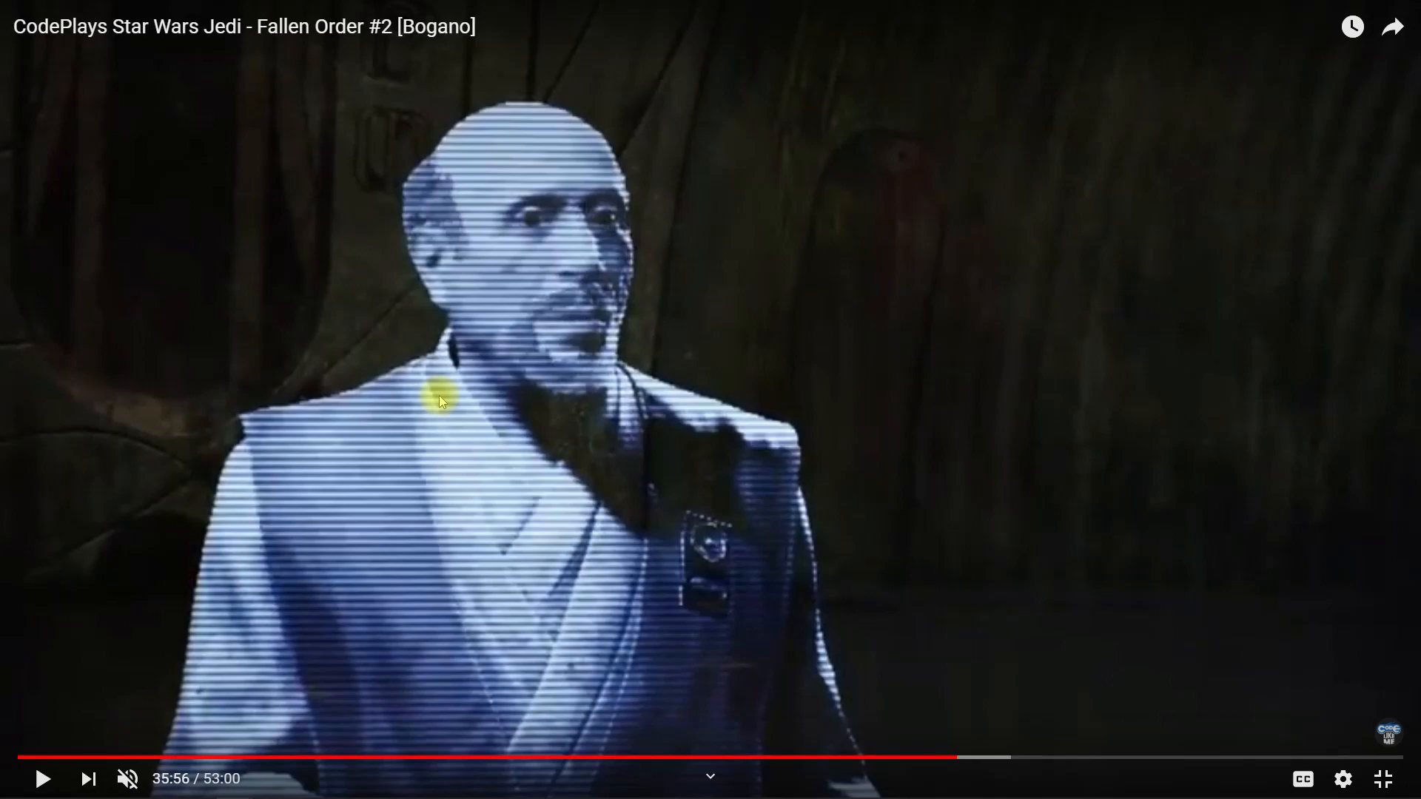
- Play the Fallen Order reference video in short stretches, rewinding and pausing to study how the hologram figure looks
key(space)
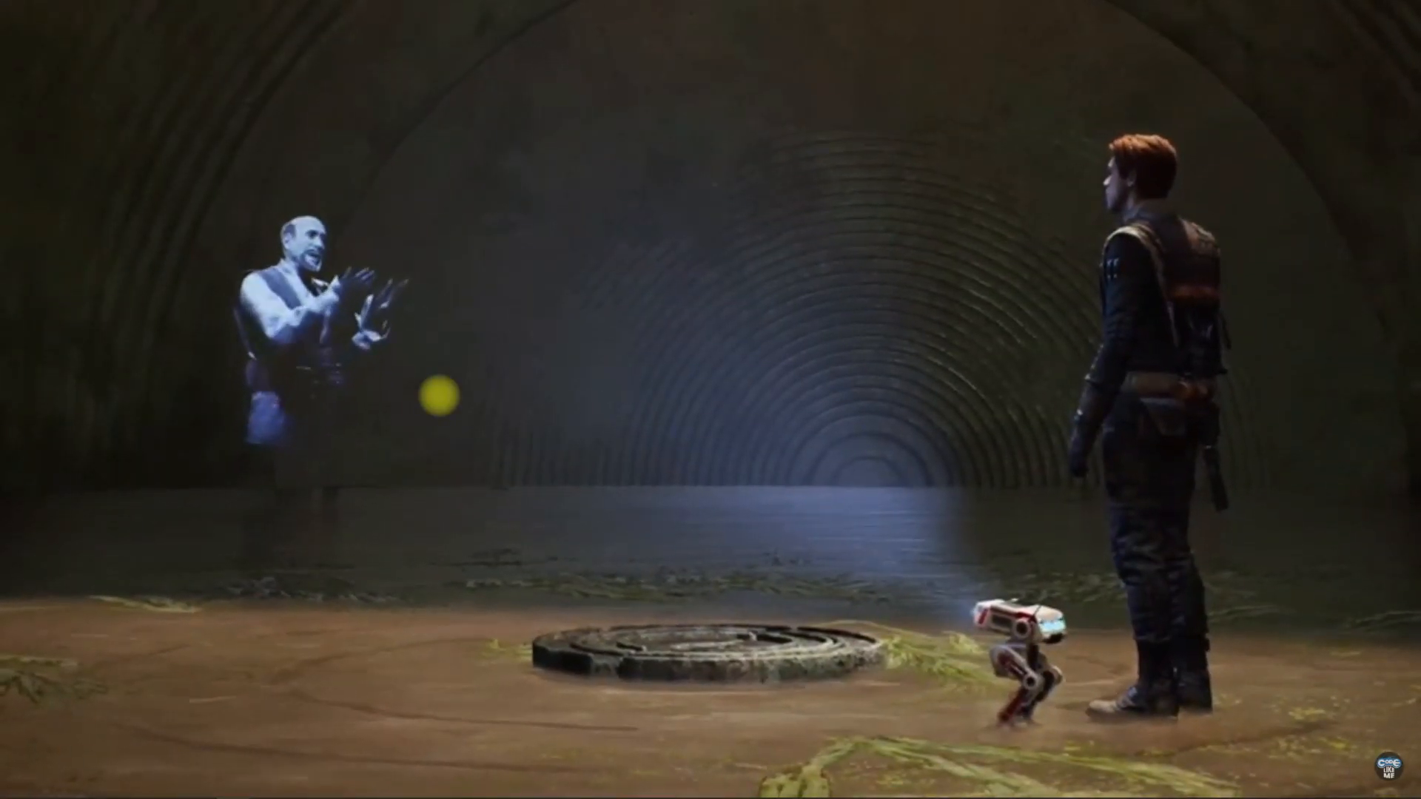
mouse_move(462, 416)
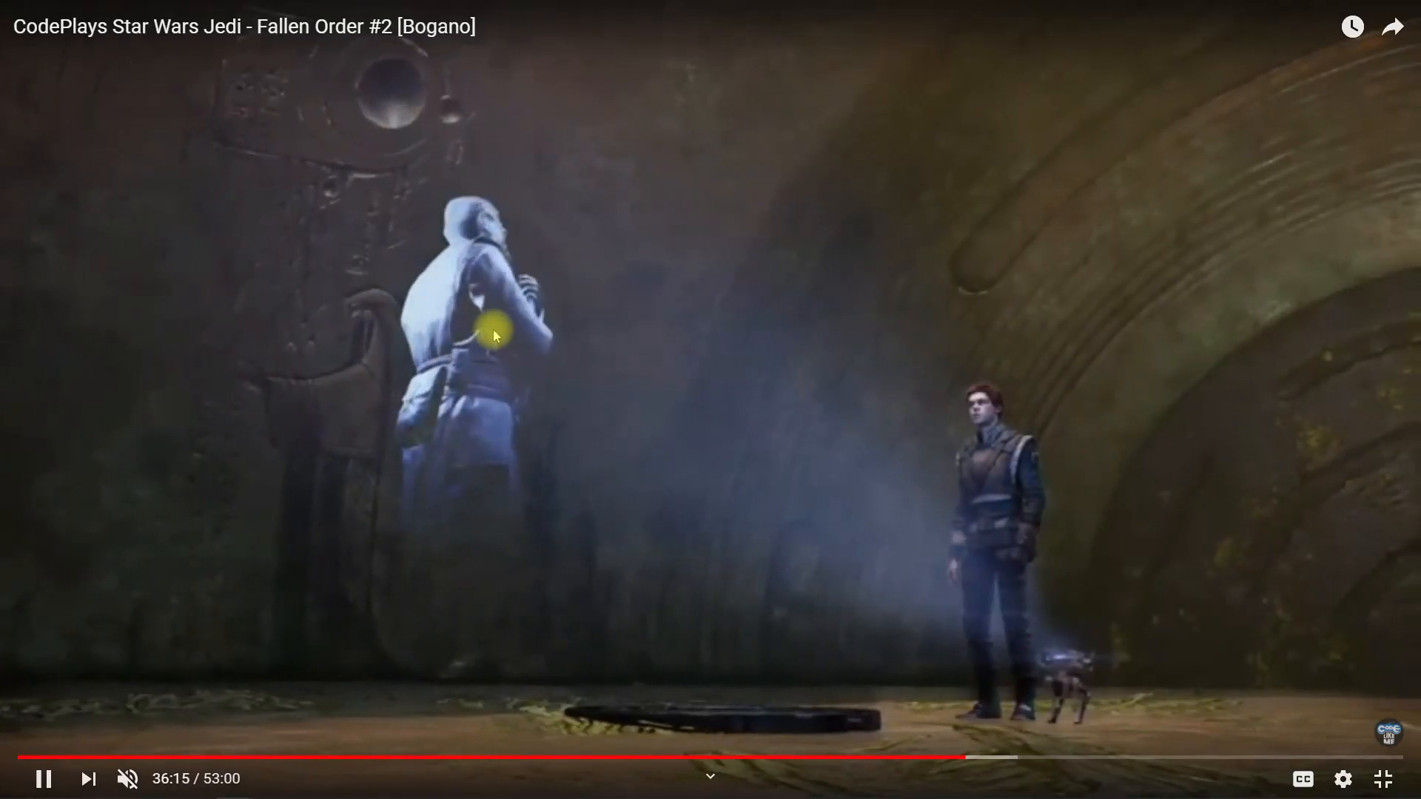
key(Left)
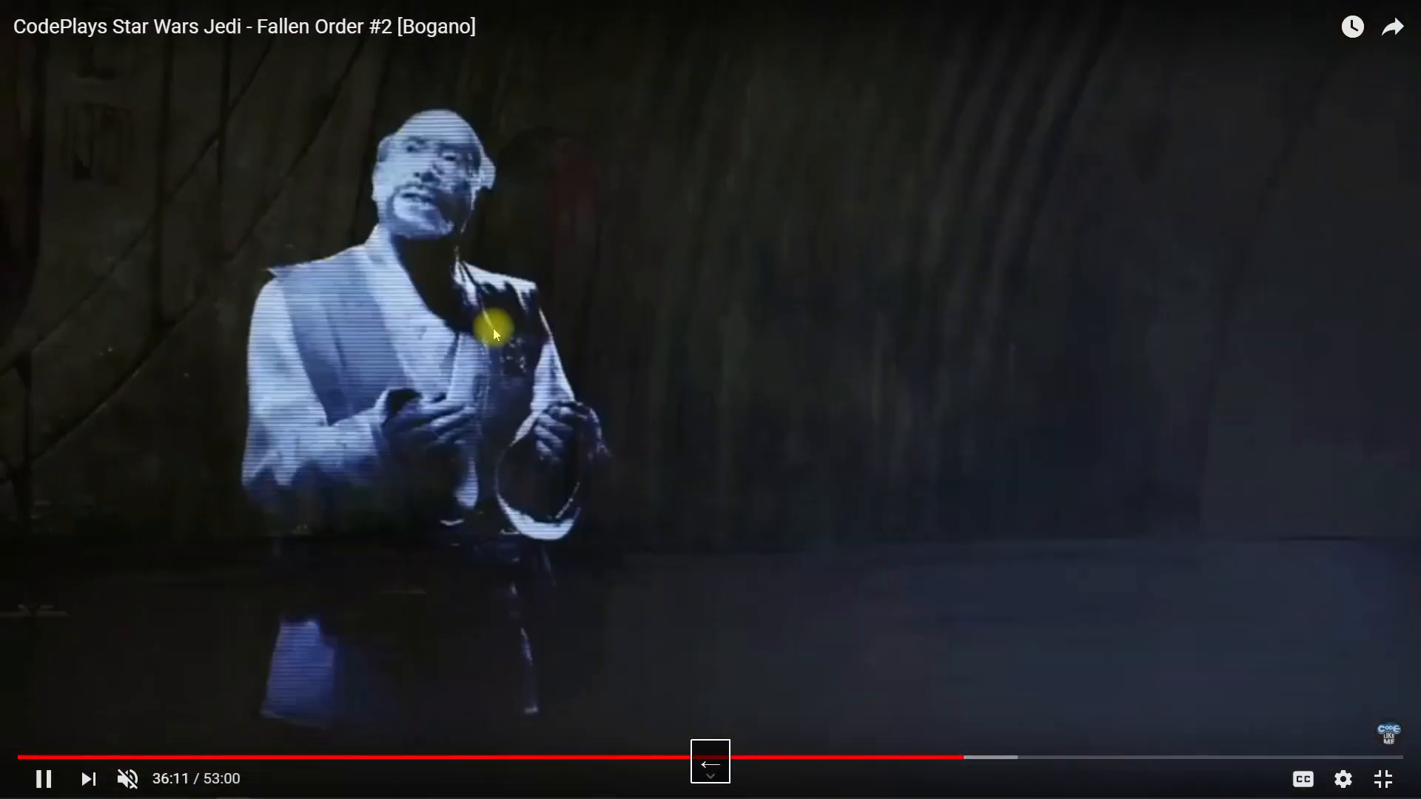
key(space)
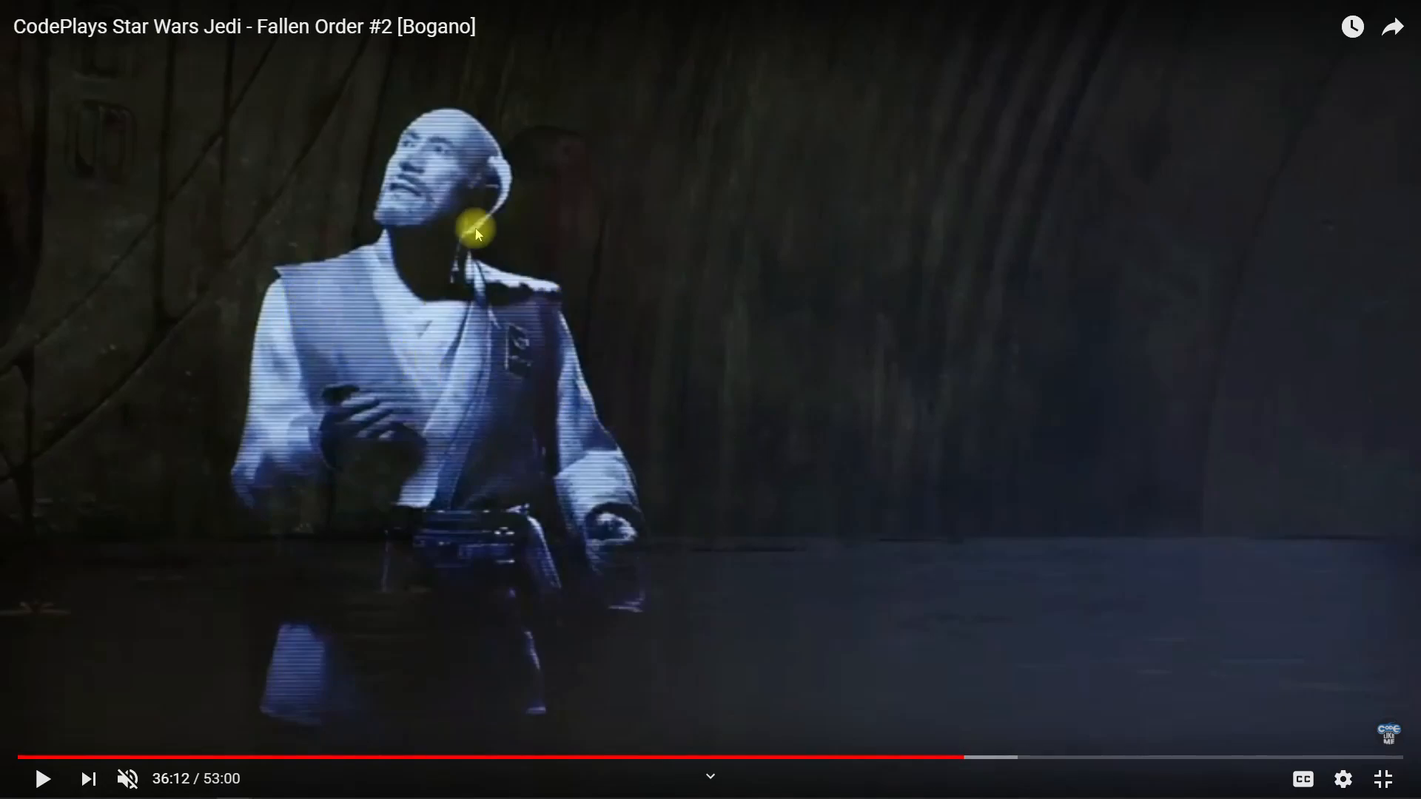
key(space)
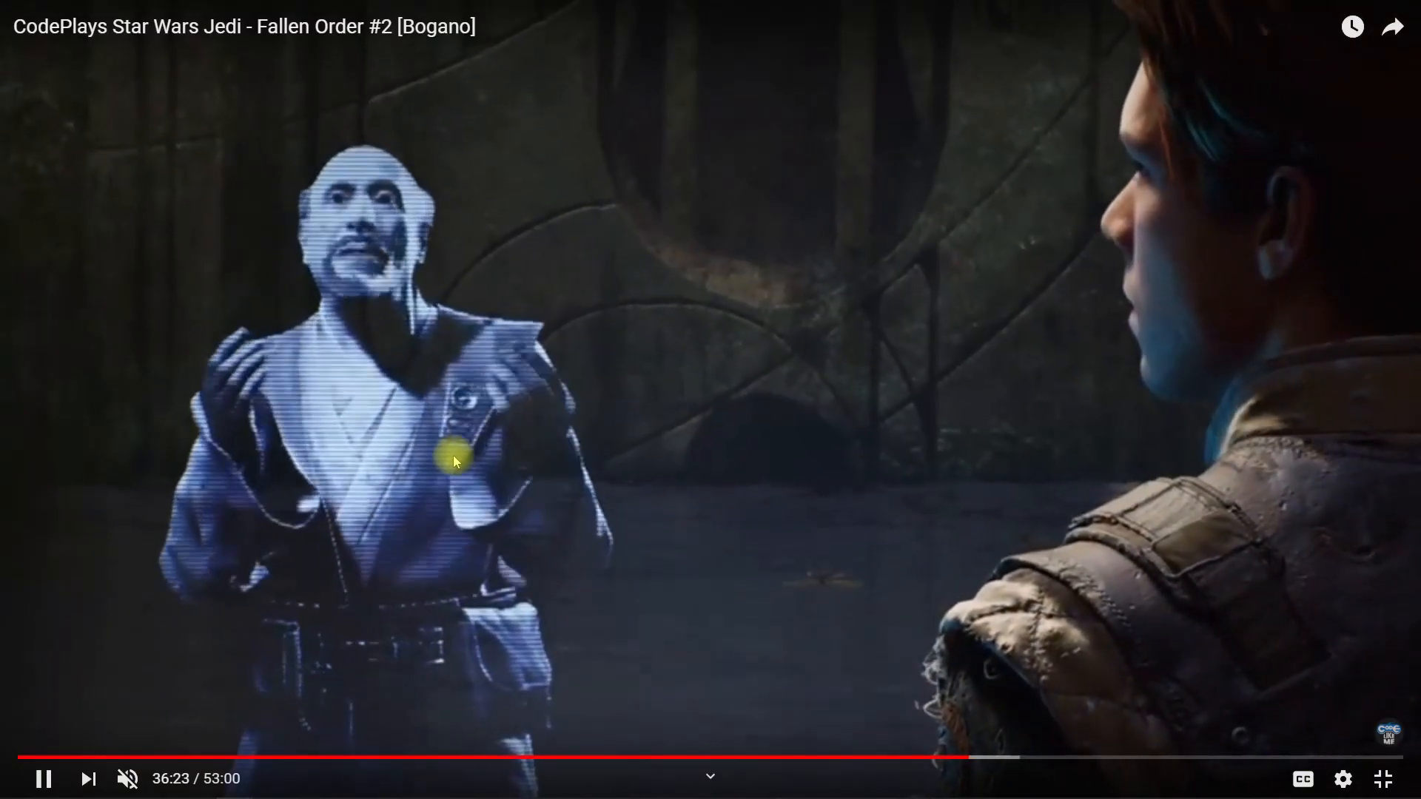
key(space)
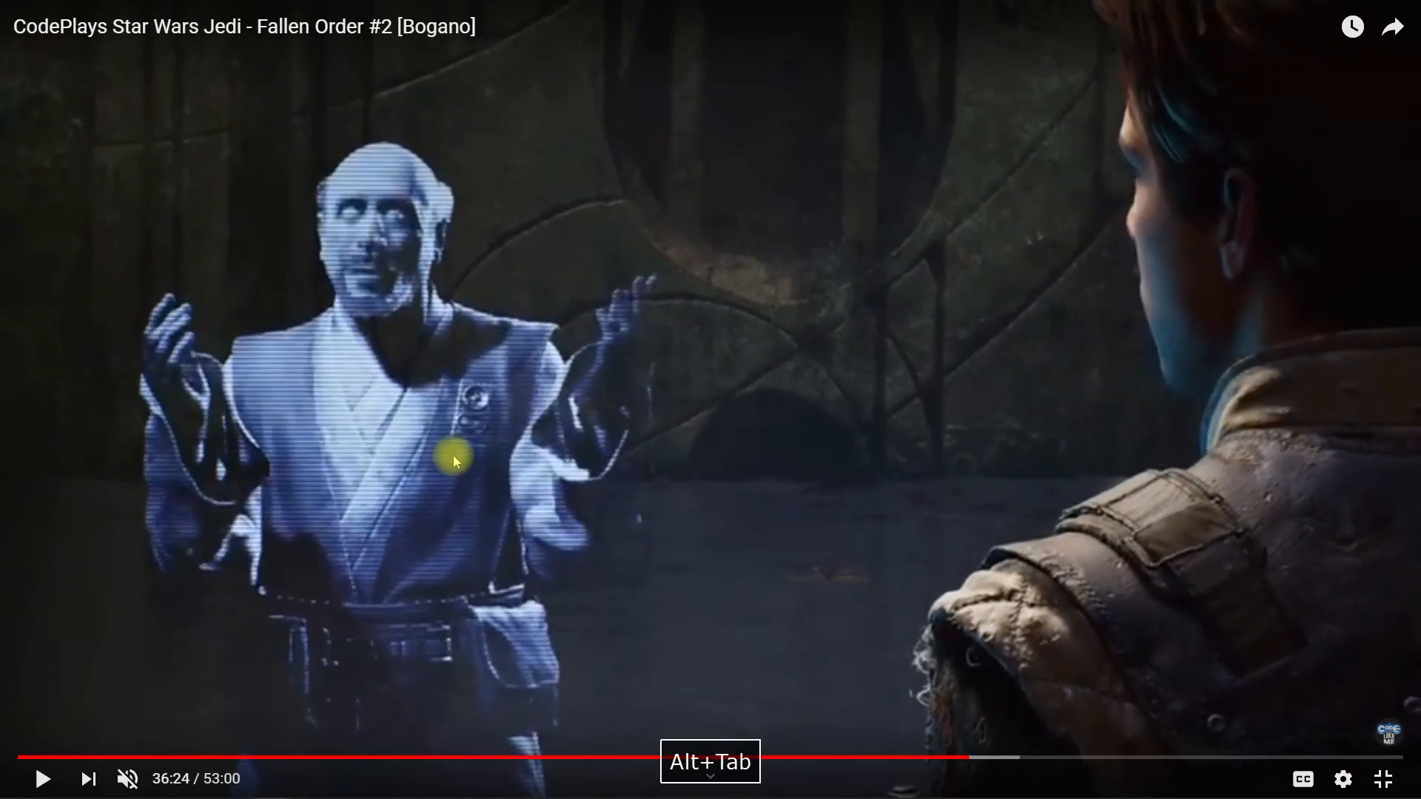
- Switch to the Unreal Editor, create a new default level with a floor and sky, and save it as hologram in the maps folder
key(alt+Tab)
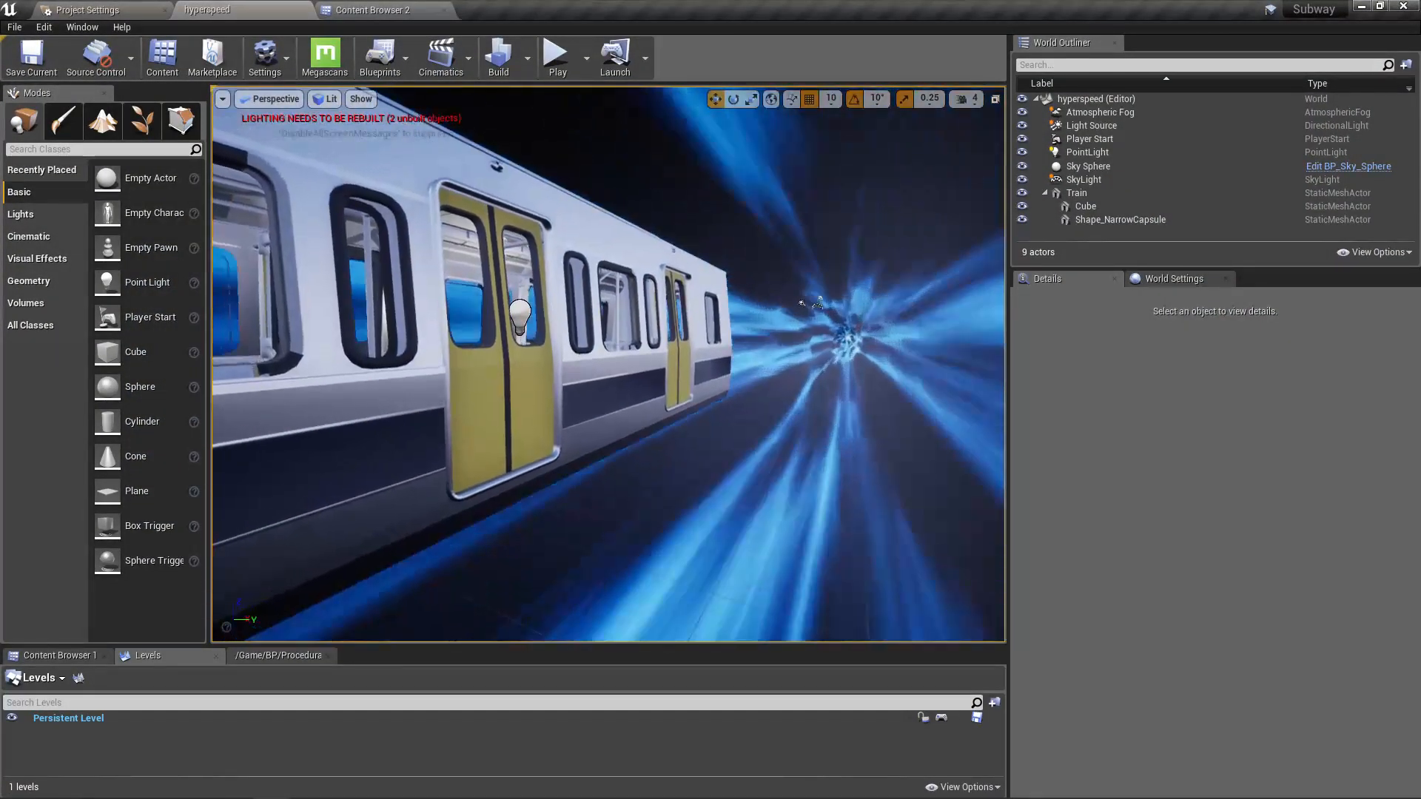
right_drag(610, 418, 740, 428)
key(w)
key(w)
key(s)
key(w)
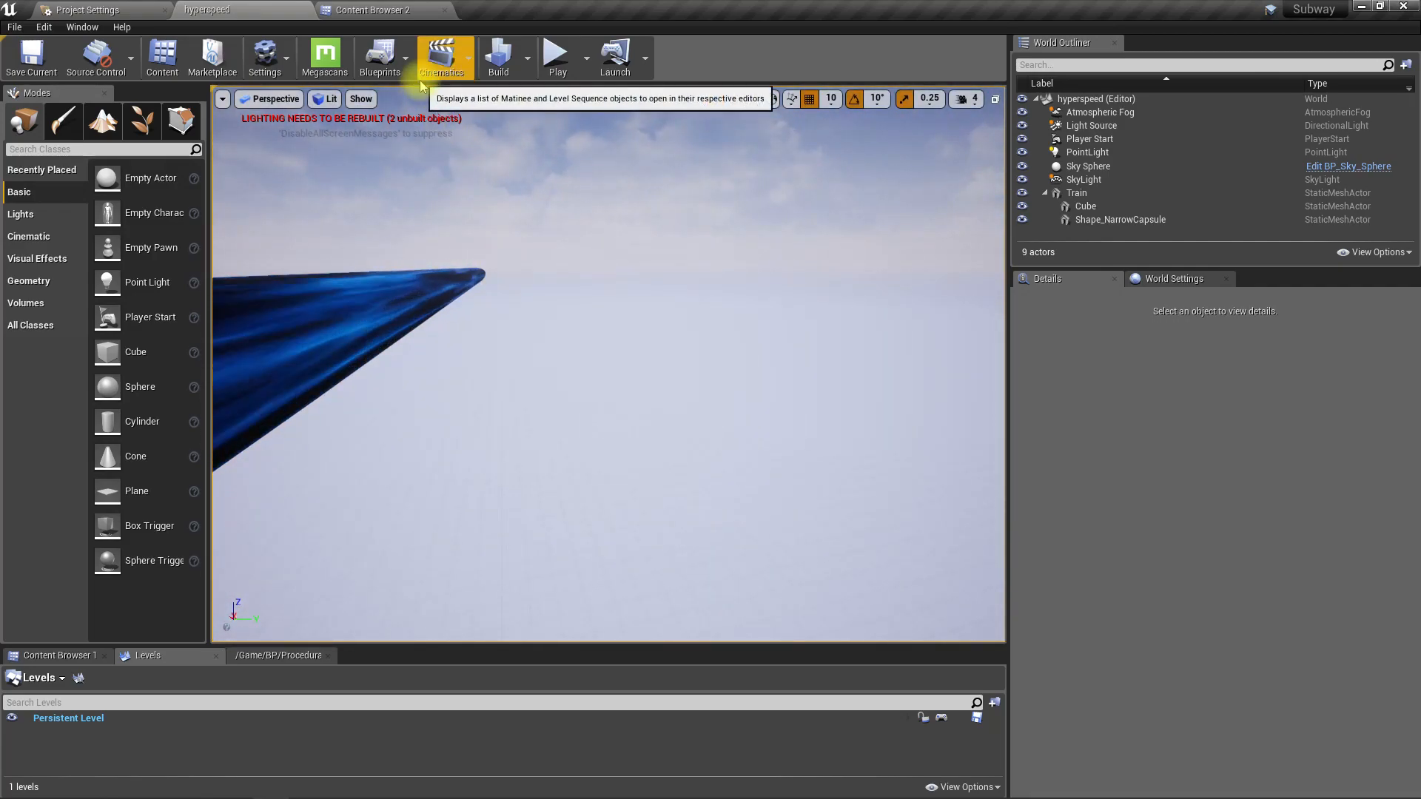
key(ctrl+n)
click(581, 325)
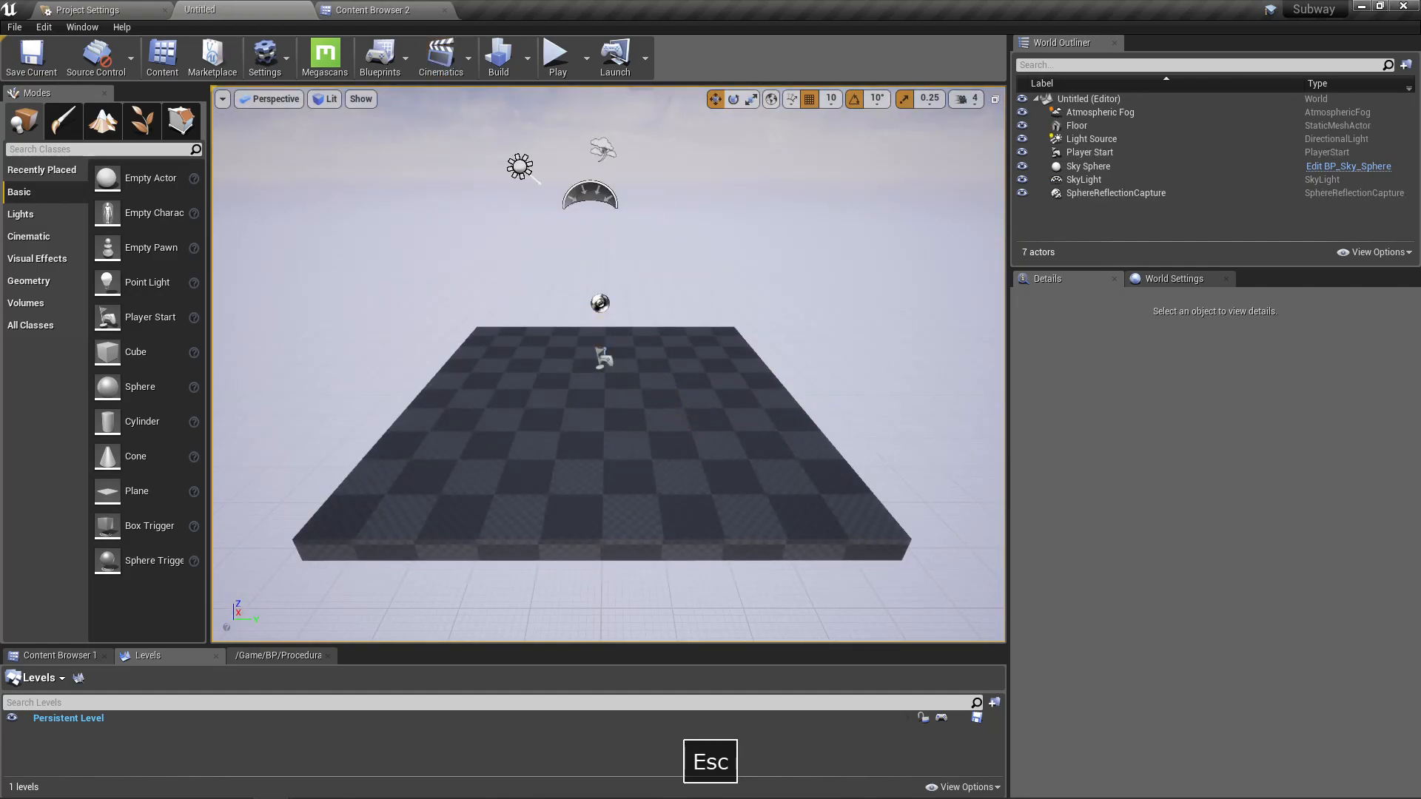
right_drag(654, 396, 668, 396)
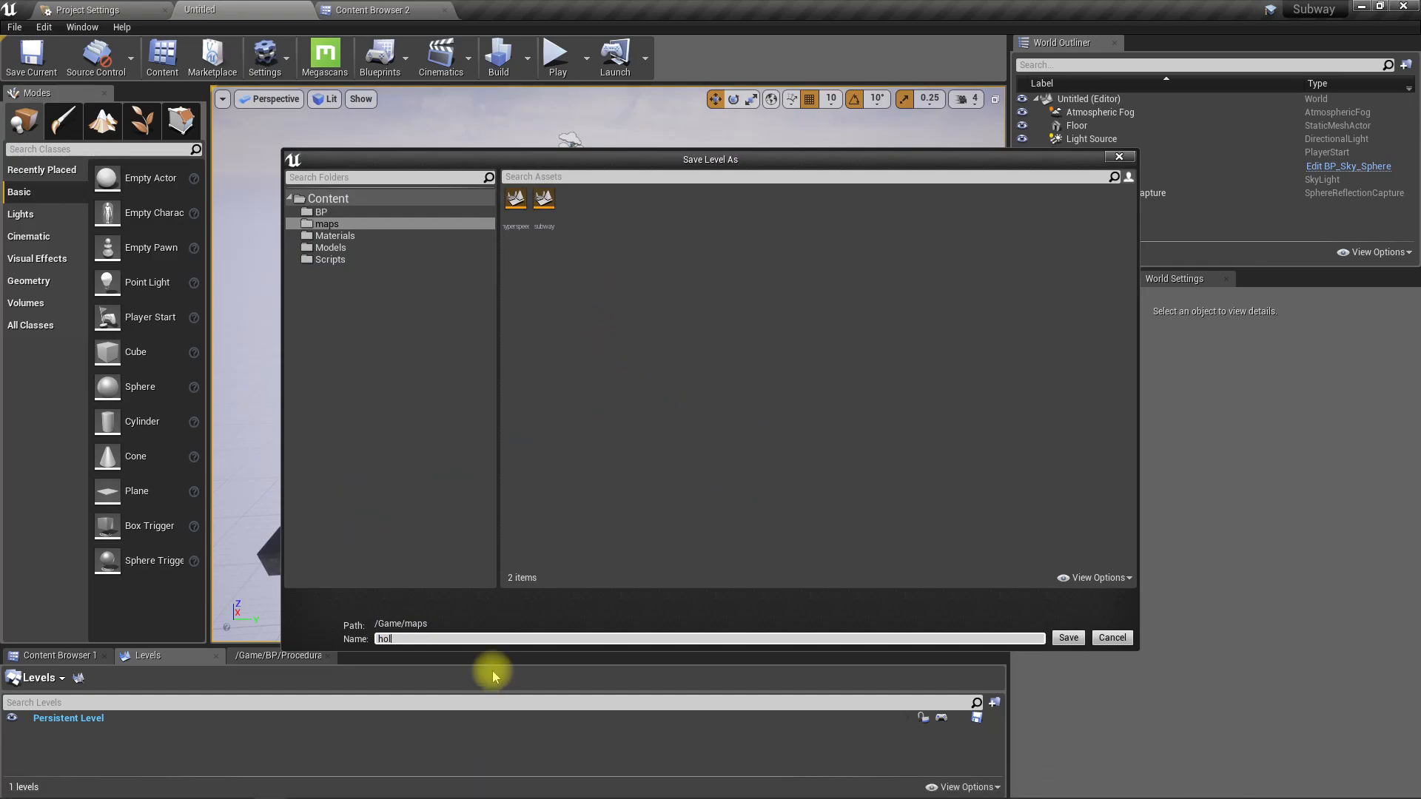
key(Return)
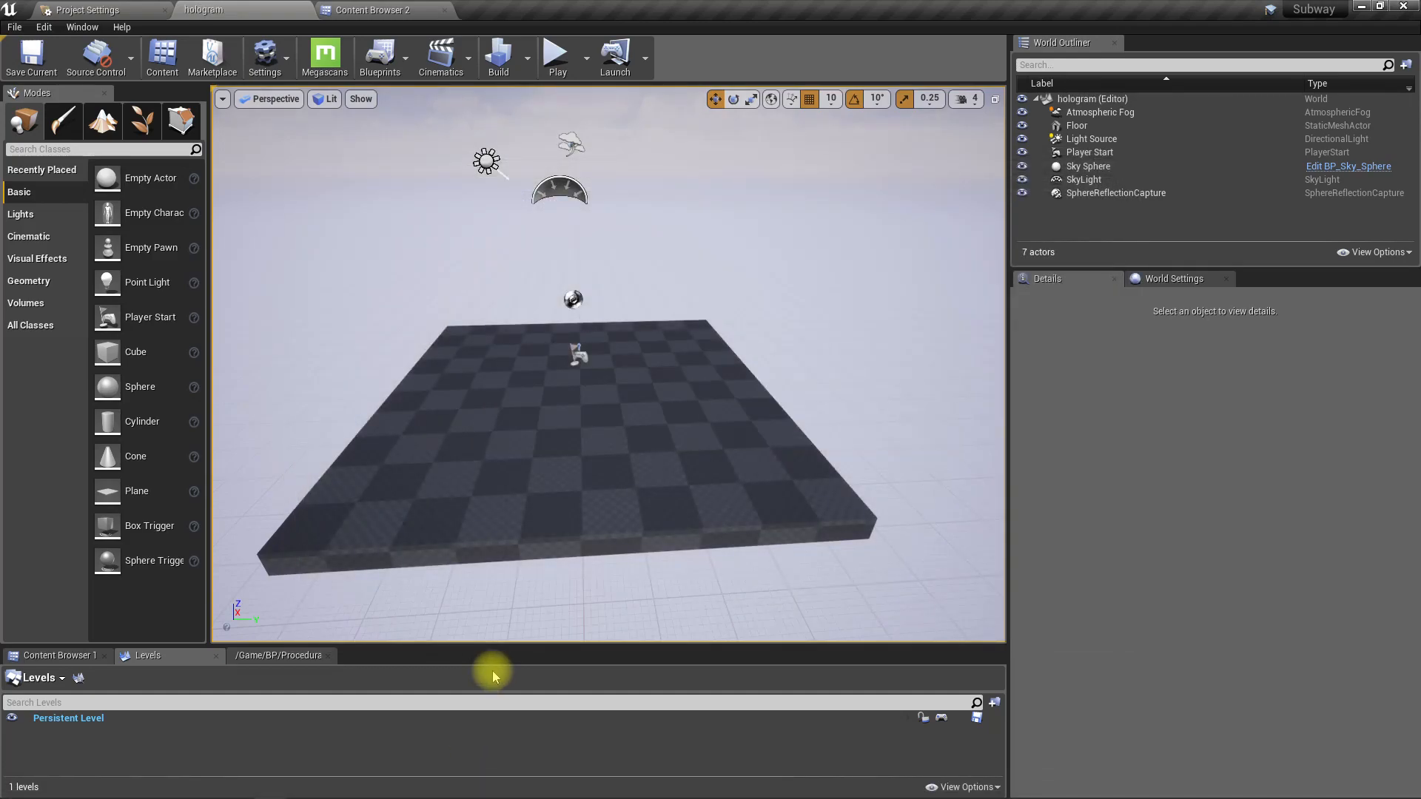
- Delete the Player Start from the hologram level and briefly test-play the scene
drag(599, 511, 621, 327)
click(632, 437)
key(Delete)
click(556, 57)
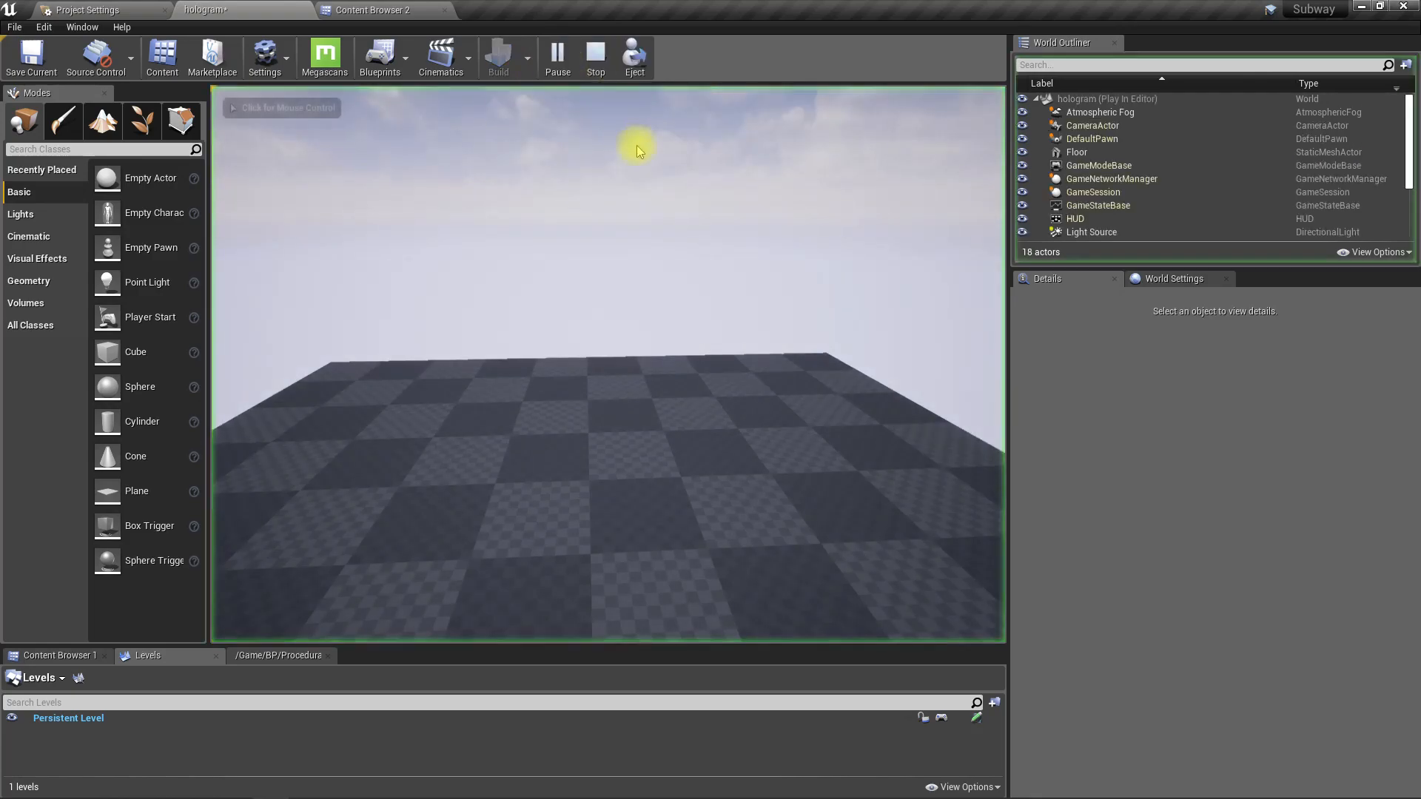
key(Escape)
drag(688, 399, 672, 325)
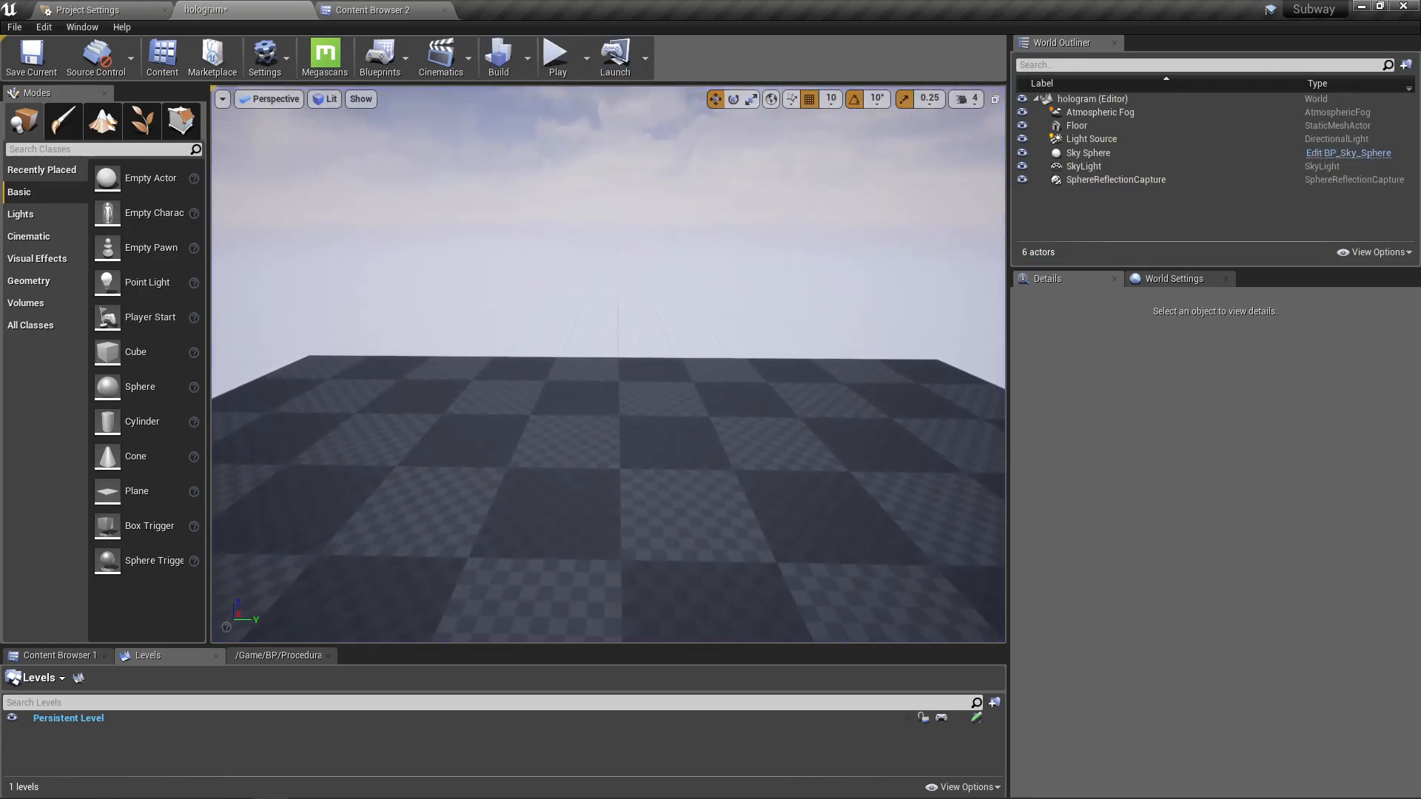
- Search all project content for SkeletalMesh assets, then clear the search
click(371, 8)
click(49, 79)
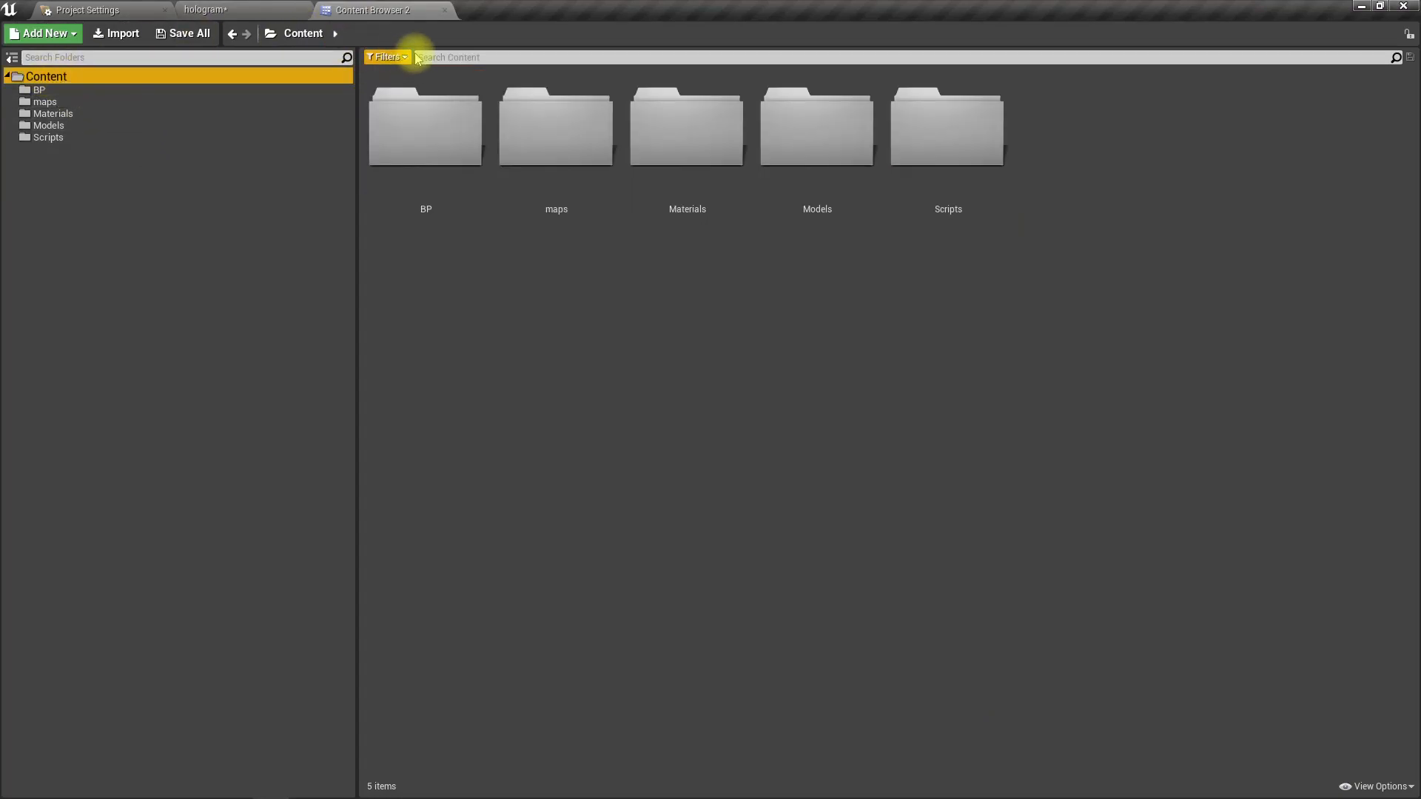
click(447, 57)
text(skele)
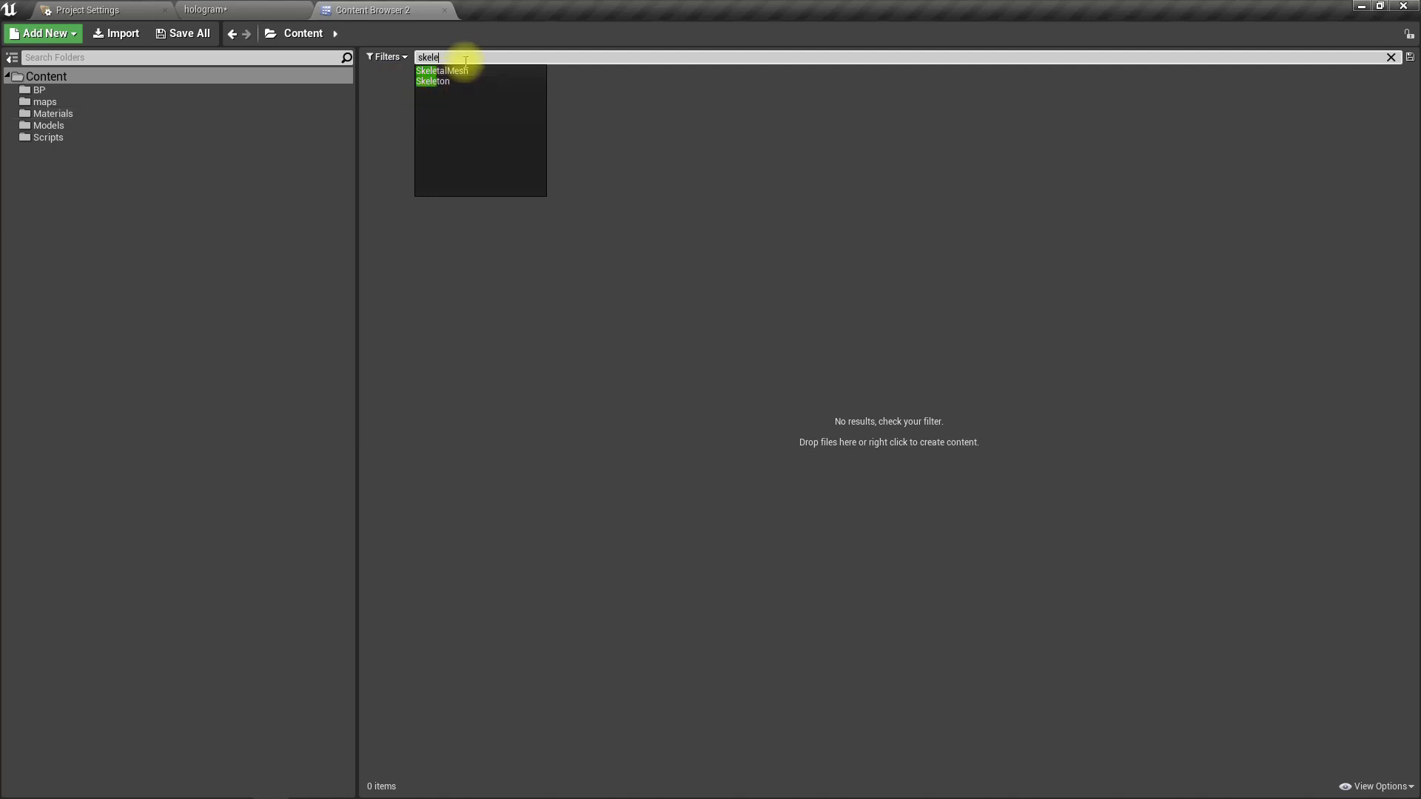
click(460, 71)
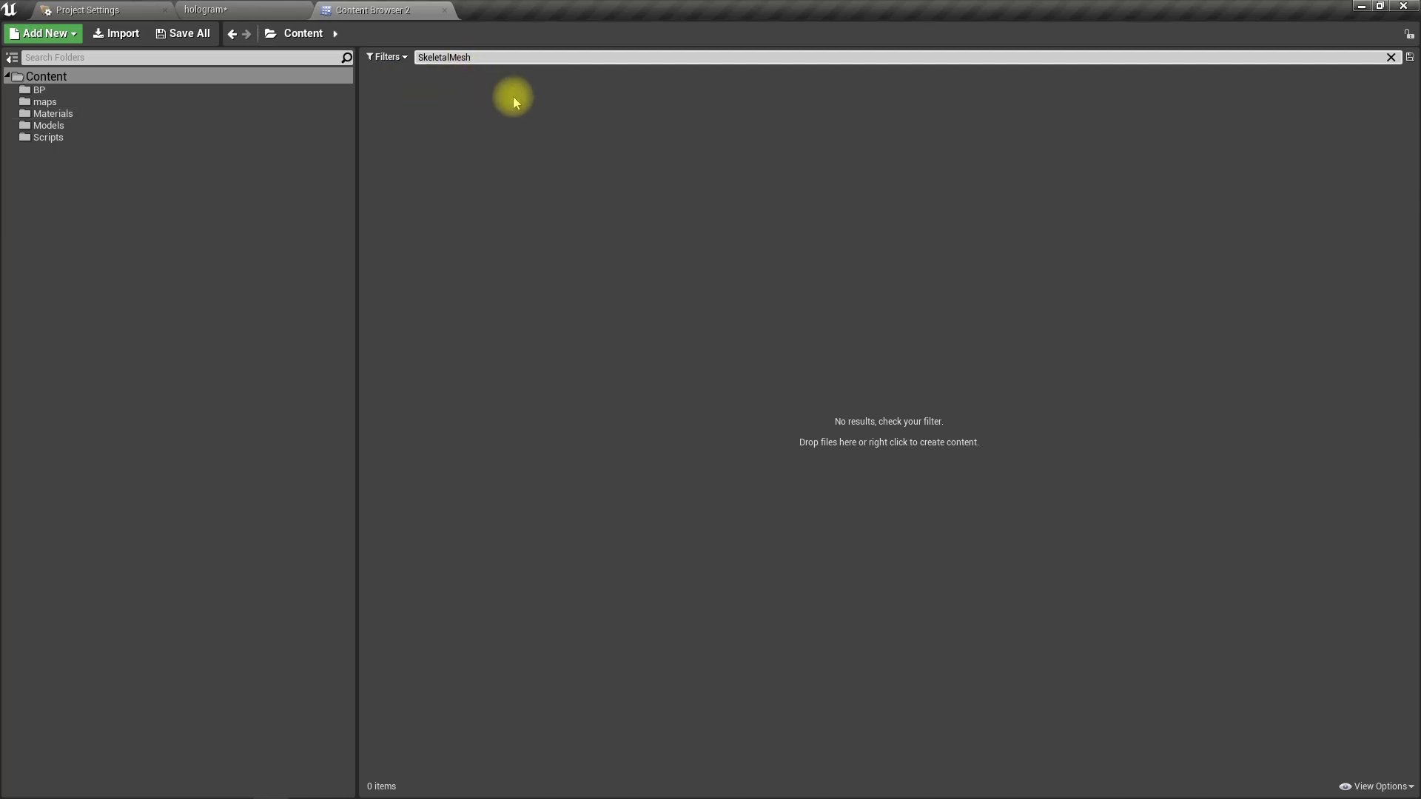
click(1391, 57)
- Look through the Materials, Models, Scripts, maps and BP folders for a usable character mesh
click(54, 114)
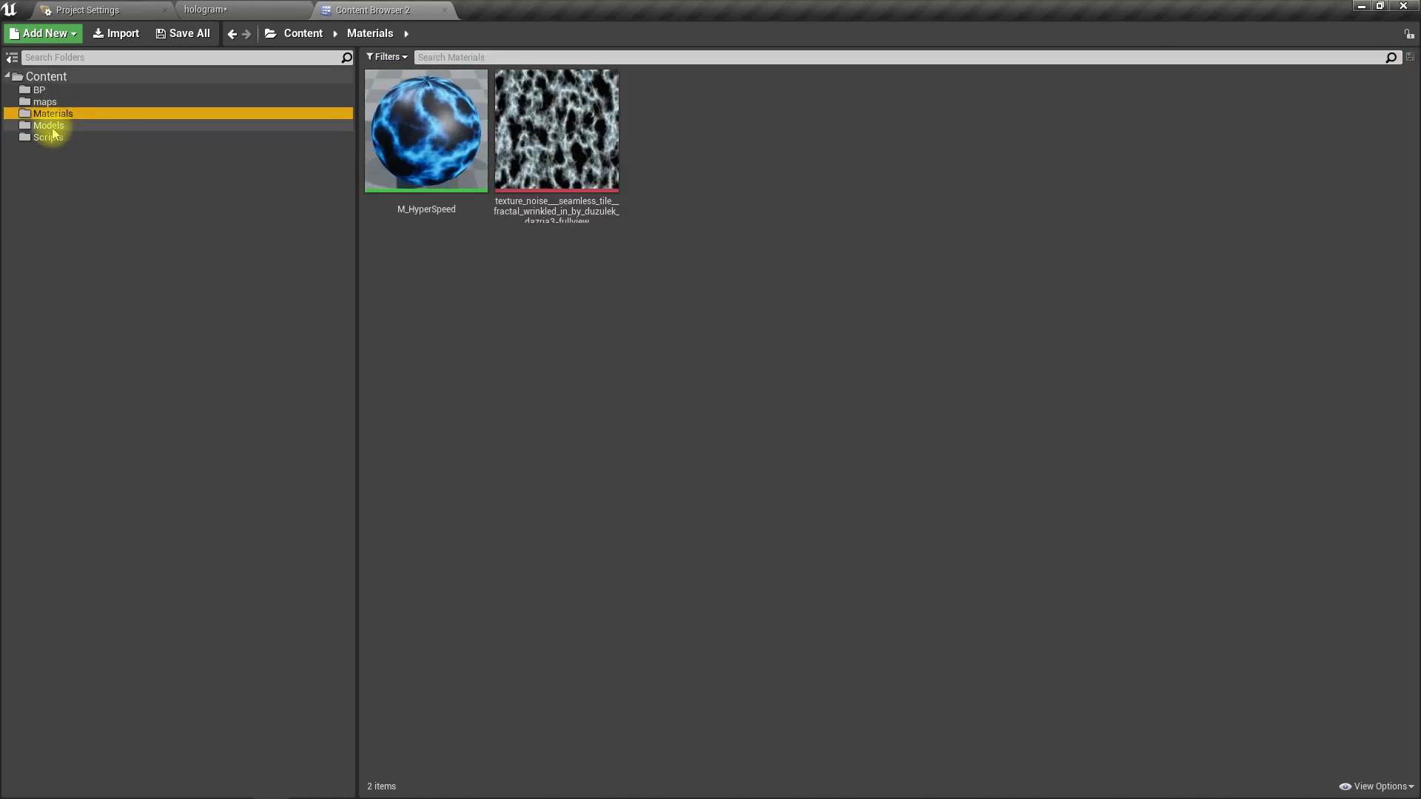
click(50, 126)
click(52, 137)
click(48, 113)
click(44, 101)
click(40, 89)
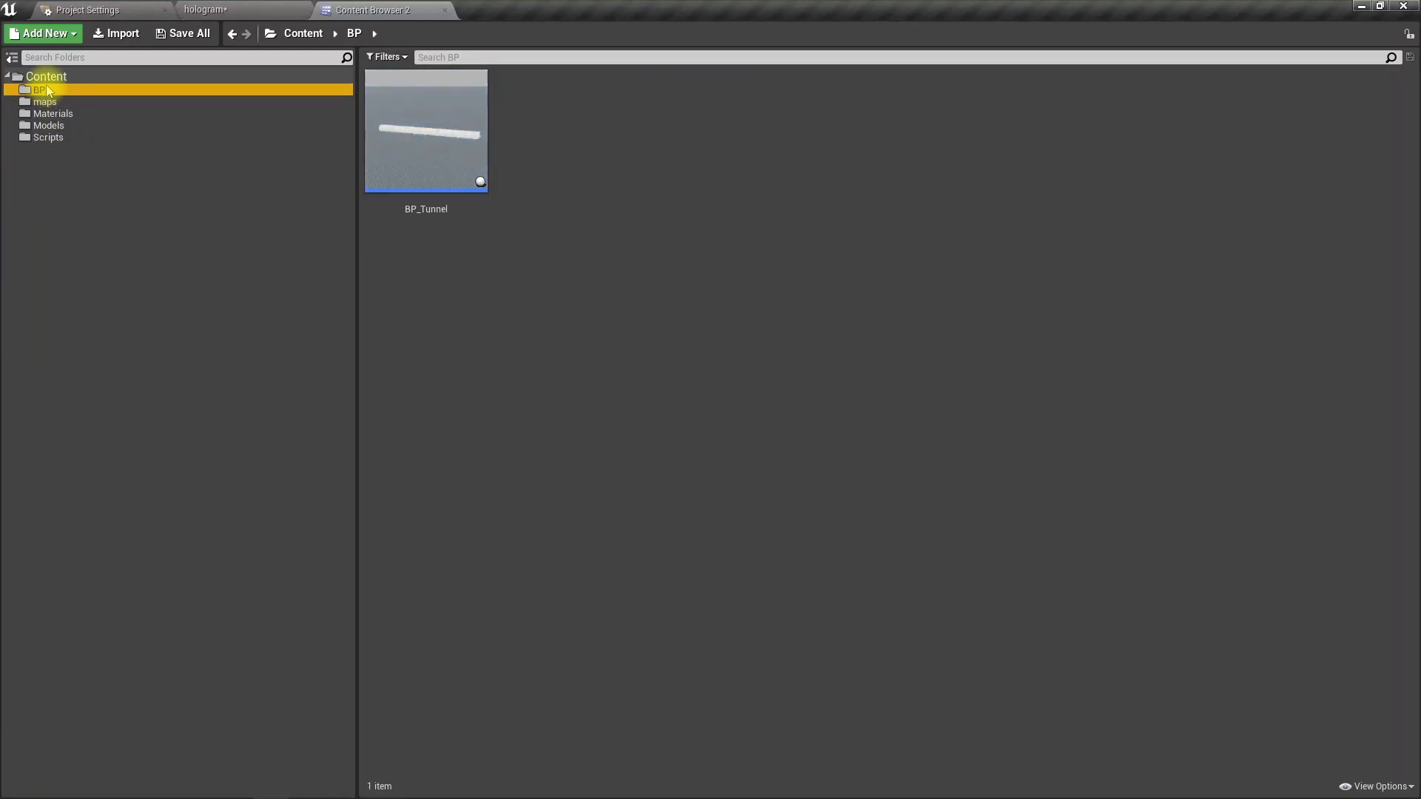
click(46, 77)
- Add the Third Person Blueprint feature pack to the project from the hologram level
click(244, 9)
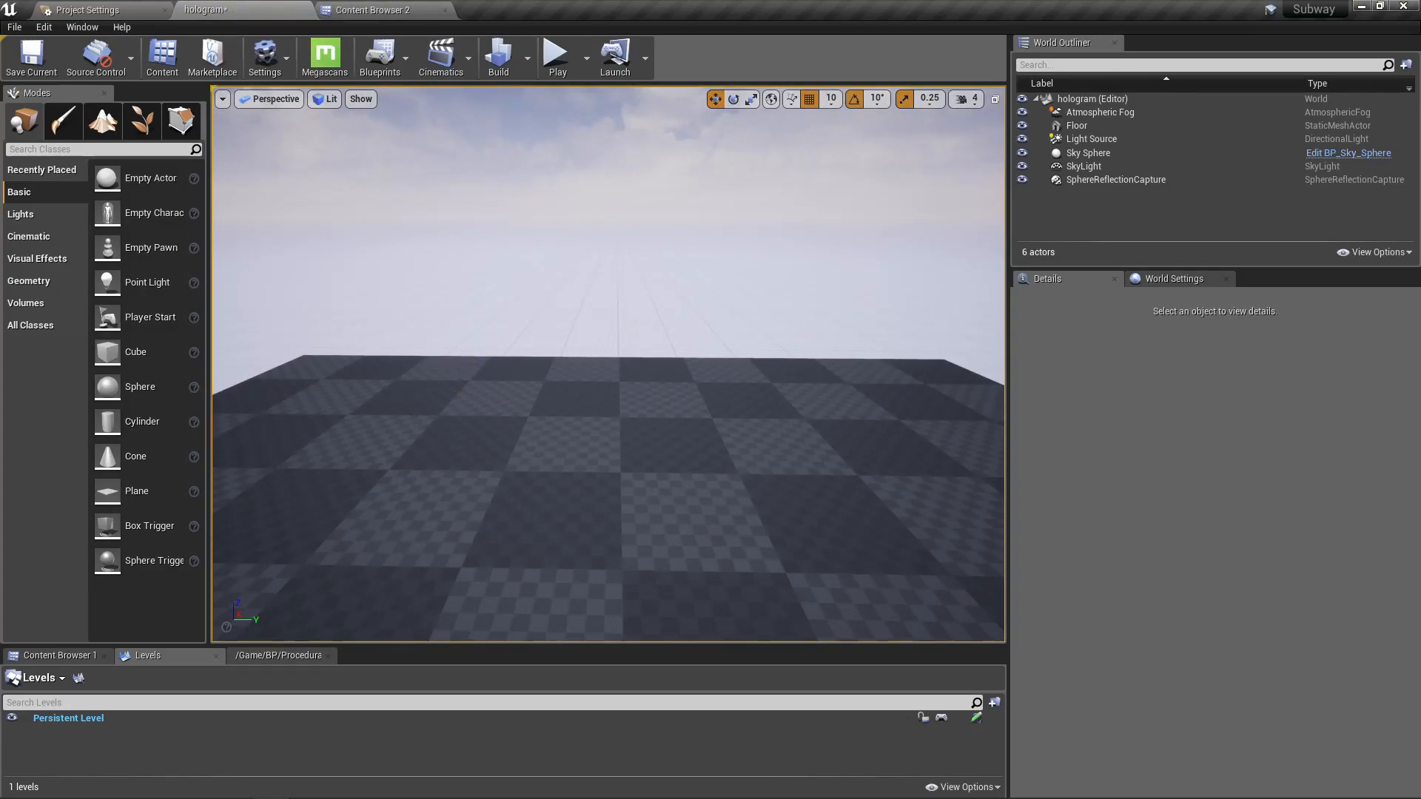
right_drag(477, 333, 462, 315)
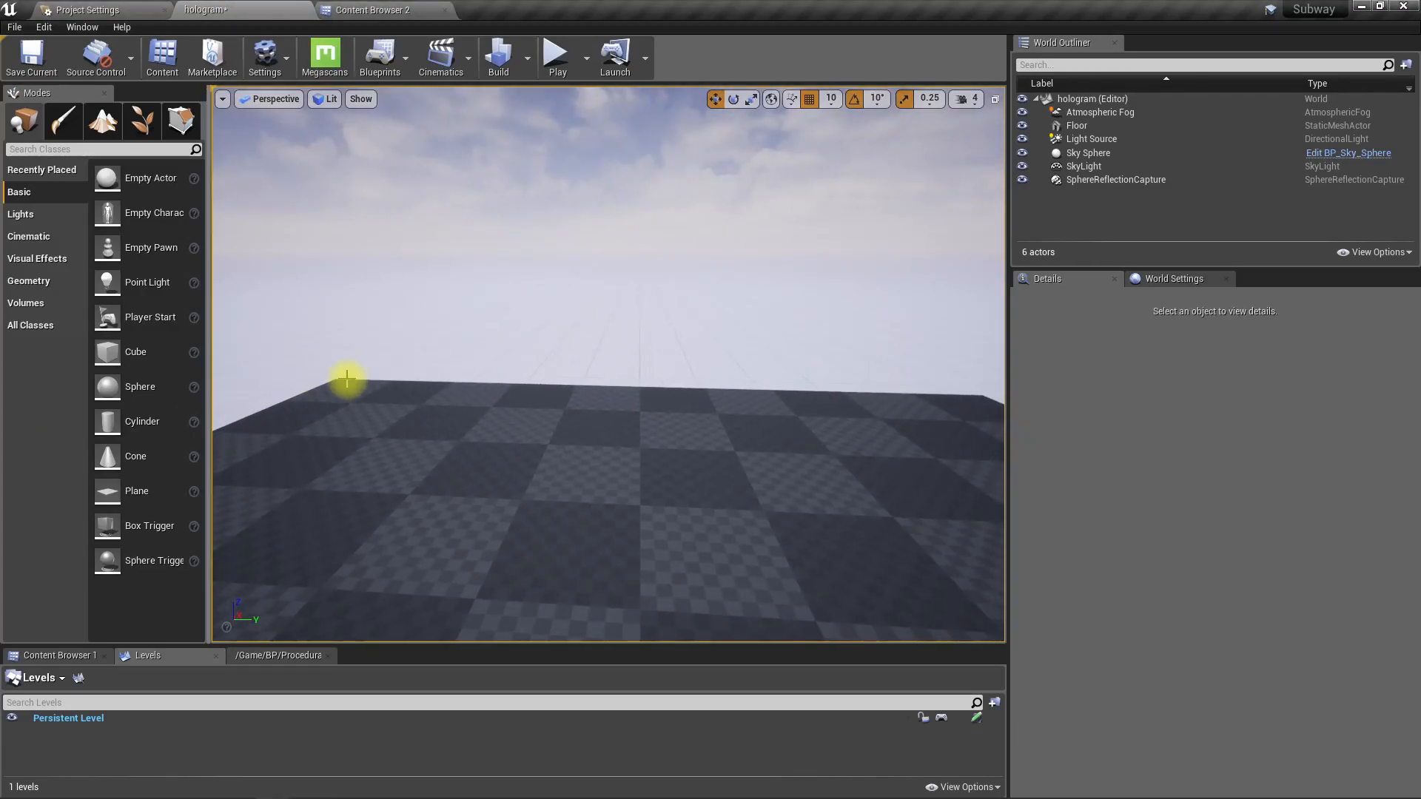
click(61, 656)
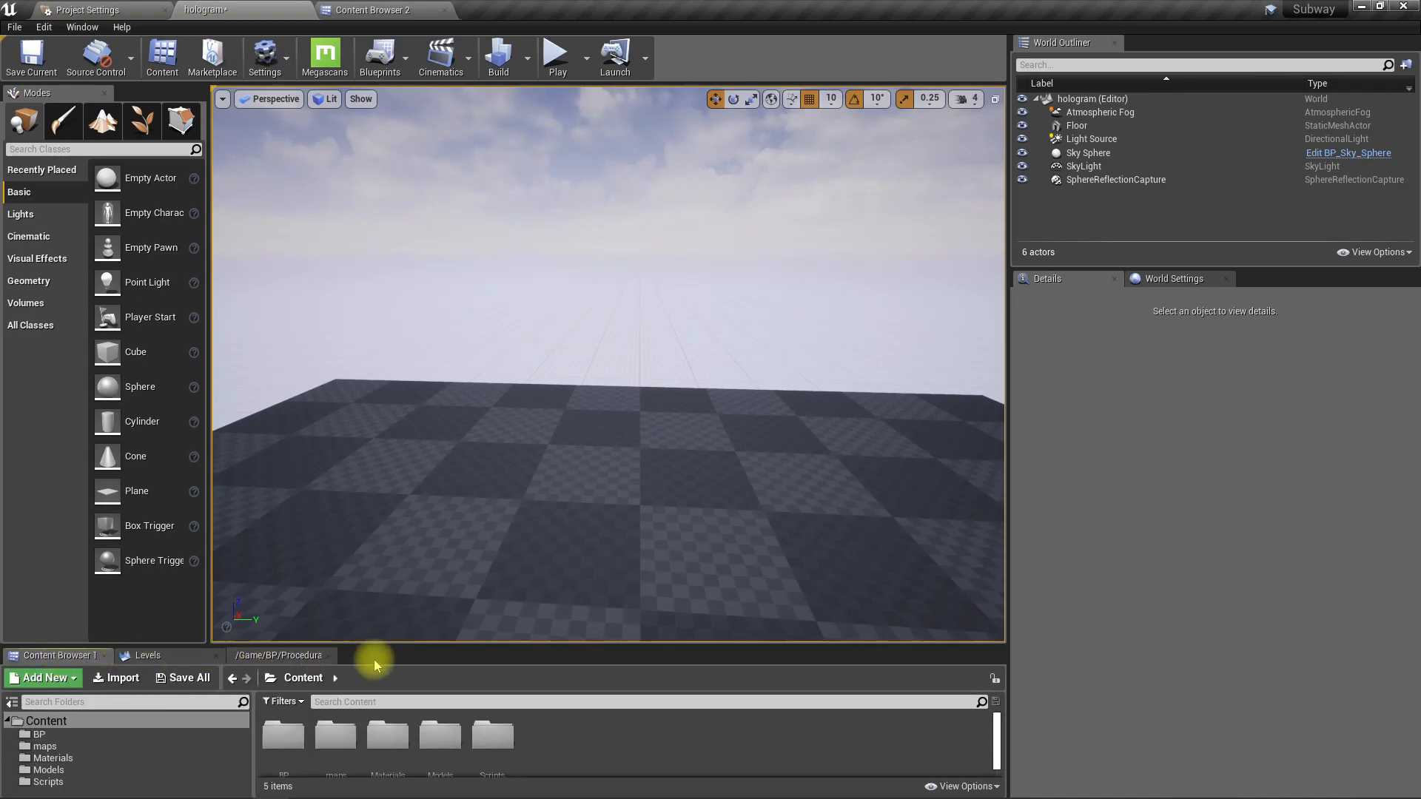
drag(375, 646, 343, 548)
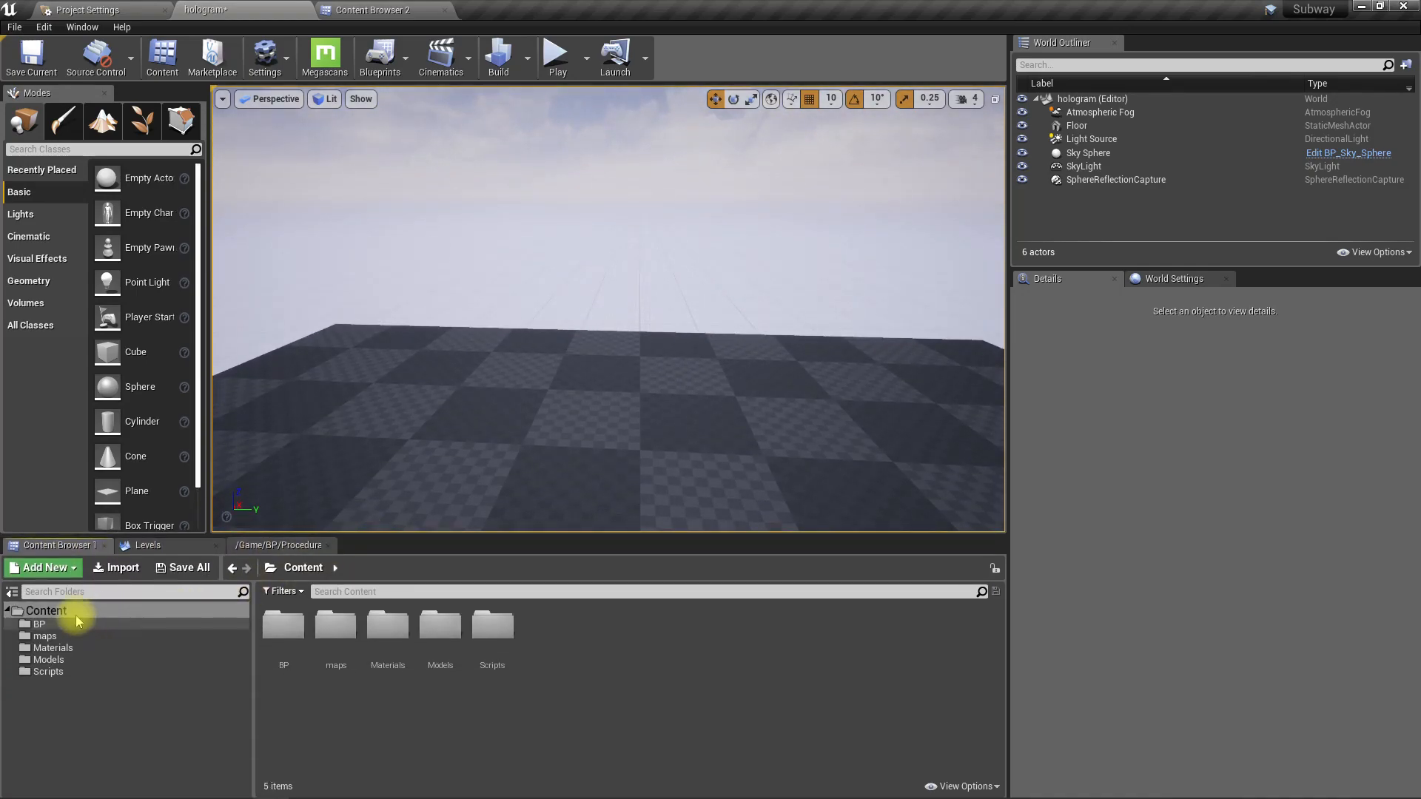
click(31, 569)
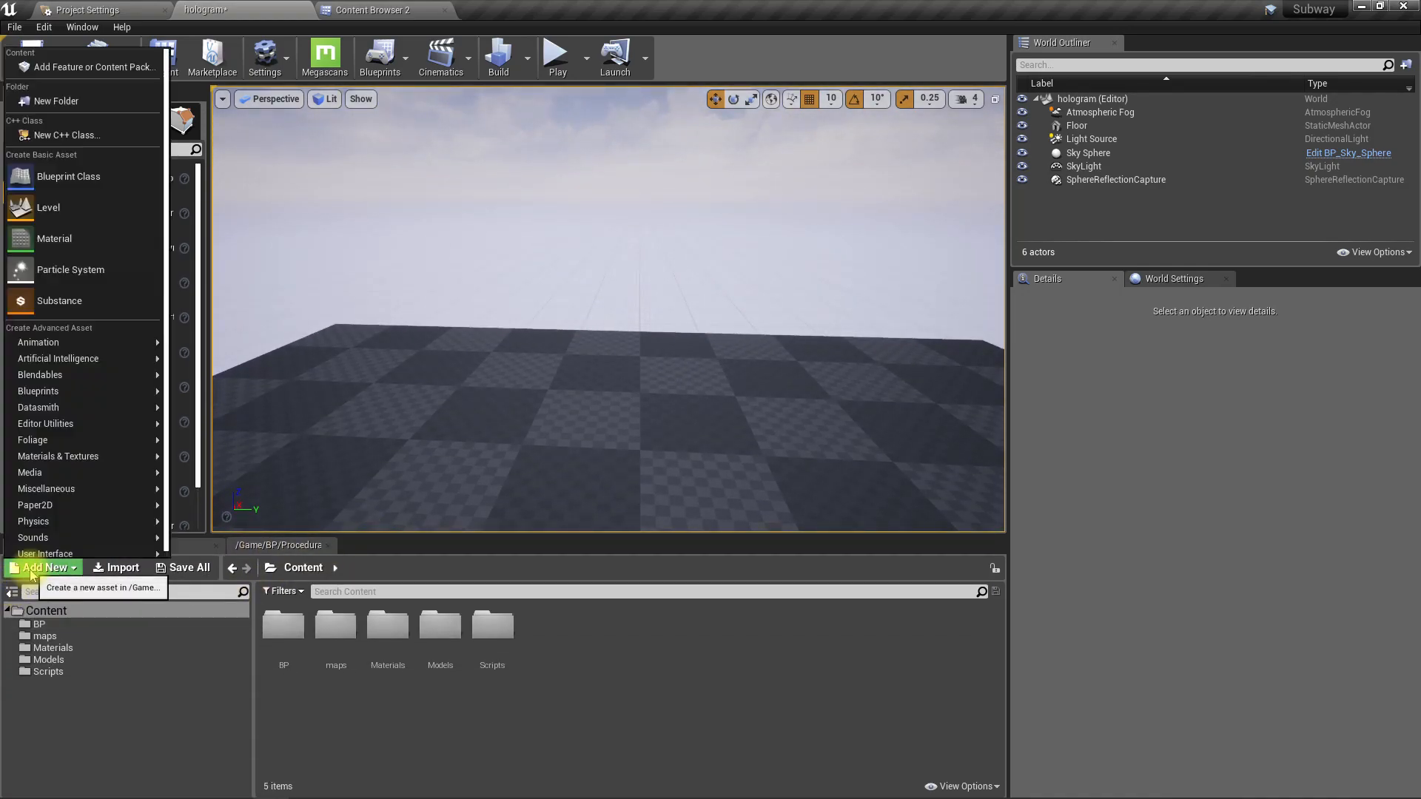
click(87, 68)
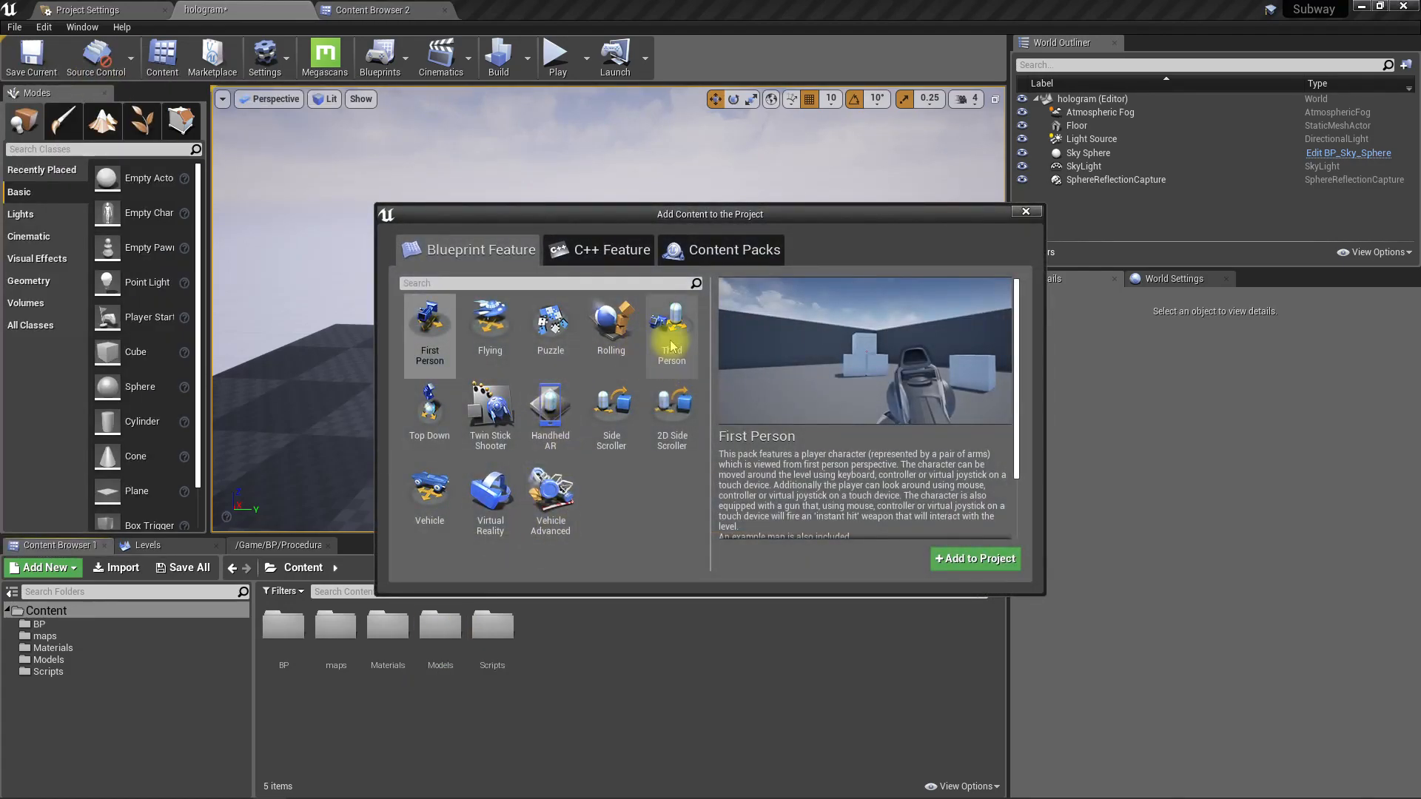
click(672, 348)
click(986, 564)
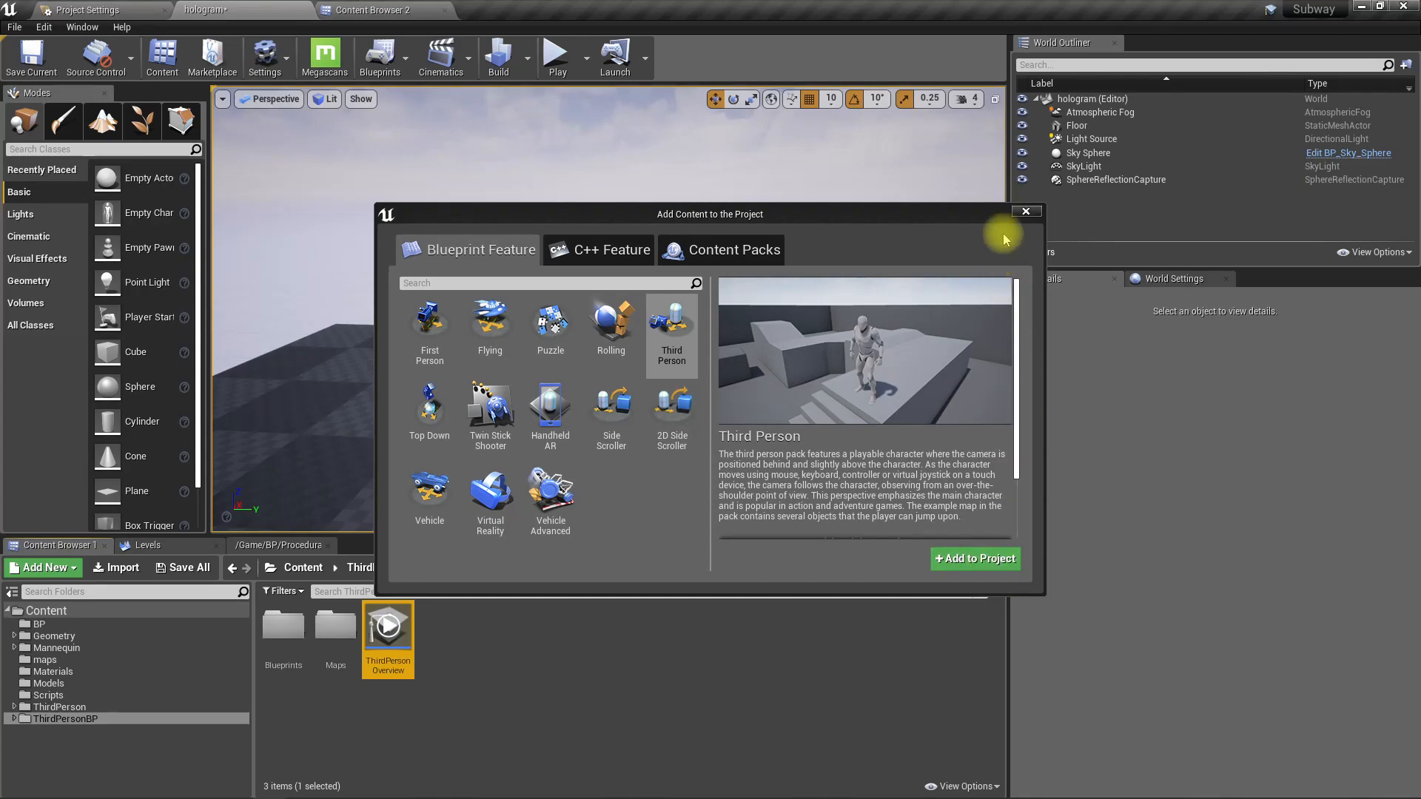
click(1026, 212)
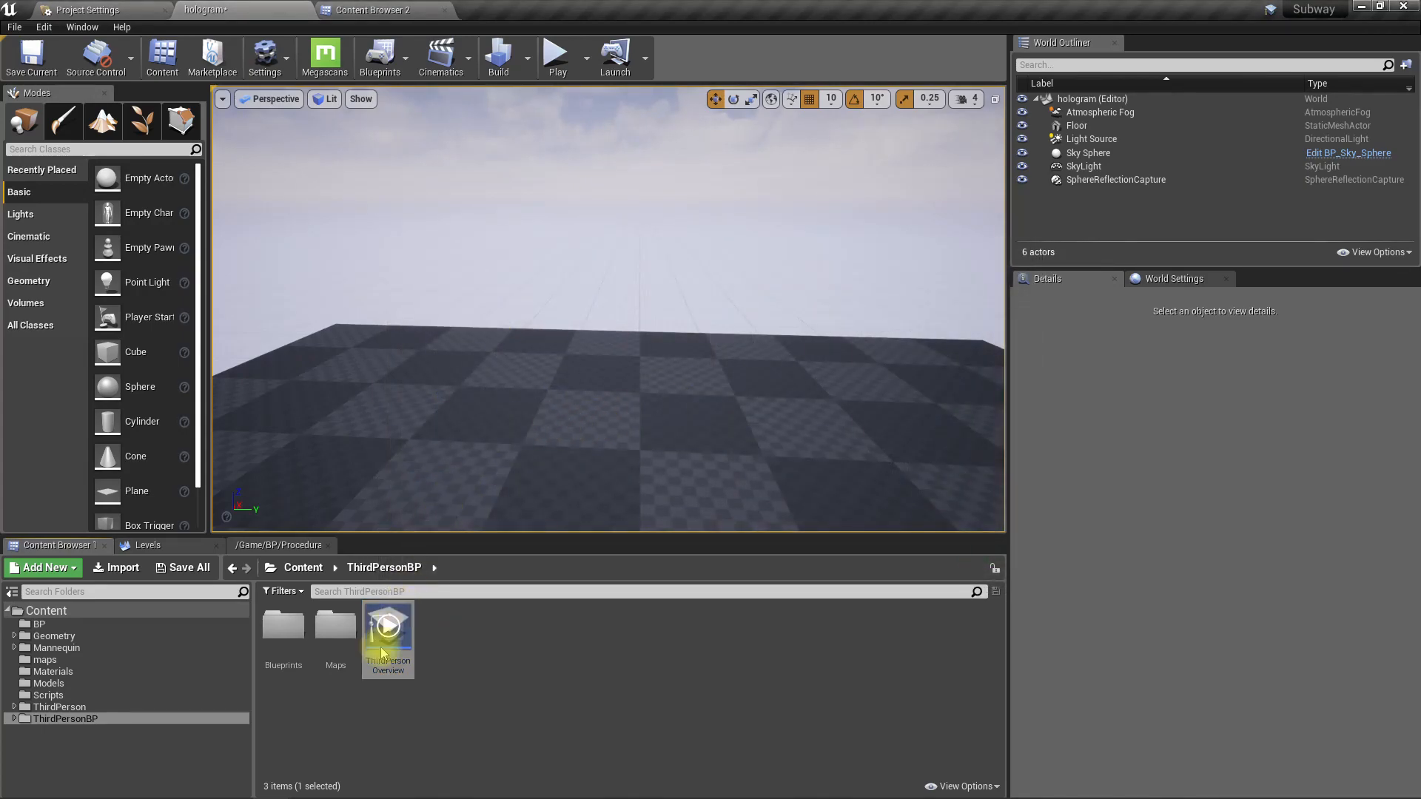
- Browse the ThirdPerson meshes and the ThirdPersonBP blueprints, and open the ThirdPersonCharacter blueprint to find its mesh
click(46, 708)
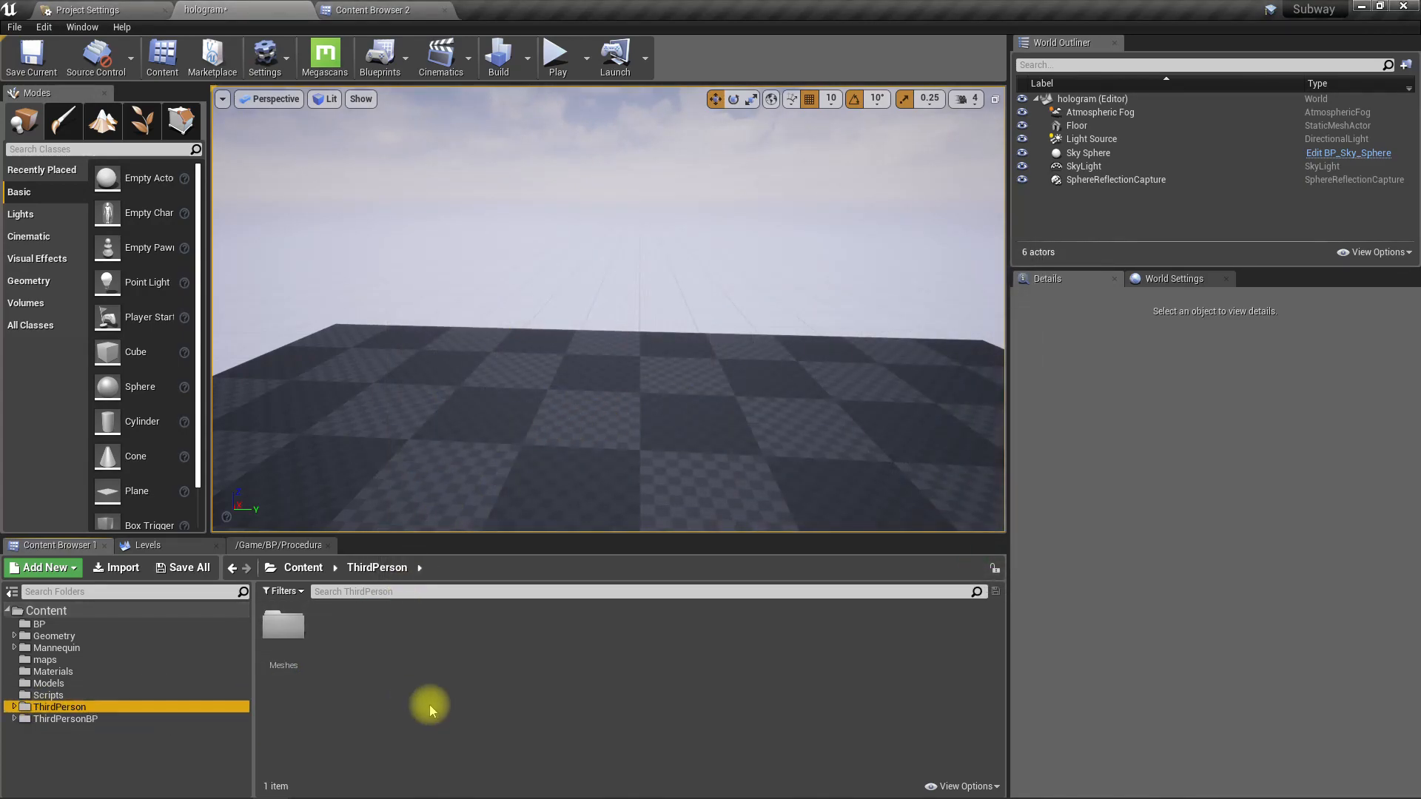
double_click(284, 629)
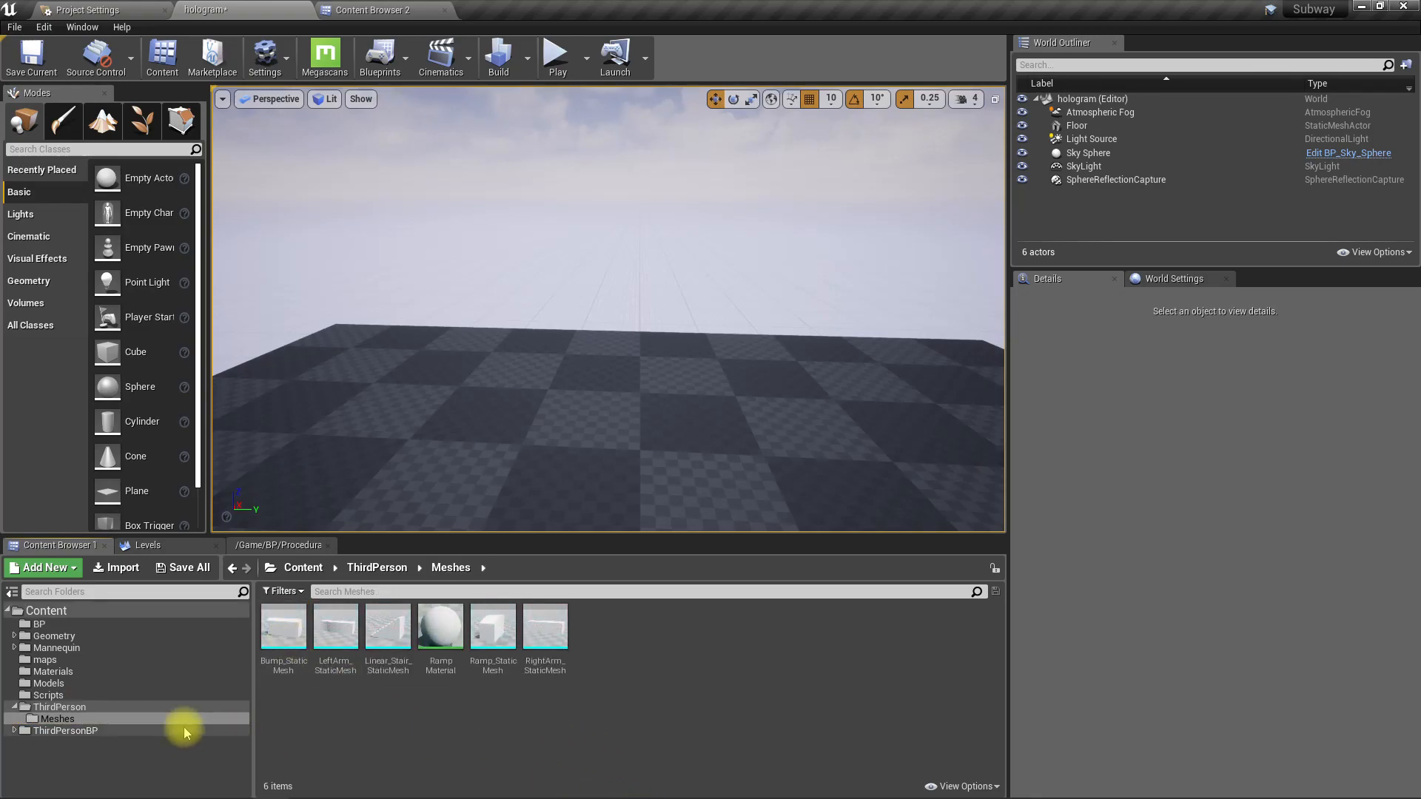
click(65, 707)
click(53, 730)
double_click(301, 646)
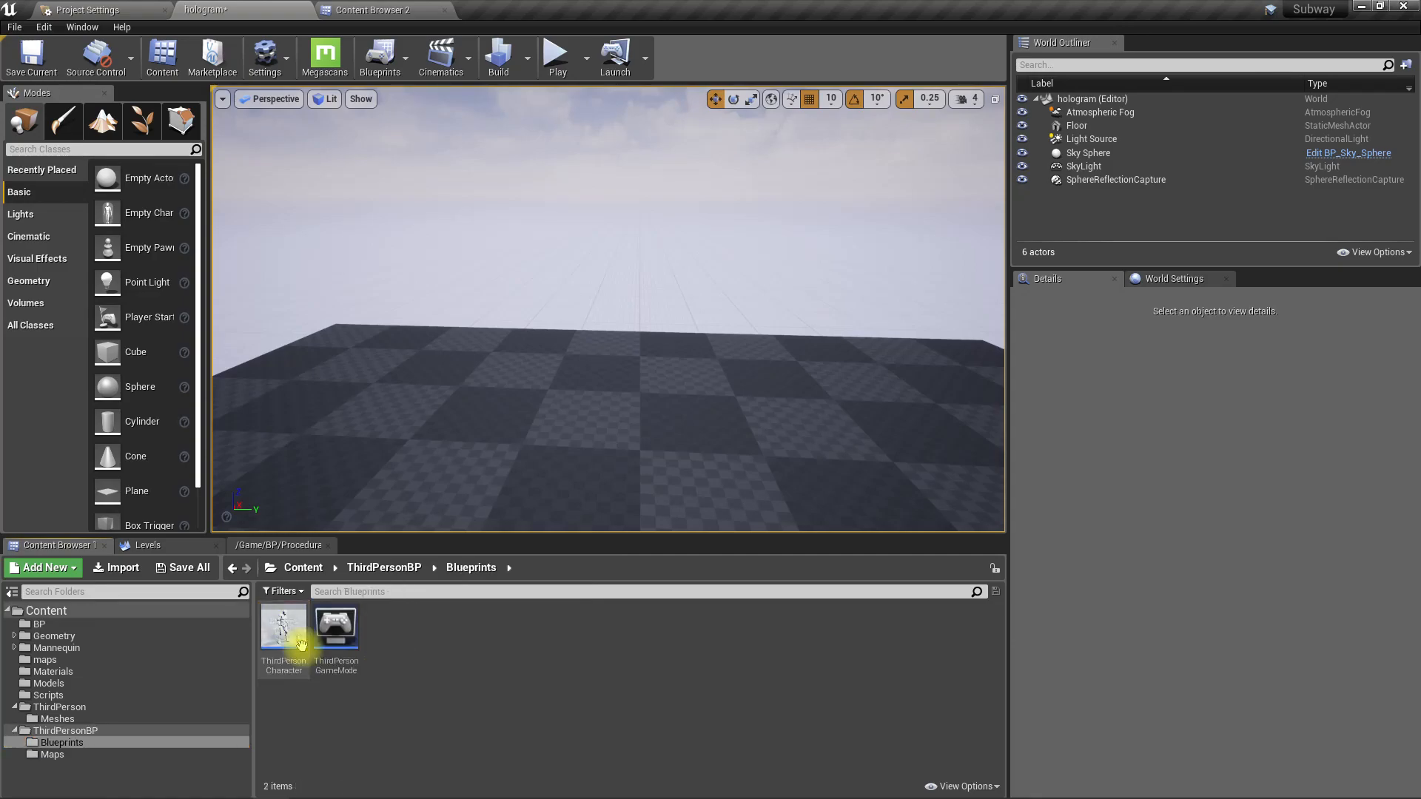
click(282, 633)
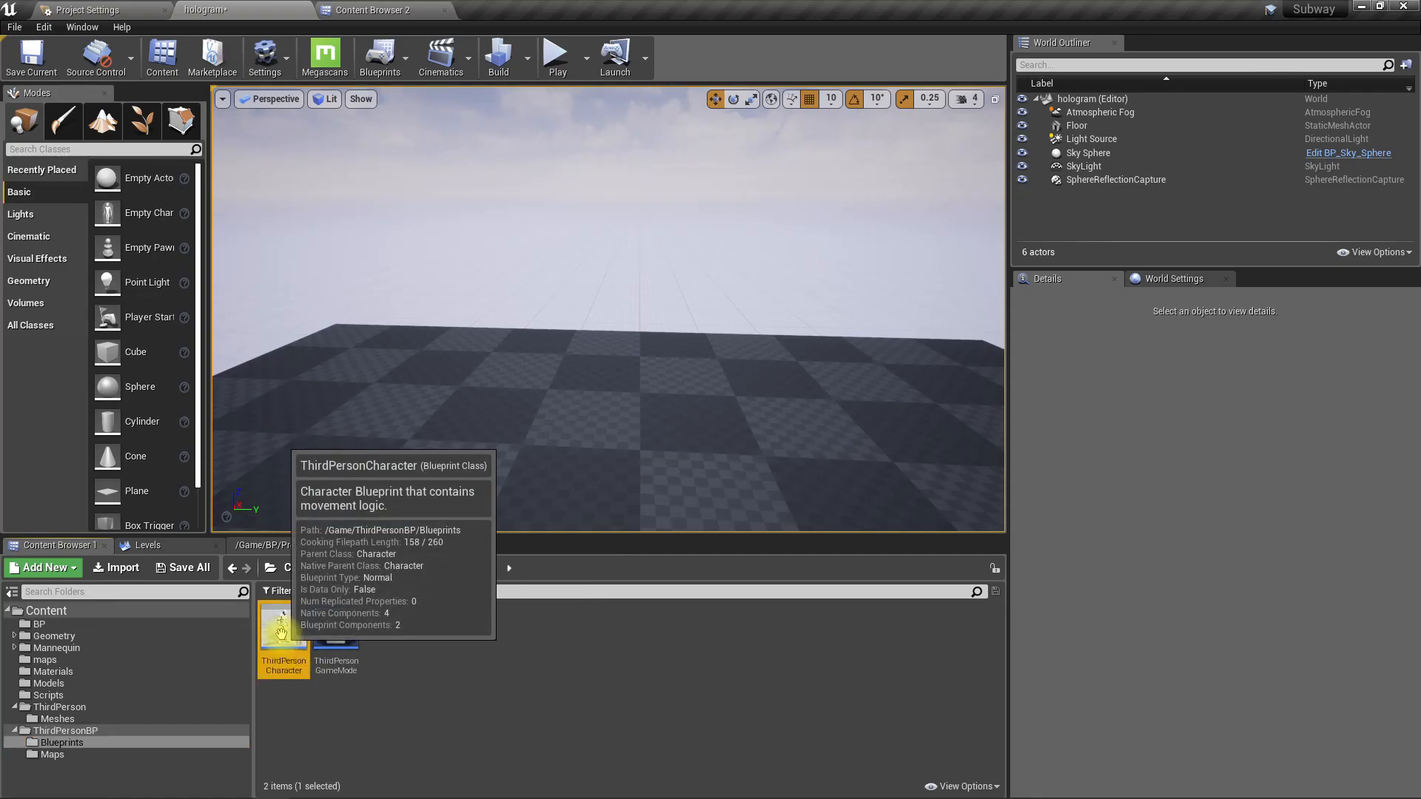
double_click(281, 632)
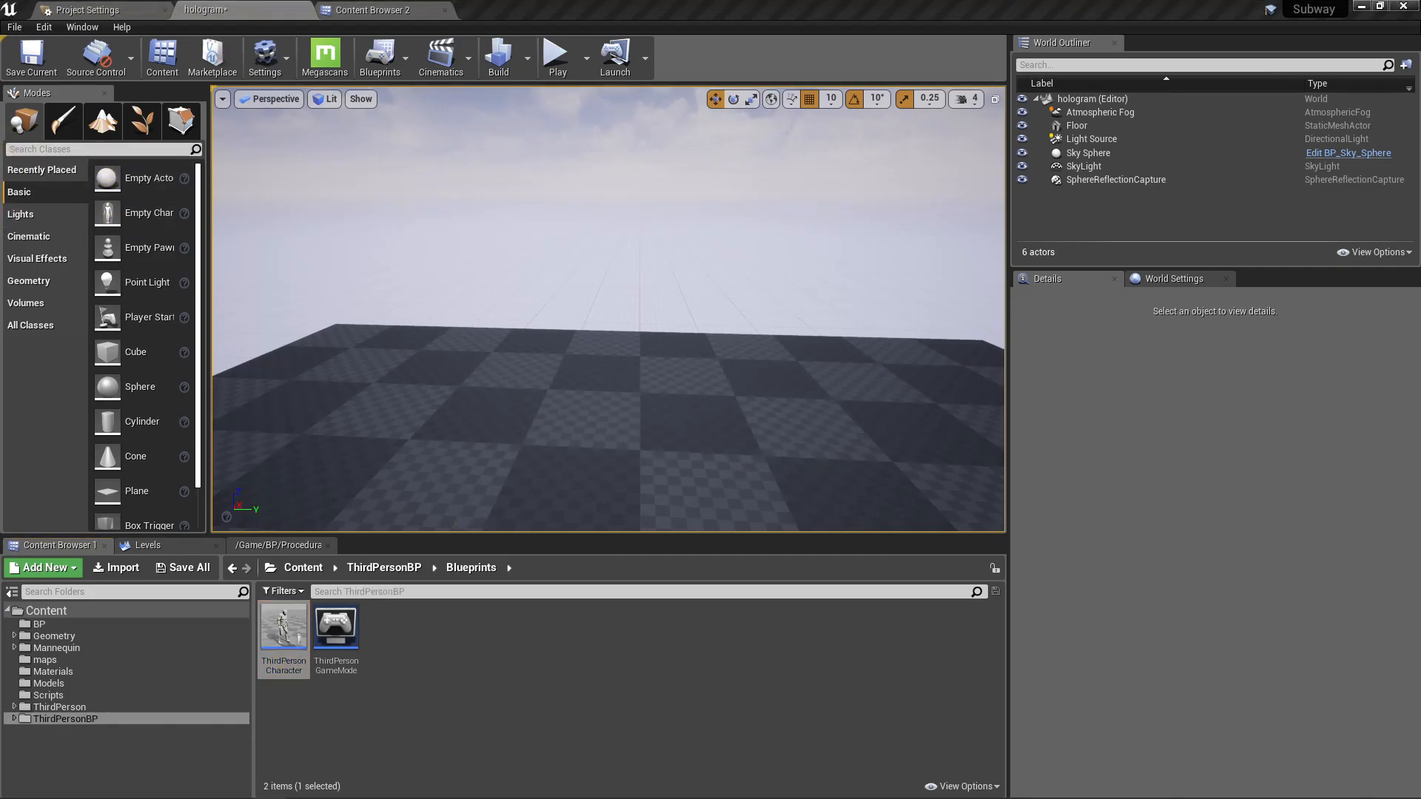
- Place the SK_Mannequin mesh from the Mannequin/Character/Mesh folder on the level floor at about X 170, Y -40, Z 20
drag(283, 625, 584, 474)
right_drag(666, 438, 652, 444)
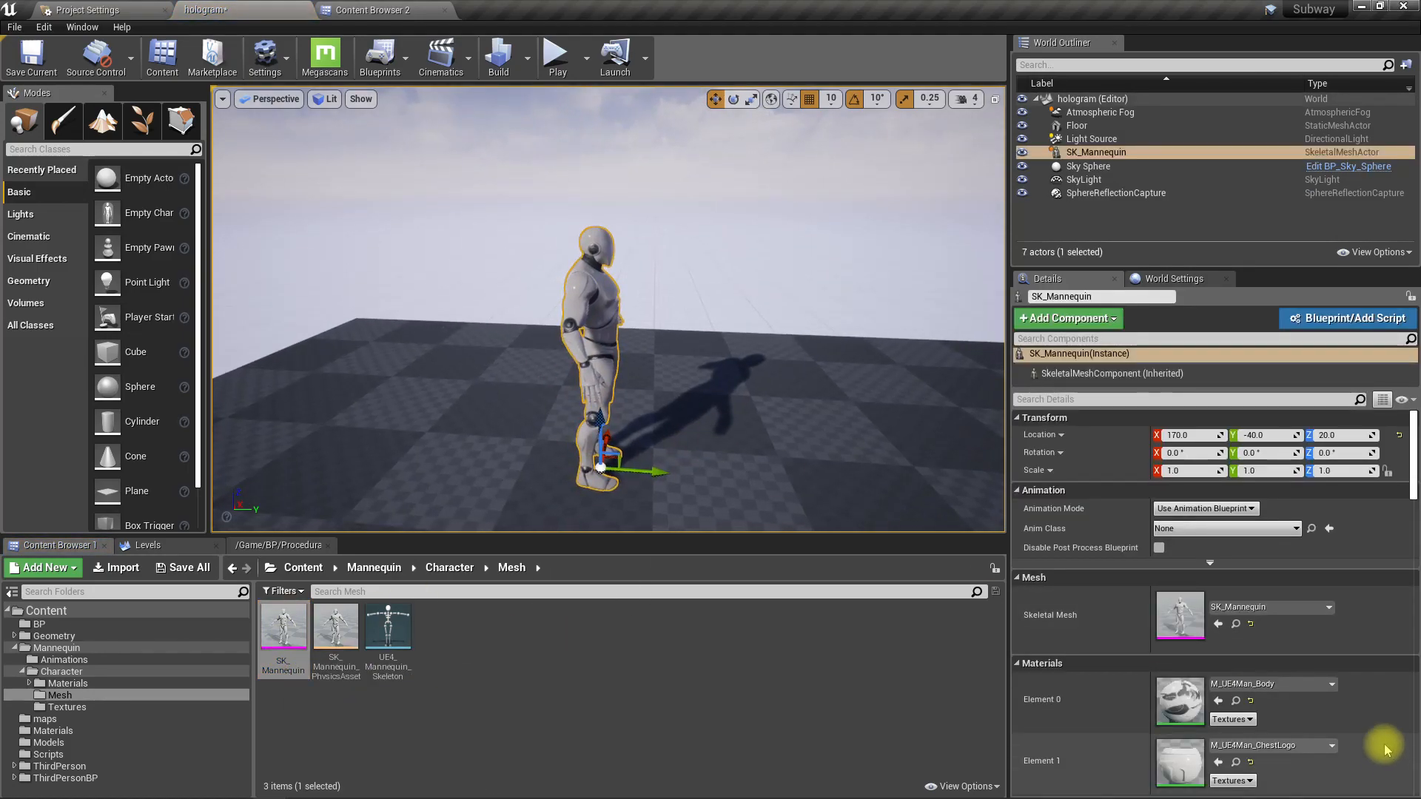
- Inspect the placed mannequin and its materials, open the SK_Mannequin mesh asset and isolate material Element 1
scroll(1314, 699, down, 4)
scroll(1314, 700, down, 3)
key(d)
right_drag(837, 459, 695, 456)
key(w)
key(s)
key(w)
key(s)
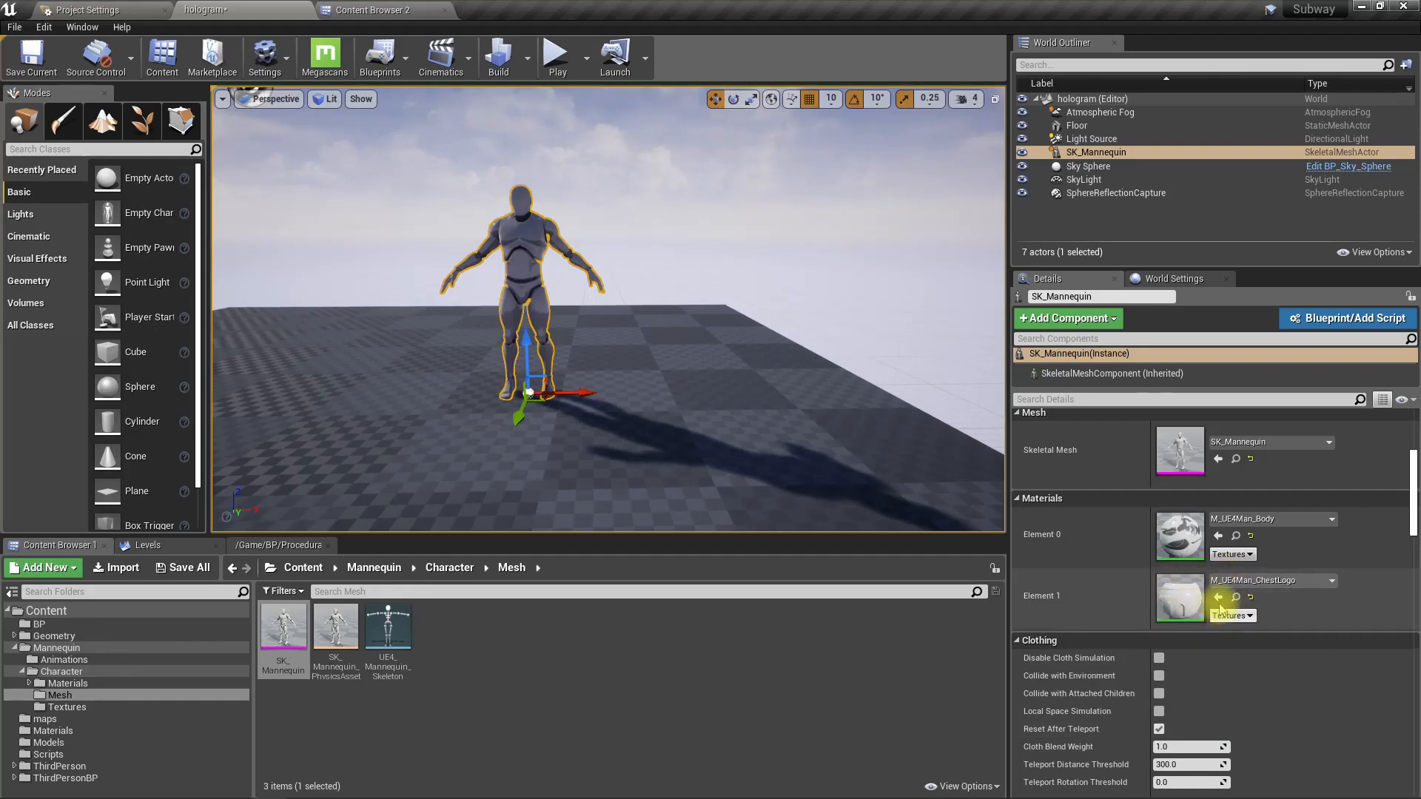
double_click(1193, 466)
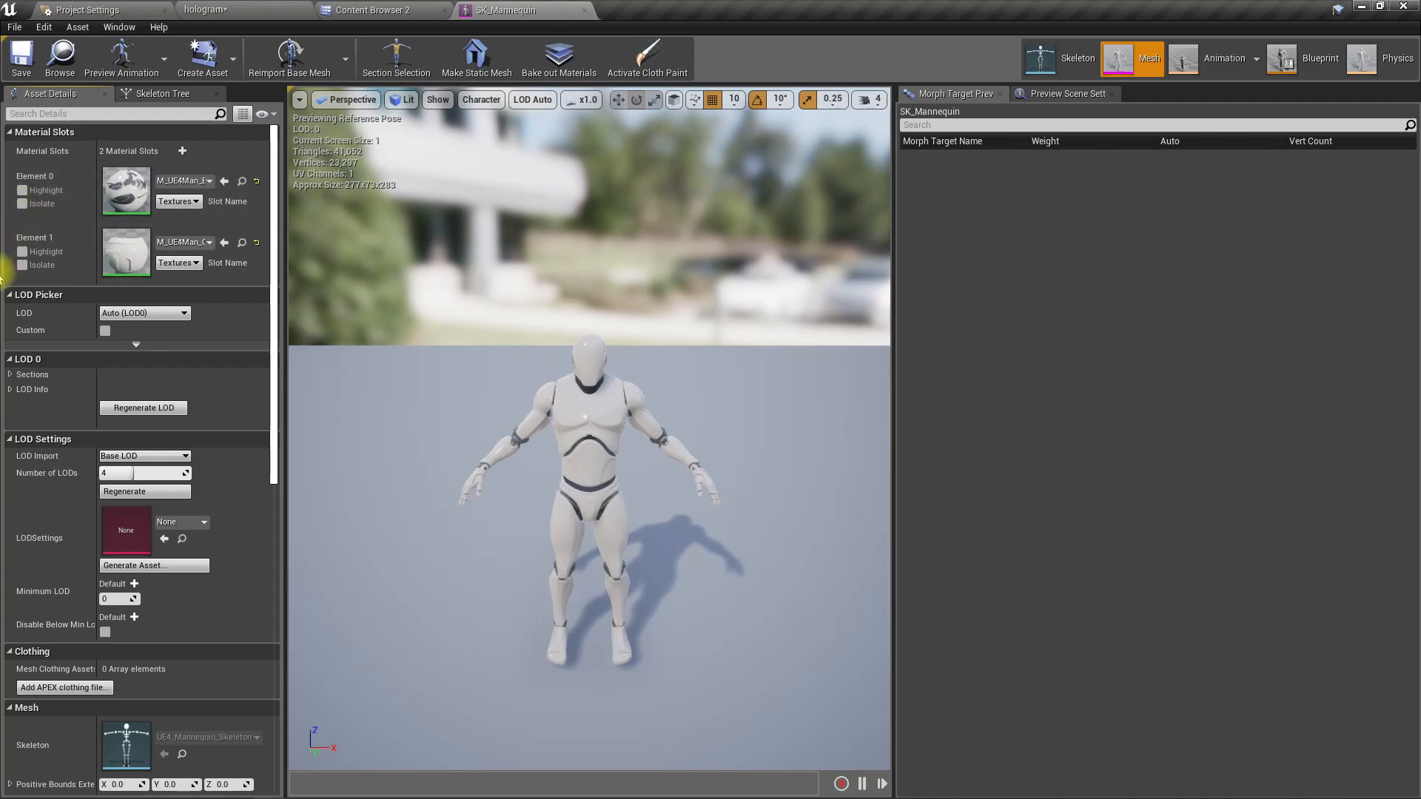
click(22, 266)
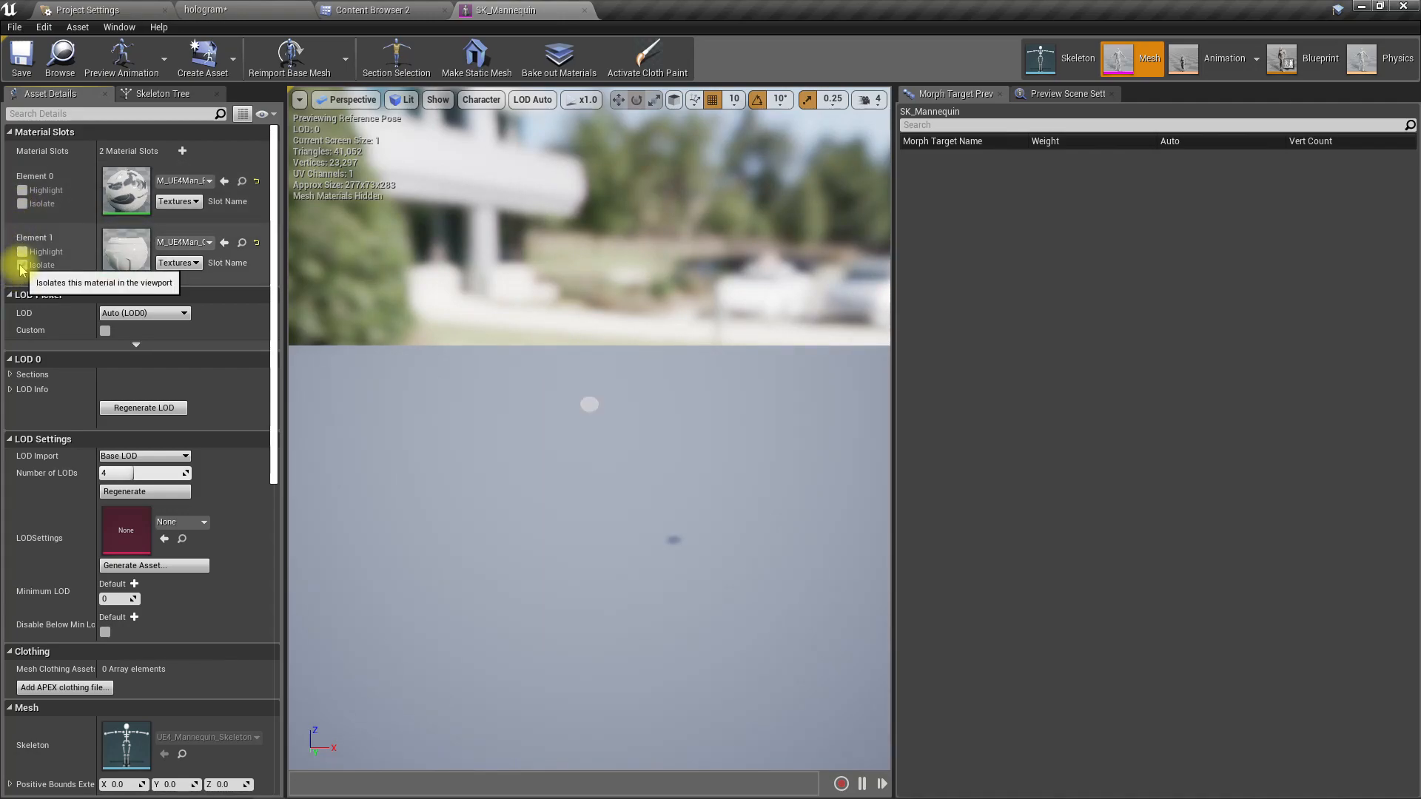
- Stop isolating Element 1, open the Element 0 body material M_UE4Man_Body and examine its layer blend node graph
click(22, 265)
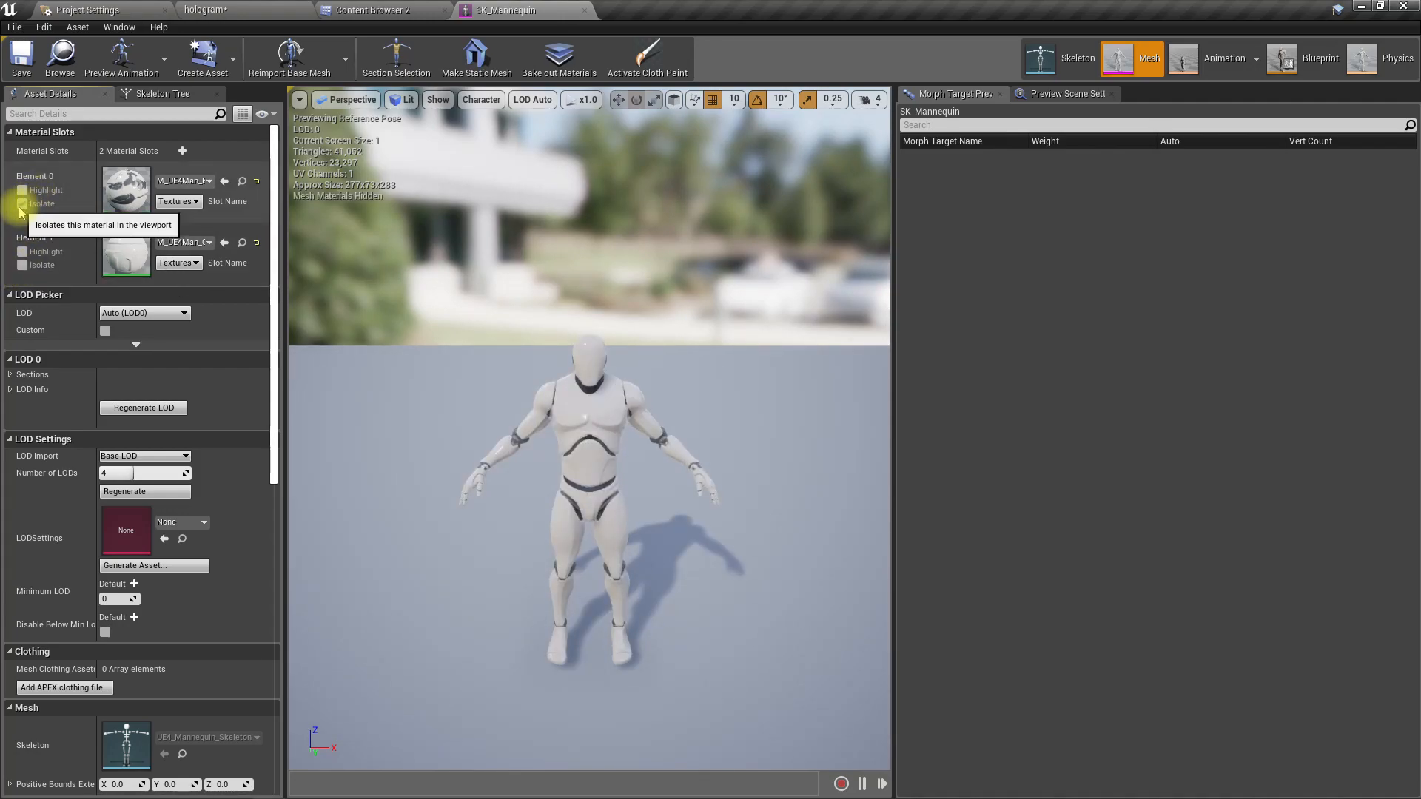
double_click(125, 197)
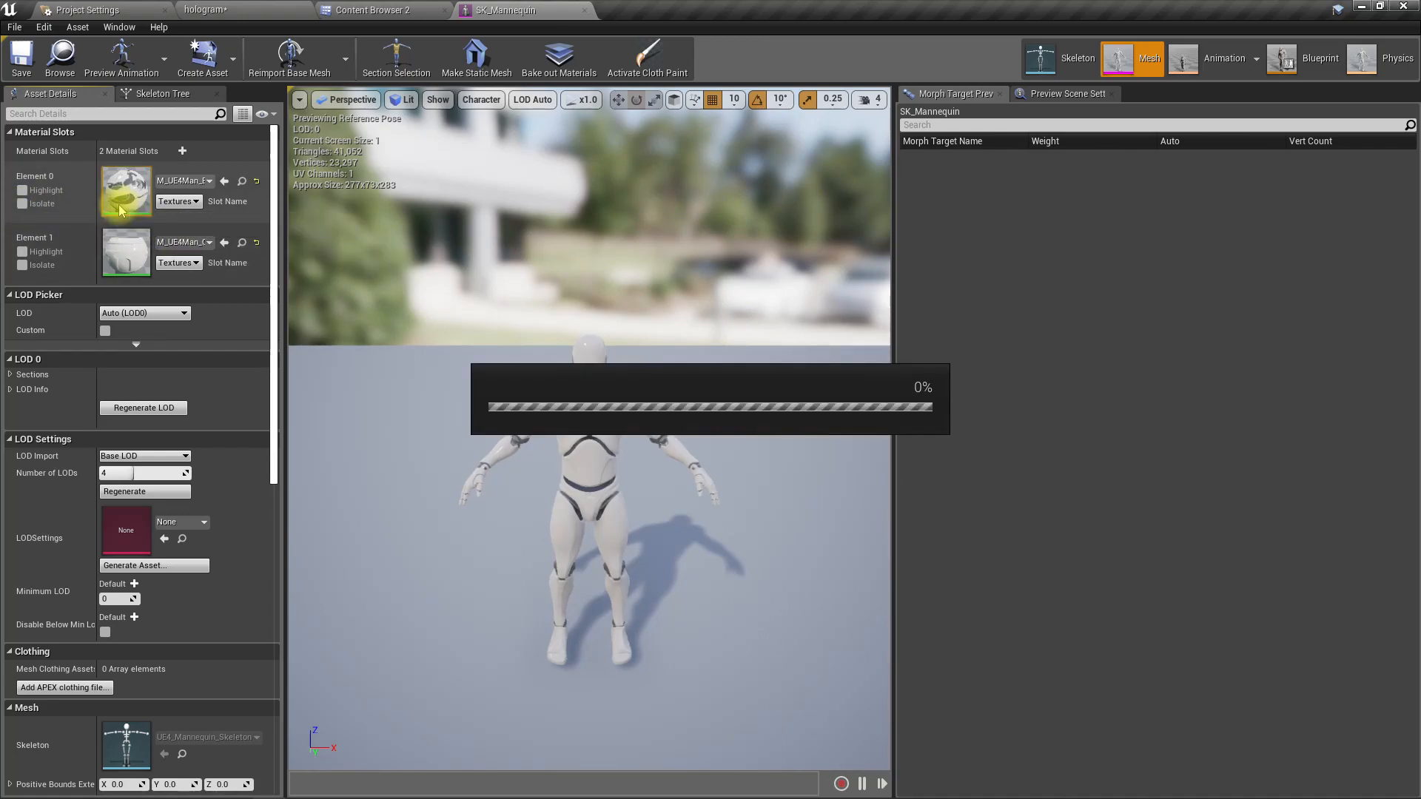
scroll(862, 470, down, 6)
right_drag(747, 460, 1101, 511)
scroll(944, 442, up, 4)
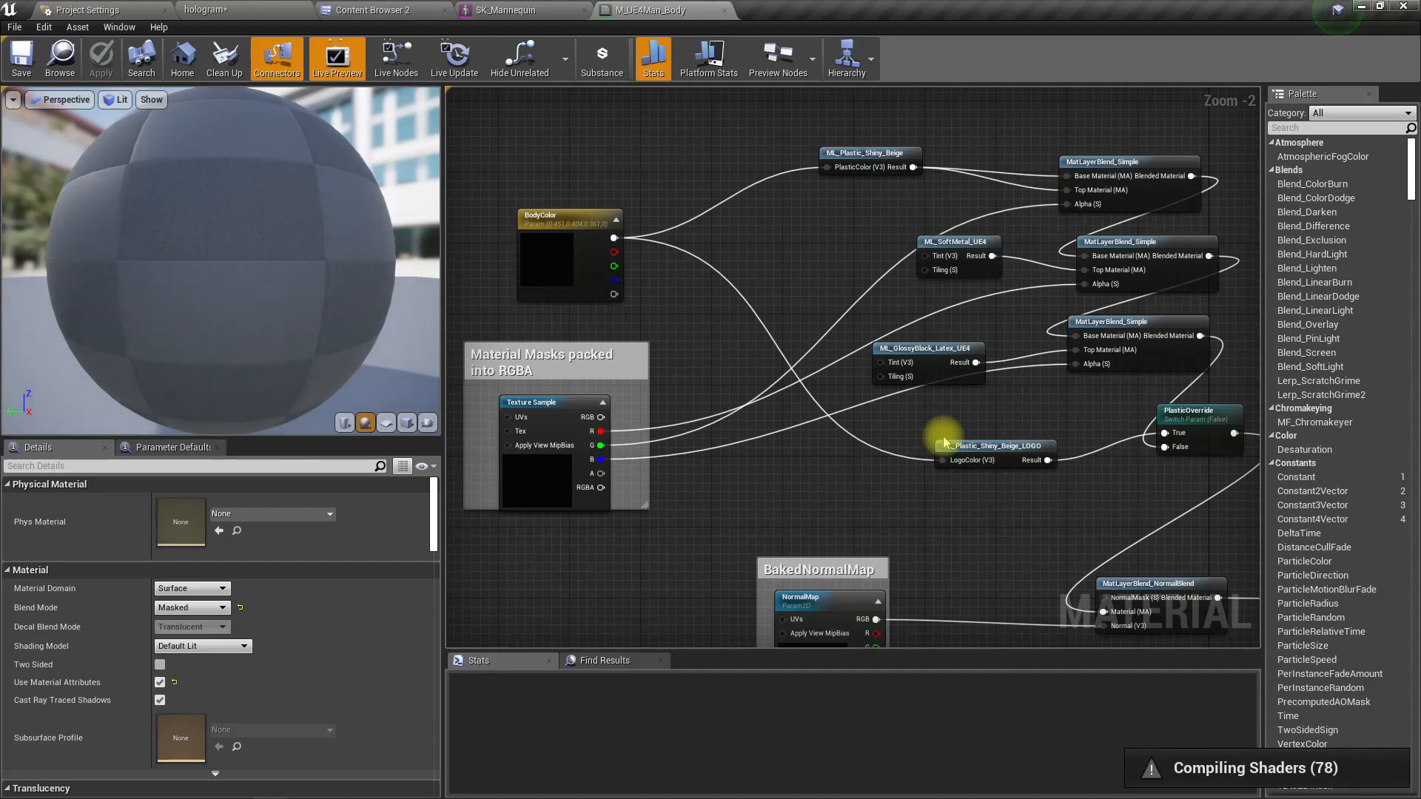
right_drag(972, 487, 416, 280)
scroll(543, 336, down, 3)
right_drag(620, 364, 901, 498)
scroll(900, 498, up, 2)
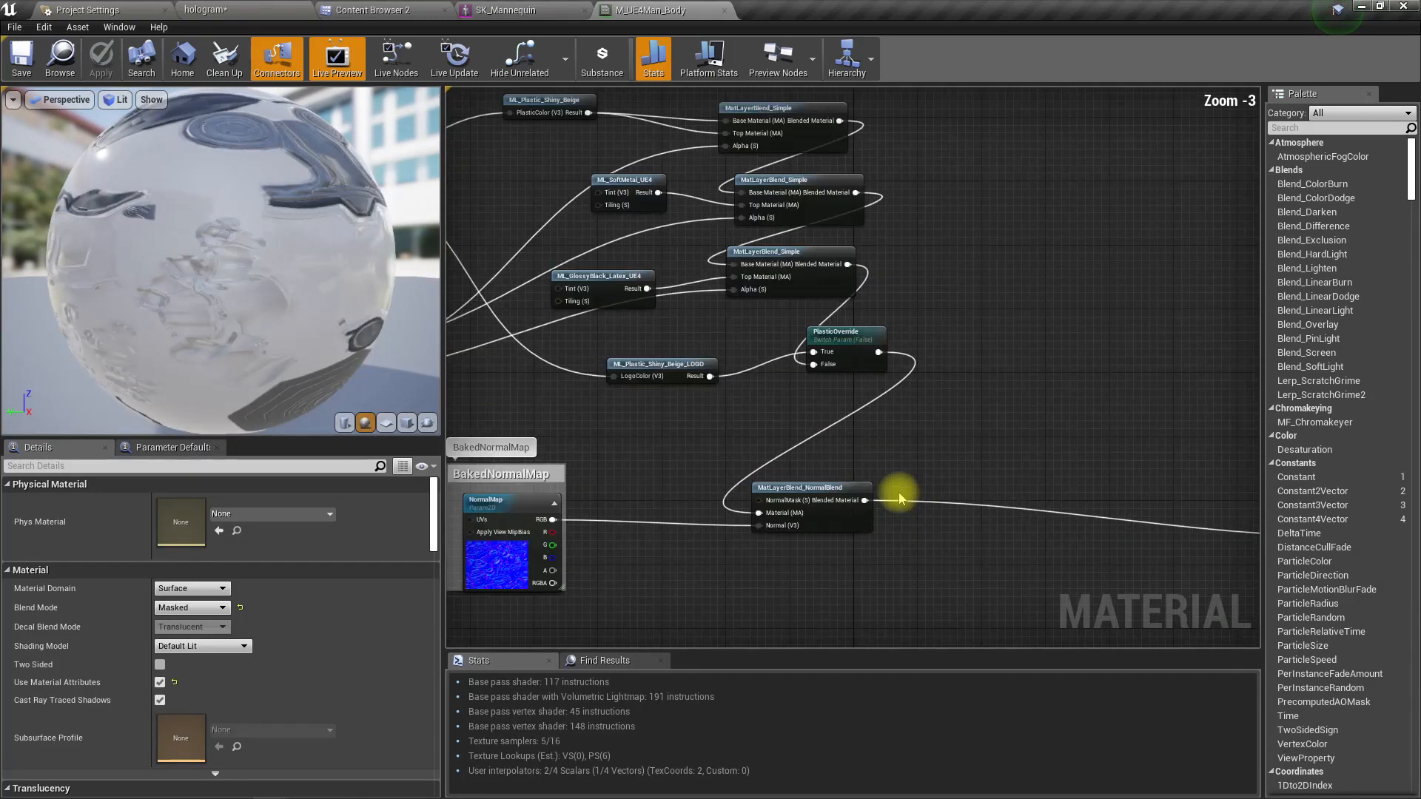
key(Home)
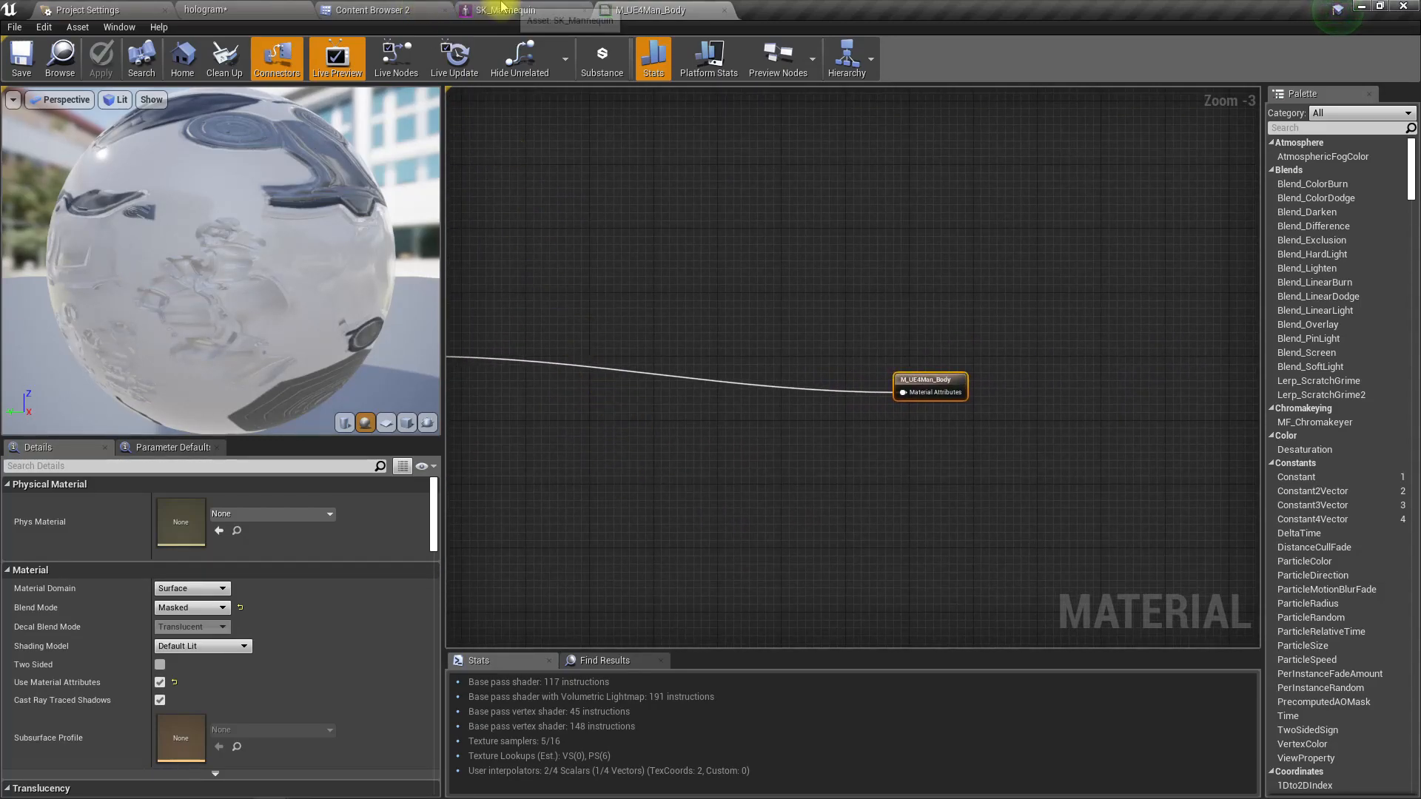
- Return to the SK_Mannequin mesh asset and view the mannequin in its preview from other angles
click(503, 7)
scroll(598, 560, up, 5)
mouse_move(586, 547)
right_down()
mouse_move(654, 539)
mouse_move(575, 562)
right_up()
key(s)
key(a)
key(d)
key(q)
key(e)
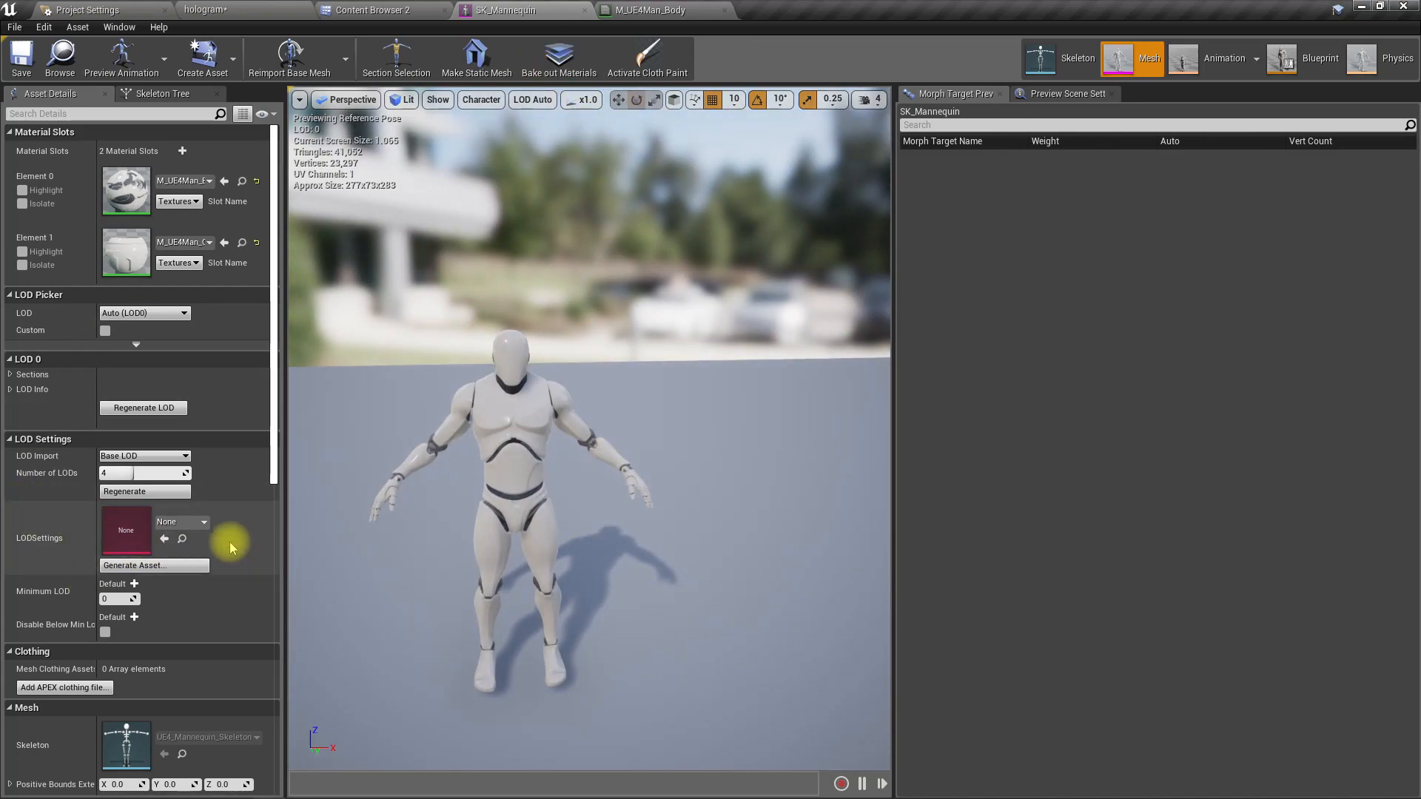
- Examine the body color, RGBA material masks and baked normal map in the M_UE4Man_Body graph, and return to SK_Mannequin
click(631, 9)
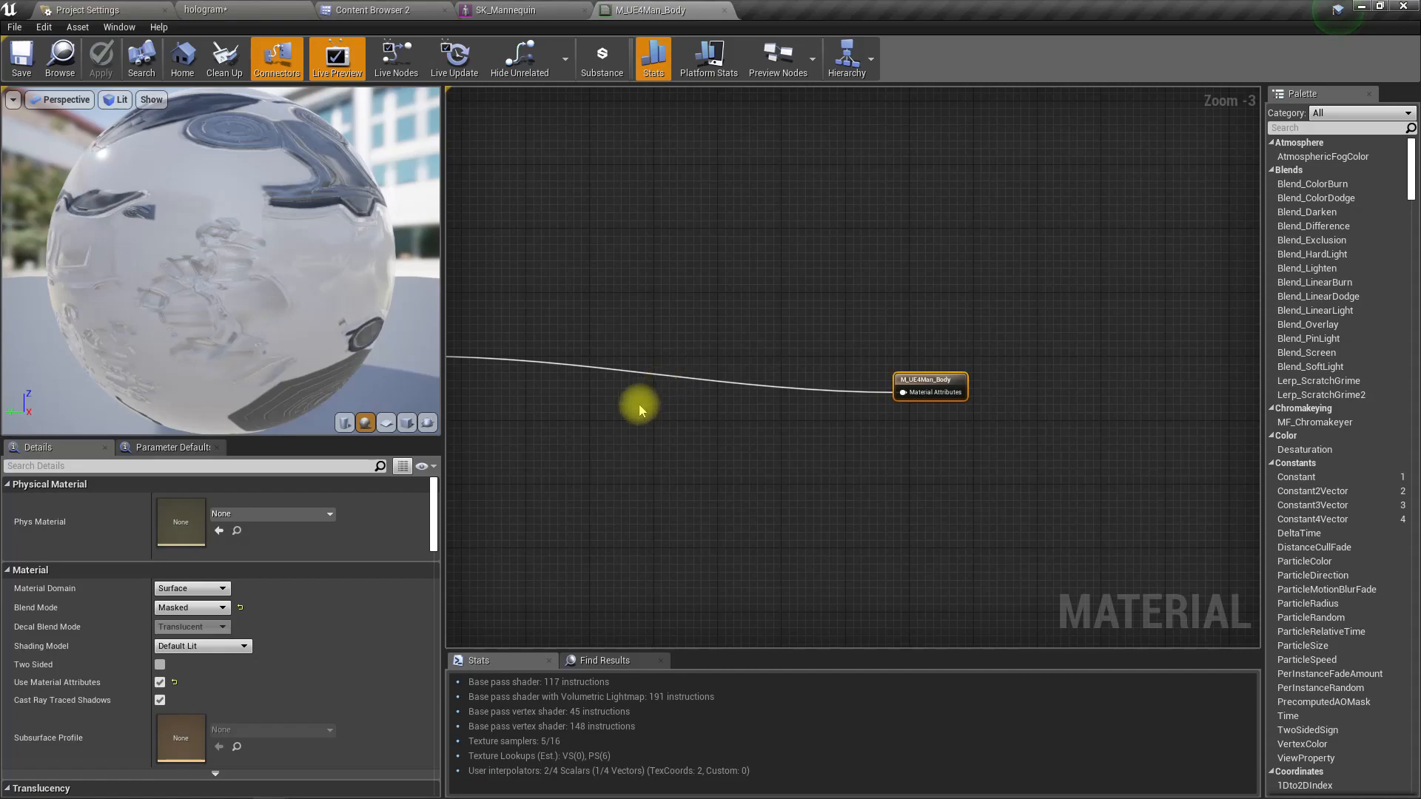
right_drag(641, 409, 1107, 393)
scroll(908, 346, up, 2)
right_drag(999, 383, 891, 376)
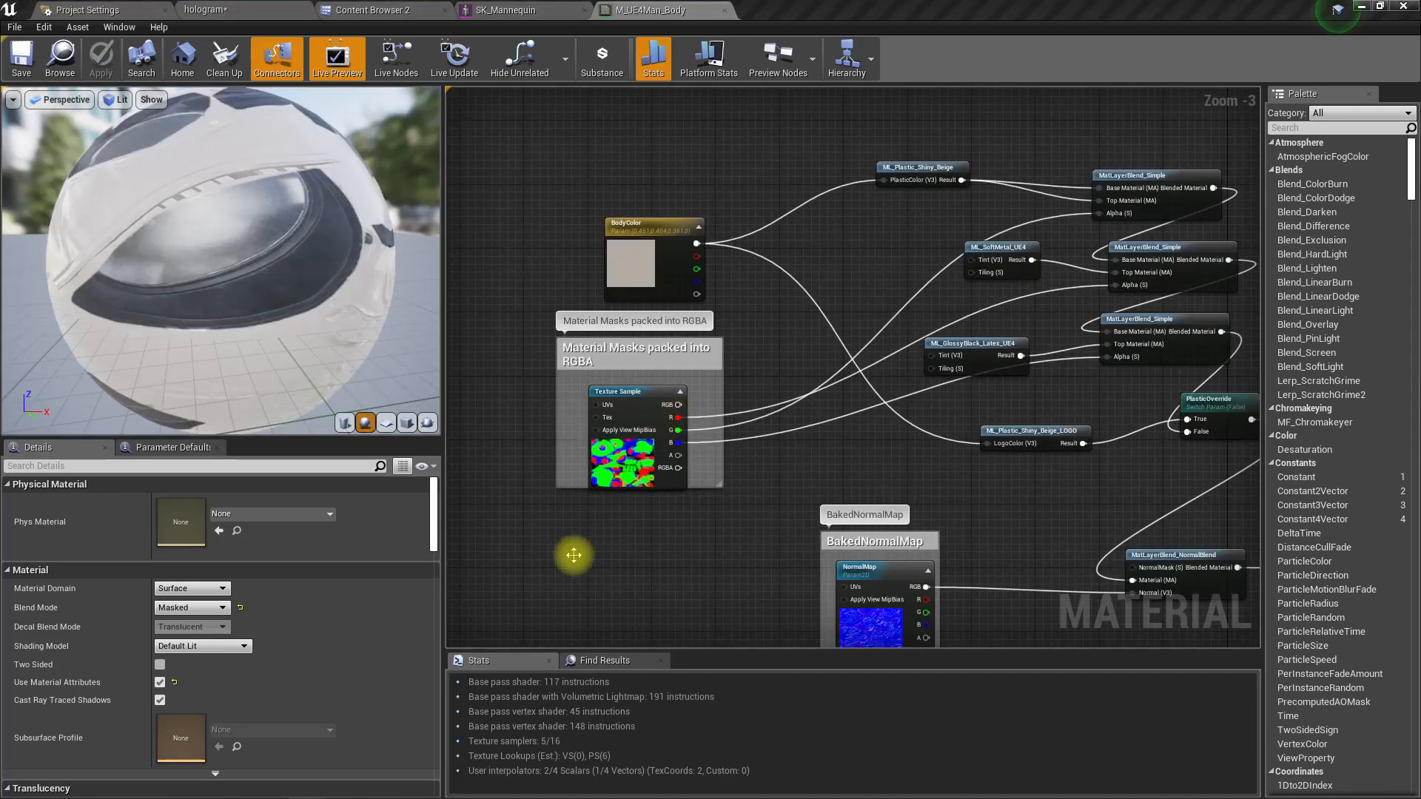
right_drag(572, 555, 685, 521)
scroll(685, 521, down, 2)
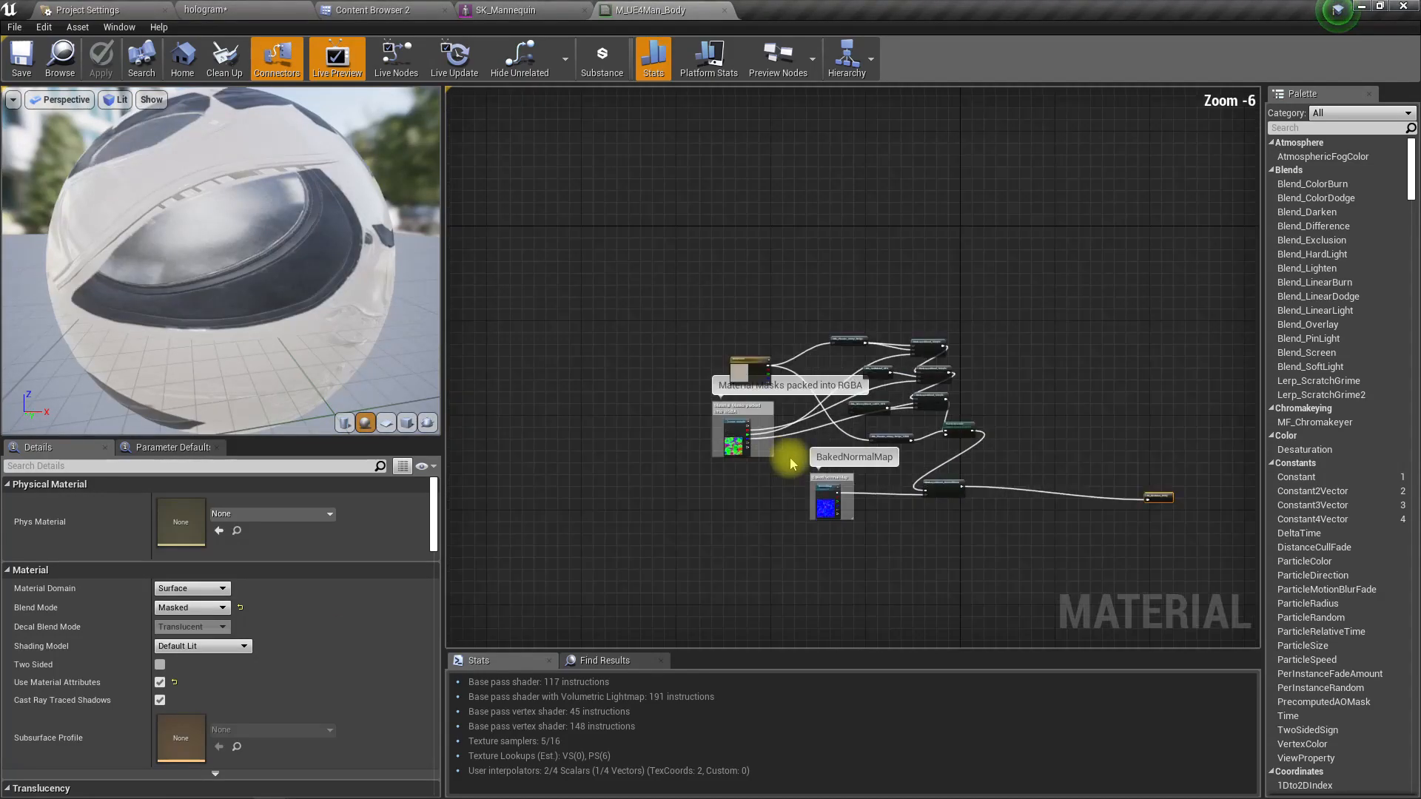
scroll(787, 459, up, 3)
right_drag(760, 416, 742, 457)
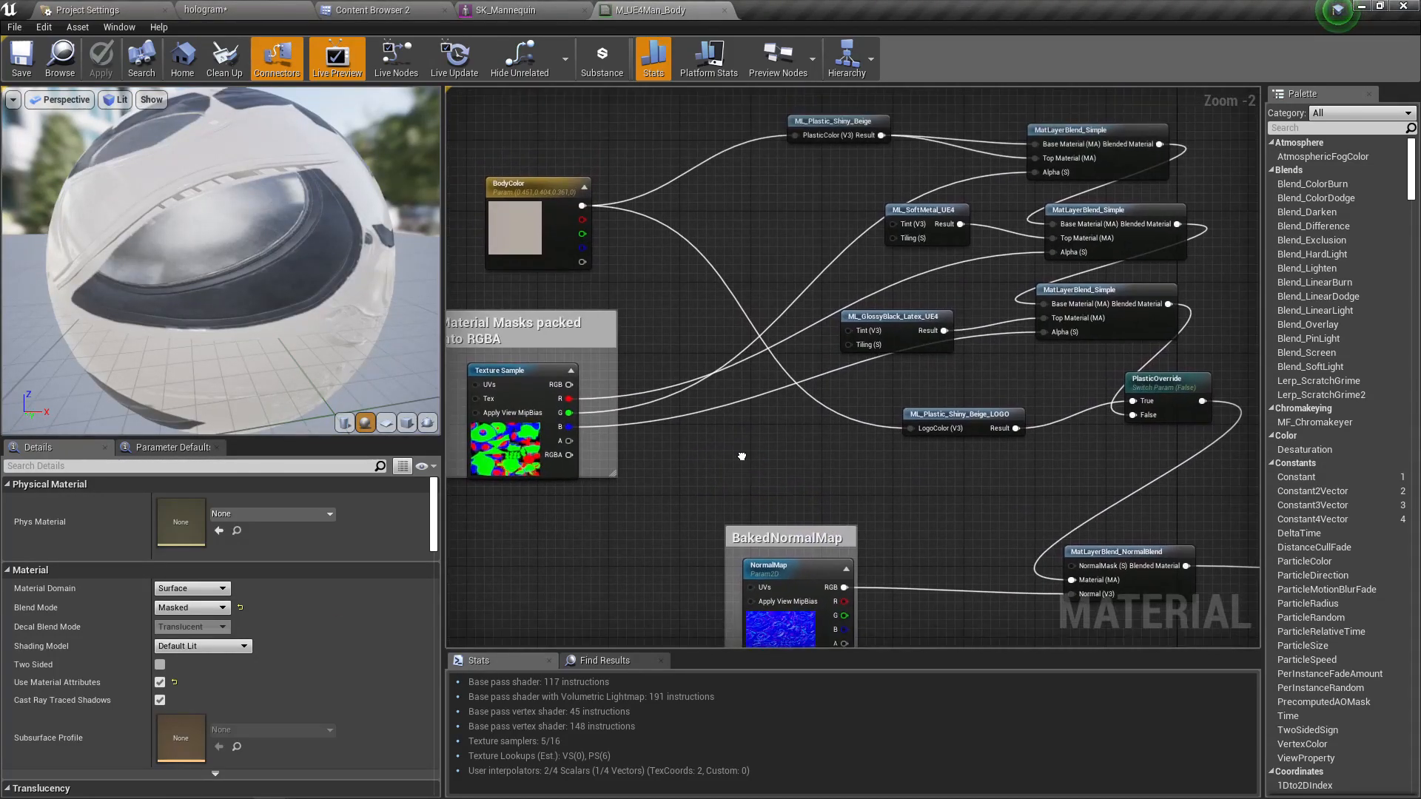
click(411, 11)
click(574, 9)
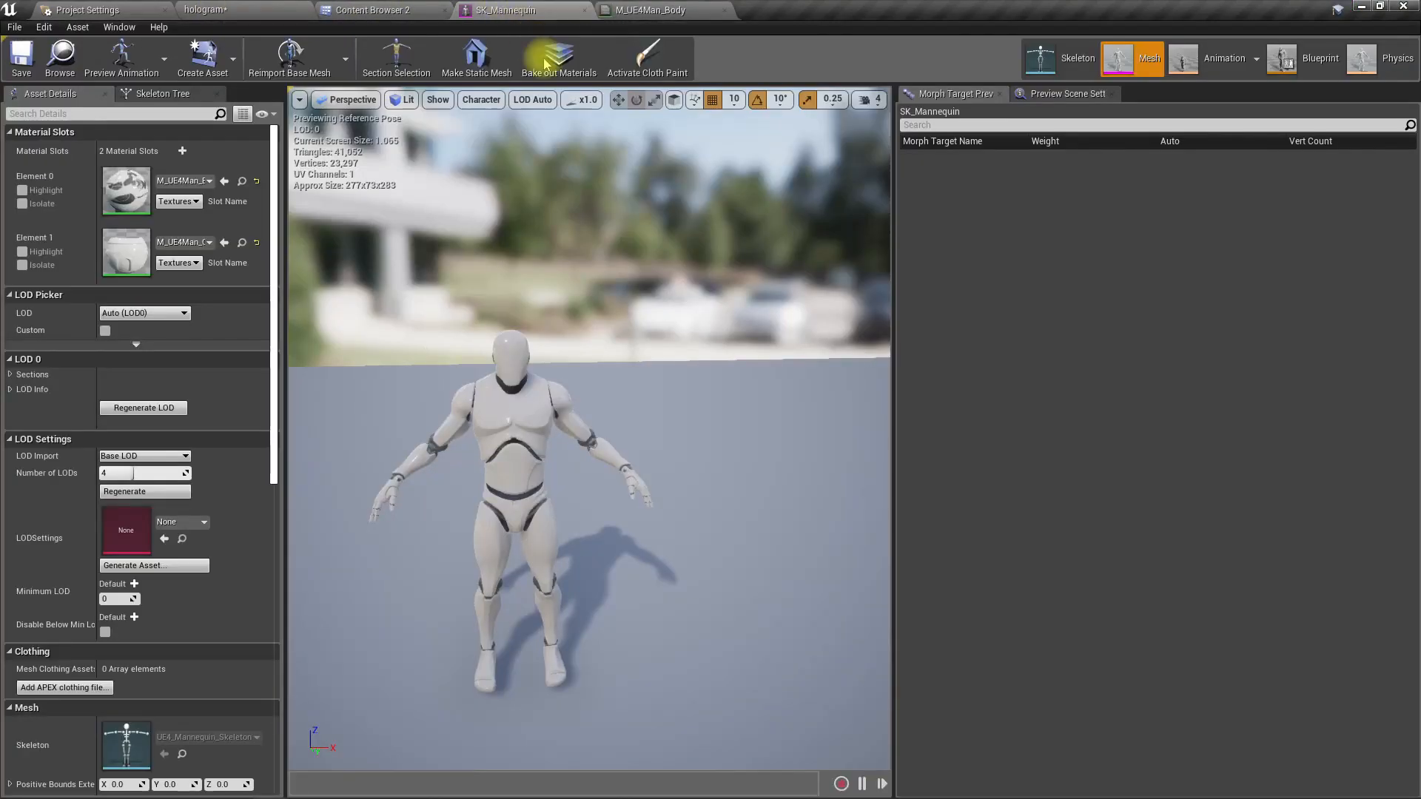
- Switch to Mixamo in the browser, view the Idle animation on the Shannon character, and return to Unreal Engine
click(65, 53)
click(66, 175)
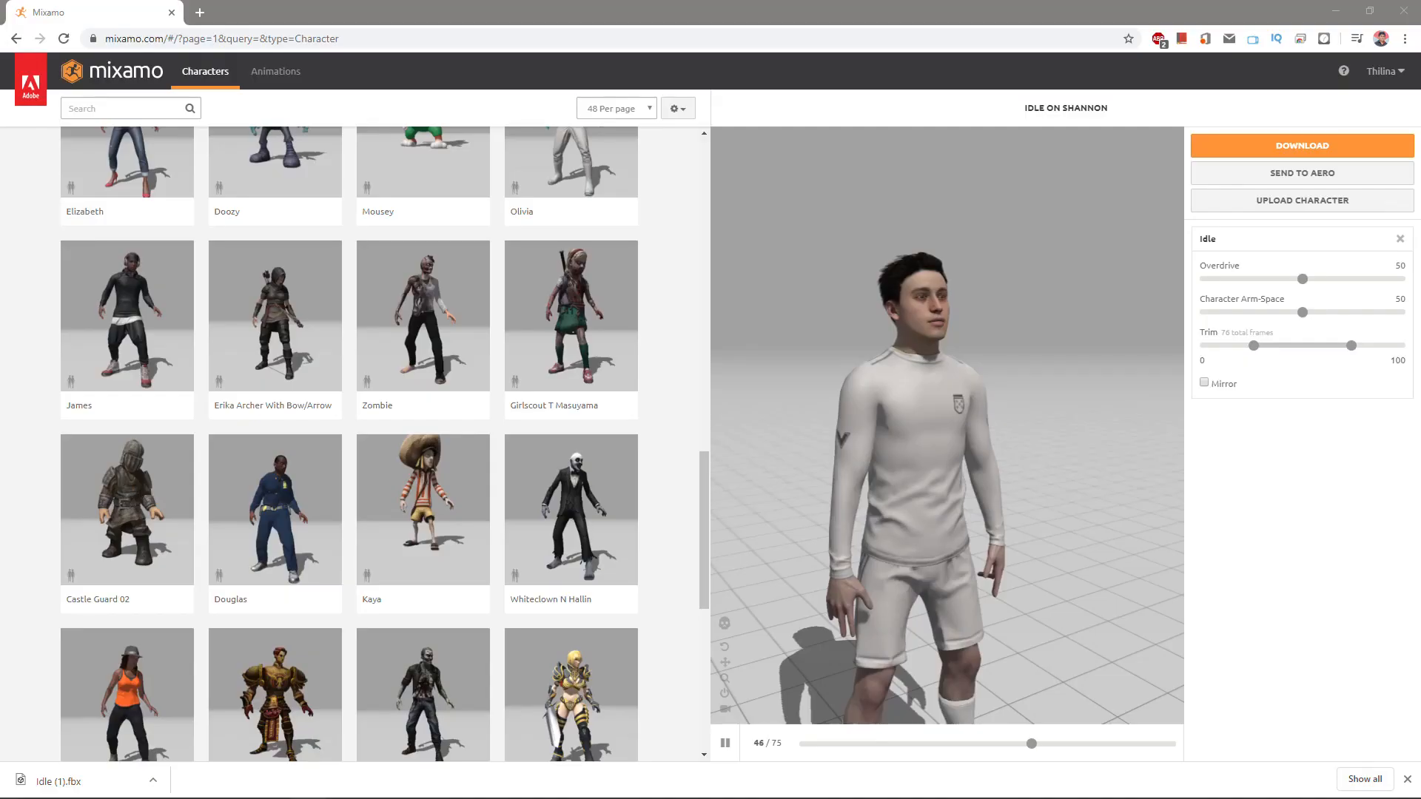
scroll(858, 482, down, 3)
mouse_move(922, 499)
mouse_down()
mouse_move(908, 481)
mouse_move(943, 503)
mouse_up()
key(alt+Tab)
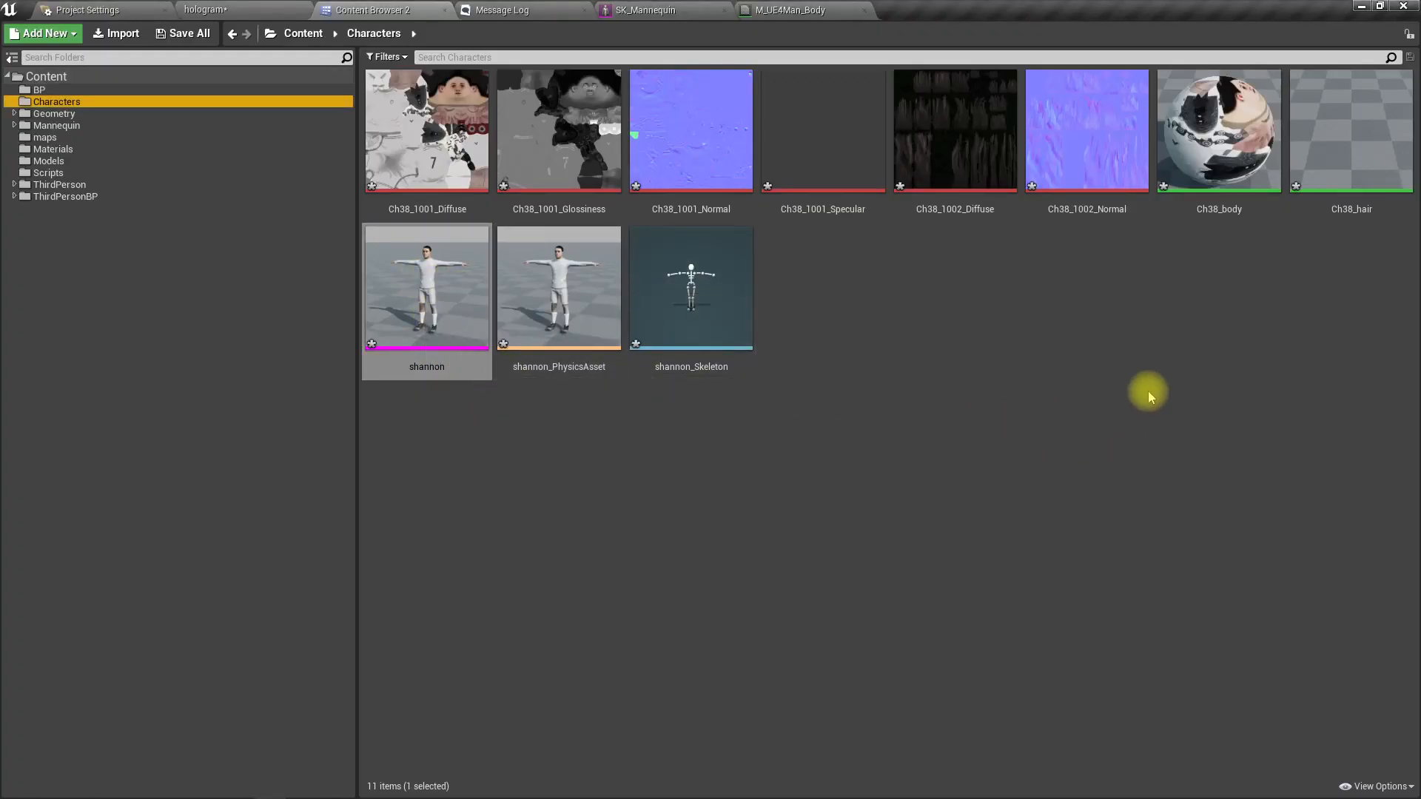
- Glance at the M_UE4Man_Body graph for comparison, and open the shannon character's Ch38_body material from the Characters folder
drag(429, 282, 466, 416)
click(788, 10)
scroll(689, 310, down, 6)
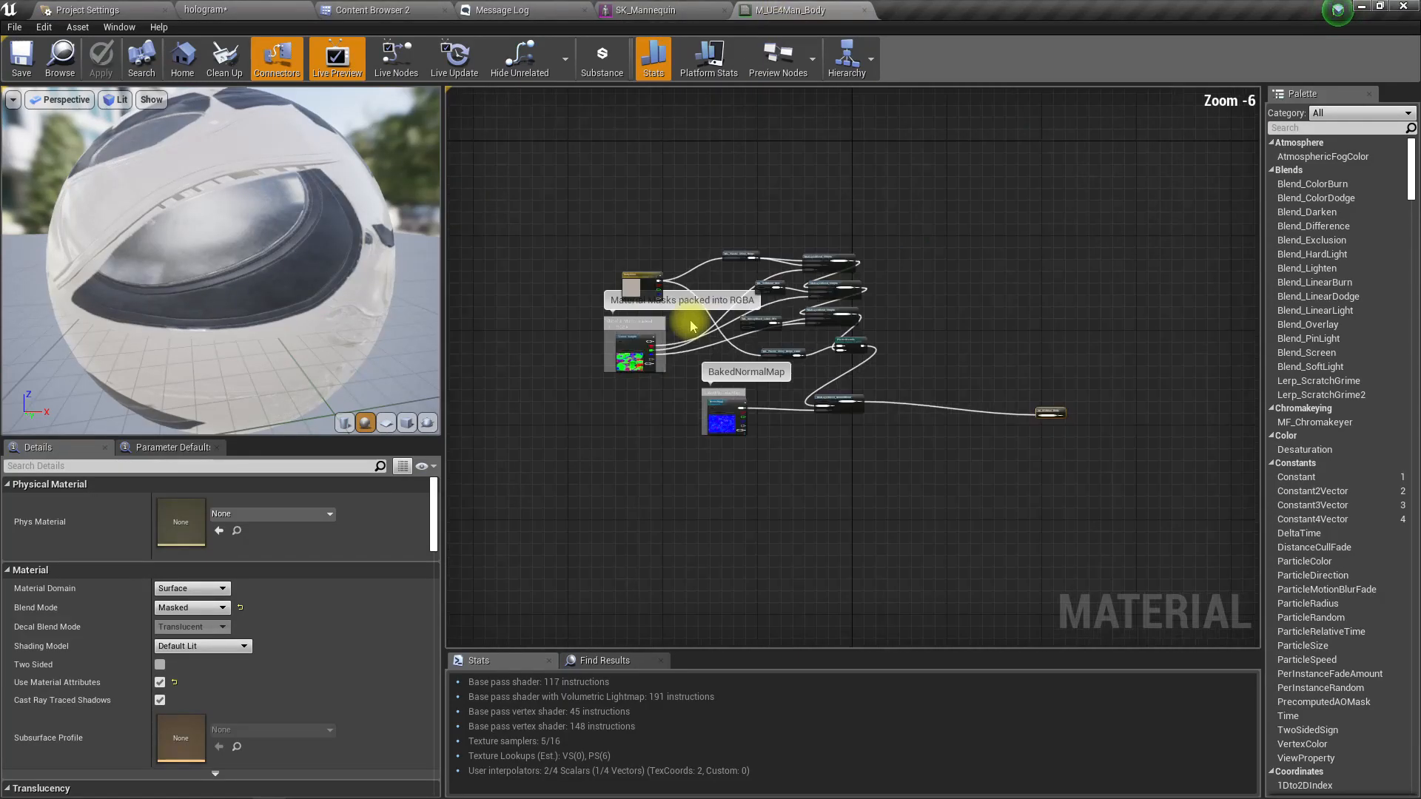
click(385, 9)
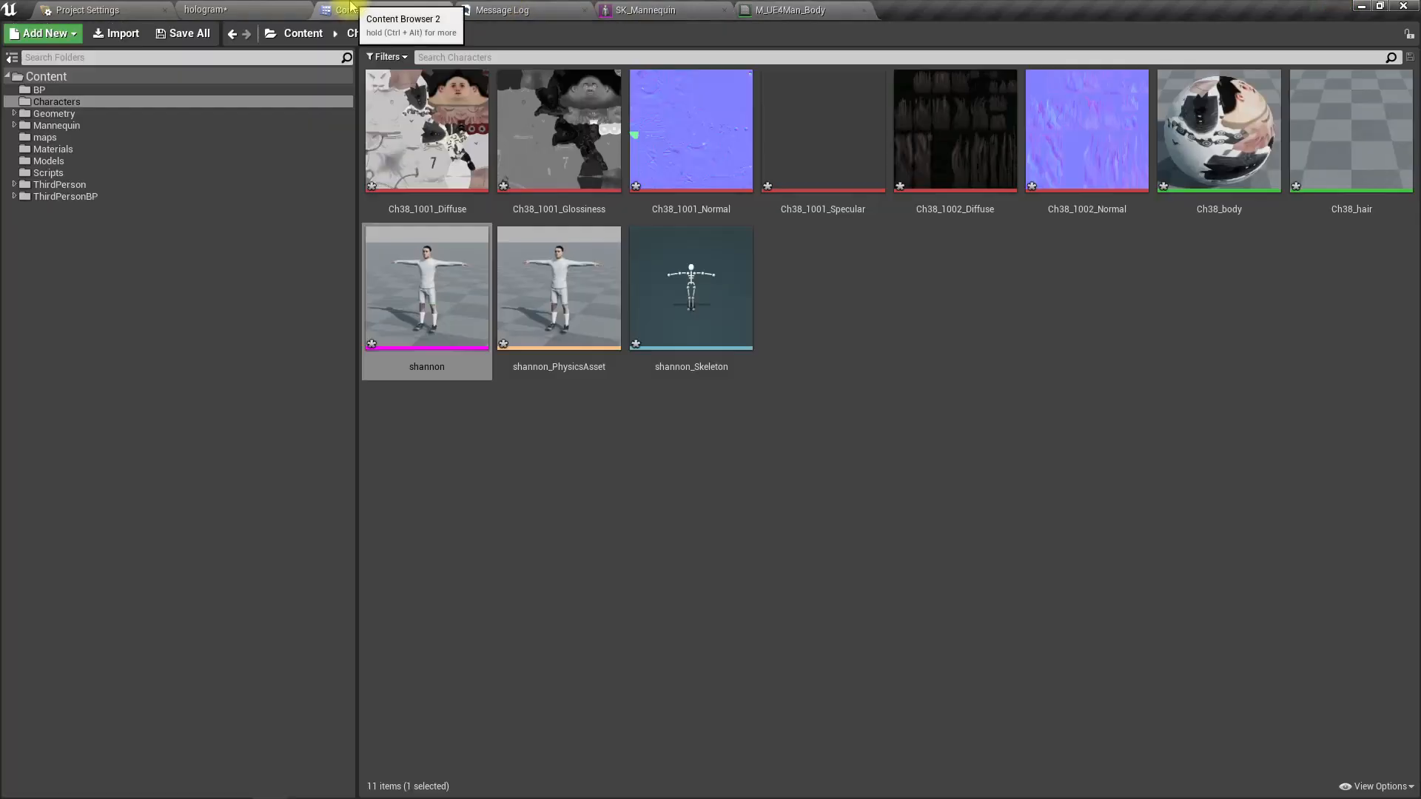
mouse_move(434, 285)
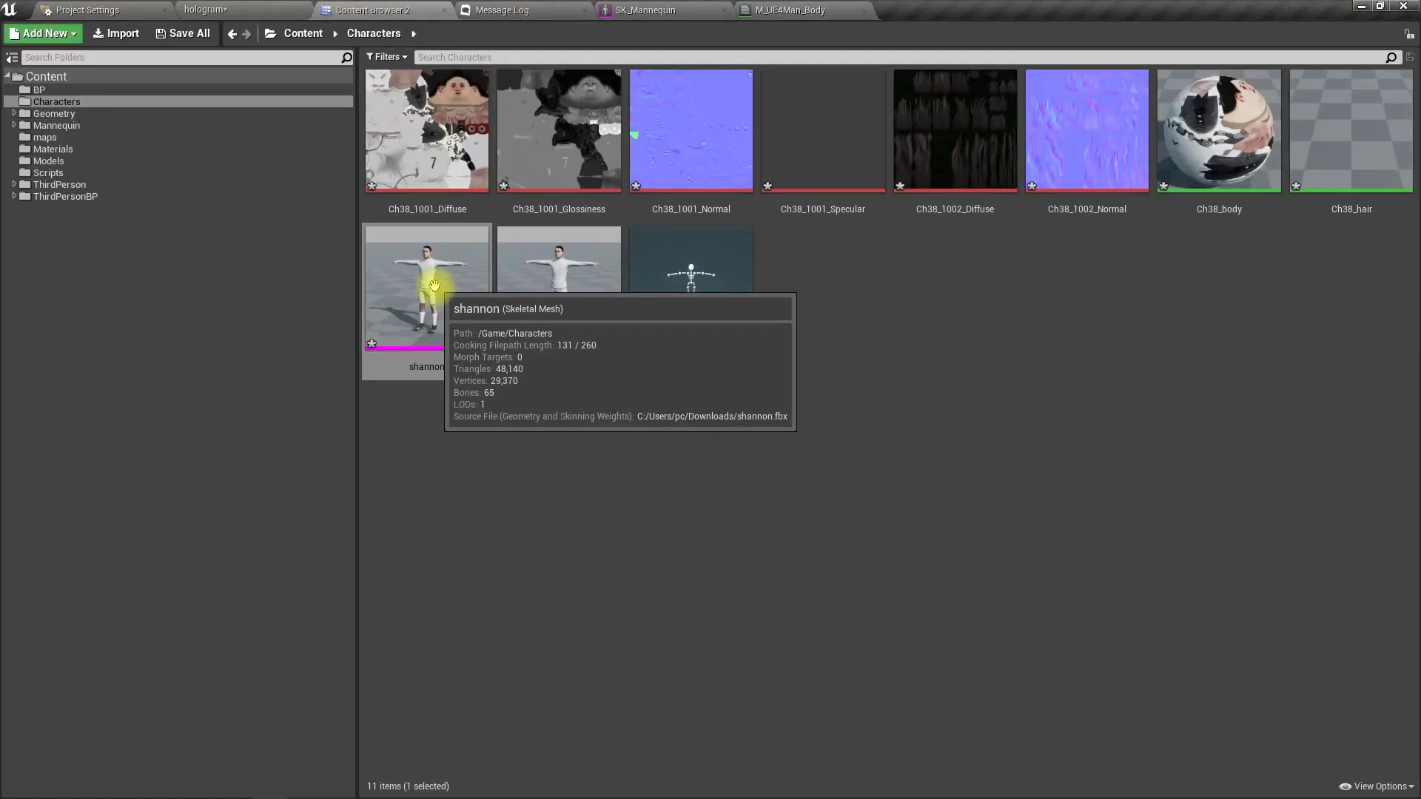
click(1248, 122)
double_click(1248, 122)
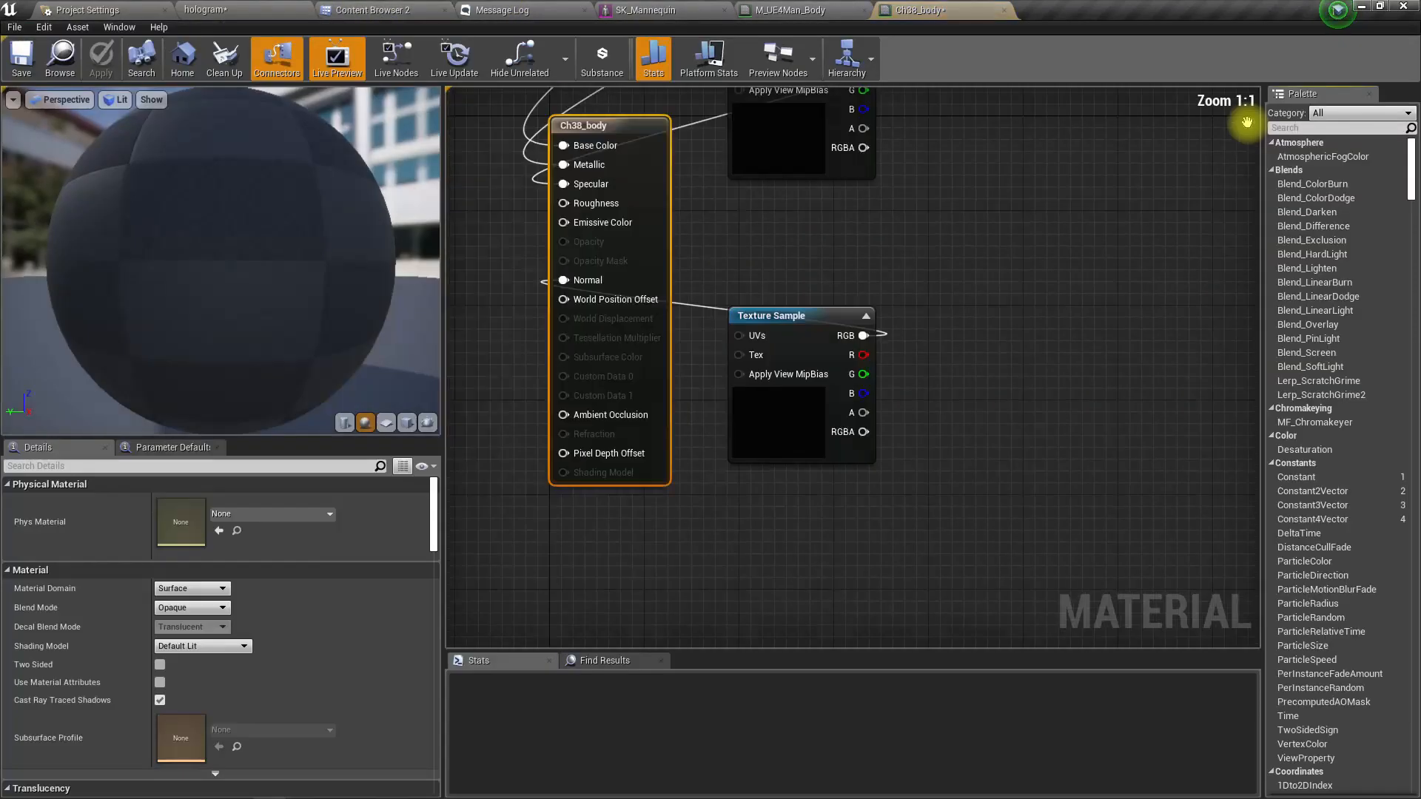
- Arrange the Ch38_body graph with its four texture samples stacked to the left of the material result node
drag(708, 317, 1037, 279)
scroll(977, 291, up, 3)
right_drag(794, 447, 750, 608)
drag(735, 229, 681, 128)
drag(747, 353, 601, 291)
drag(749, 366, 616, 439)
right_drag(741, 492, 698, 233)
drag(722, 358, 572, 425)
scroll(822, 518, down, 3)
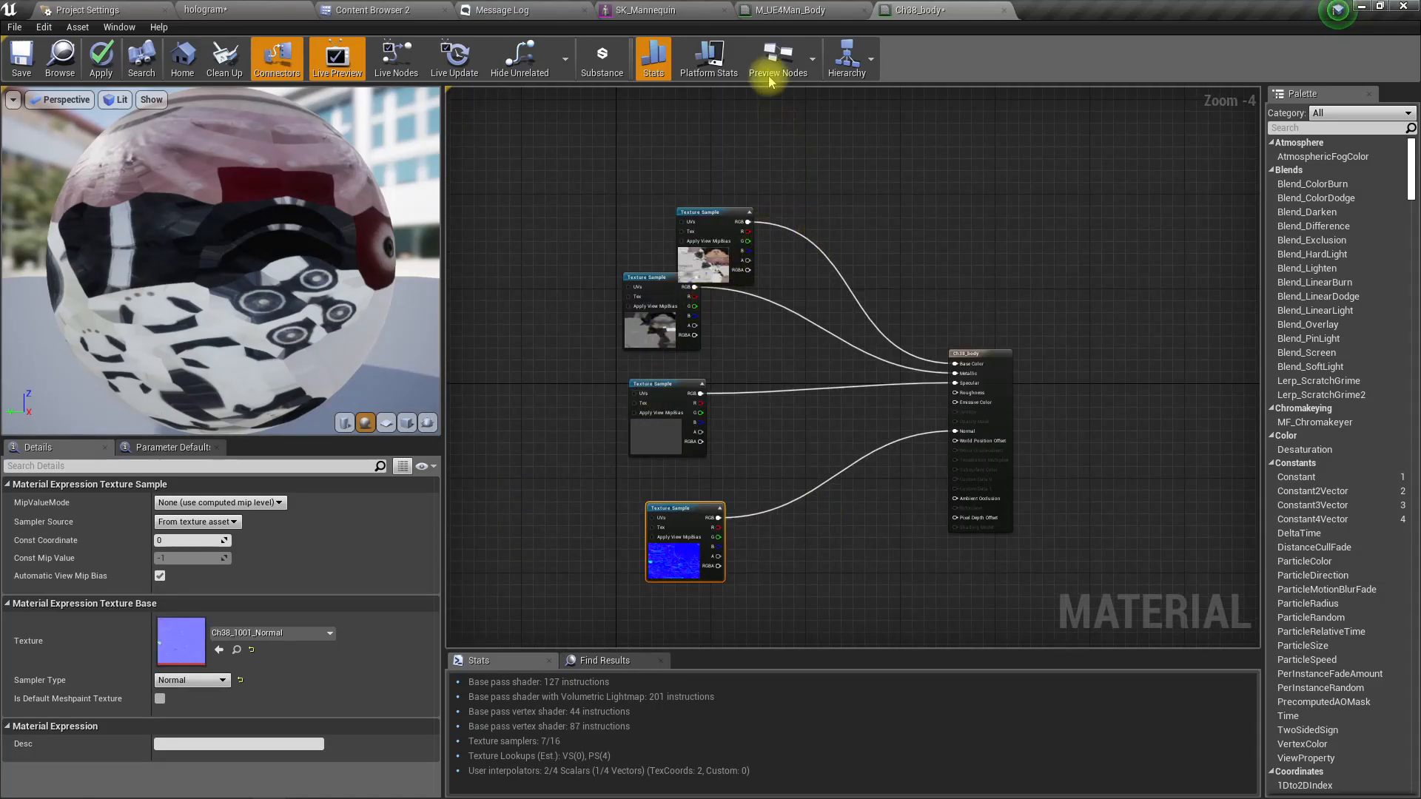
- Close the SK_Mannequin mesh editor, the M_UE4Man_Body material editor and the Message Log
click(684, 7)
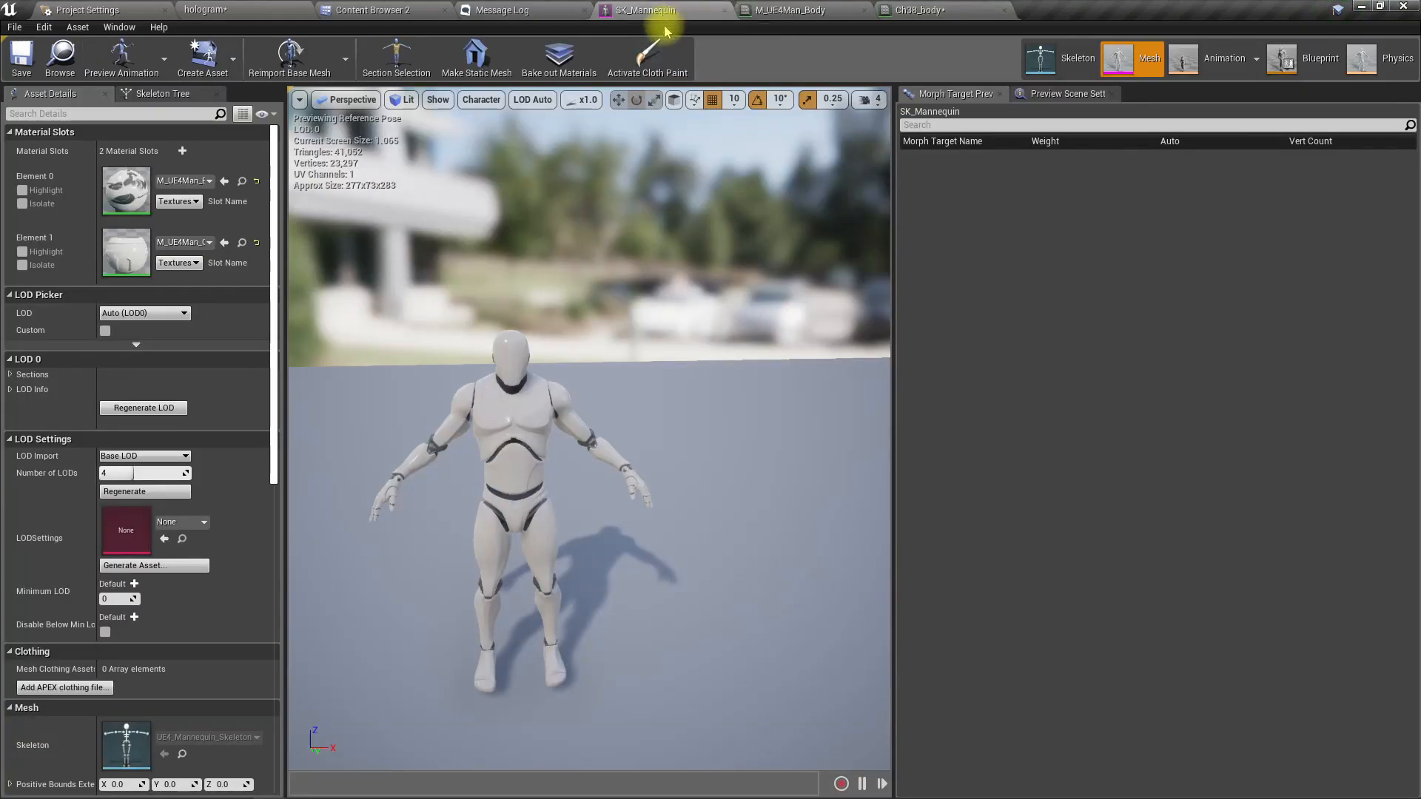
click(723, 10)
click(723, 10)
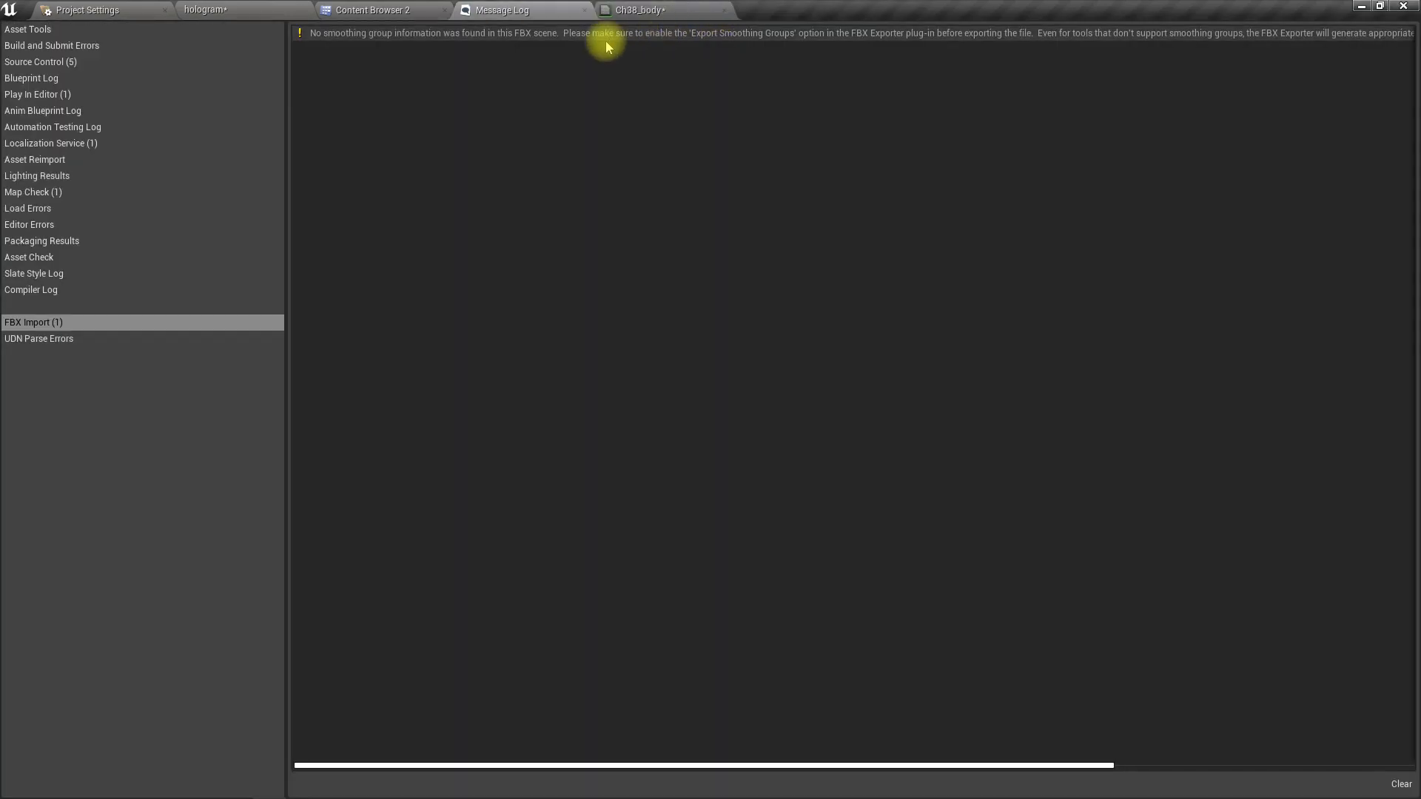
click(584, 11)
- Place the shannon skeletal mesh on the hologram level's floor beside SK_Mannequin, and delete SK_Mannequin from the level
drag(422, 248, 329, 416)
click(531, 248)
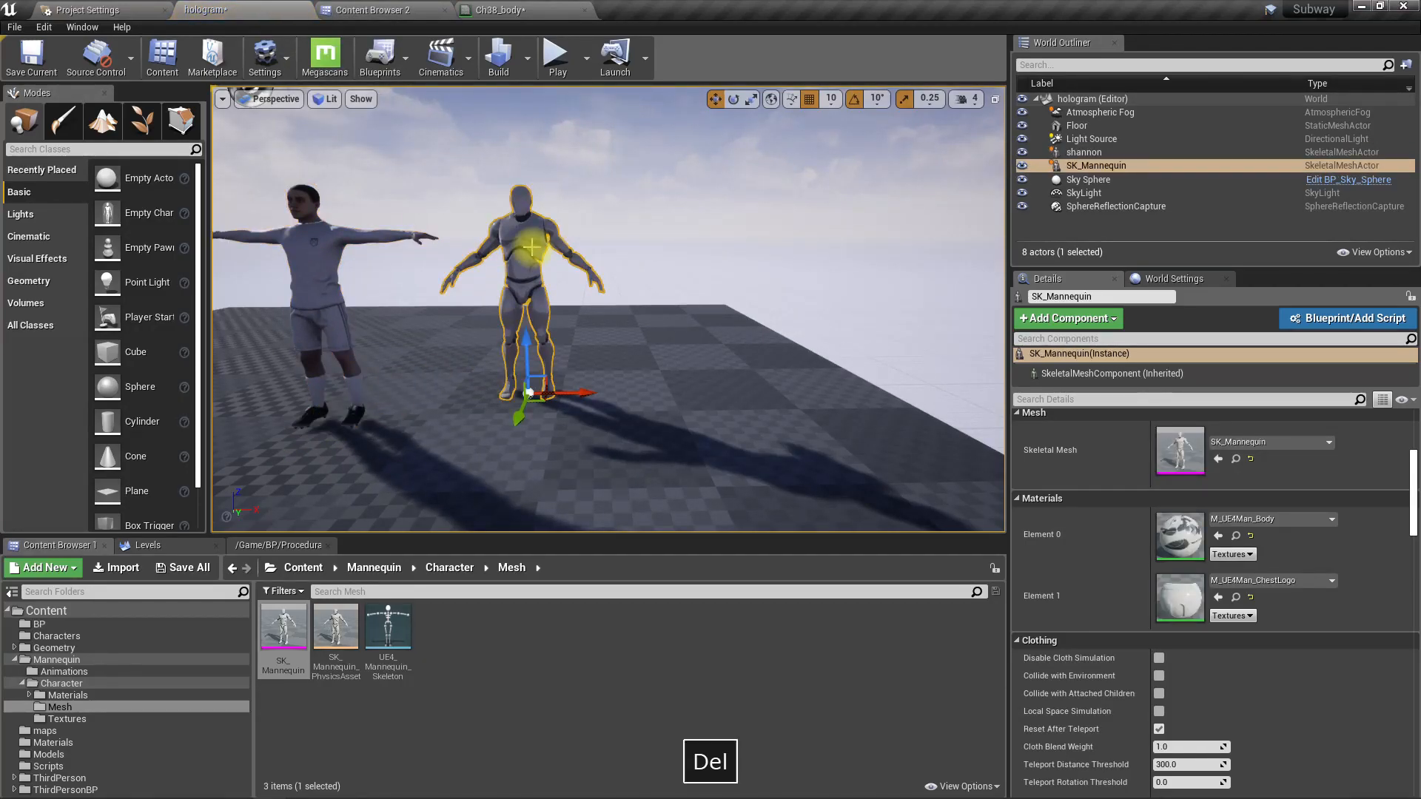
key(Delete)
right_drag(531, 296, 452, 299)
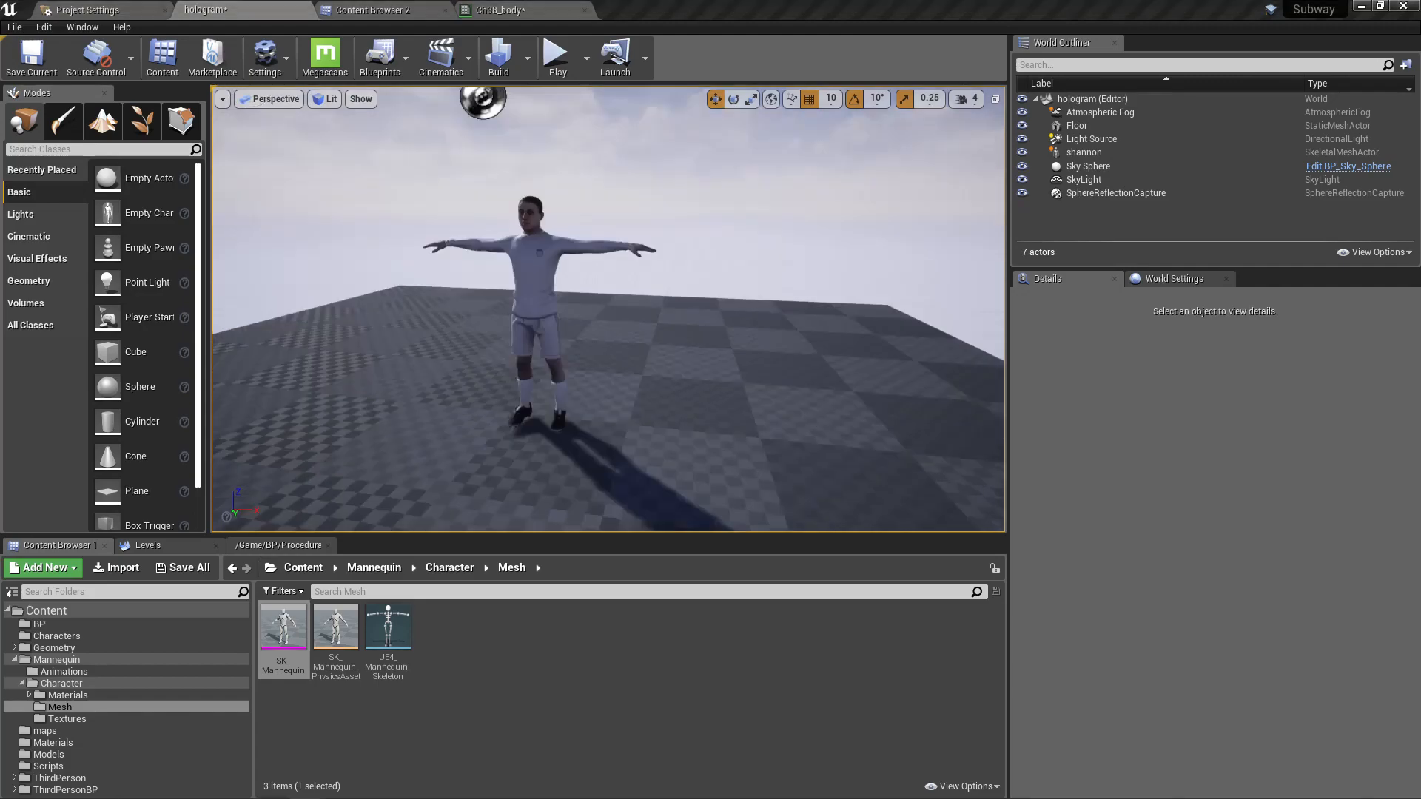
- In Ch38_body, align the diffuse texture sample above the glossiness sample and move the result node farther from the textures
click(487, 9)
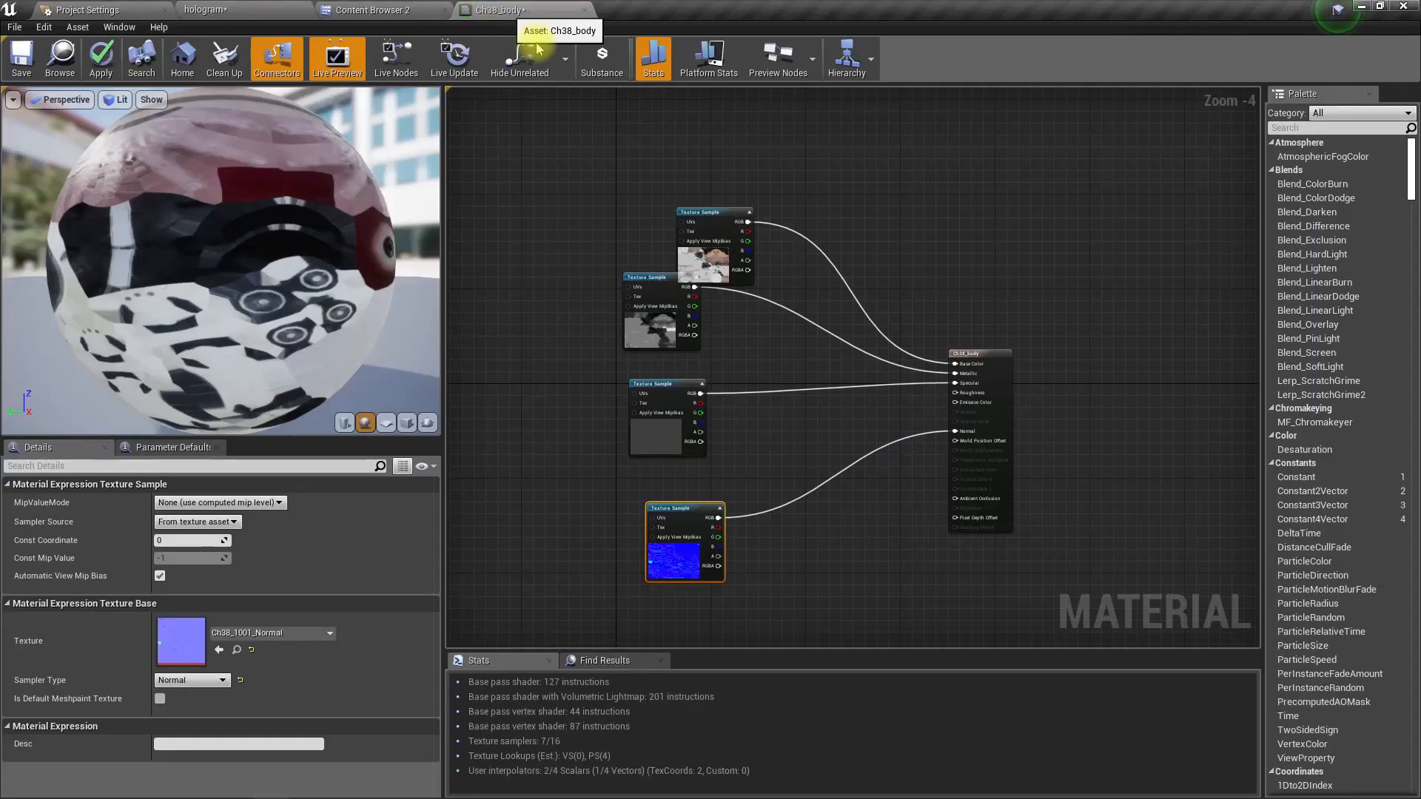
drag(723, 223, 666, 185)
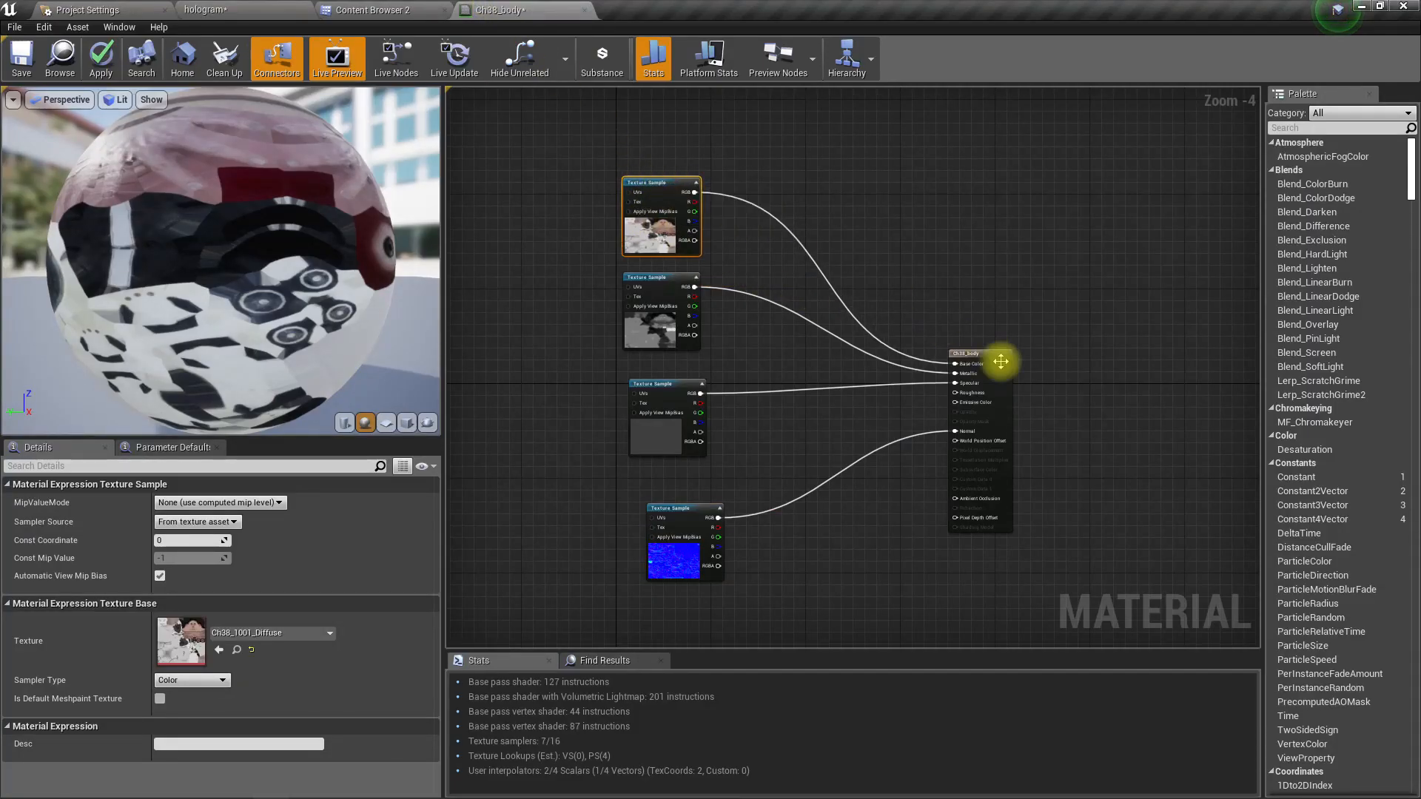
drag(980, 376, 1069, 376)
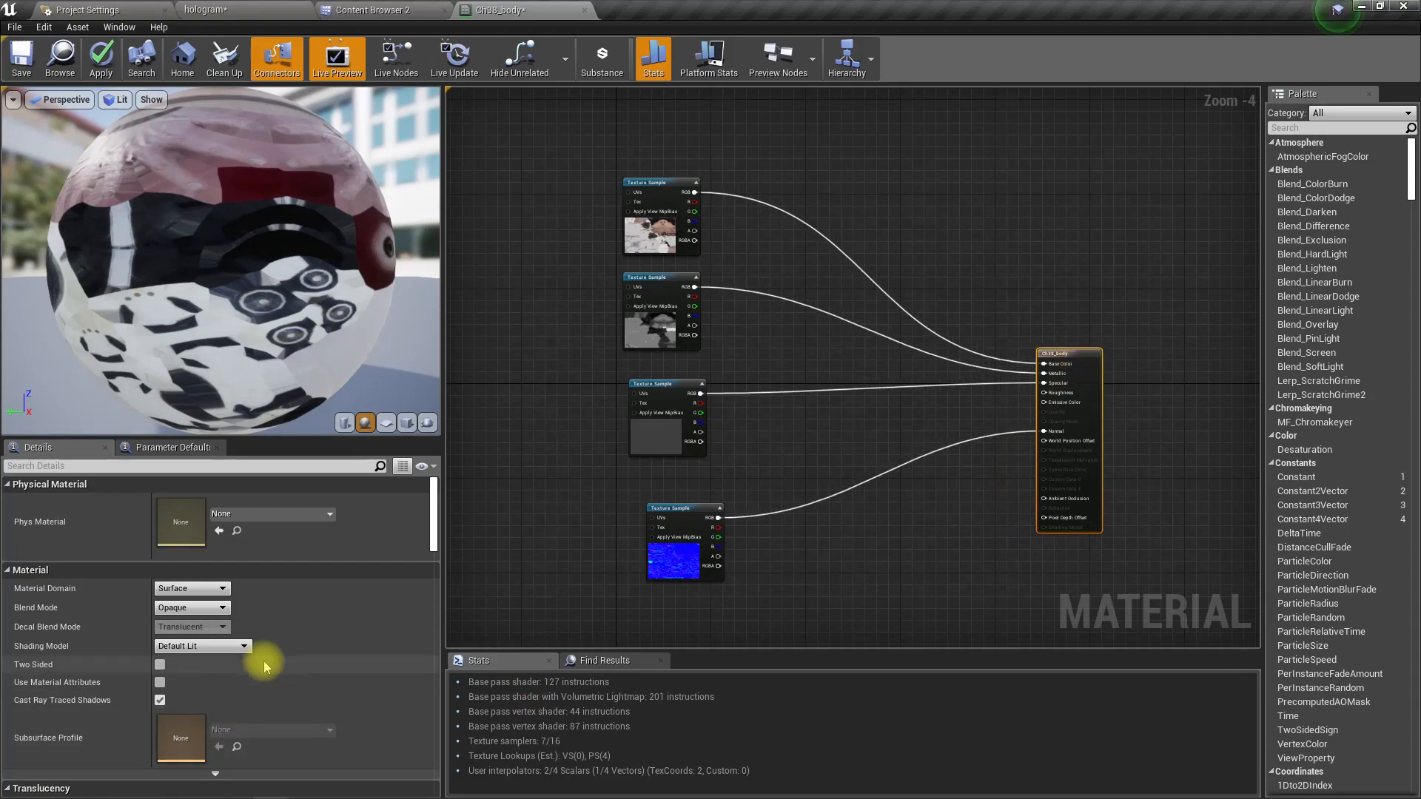
- Set the Ch38_body material's blend mode to Translucent and align the normal map sample with the other texture samples
click(185, 608)
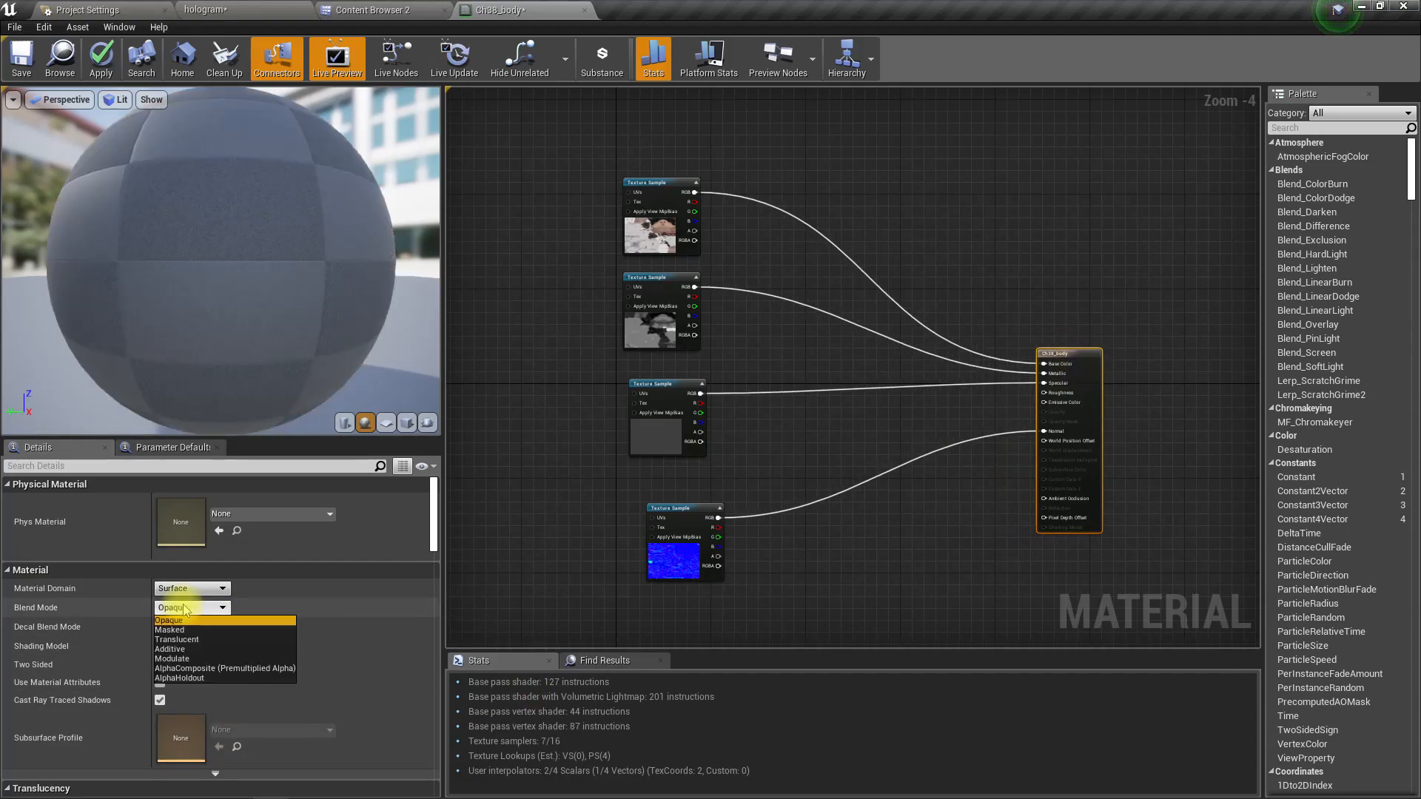
click(191, 640)
drag(672, 522, 646, 504)
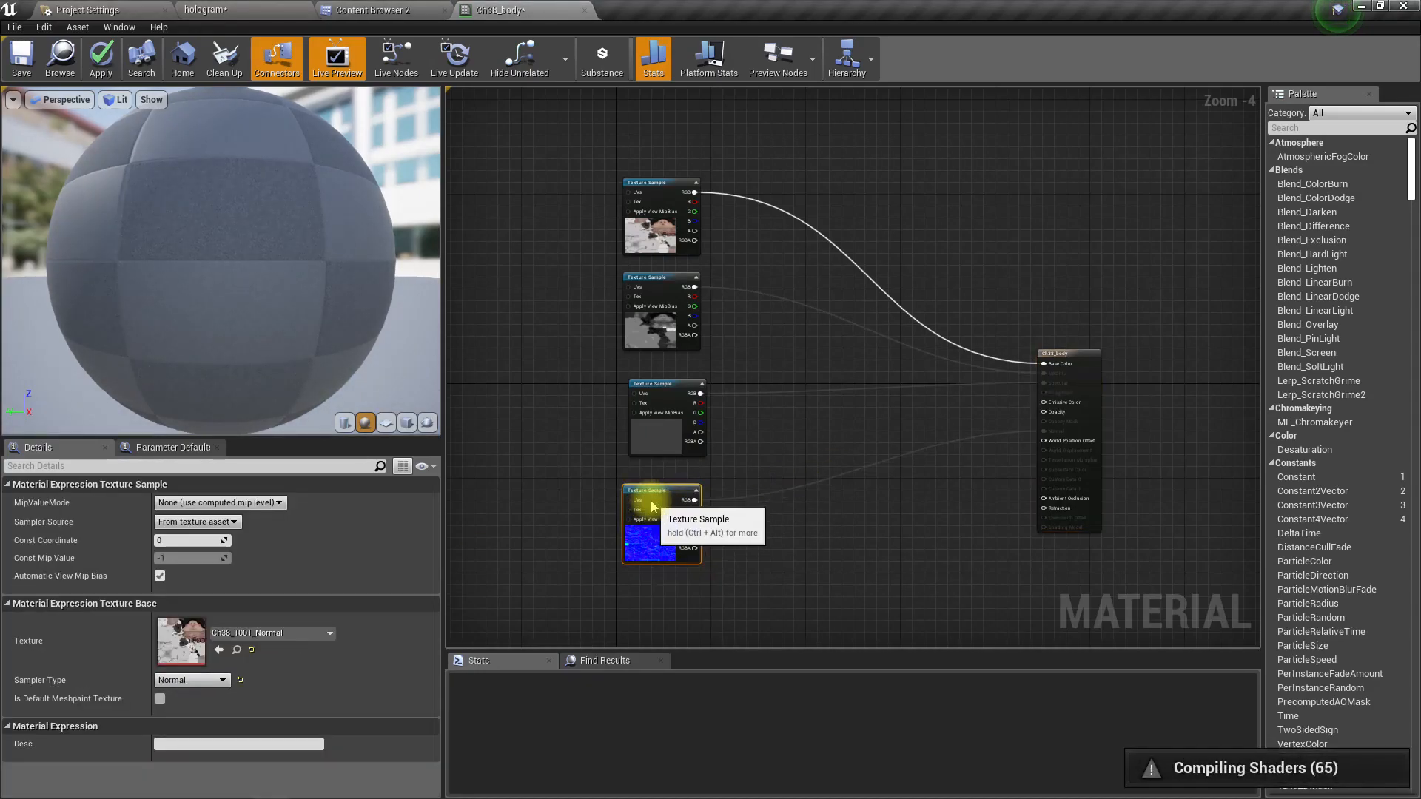
- Switch to Chrome, search Google for "strips texture" in a new tab and look through the results
key(alt+Tab)
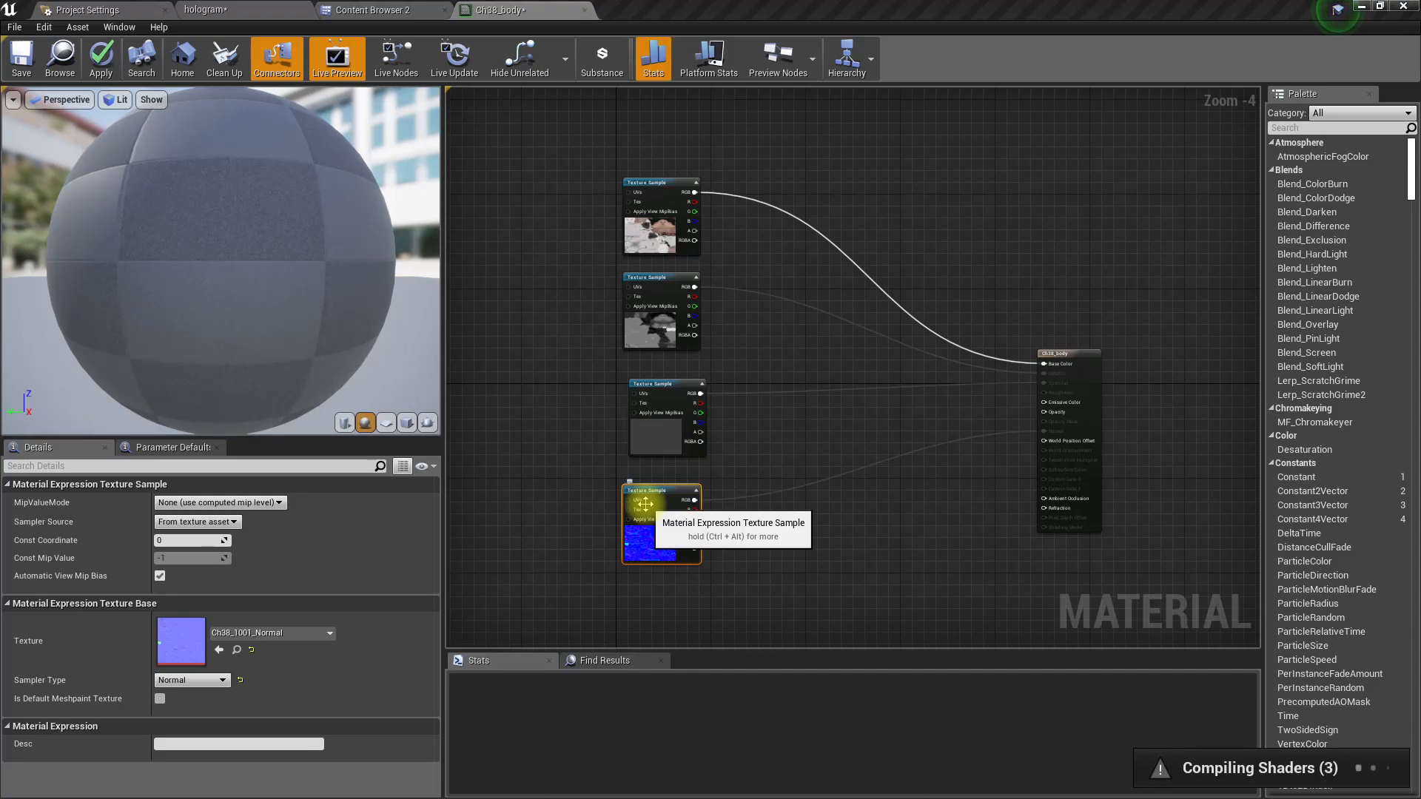
key(alt+Tab)
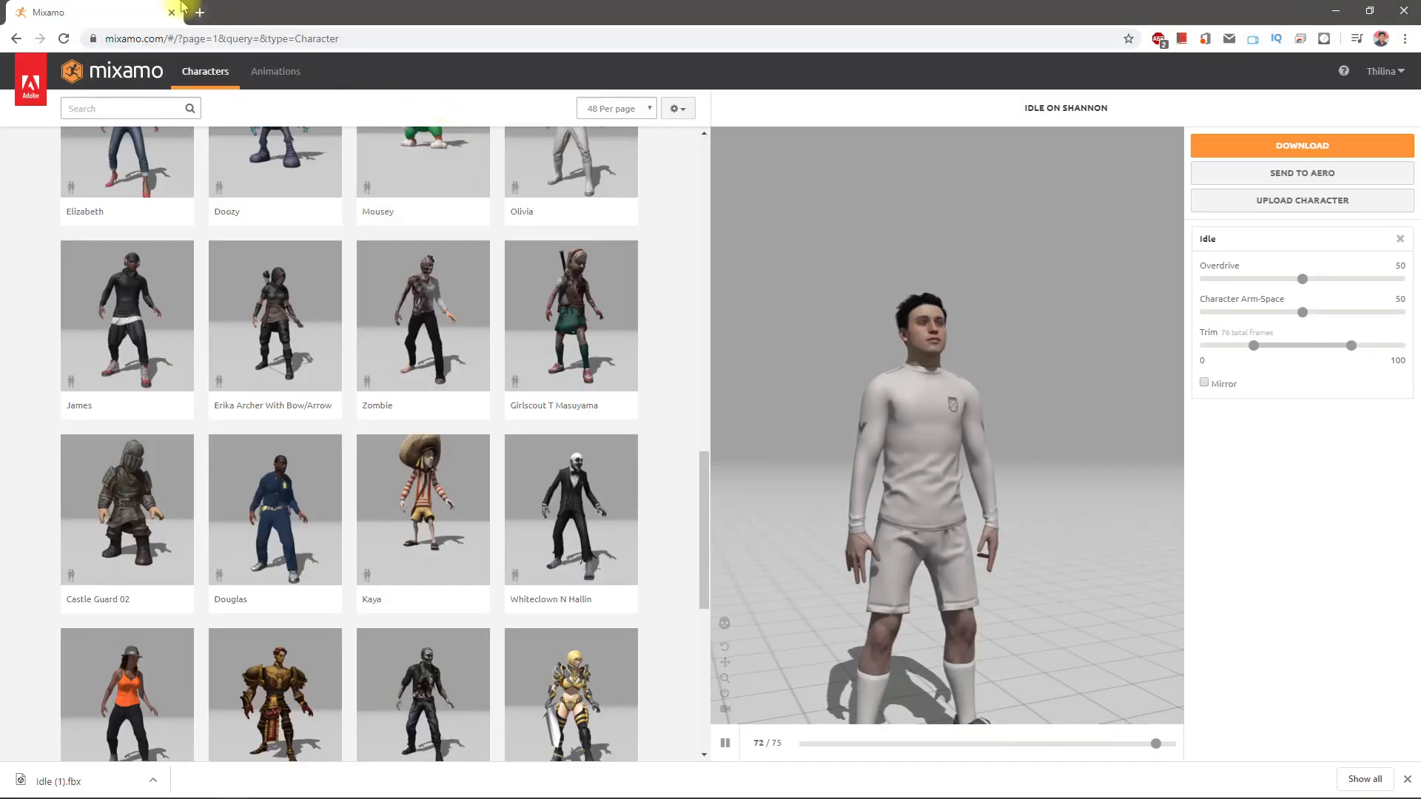
click(200, 13)
text(stri)
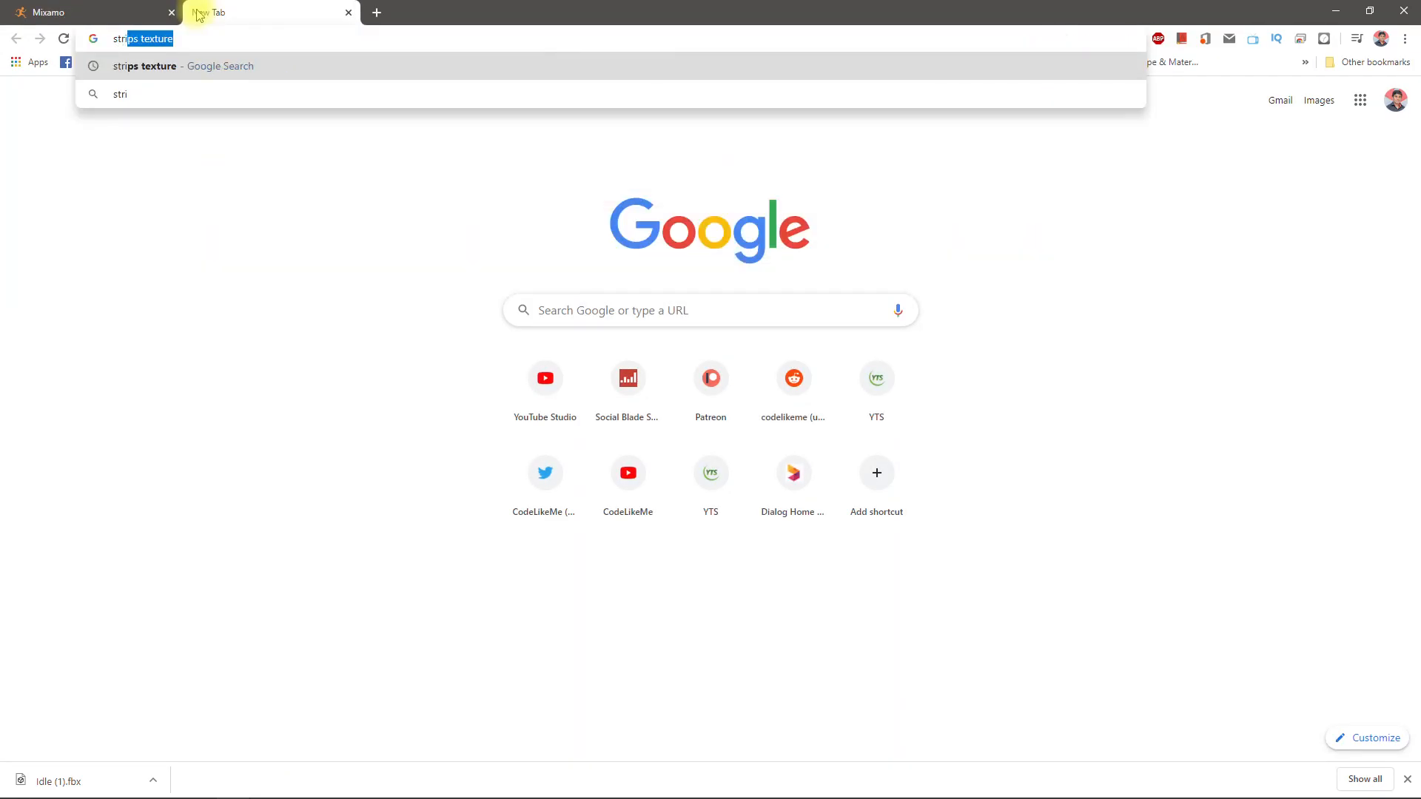
text(ps texture)
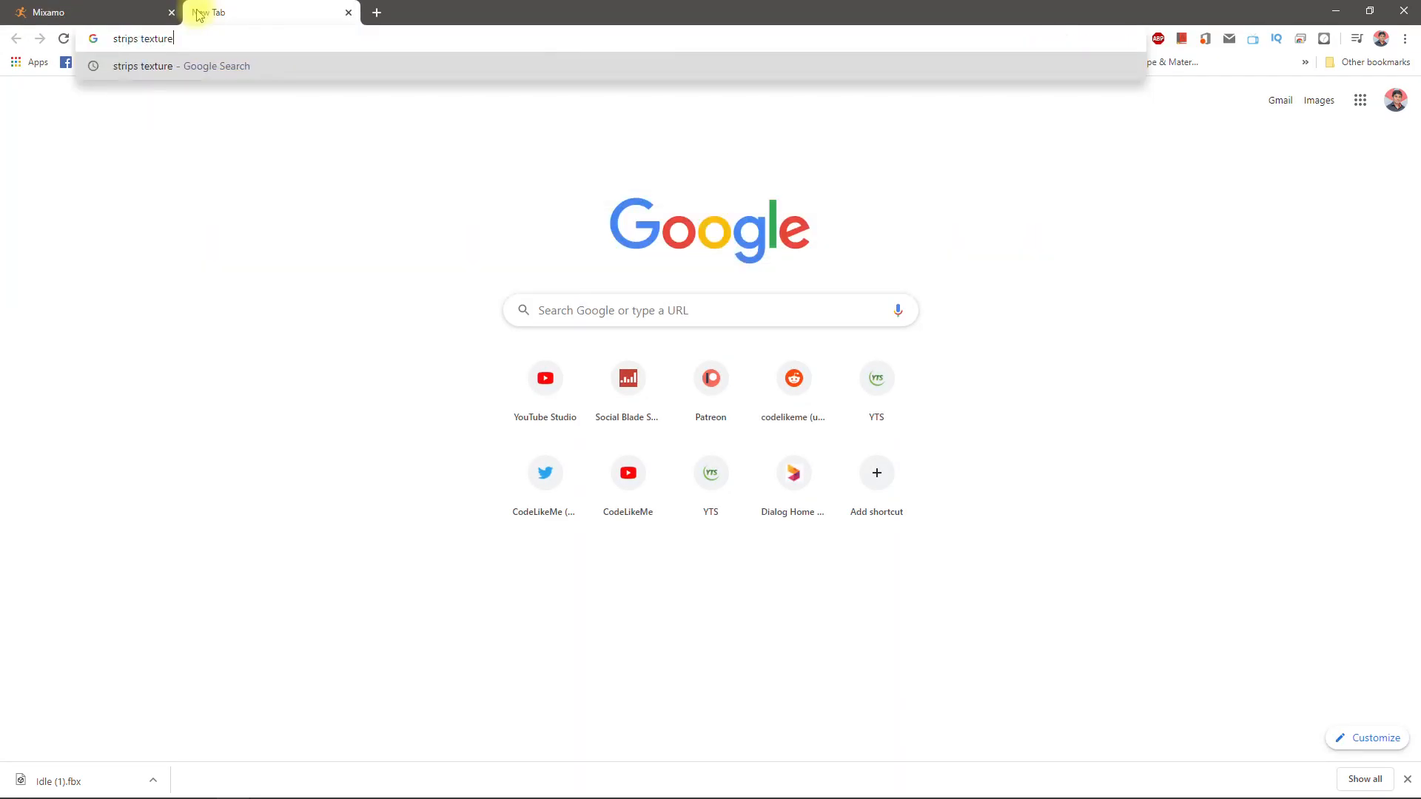
key(Return)
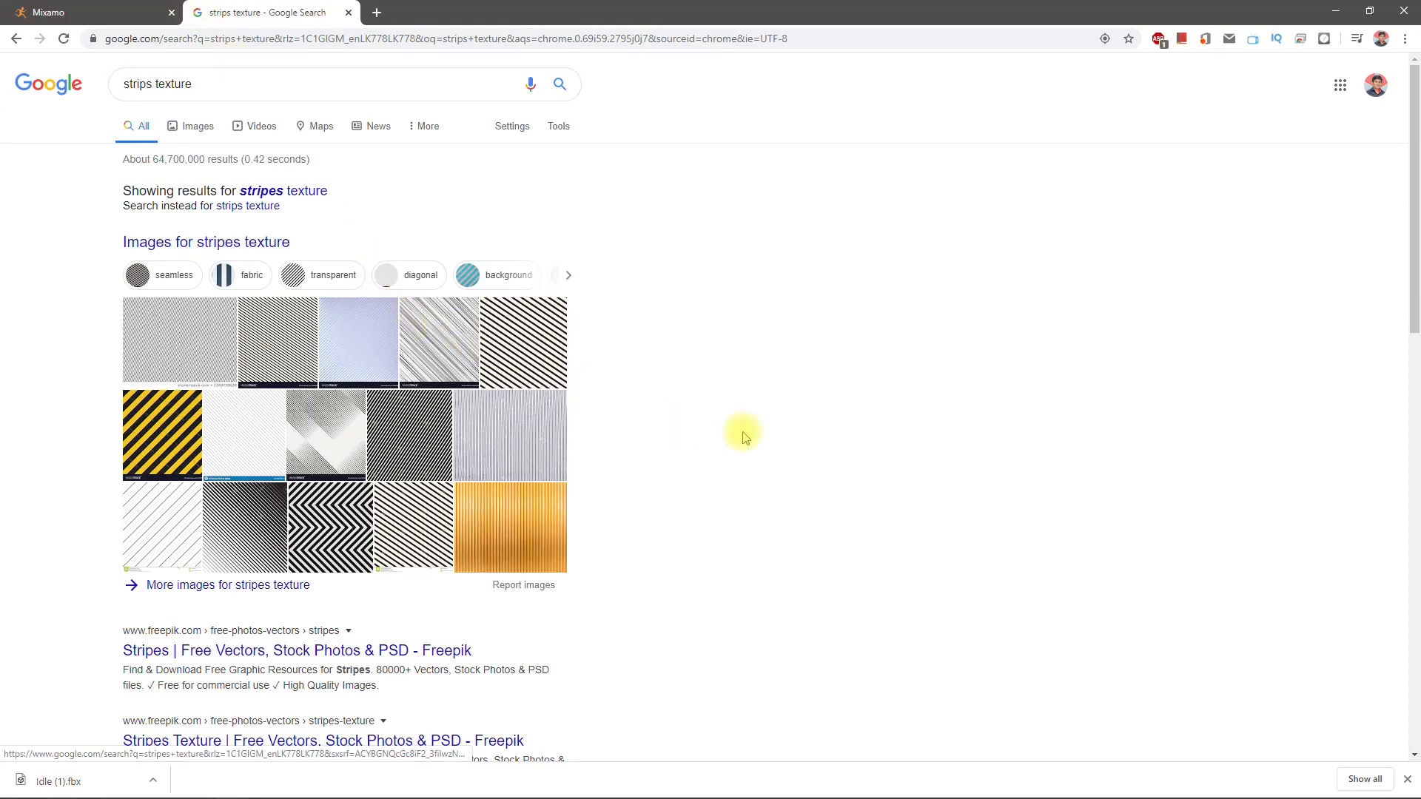
scroll(631, 392, down, 4)
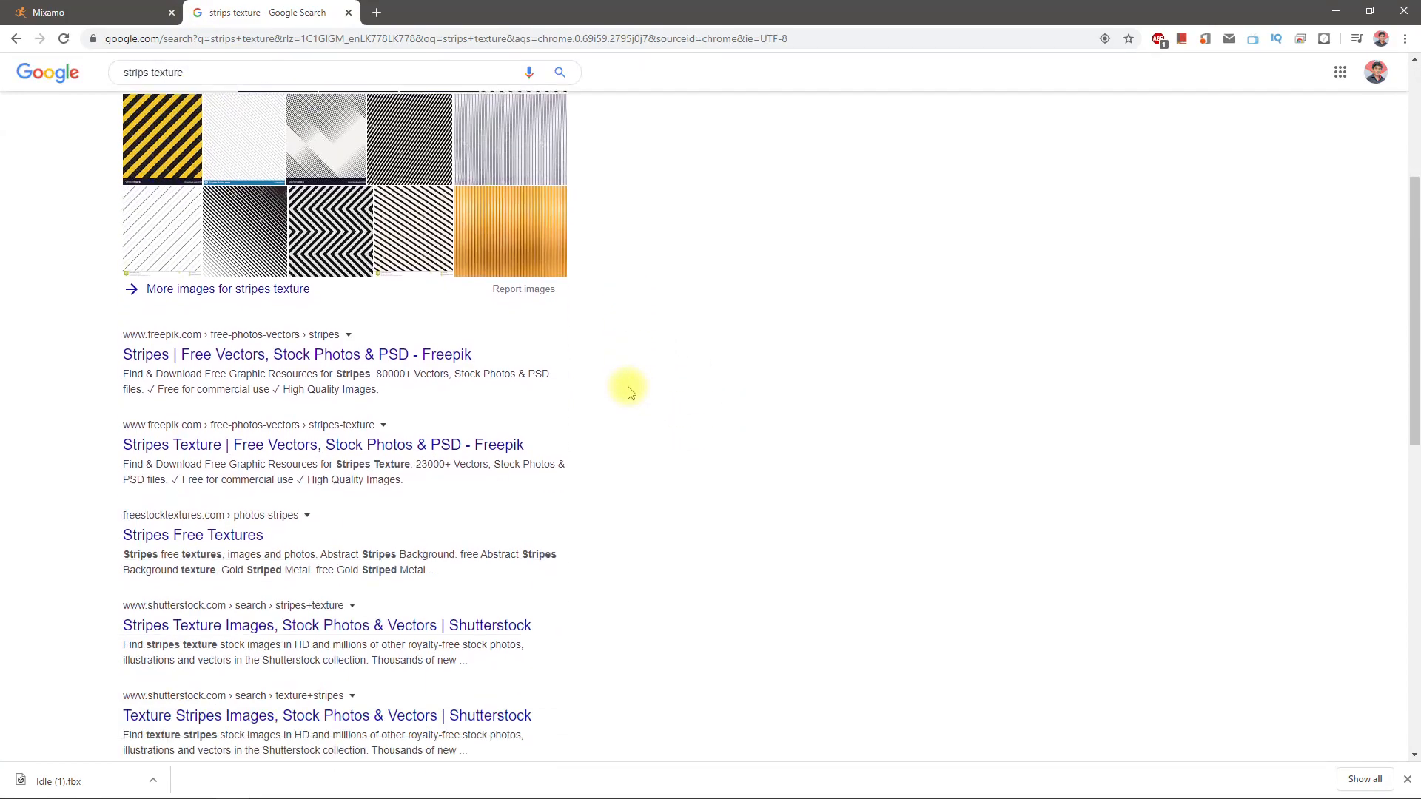
scroll(630, 390, up, 2)
scroll(628, 388, down, 6)
scroll(626, 389, up, 8)
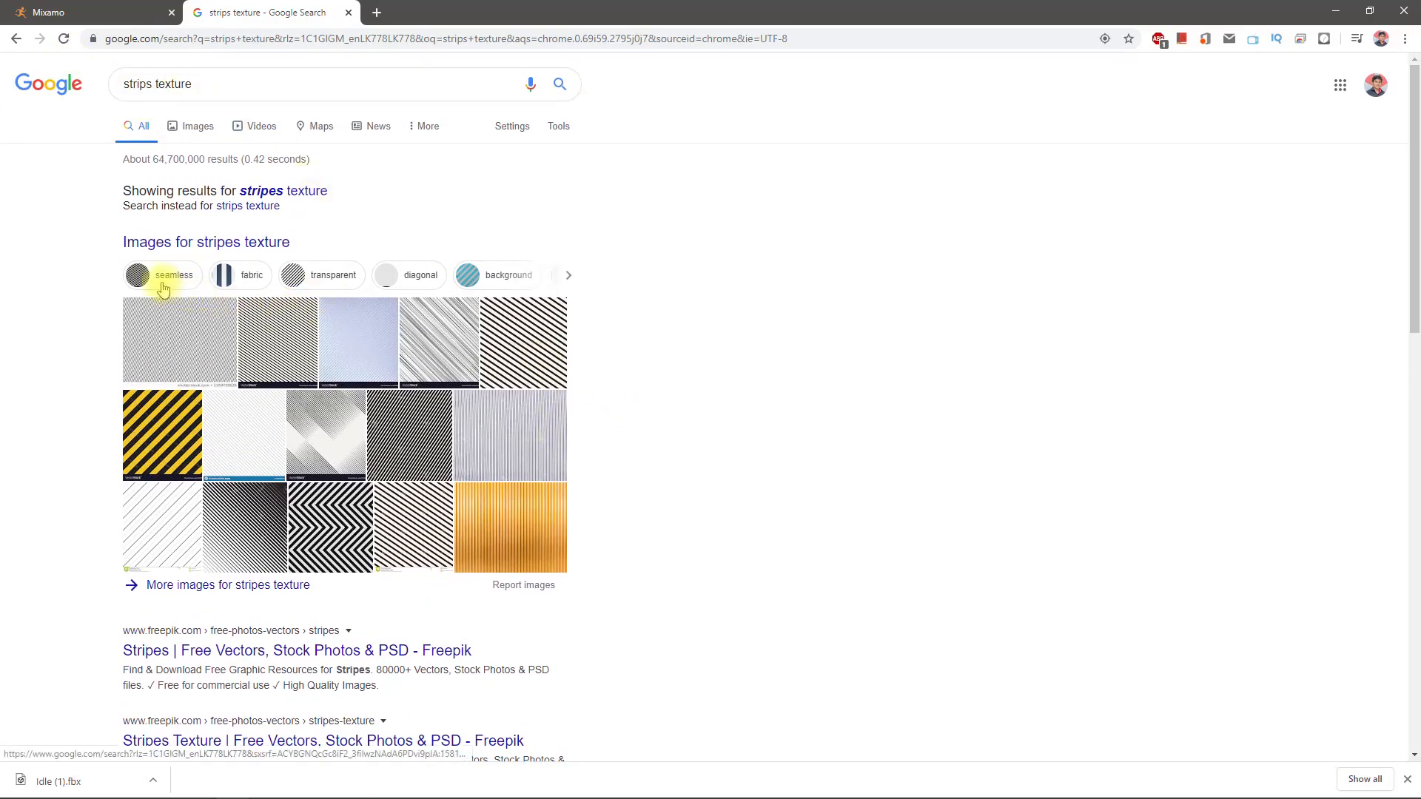
- Refine the Google search to "horizontal strips texture" and look through the image results
click(127, 80)
text(hor)
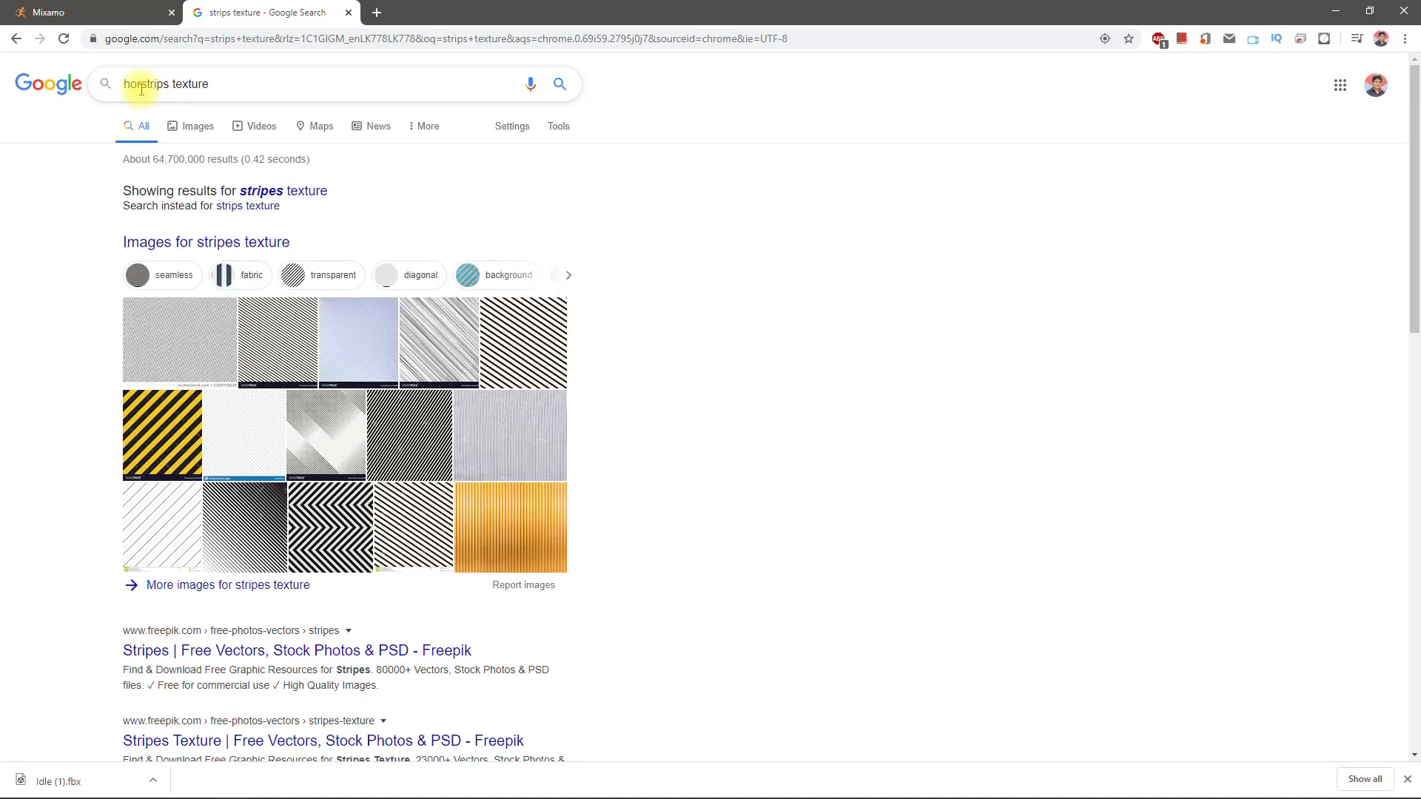
text(izontal)
key(Return)
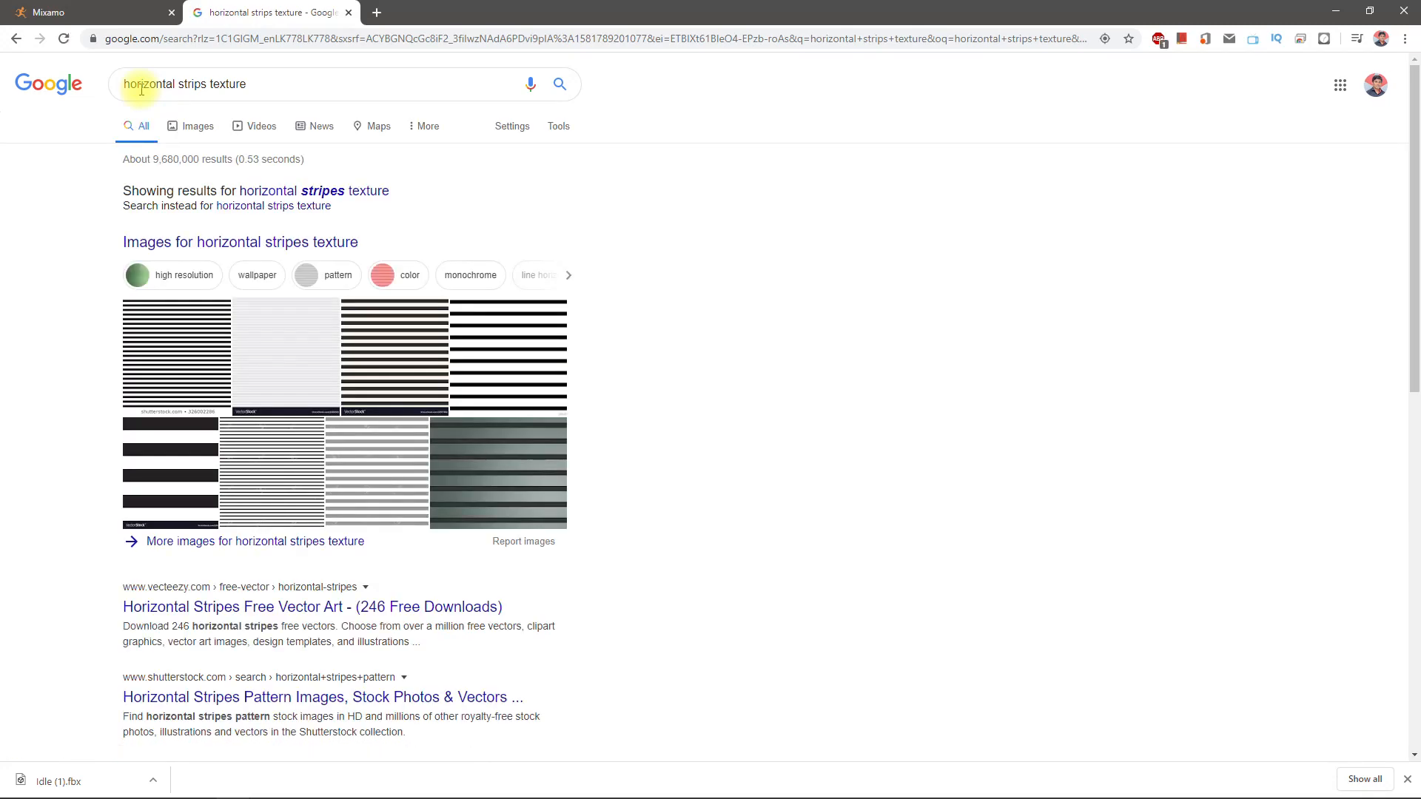
click(284, 455)
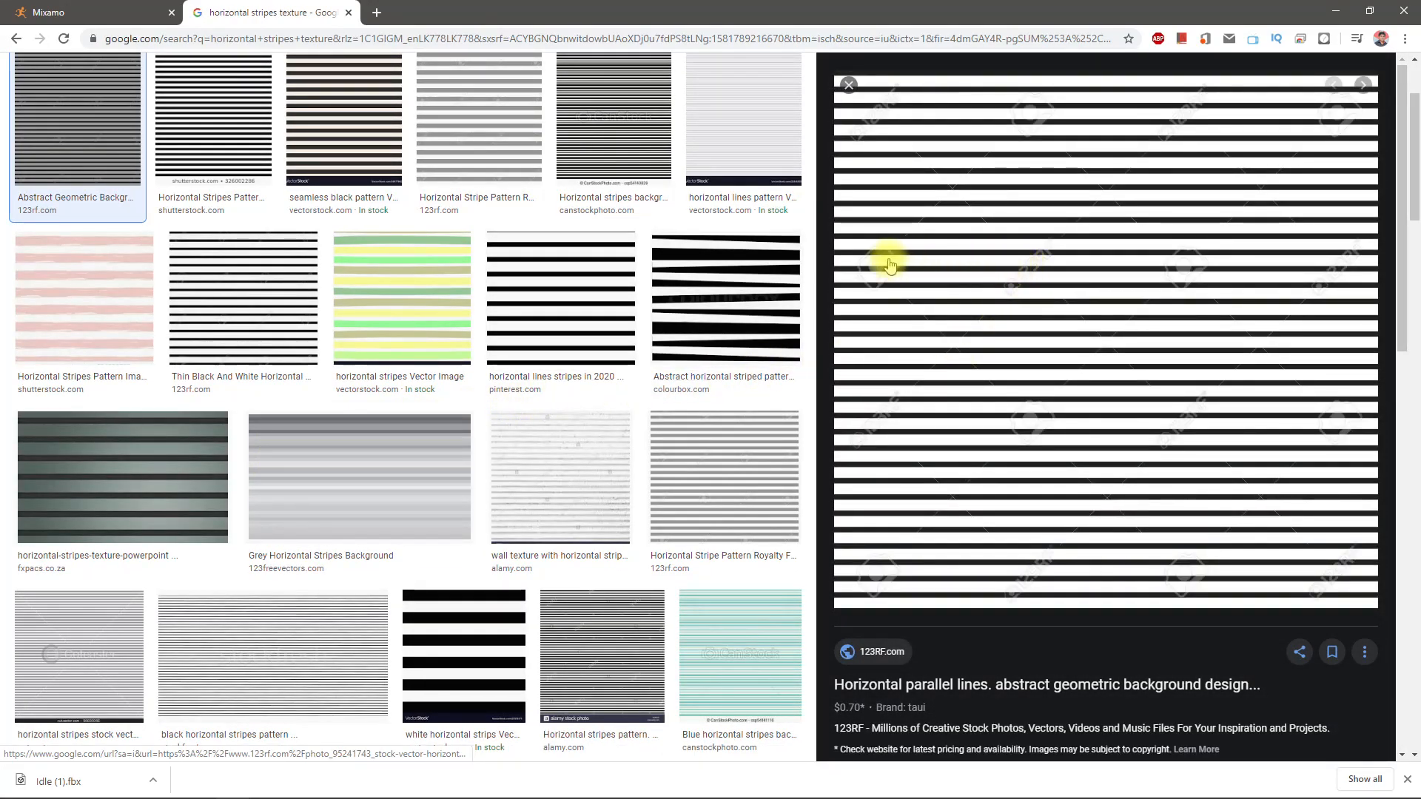
scroll(570, 369, down, 2)
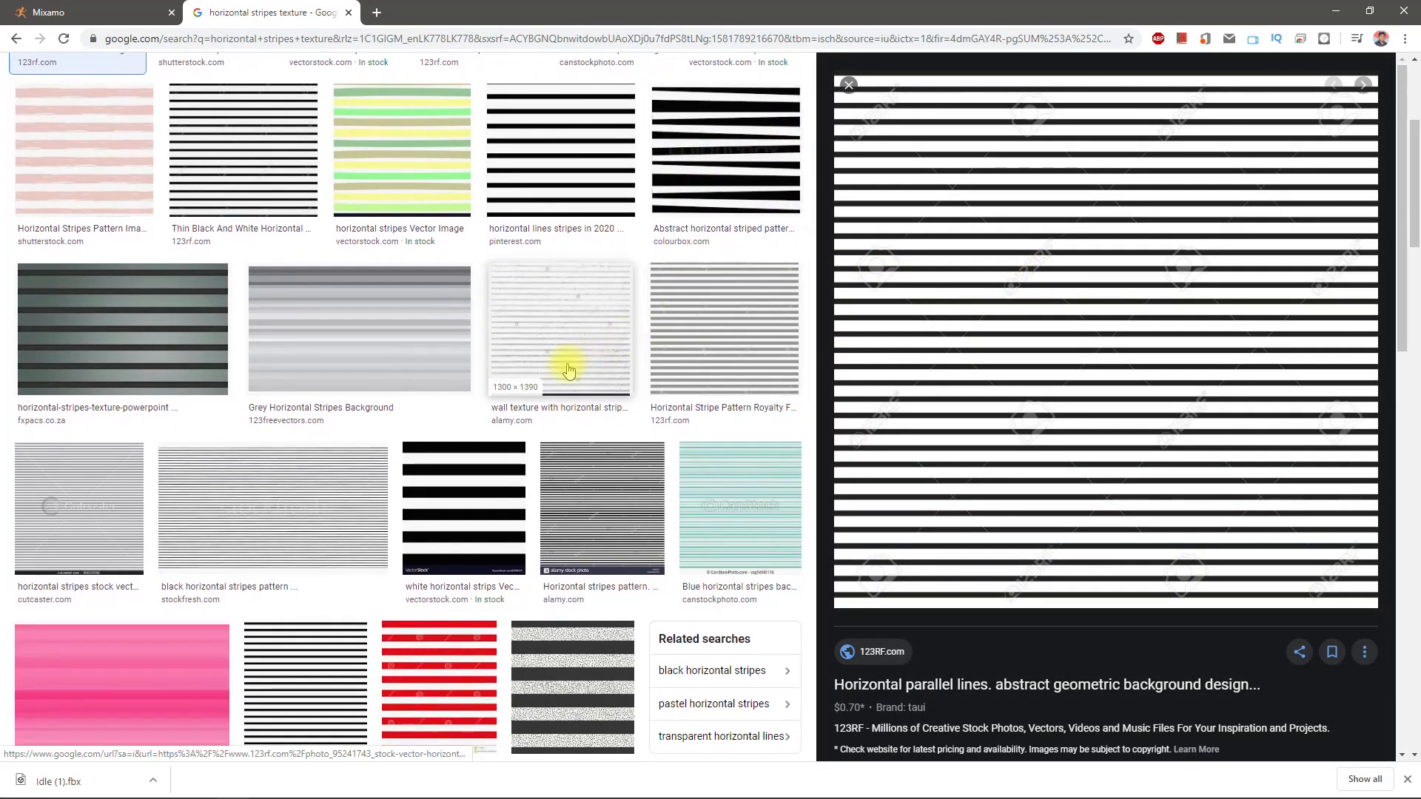
scroll(444, 370, up, 4)
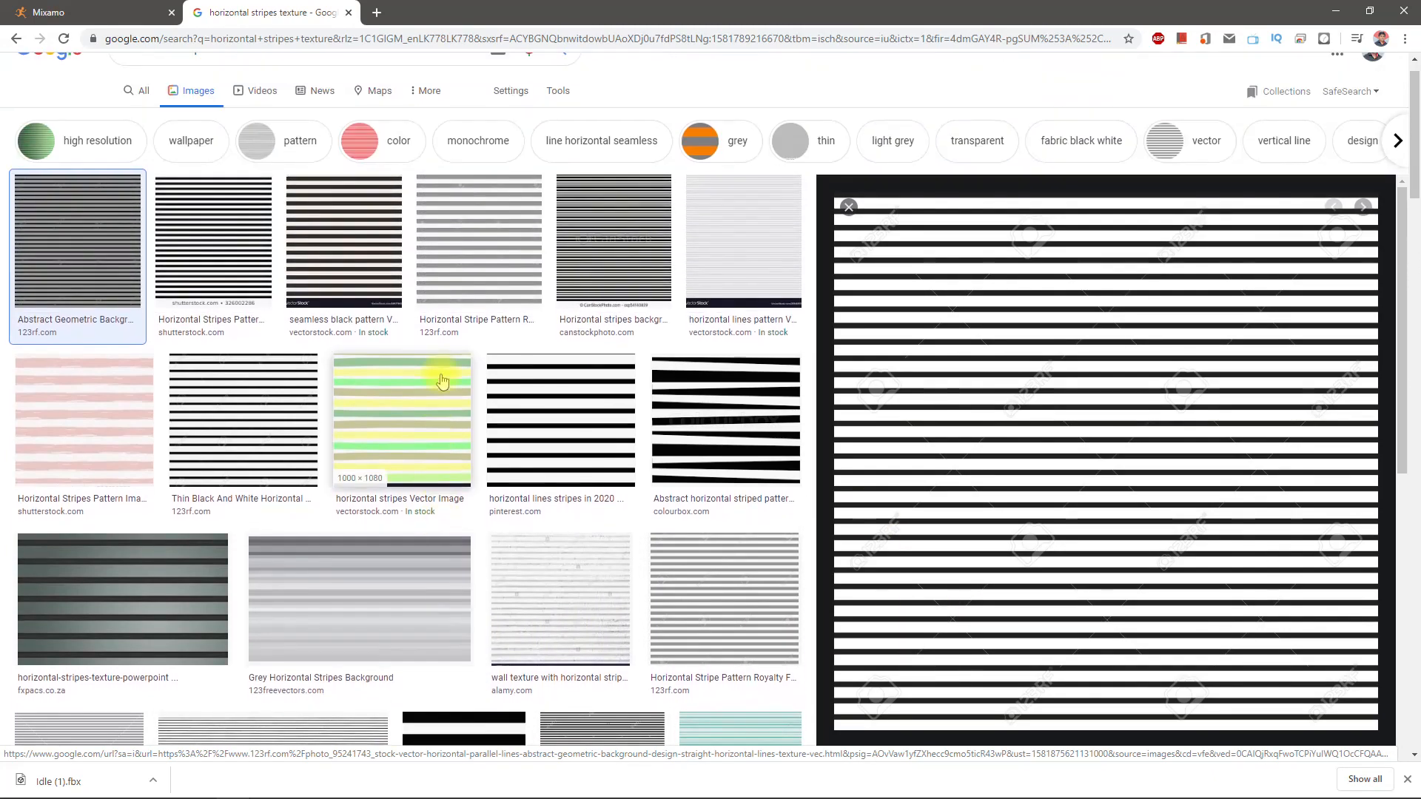
- Find the plain black-and-white horizontal stripes image from Pinterest among the related images and save it to disk
click(239, 233)
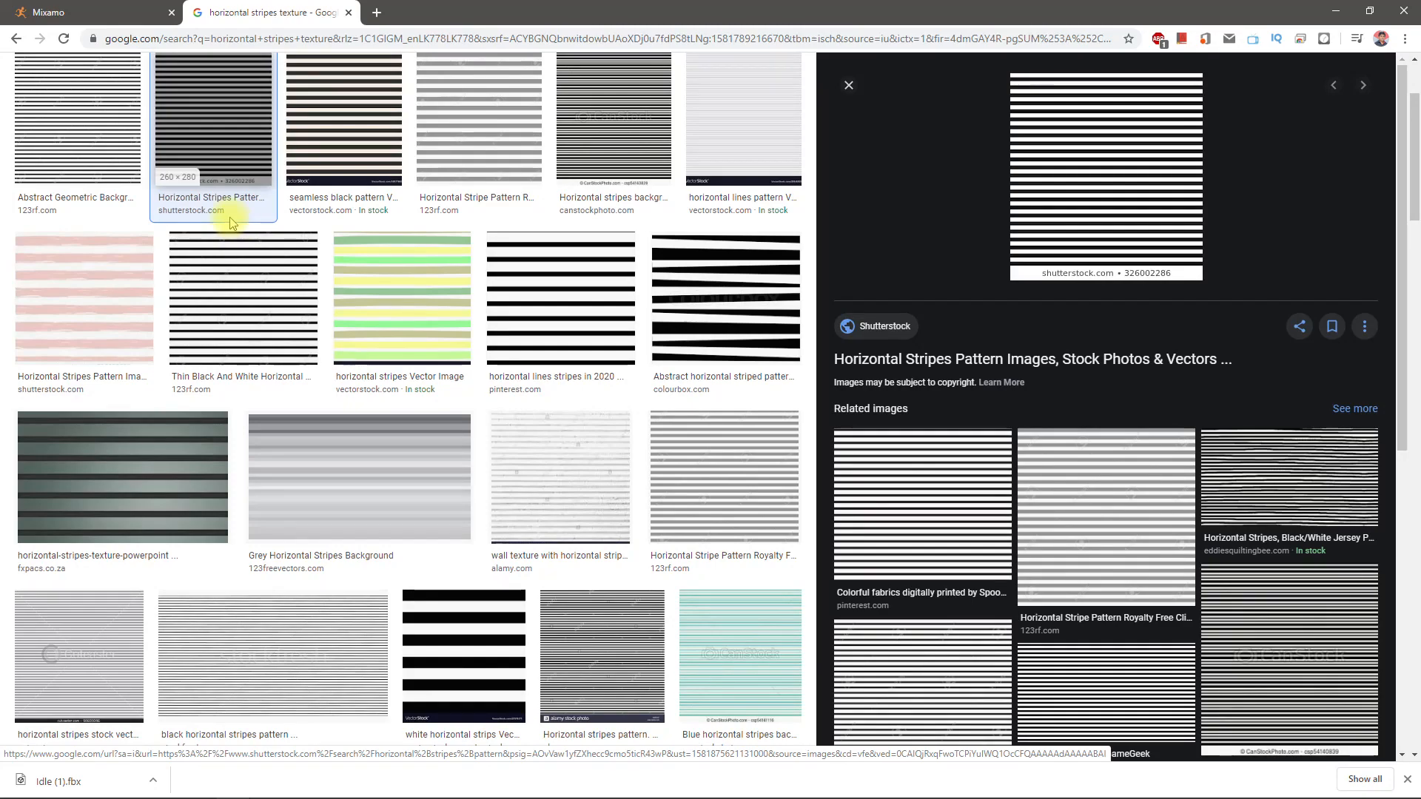
click(902, 466)
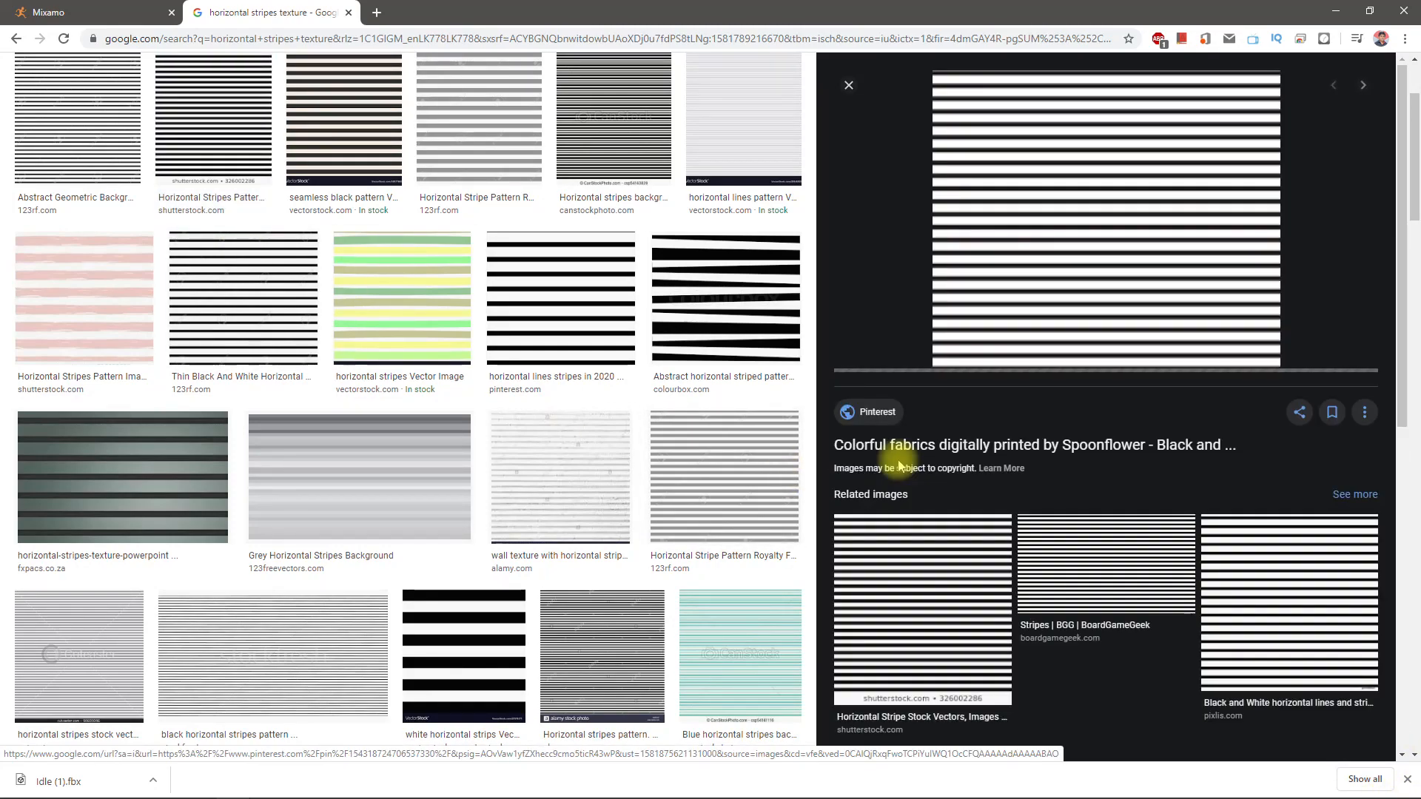
scroll(1036, 246, down, 3)
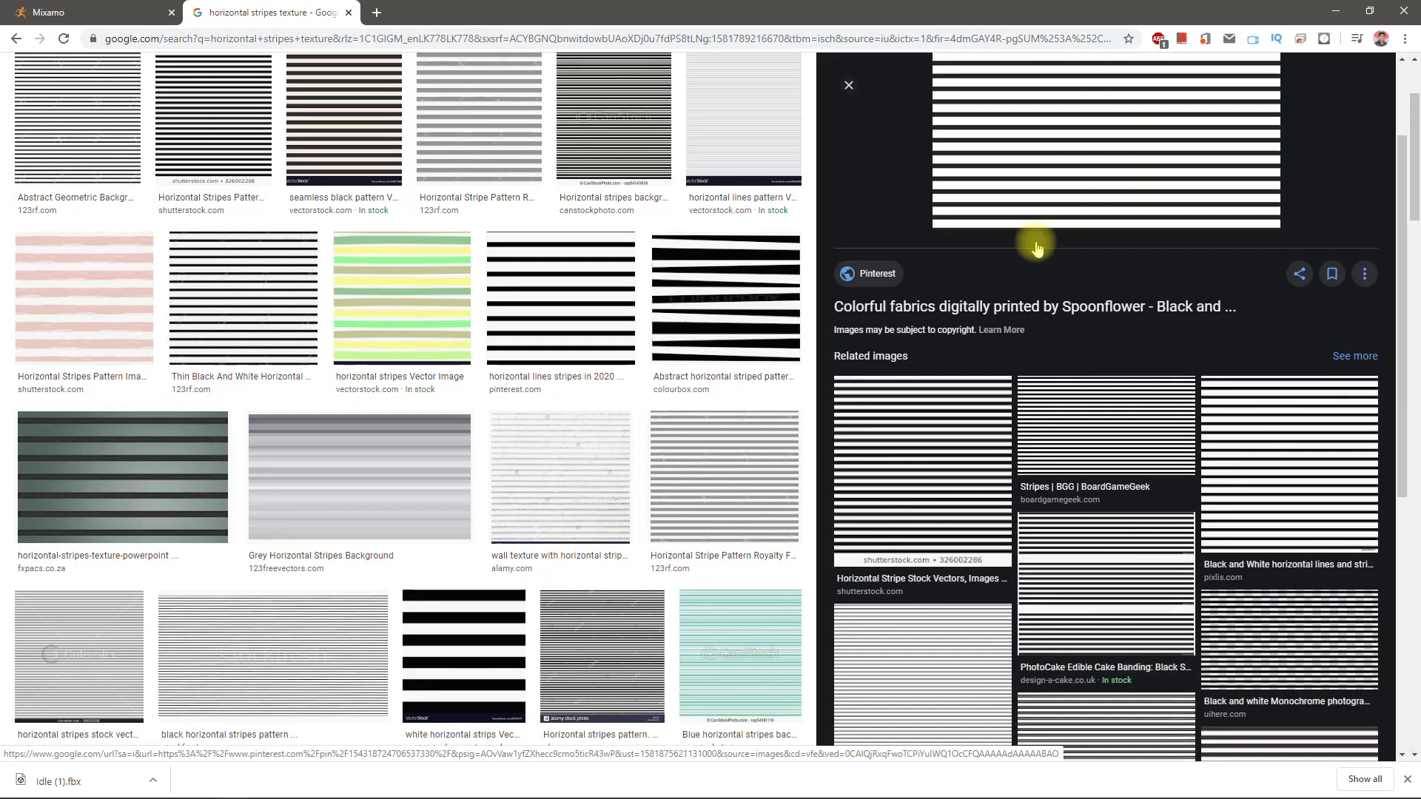
scroll(1034, 245, up, 5)
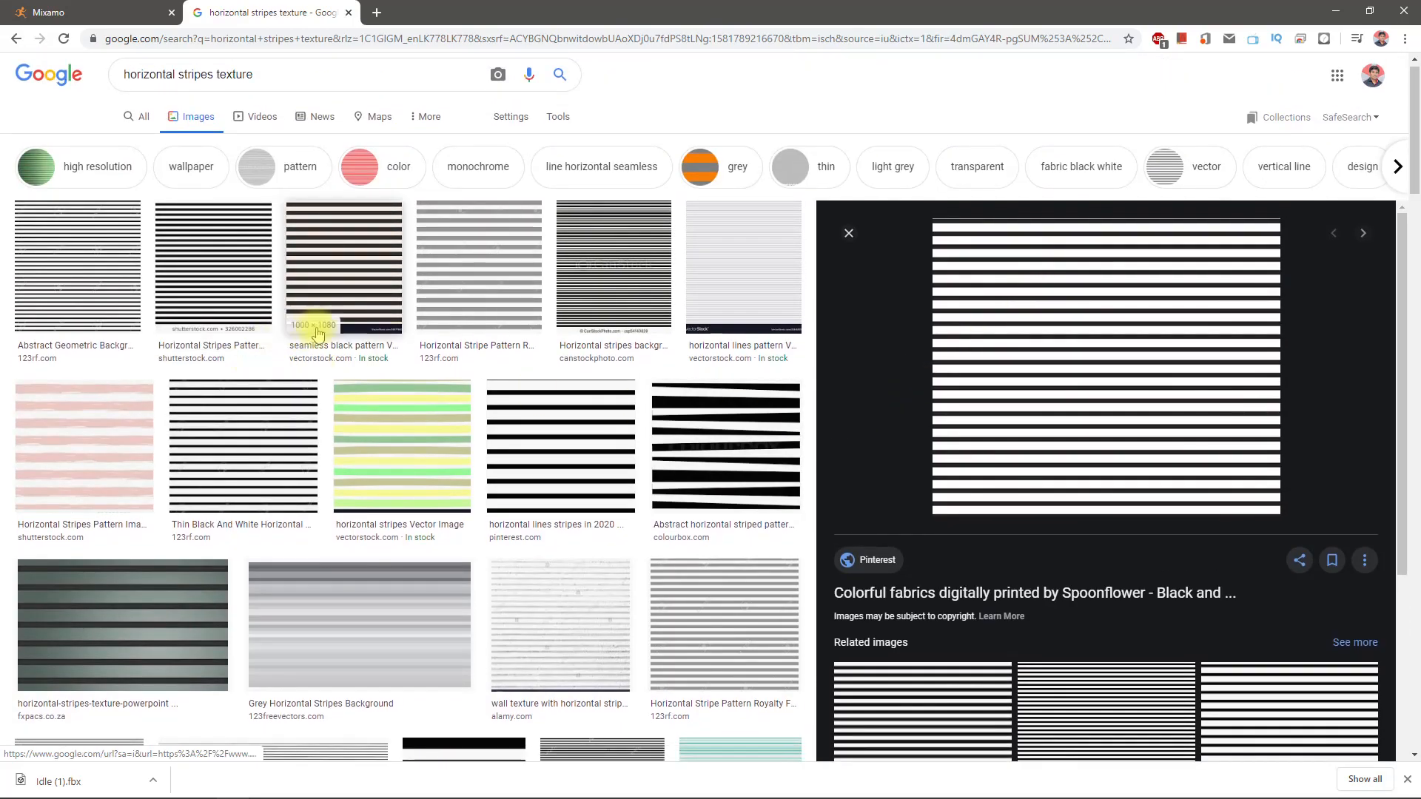
right_click(1033, 276)
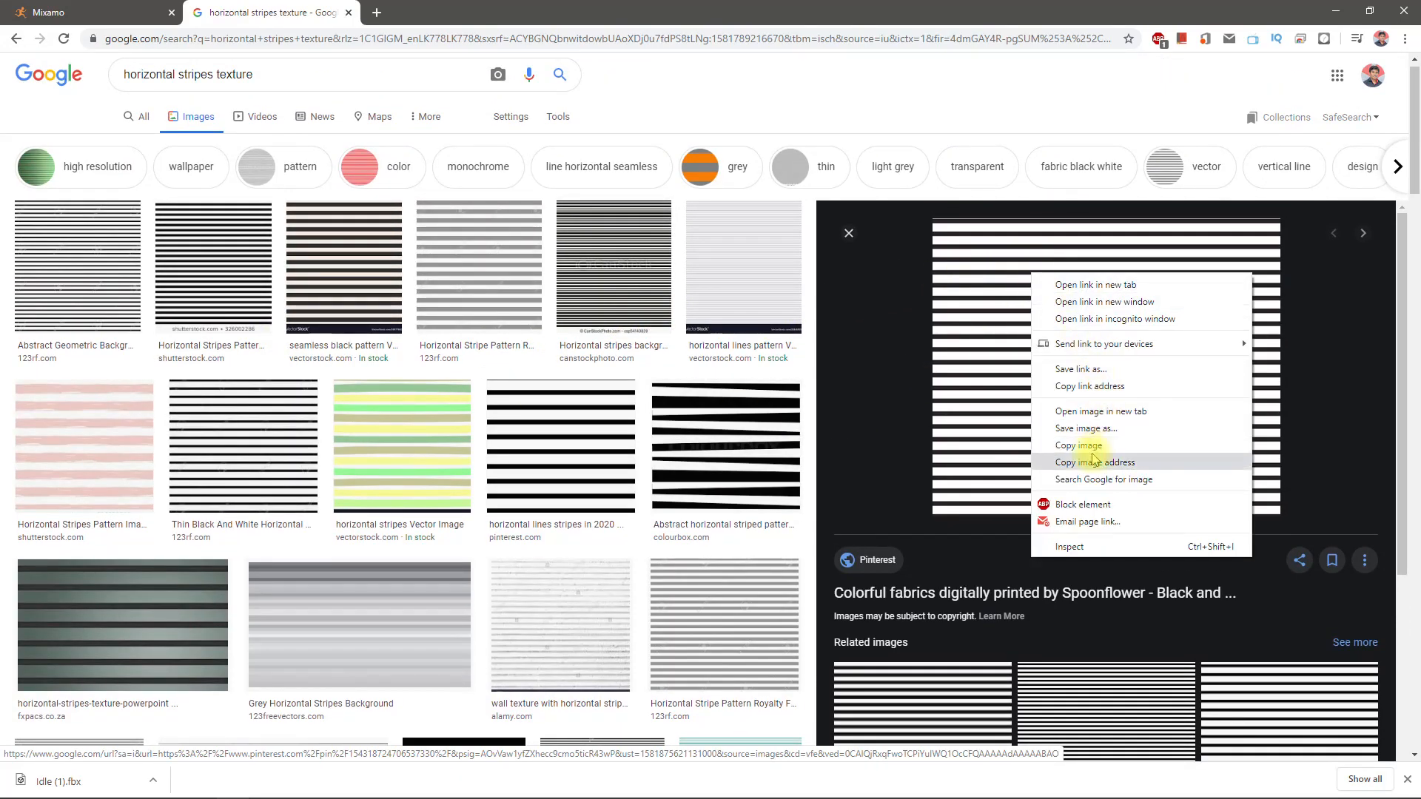
click(1088, 444)
key(Return)
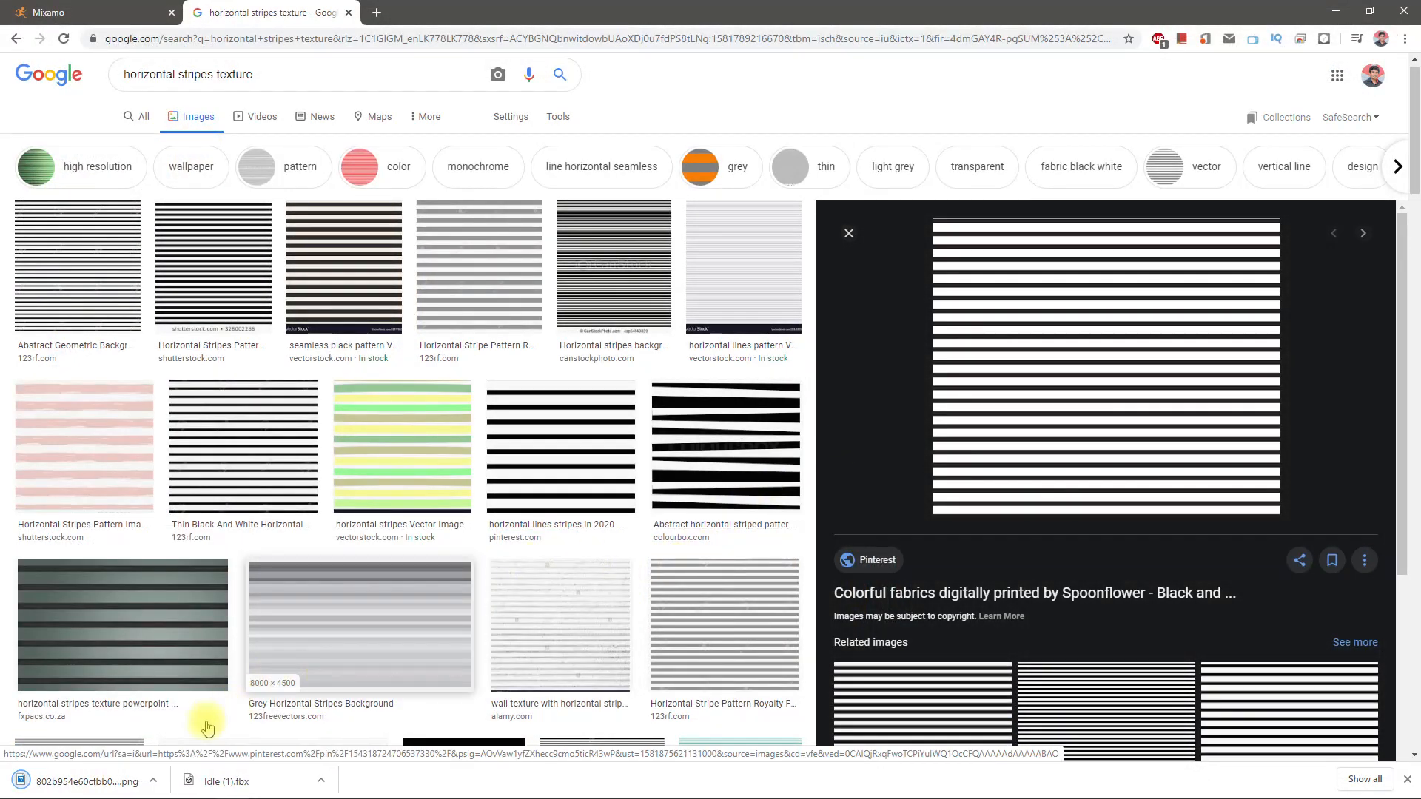
- Import the downloaded stripes image into the Characters folder in Unreal Editor and rename the texture strips
drag(104, 779, 719, 432)
key(alt+Tab)
drag(448, 4, 417, 2)
drag(616, 512, 613, 520)
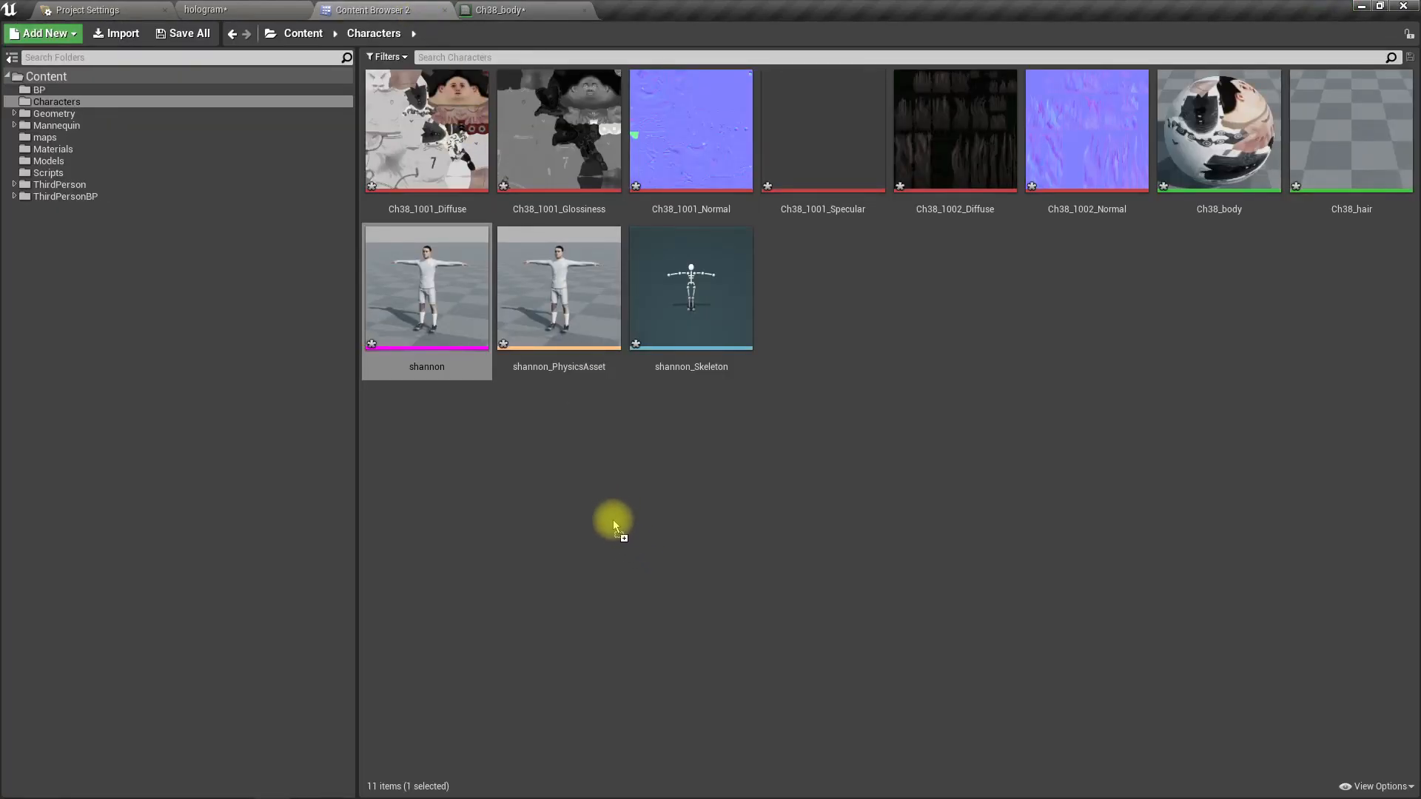
key(F2)
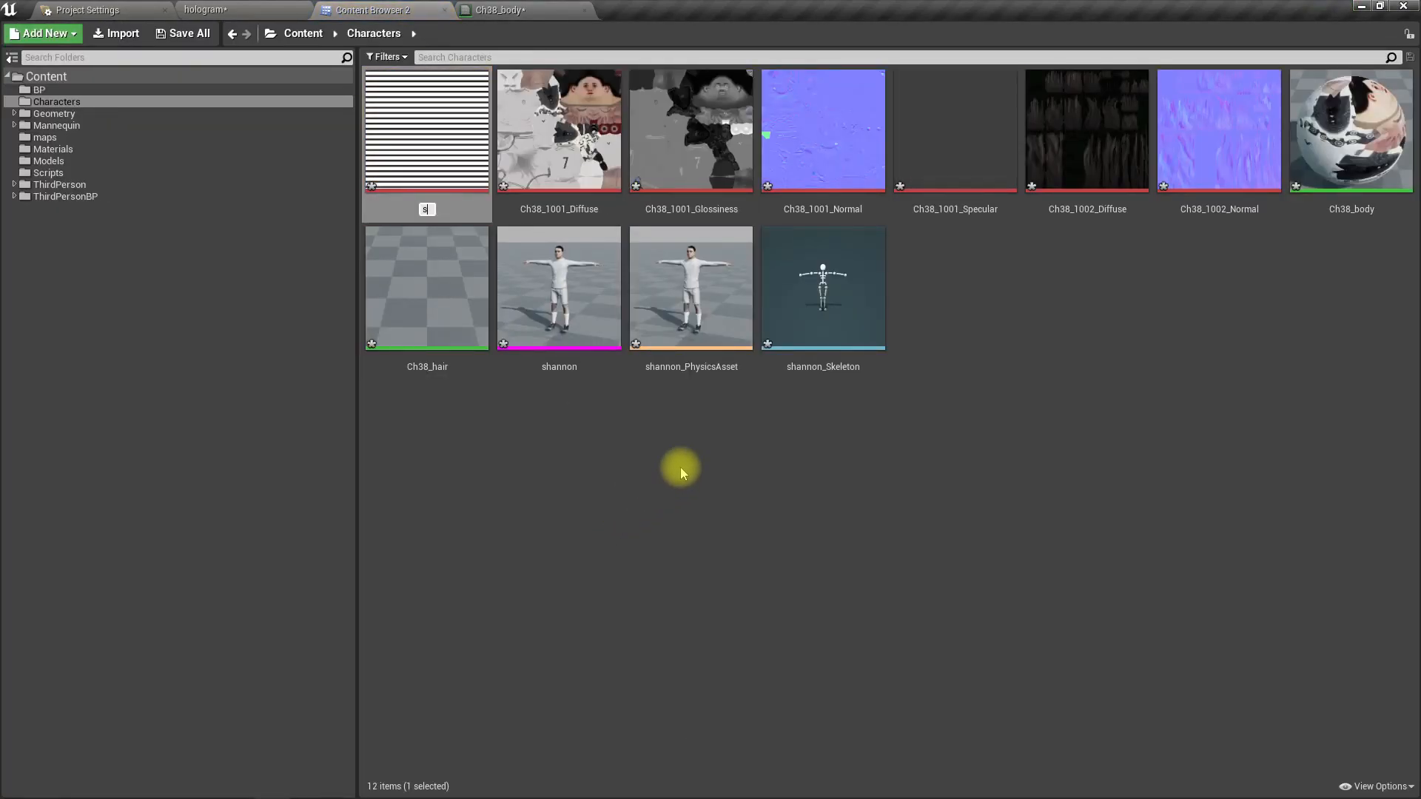
text(strips)
key(Return)
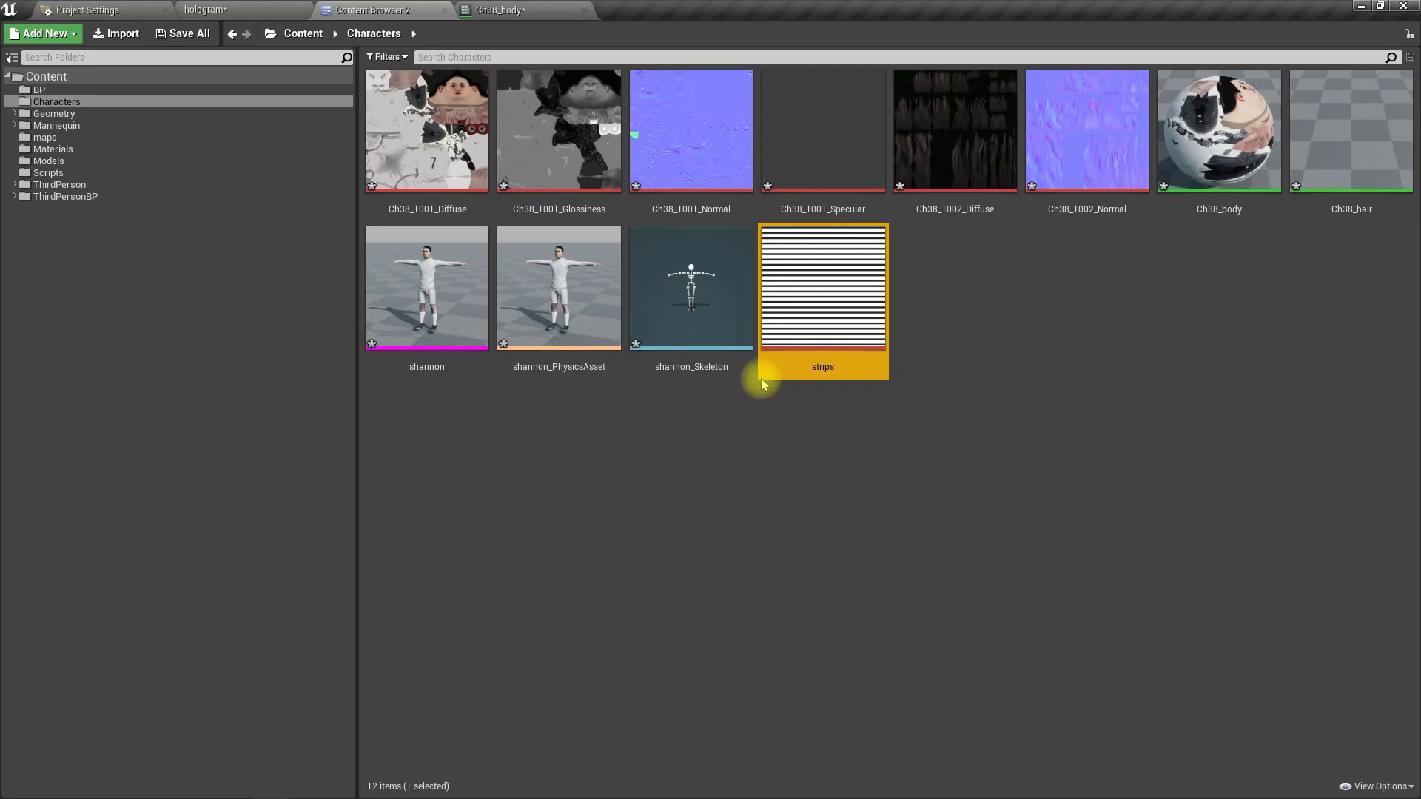
- Add the strips texture to the Ch38_body material graph, connect its R output to Opacity and apply the material
drag(831, 317, 790, 571)
right_drag(873, 532, 784, 362)
right_drag(844, 416, 808, 512)
scroll(739, 503, up, 3)
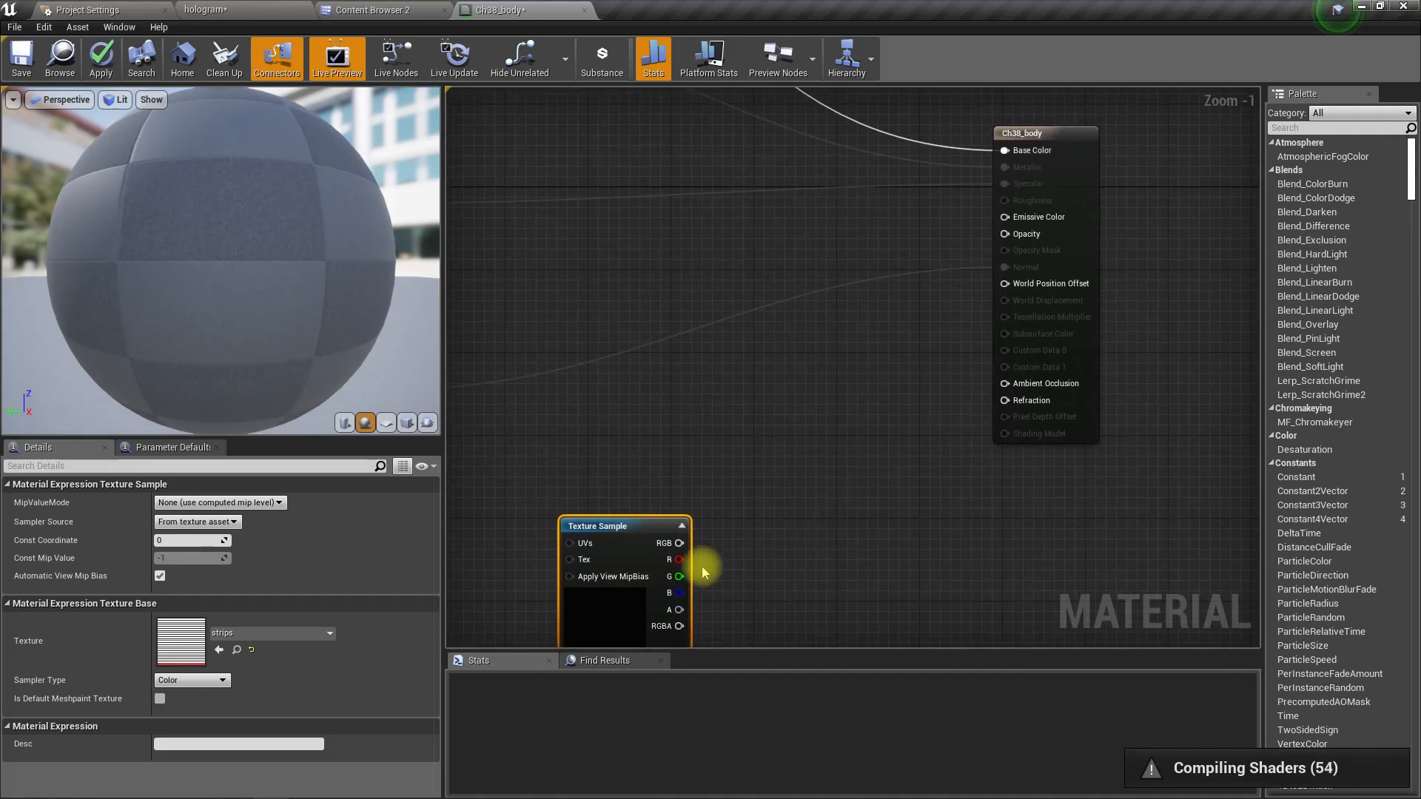
drag(679, 560, 1019, 239)
right_drag(726, 241, 855, 322)
scroll(823, 321, down, 1)
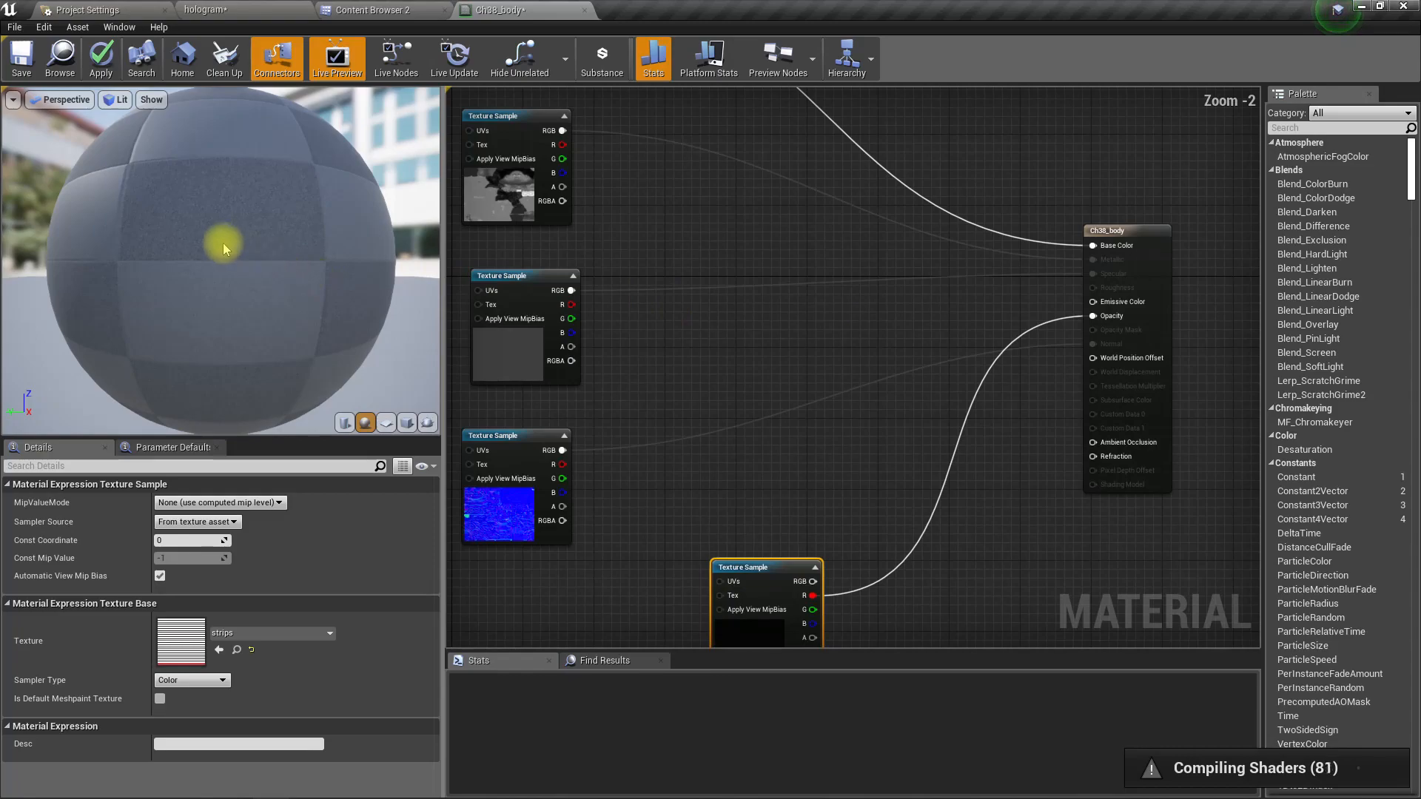
drag(222, 238, 215, 232)
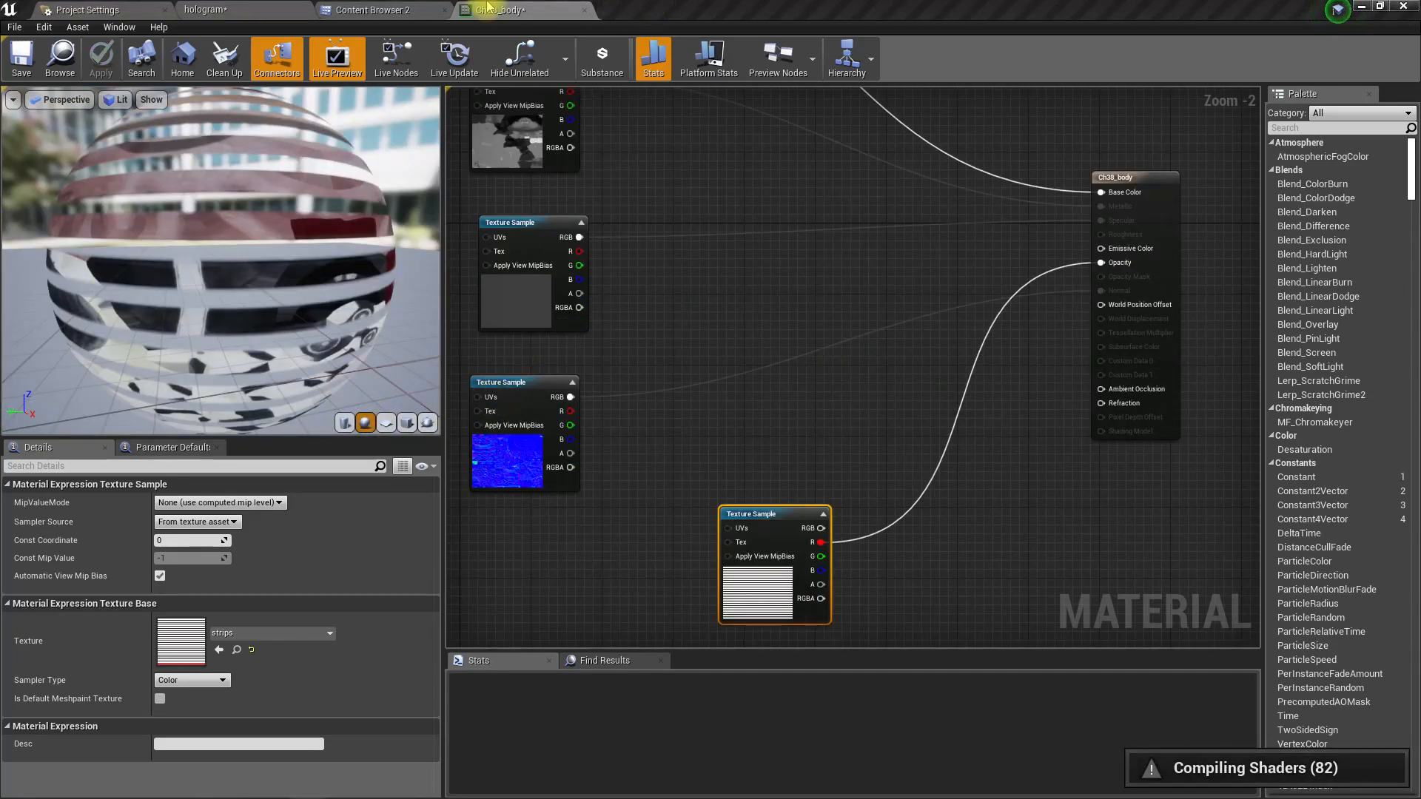
- Examine the stripes on the shannon character's legs and whole body in the hologram level
click(370, 9)
click(222, 10)
right_drag(564, 353, 597, 381)
key(a)
key(w)
middle_drag(597, 381, 644, 437)
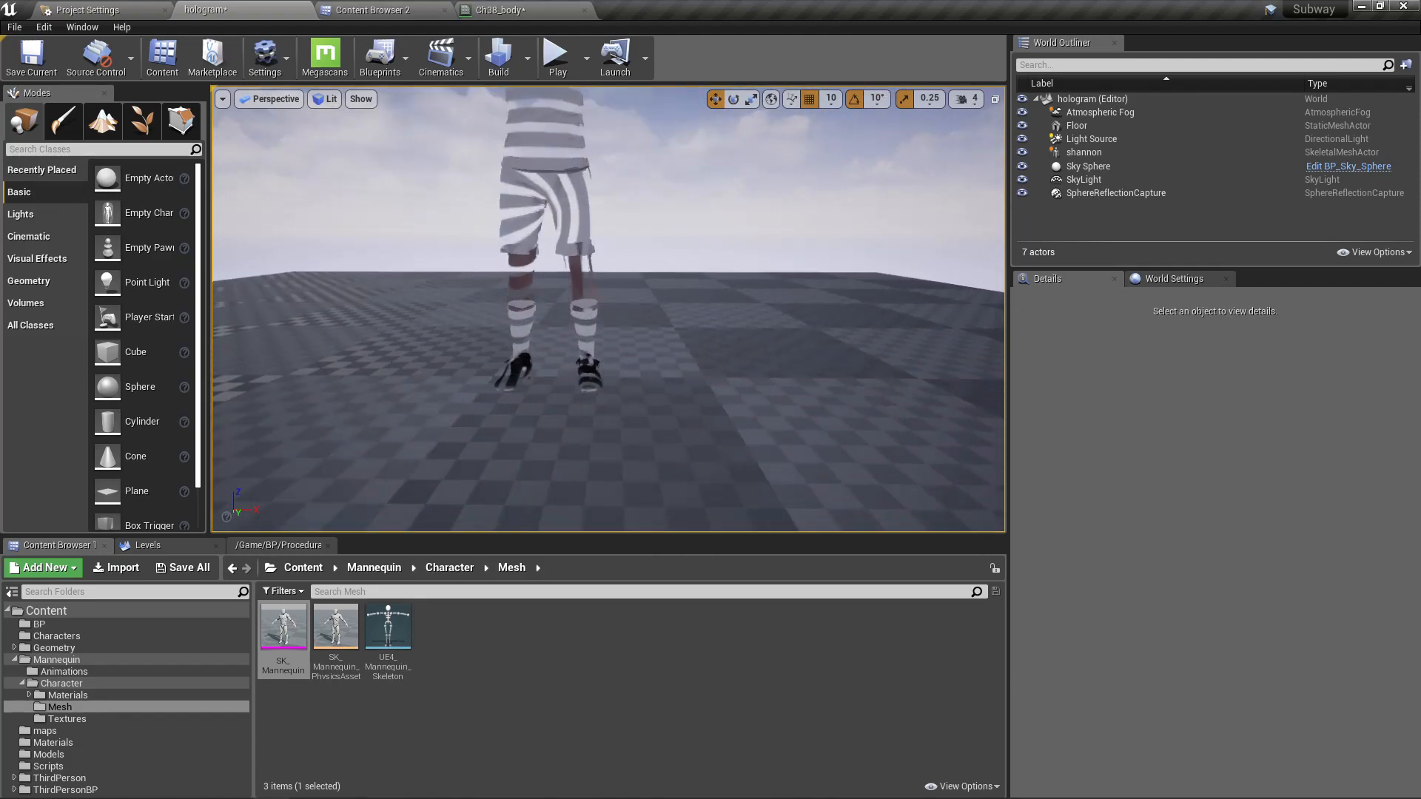
scroll(595, 382, up, 4)
scroll(592, 382, down, 5)
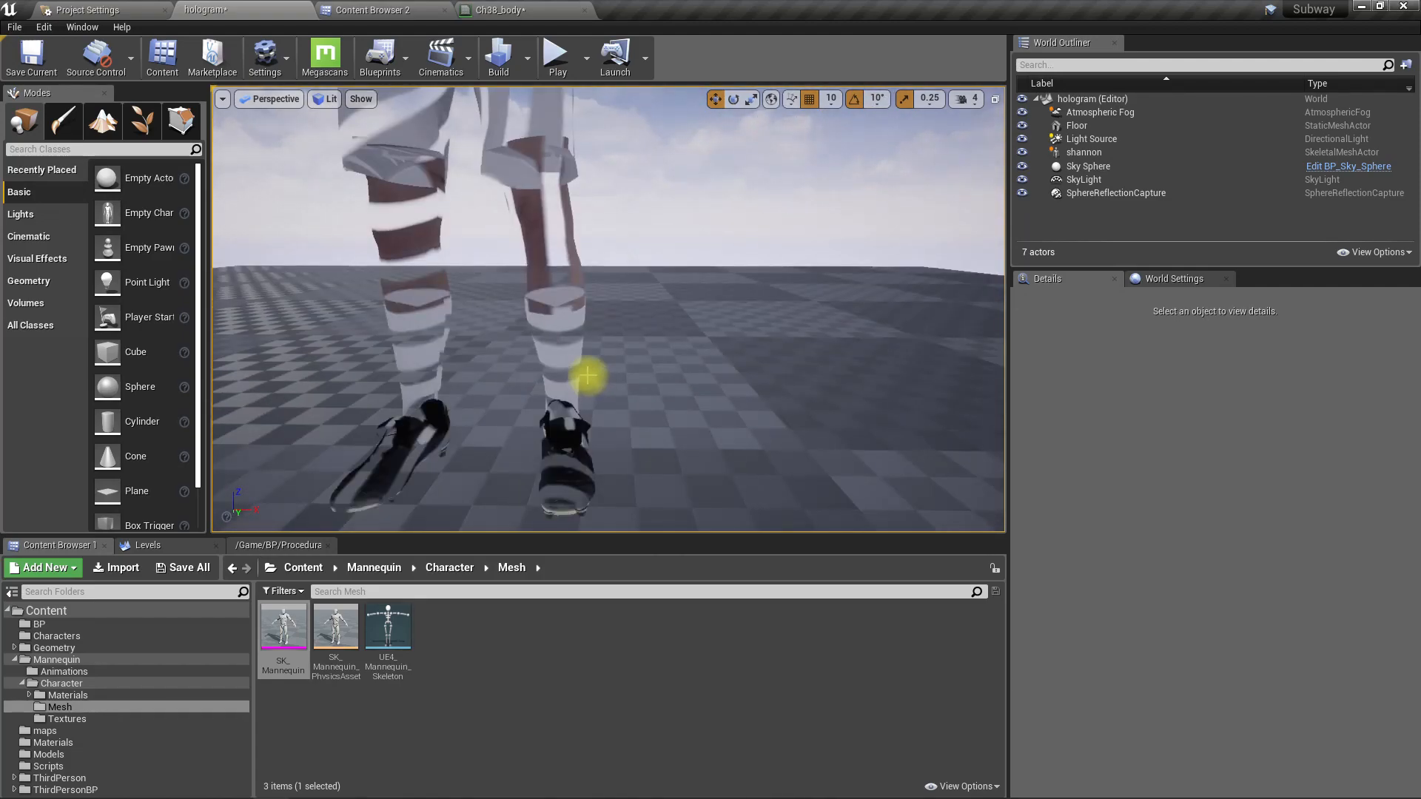
right_drag(592, 381, 585, 345)
scroll(593, 370, down, 4)
mouse_move(593, 370)
middle_down()
mouse_move(594, 314)
mouse_move(618, 450)
mouse_move(587, 374)
middle_up()
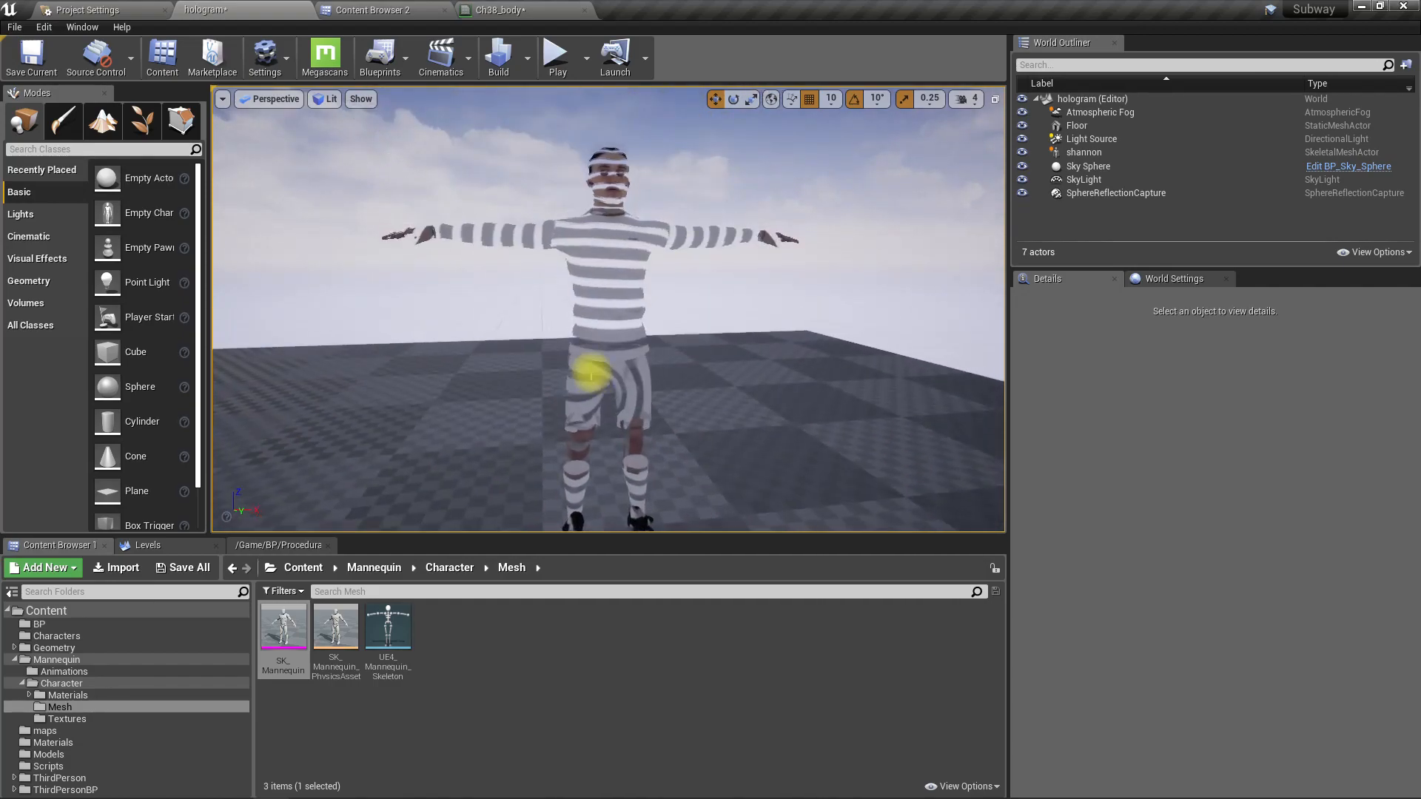
- Add an Absolute World Position node to the Ch38_body graph and place it ahead of the strips texture sample
click(501, 10)
right_drag(832, 602, 878, 566)
right_drag(993, 536, 1068, 477)
right_click(658, 506)
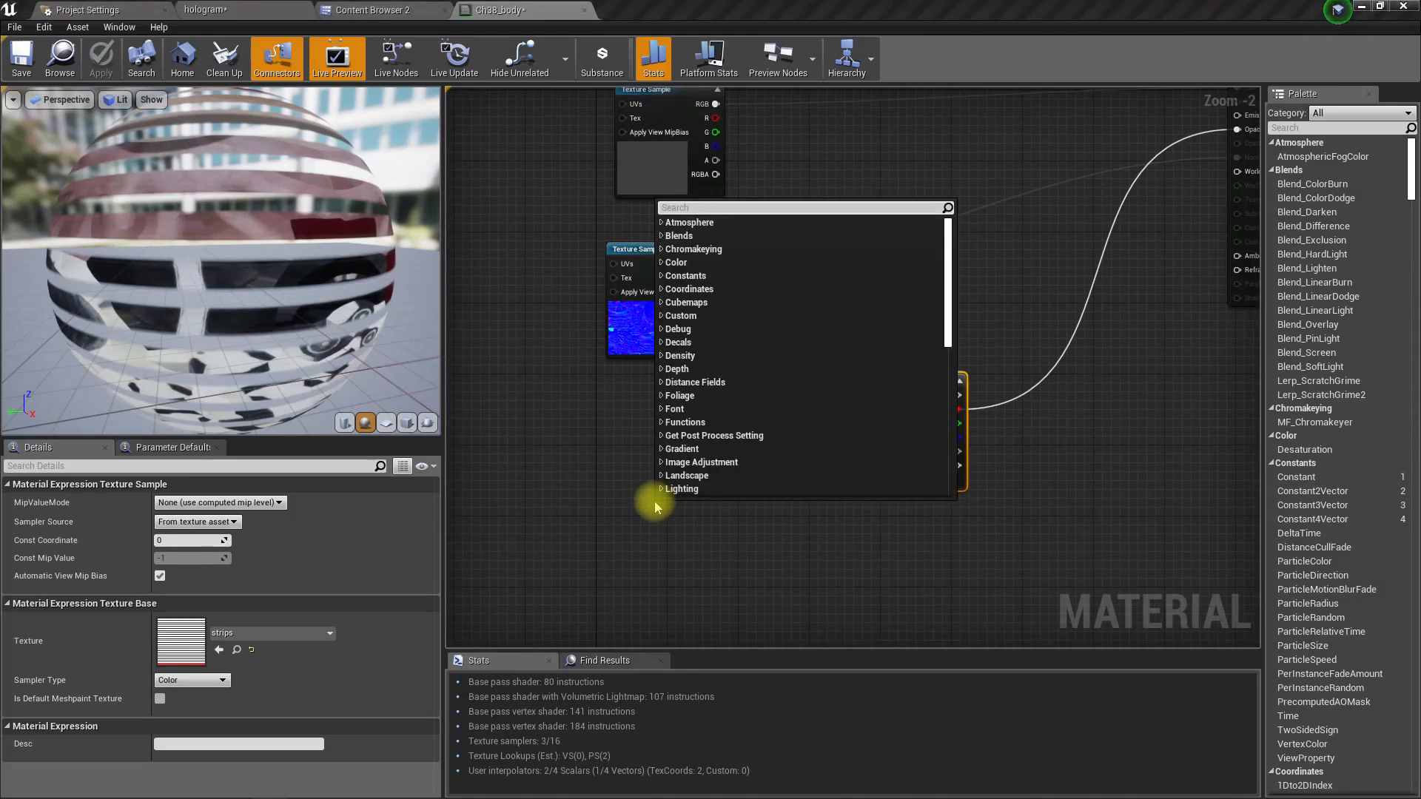
text(world)
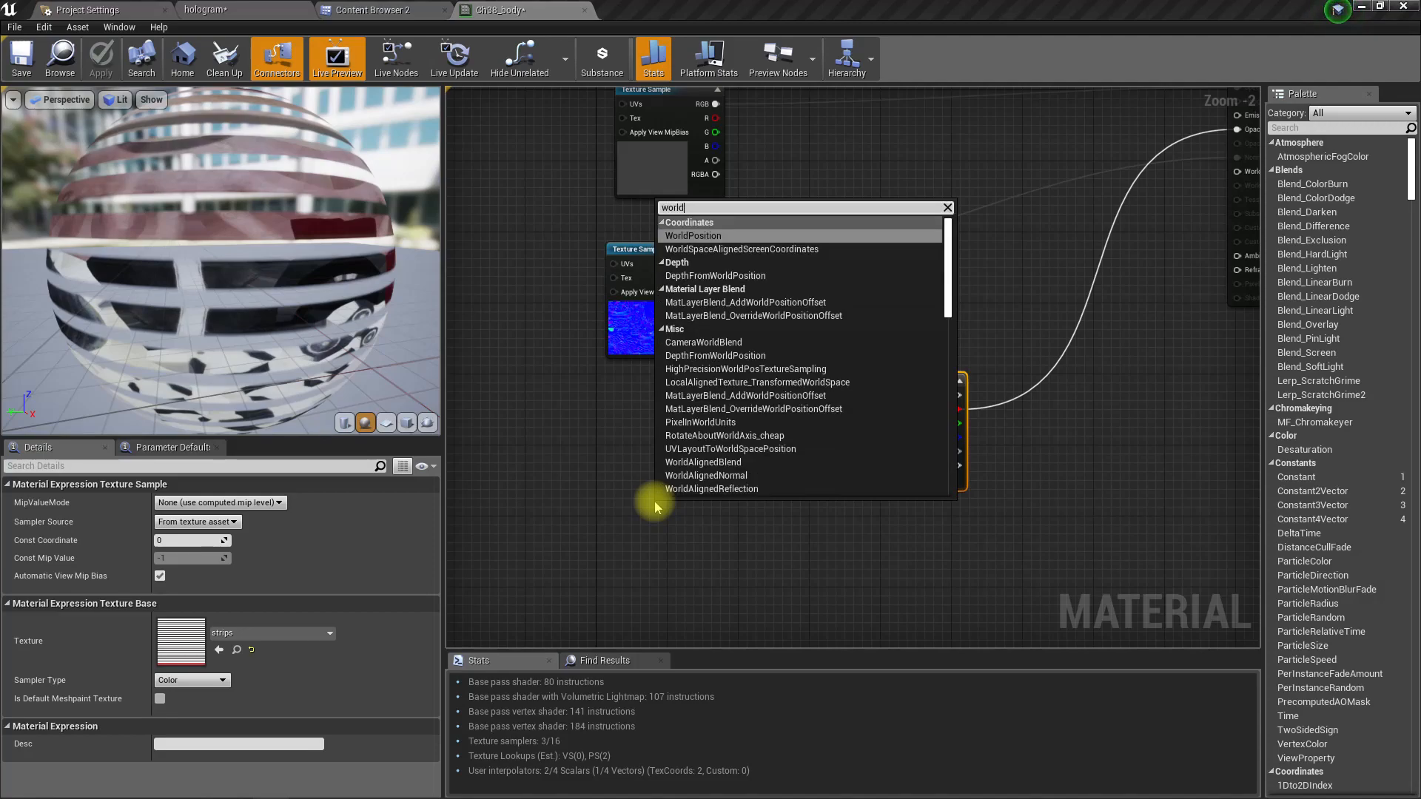
key(Return)
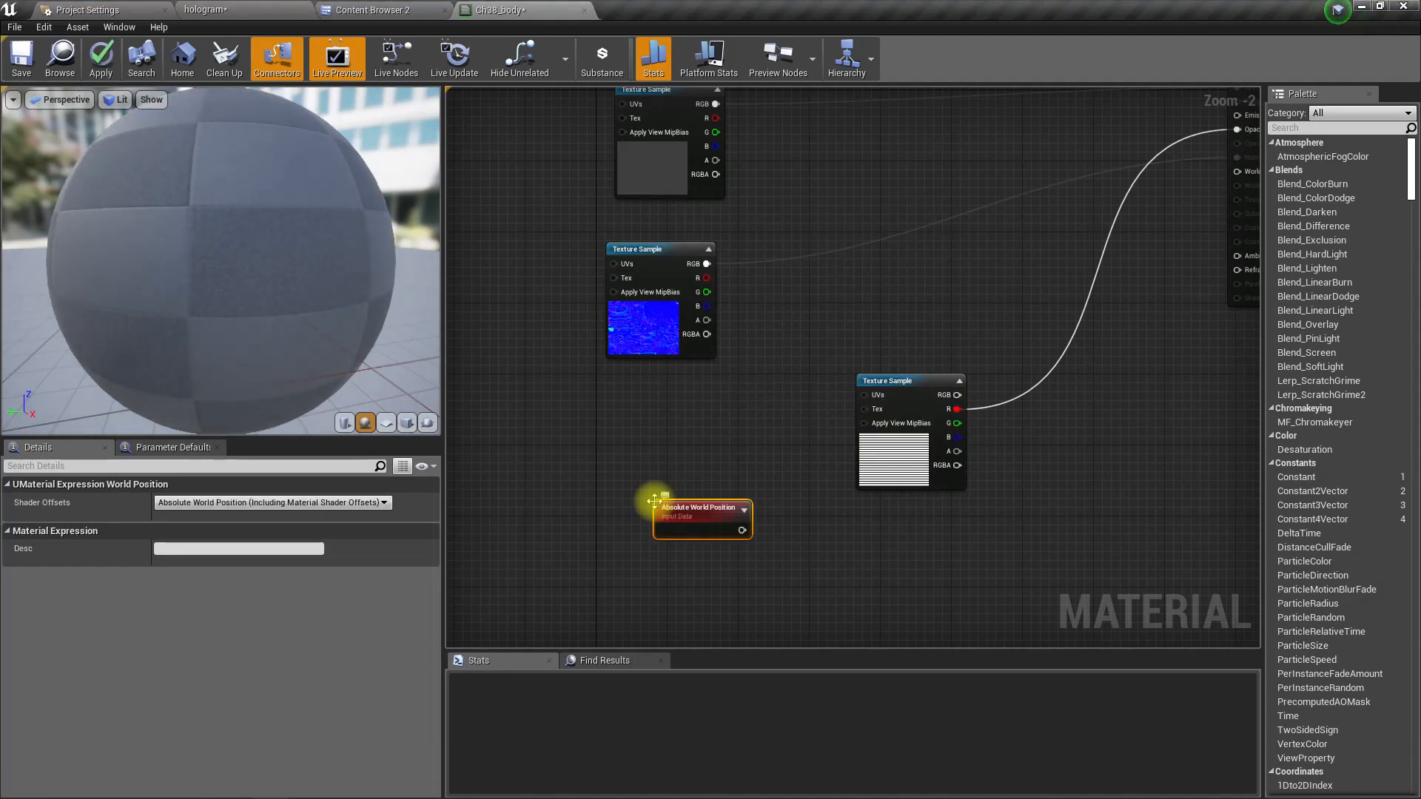
right_drag(863, 575, 932, 389)
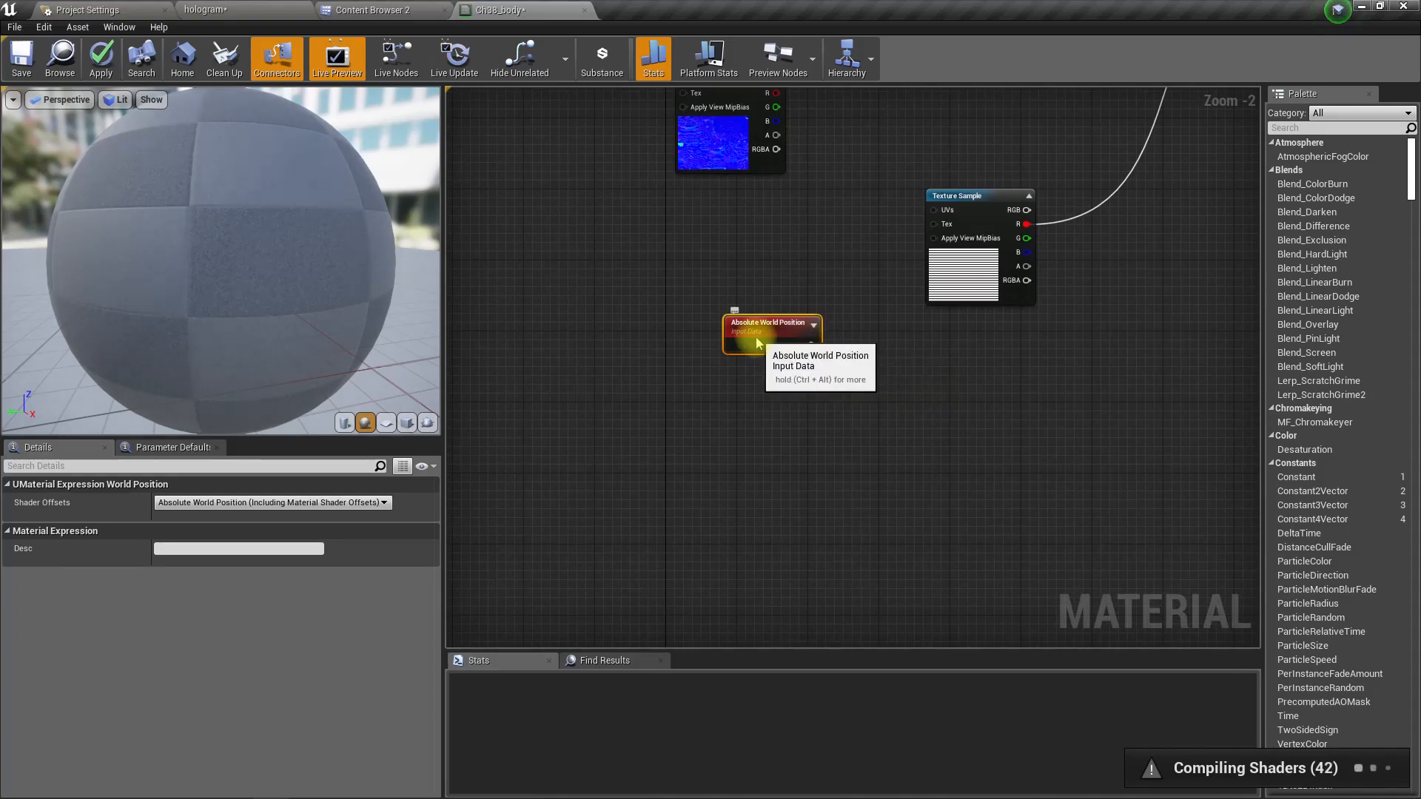
drag(755, 337, 679, 345)
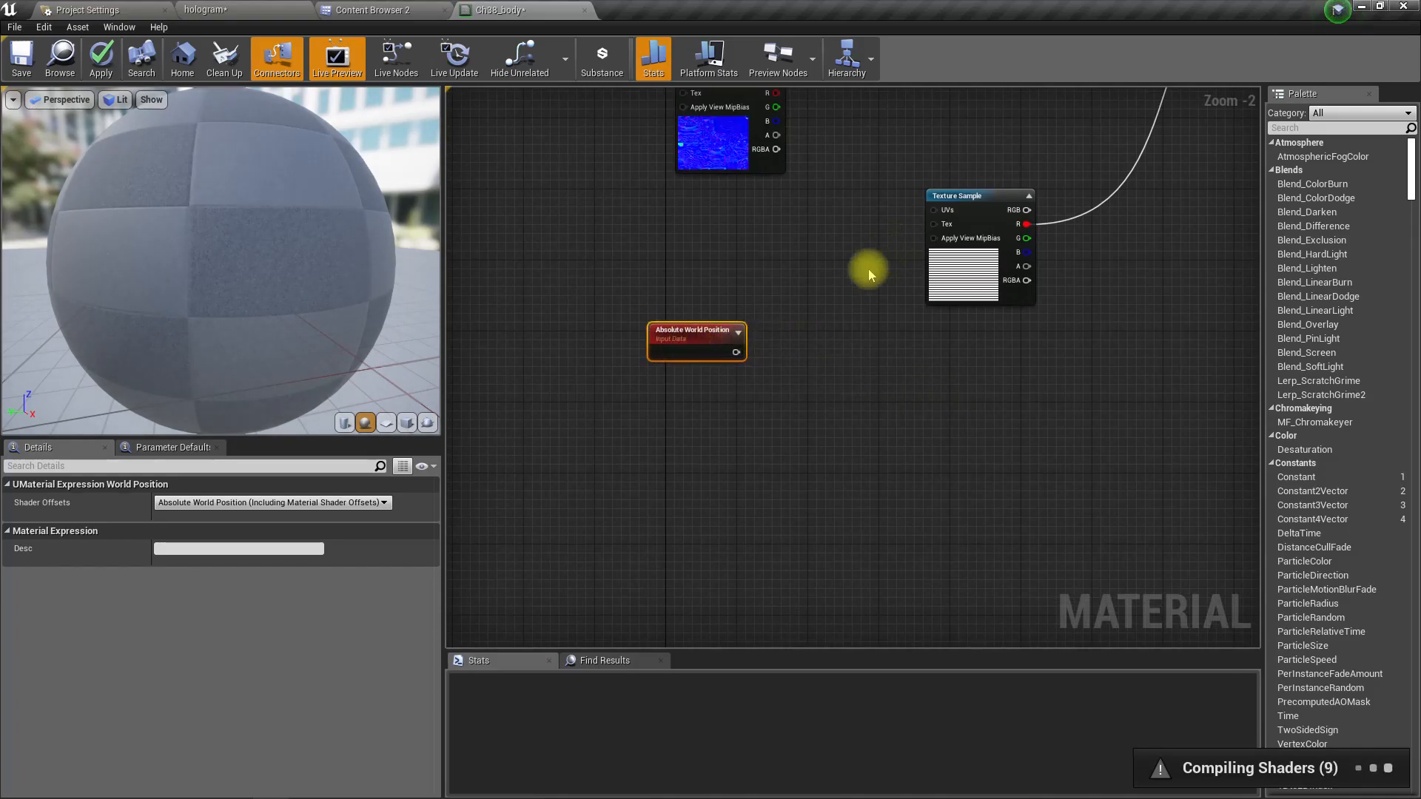
right_drag(875, 268, 826, 342)
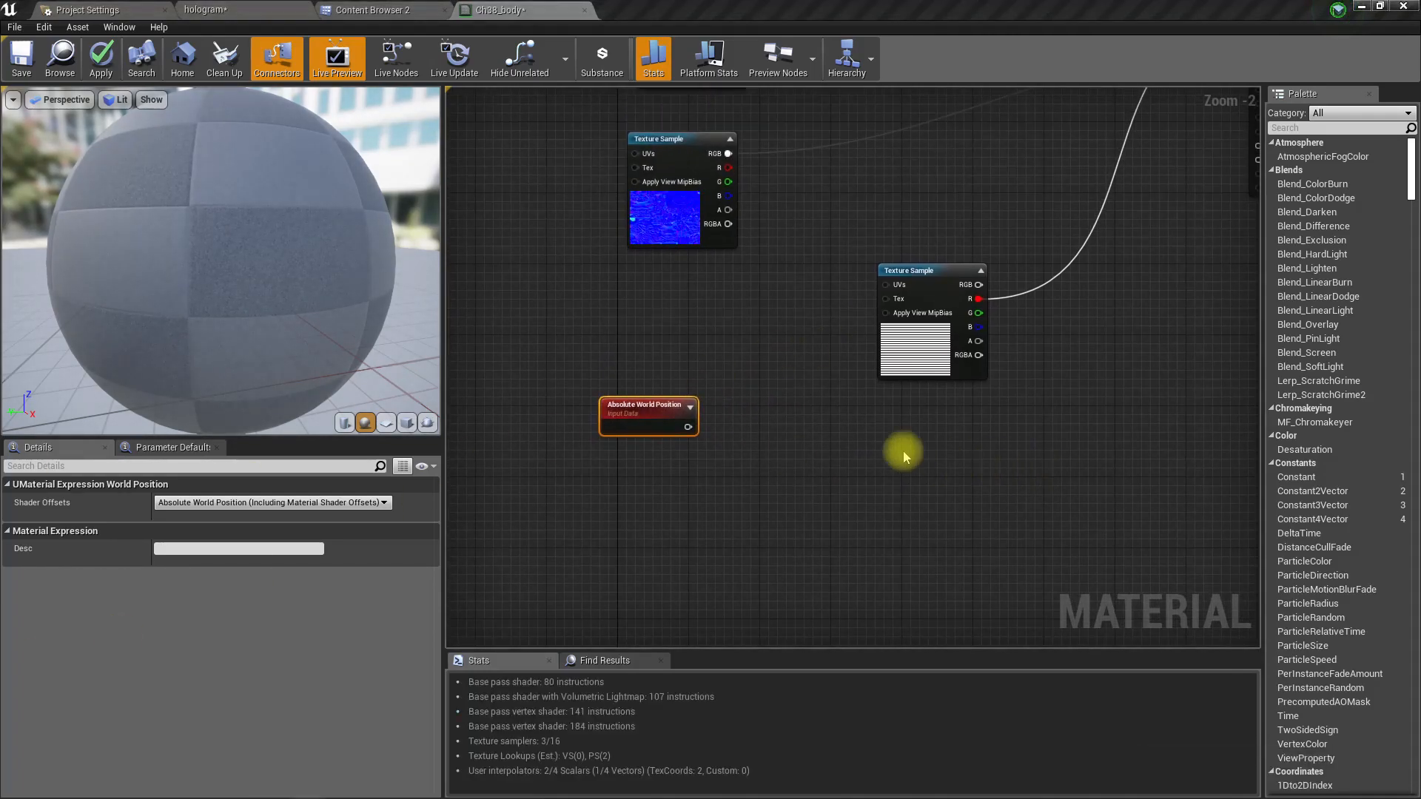
- Add a ComponentMask fed by Absolute World Position and restrict it to the B channel
drag(687, 428, 725, 437)
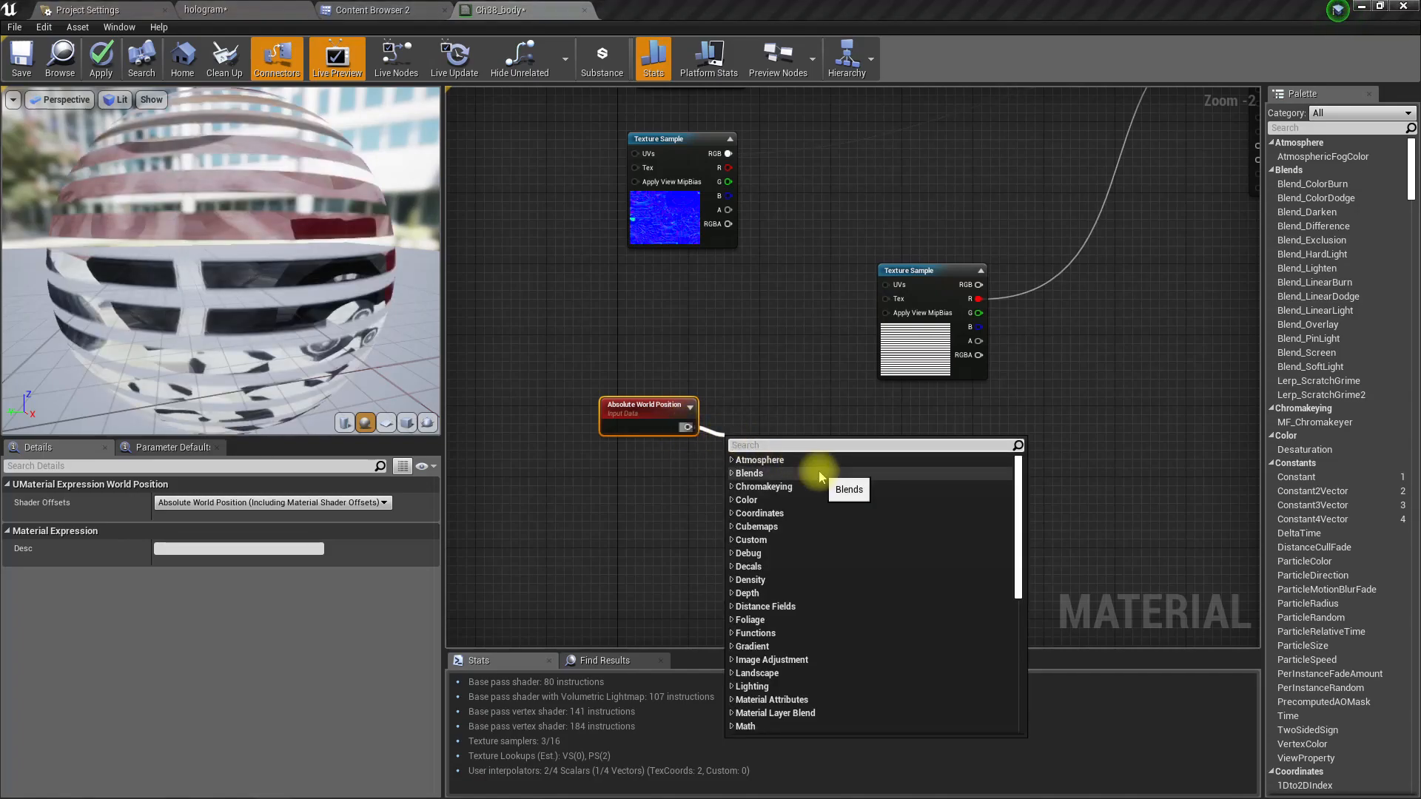
text(mas)
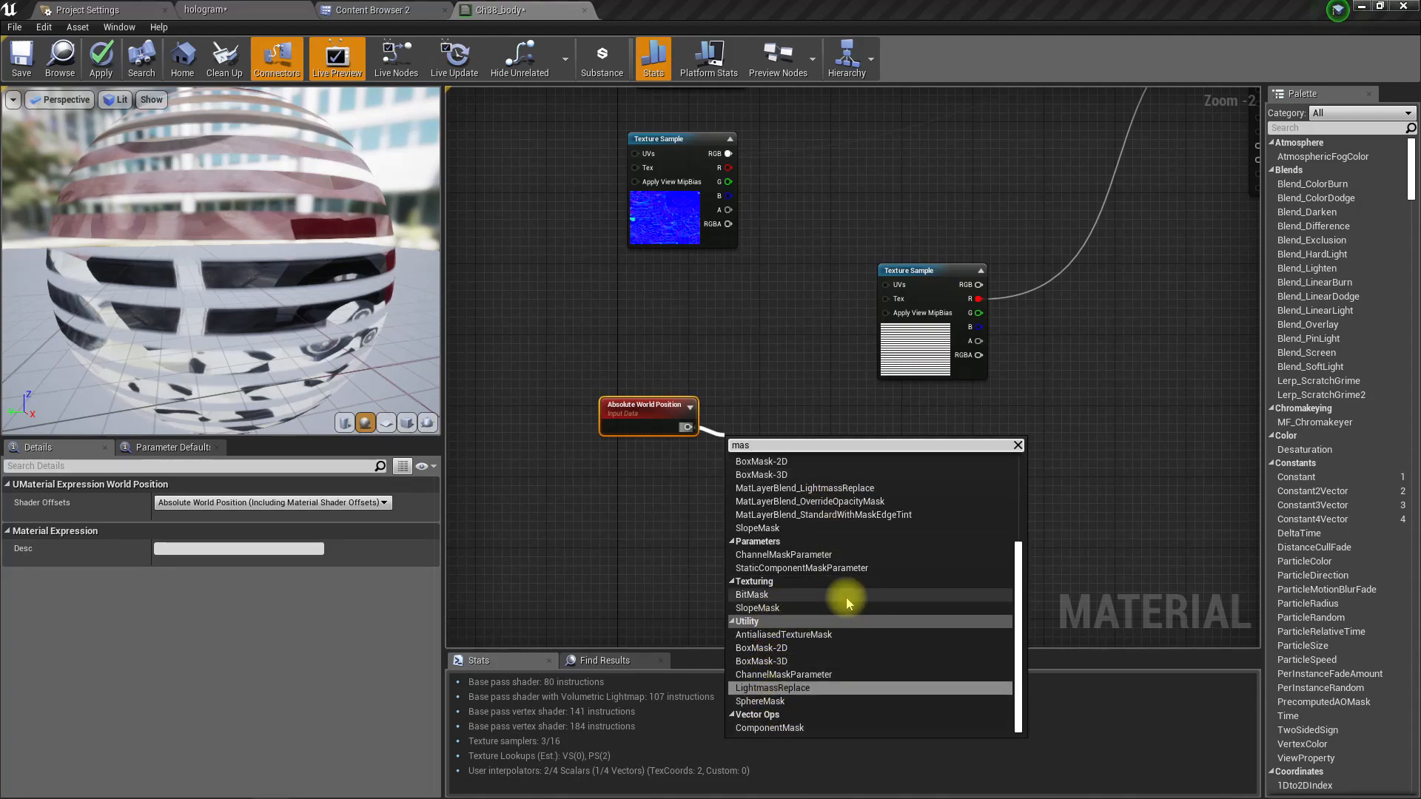
click(766, 728)
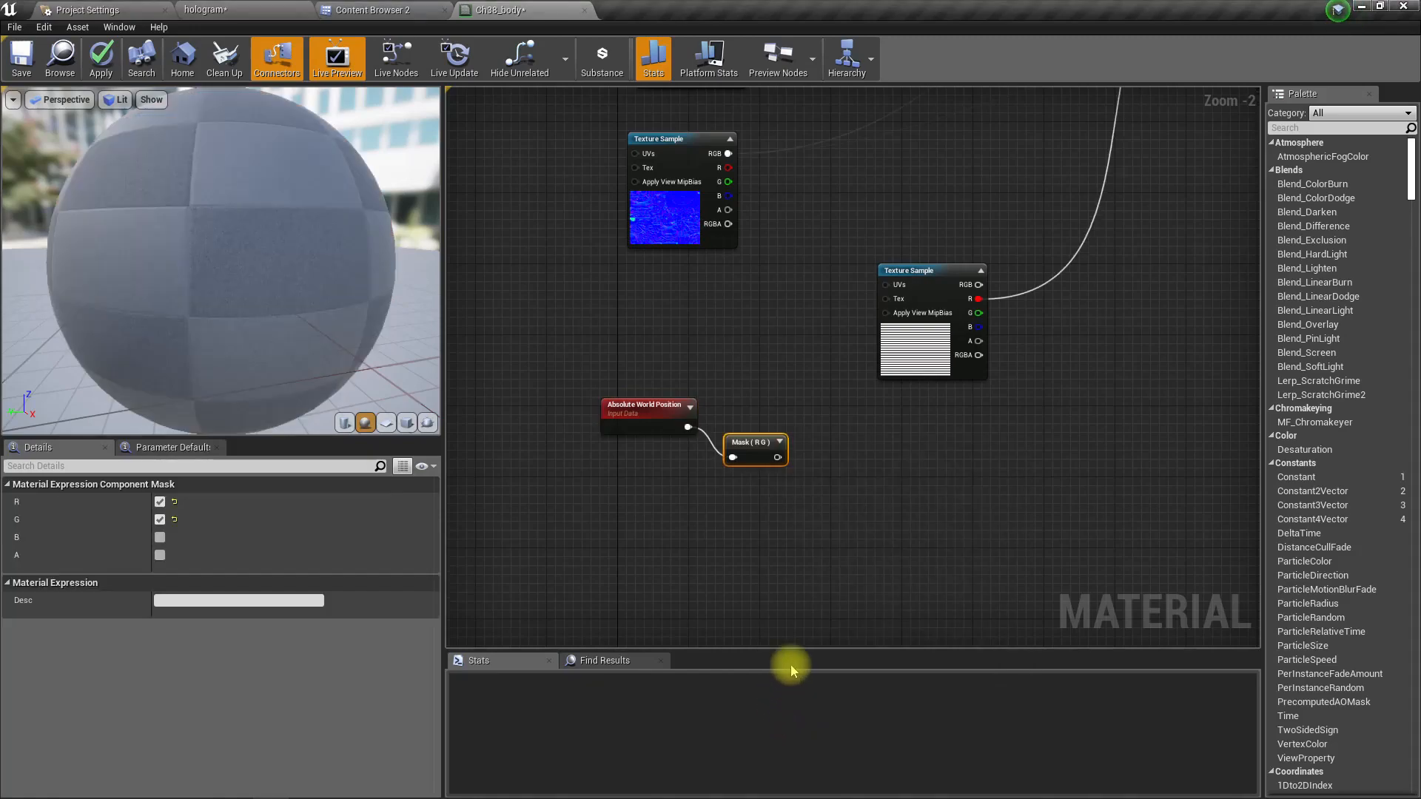
click(160, 520)
click(160, 503)
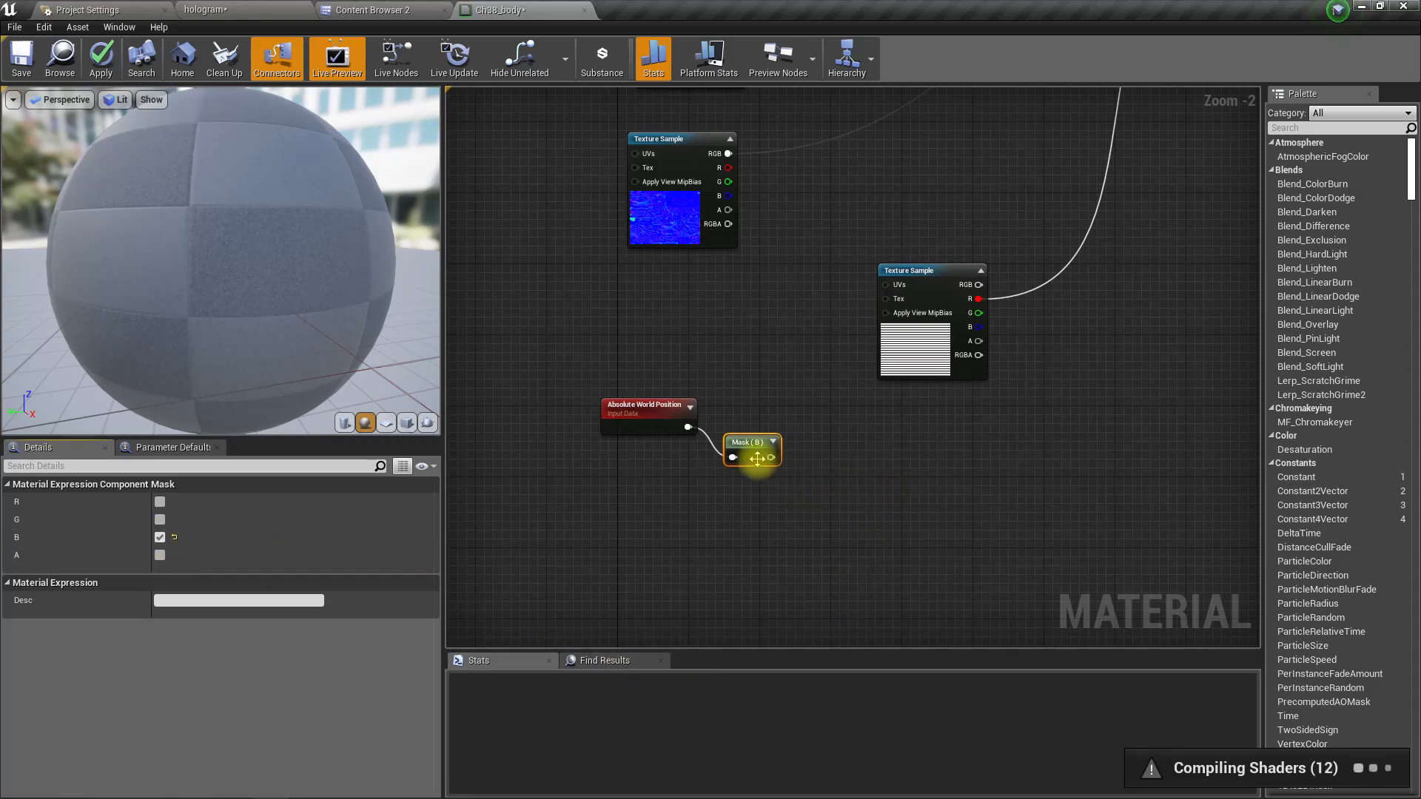
- Feed the mask's output into input A of a new Fmod node and promote the node's B input to a parameter
right_drag(819, 415, 683, 511)
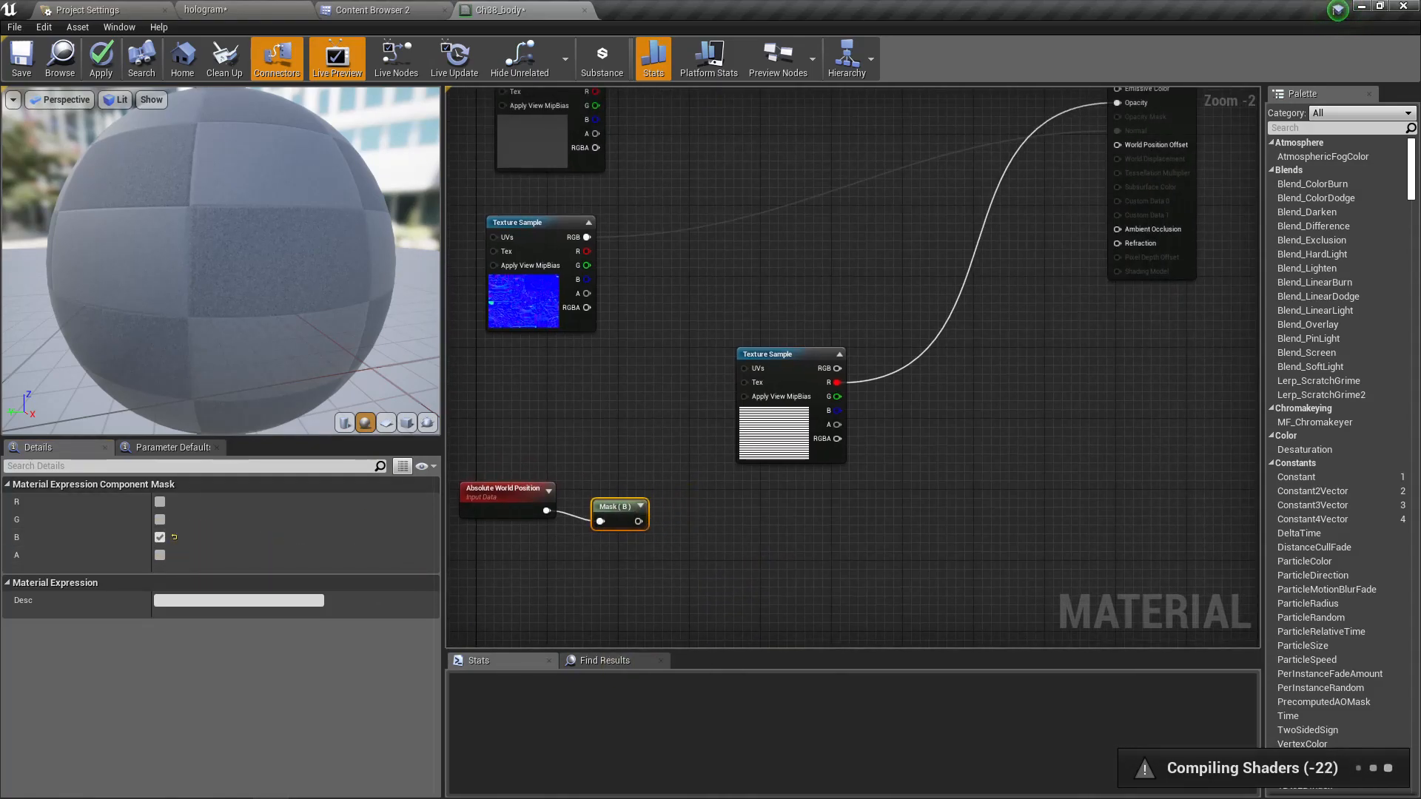
scroll(682, 511, up, 1)
drag(633, 485, 709, 505)
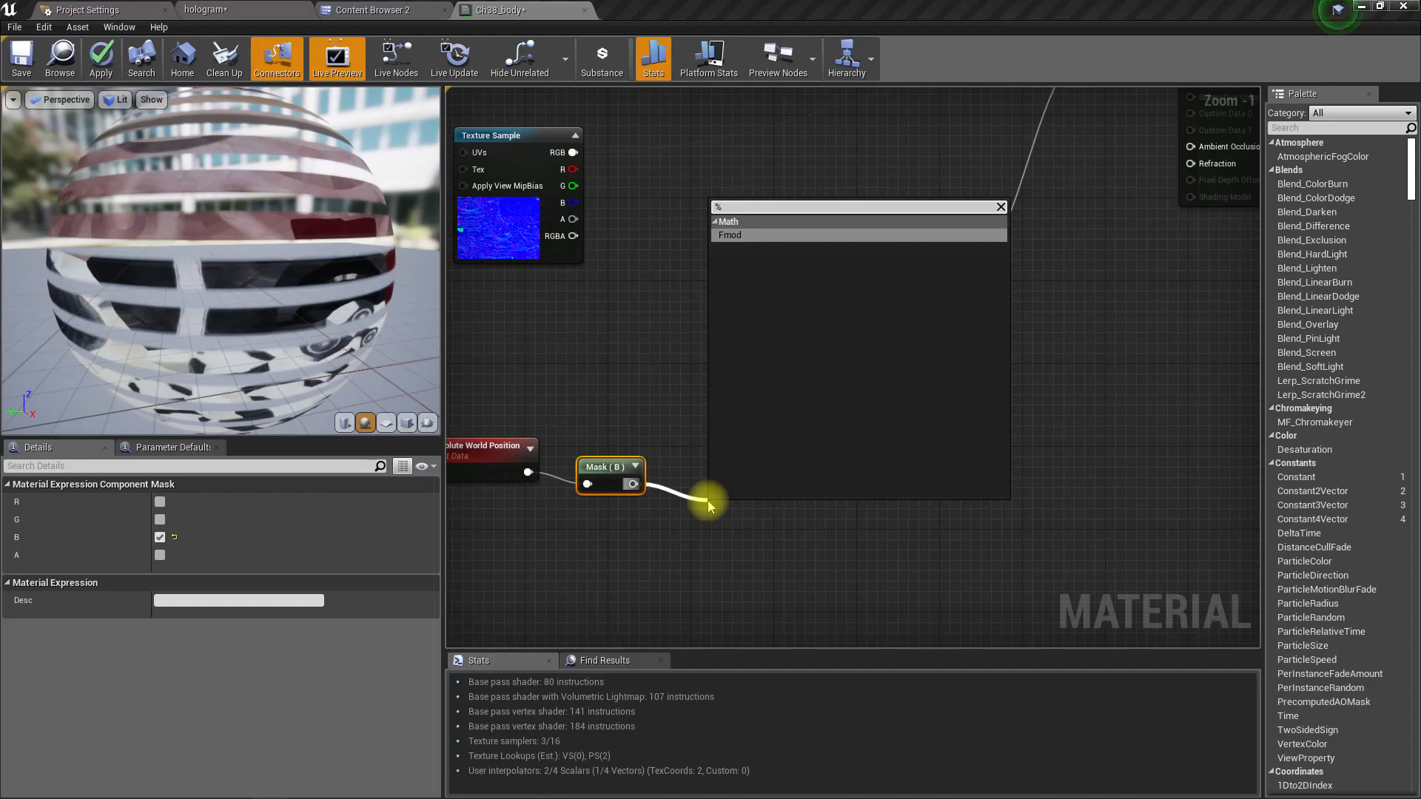
key(Return)
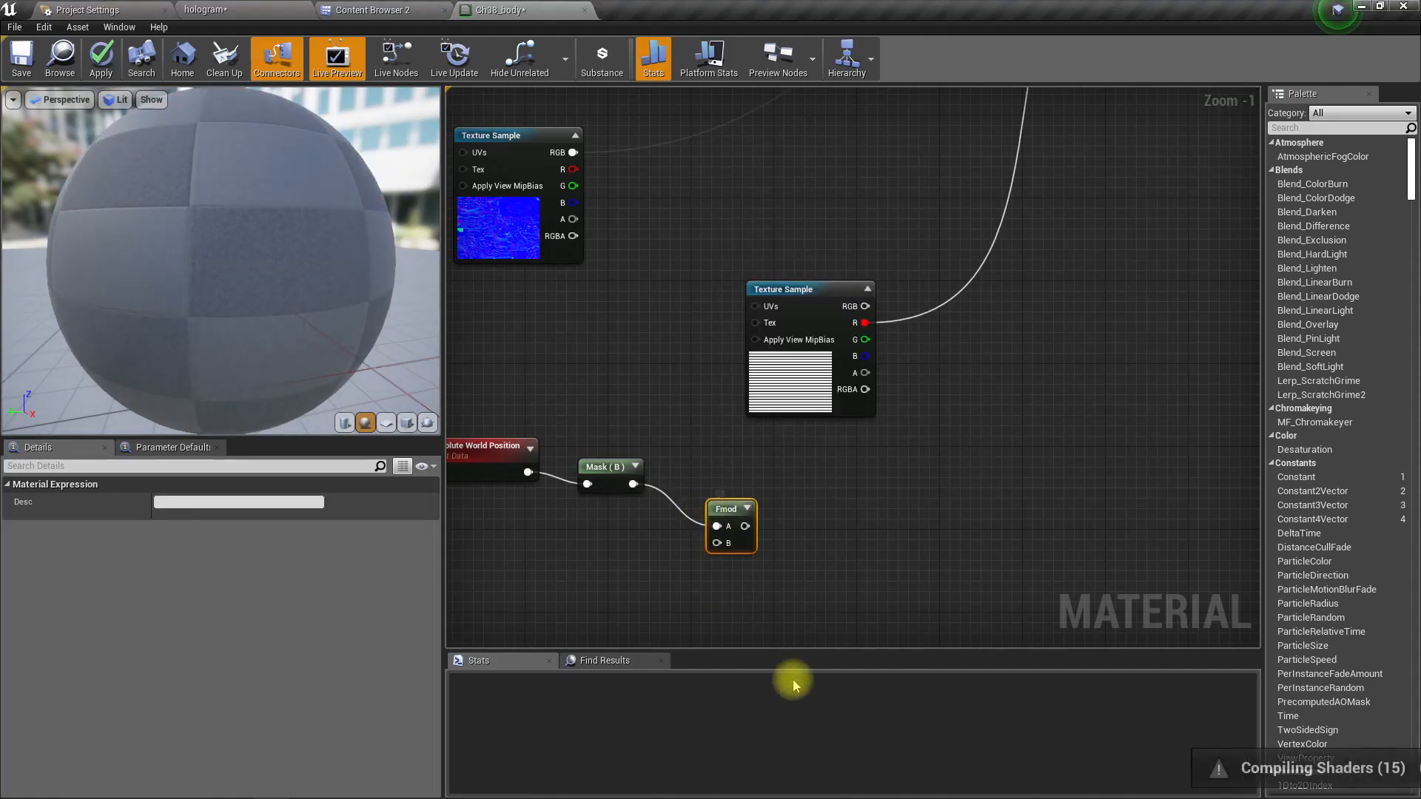
right_click(723, 548)
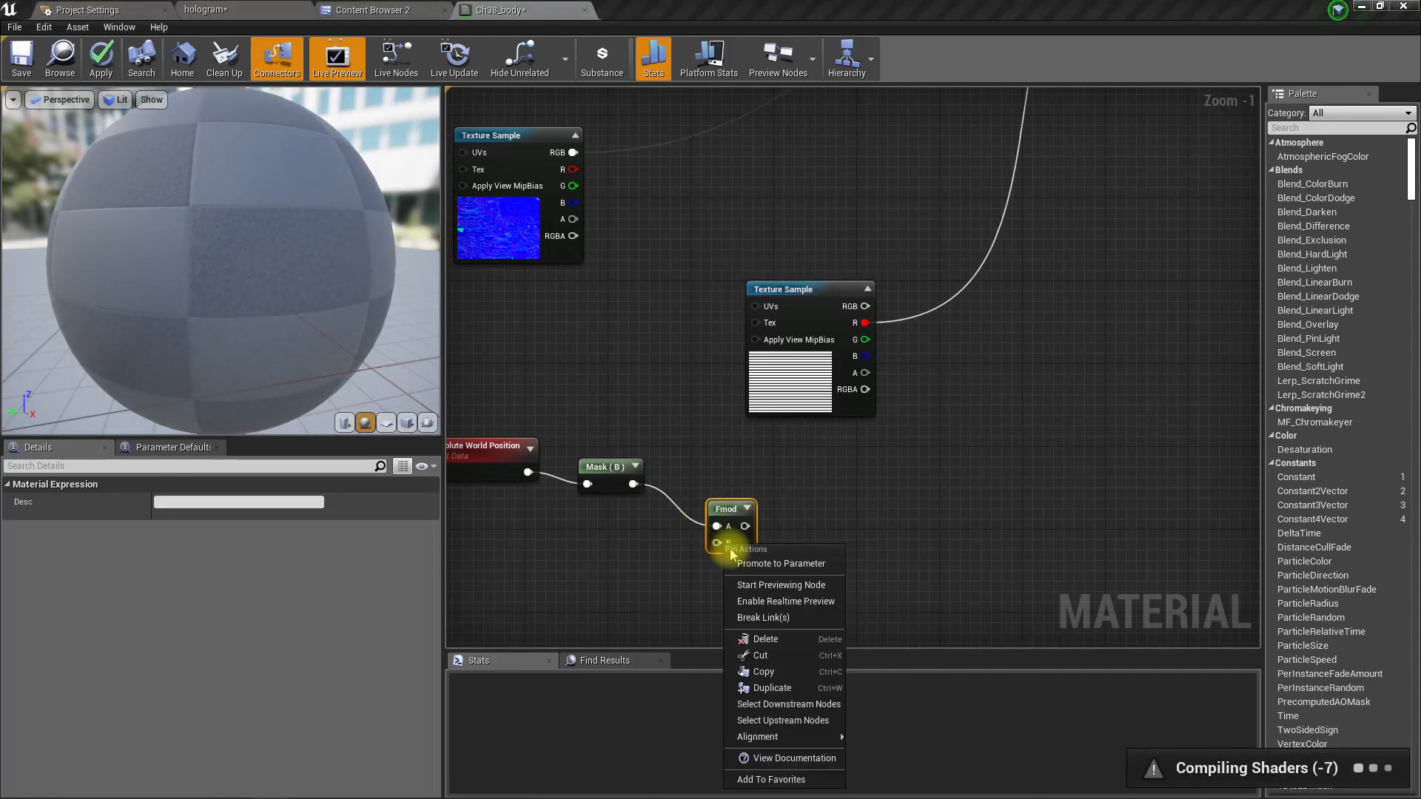
click(778, 567)
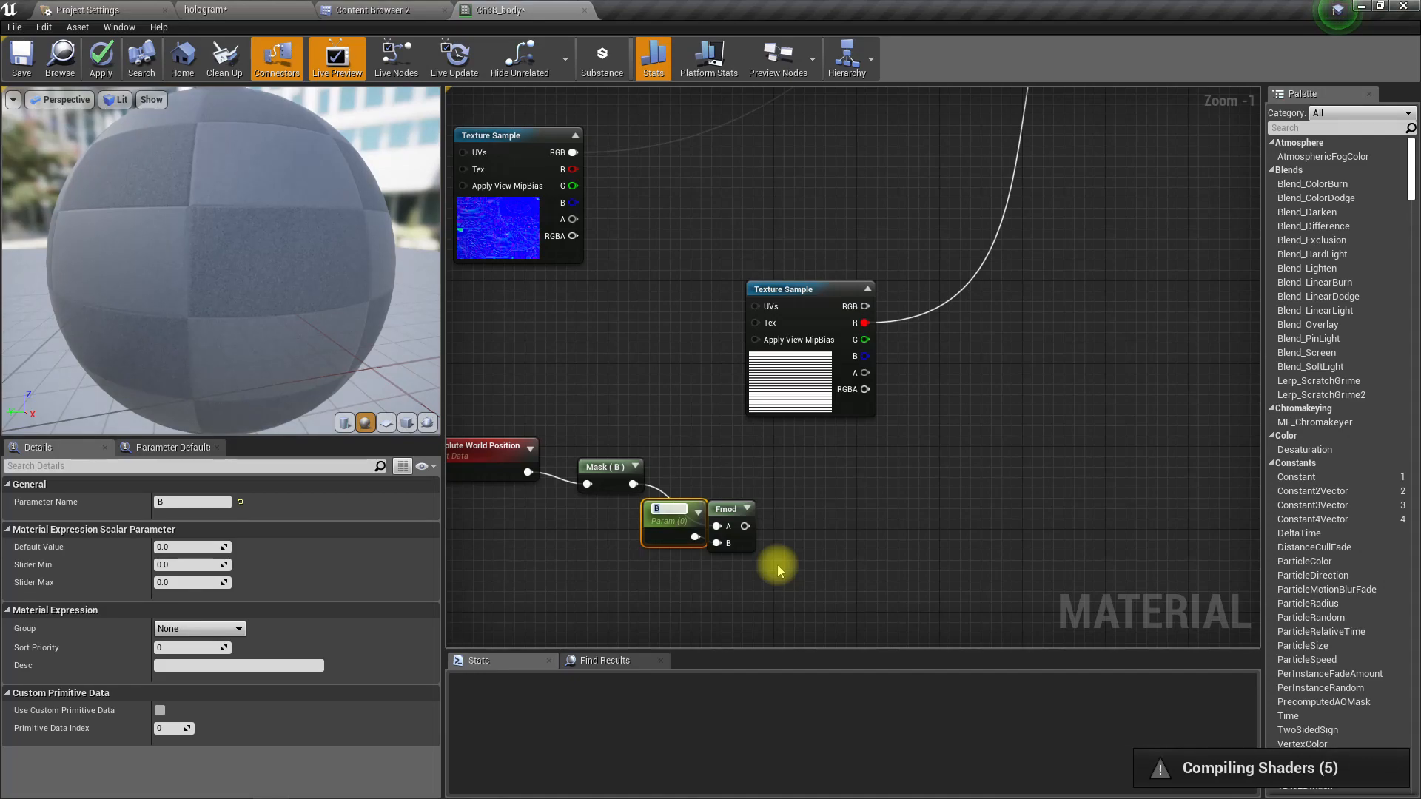
- Name the Fmod divisor parameter "vertical gap", place it beside the Fmod node, and set its default value to 5
text(vertical gap)
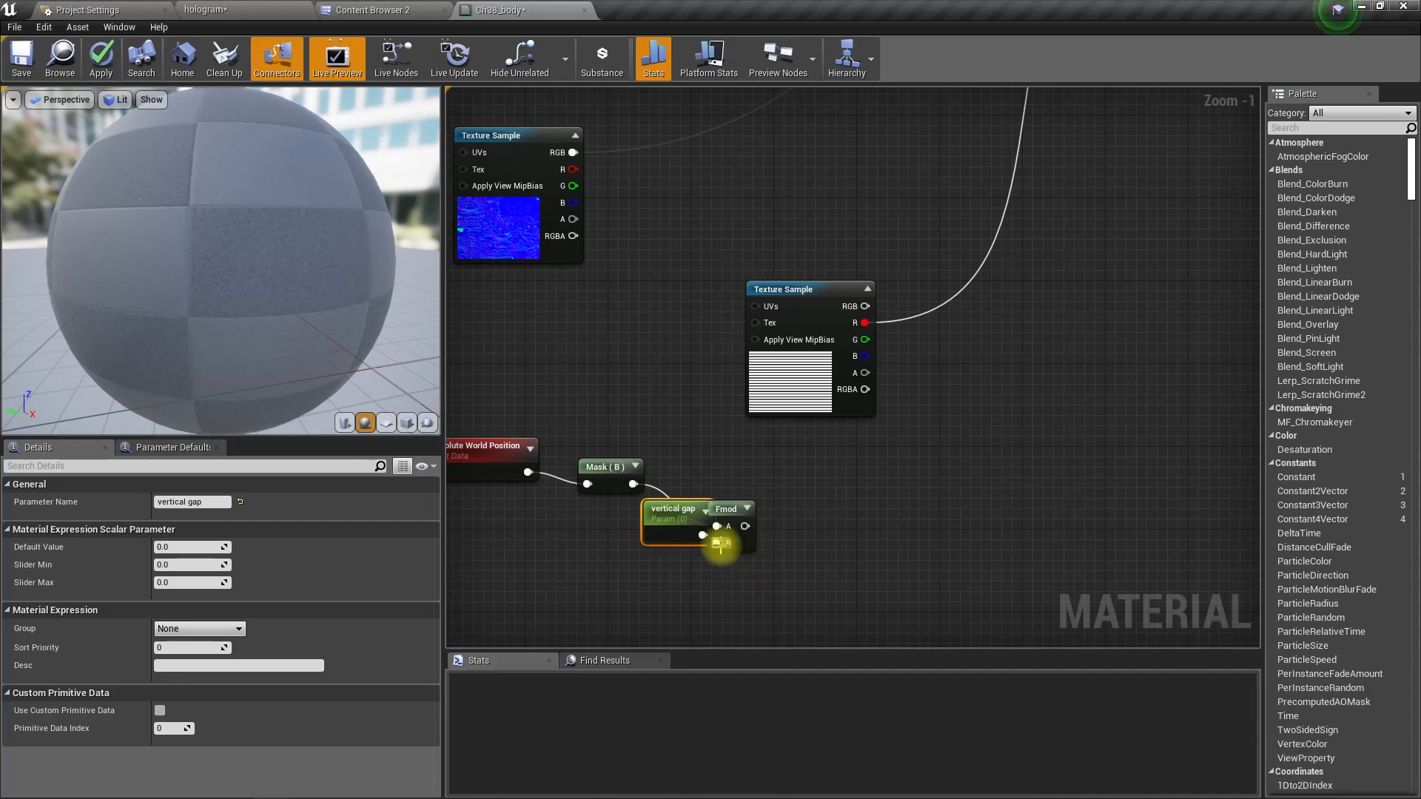
drag(677, 531, 602, 551)
click(167, 545)
text(5)
key(Return)
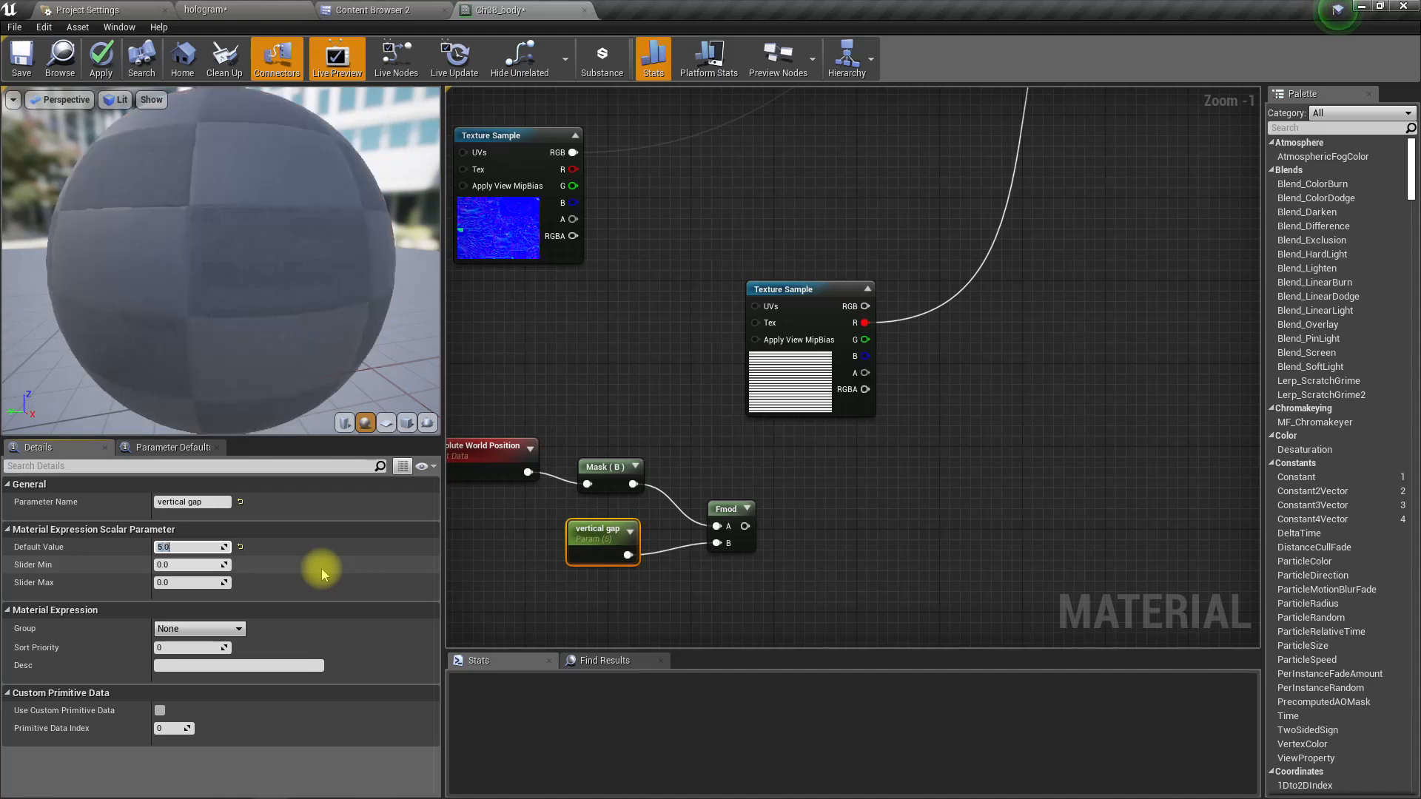
- Connect the Fmod output to the Ch38_body material's Opacity in place of the strips texture and apply the material
scroll(841, 530, down, 3)
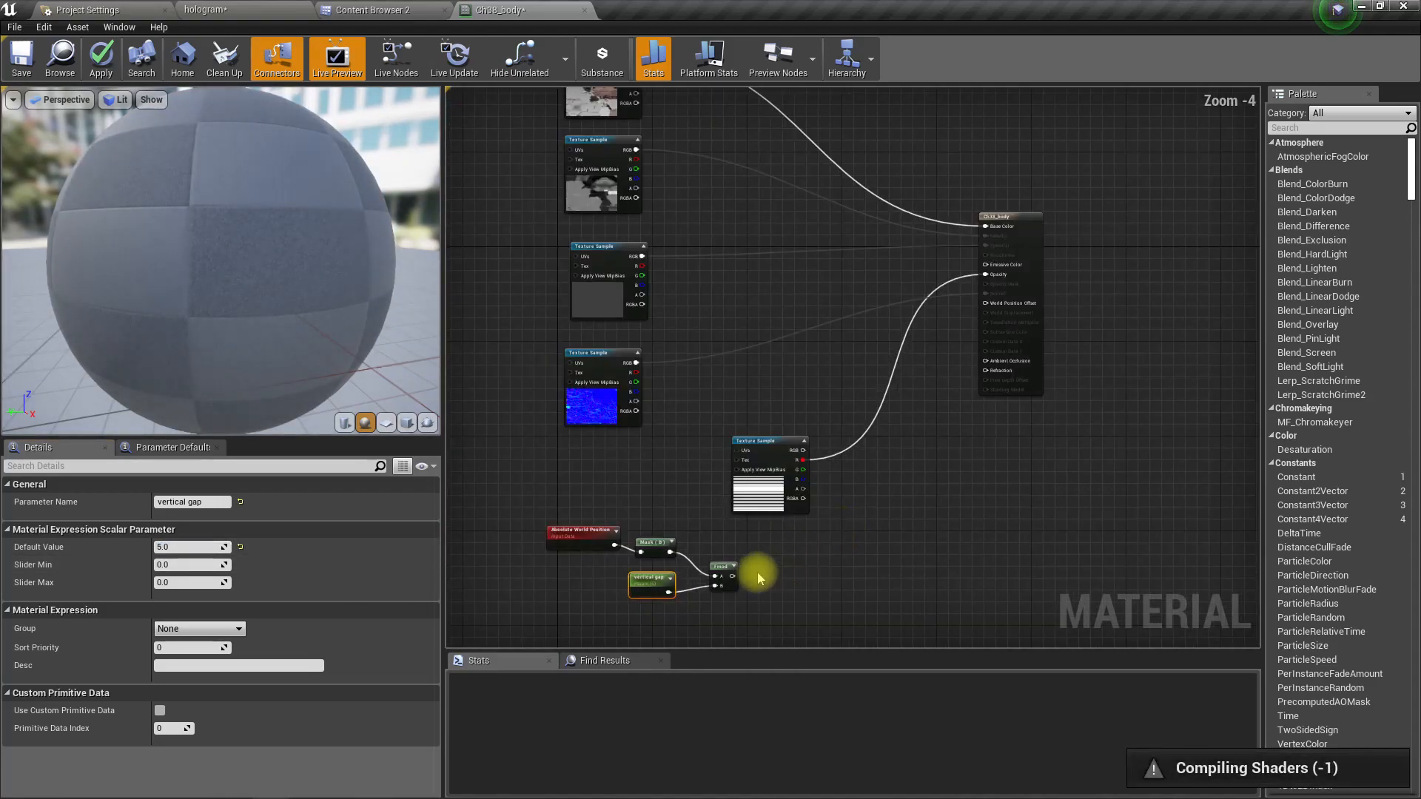
drag(732, 576, 985, 275)
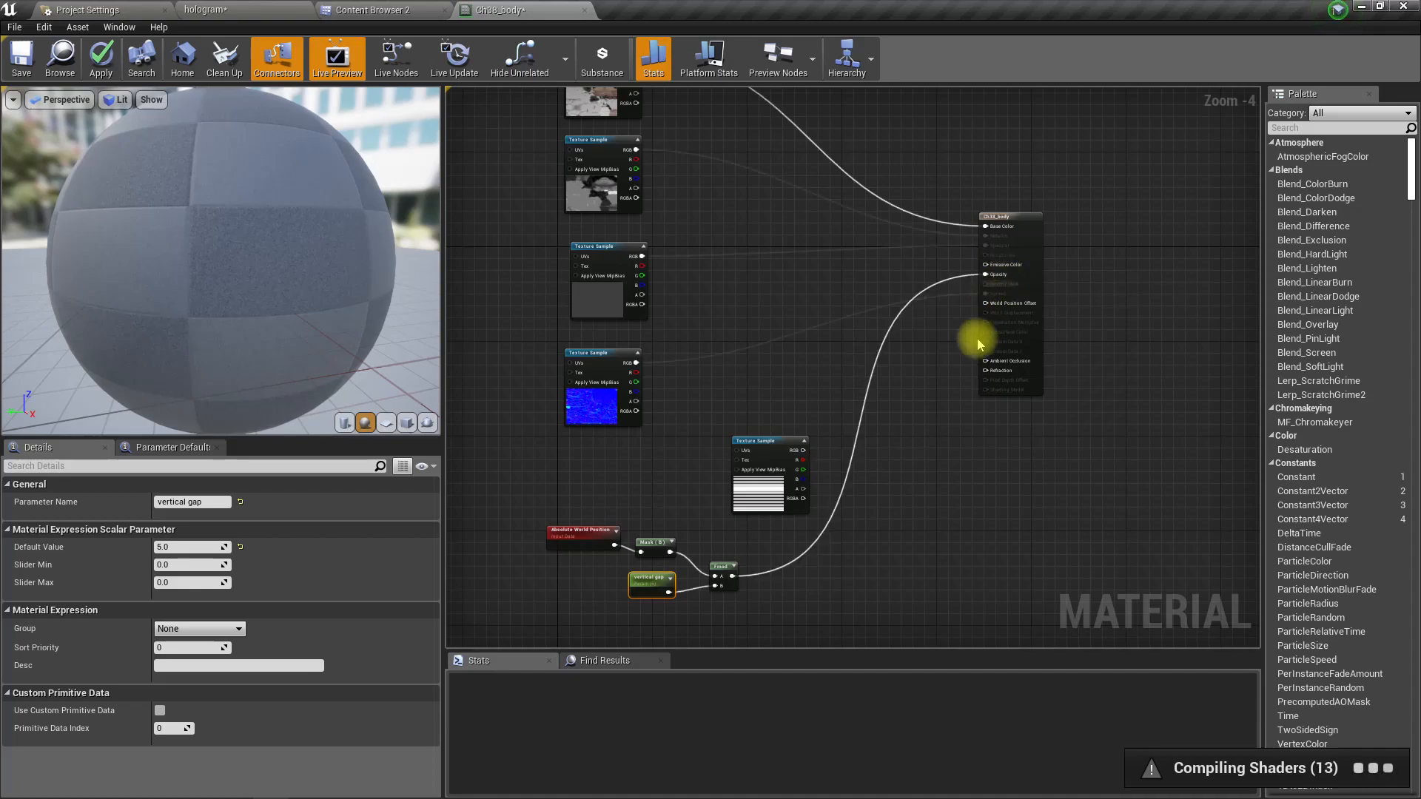
click(95, 59)
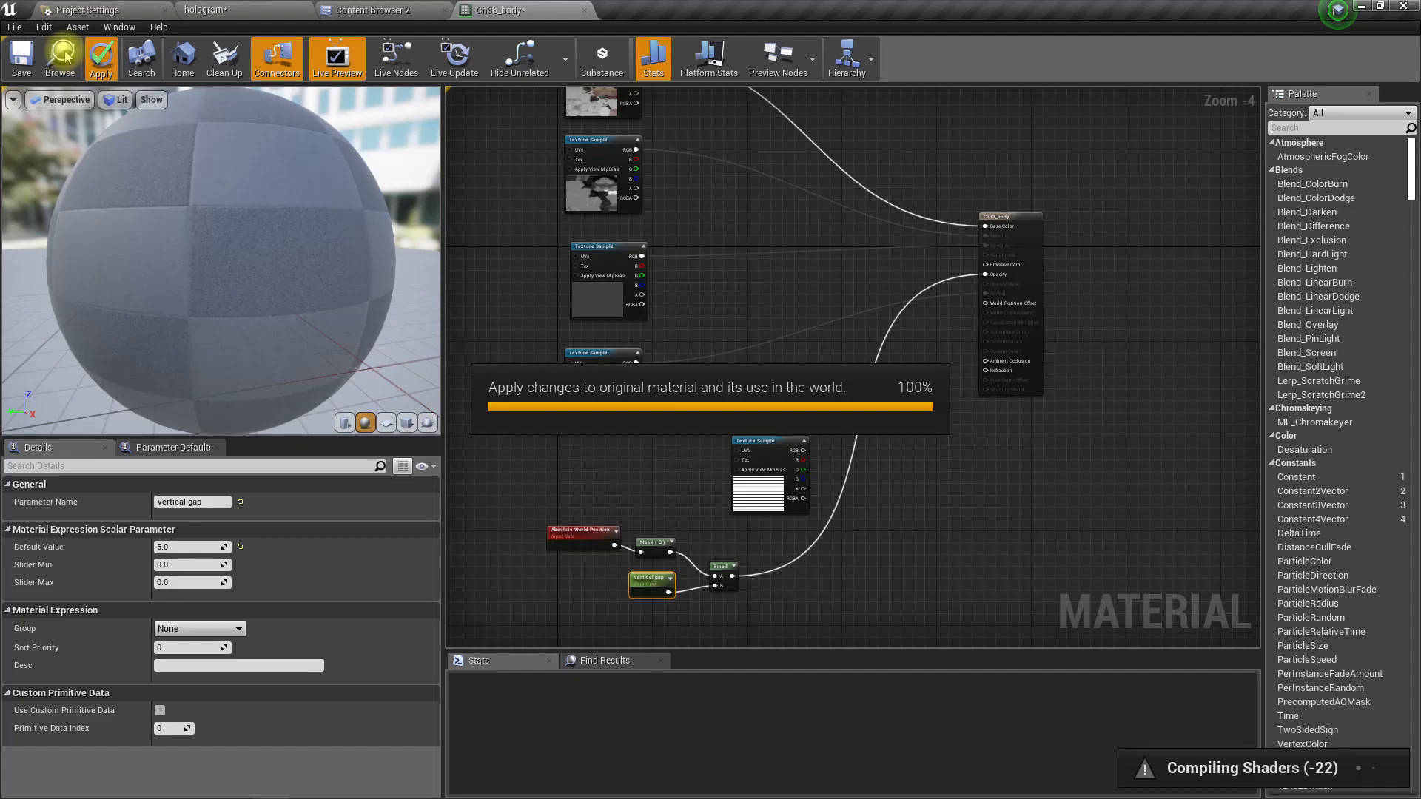
- Create a material instance named Ch38_body_Inst from the Ch38_body material in the Characters folder
click(63, 59)
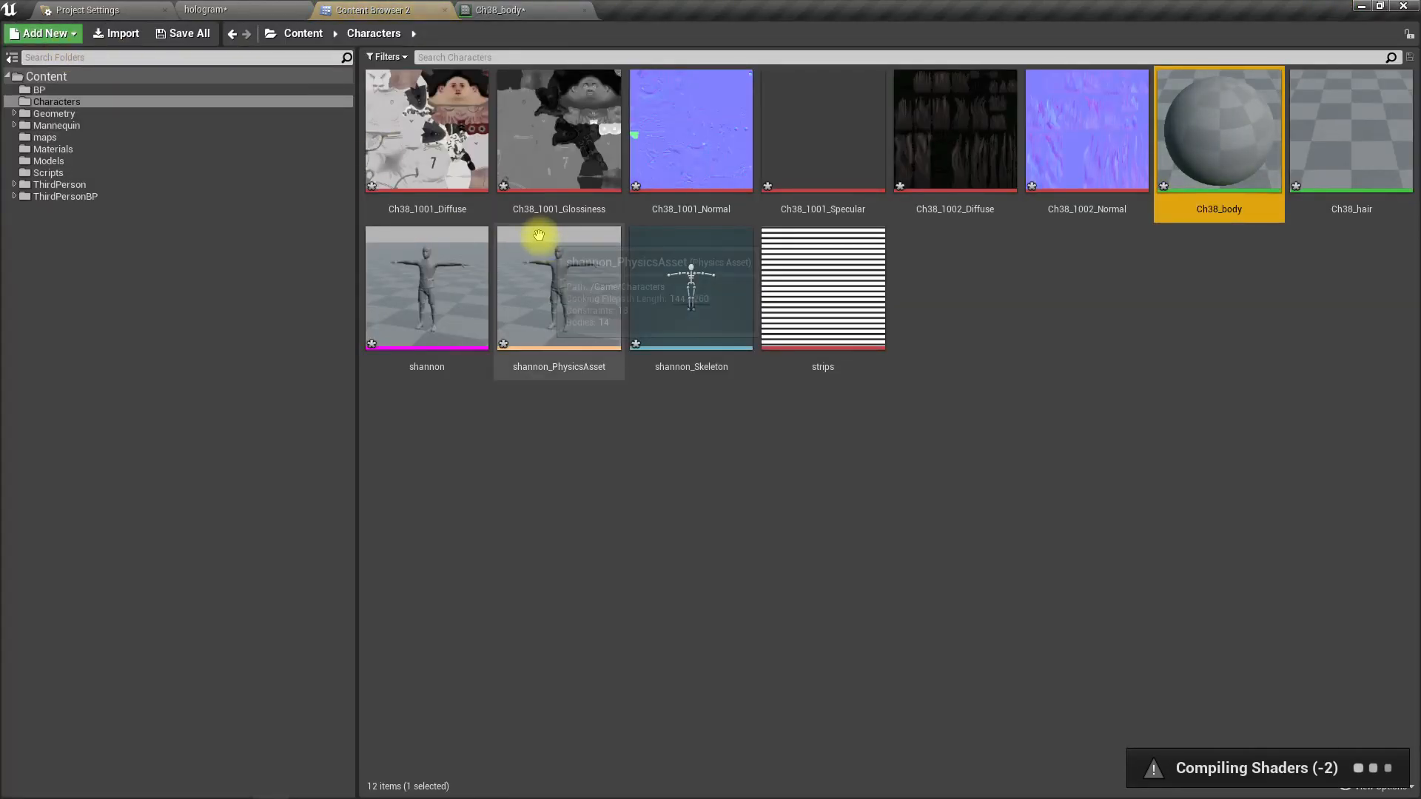
right_click(1182, 164)
click(1229, 169)
key(Return)
- Open the shannon skeletal mesh and assign Ch38_body_Inst to its Element 0 material slot
click(559, 319)
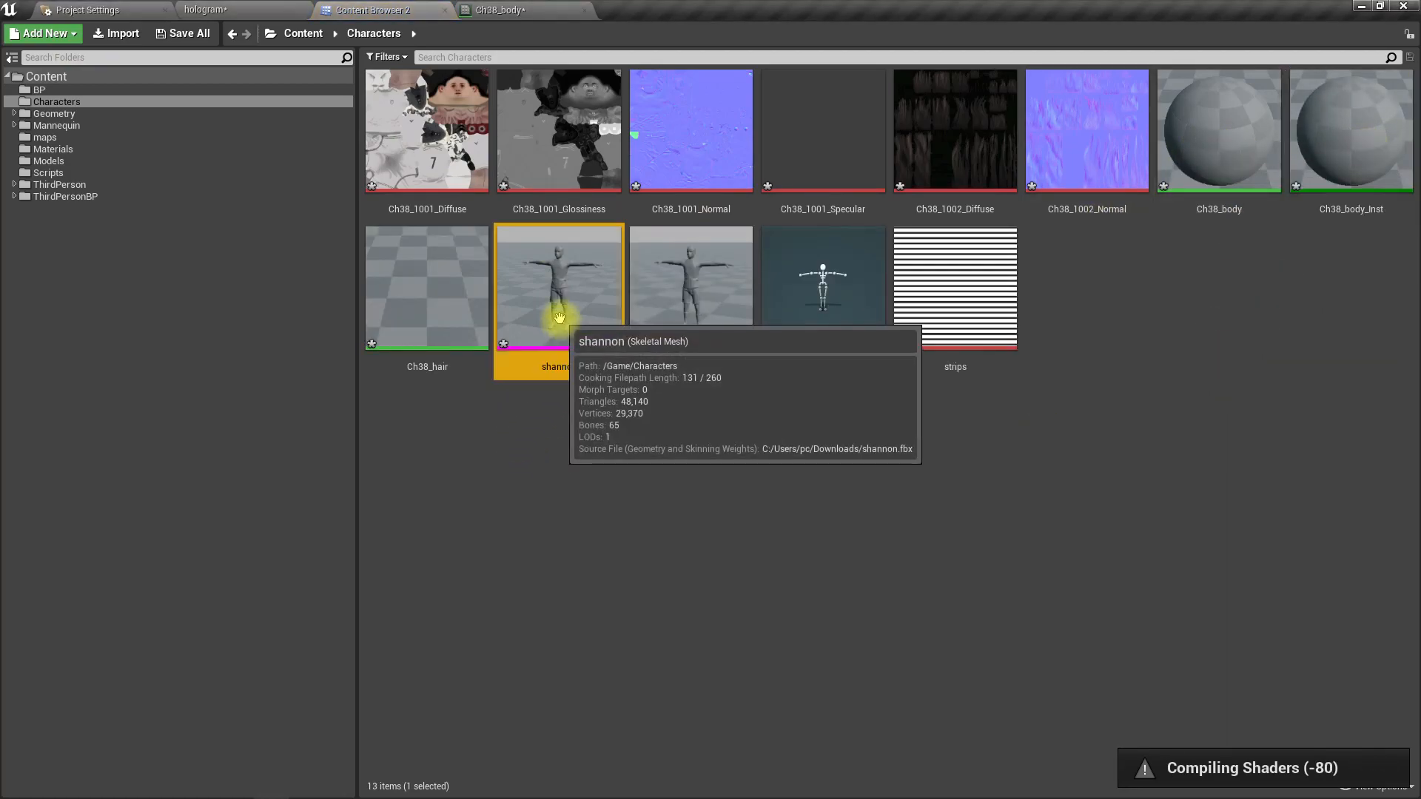
double_click(559, 318)
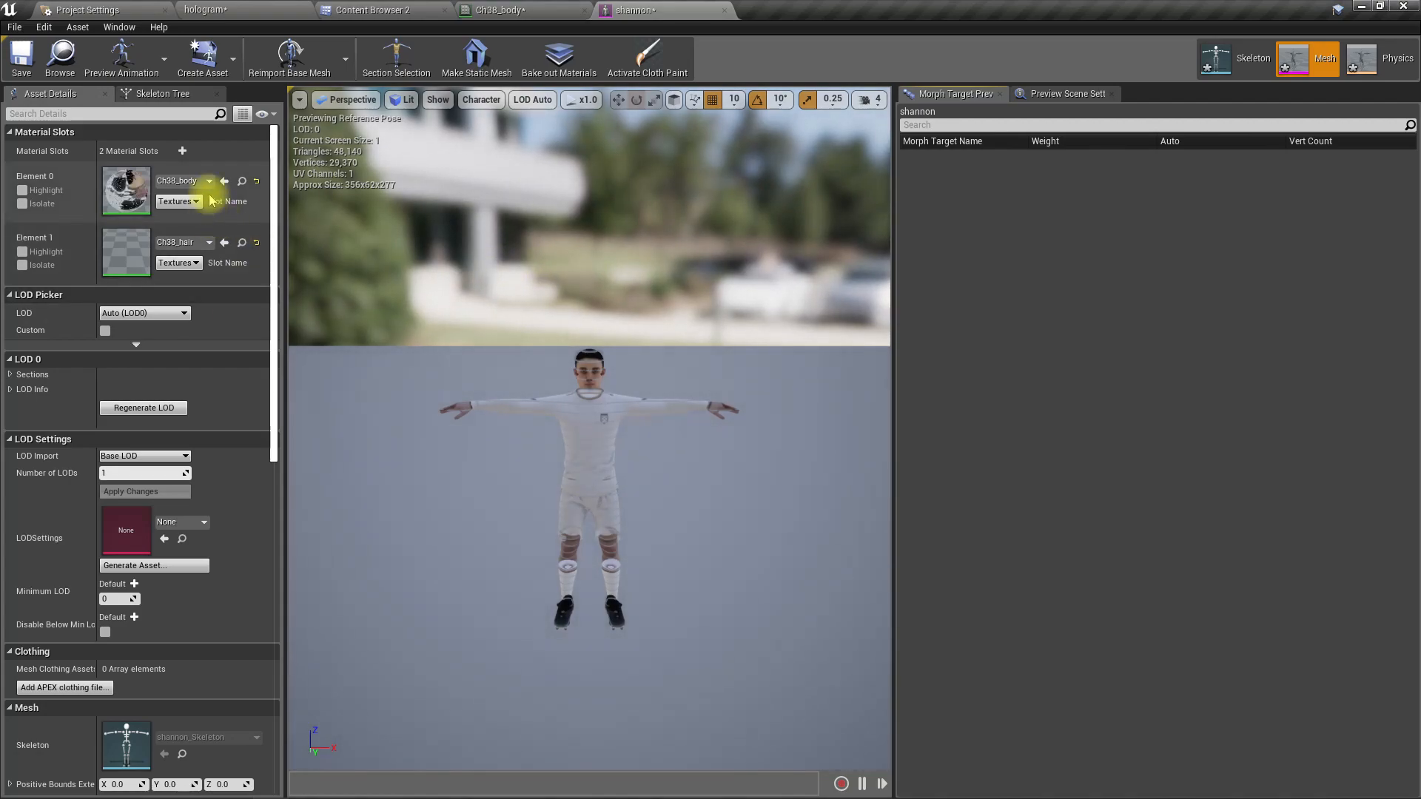
click(191, 181)
click(288, 508)
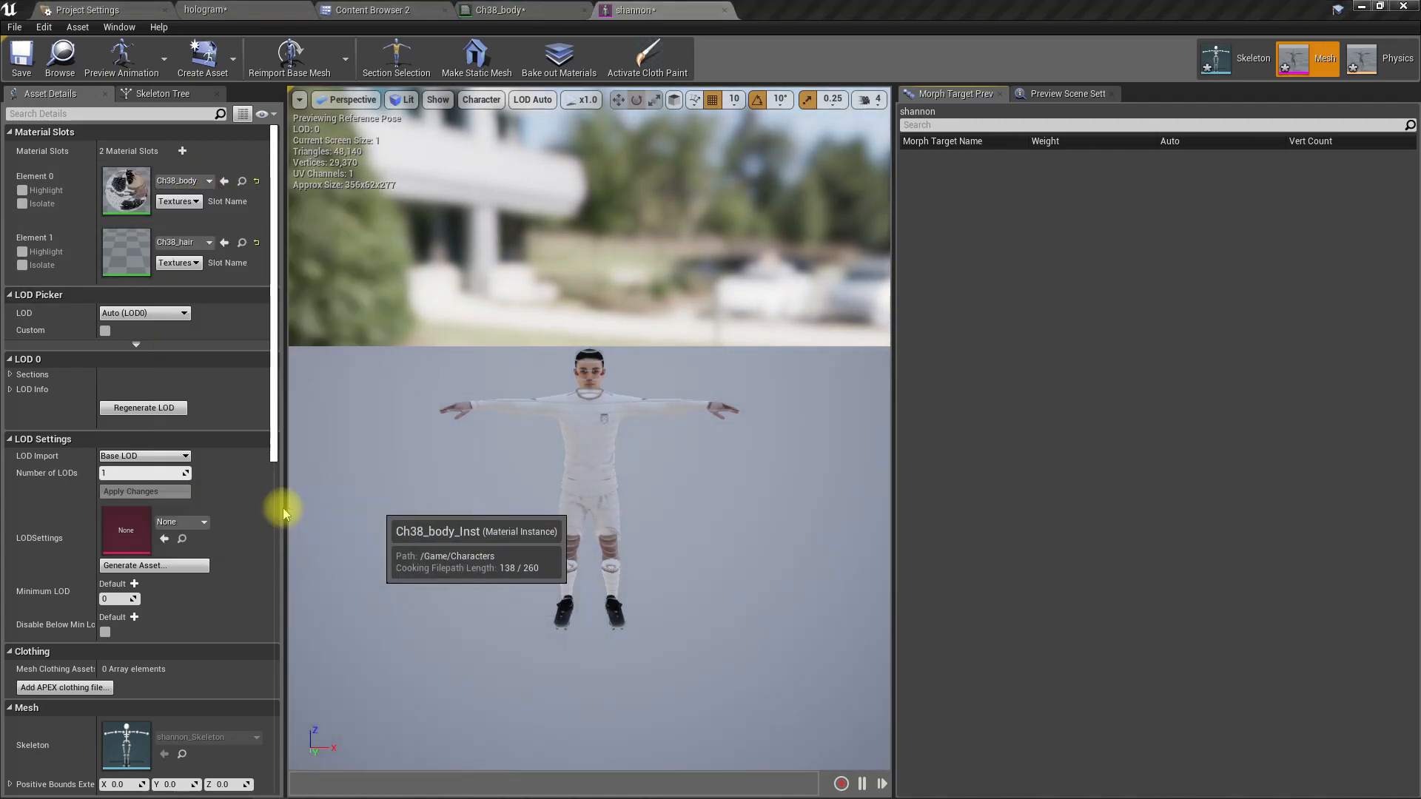
- Enlarge the shannon mesh preview and examine the stripes on the torso, arms and head from several sides
scroll(596, 440, up, 4)
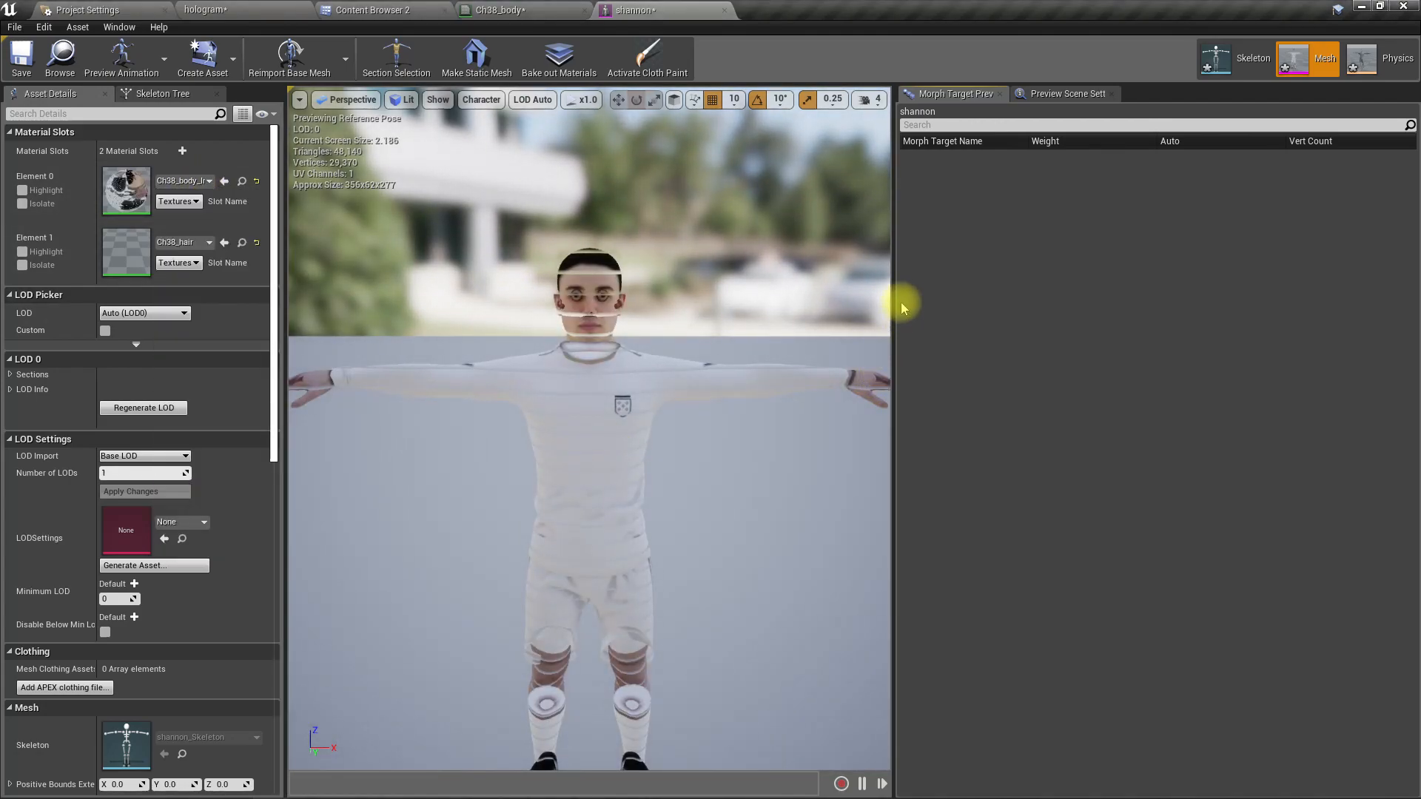
drag(893, 299, 983, 287)
drag(574, 488, 504, 307)
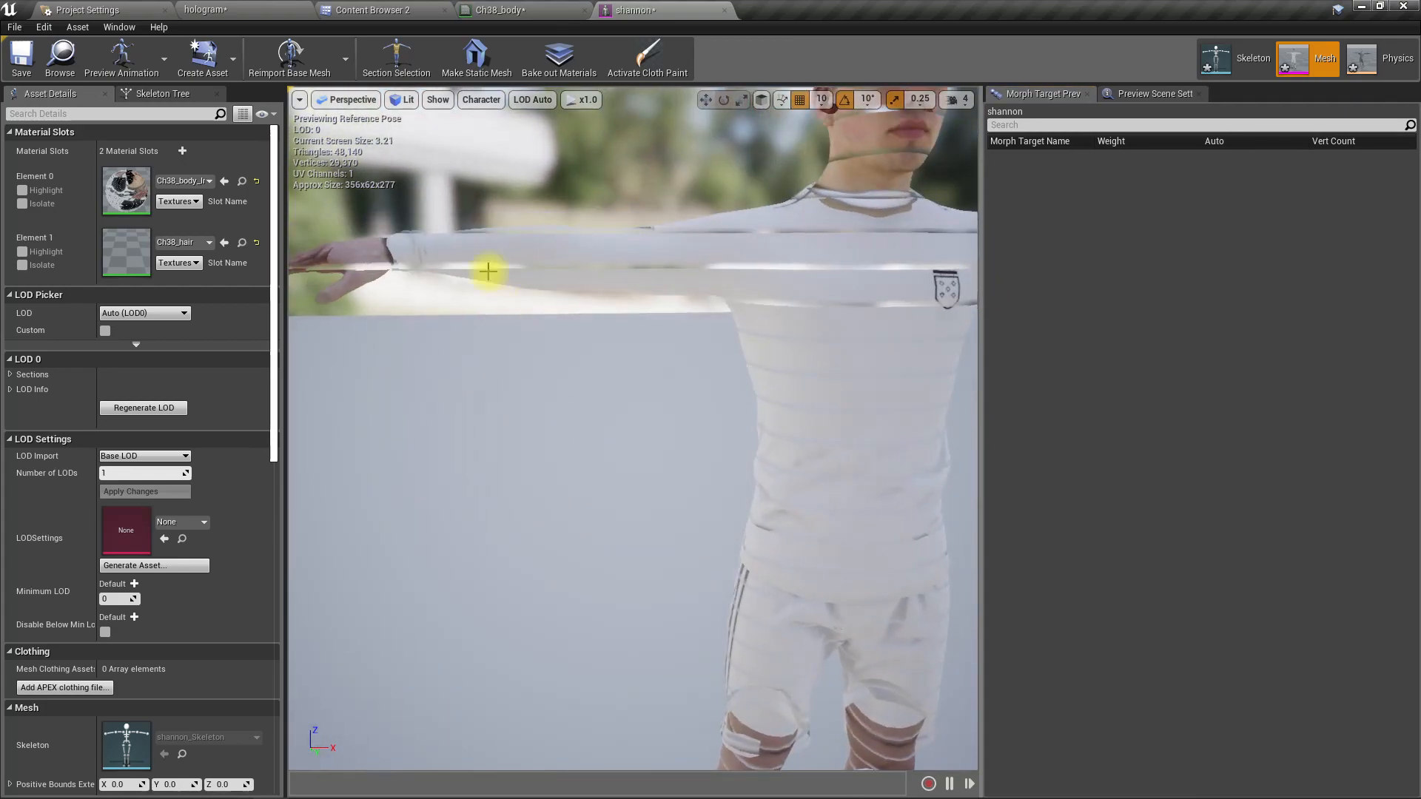
right_drag(675, 325, 710, 238)
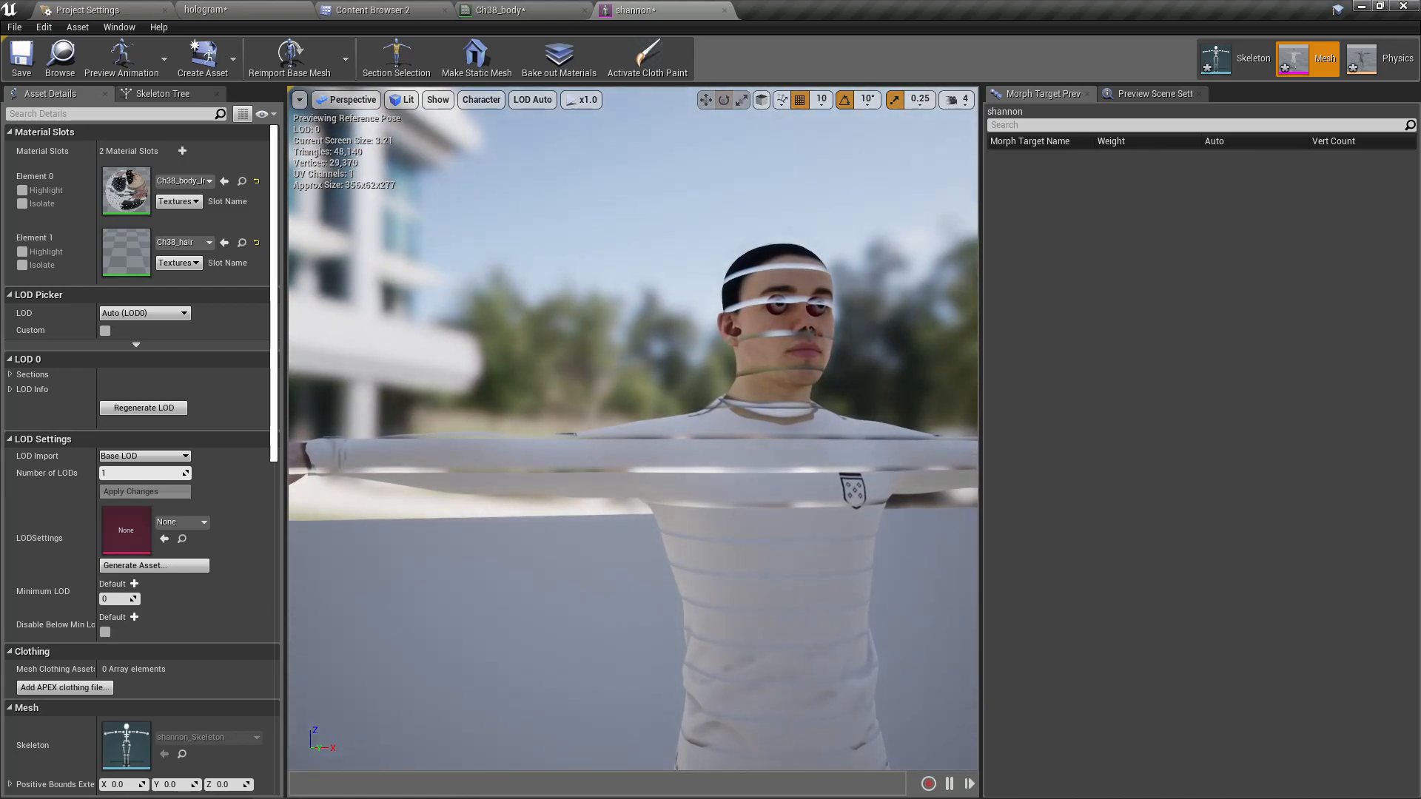
right_drag(630, 296, 832, 342)
key(a)
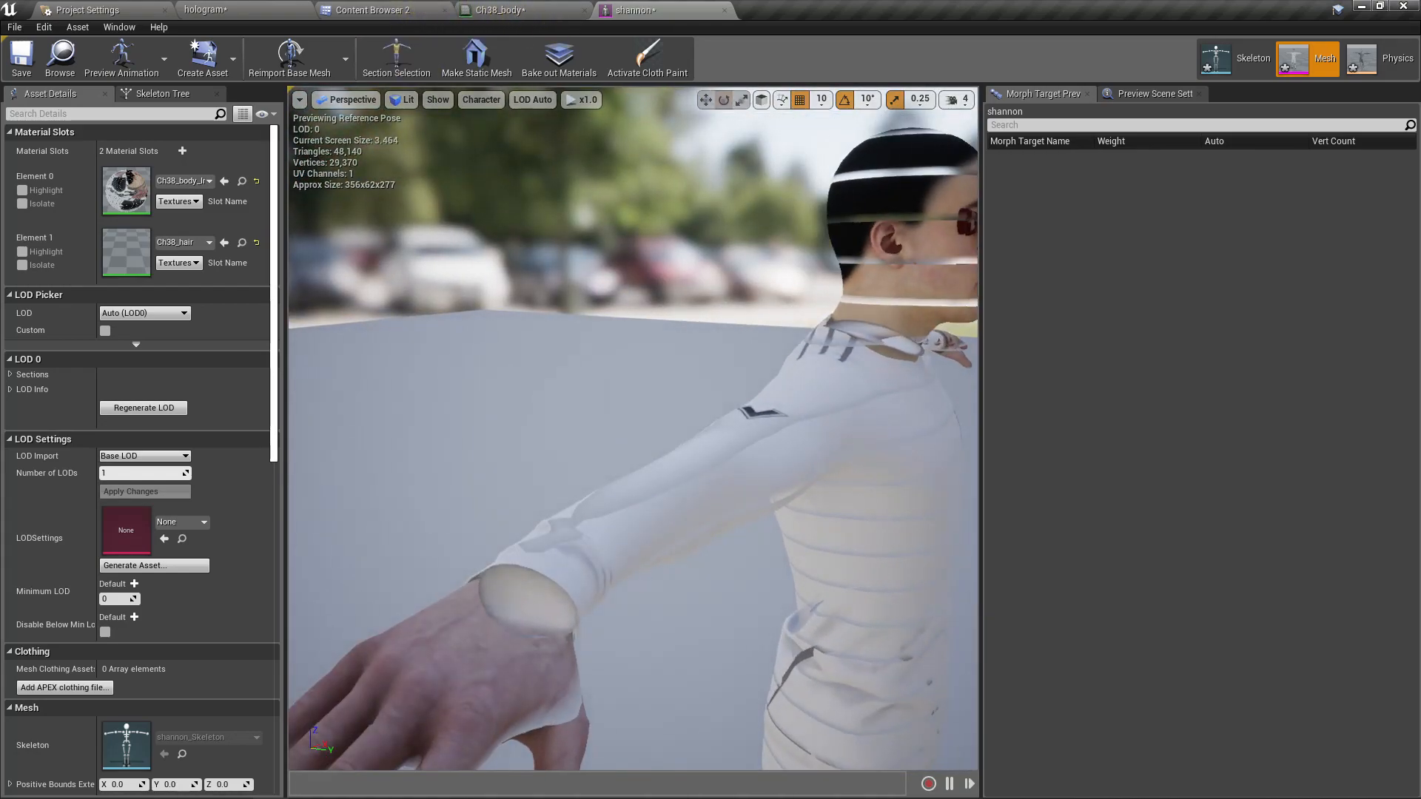
key(d)
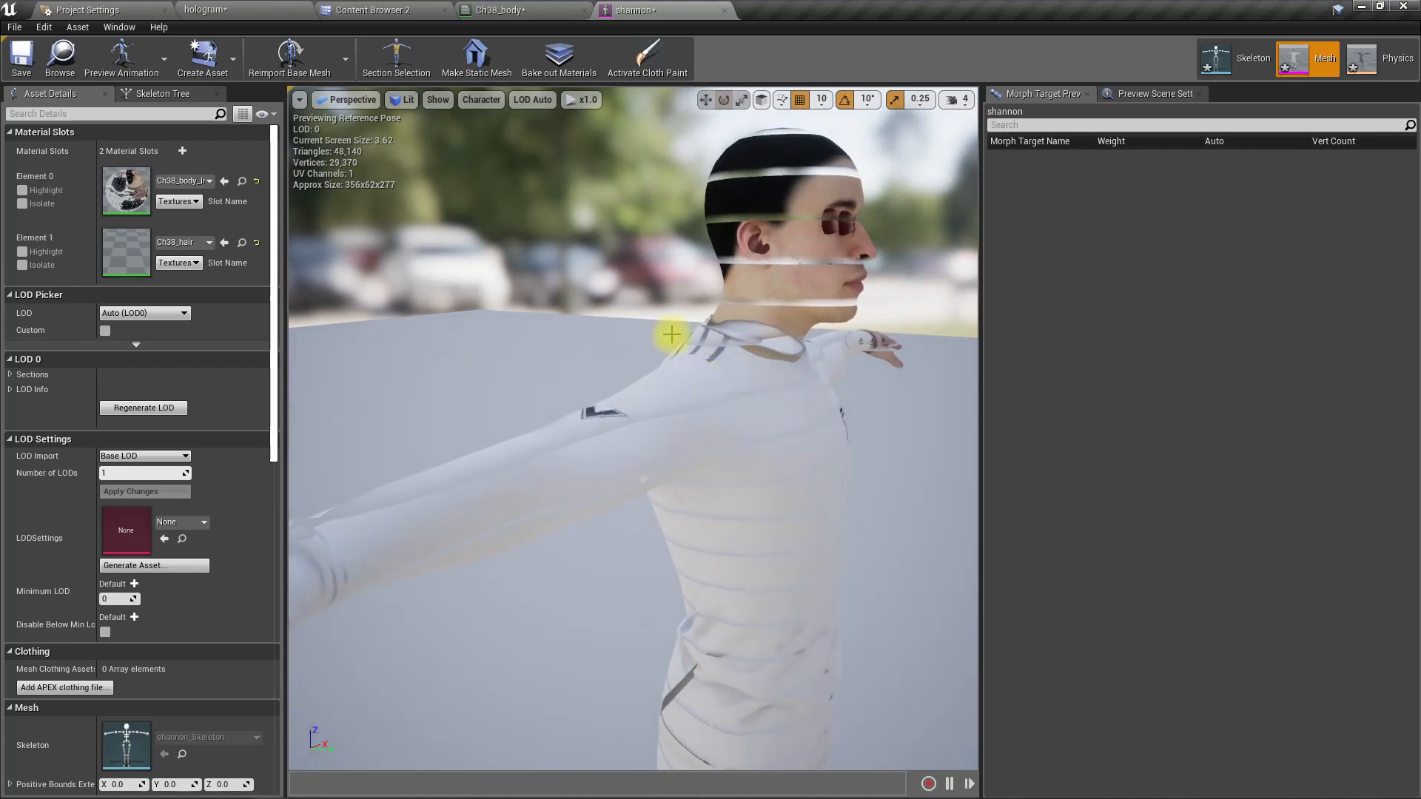
- Examine the world-position stripes on the shannon character's head and shoulders up close in the hologram level
click(485, 9)
click(222, 10)
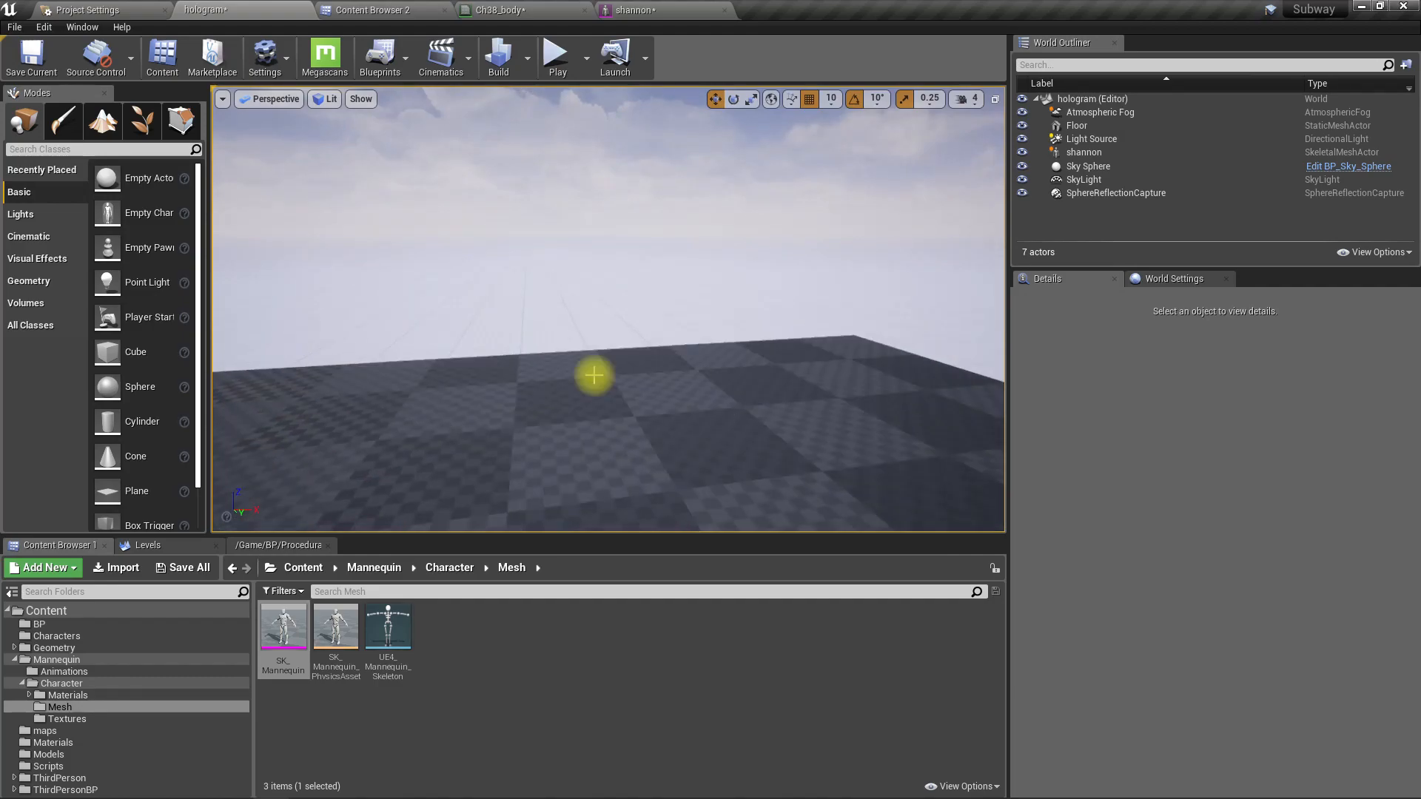
key(d)
mouse_move(595, 376)
right_down()
mouse_move(563, 376)
mouse_move(621, 380)
mouse_move(581, 376)
right_up()
key(d)
key(q)
key(a)
key(e)
key(d)
key(e)
key(a)
key(a)
key(a)
key(d)
key(d)
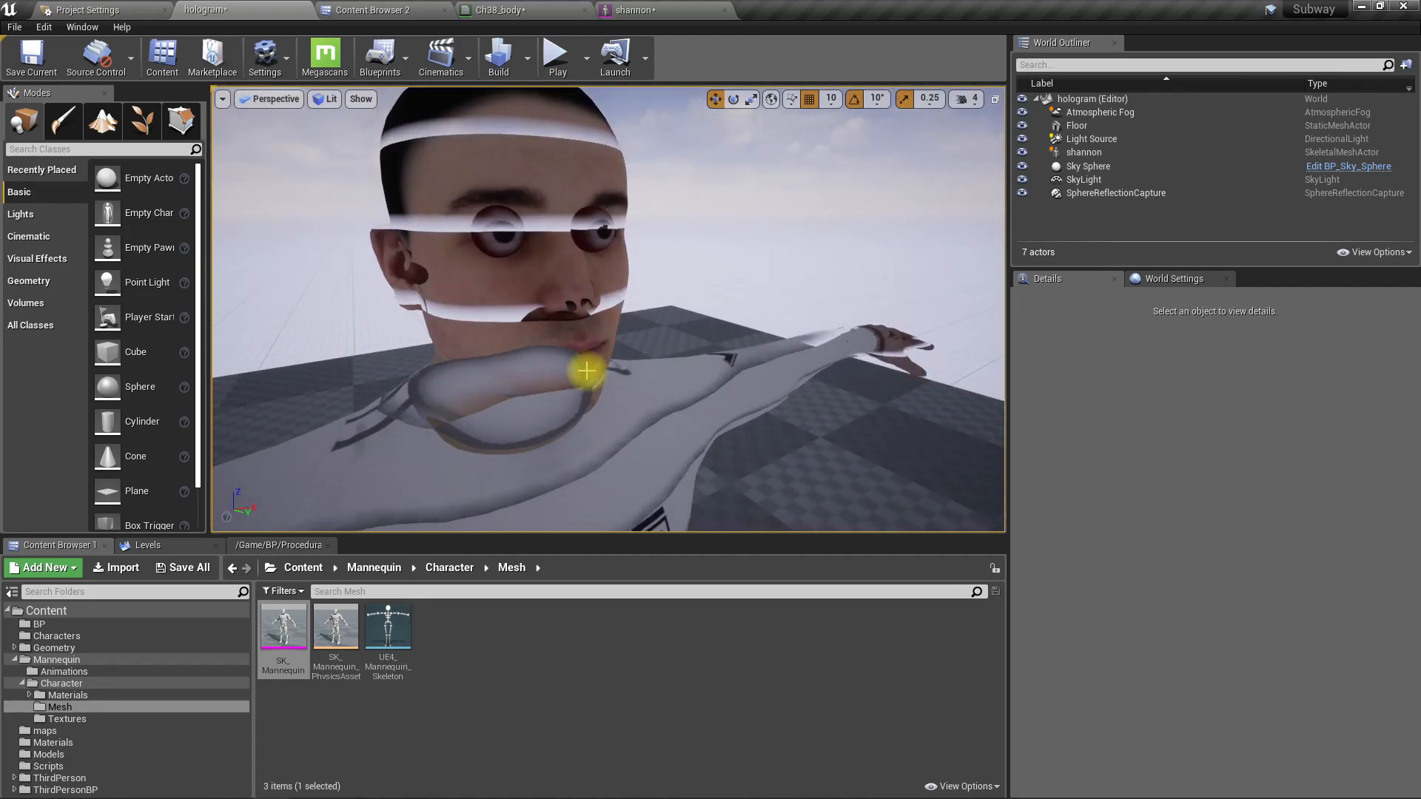
mouse_move(582, 376)
right_down()
mouse_move(549, 367)
mouse_move(584, 369)
right_up()
key(d)
key(a)
key(a)
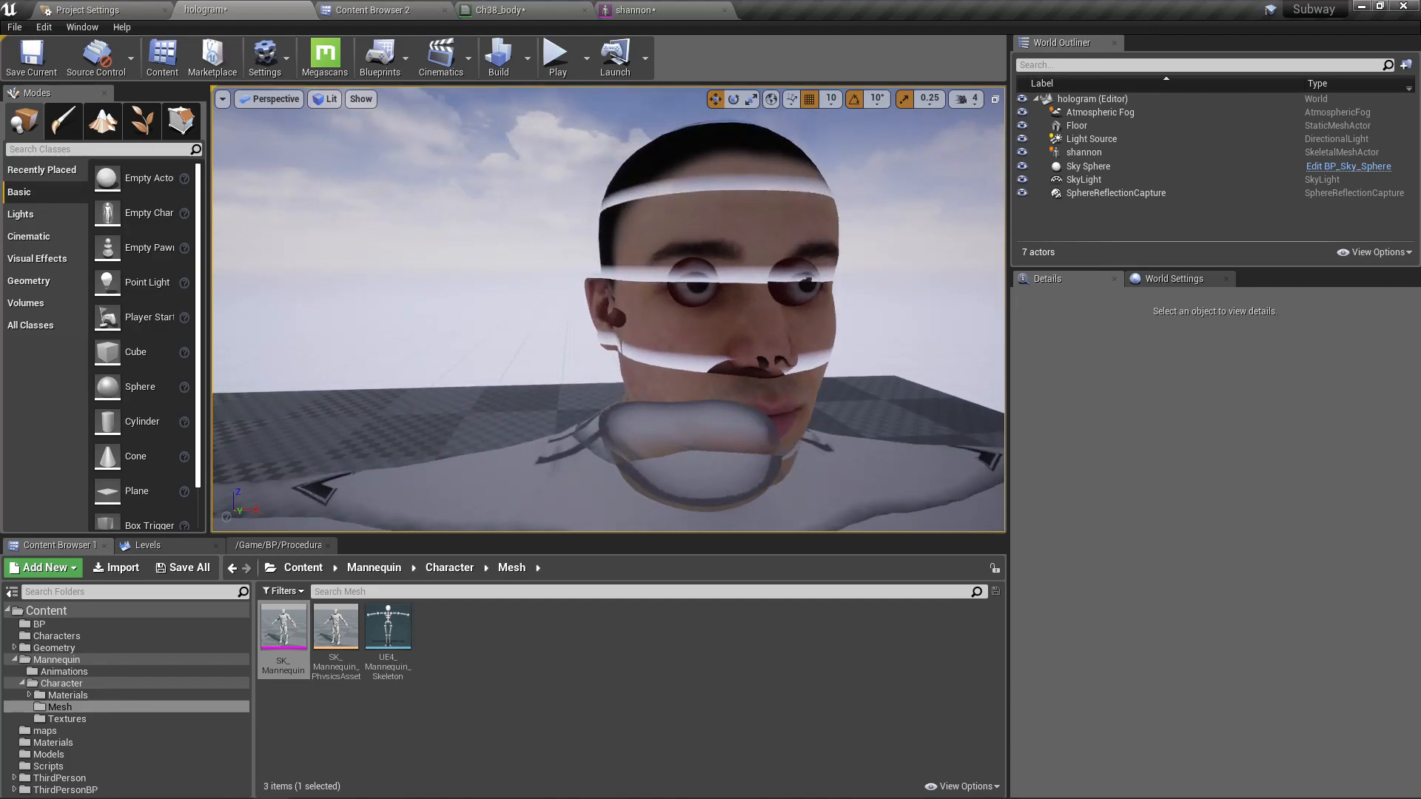
- Try the Opaque blend mode on Ch38_body, check the character in the level, and restore the Translucent blend mode
click(510, 7)
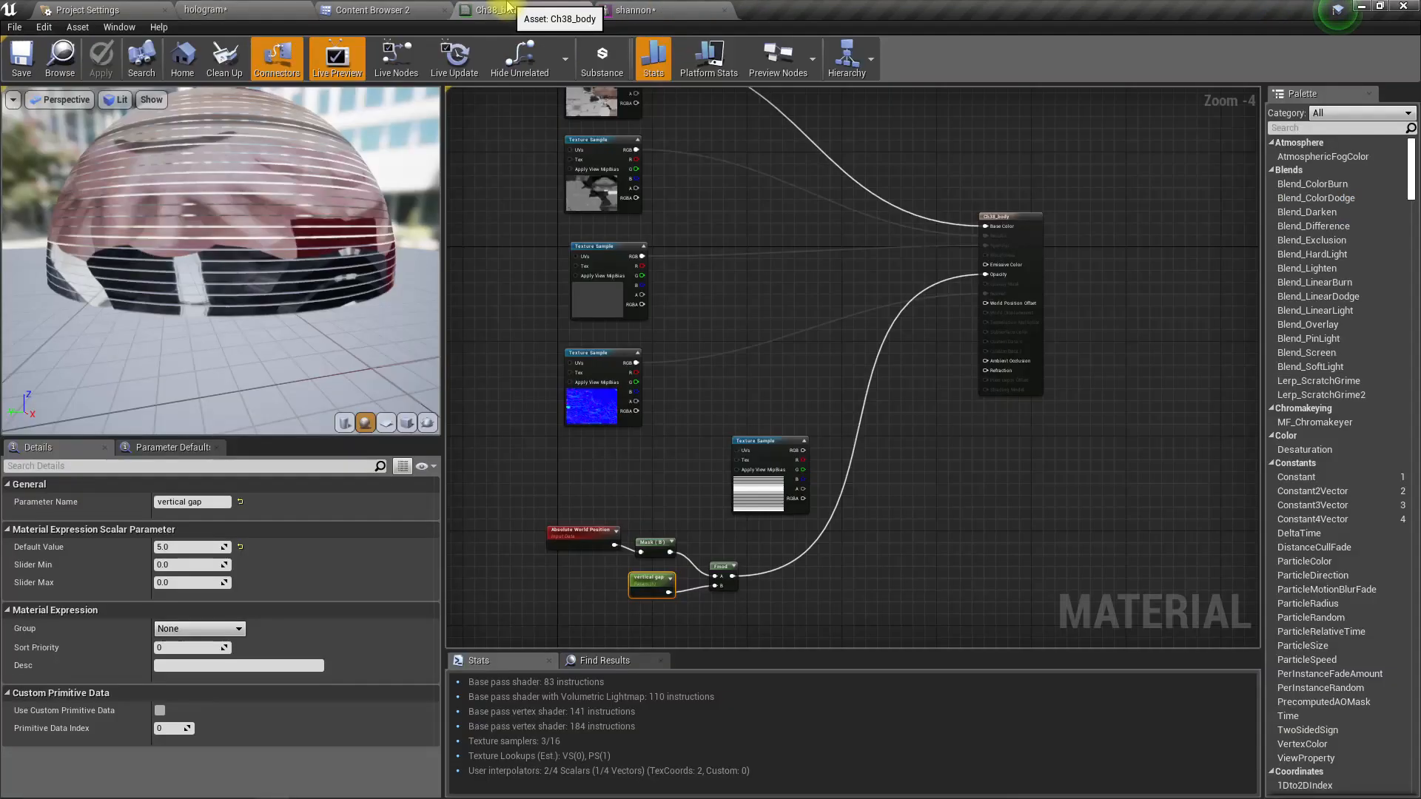
click(851, 305)
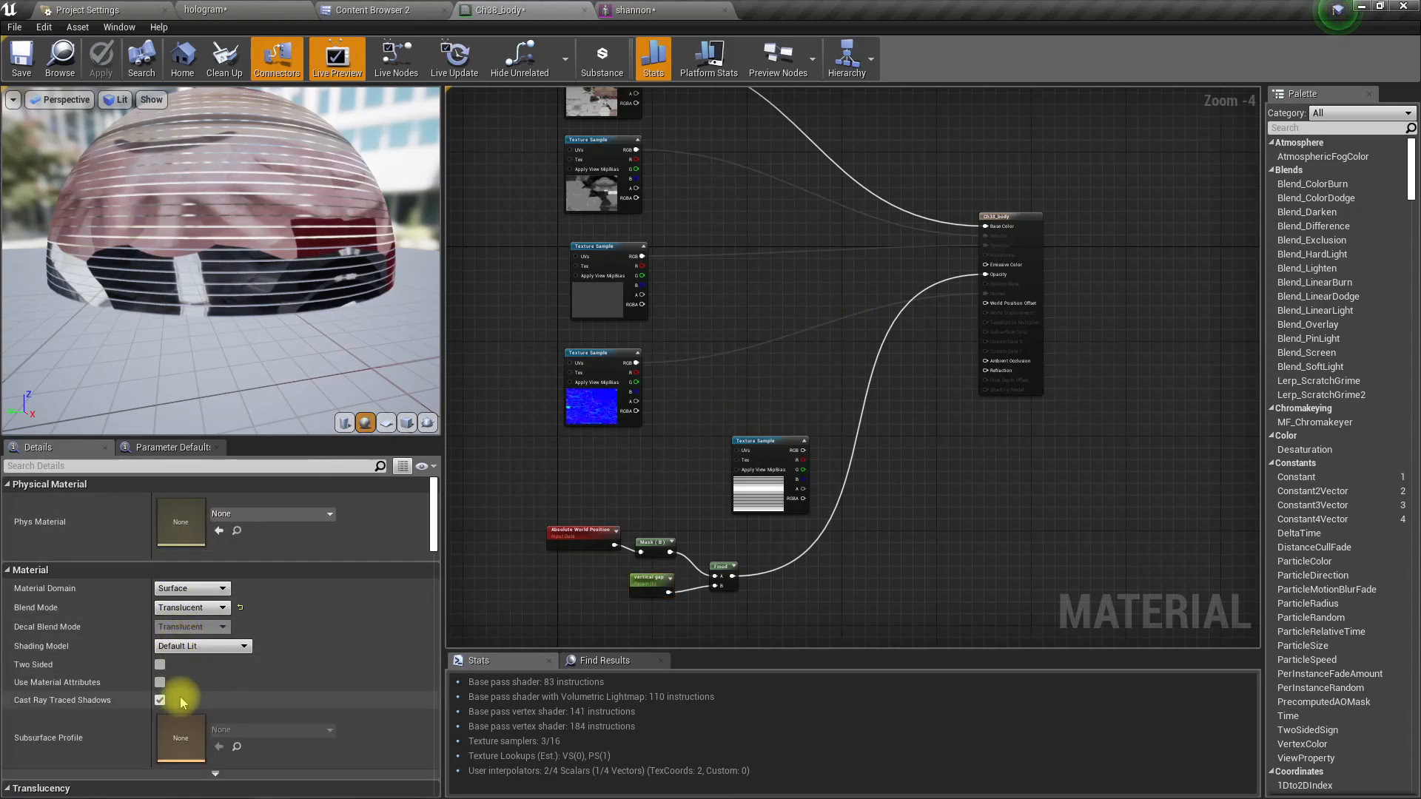
click(191, 607)
click(178, 621)
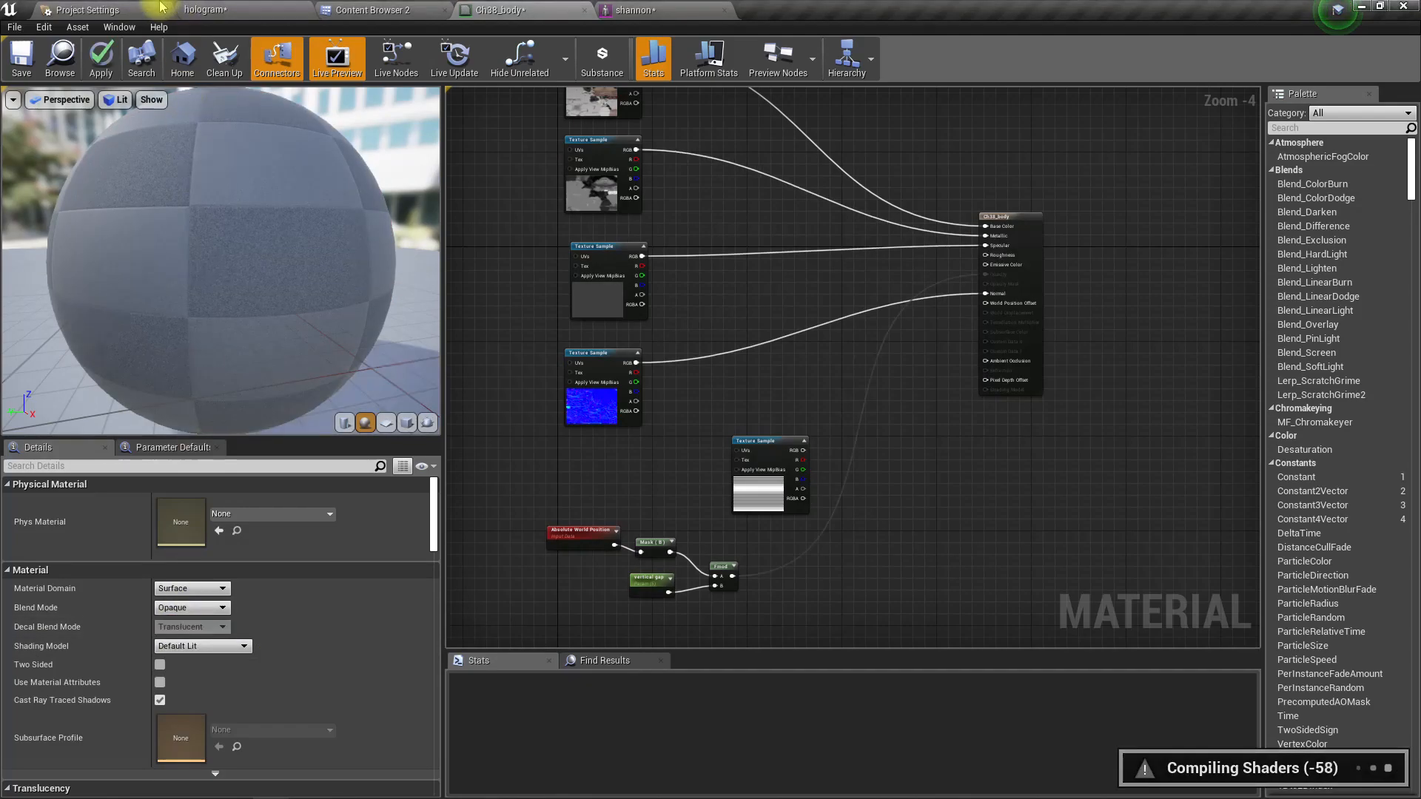
click(99, 59)
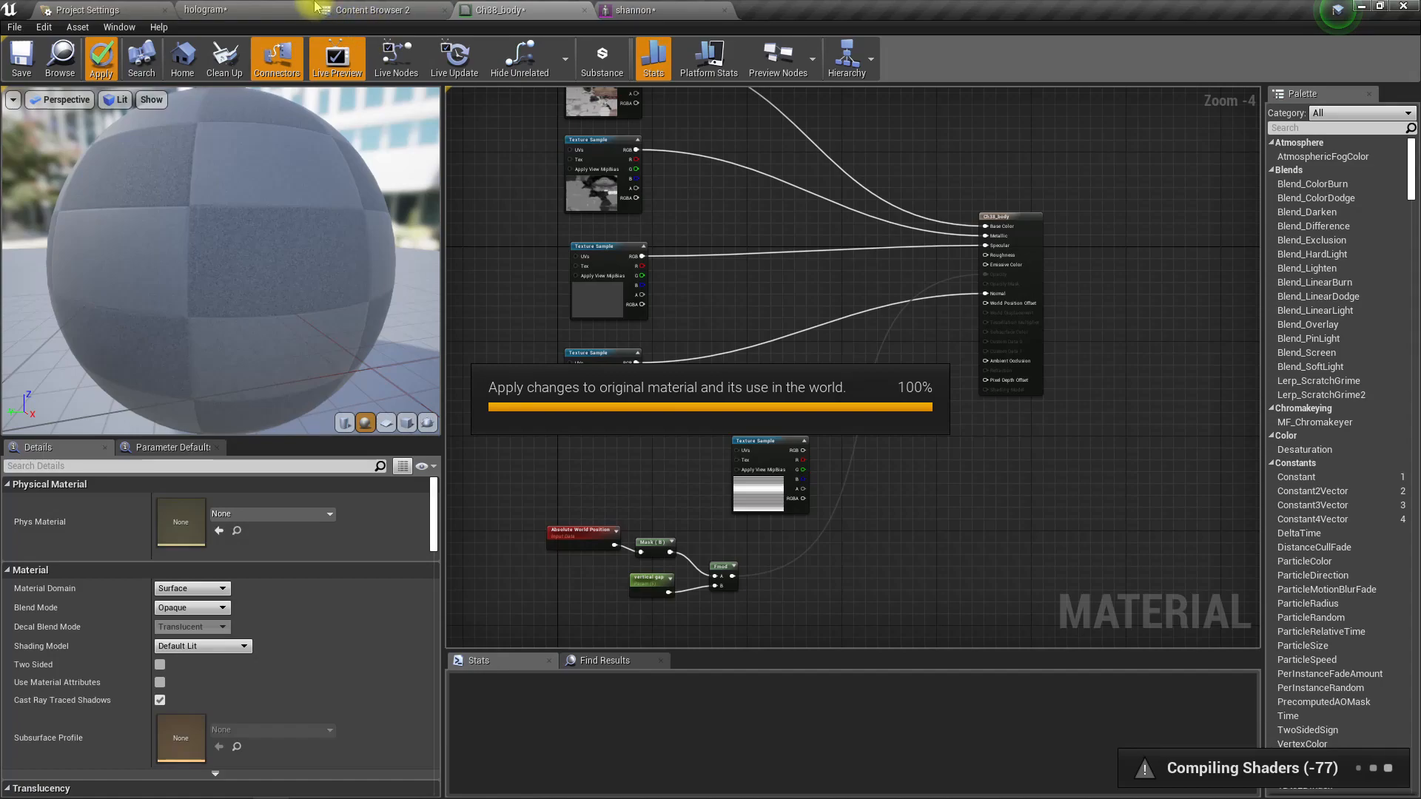
click(265, 6)
mouse_move(657, 349)
right_down()
mouse_move(866, 350)
mouse_move(616, 331)
mouse_move(710, 346)
mouse_move(631, 343)
right_up()
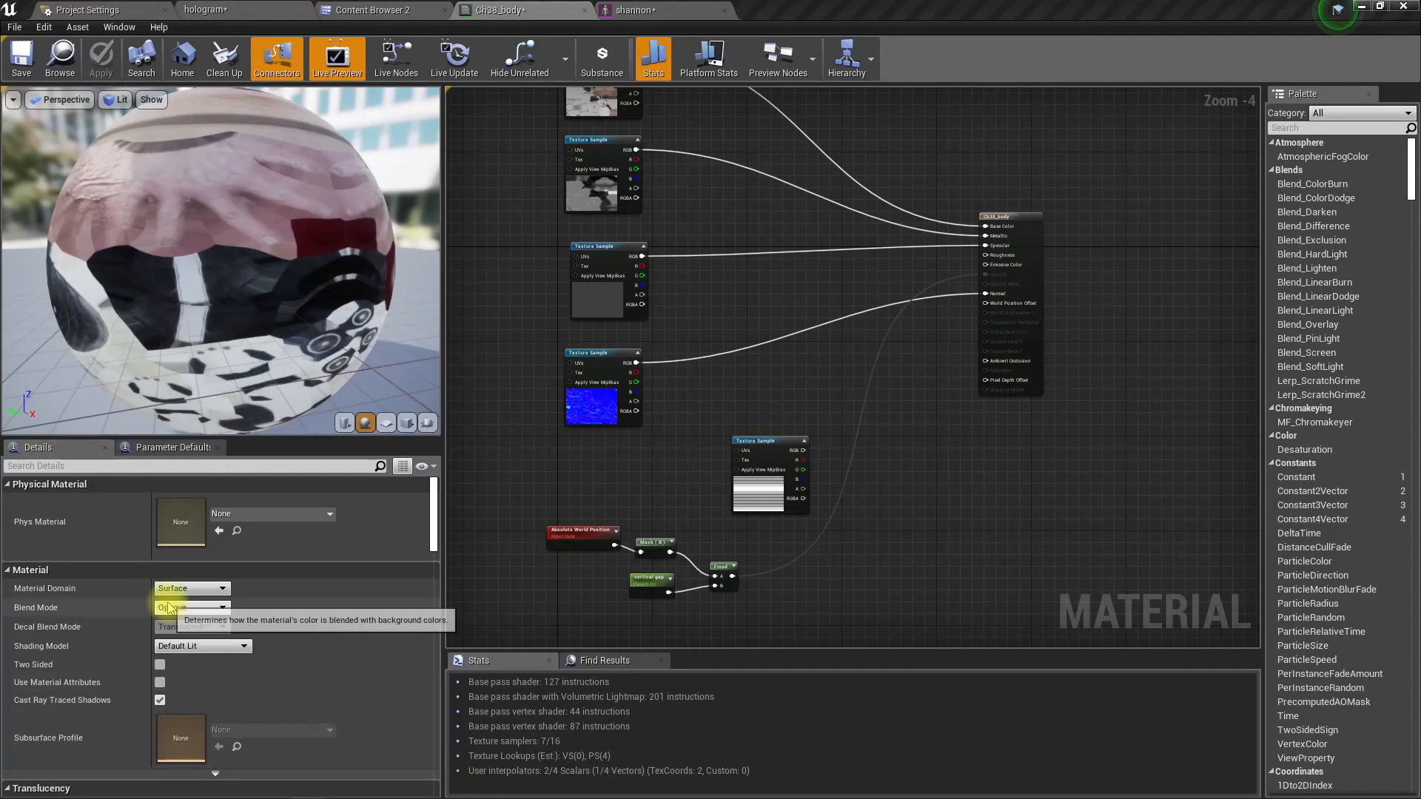
click(170, 608)
click(176, 639)
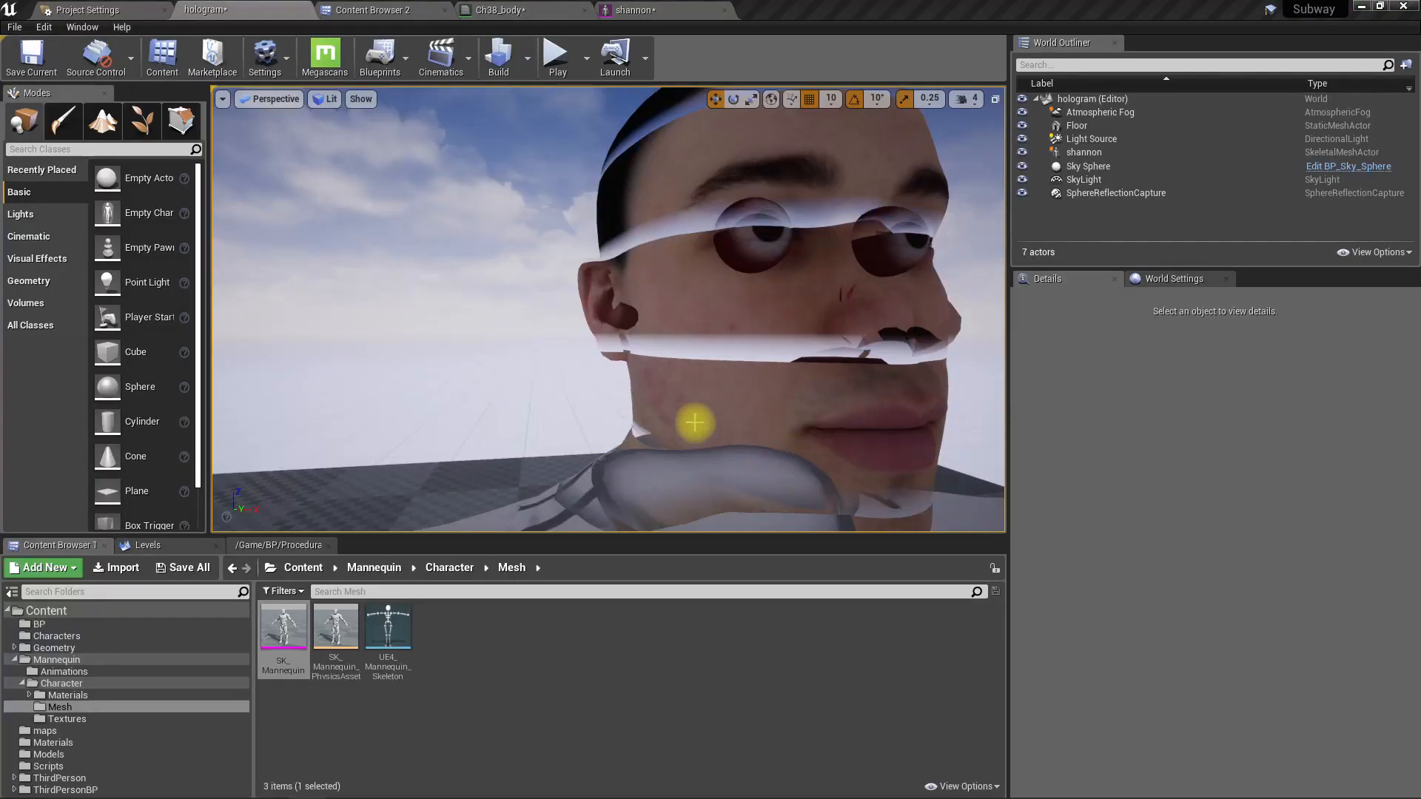
- Examine how the translucent stripes run over the character's body and legs in the hologram level
scroll(609, 310, down, 5)
right_drag(608, 310, 608, 400)
right_drag(764, 361, 807, 275)
key(w)
key(s)
key(w)
key(a)
scroll(769, 362, down, 5)
key(s)
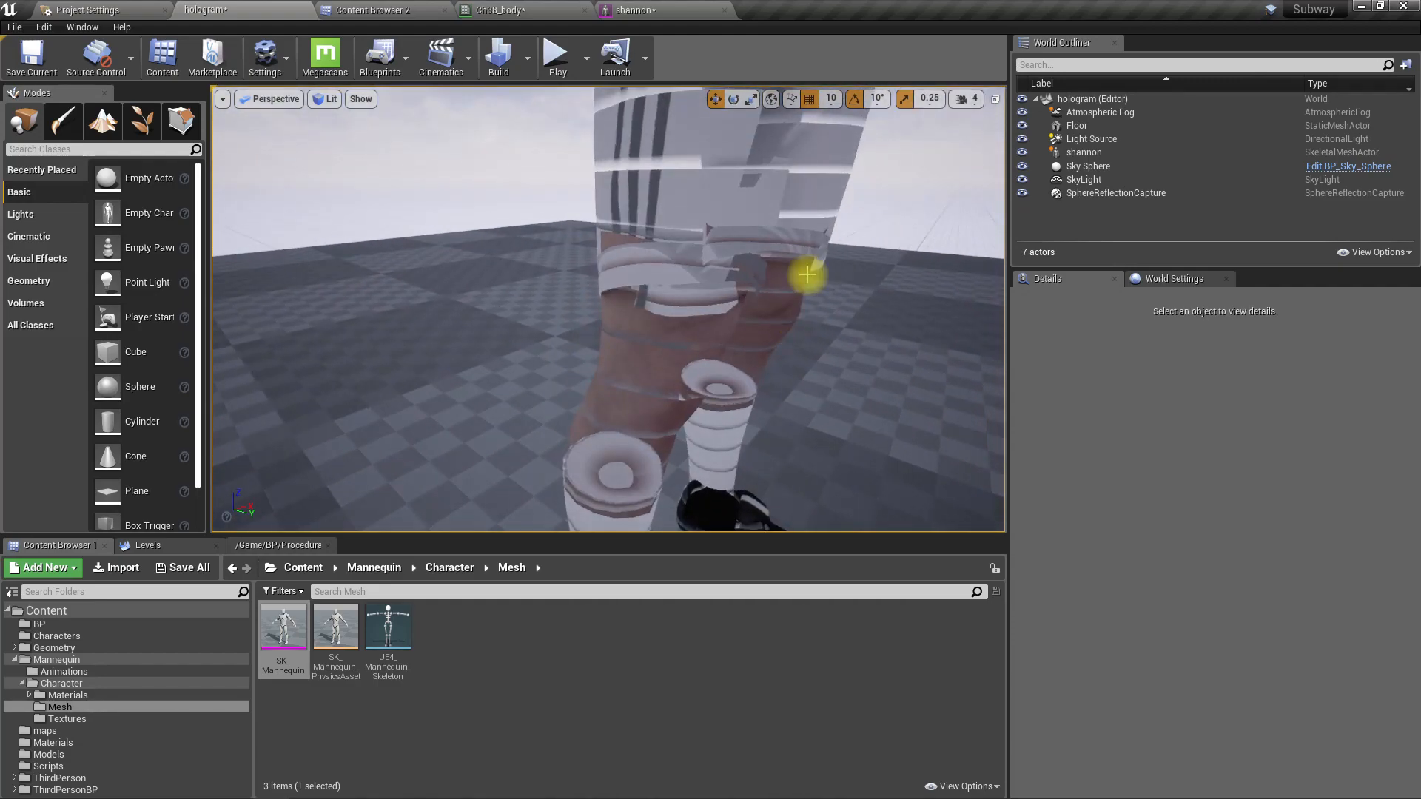
- Open Ch38_body_Inst from the shannon mesh's Element 0 slot and widen its preview area
click(621, 12)
double_click(126, 194)
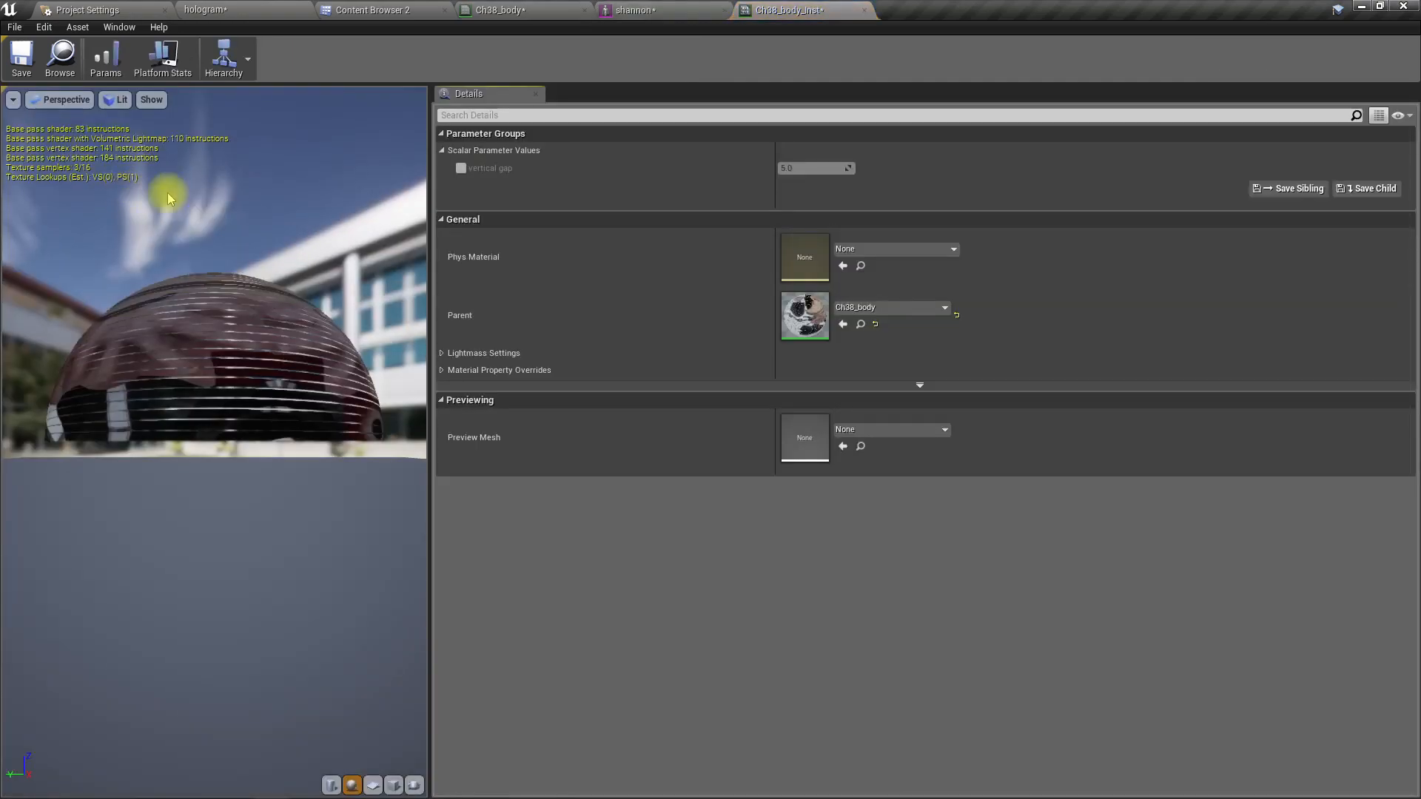
drag(341, 692, 346, 736)
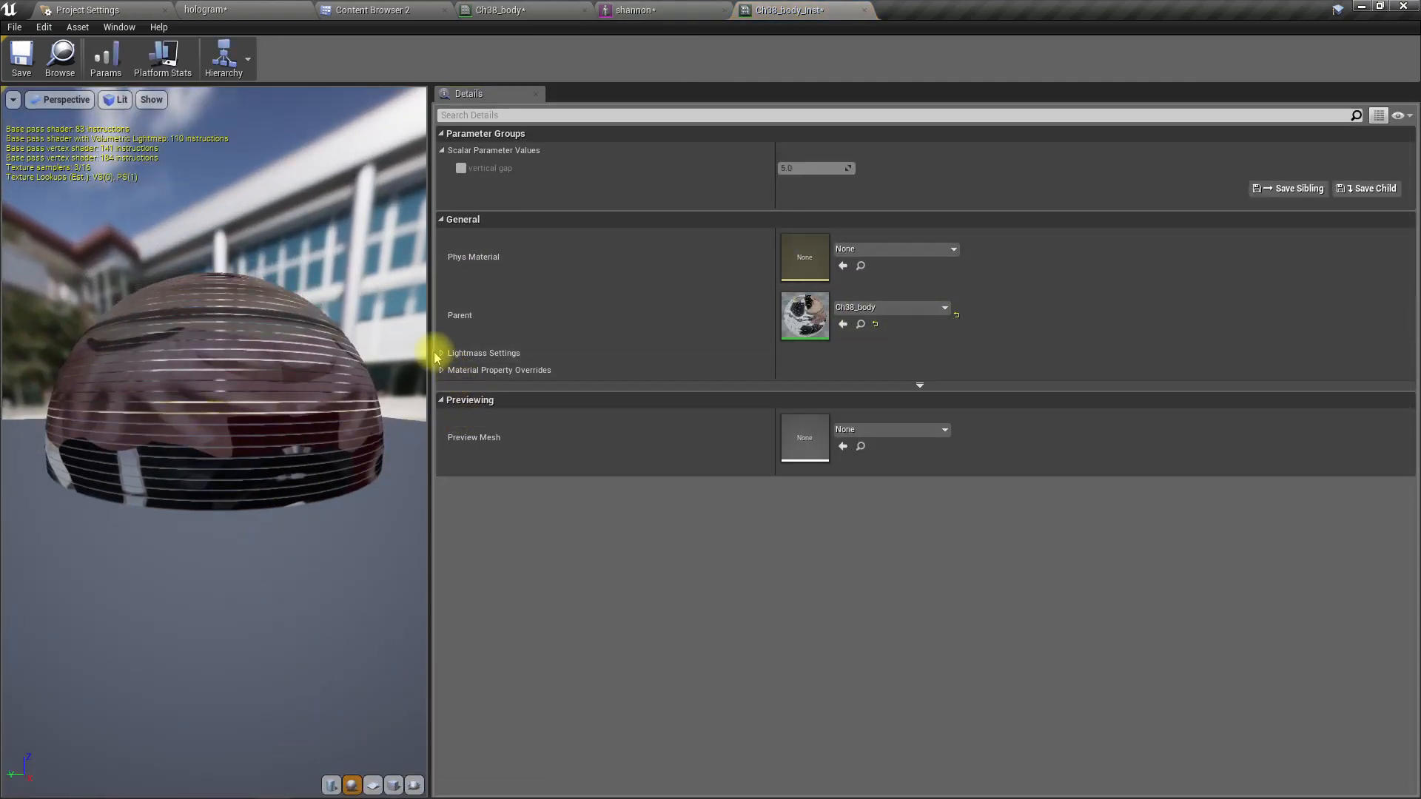
drag(431, 352, 542, 370)
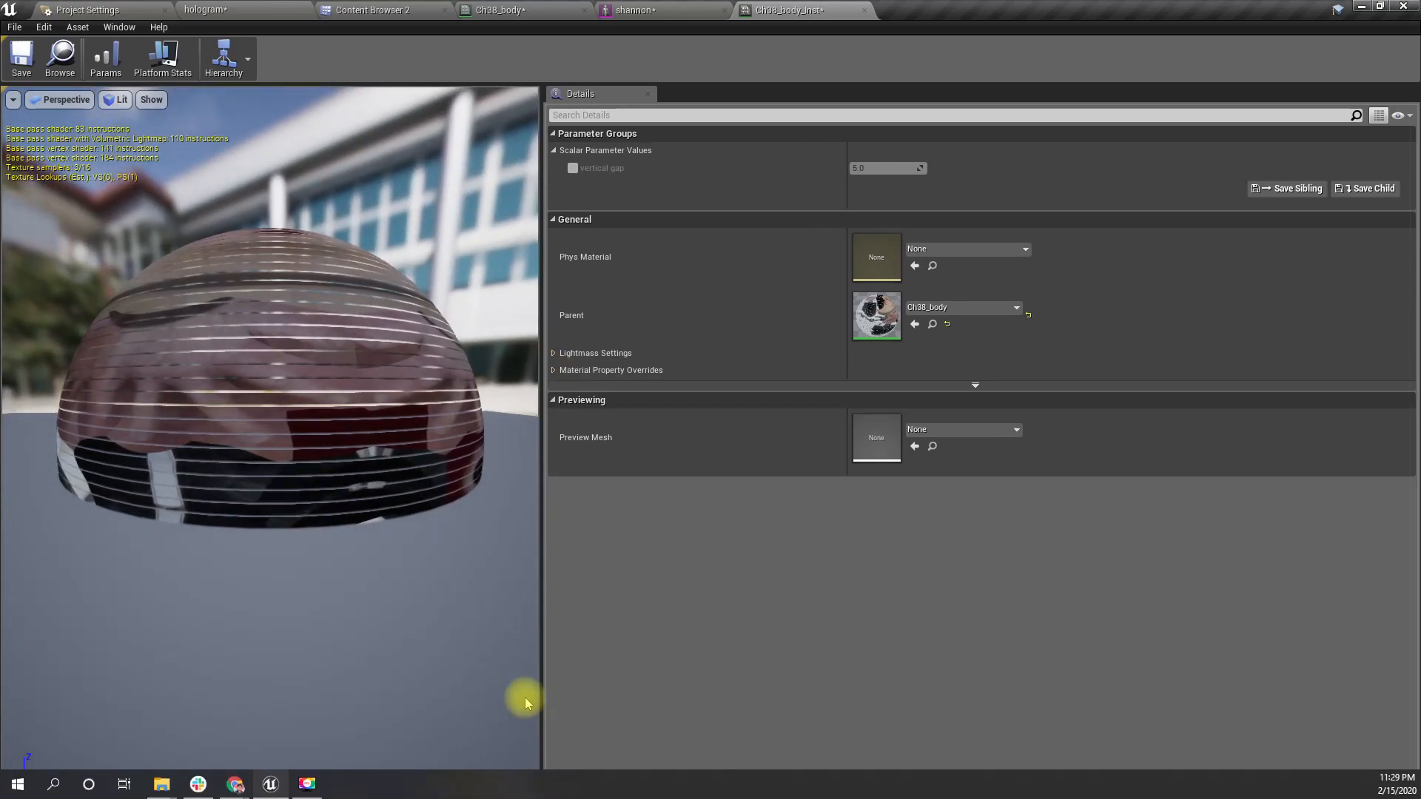
- Use the shannon skeletal mesh as the preview mesh for Ch38_body_Inst
click(400, 9)
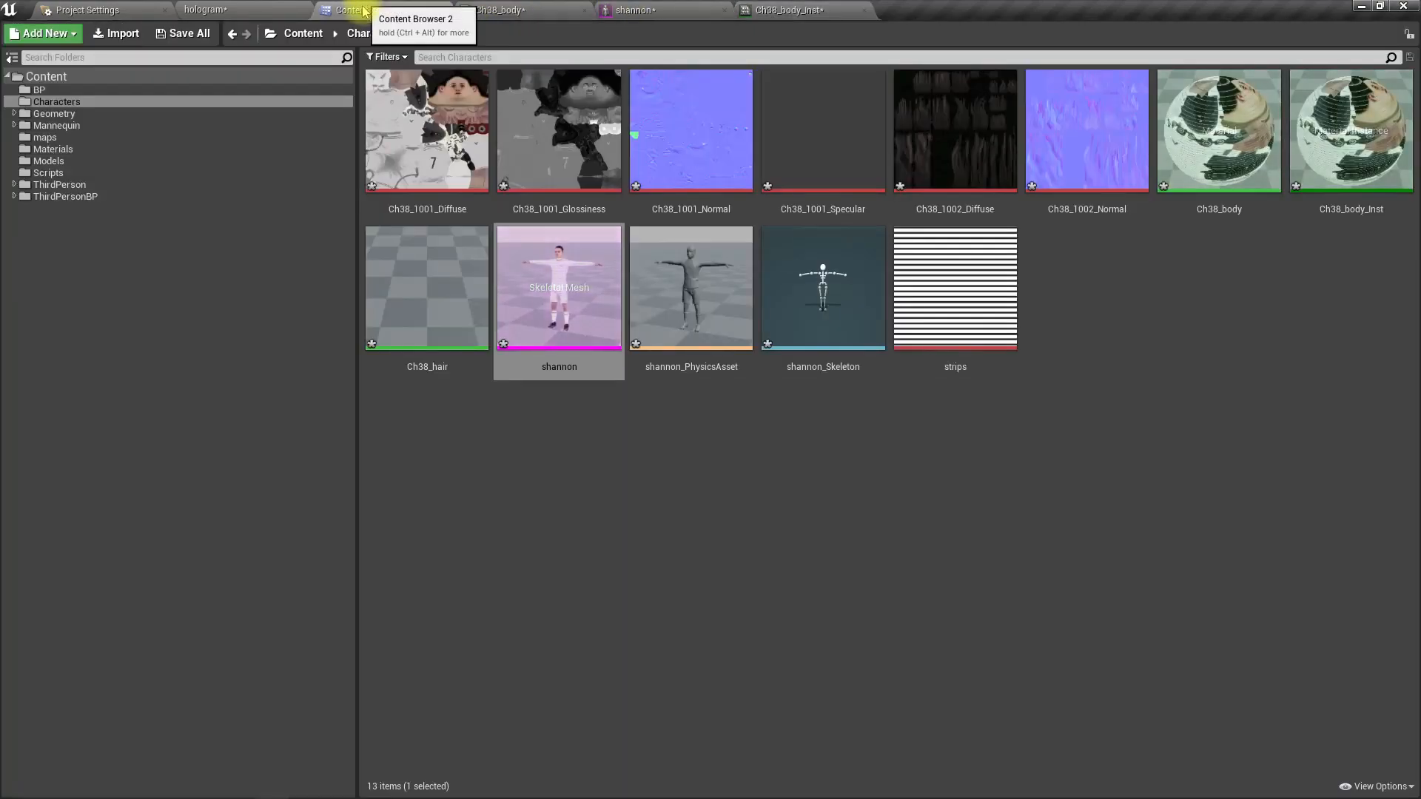
click(592, 277)
click(688, 9)
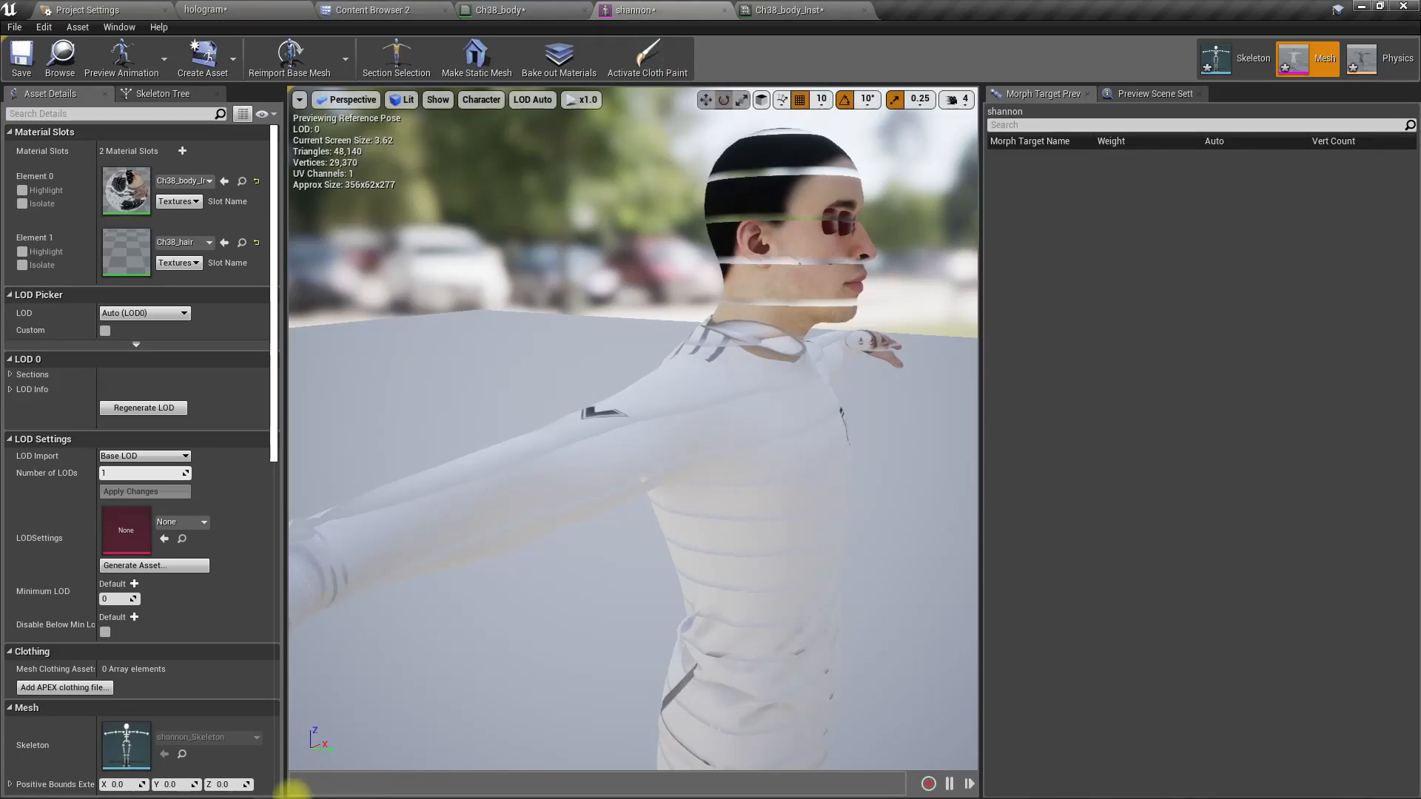
click(781, 10)
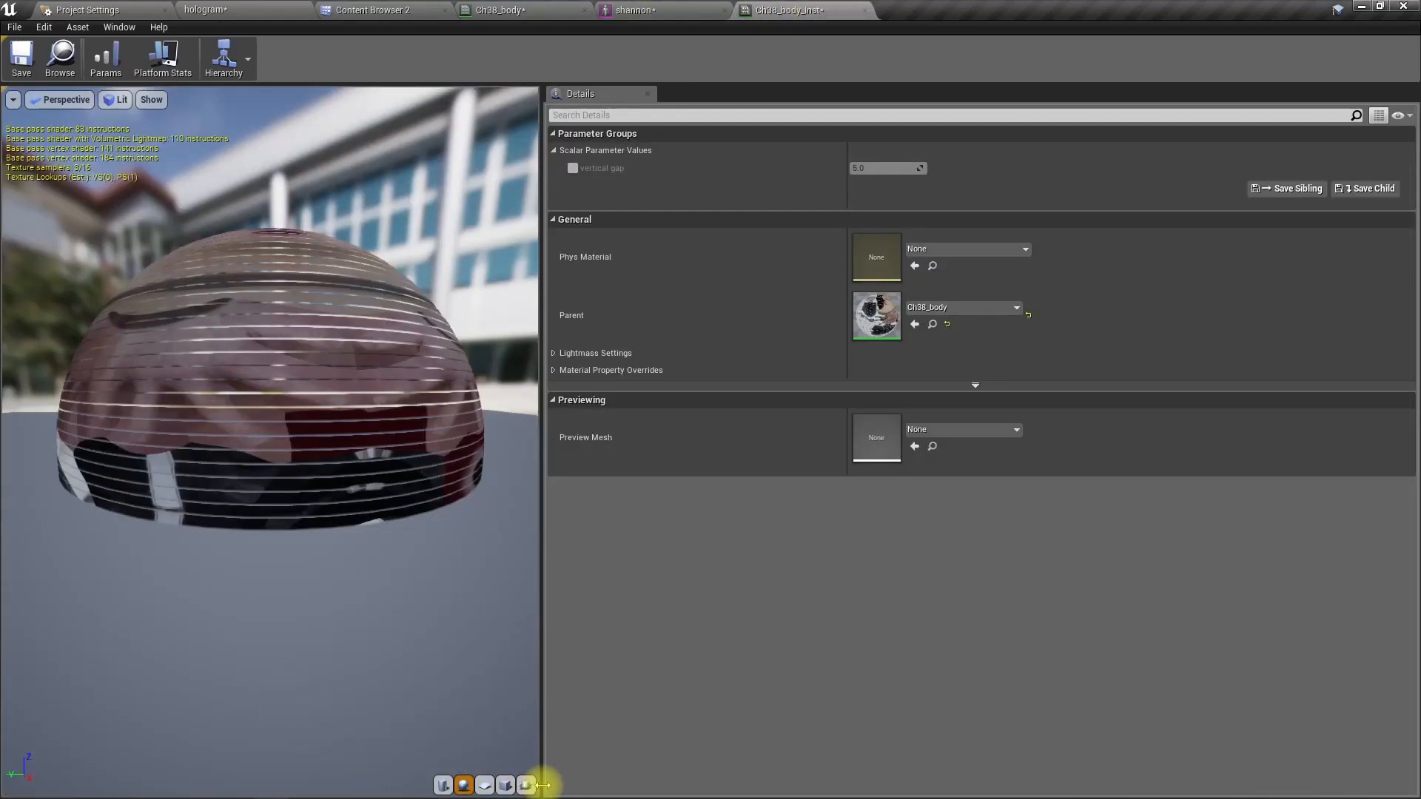
click(526, 785)
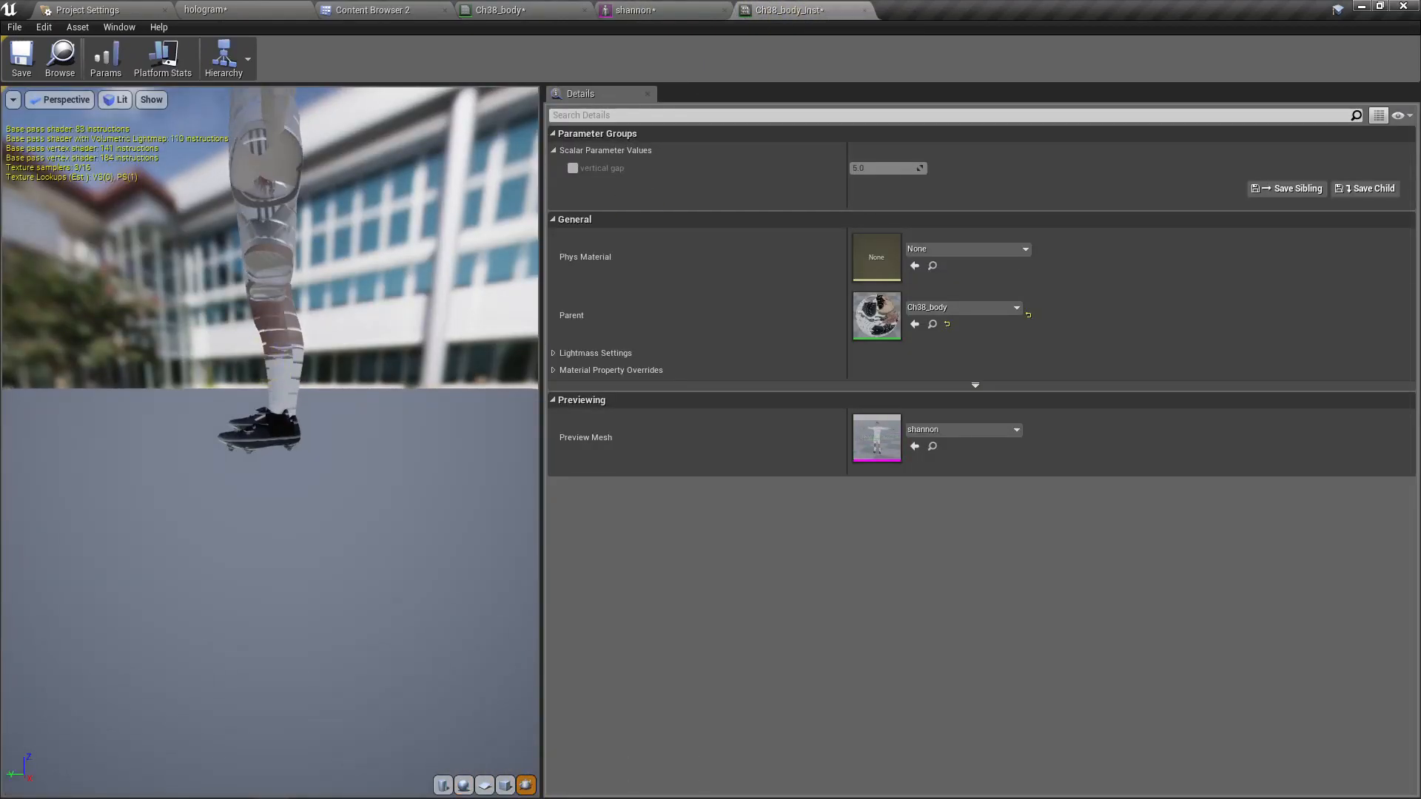
- Enable the vertical gap override in Ch38_body_Inst and reduce its value to 1.03769
drag(270, 444, 355, 445)
right_drag(355, 444, 356, 474)
drag(356, 474, 400, 481)
drag(304, 410, 411, 409)
scroll(304, 409, up, 5)
mouse_move(304, 409)
right_down()
mouse_move(304, 437)
mouse_move(289, 388)
right_up()
drag(289, 416, 347, 411)
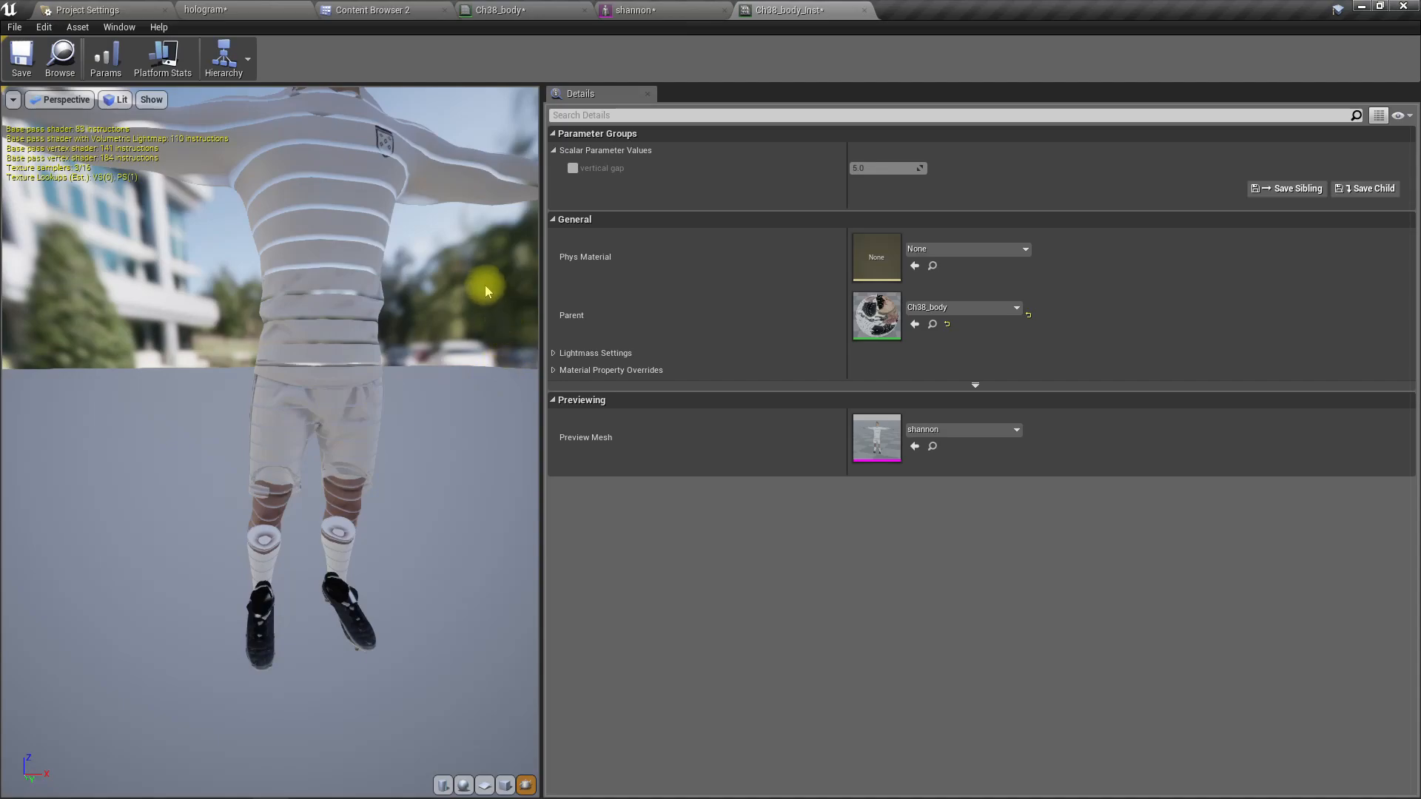
click(573, 169)
drag(901, 168, 781, 168)
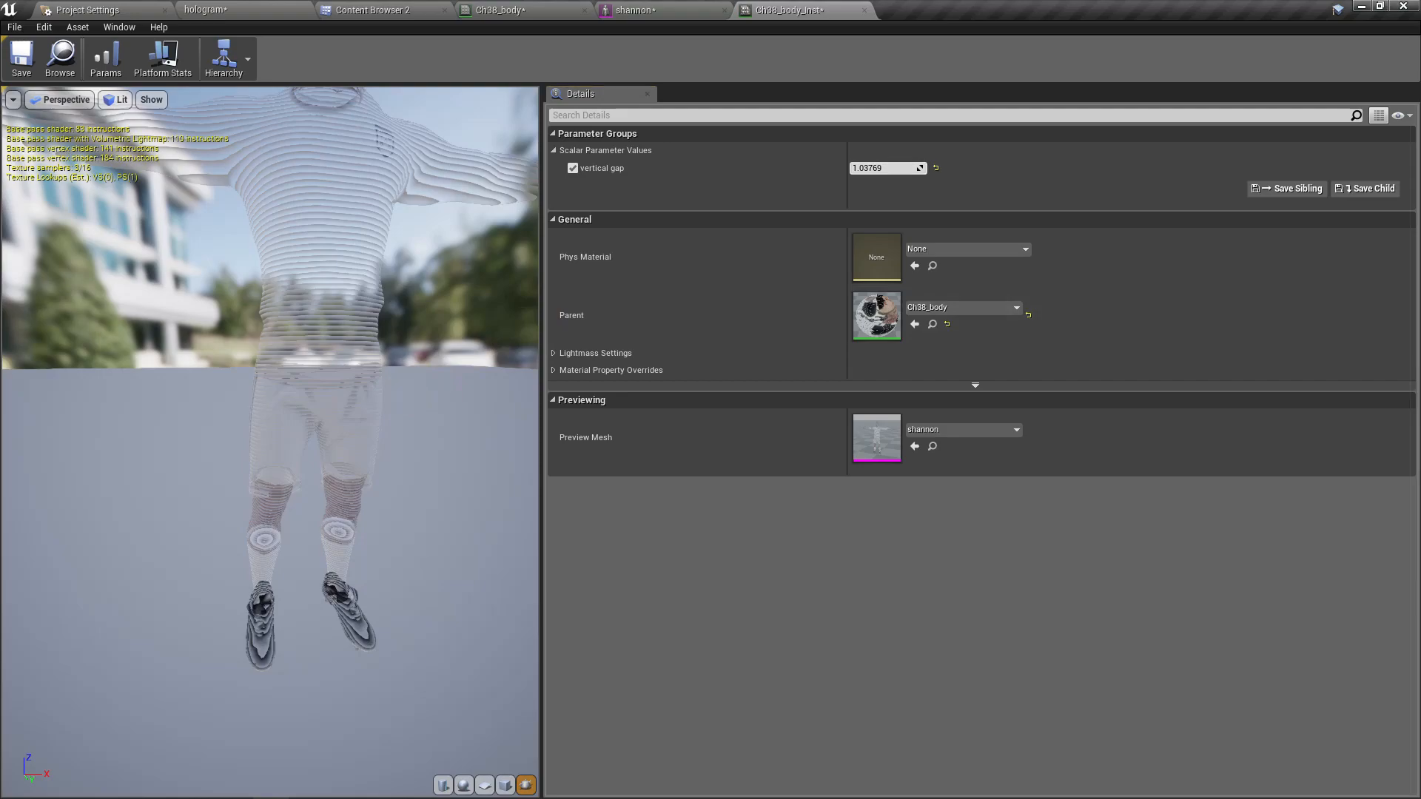
- Examine the dense stripes on shannon's head and whole body in the material instance preview
drag(374, 426, 341, 435)
mouse_move(367, 435)
middle_down()
mouse_move(307, 414)
mouse_move(368, 407)
middle_up()
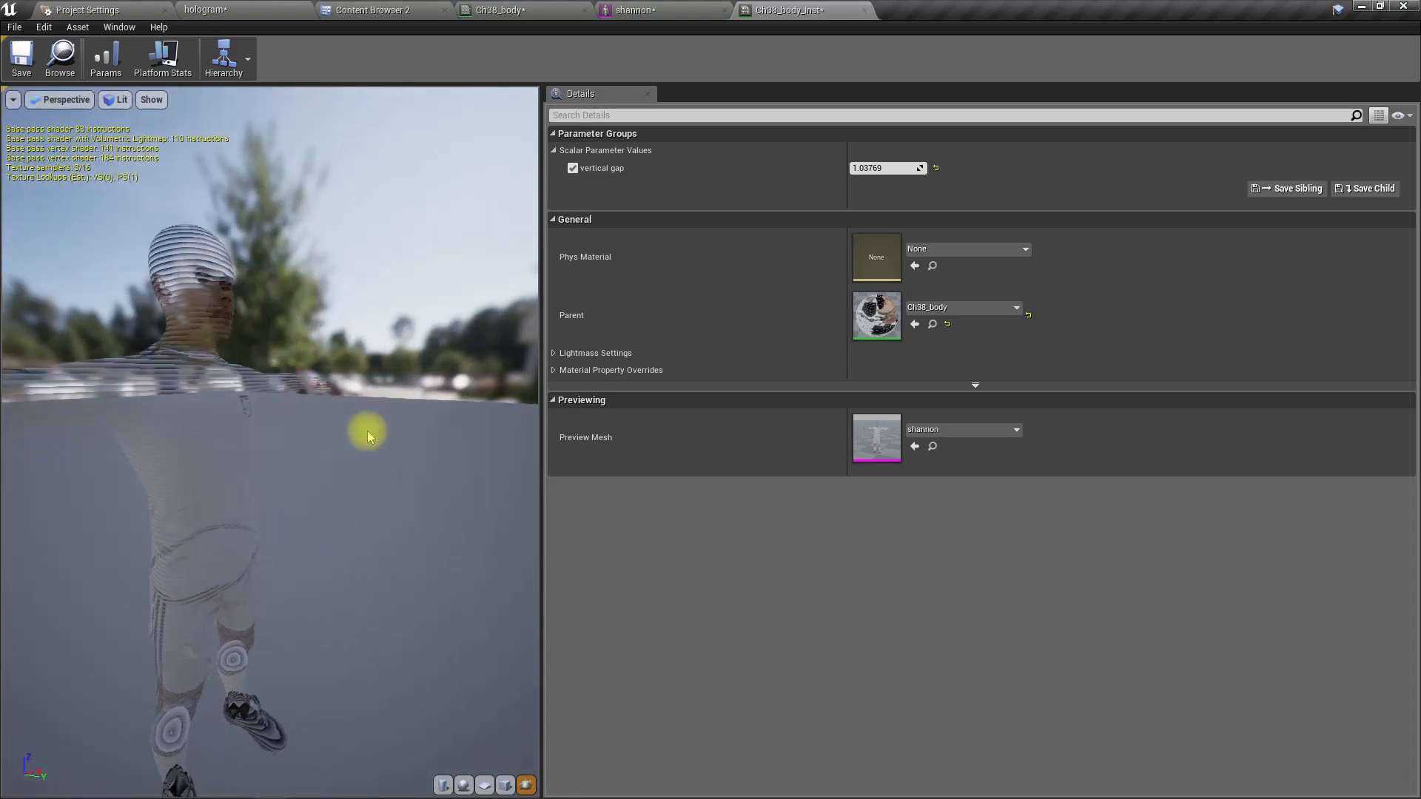
scroll(340, 469, down, 5)
right_drag(333, 477, 407, 487)
drag(331, 482, 255, 468)
middle_drag(331, 483, 287, 403)
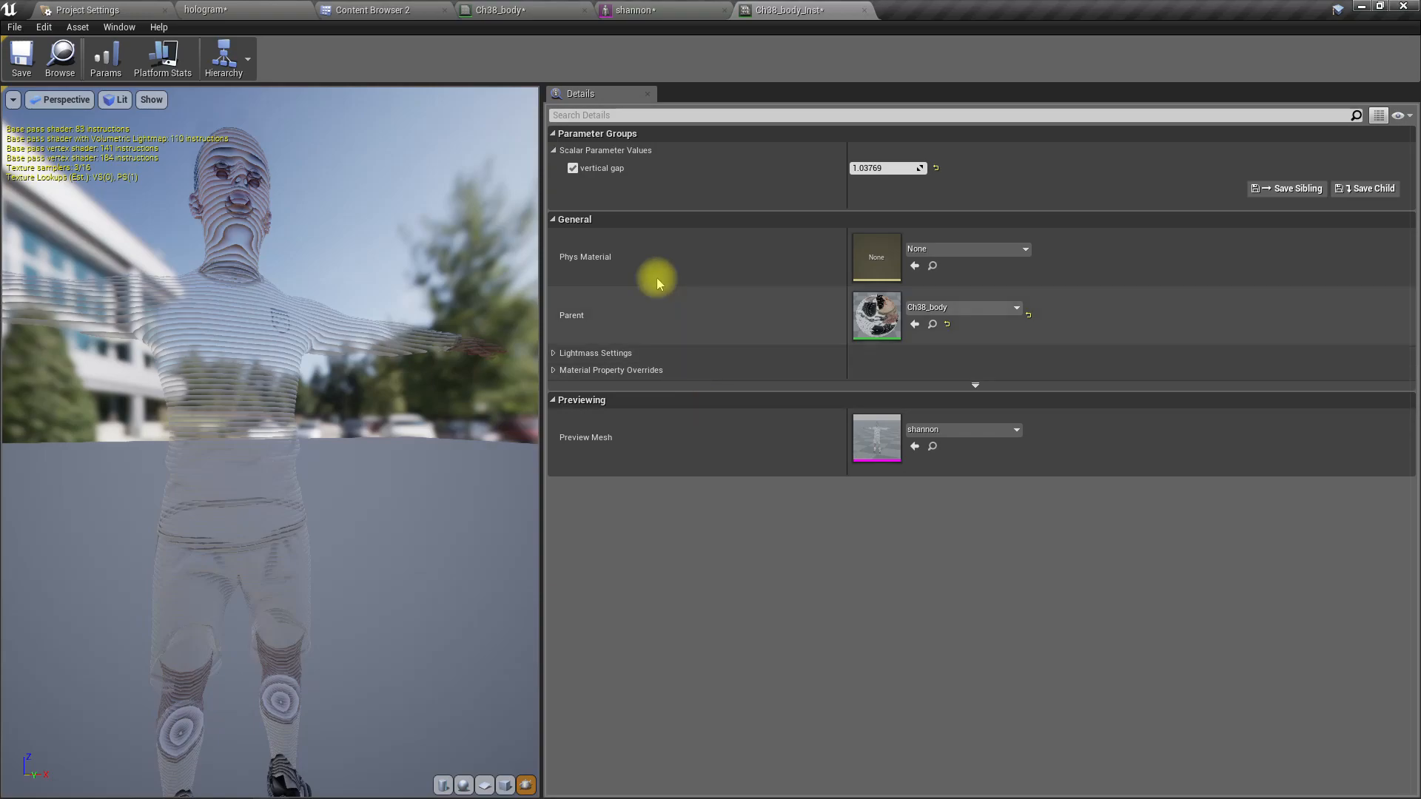
- Set the vertical gap of Ch38_body_Inst to 1.0 and compare the stripes on shannon's body with the reference hologram video
click(886, 168)
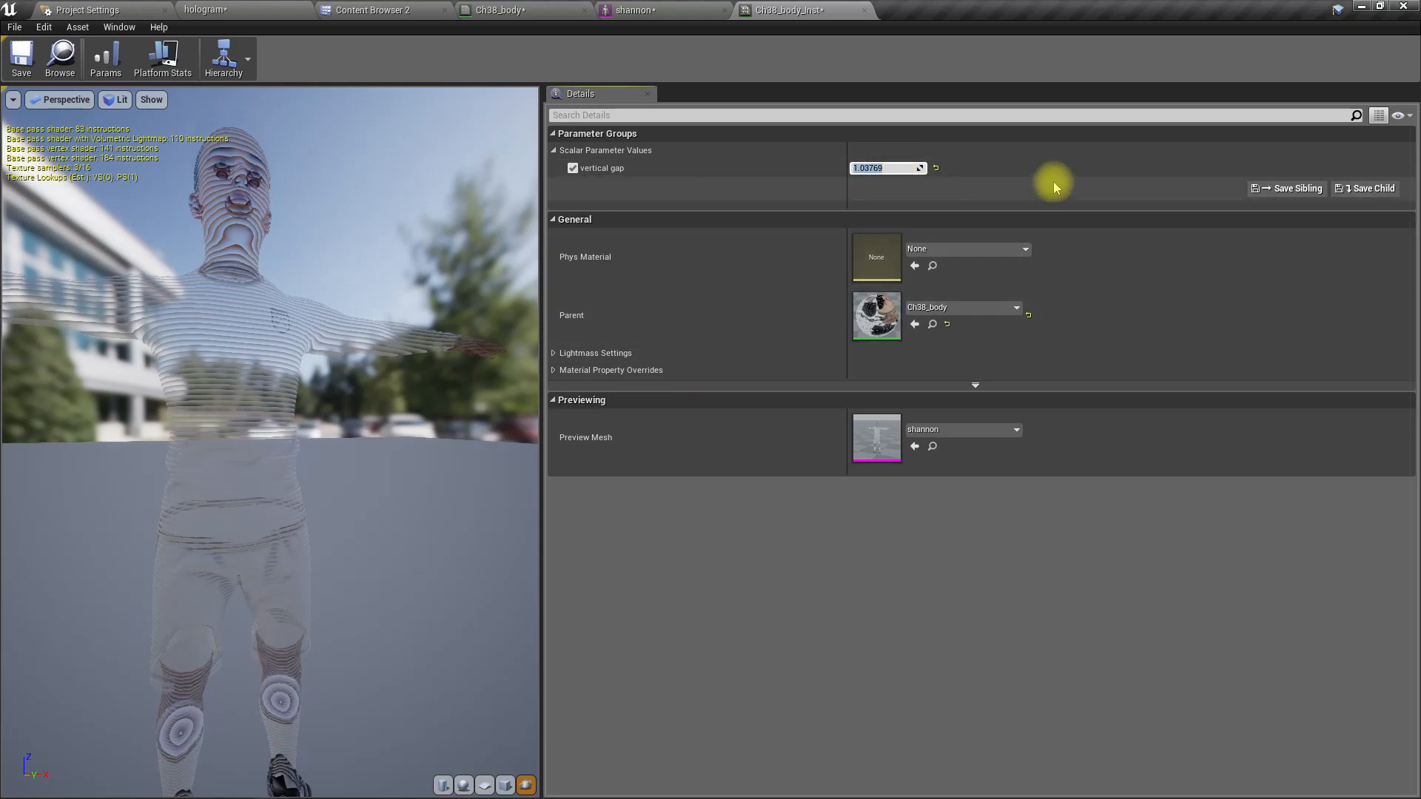
middle_drag(366, 381, 333, 244)
right_drag(367, 381, 367, 333)
mouse_move(335, 402)
mouse_down()
mouse_move(367, 402)
mouse_move(317, 395)
mouse_up()
right_drag(295, 394, 294, 418)
middle_drag(295, 395, 214, 334)
right_drag(293, 387, 293, 415)
key(alt+Tab)
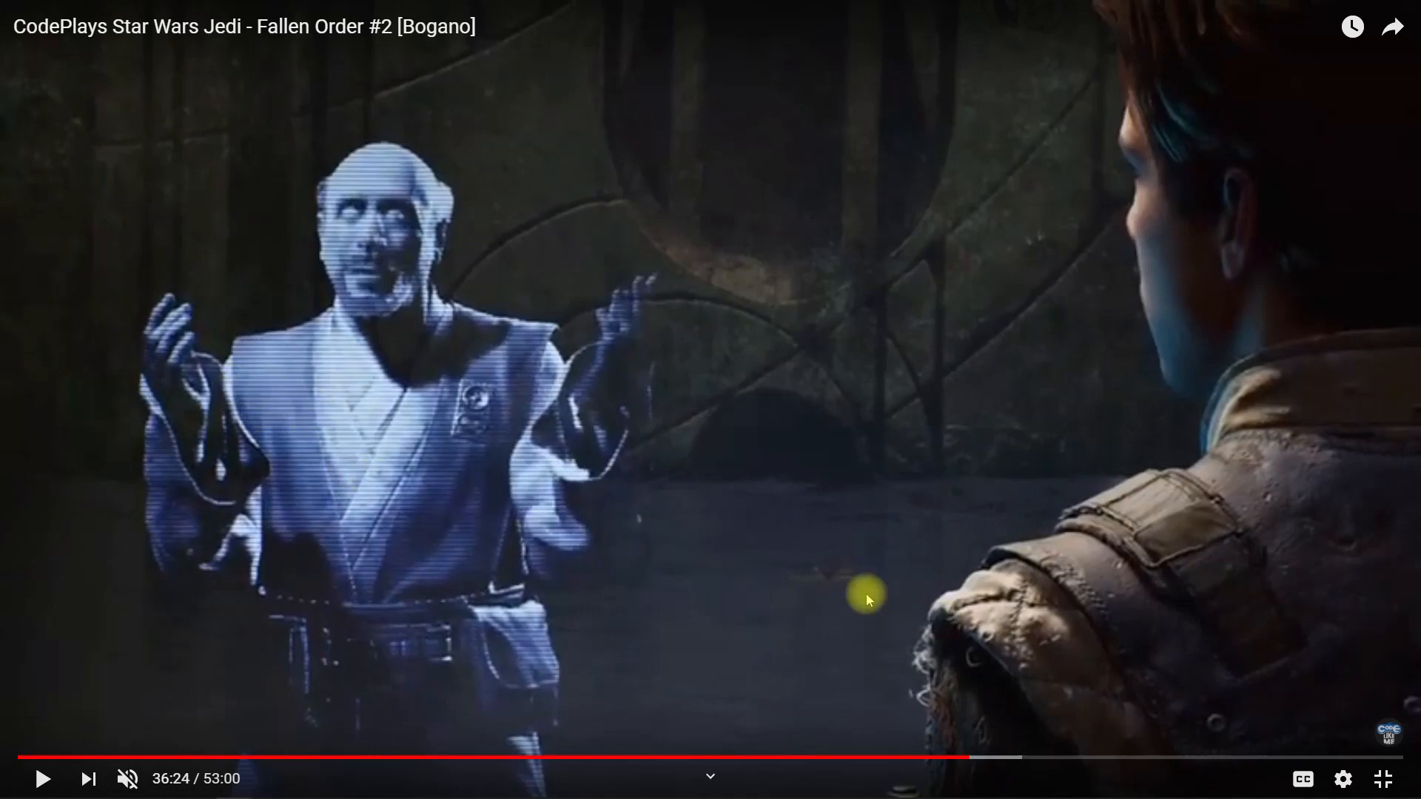
key(alt+Tab)
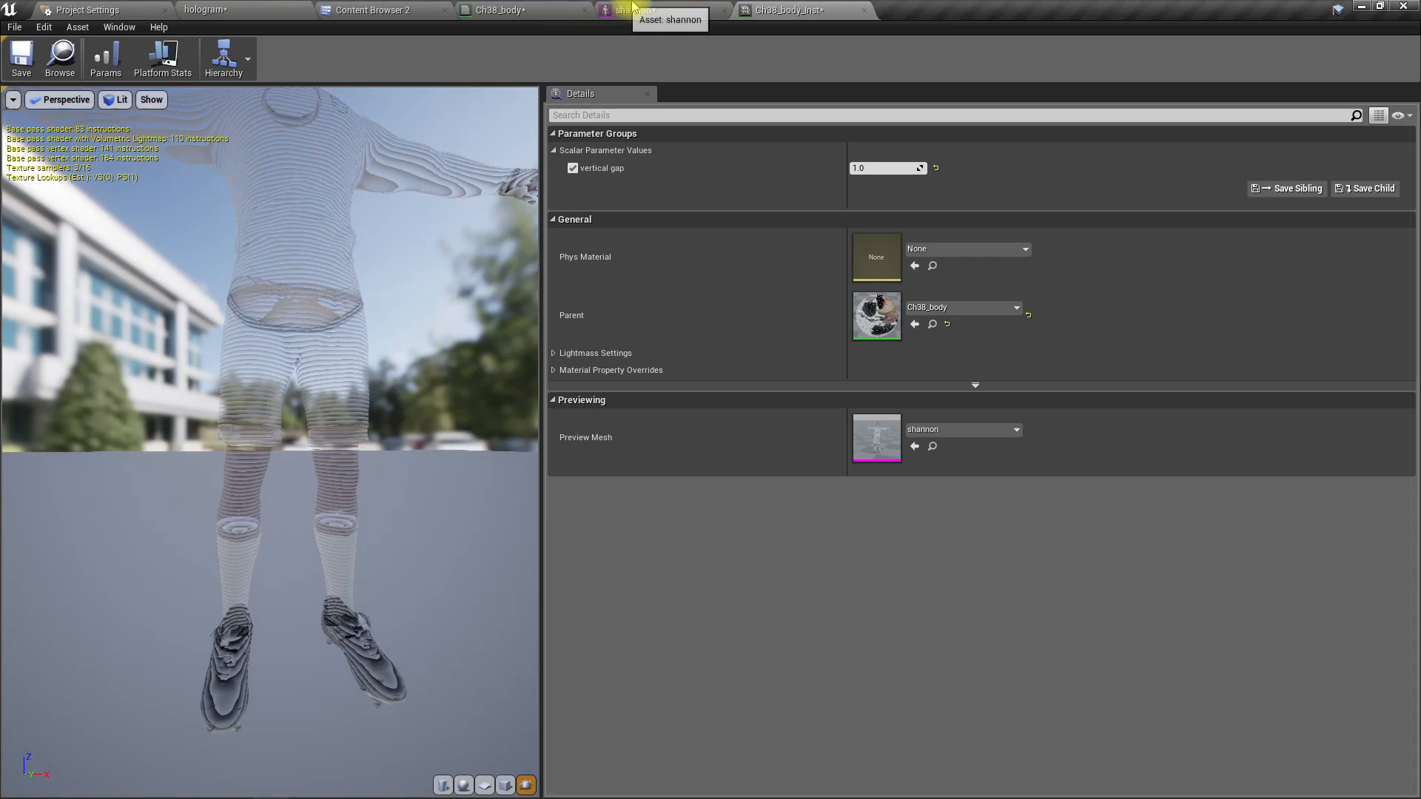
- In the Ch38_body material graph, add a Clamp node fed by the Fmod output
click(521, 8)
scroll(752, 558, up, 4)
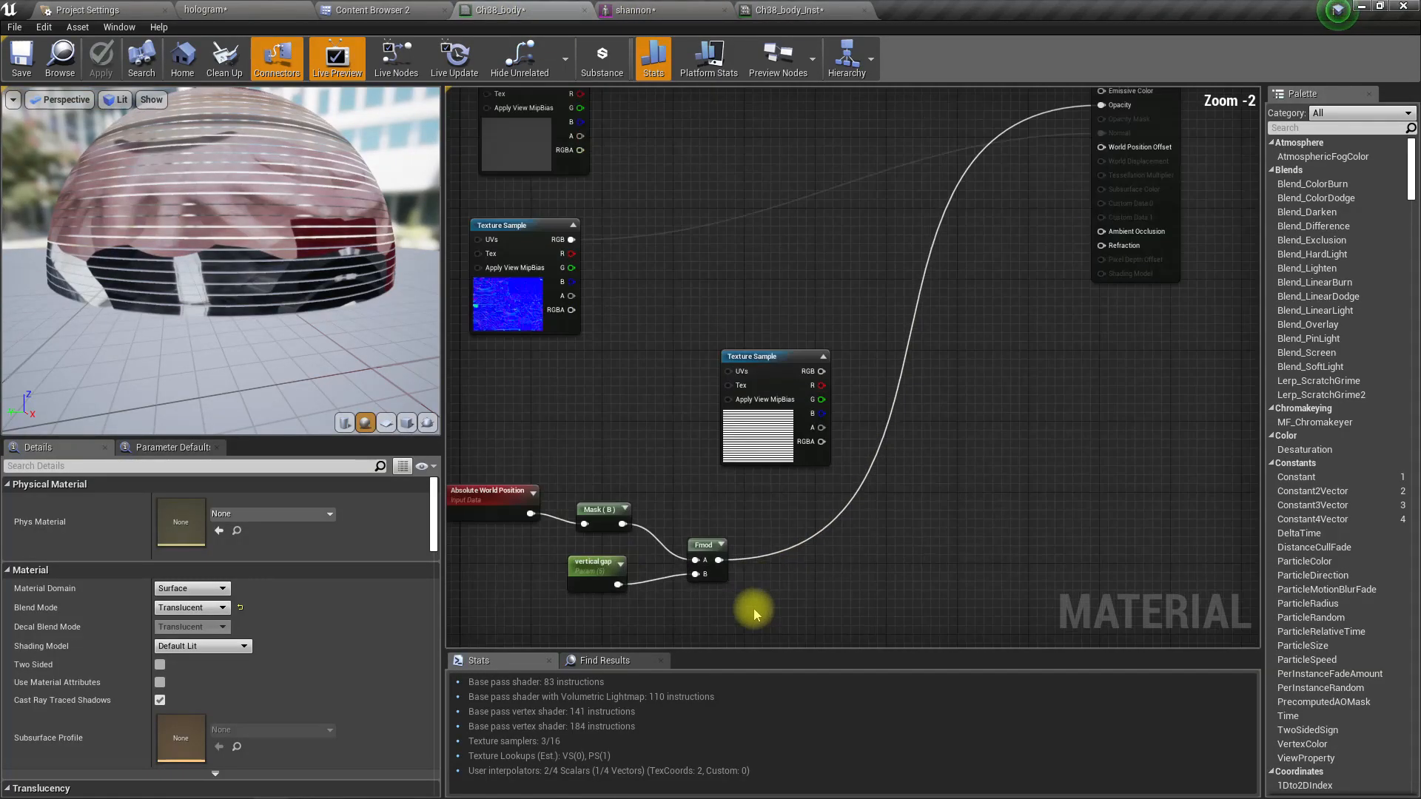
drag(708, 544, 799, 531)
text(c)
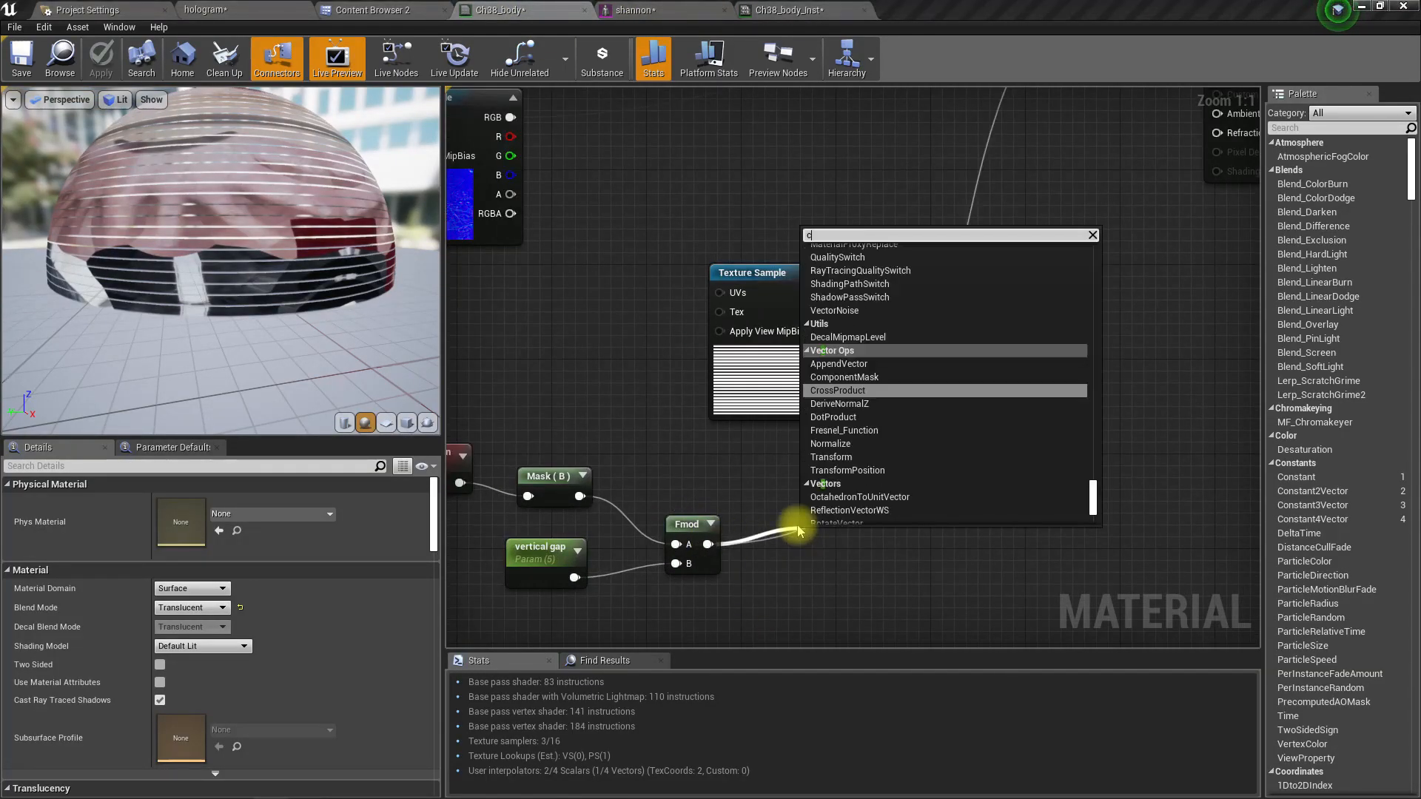
text(lamp)
key(Return)
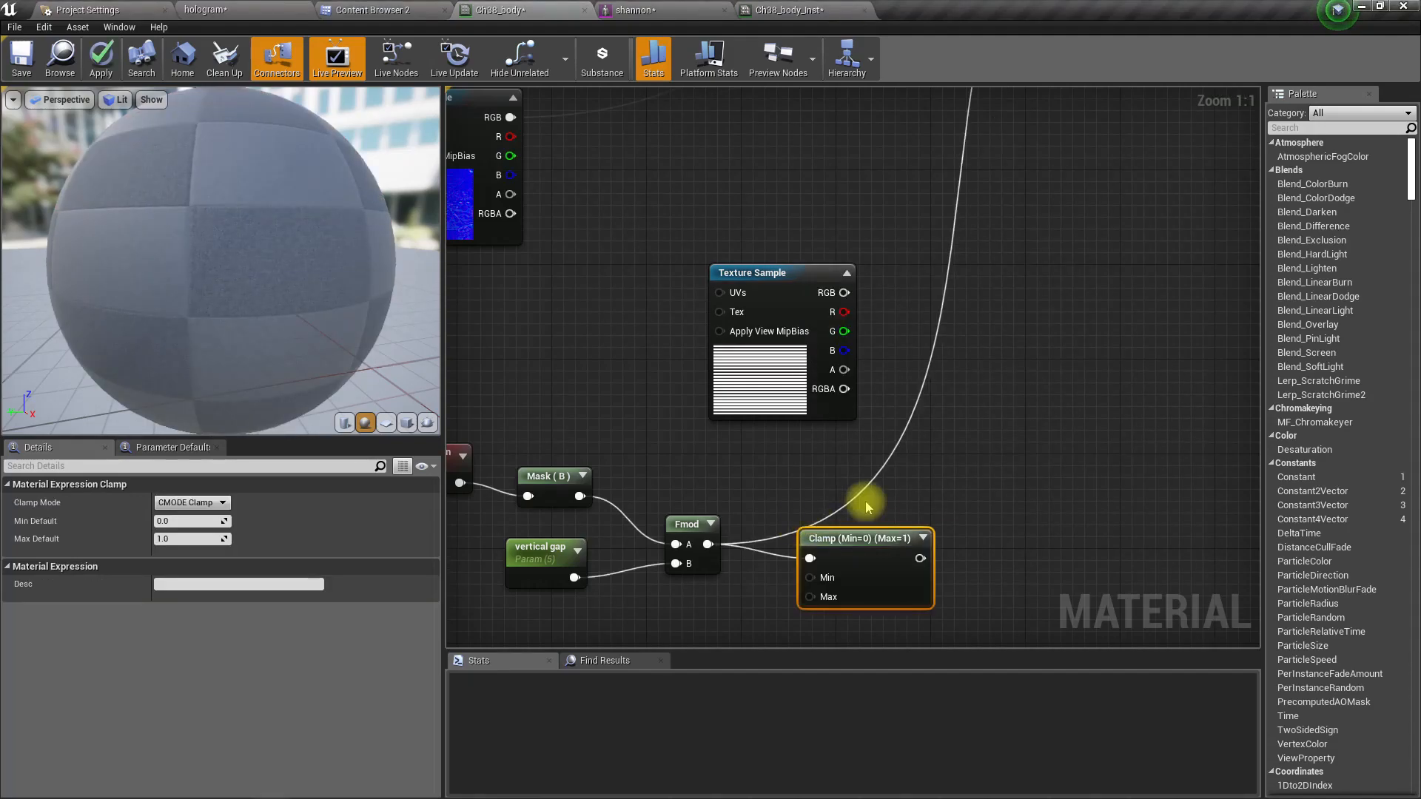
- Set the Clamp node's Min Default to 0.4 and connect its output to the material's Opacity input
right_drag(1051, 452, 872, 320)
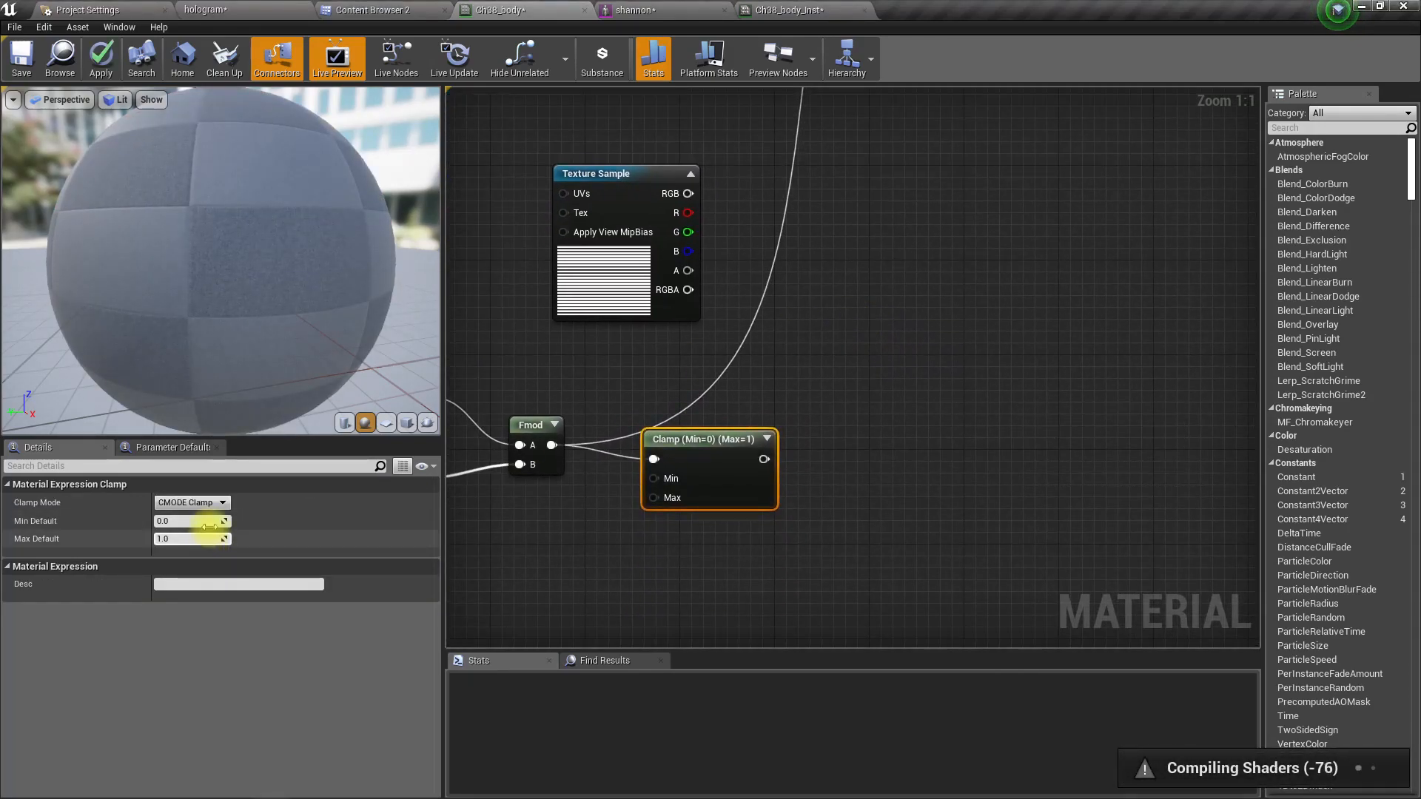
key(BackSpace)
text(.)
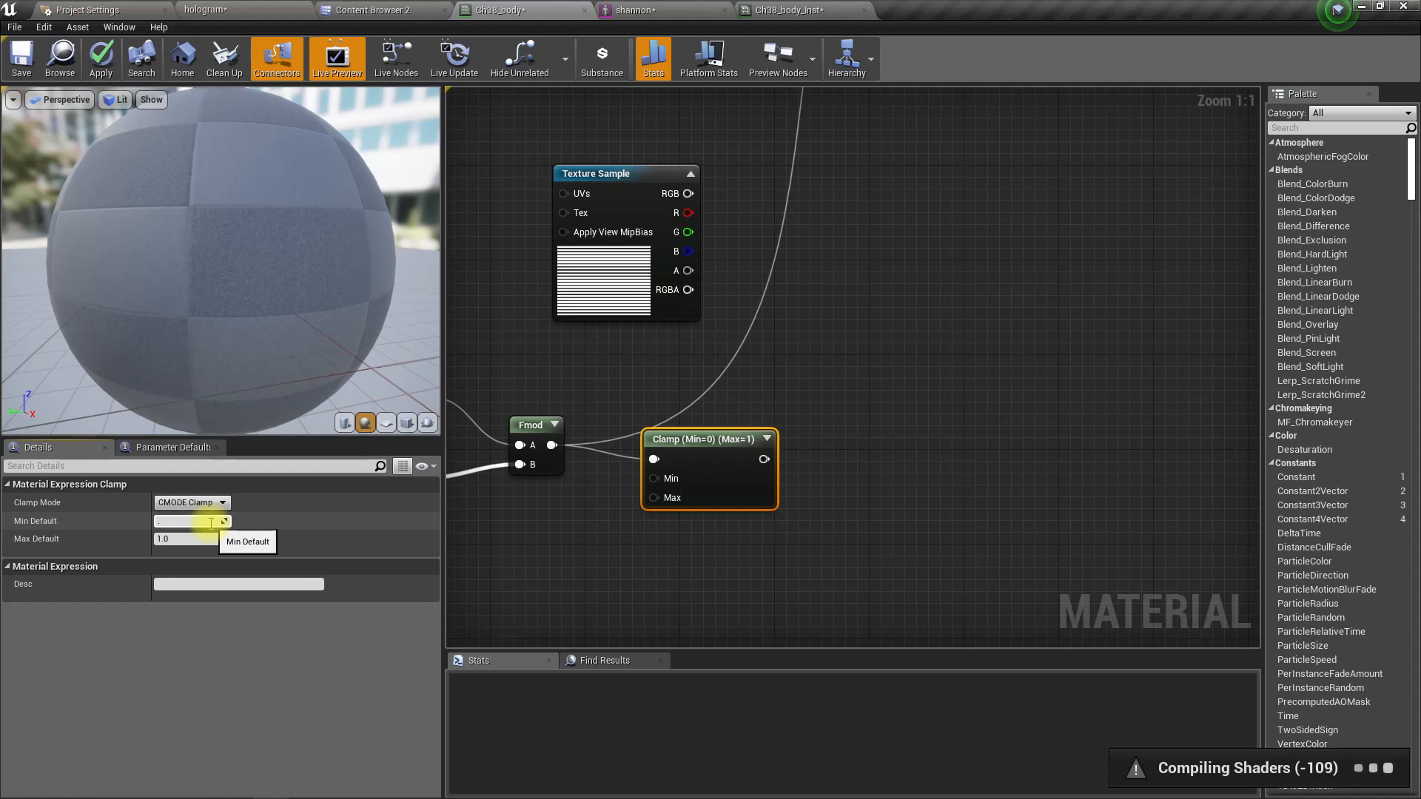
text(4)
key(Return)
scroll(832, 385, down, 3)
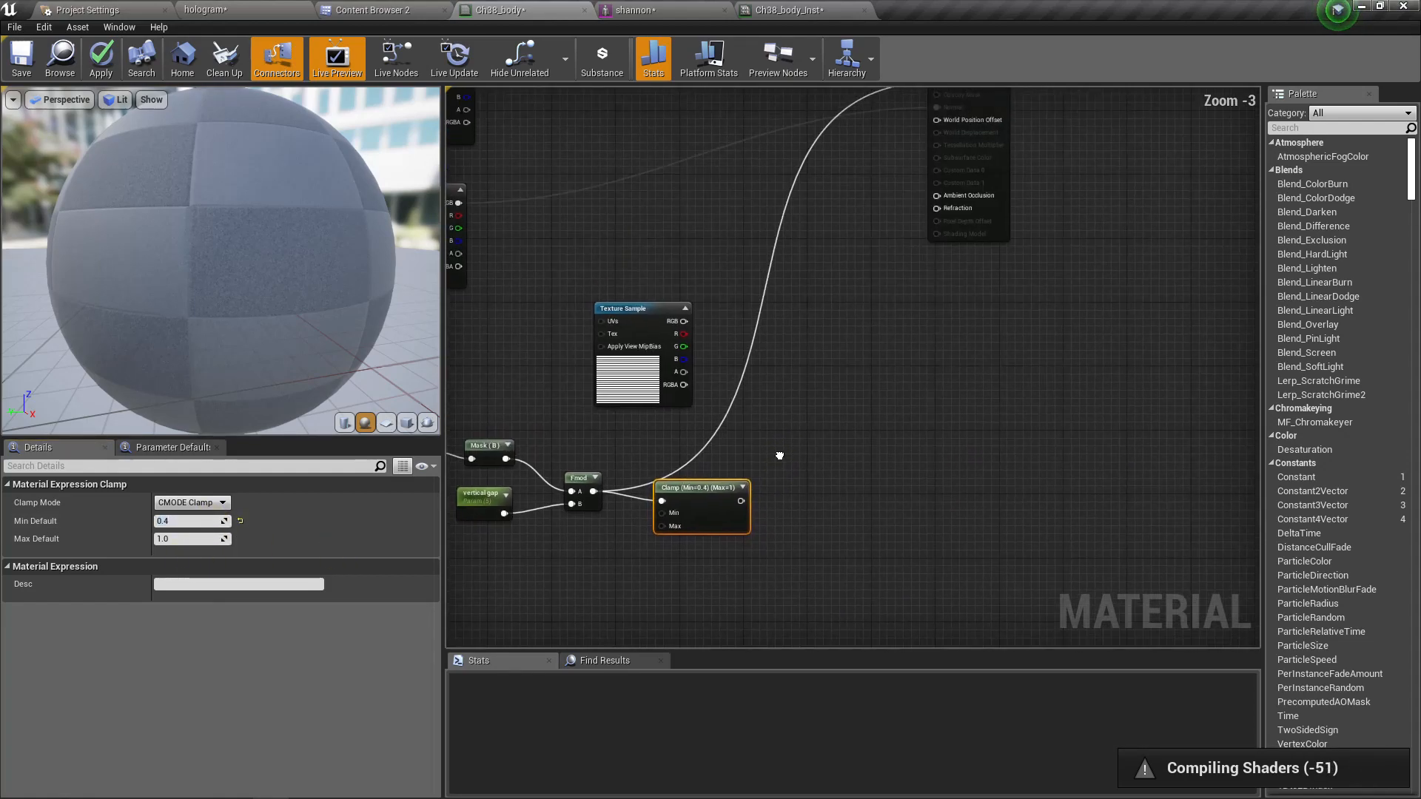
right_drag(779, 456, 761, 481)
drag(718, 524, 933, 220)
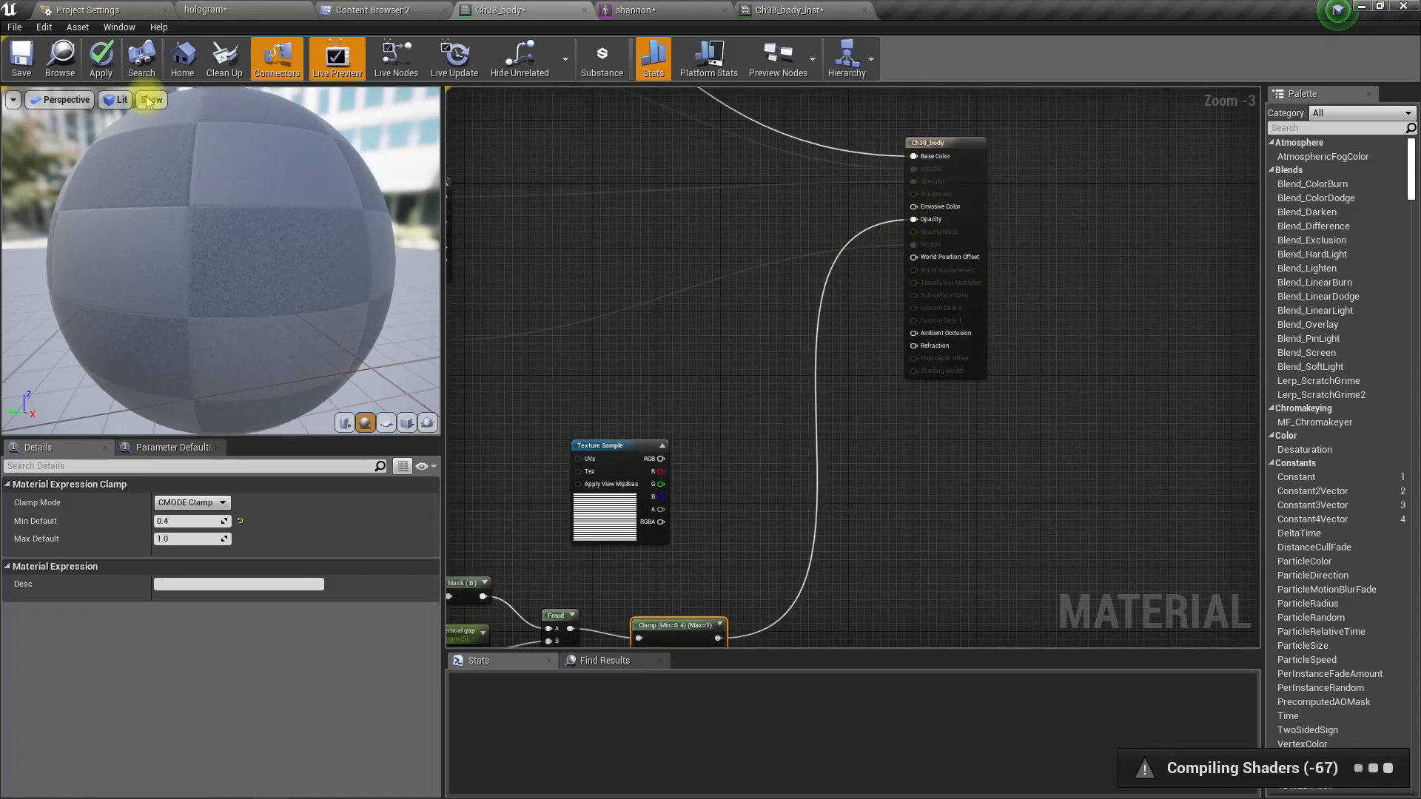
- Use the shannon mesh as the preview mesh of Ch38_body and frame the whole character
click(427, 423)
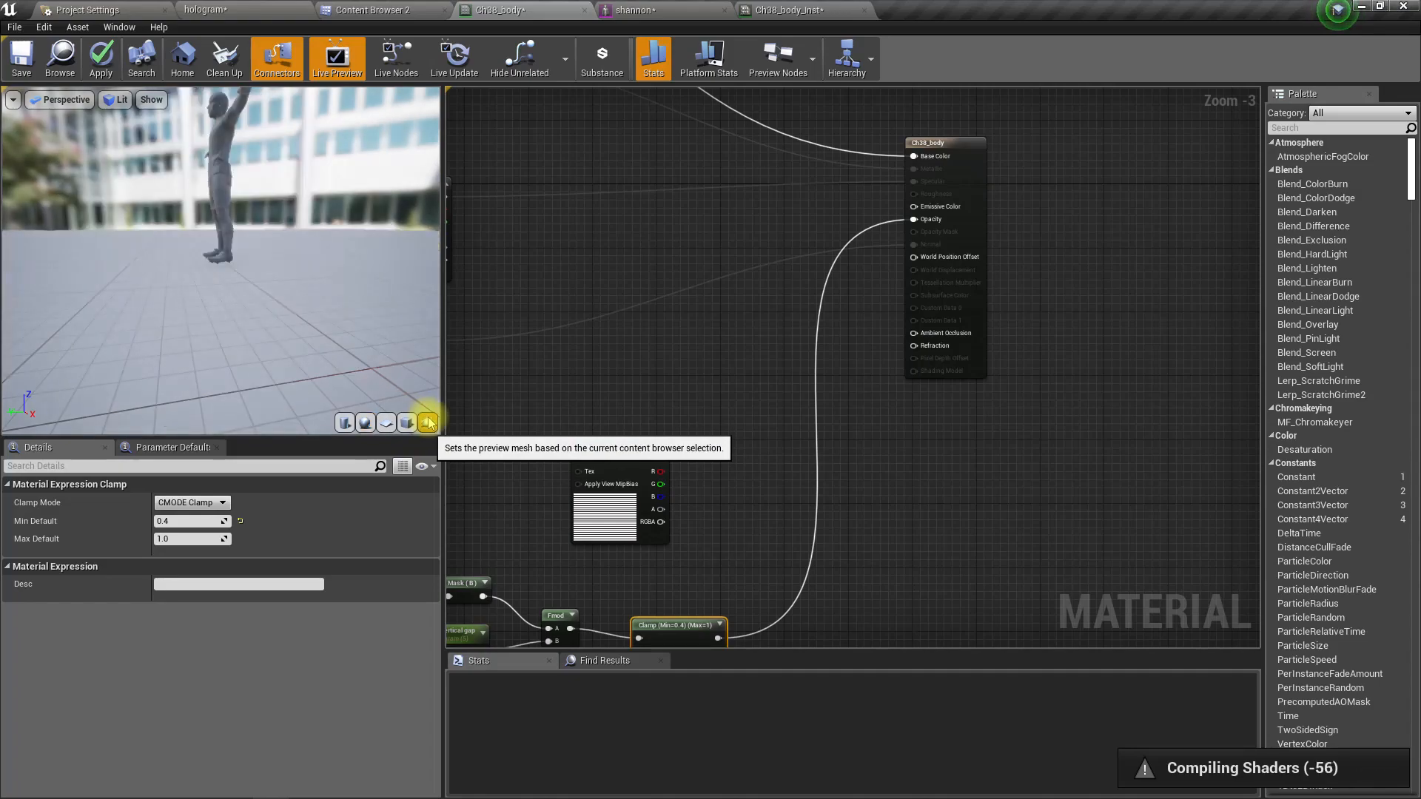
middle_drag(259, 294, 269, 414)
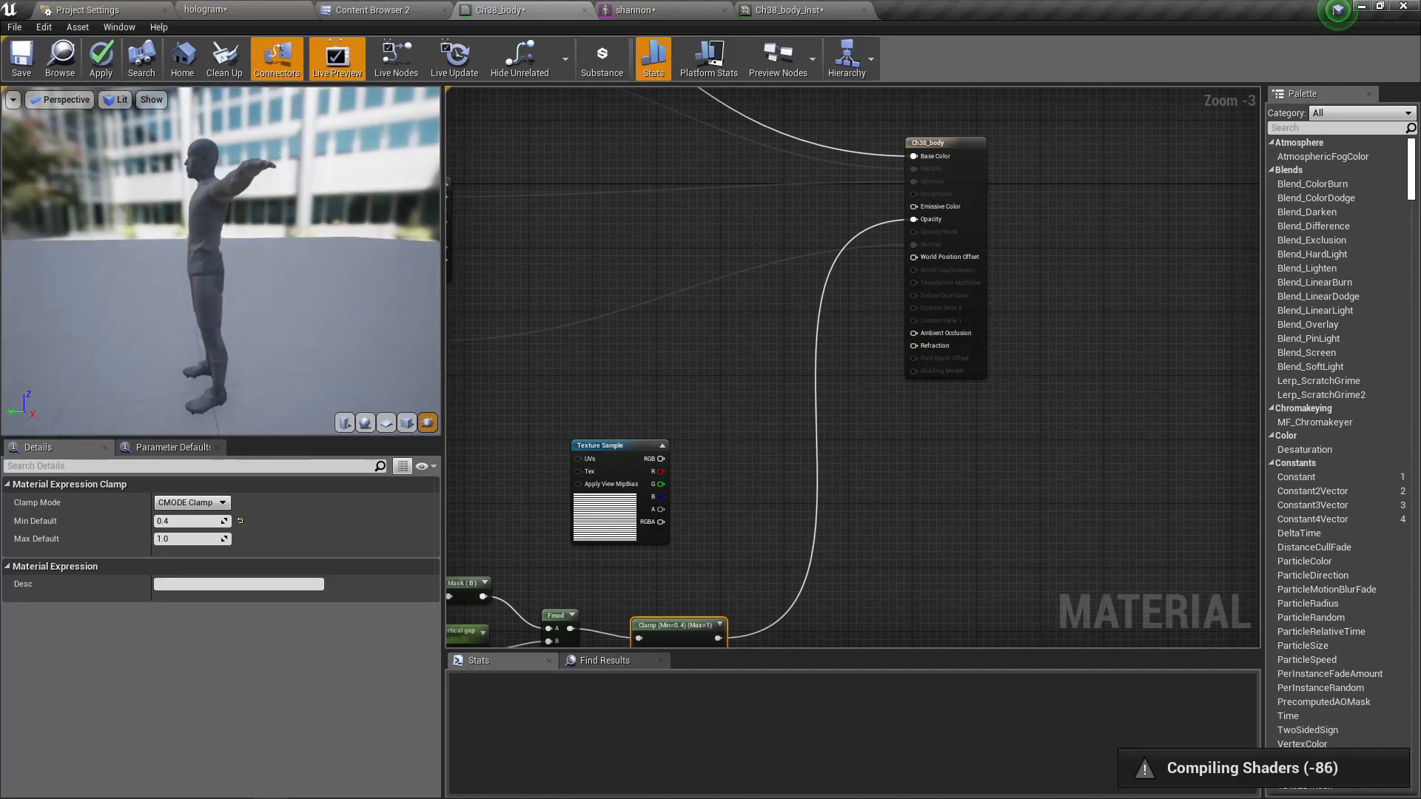
right_drag(232, 301, 231, 345)
mouse_move(232, 300)
mouse_down()
mouse_move(256, 303)
mouse_move(233, 307)
mouse_up()
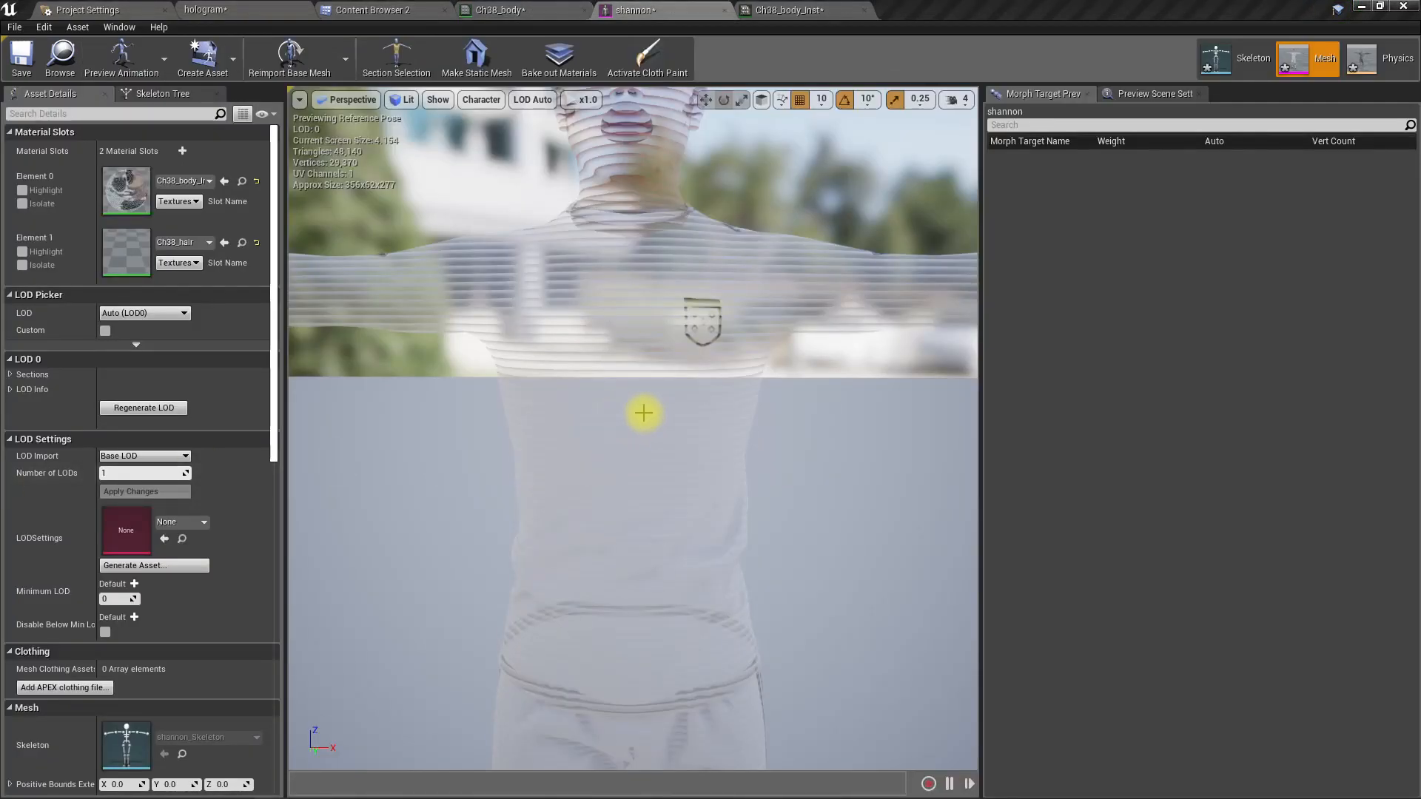
- Examine the clamped stripes on the shannon mesh's head and torso, checking the Clamp node and the reference hologram video
scroll(579, 370, up, 3)
middle_drag(580, 370, 440, 385)
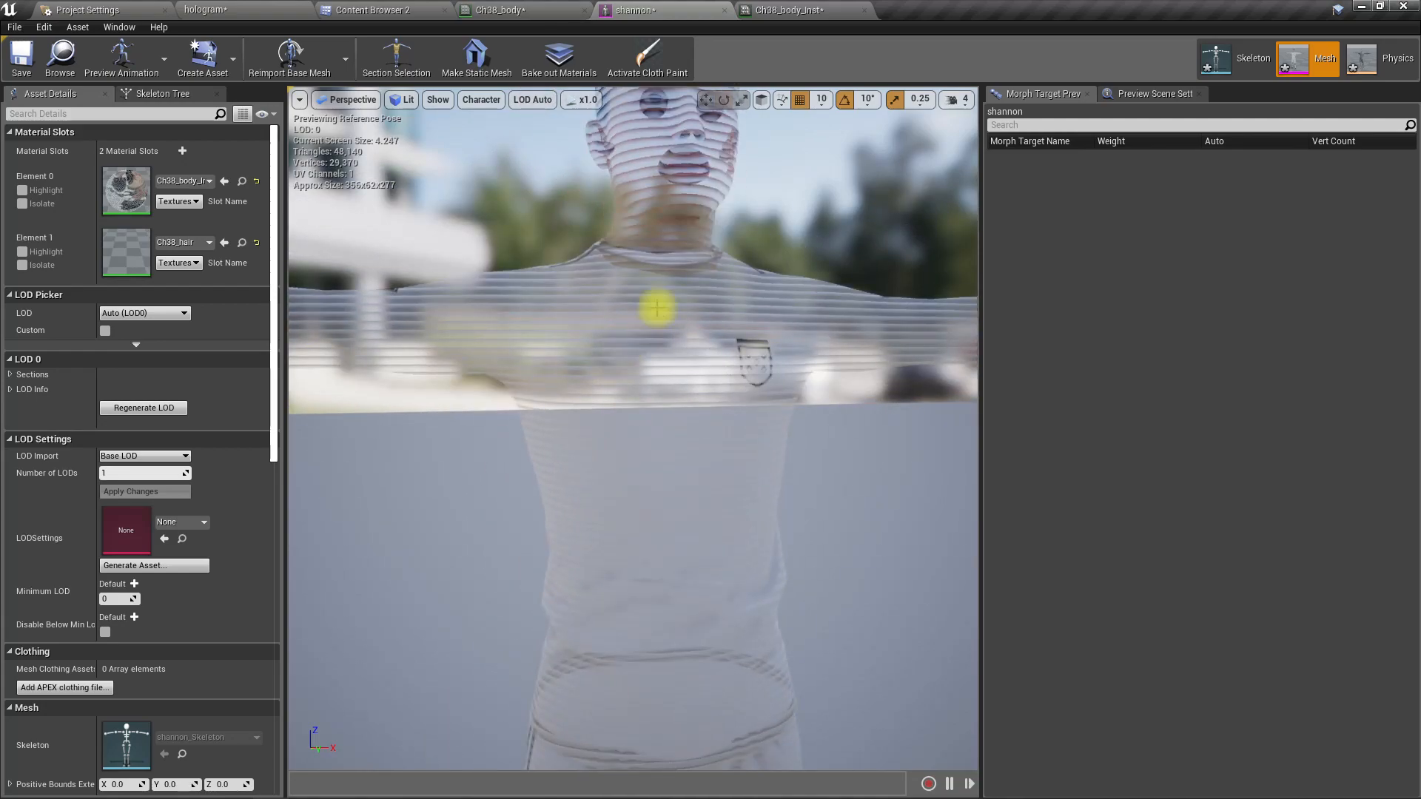
click(755, 9)
click(500, 9)
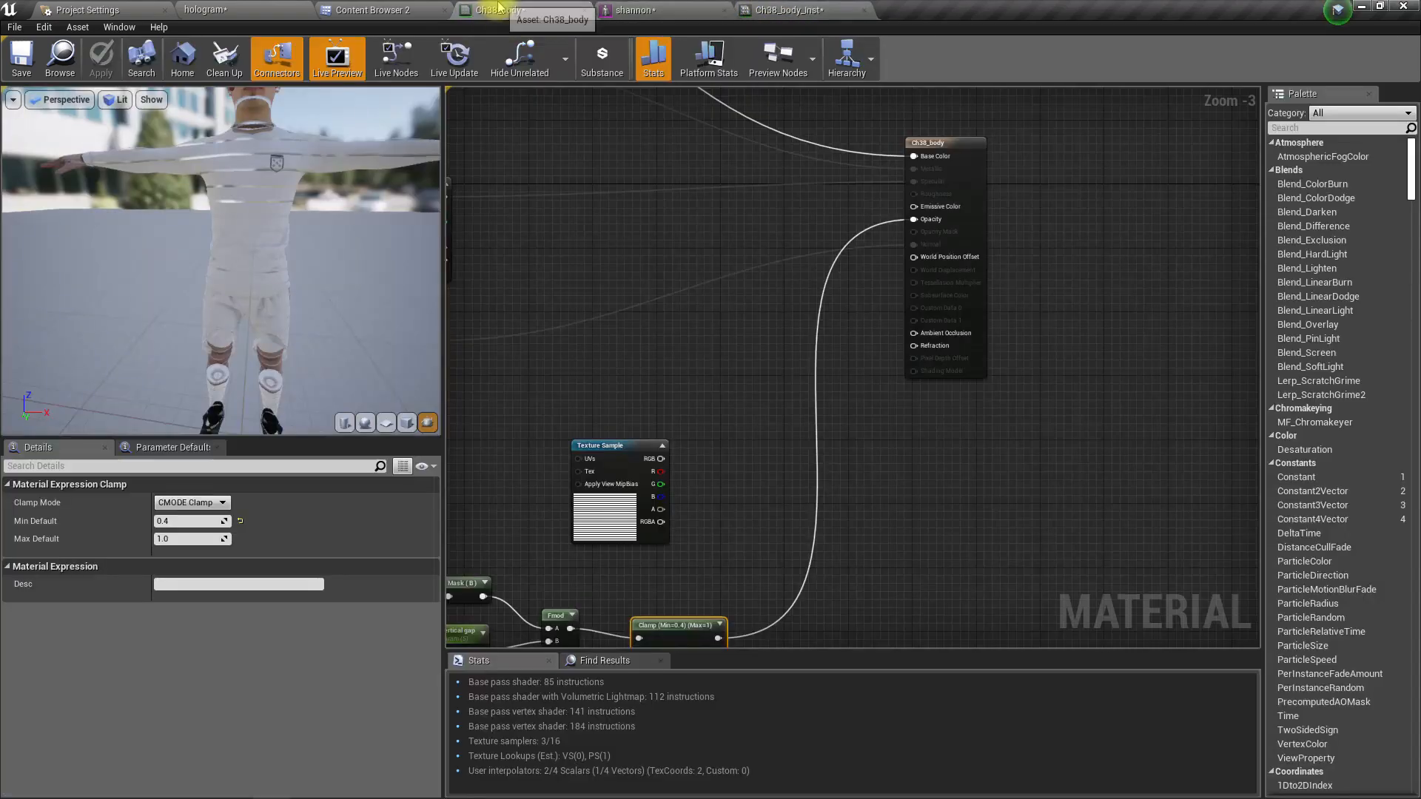
right_drag(704, 622, 822, 359)
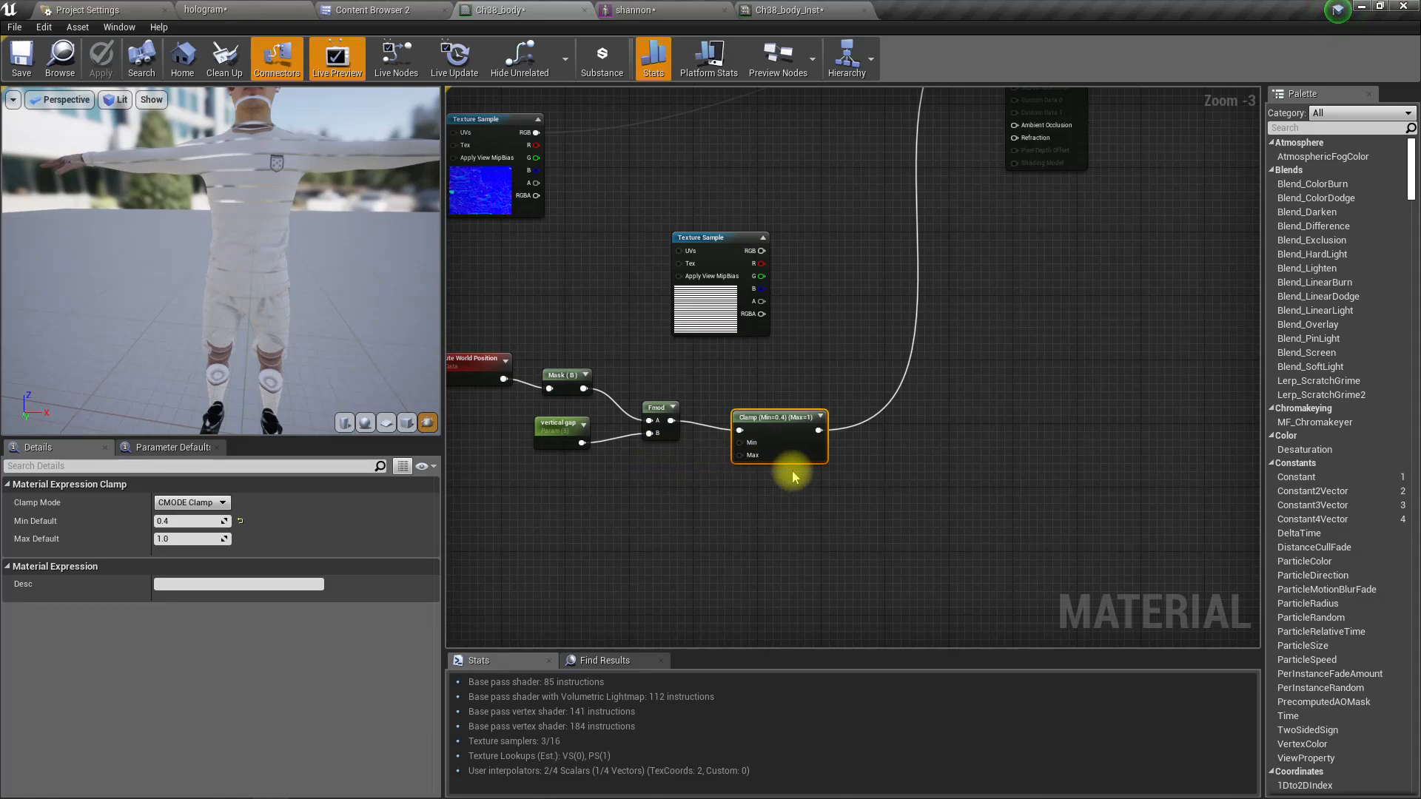
scroll(784, 469, up, 3)
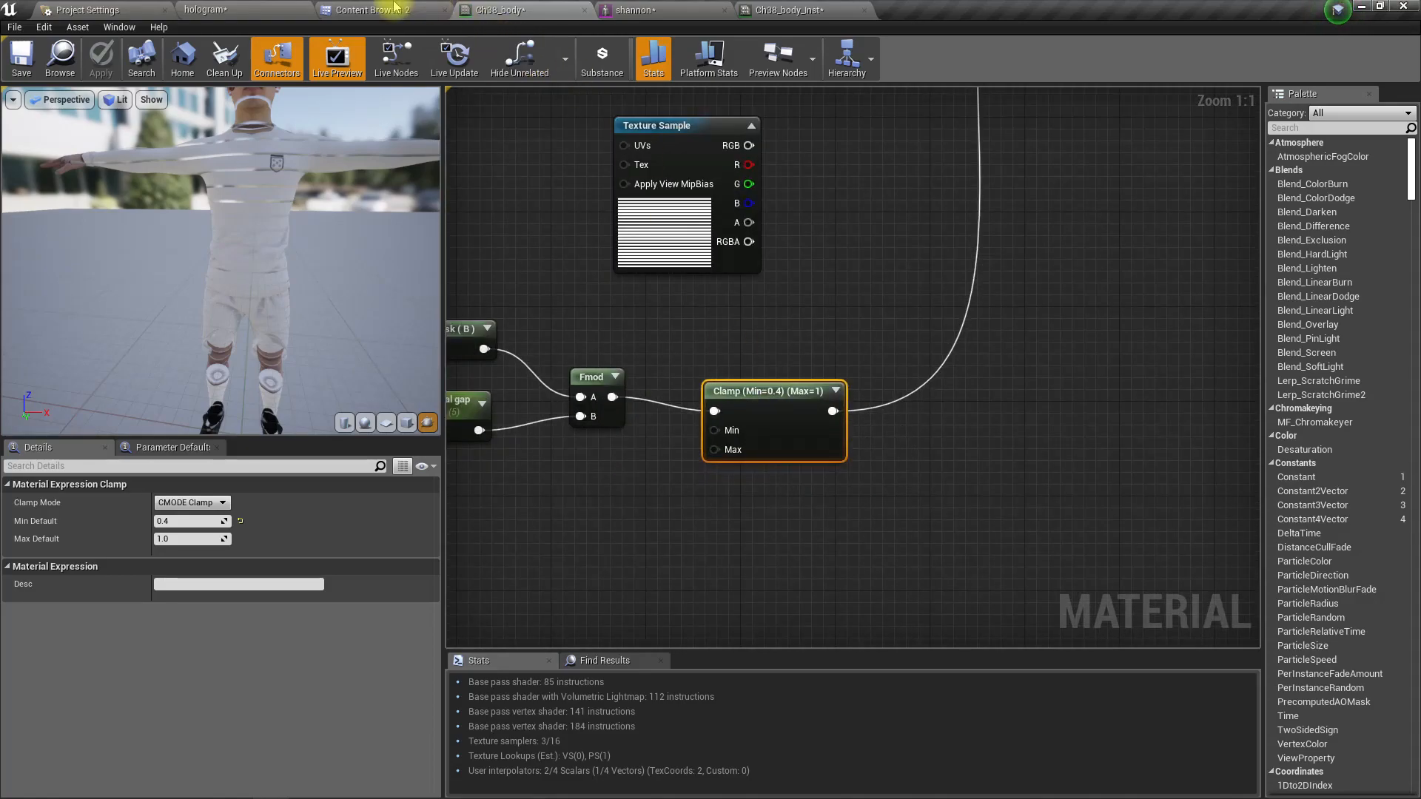
click(618, 10)
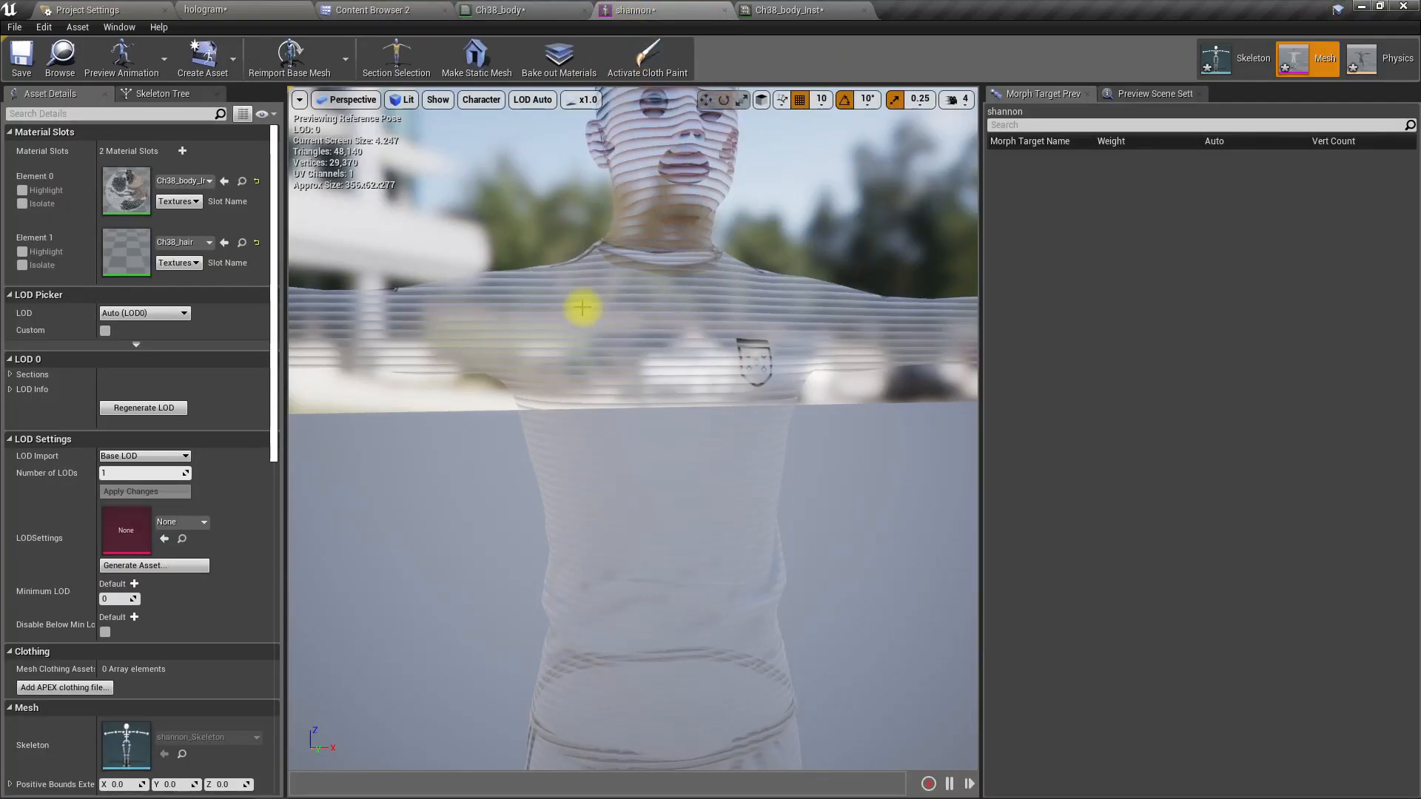
mouse_move(606, 304)
middle_down()
mouse_move(655, 126)
mouse_move(607, 304)
middle_up()
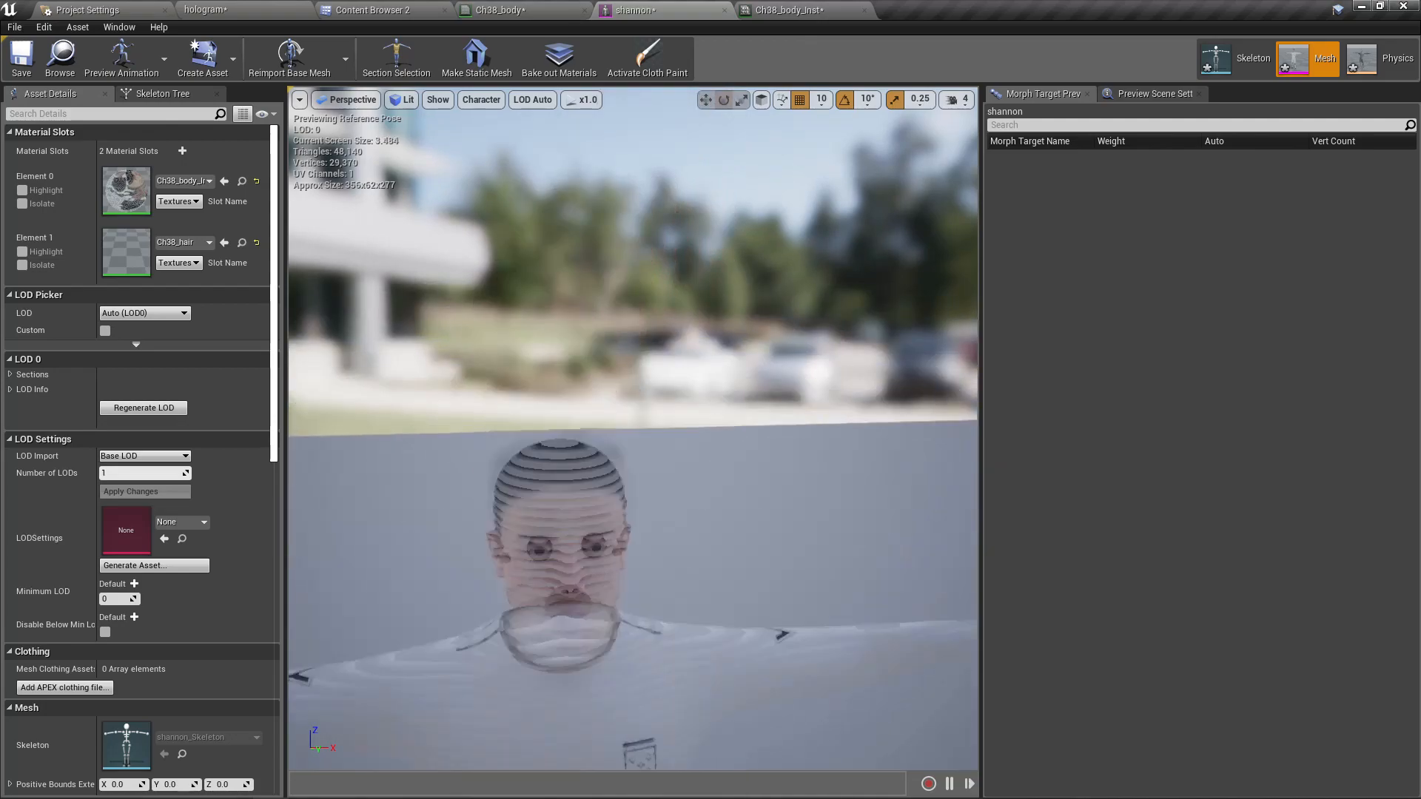
key(alt+Tab)
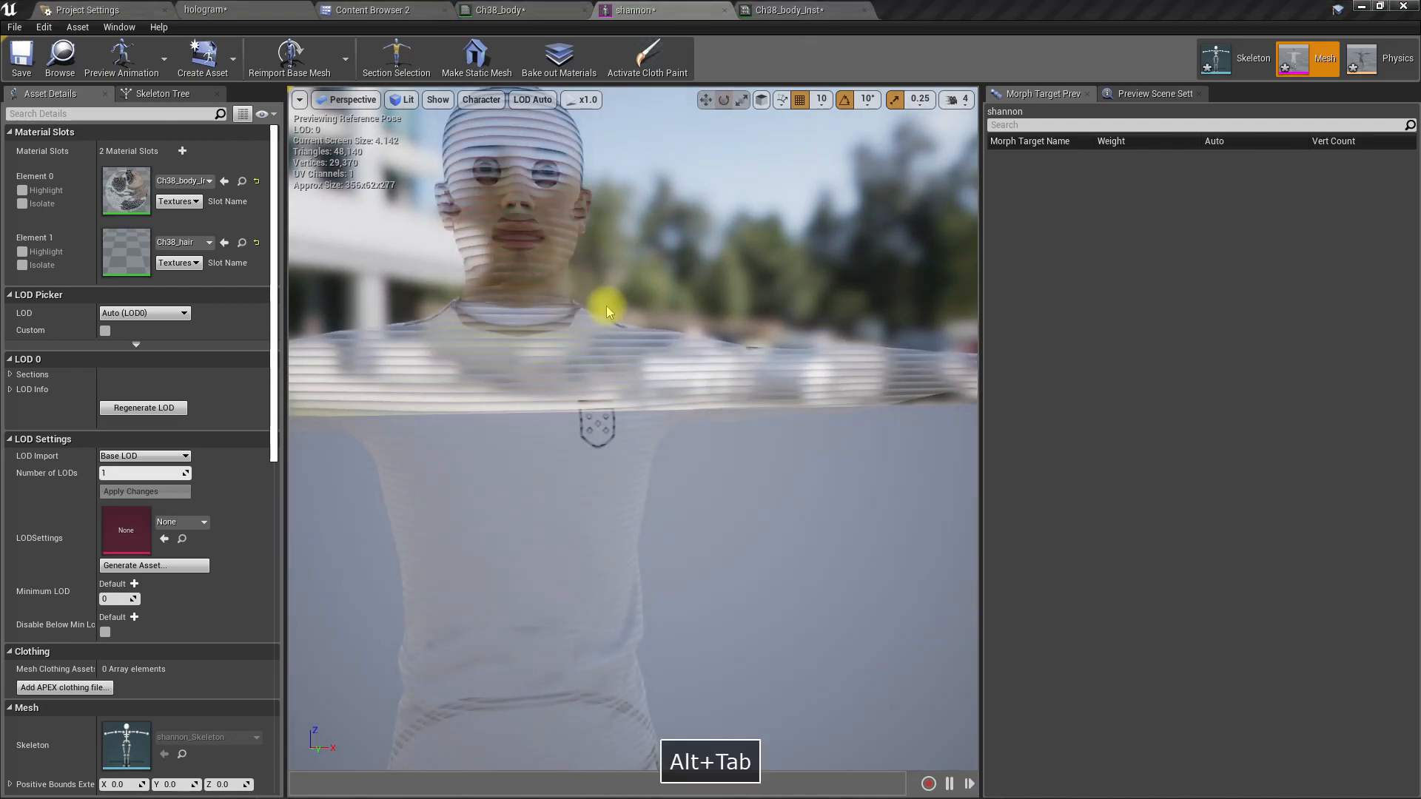
key(alt+Tab)
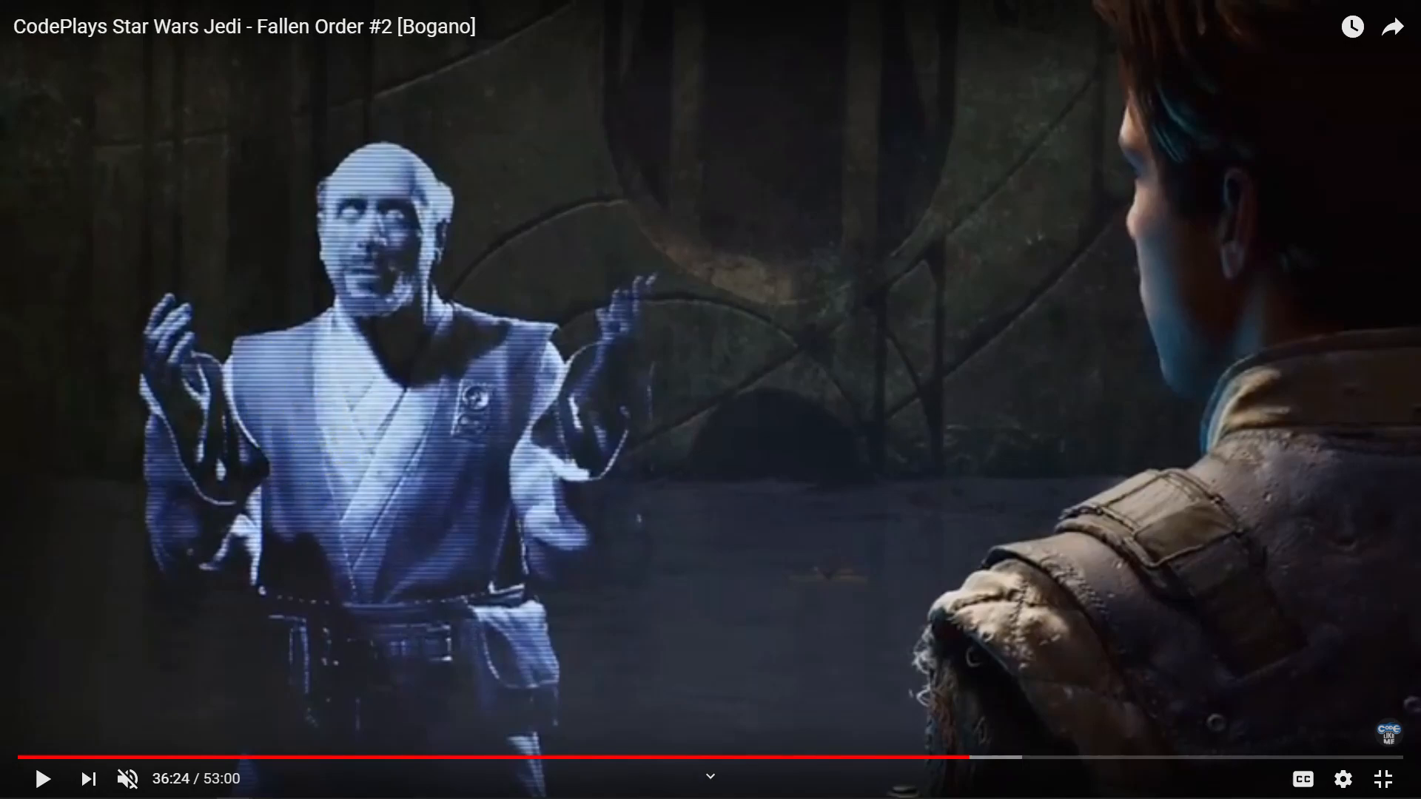
- Delete the Clamp node between Fmod and Opacity in the Ch38_body graph
key(alt+Tab)
right_drag(1044, 485, 766, 473)
click(780, 485)
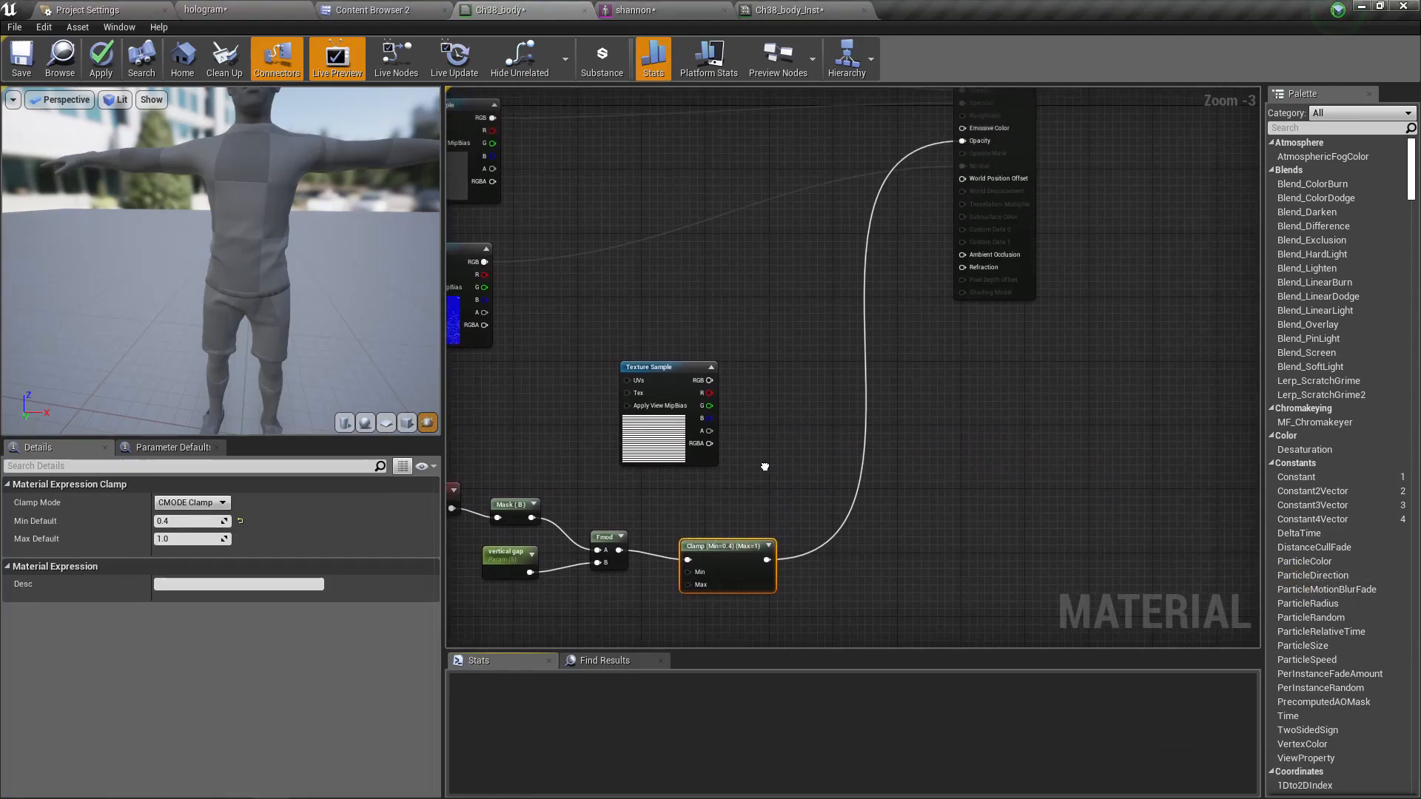
key(Delete)
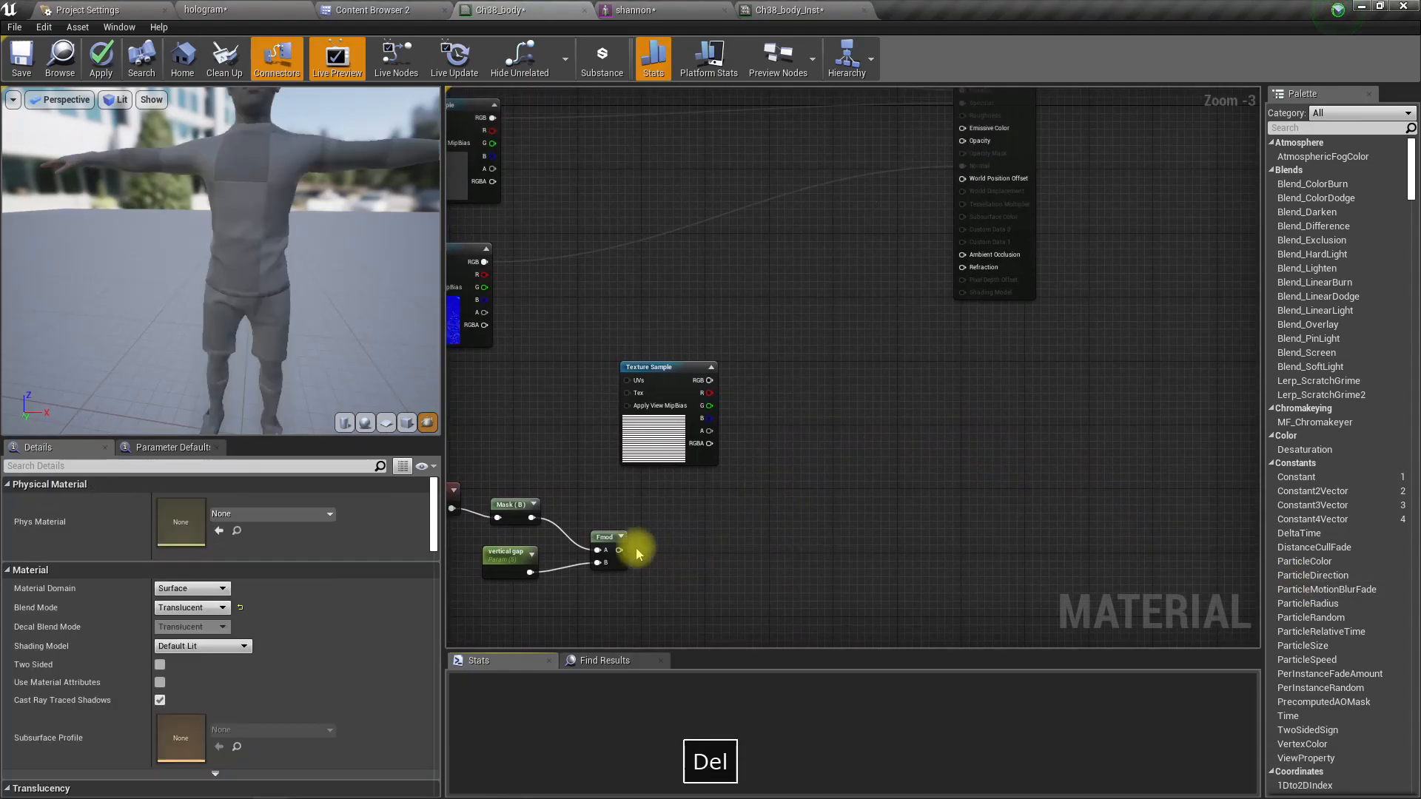
- Feed the Fmod output into input A of a new If node and set that node's Const B to 0.5
drag(619, 550, 768, 515)
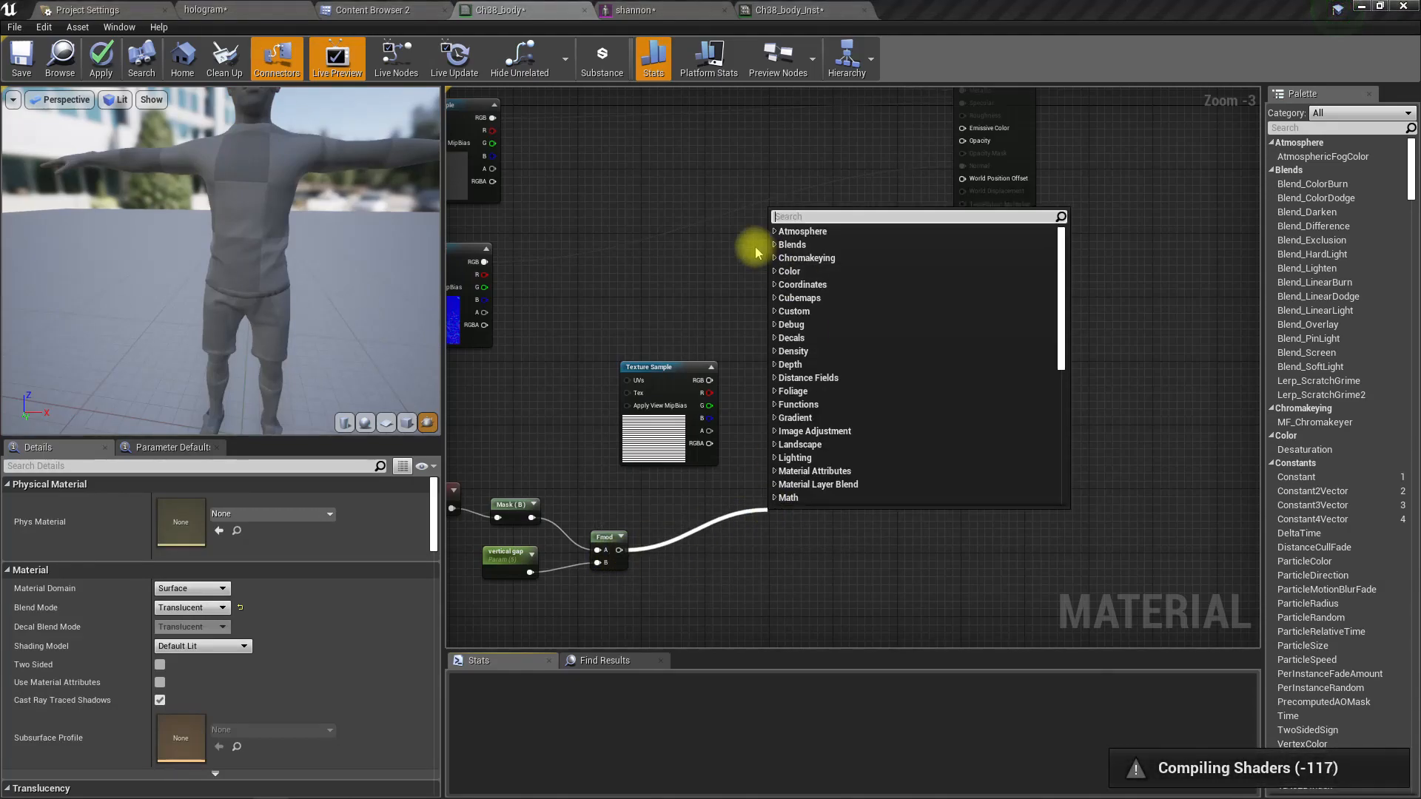
text(if)
key(Return)
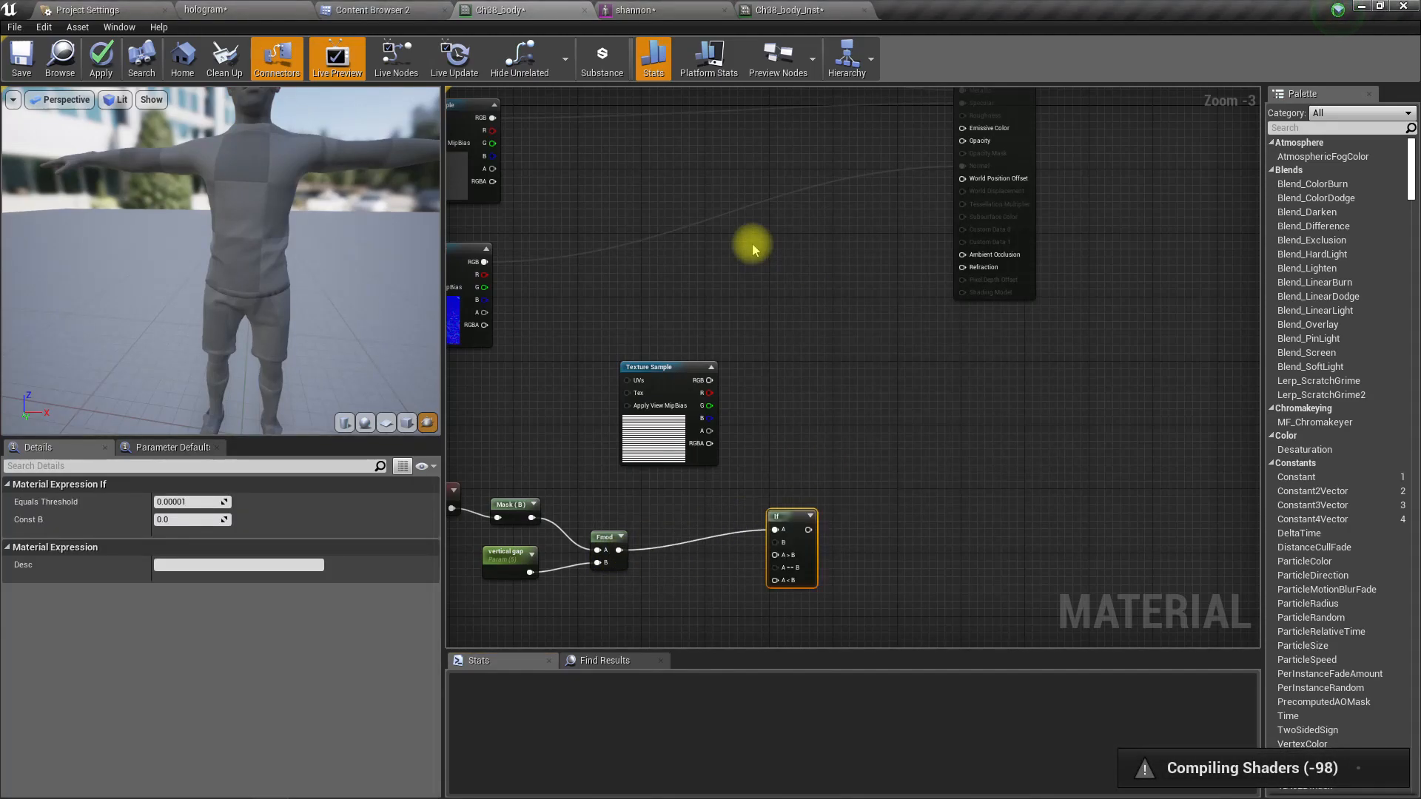
scroll(730, 460, up, 3)
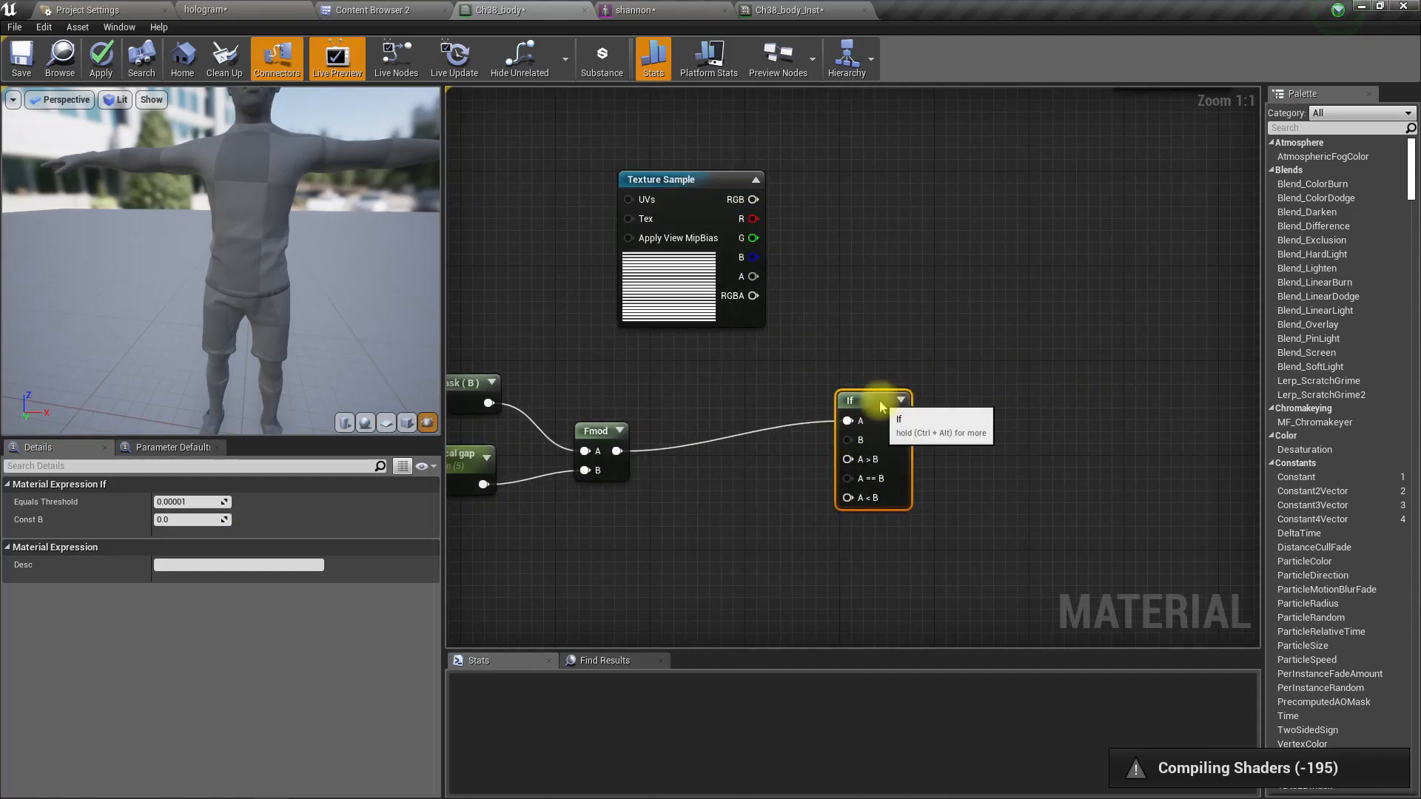
click(187, 520)
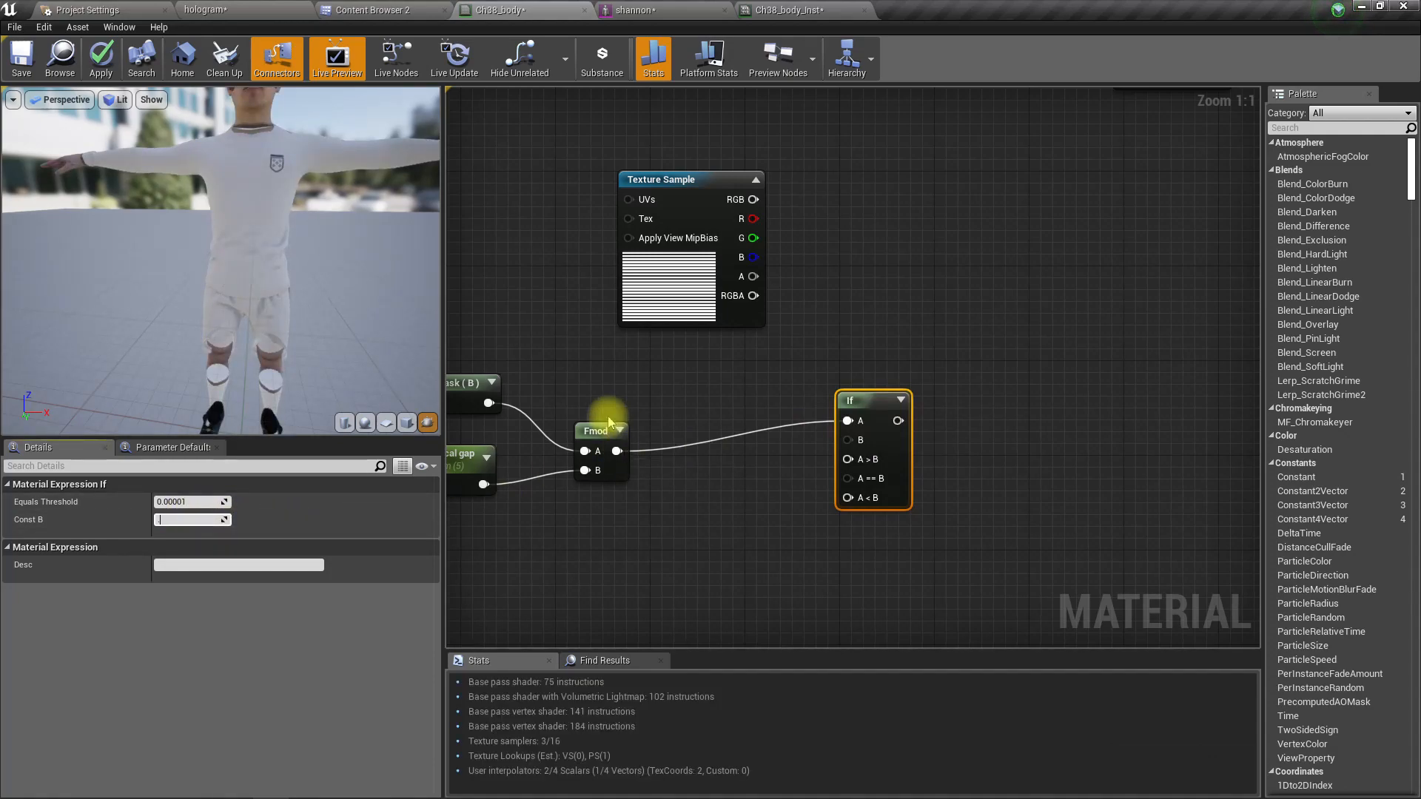
text(0.5)
key(Return)
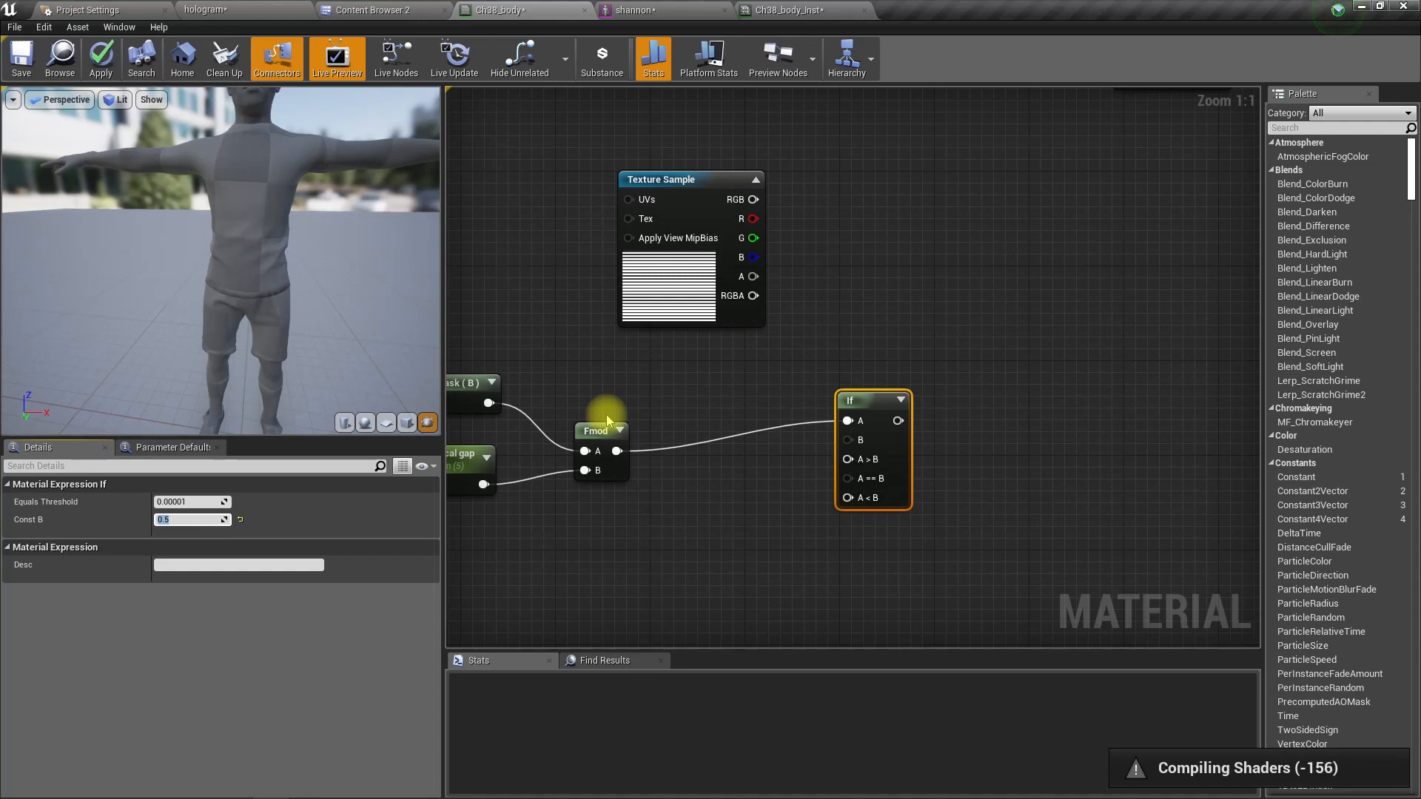
- Divide the vertical gap parameter by 2 with a new Divide node and connect the result to the If node's B input
right_drag(613, 368, 886, 348)
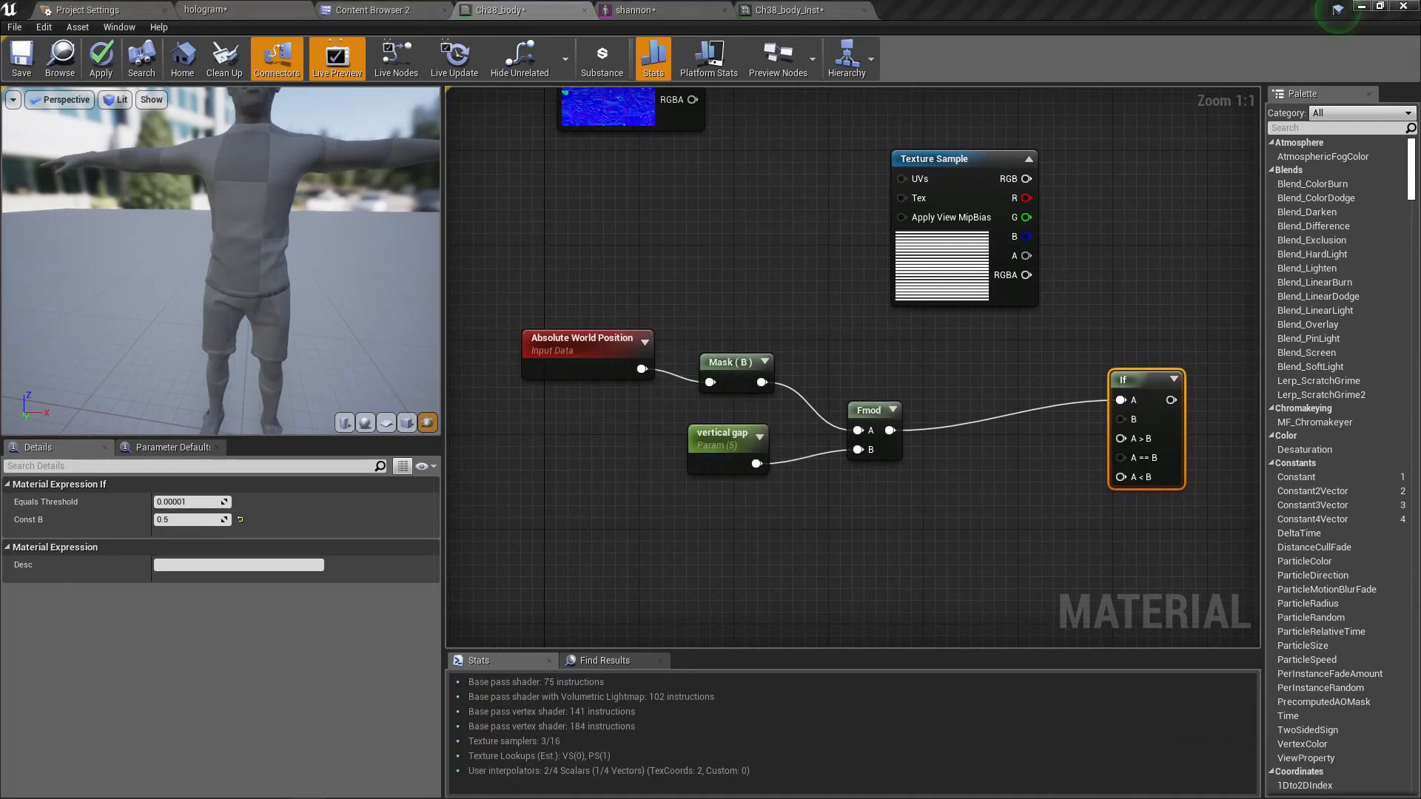
right_drag(804, 509, 741, 483)
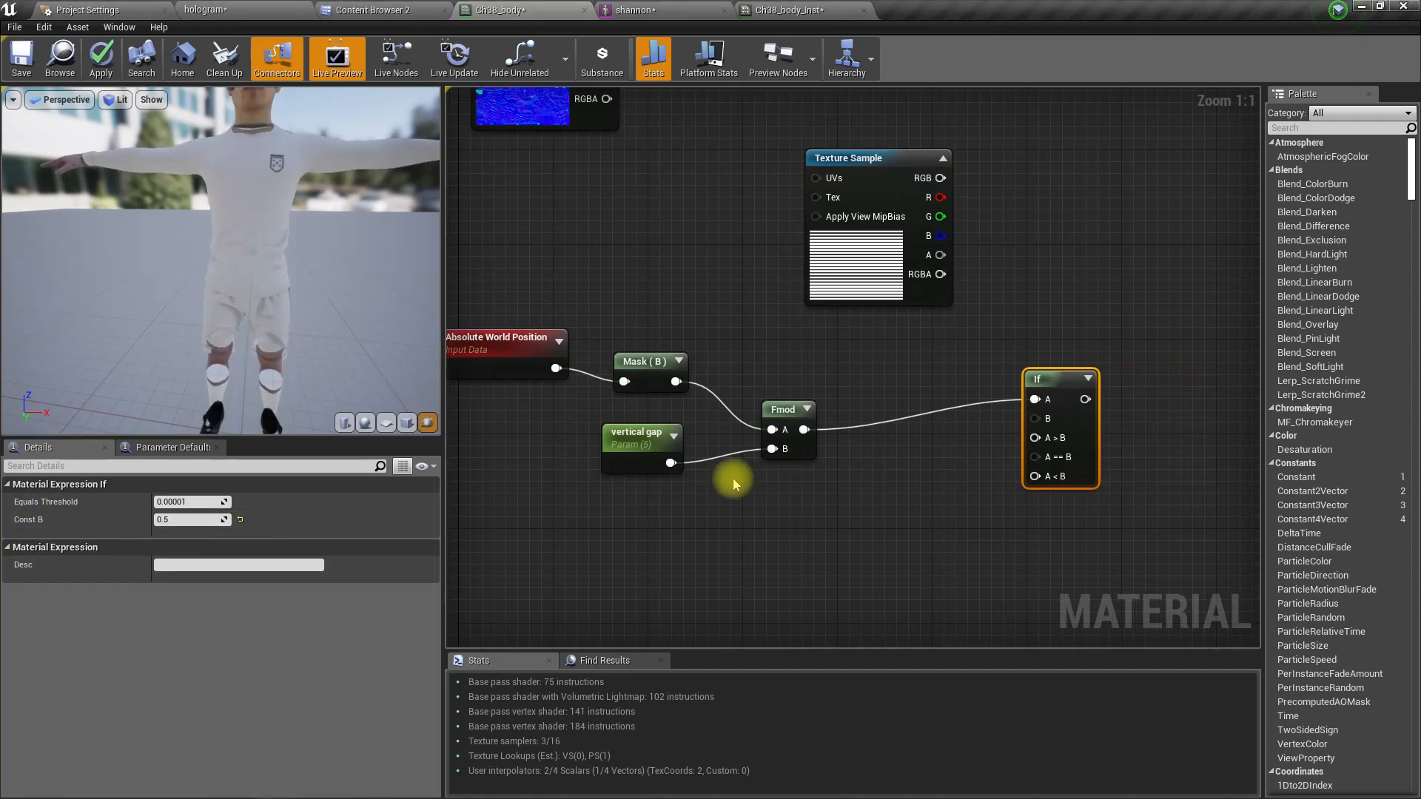
drag(670, 462, 740, 479)
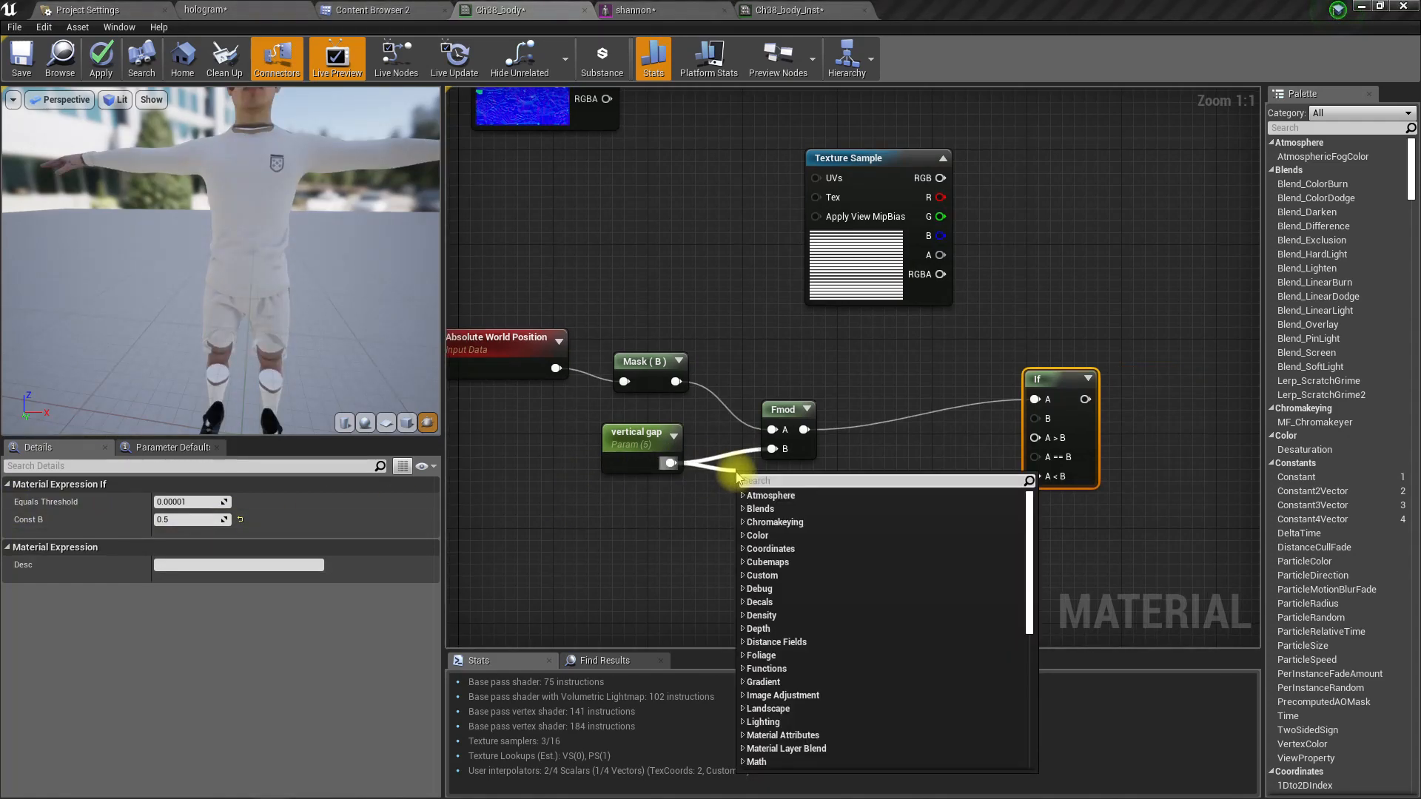
text(divide)
key(Return)
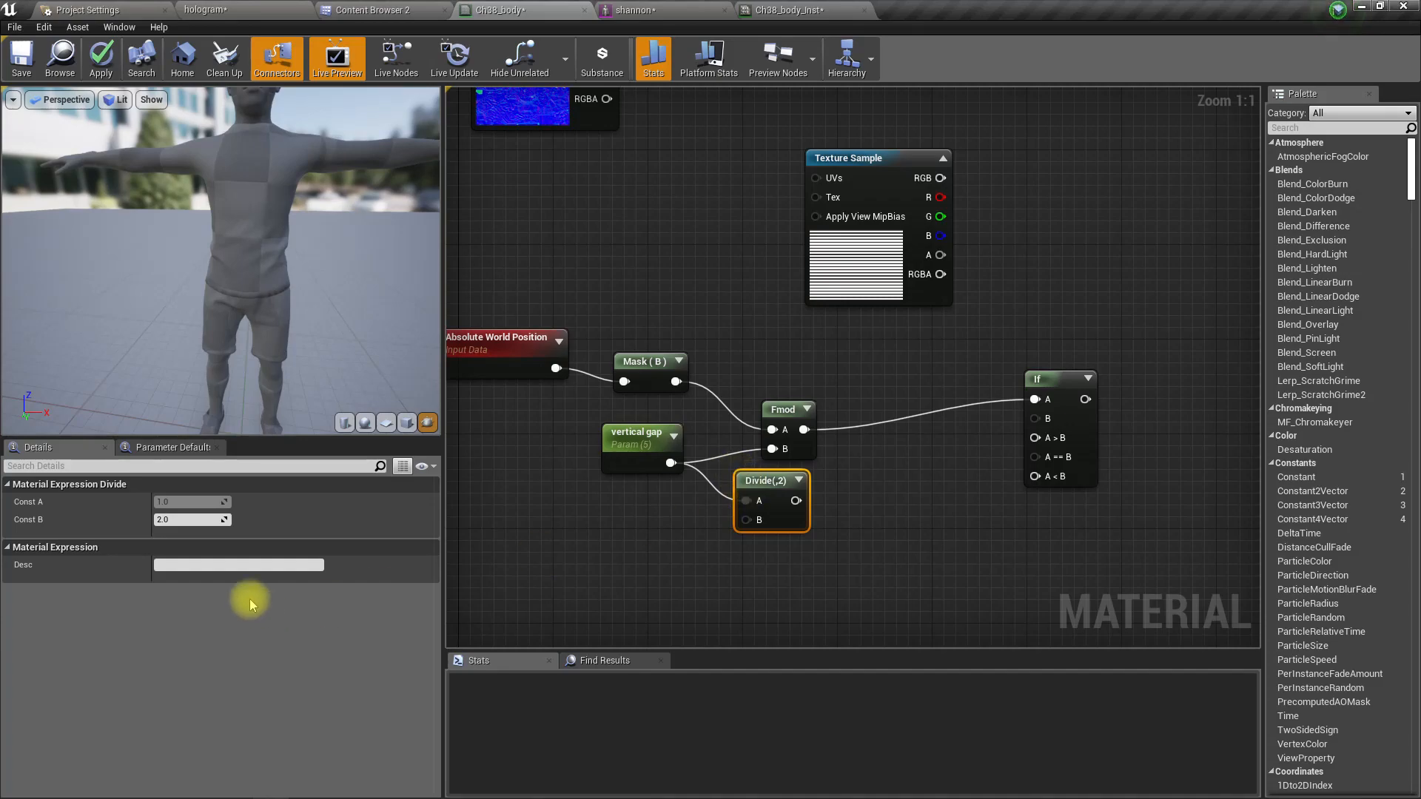
drag(796, 500, 1036, 419)
right_drag(1002, 549, 931, 502)
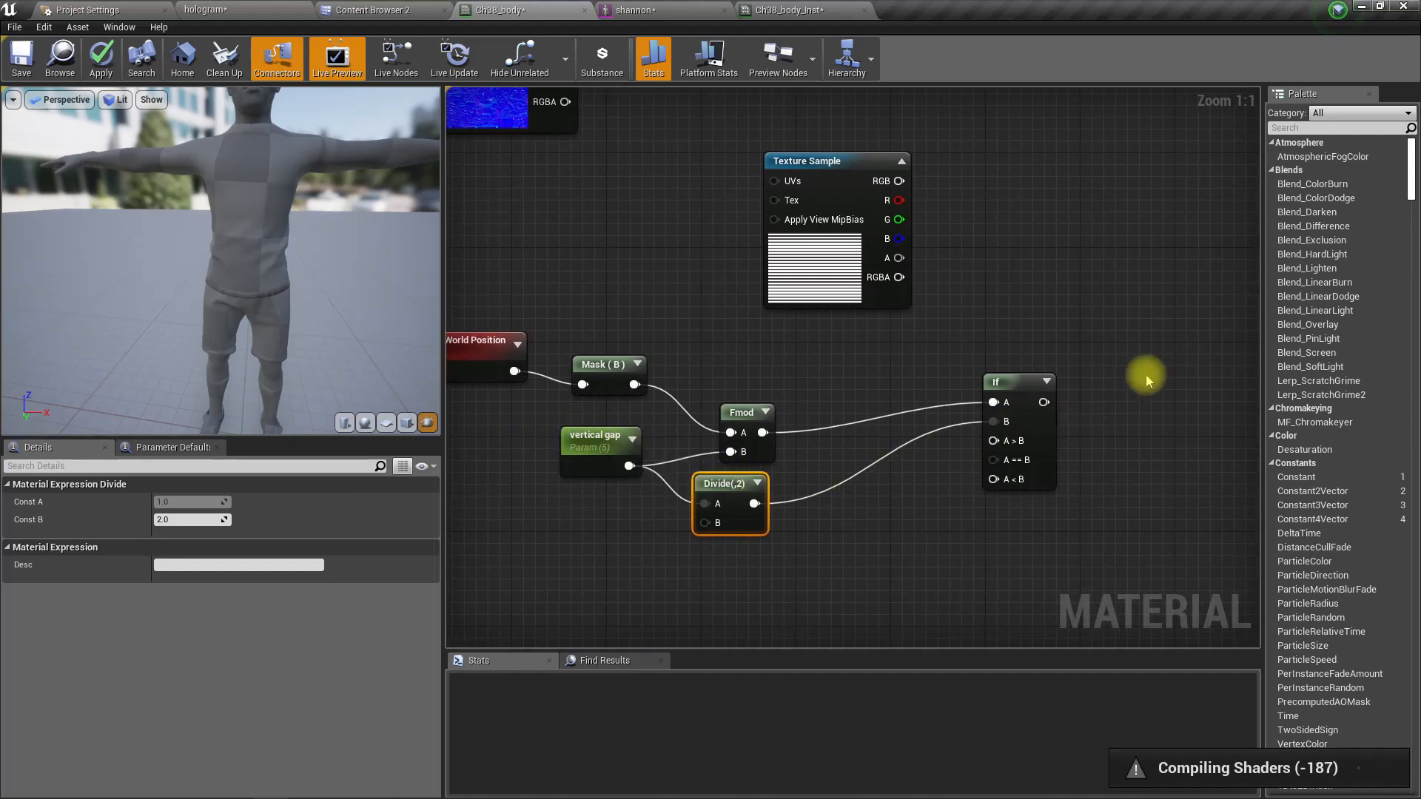
drag(1031, 398, 1058, 404)
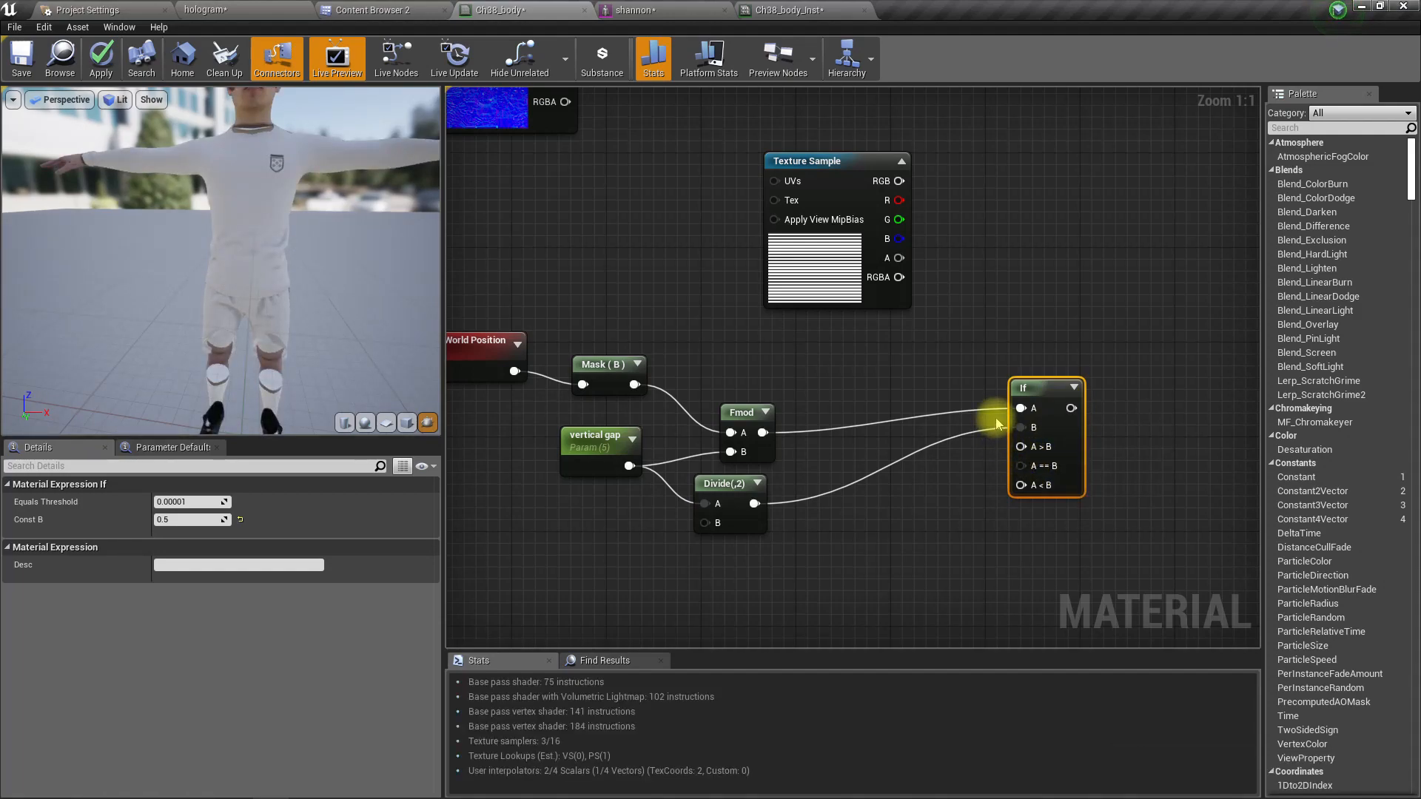
drag(1021, 447, 962, 470)
right_drag(846, 579, 795, 581)
drag(973, 497, 909, 546)
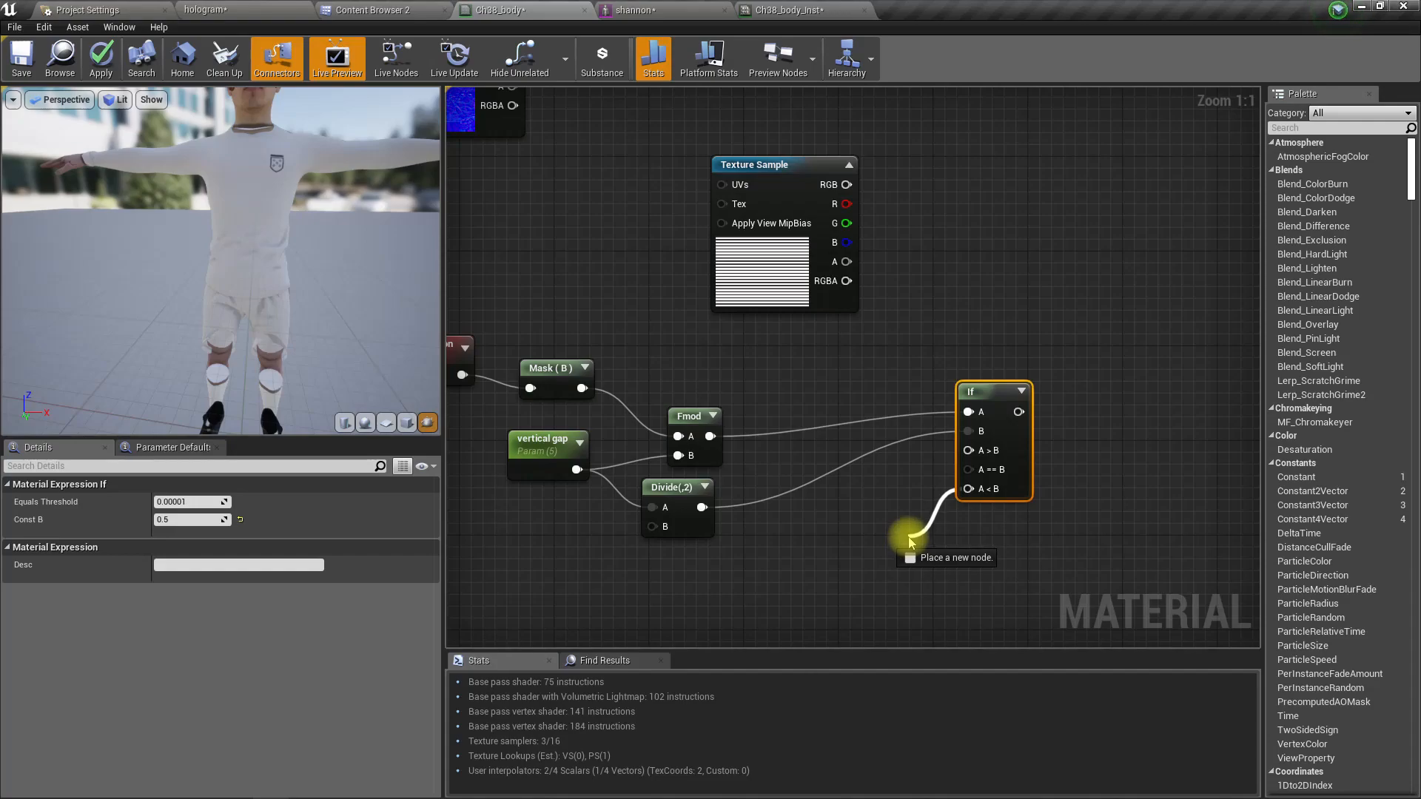
drag(910, 543, 909, 541)
right_drag(892, 524, 851, 514)
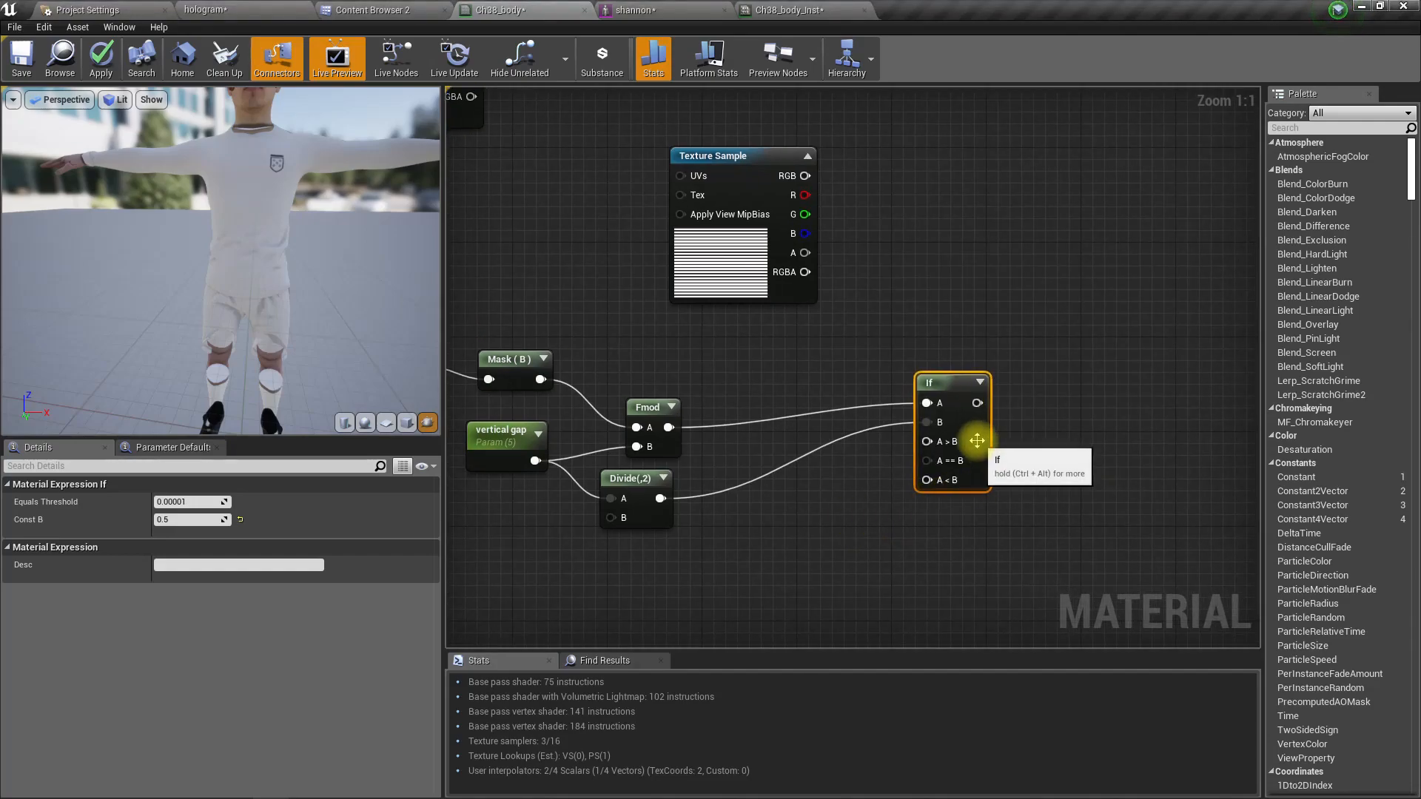
right_click(927, 441)
click(847, 491)
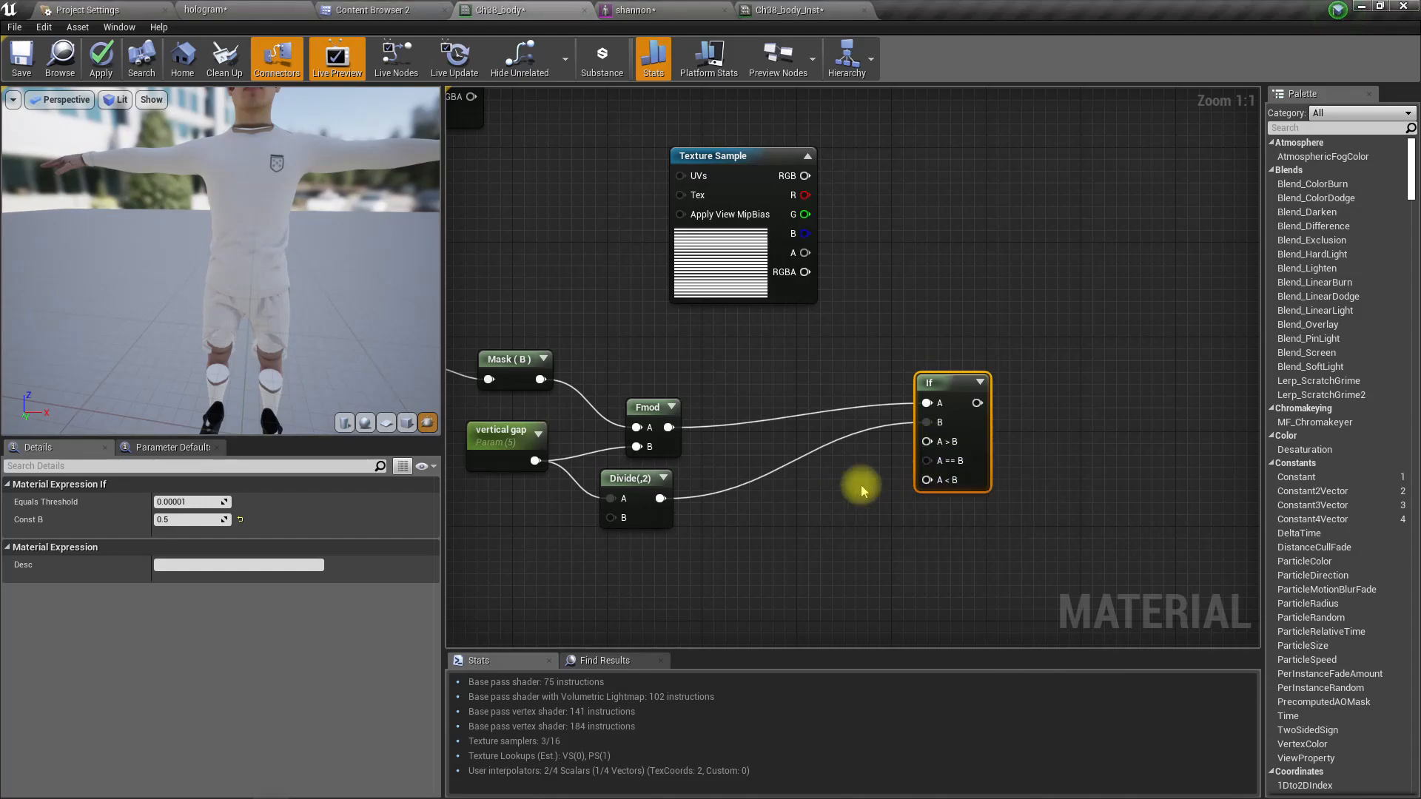
drag(928, 440, 849, 502)
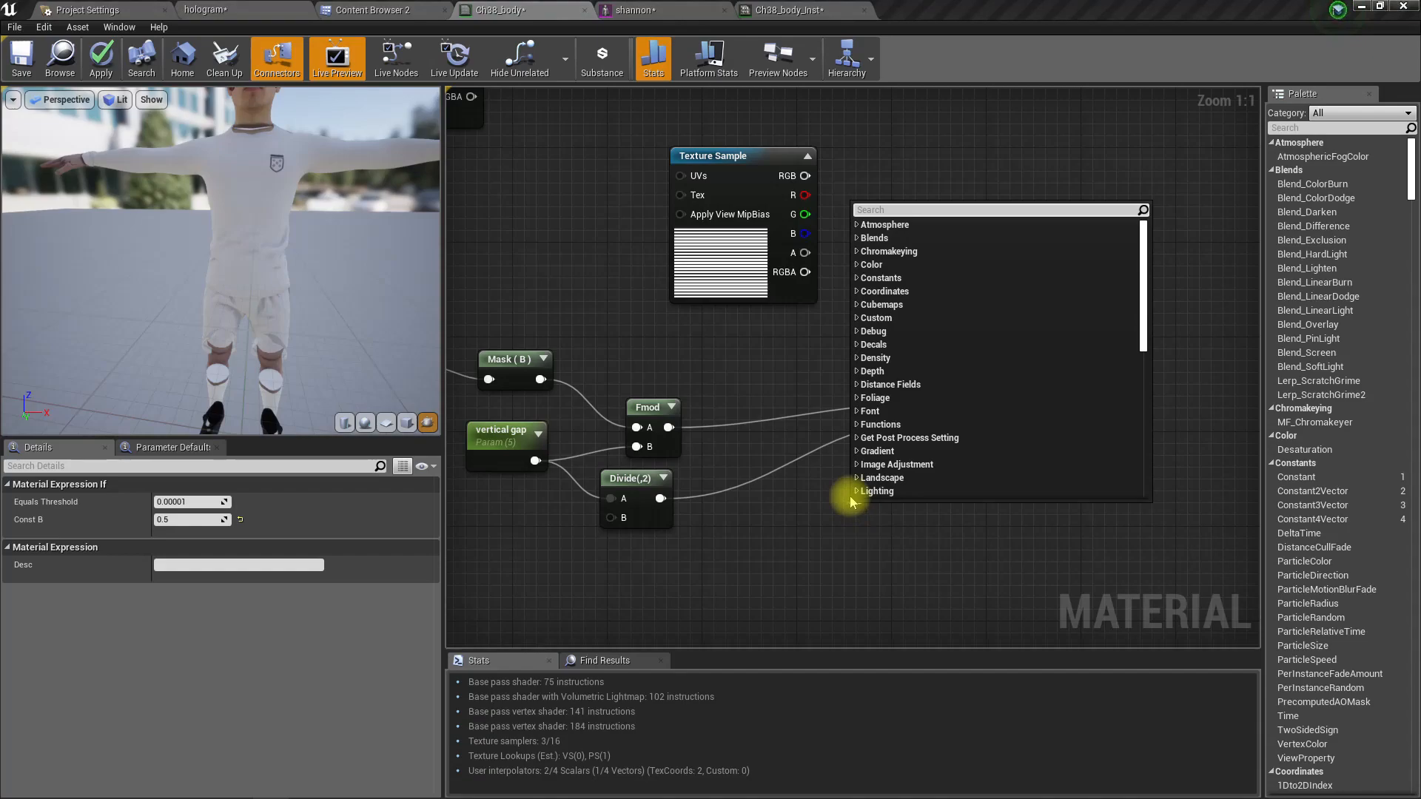
text(pro)
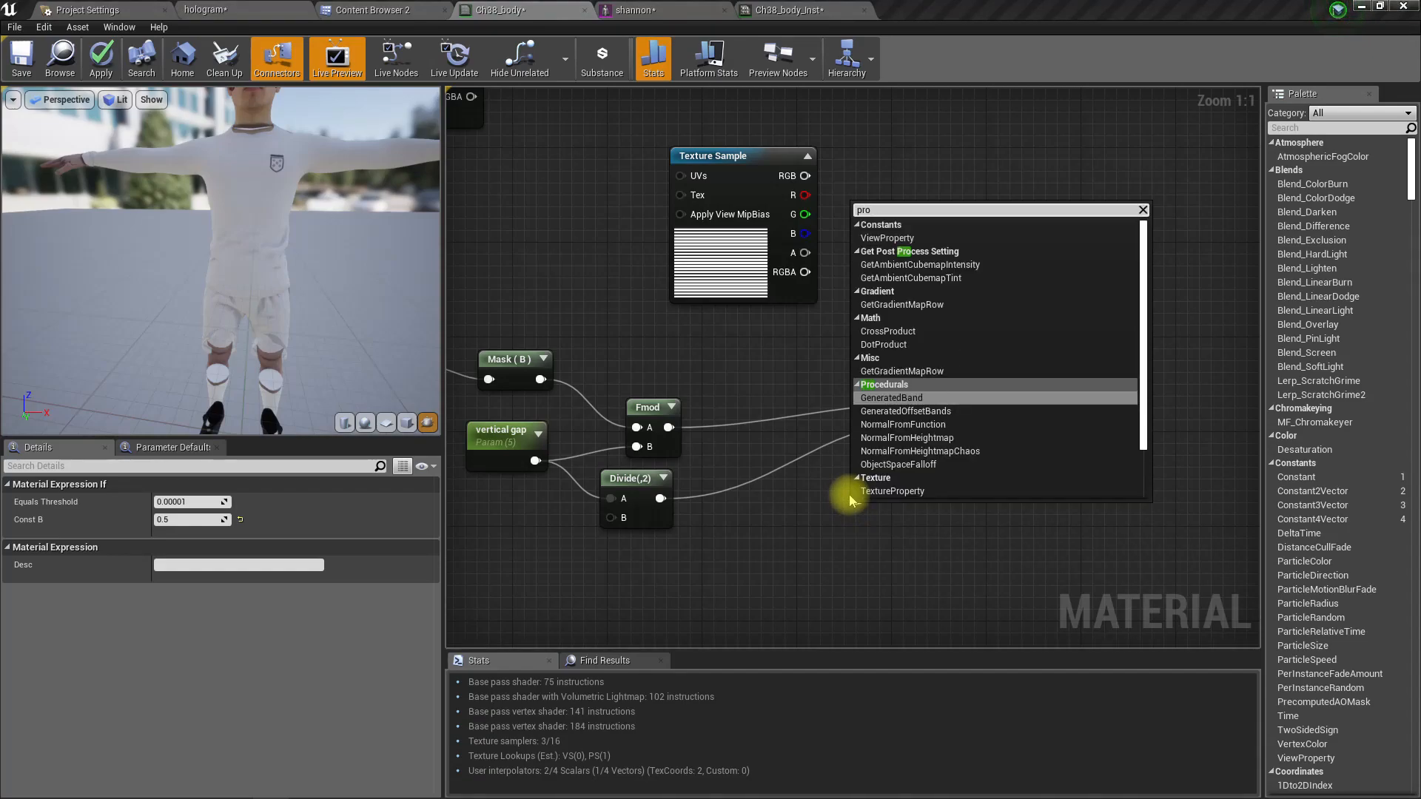
text(mo)
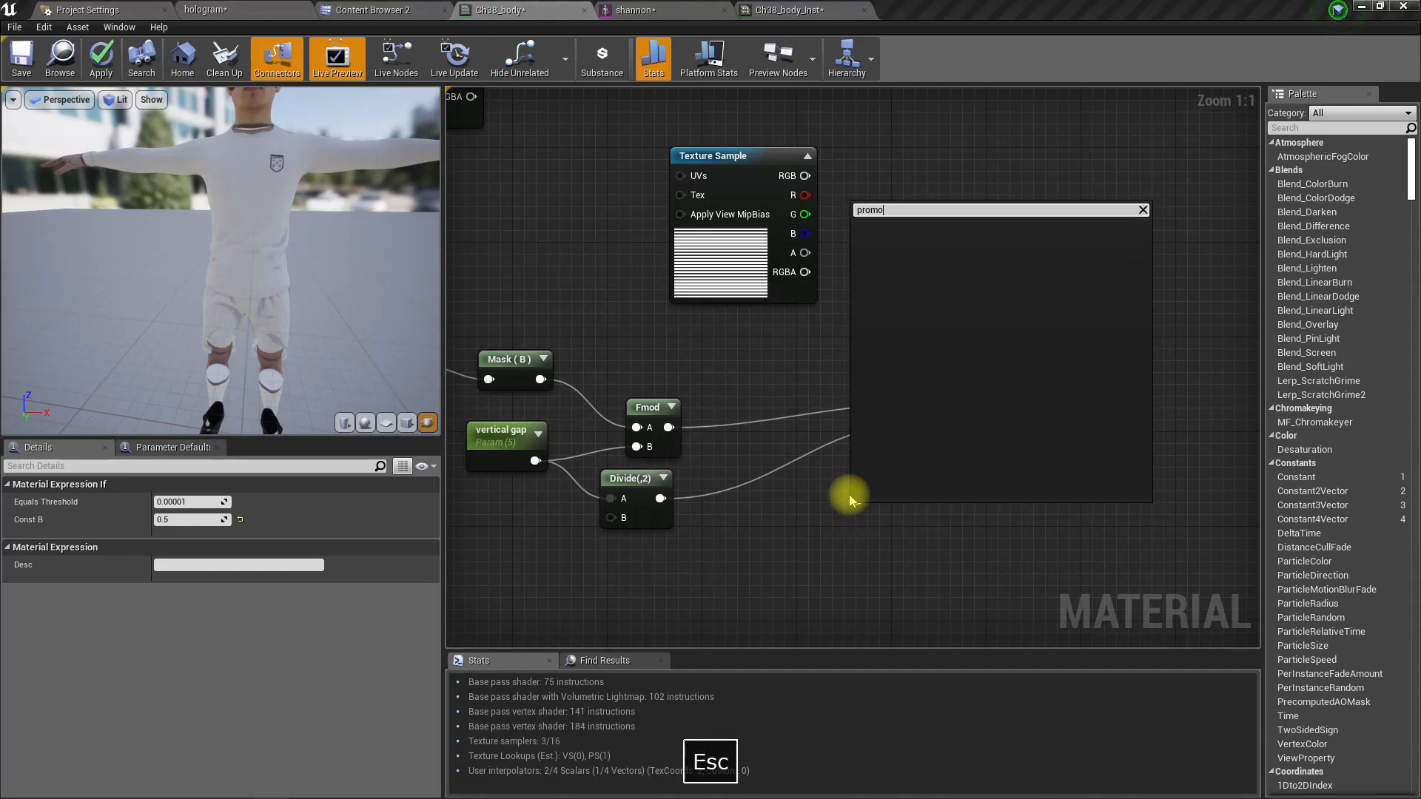
key(Escape)
- Feed a new Constant into the If node's A > B input, convert it to a parameter and place it beside the Divide node
drag(927, 442, 864, 483)
text(cons)
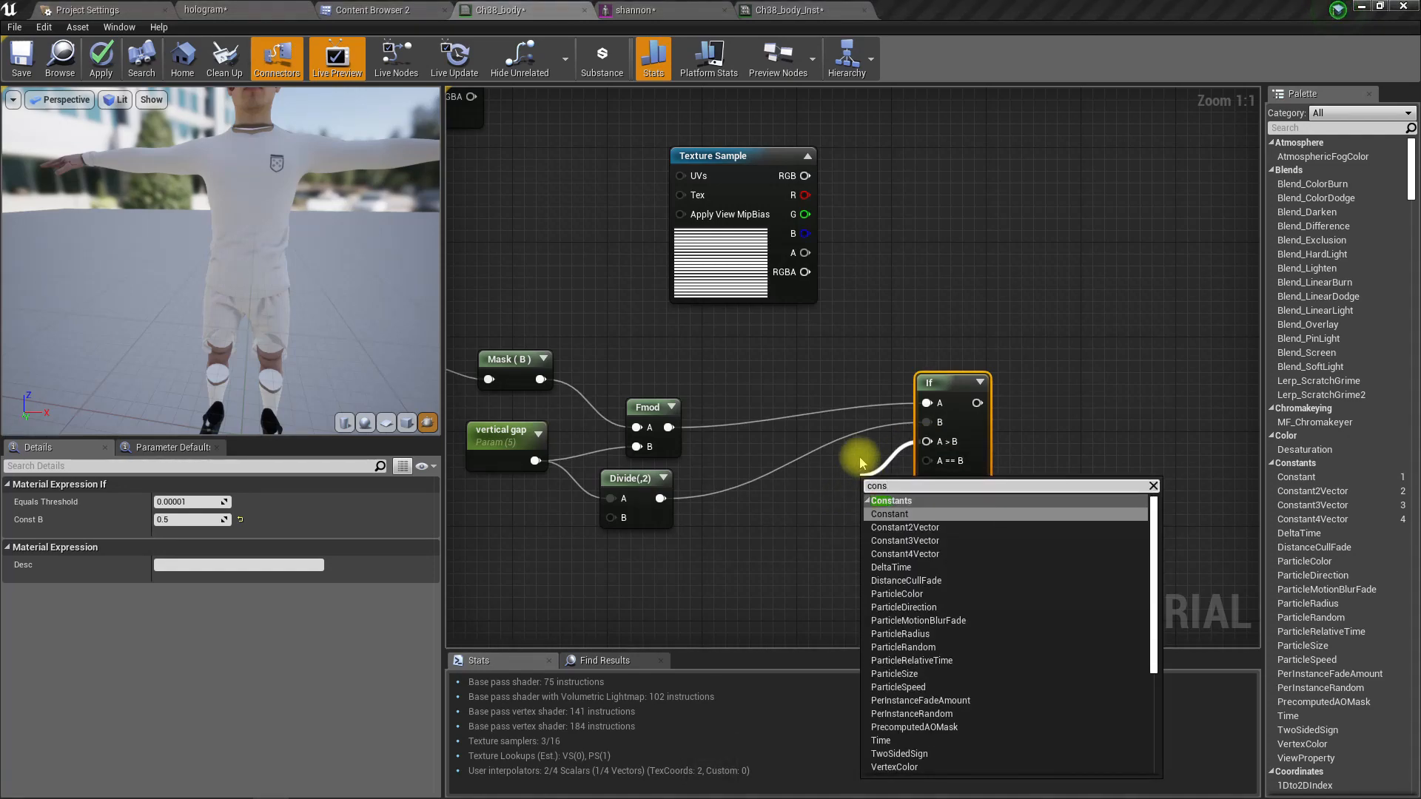
key(Return)
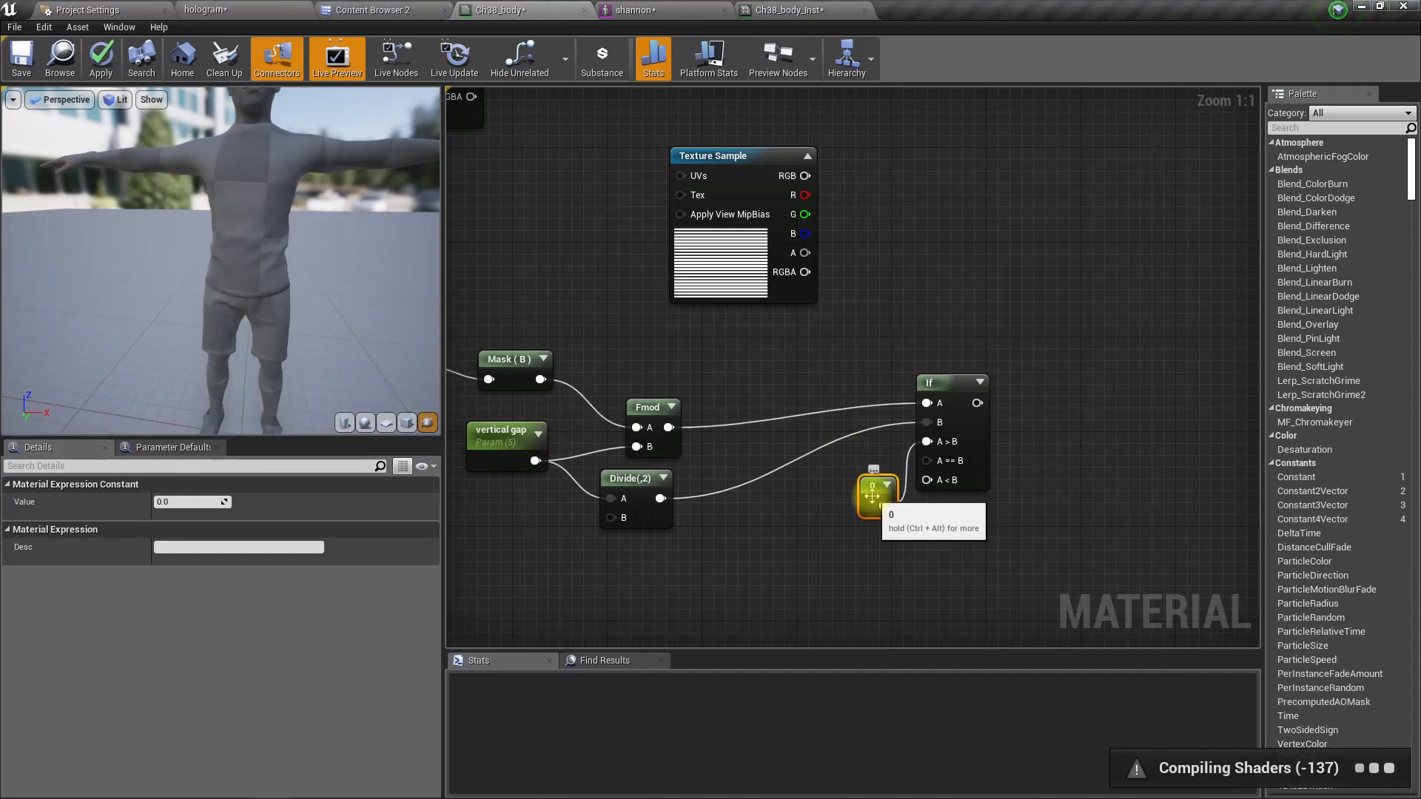
right_click(873, 498)
click(888, 501)
drag(885, 509, 795, 522)
- Name the new scalar parameter "max opacity"
click(210, 501)
text(ma)
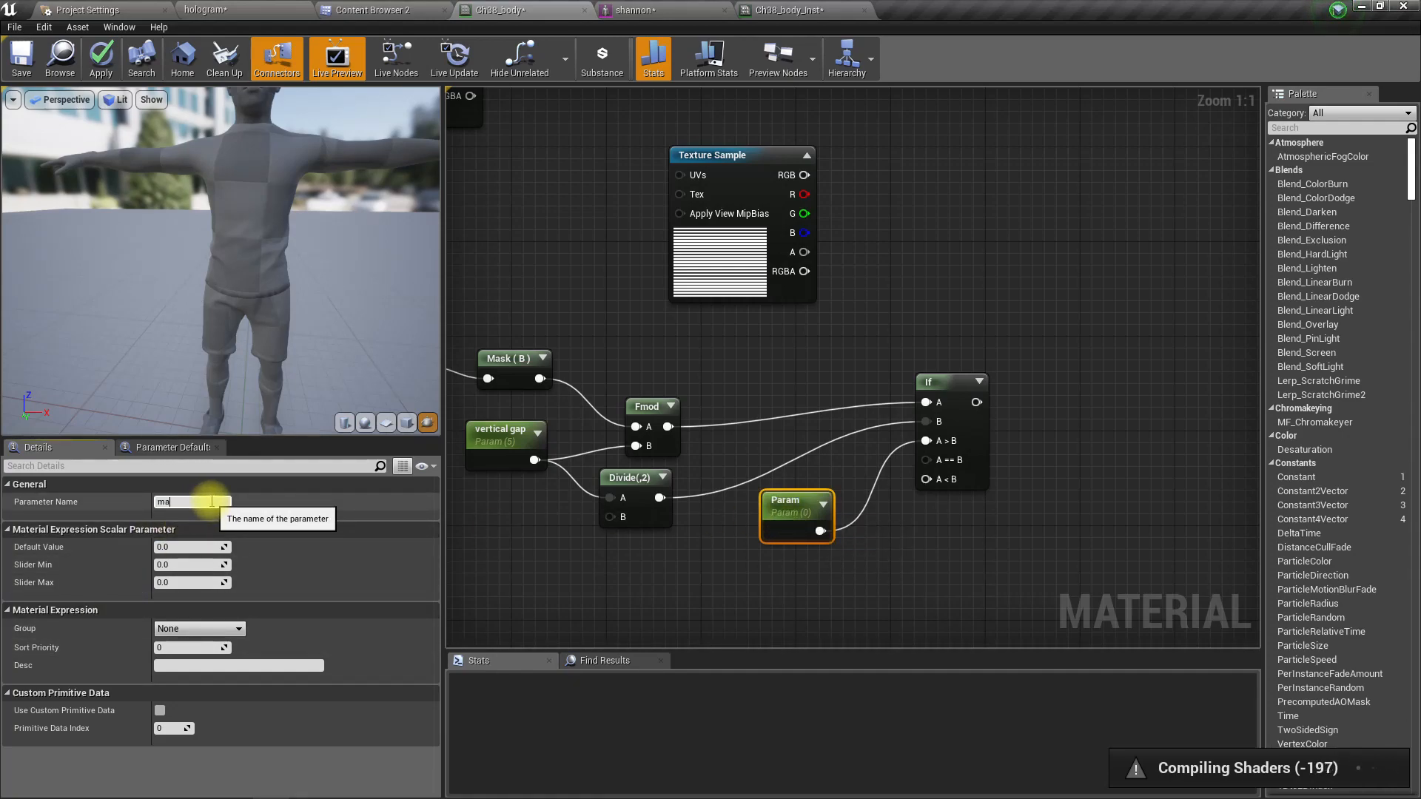
text(x opaci)
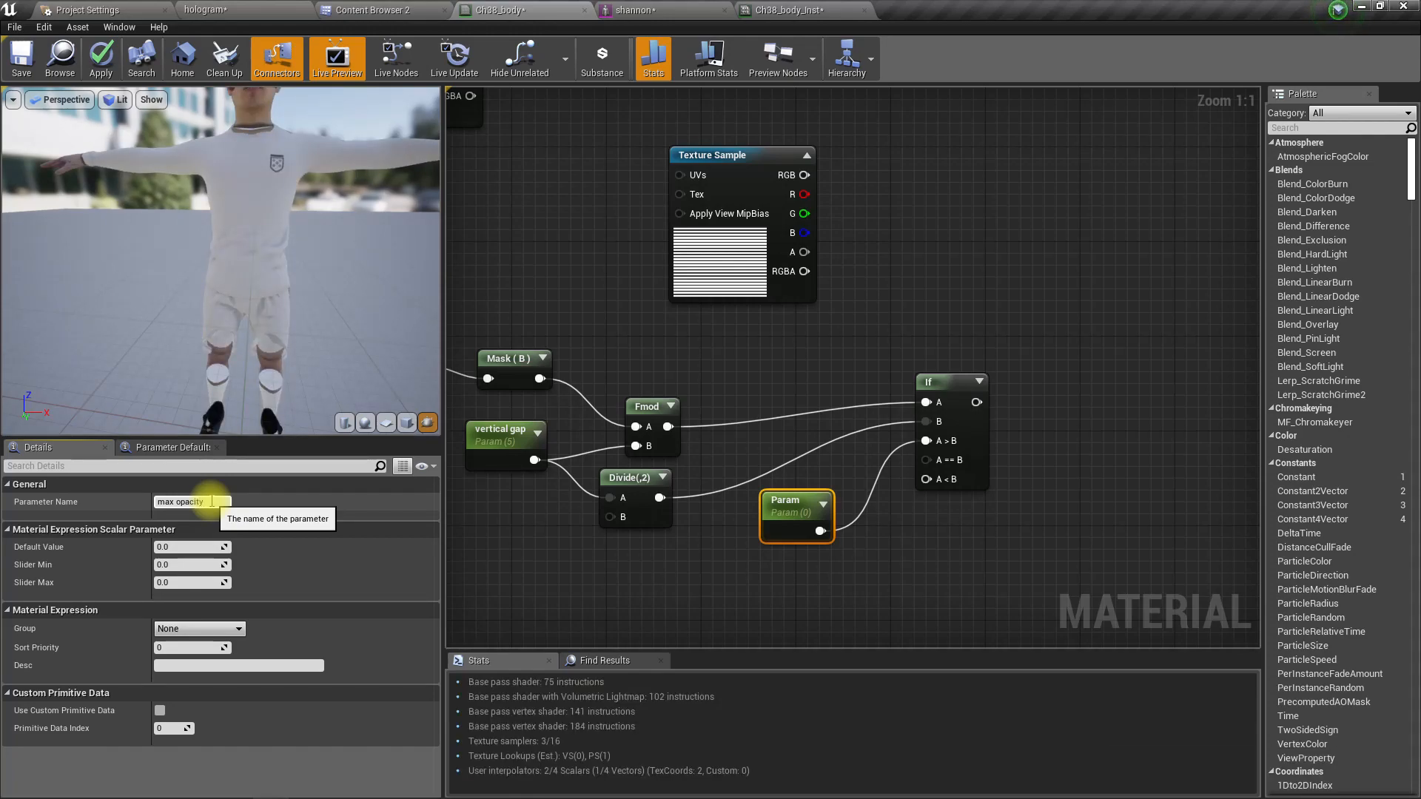
text(ty)
key(Return)
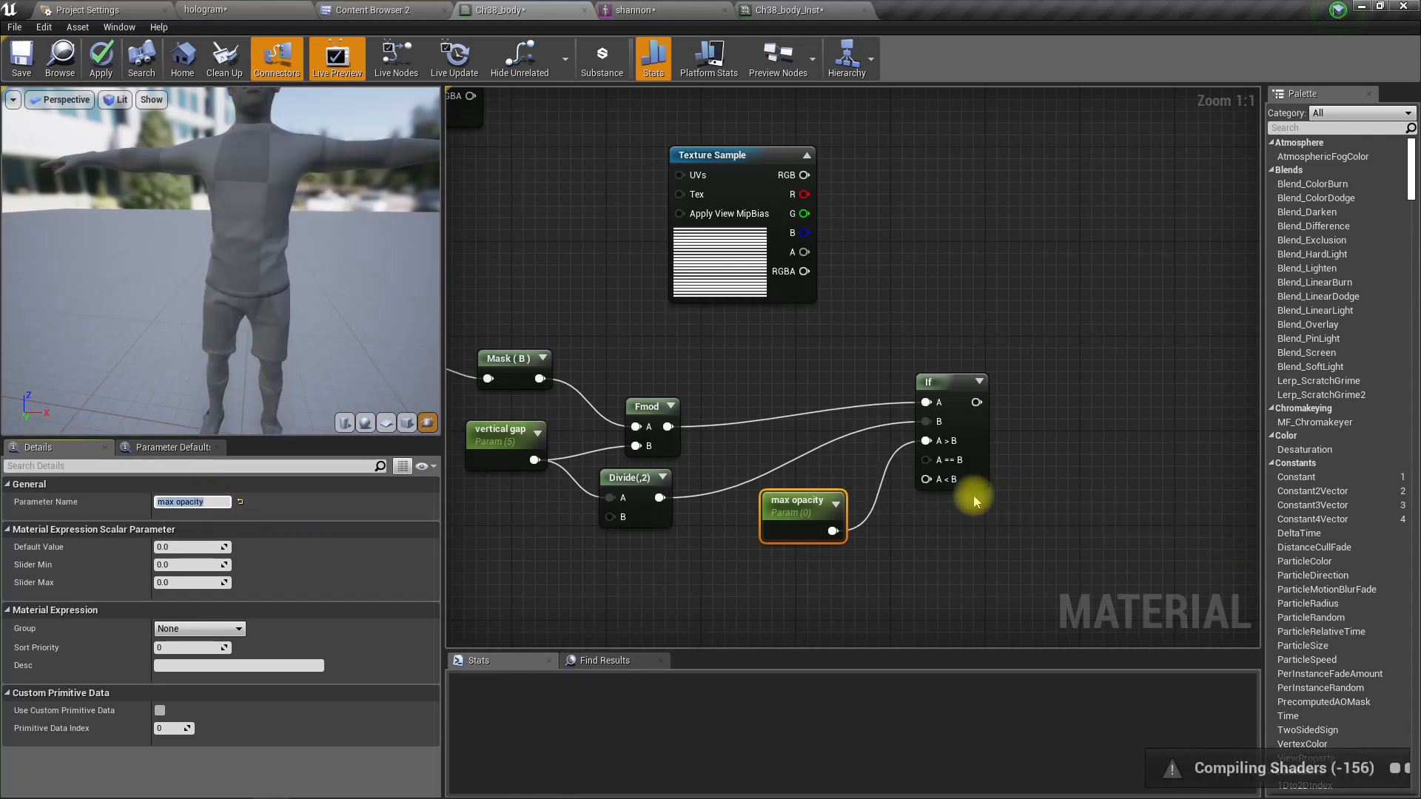
- Connect max opacity to the If node's A == B input too, and feed a duplicate named "min opacity" into A < B
drag(833, 530, 926, 479)
key(ctrl+w)
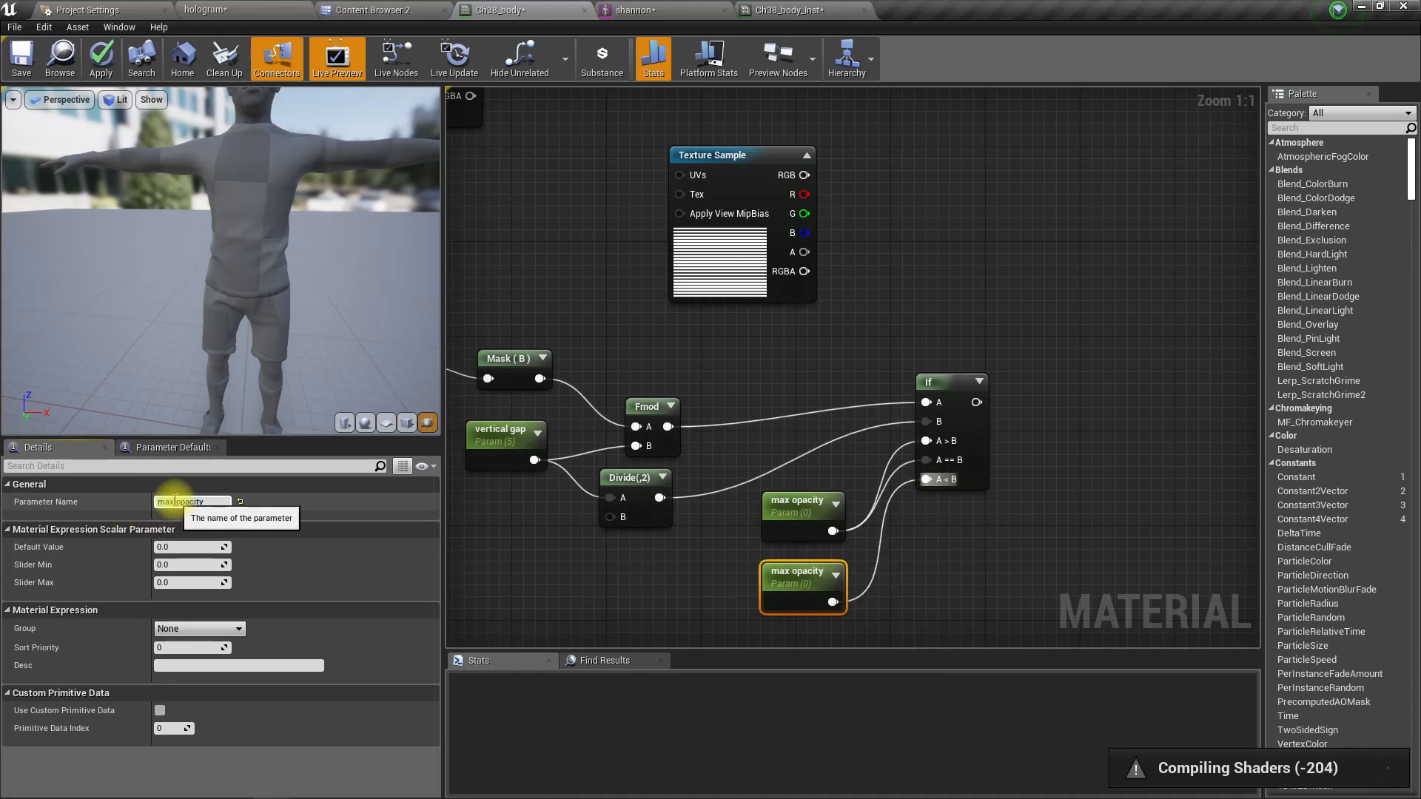
drag(176, 502, 156, 502)
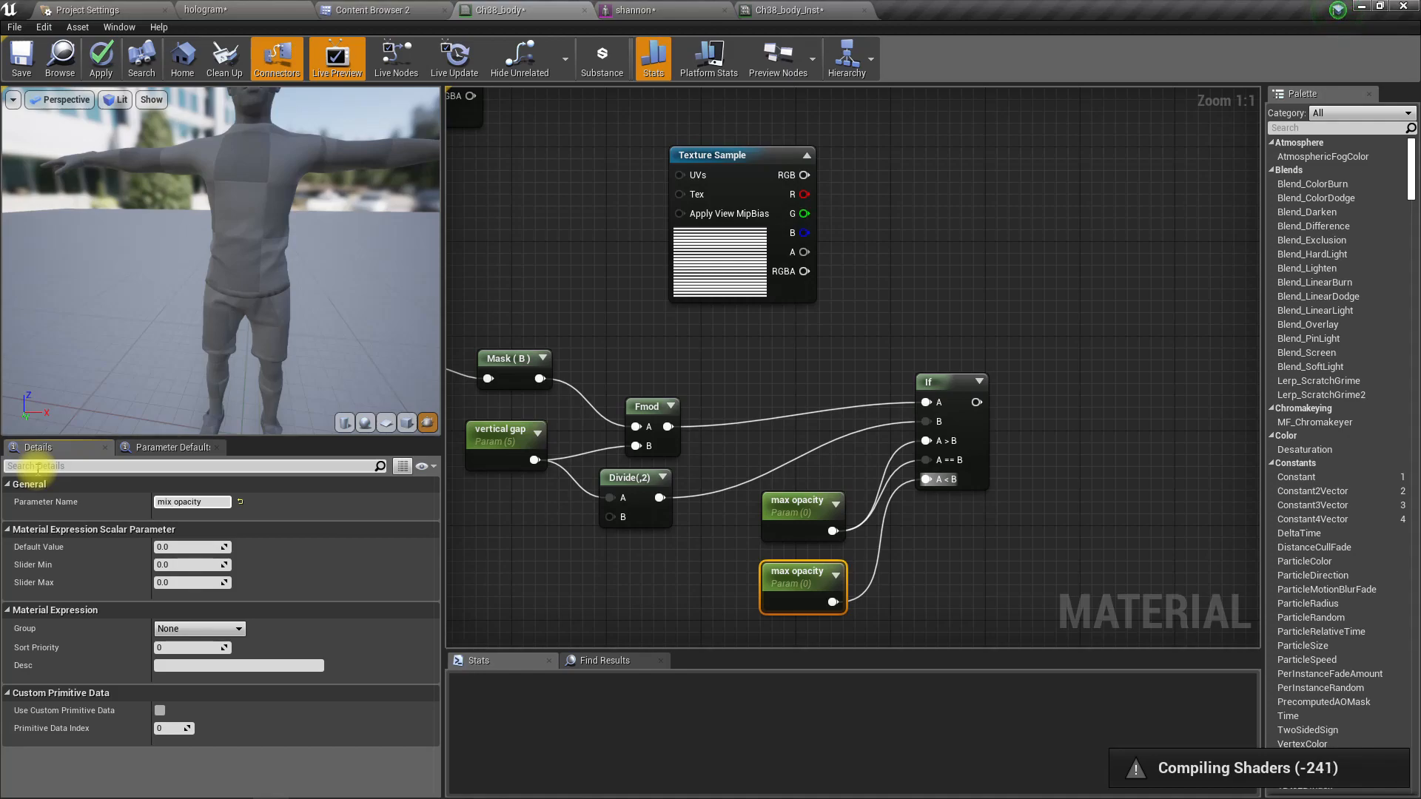
text(min)
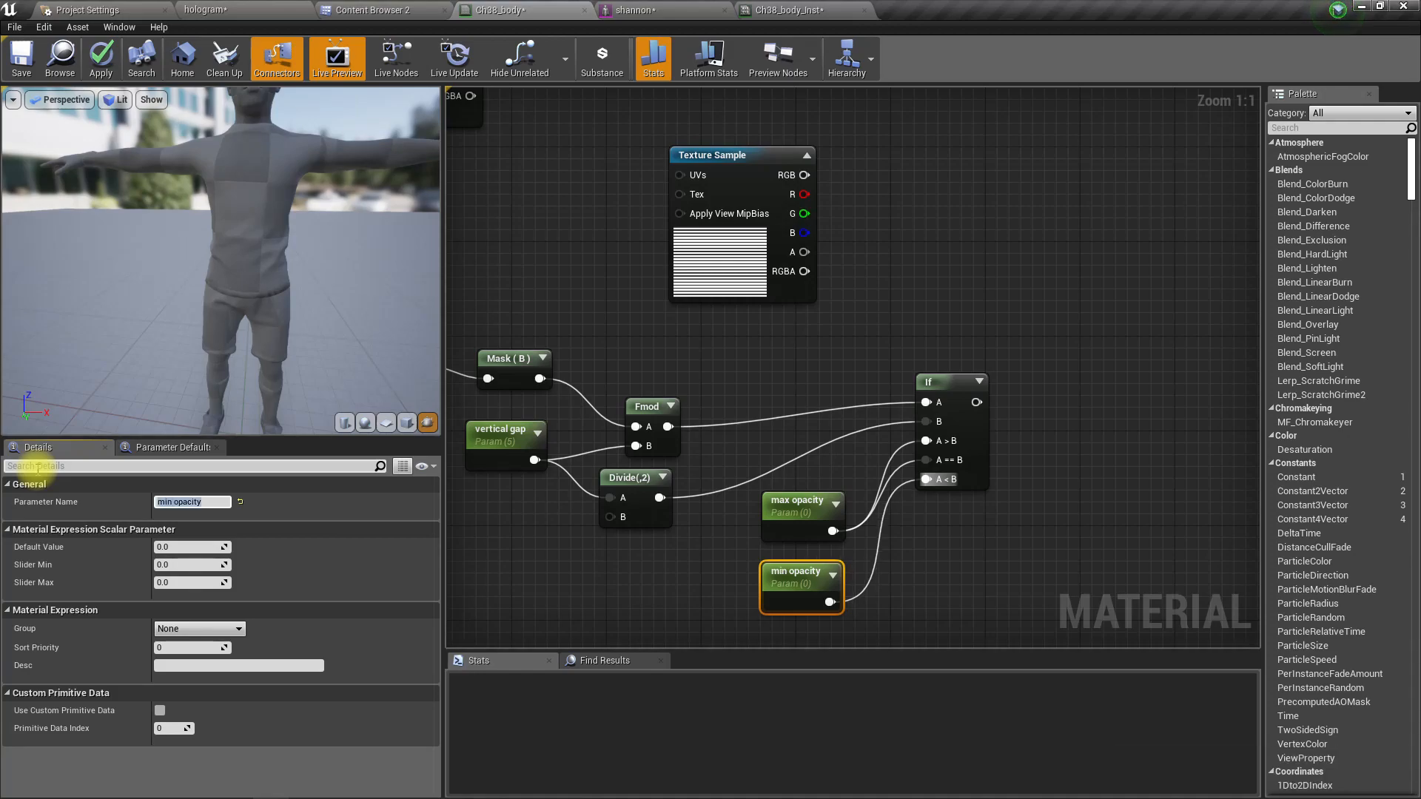
key(Return)
- Connect the If node's output to the material's Opacity input
scroll(924, 270, down, 3)
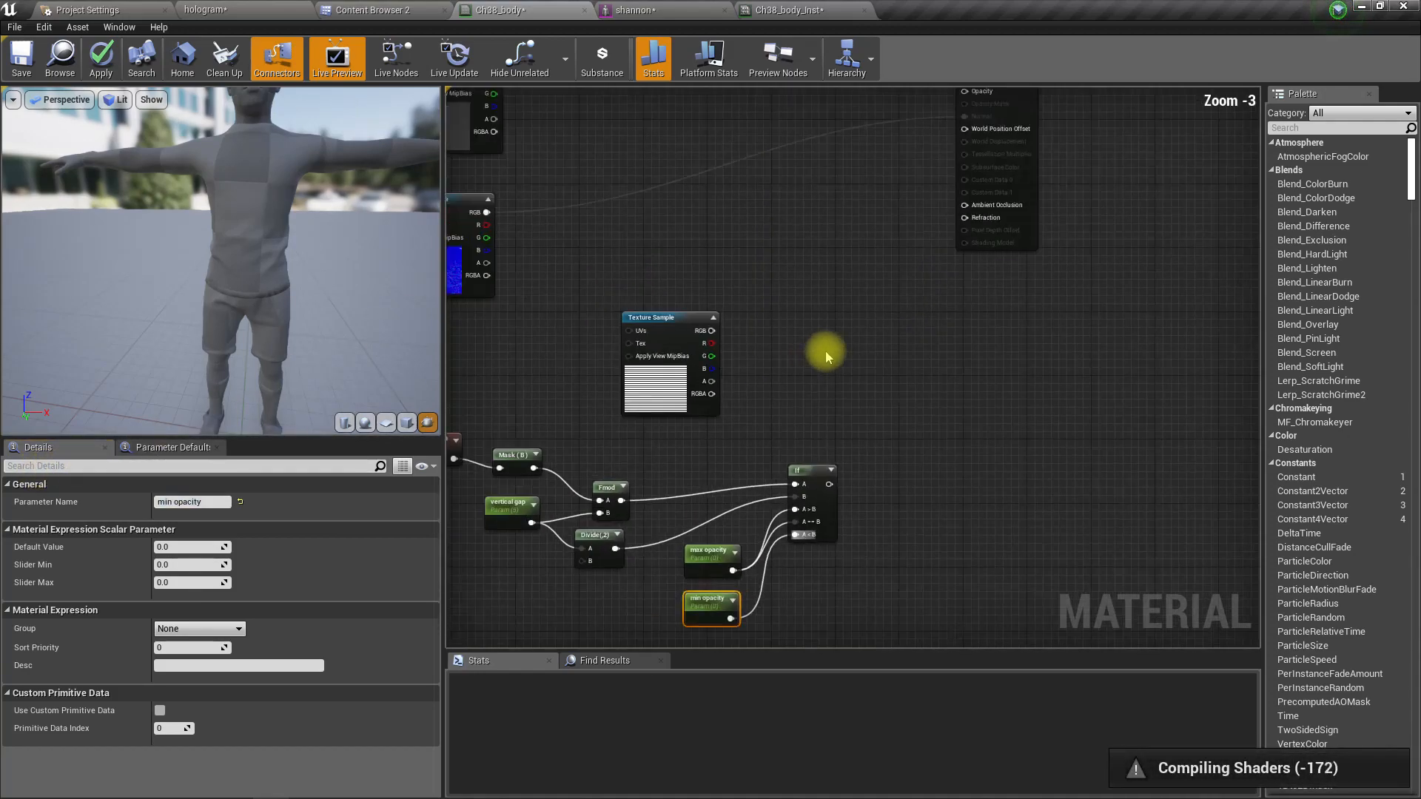
drag(790, 517, 926, 123)
right_drag(781, 434, 893, 245)
scroll(793, 384, up, 3)
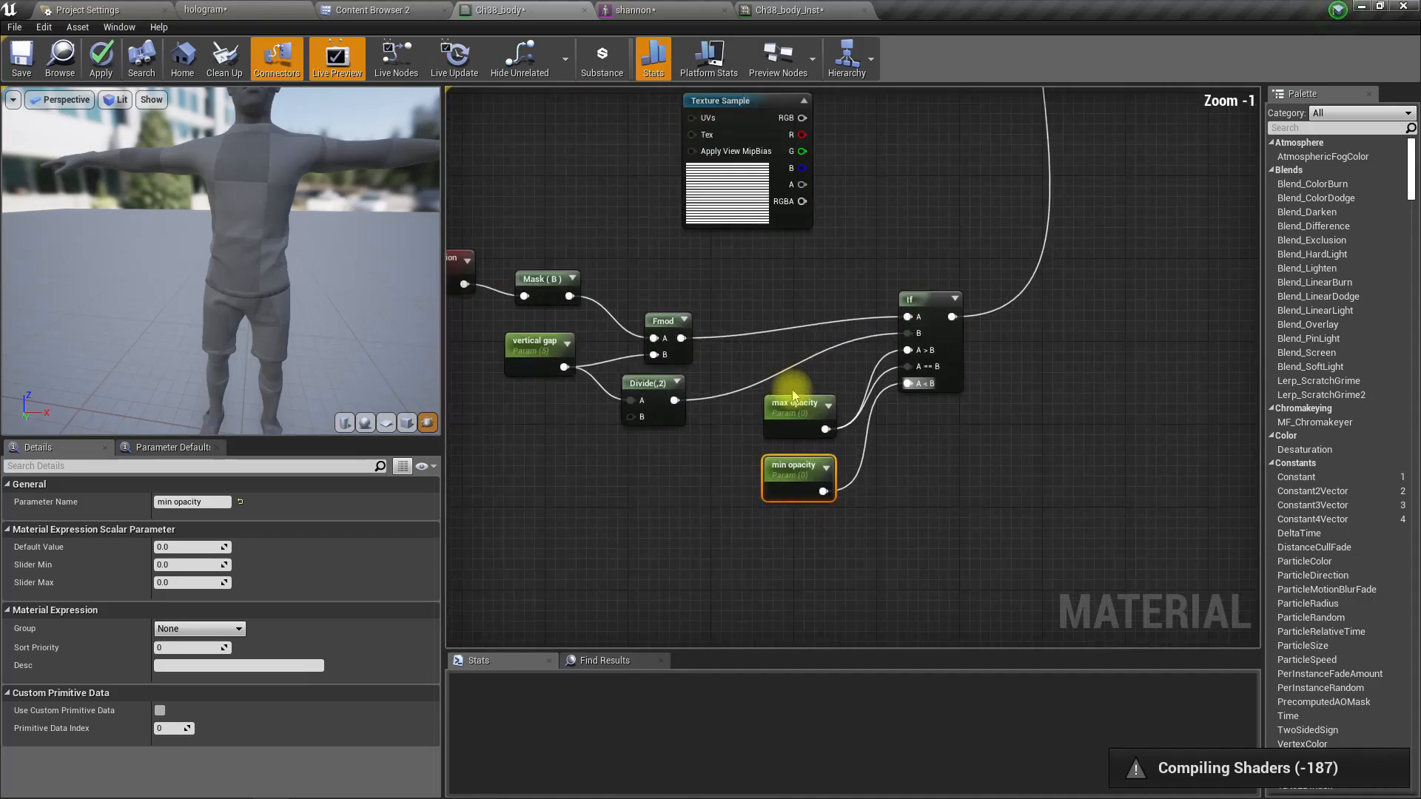
- Set the default value of the max opacity parameter to 0.8
right_drag(794, 384, 802, 426)
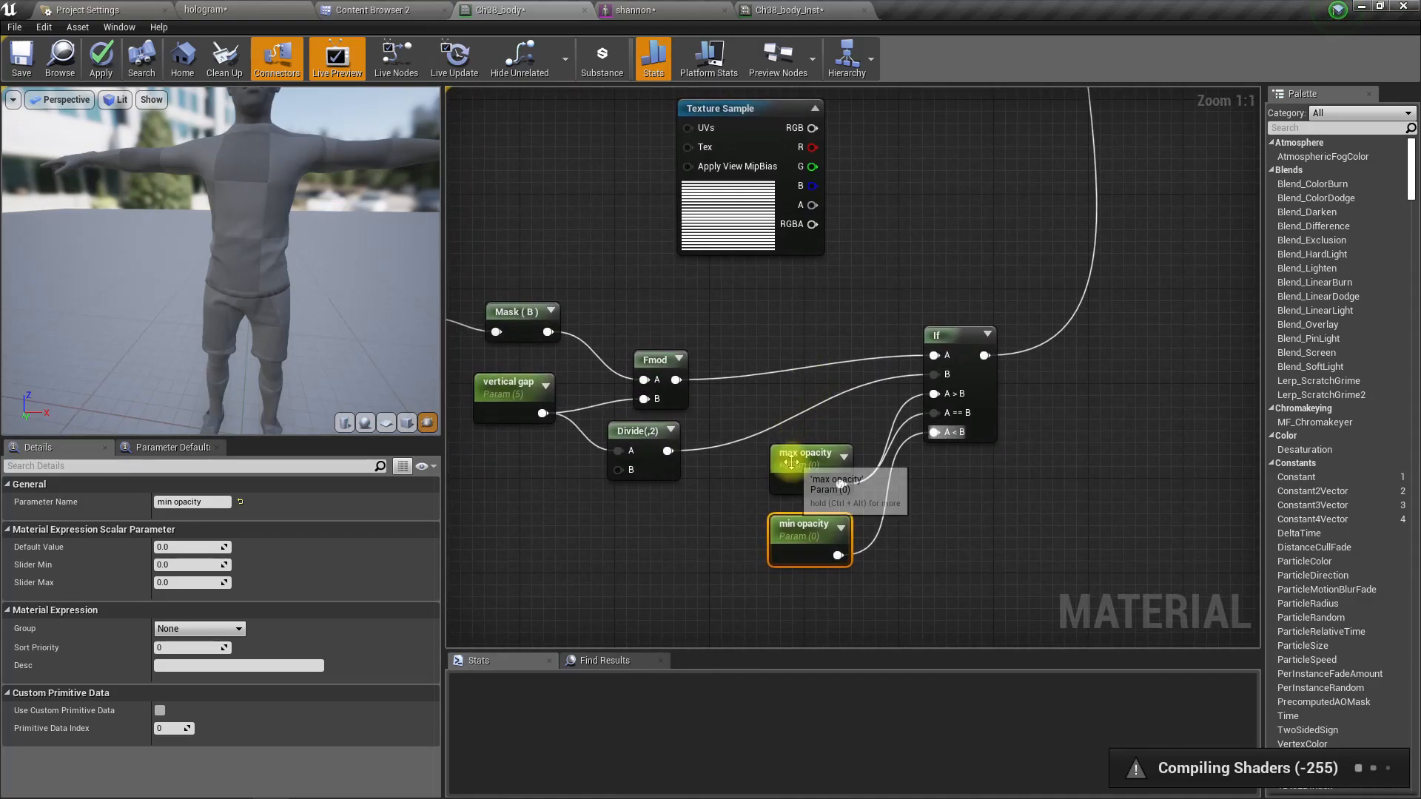
click(813, 465)
click(178, 547)
key(BackSpace)
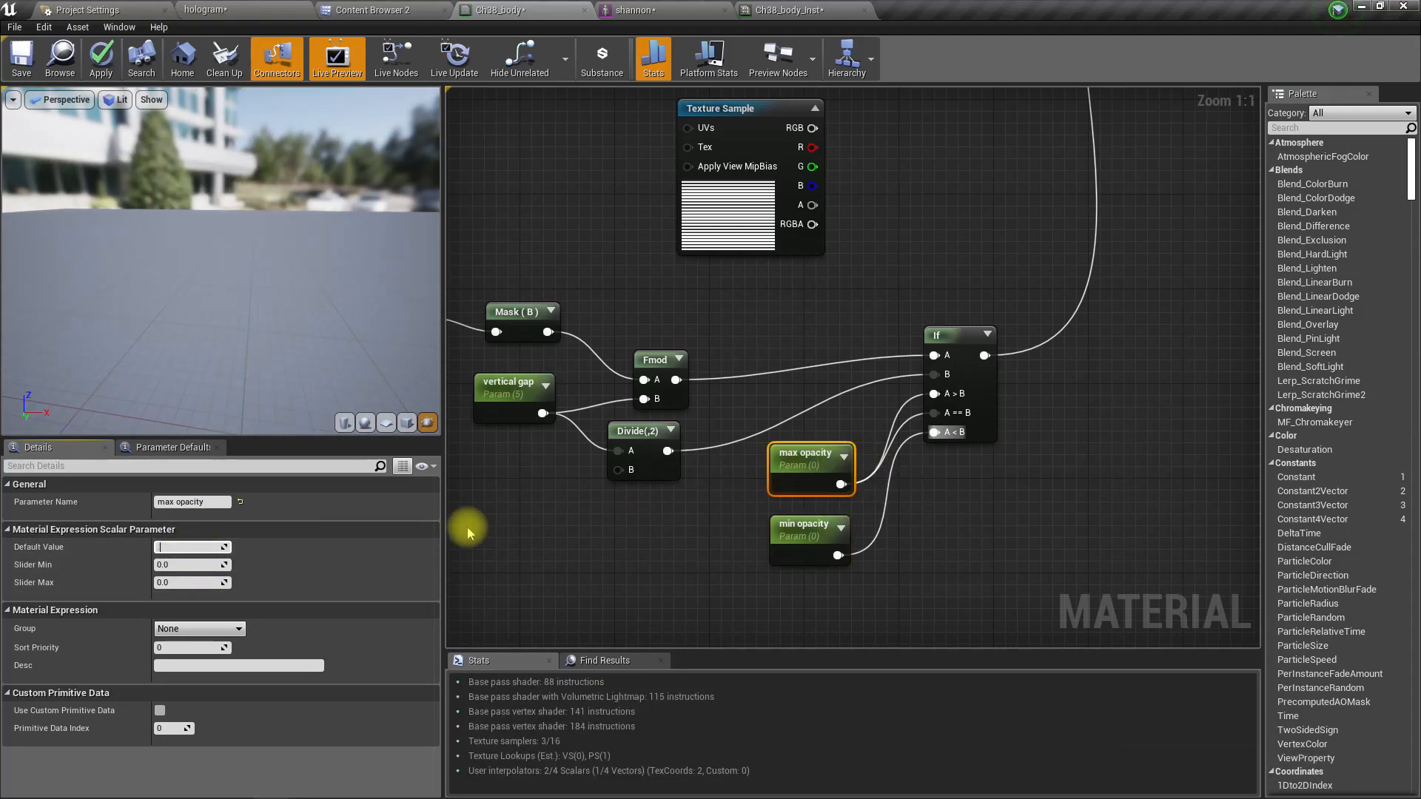
text(.8)
key(Return)
- Check the stripes in the material preview and apply the changes to the Ch38_body material
click(808, 528)
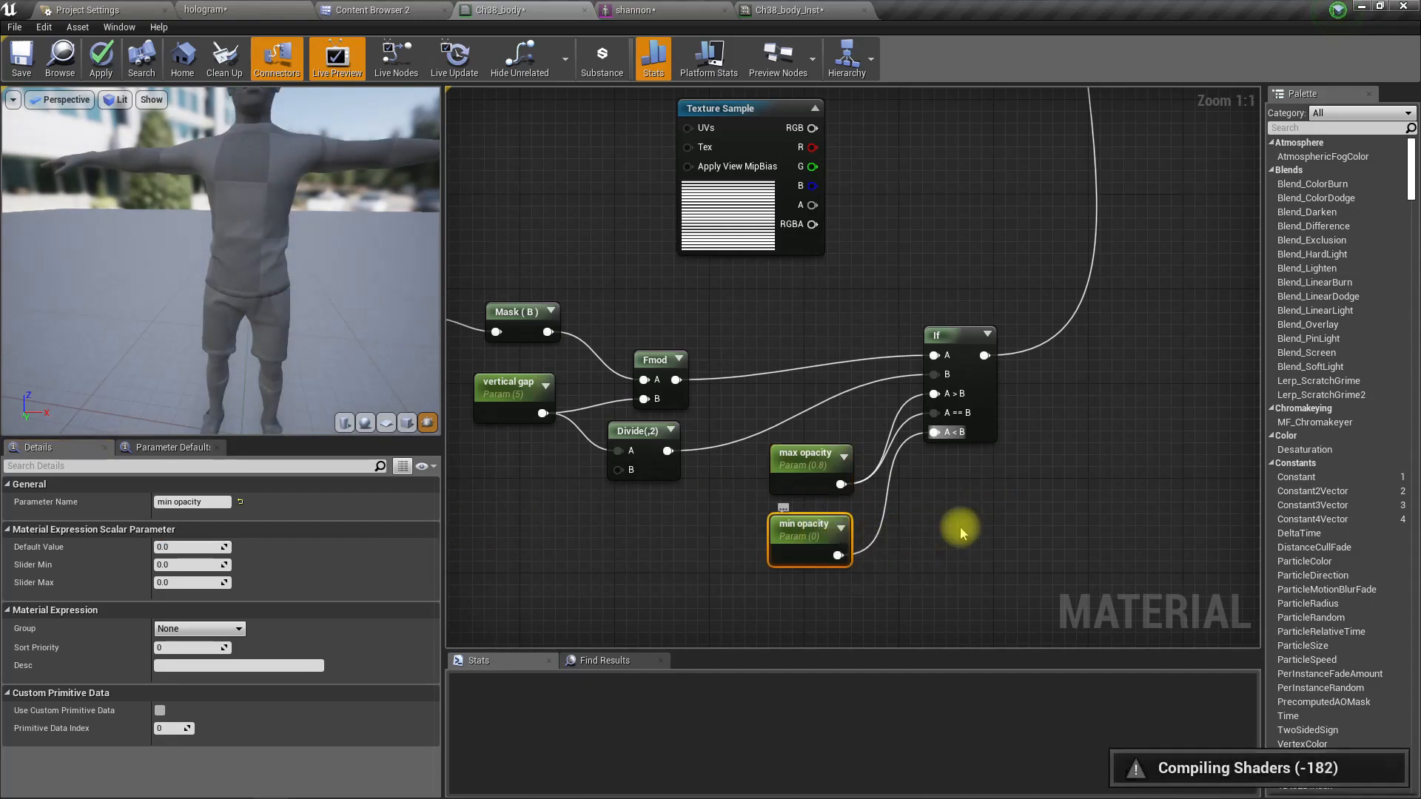
right_drag(984, 522, 957, 542)
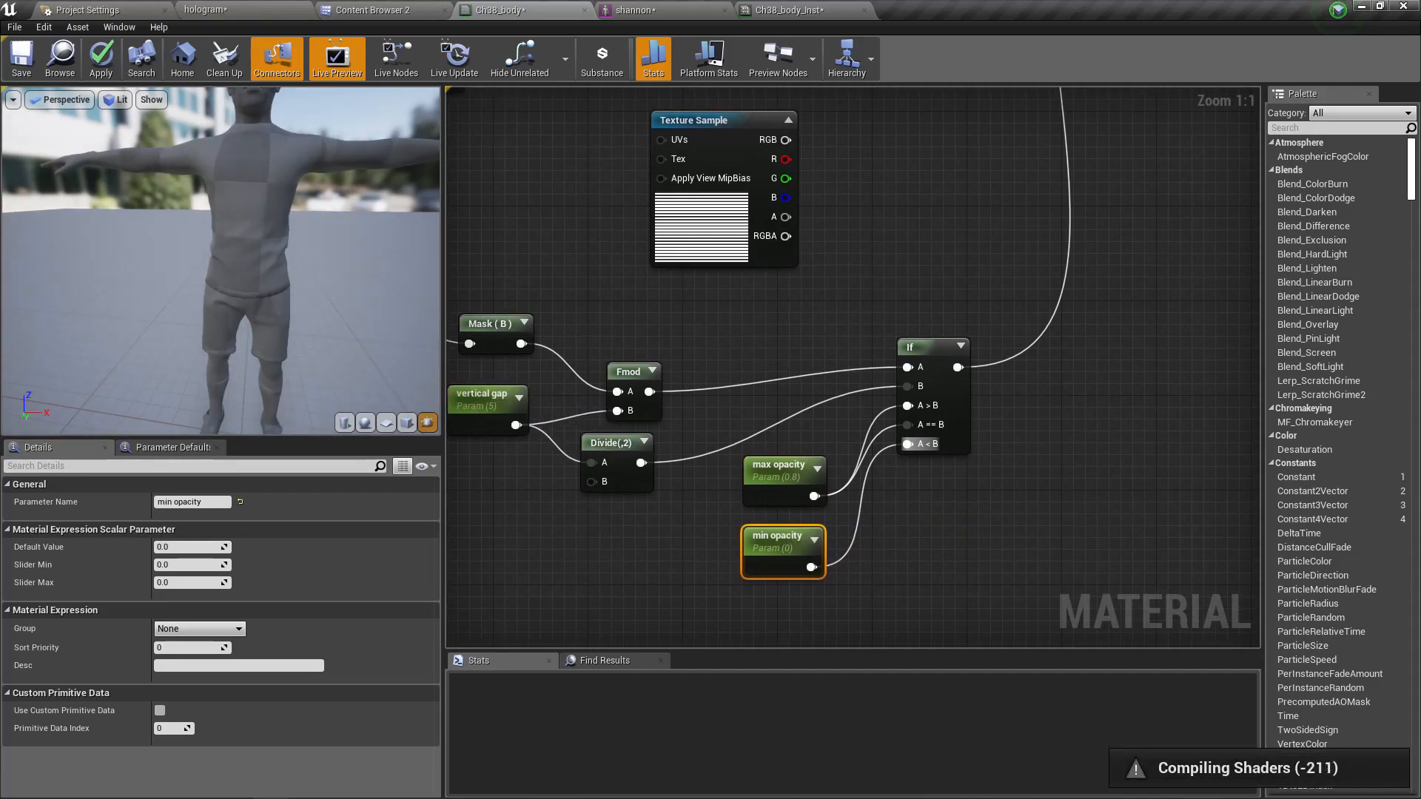
mouse_move(148, 330)
mouse_down()
mouse_move(100, 296)
mouse_move(104, 352)
mouse_move(122, 337)
mouse_up()
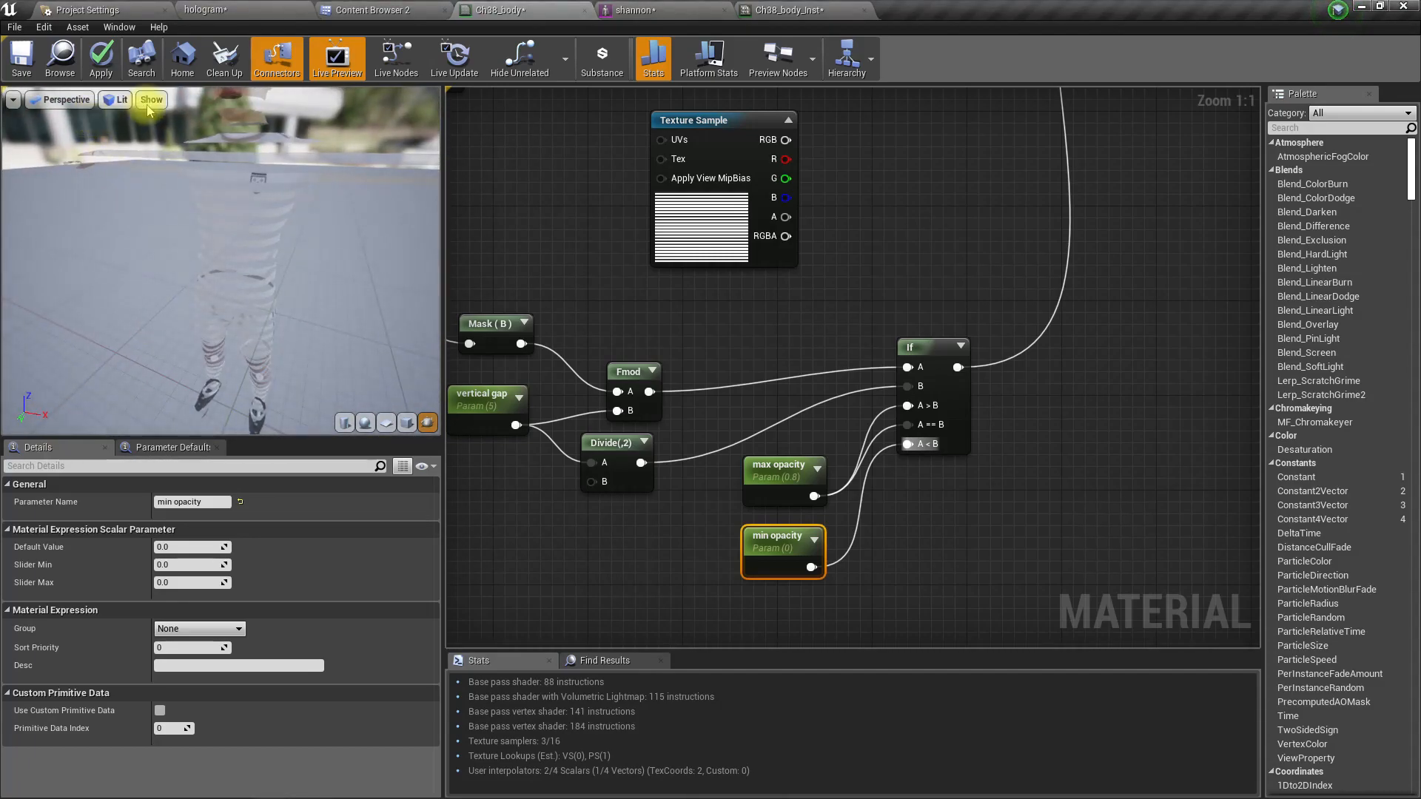
click(109, 53)
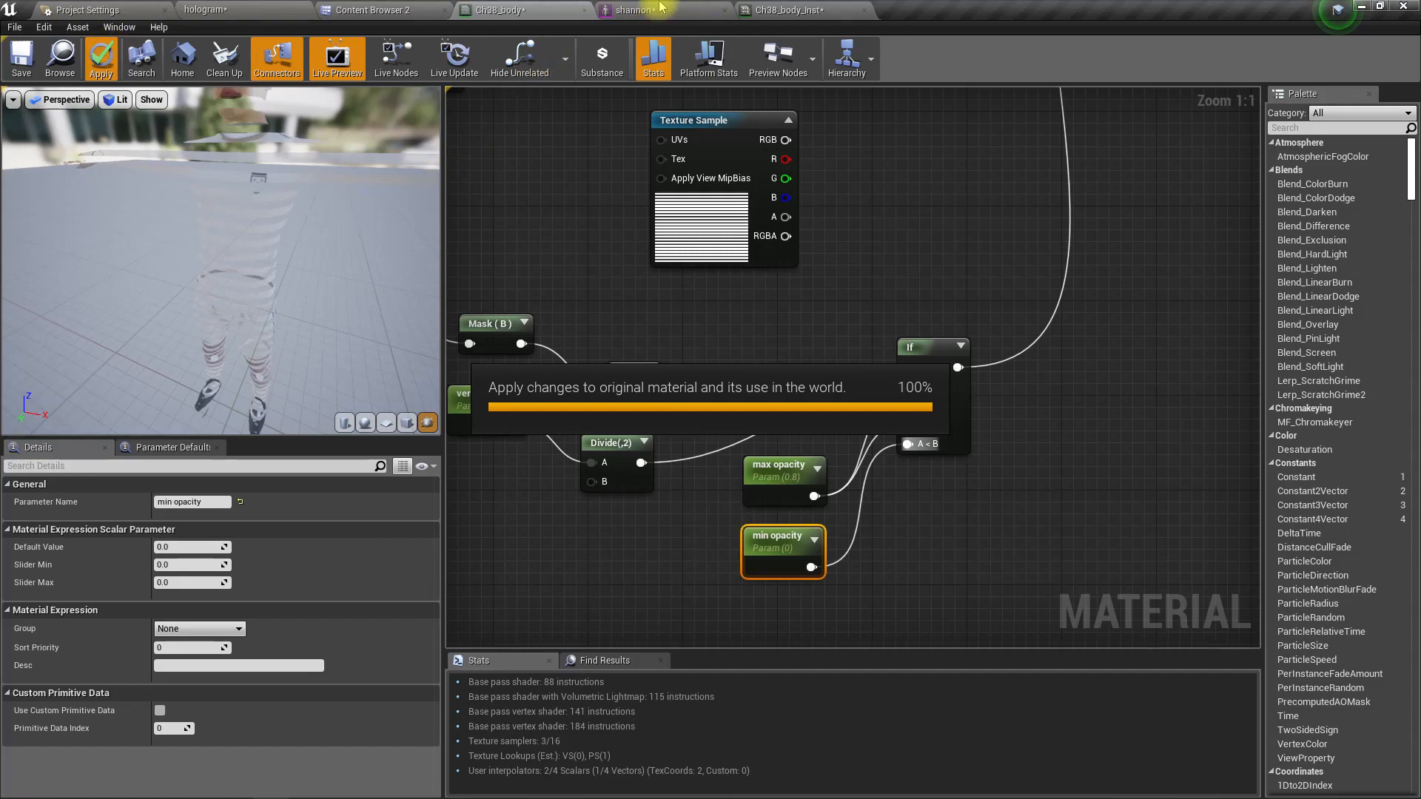
- Open the Ch38_body_Inst material instance and examine the thresholded stripes on the whole shannon preview mesh
click(786, 7)
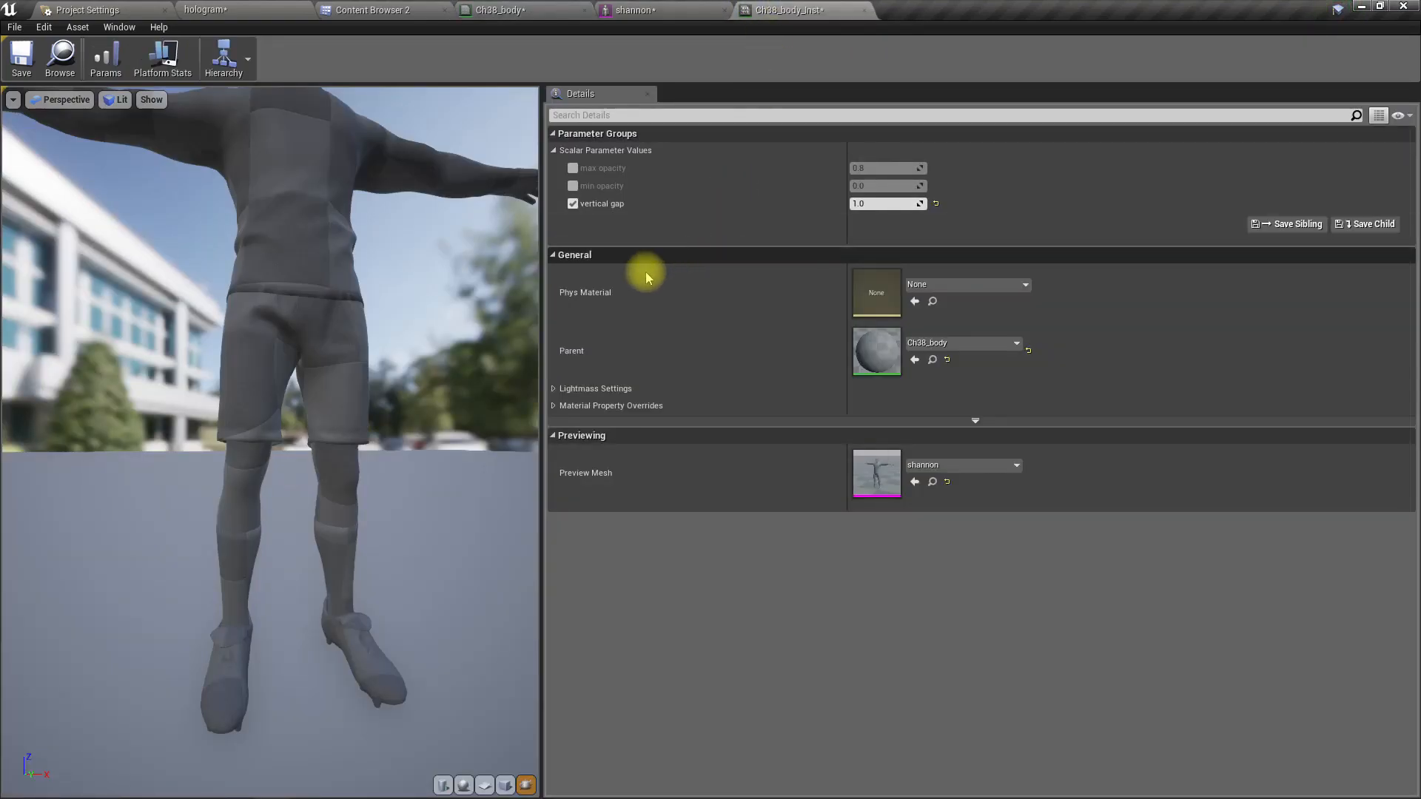
drag(374, 316, 384, 325)
middle_drag(385, 326, 257, 367)
mouse_move(257, 367)
right_down()
mouse_move(257, 414)
mouse_move(258, 366)
right_up()
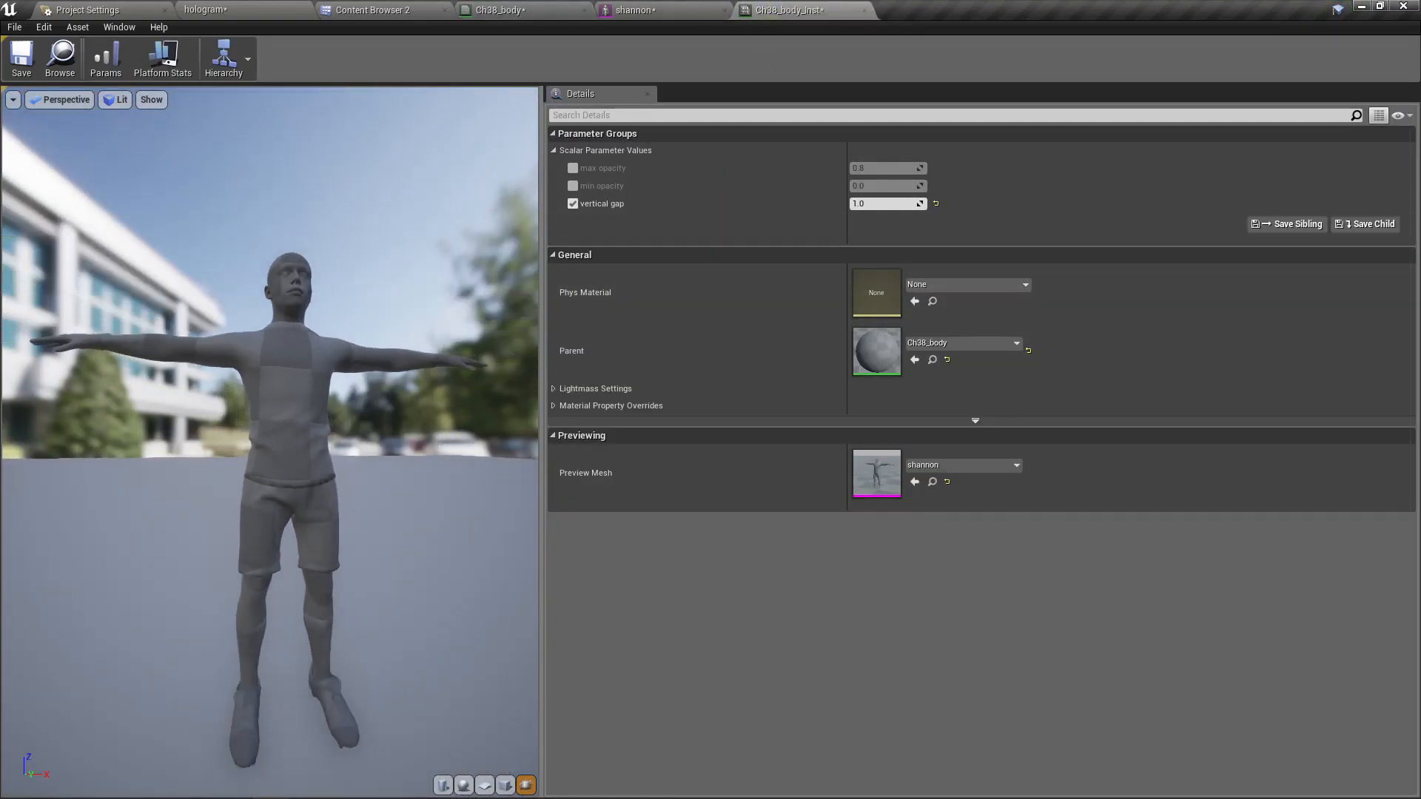
drag(258, 366, 259, 414)
drag(377, 318, 355, 296)
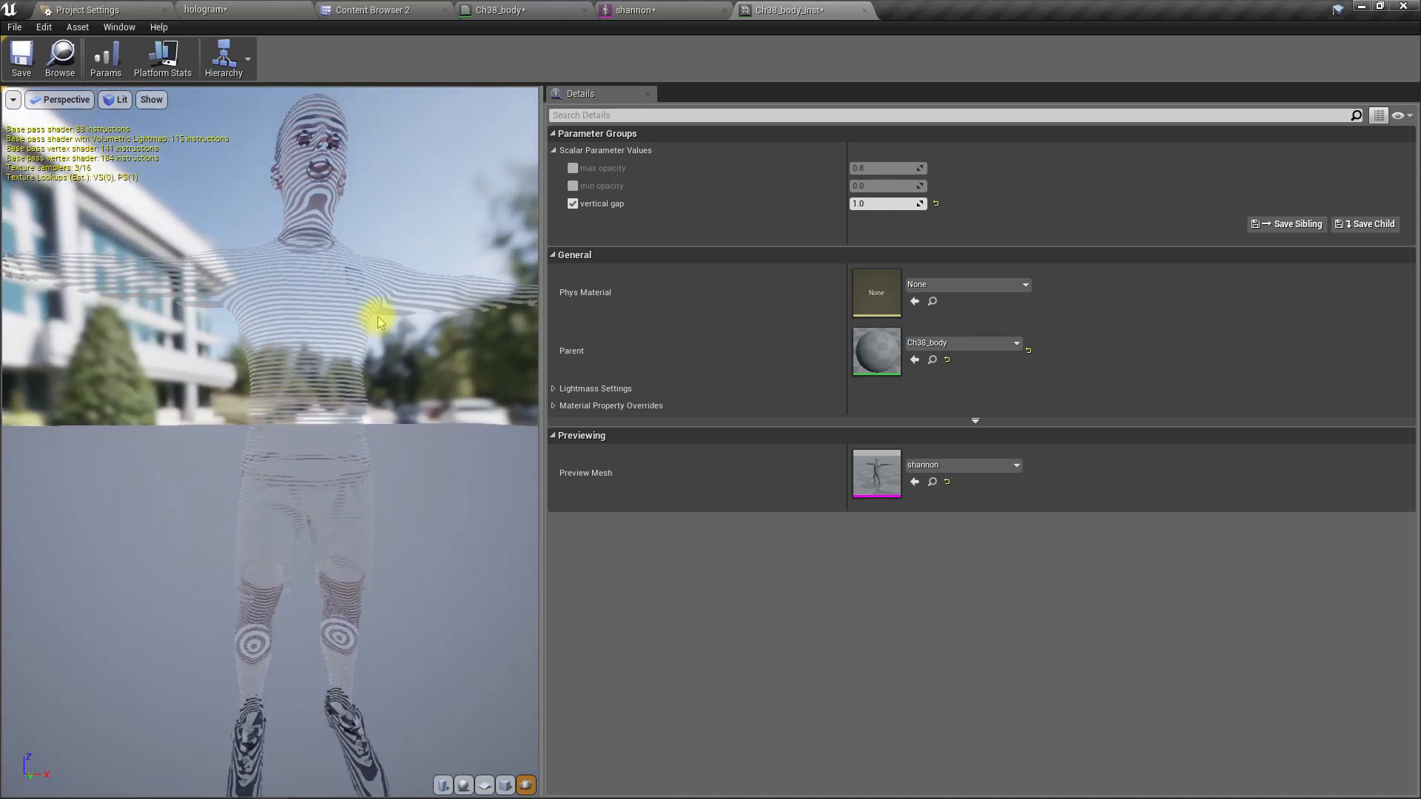
scroll(377, 318, up, 3)
scroll(382, 298, down, 2)
mouse_move(383, 298)
middle_down()
mouse_move(296, 111)
mouse_move(369, 362)
mouse_move(362, 438)
mouse_move(324, 458)
mouse_move(277, 397)
mouse_move(388, 315)
middle_up()
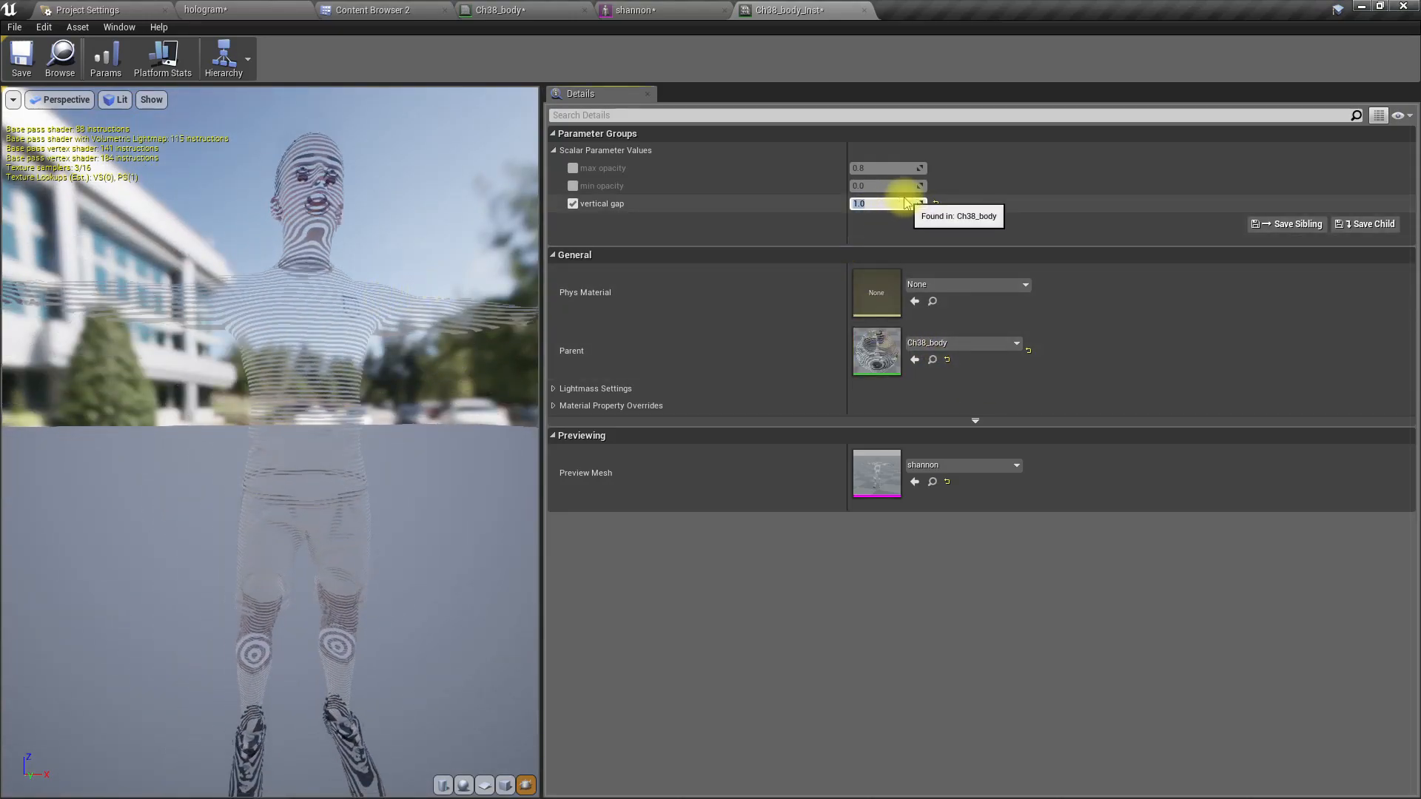
- Try vertical gap values of 0.5, 1 and 5 in the material instance, and return the gap to 1
key(Return)
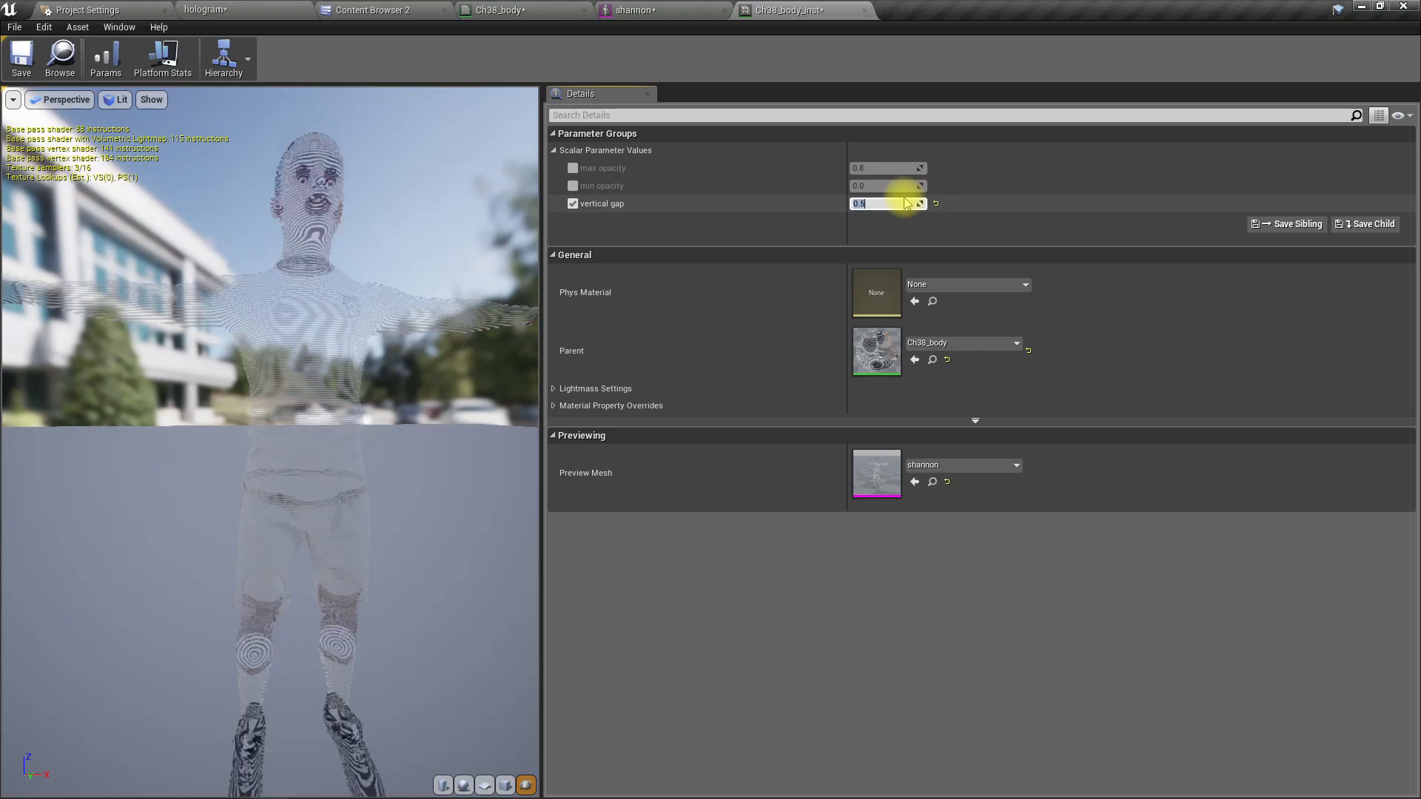
text(1)
key(Return)
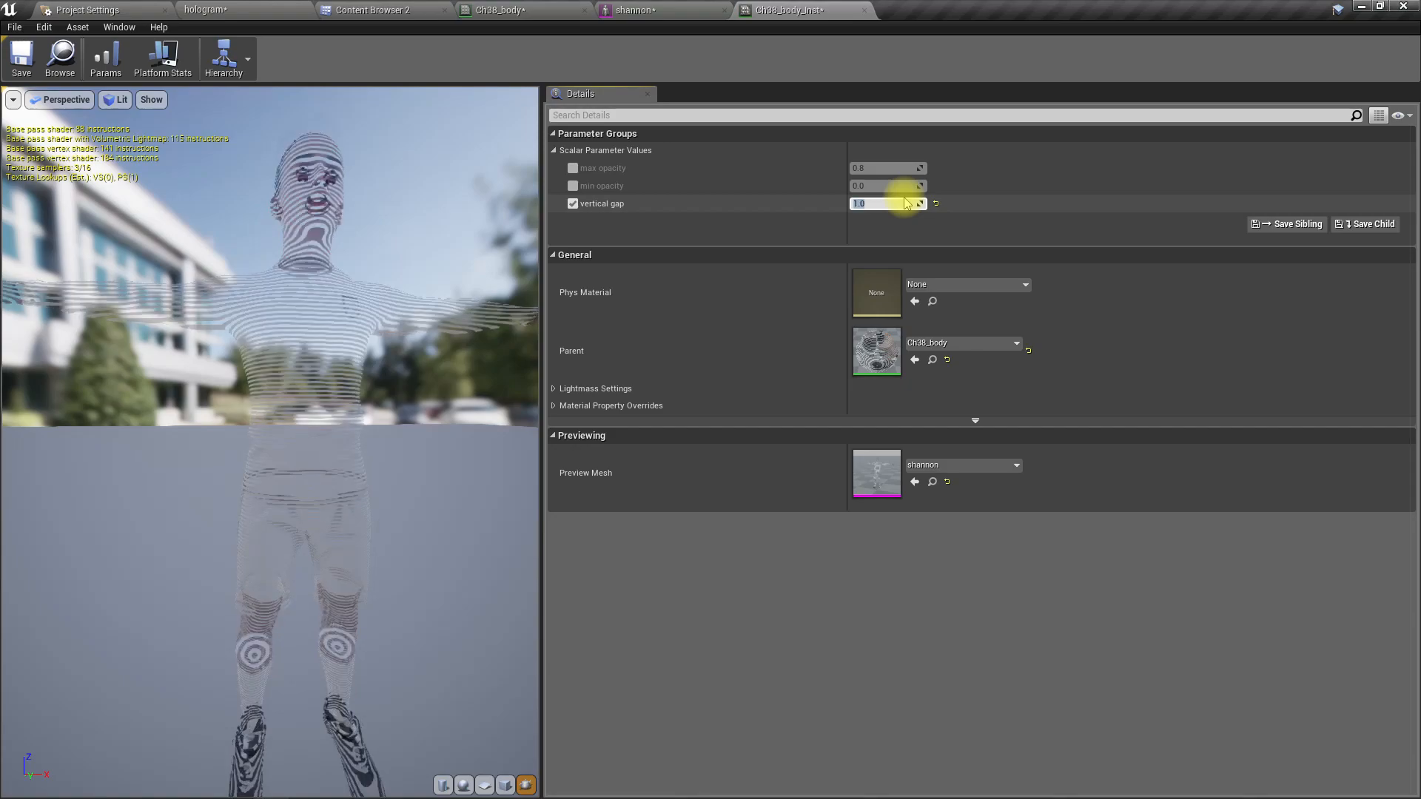
text(5)
key(Return)
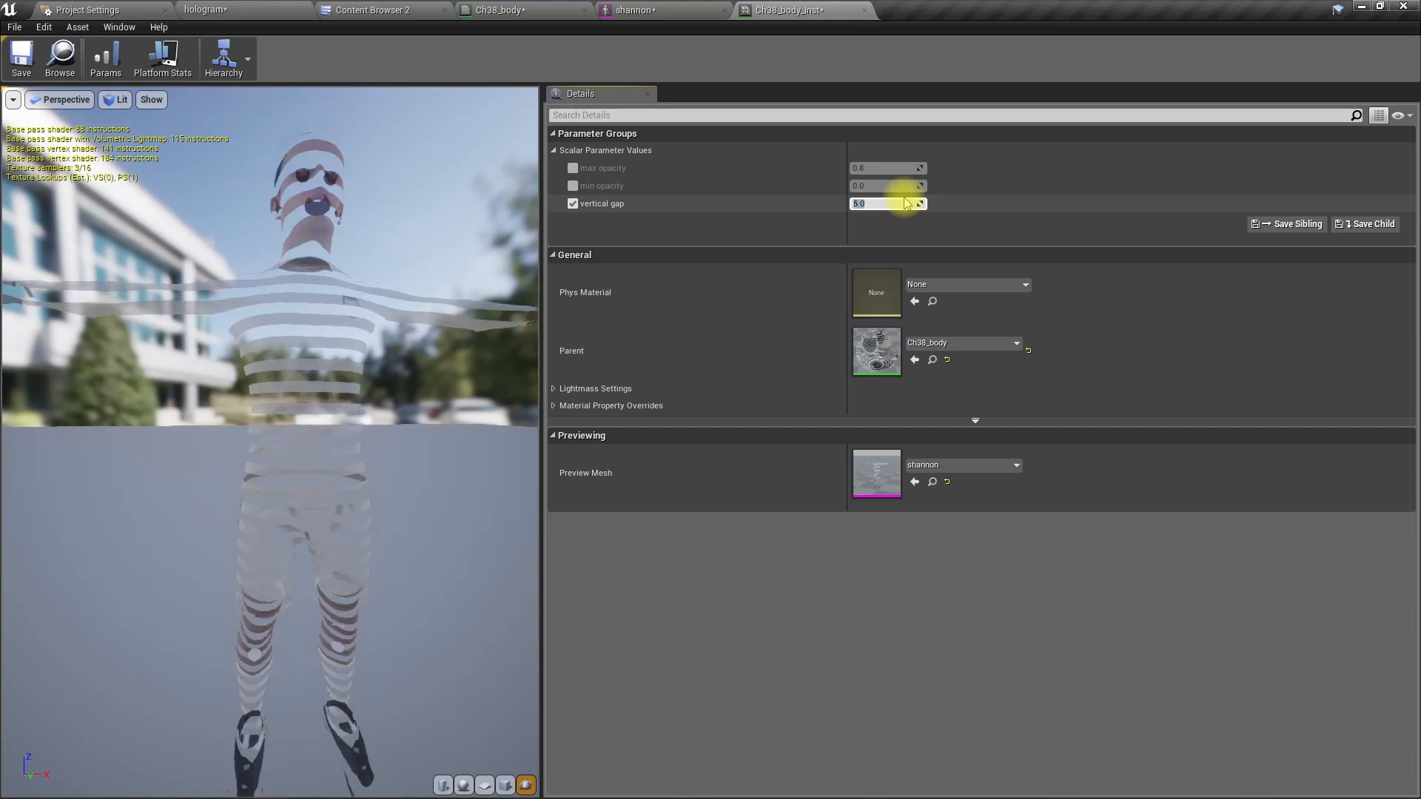
key(Return)
text(1)
key(Return)
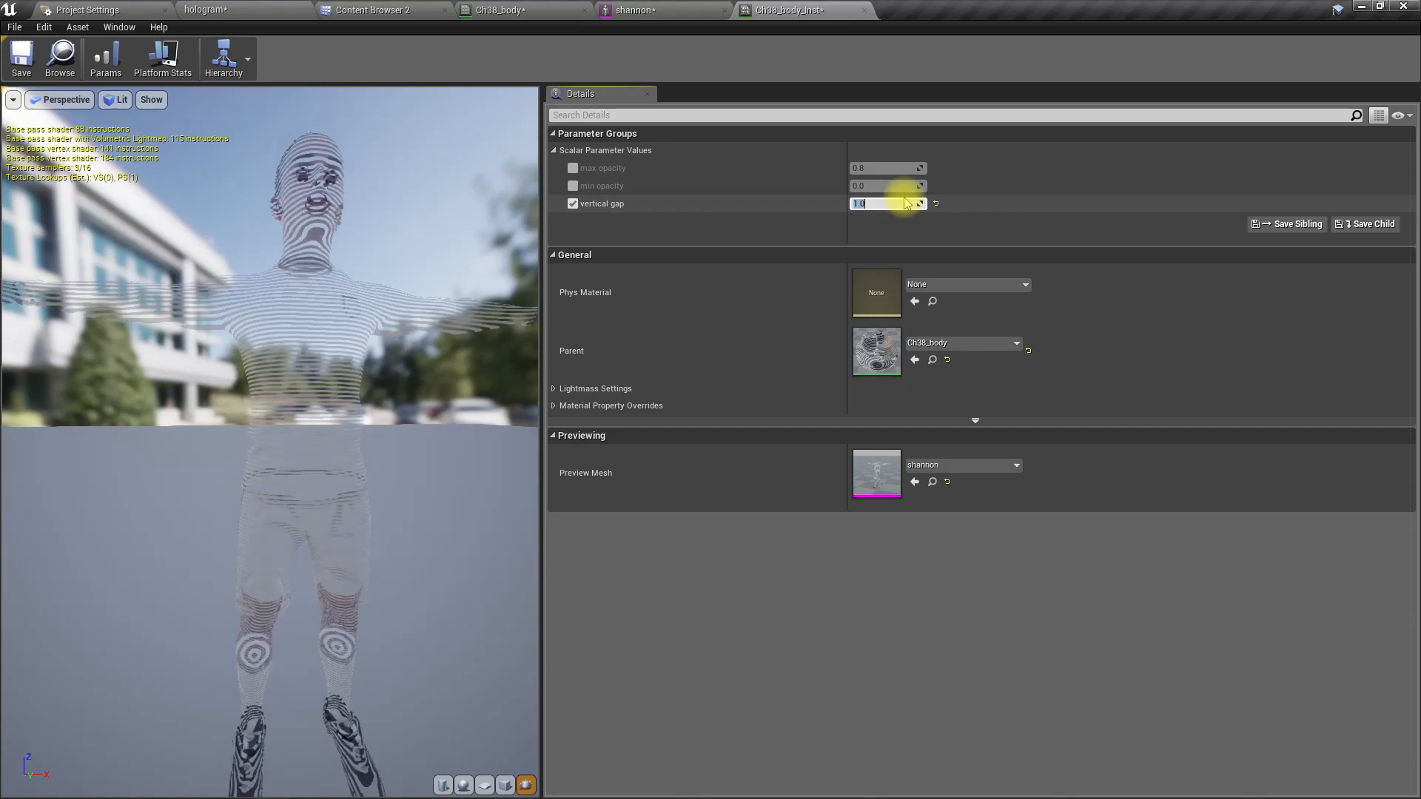
- Enable the min opacity override in the material instance and try the values 0.3 and 1 on the preview mesh
middle_drag(357, 412, 214, 392)
mouse_move(357, 412)
right_down()
mouse_move(357, 503)
mouse_move(357, 414)
right_up()
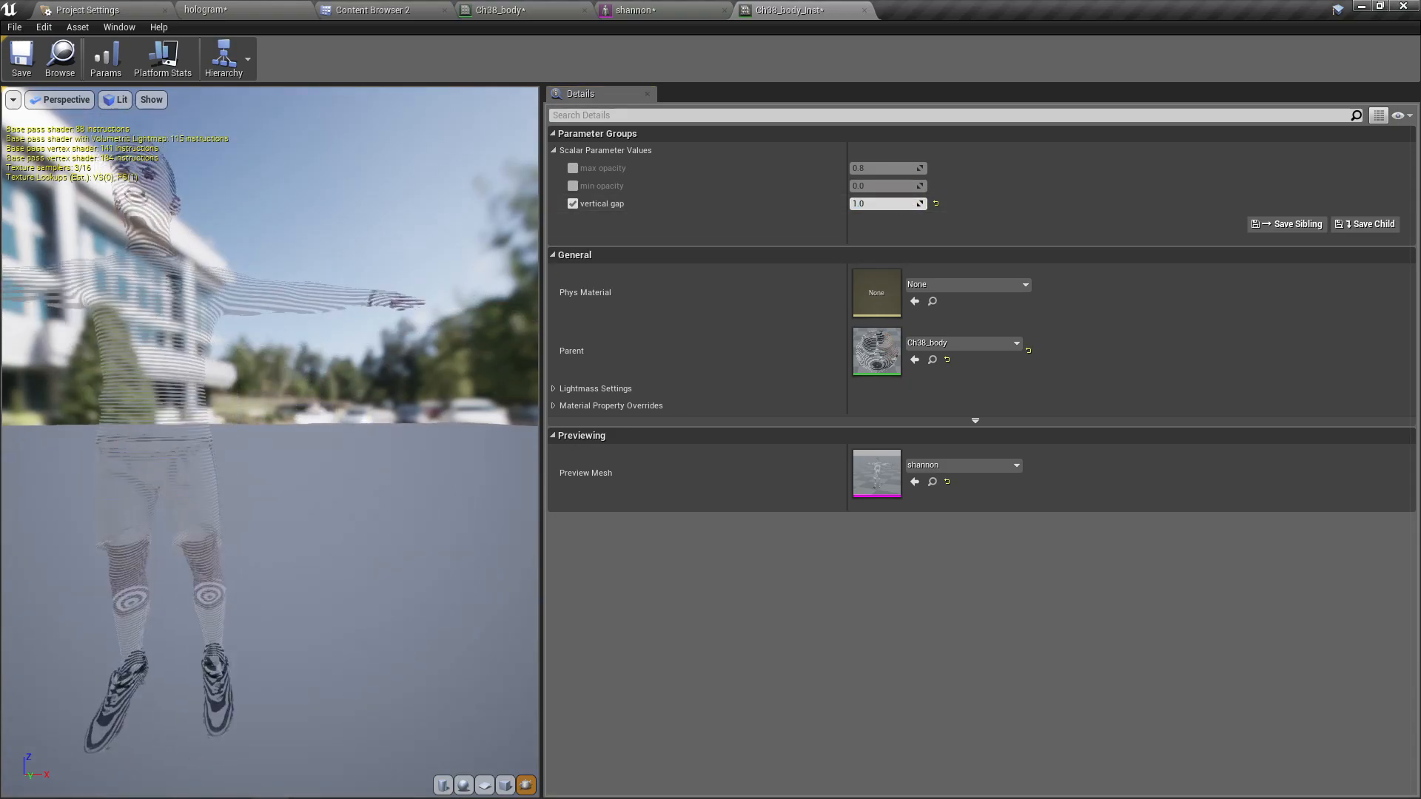
click(573, 186)
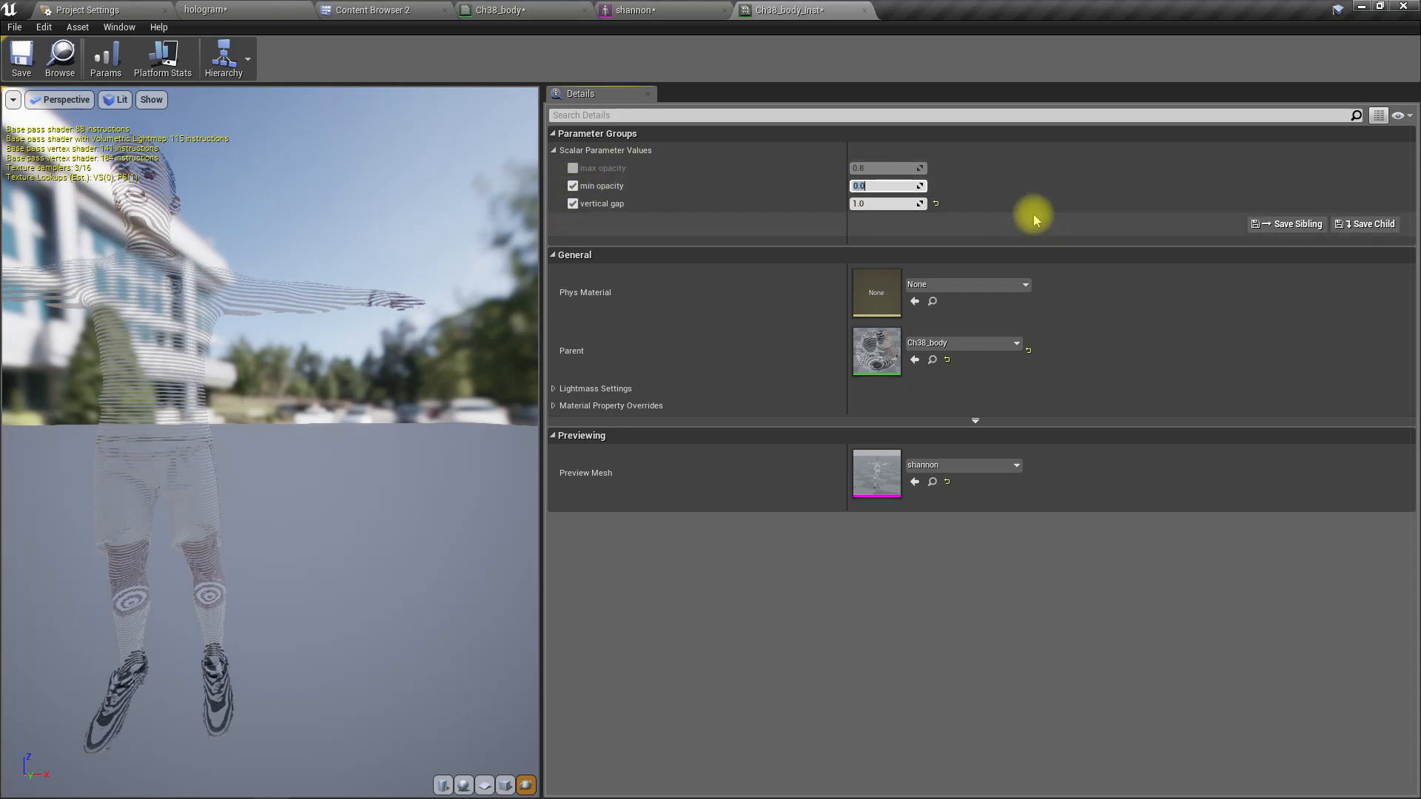
key(Return)
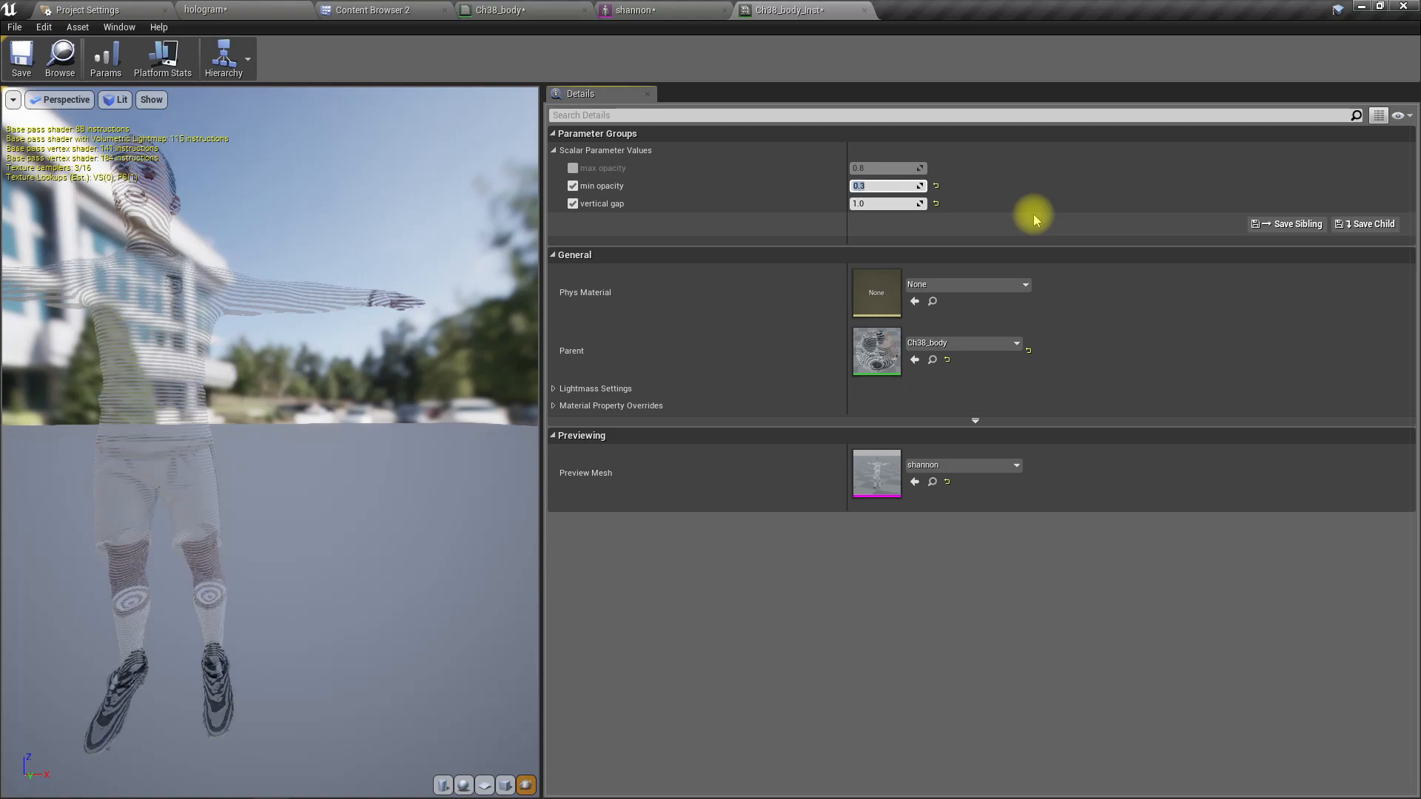
text(1)
key(Return)
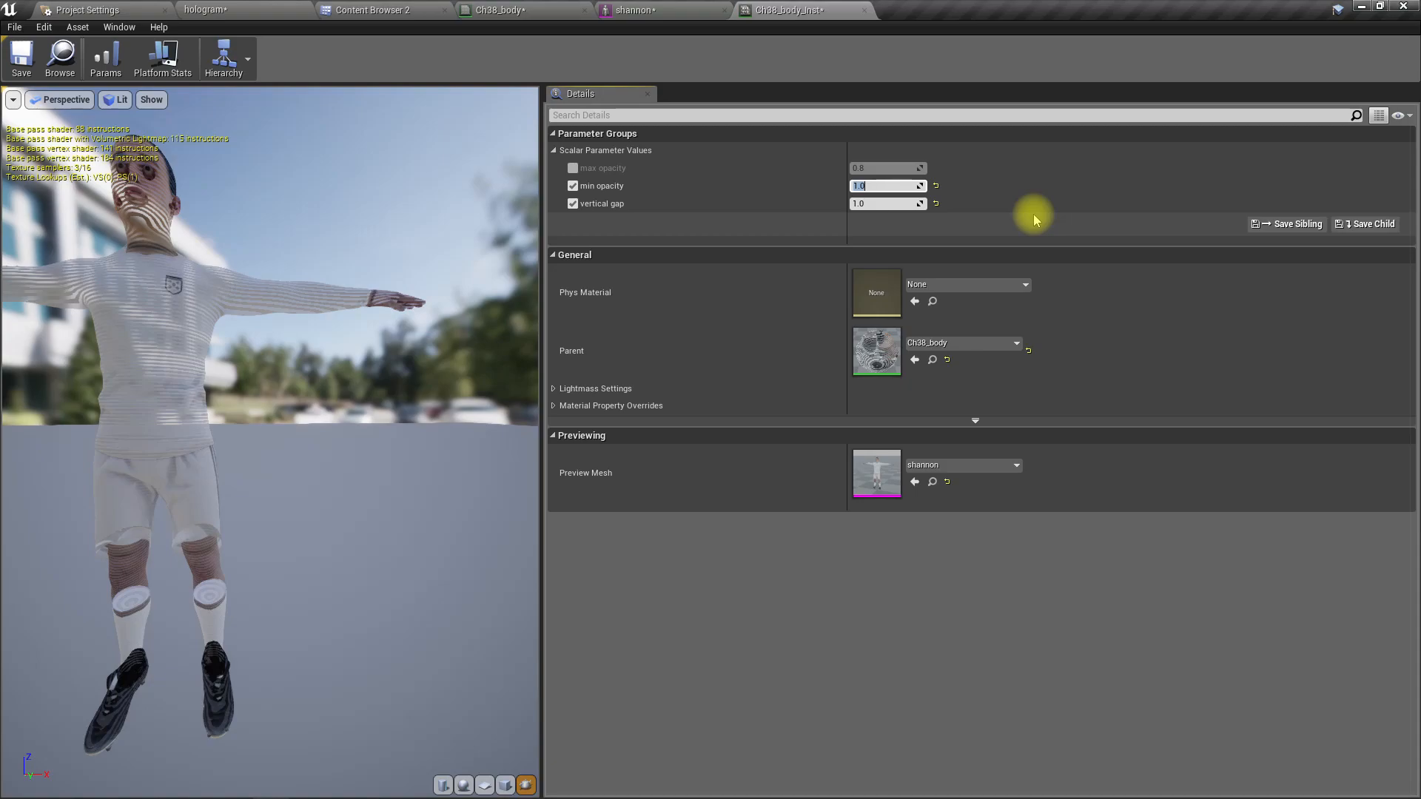
- Set the instance's min opacity to 0.5 and check the effect on the whole mesh from a distance
text(.5)
key(Return)
middle_drag(331, 382, 497, 501)
middle_drag(392, 333, 292, 375)
right_drag(339, 421, 300, 481)
scroll(299, 481, down, 8)
middle_drag(300, 482, 271, 485)
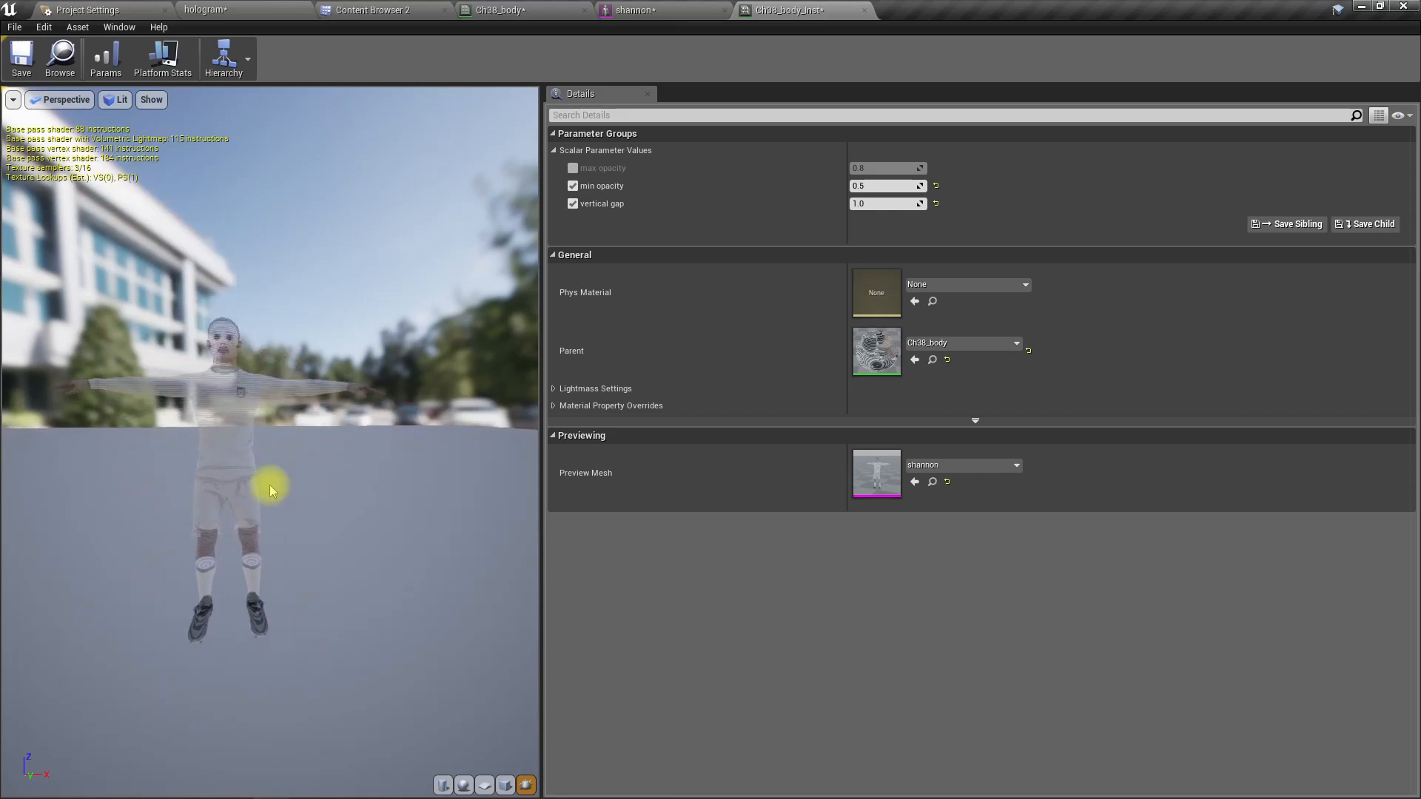
- Add a vector parameter named emissive color to the Ch38_body material graph and wire it into the Emissive Color input
scroll(272, 486, up, 5)
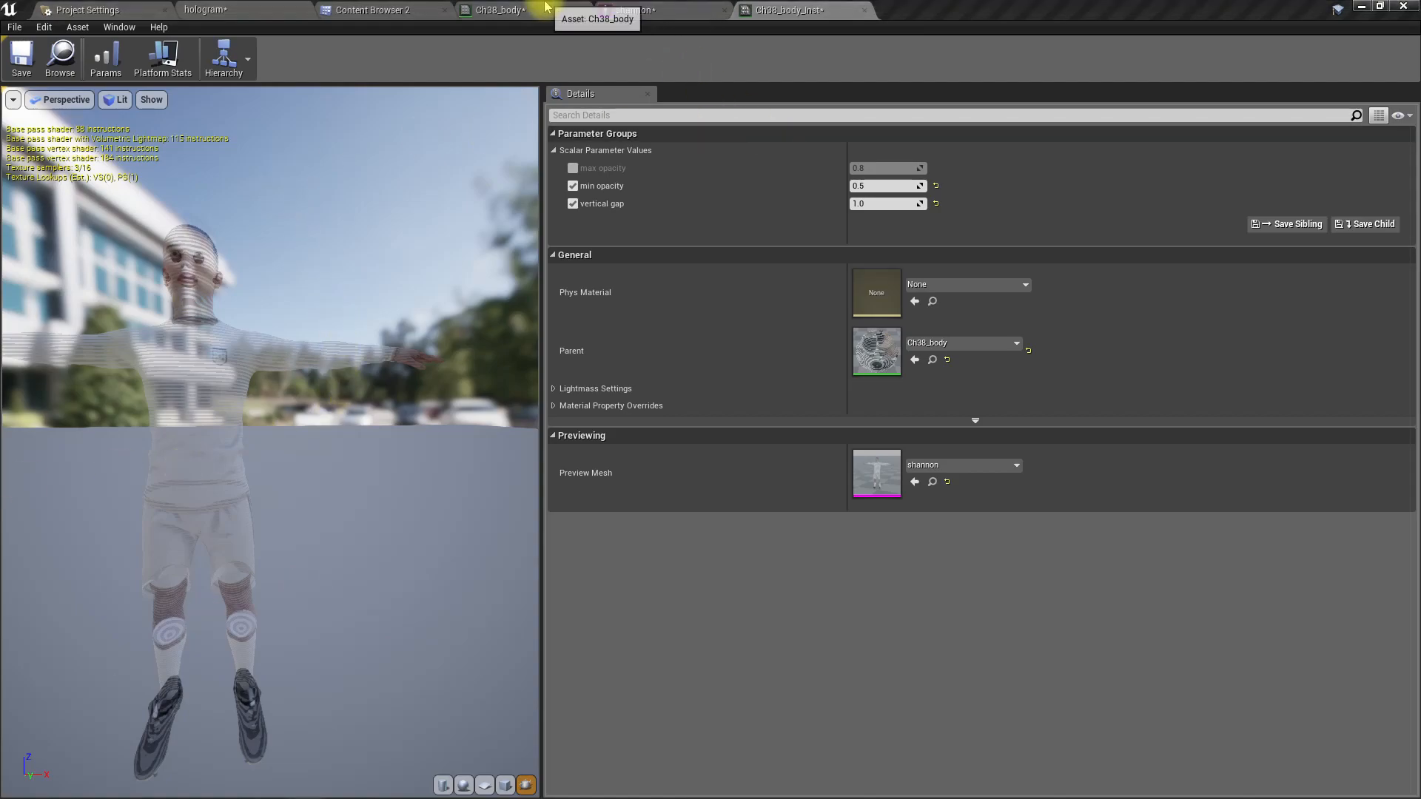
click(519, 9)
right_drag(917, 216, 795, 559)
scroll(795, 559, down, 3)
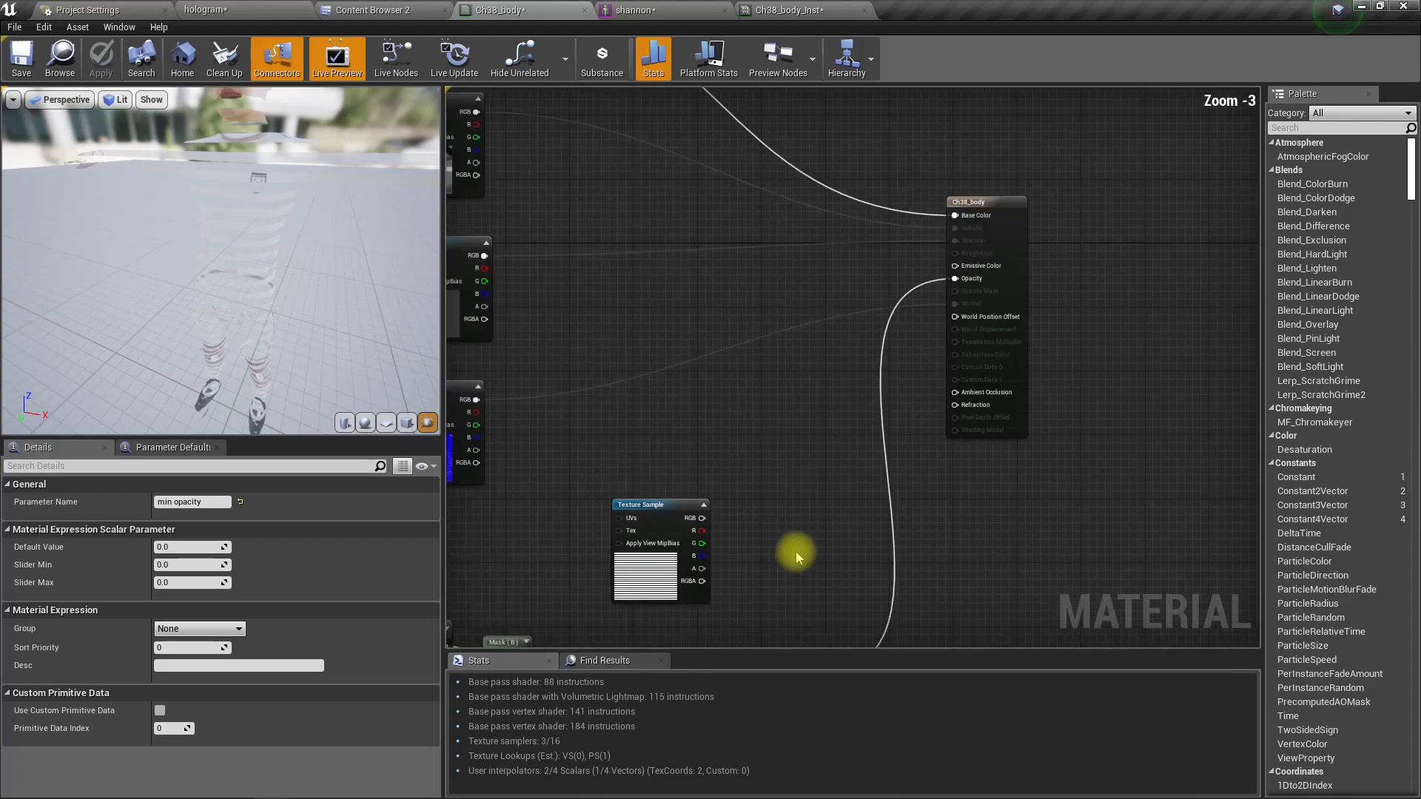
right_drag(678, 427, 813, 345)
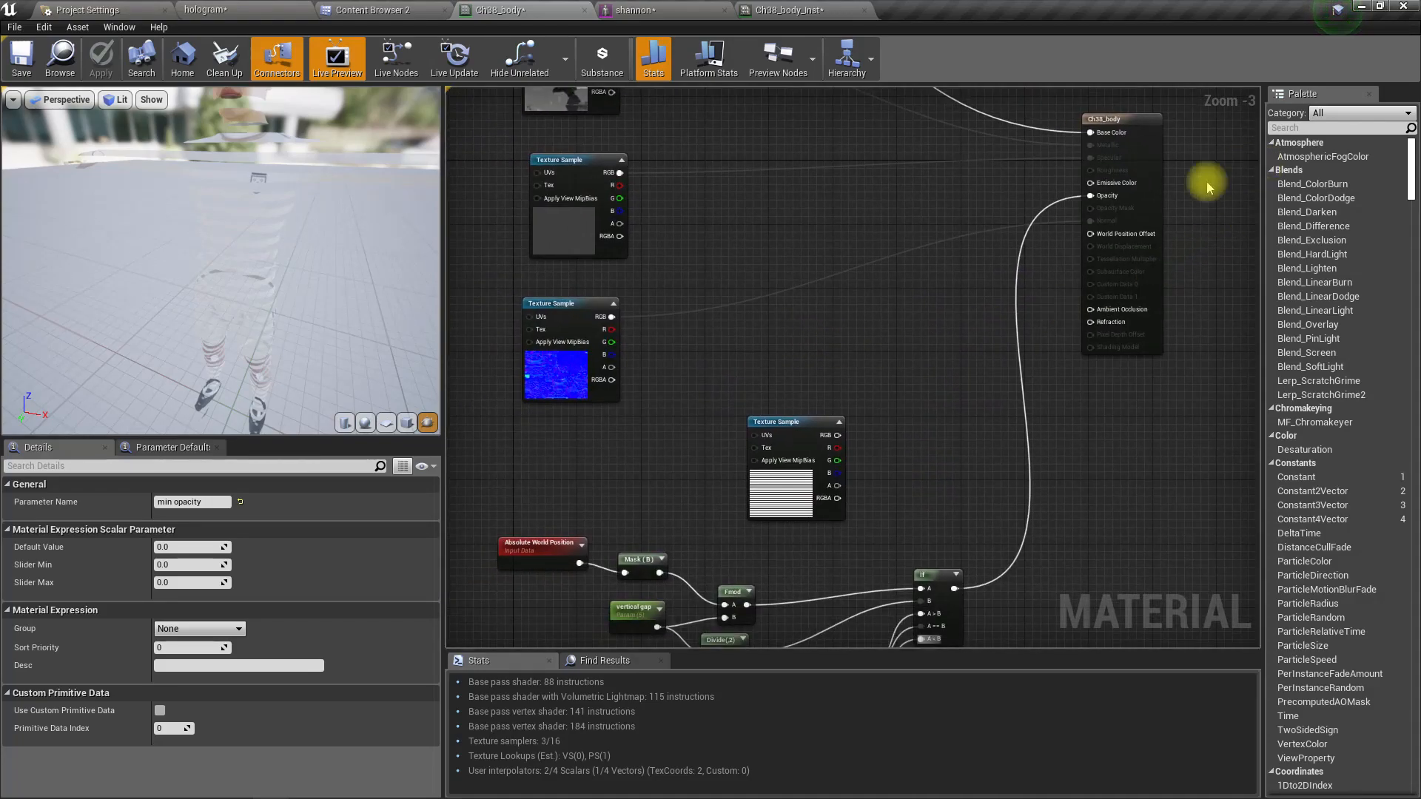
drag(1090, 183, 902, 222)
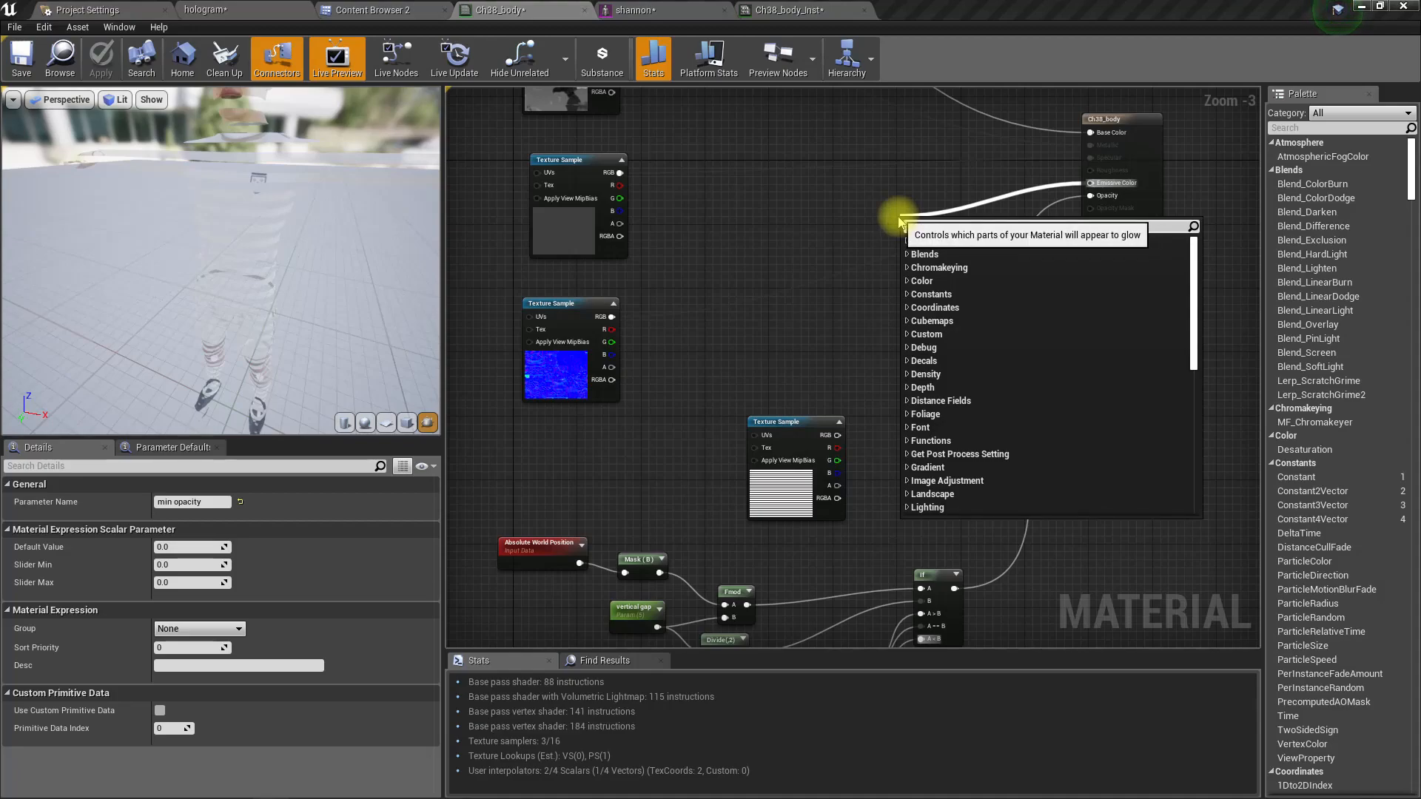
text(vect)
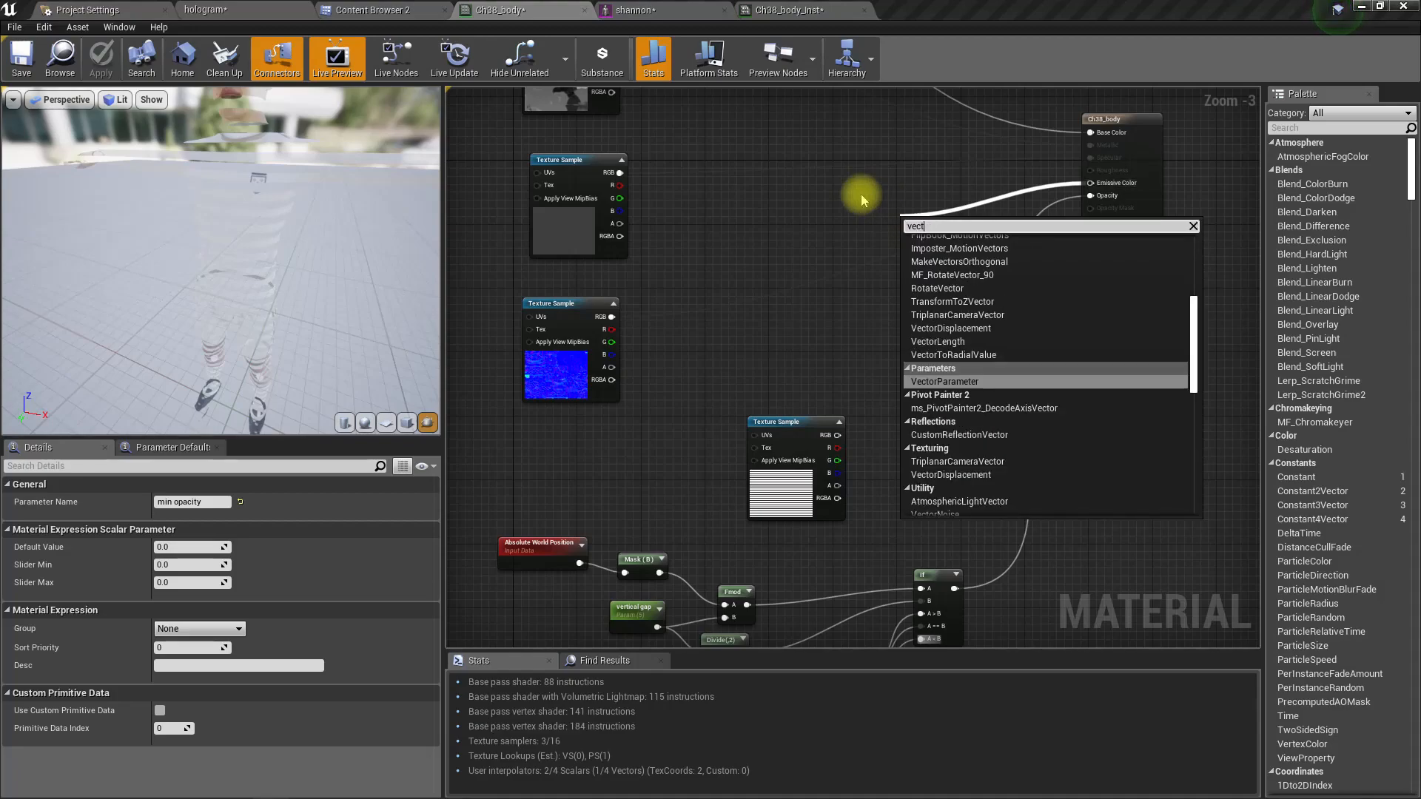
key(Return)
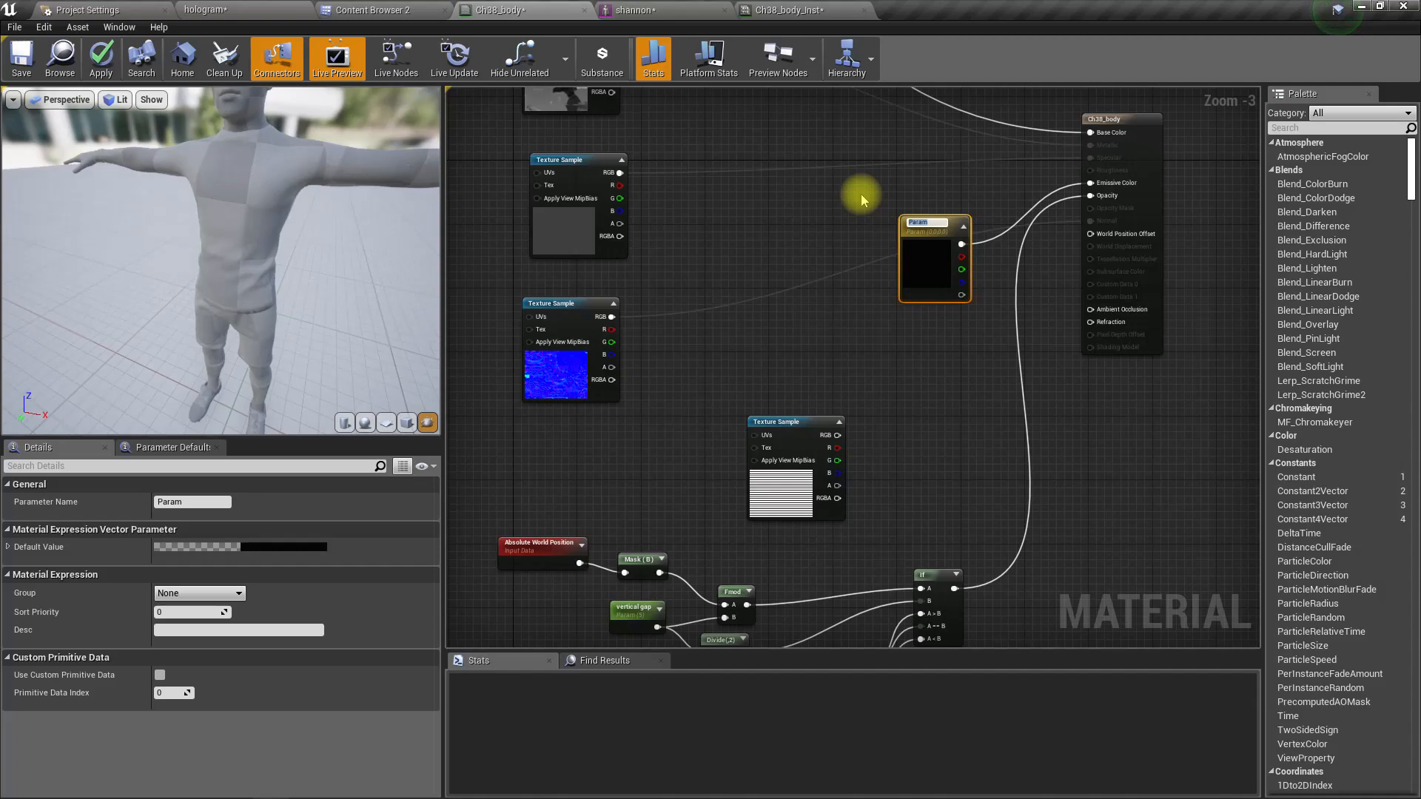
text(emissive color)
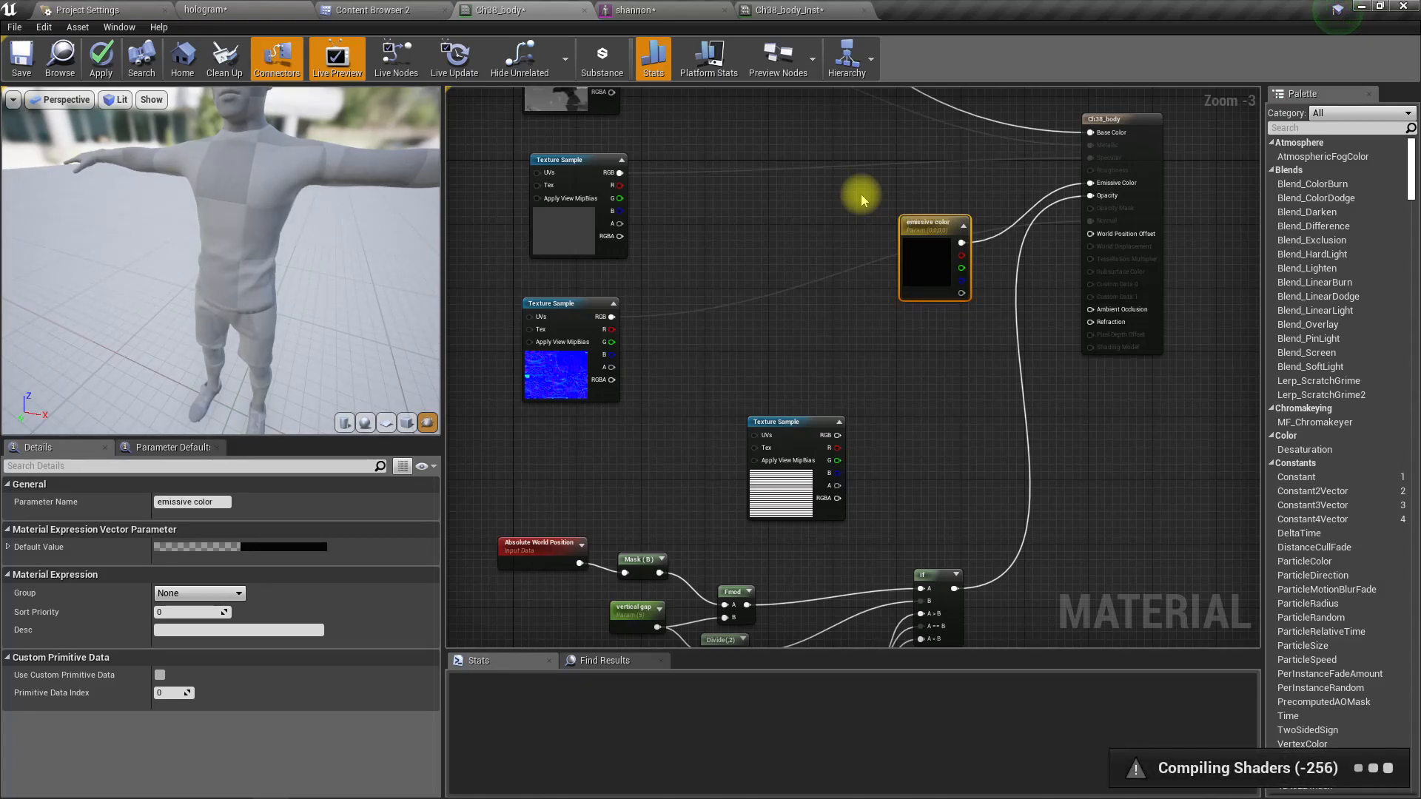
drag(934, 244, 813, 322)
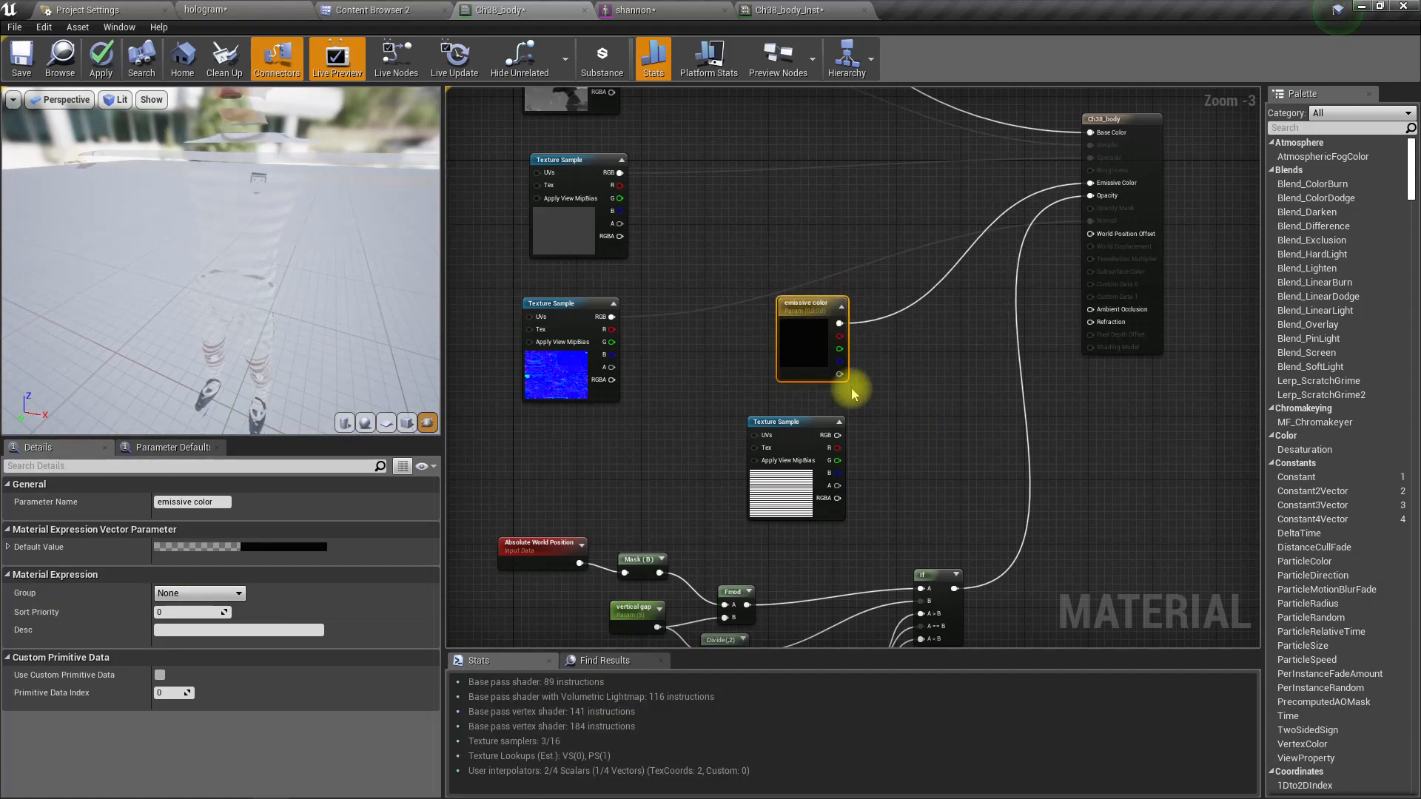
- Set the emissive color parameter's default to a light blue with red 0.22, green 0.467 and blue 0.828
scroll(853, 396, up, 2)
double_click(810, 329)
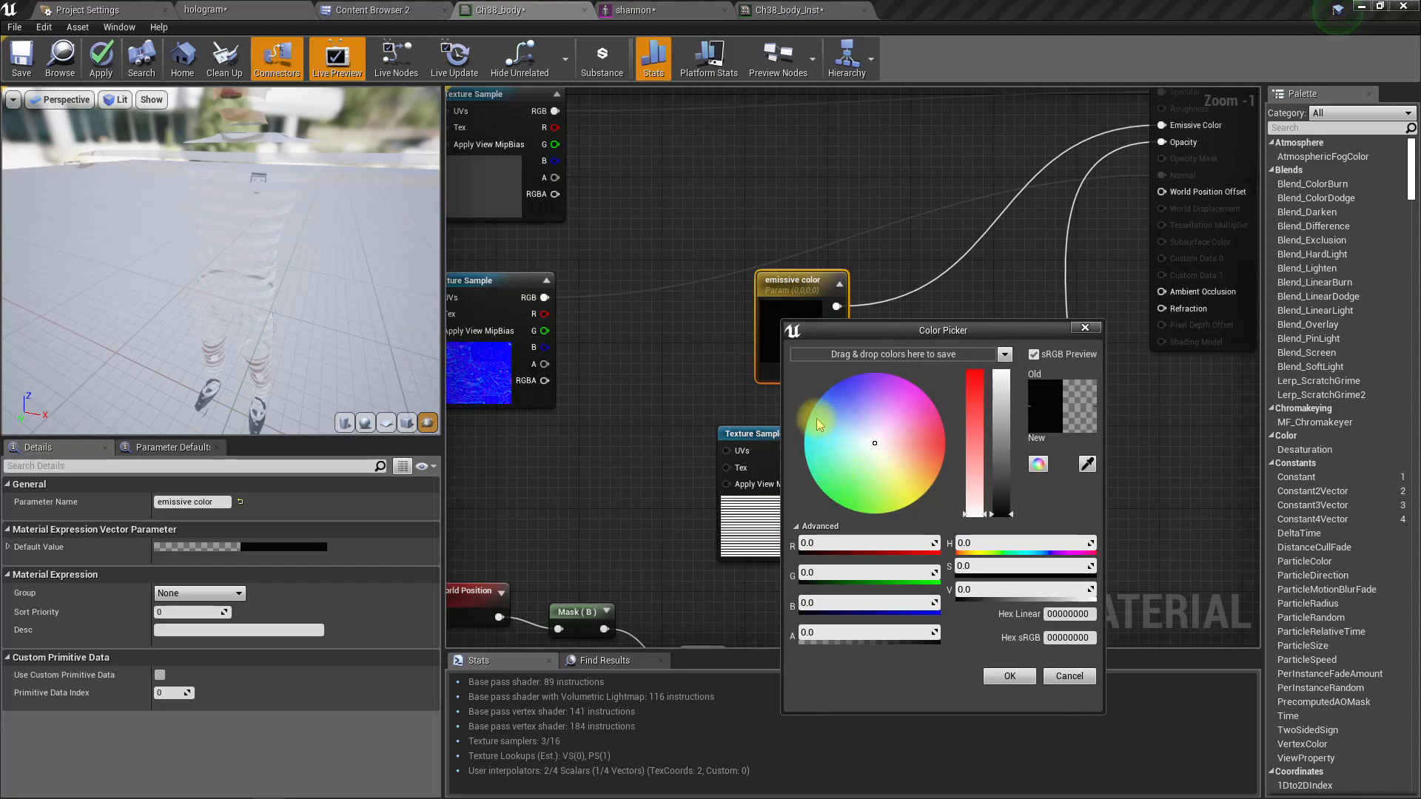
click(841, 419)
click(996, 422)
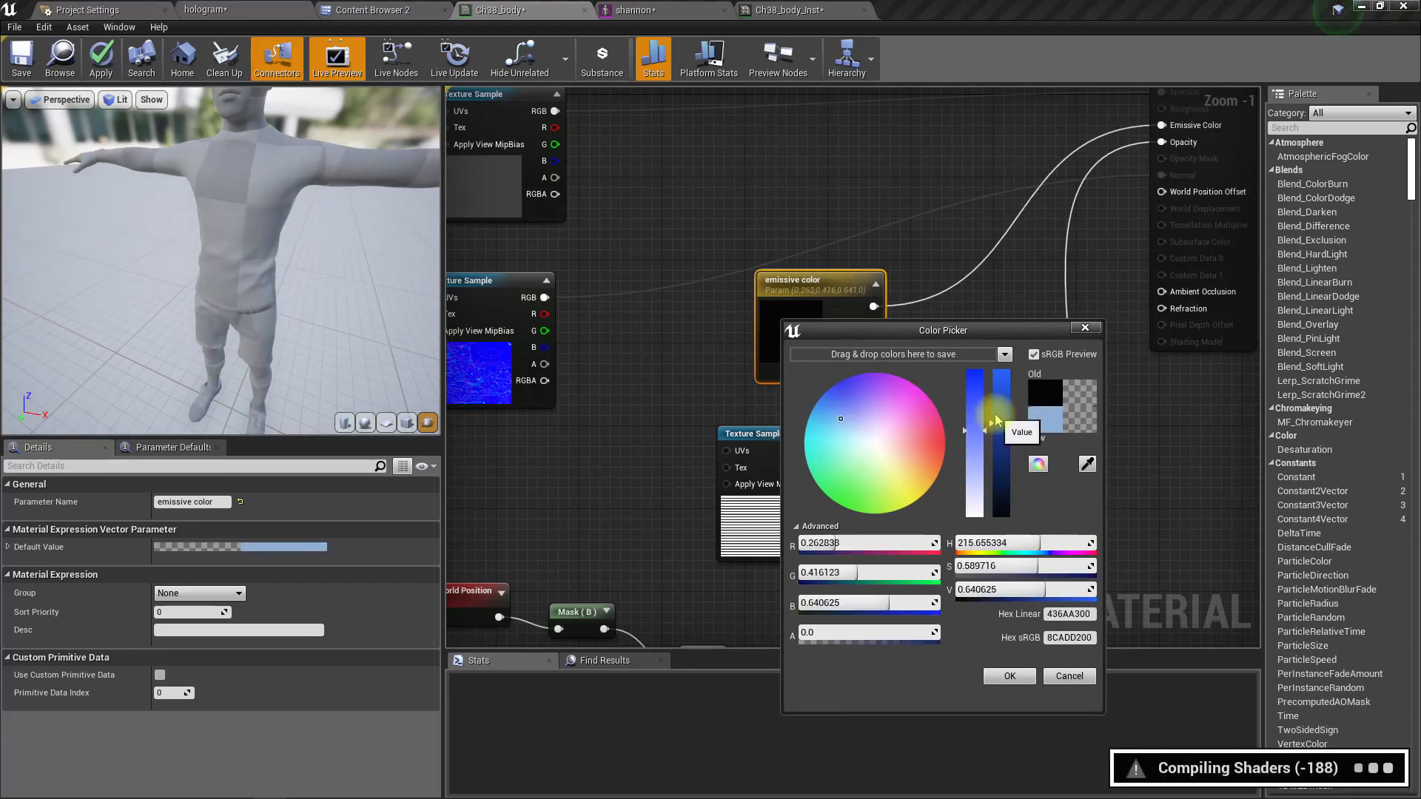
drag(995, 420, 1001, 397)
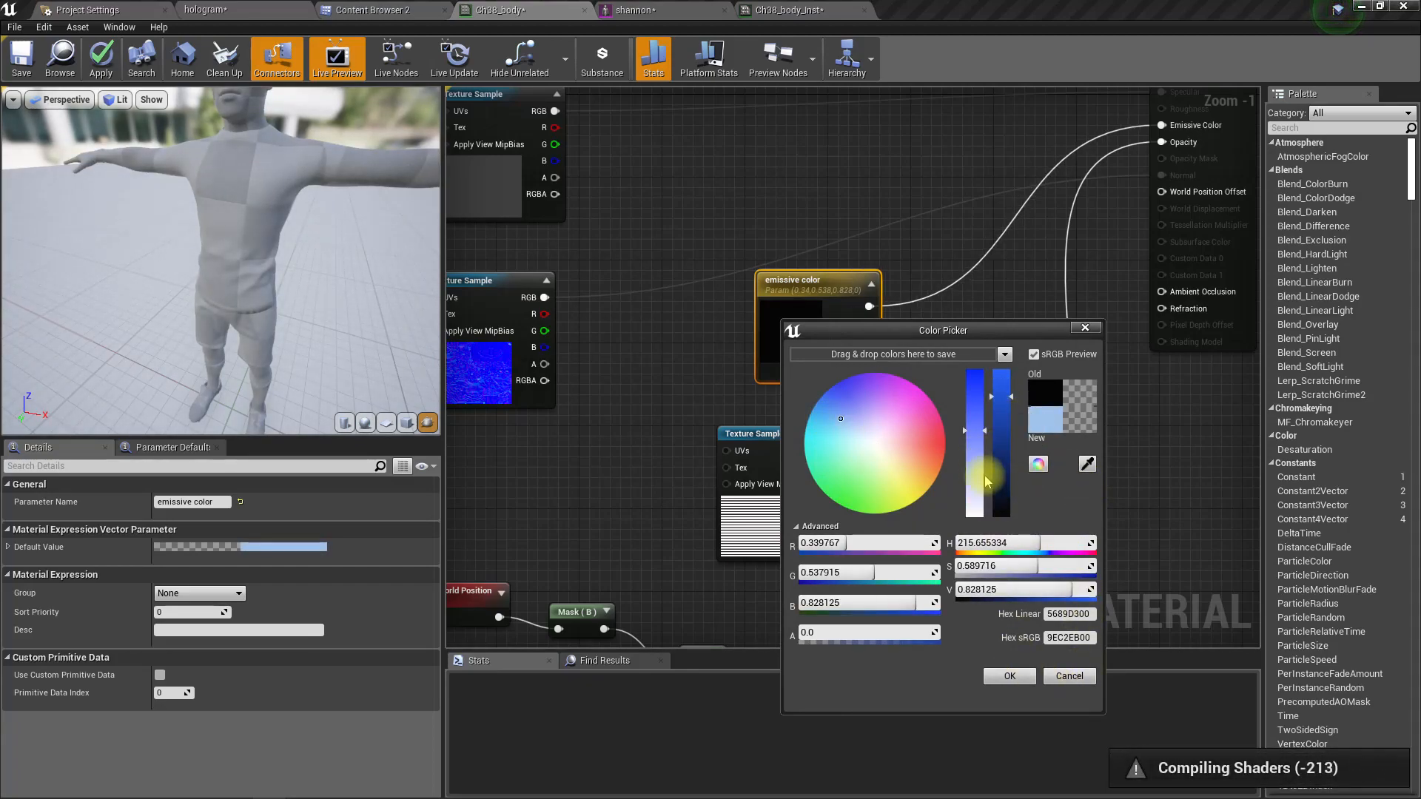
drag(1038, 566, 1052, 552)
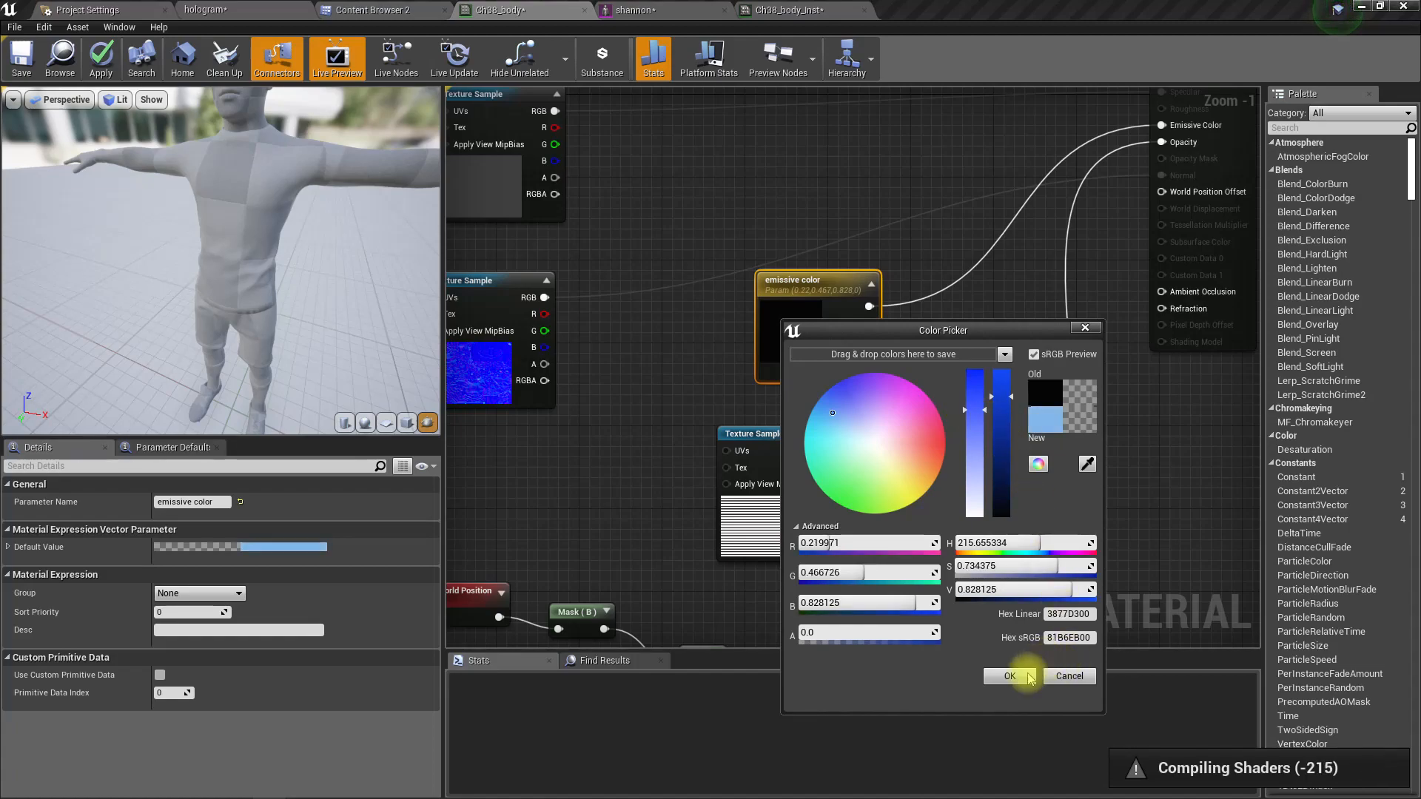
click(1010, 676)
- Branch a Multiply node off the emissive color parameter's output and apply the Ch38_body material
right_drag(949, 377, 792, 444)
drag(699, 392, 749, 404)
text(*)
key(Return)
right_drag(886, 456, 848, 215)
drag(786, 501, 787, 275)
right_drag(792, 114, 749, 344)
mouse_move(243, 288)
right_down()
mouse_move(243, 326)
mouse_move(266, 288)
right_up()
drag(266, 289, 226, 293)
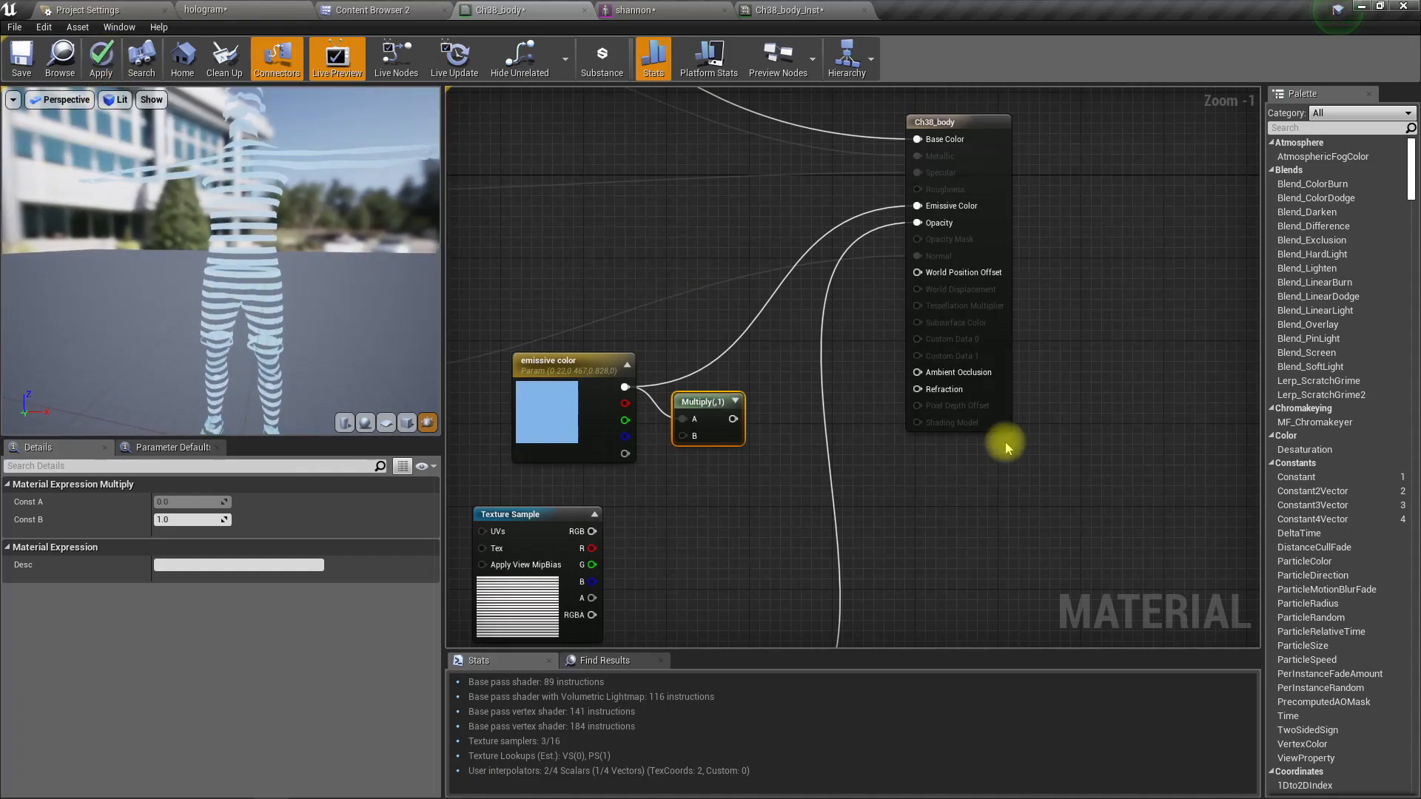
click(104, 65)
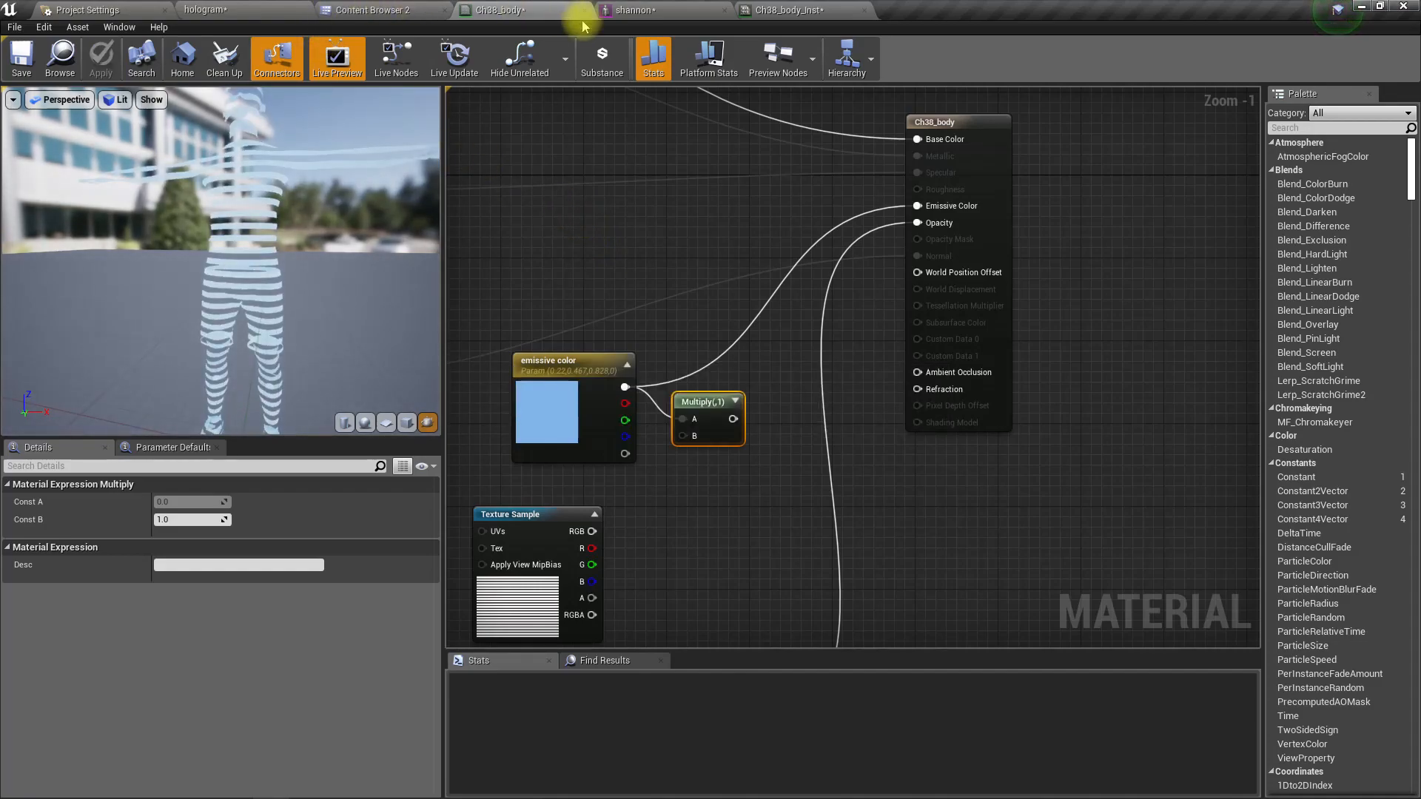
- Open the Ch38_body_Inst material instance and examine the blue emissive stripes on the shannon preview mesh from several angles
click(664, 8)
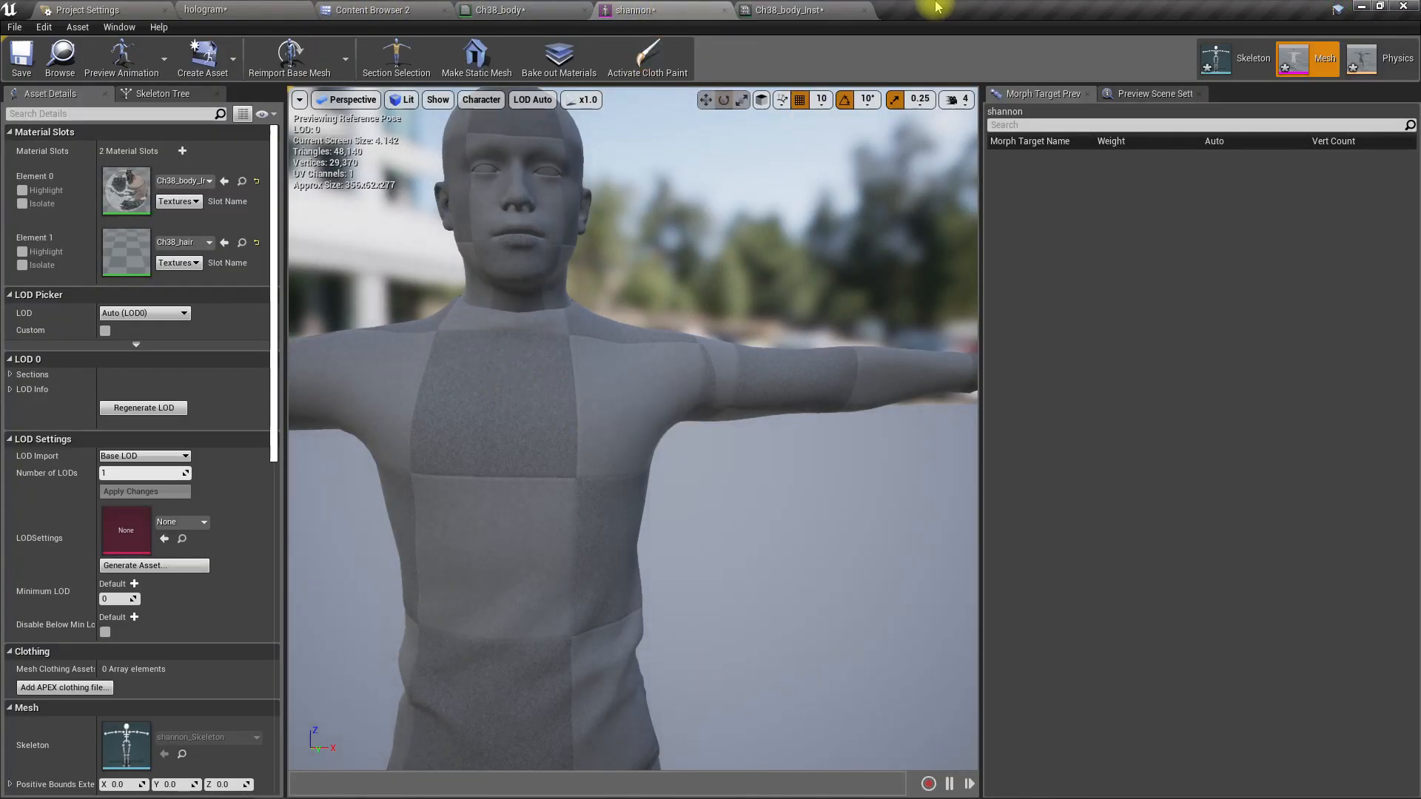
click(791, 10)
drag(369, 426, 458, 422)
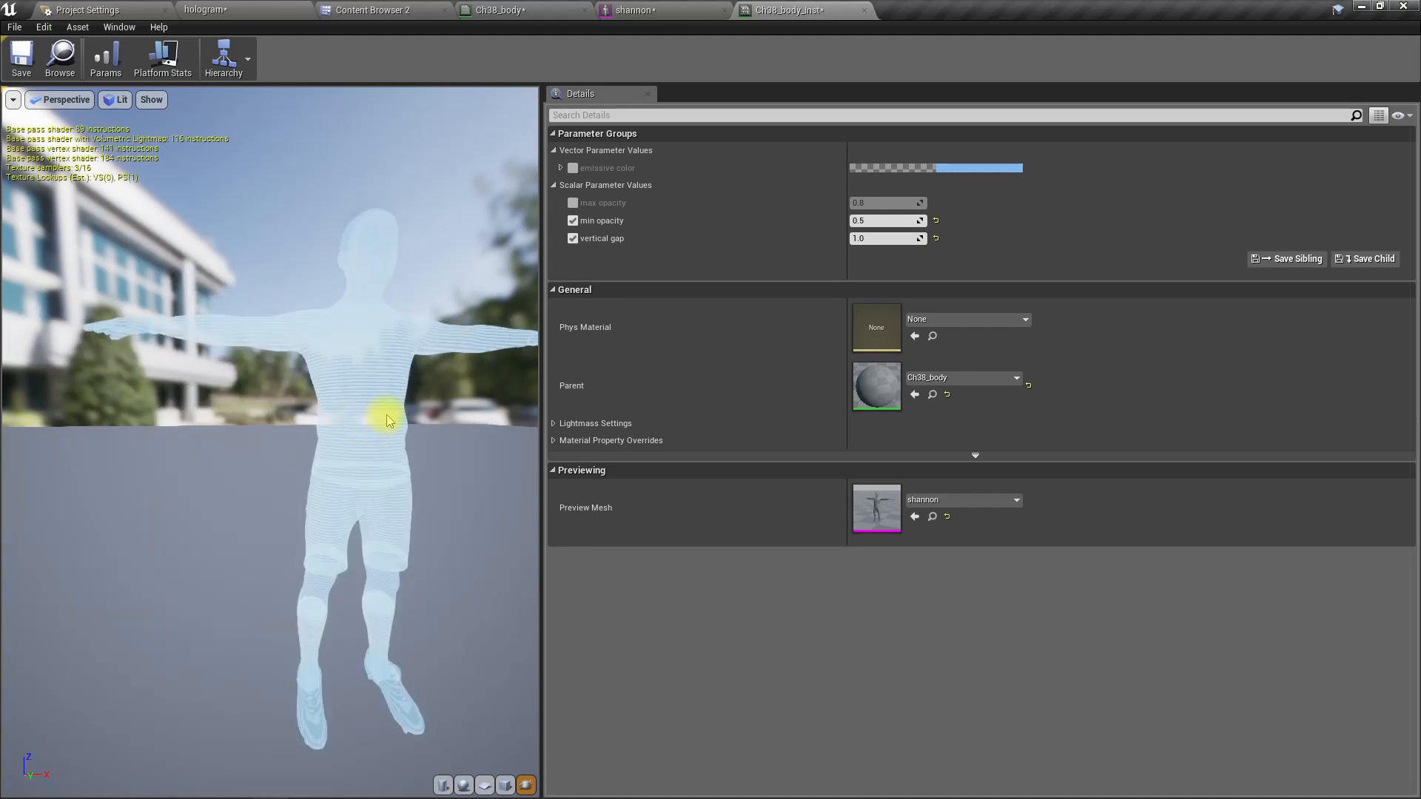
right_drag(386, 416, 388, 403)
drag(386, 416, 378, 424)
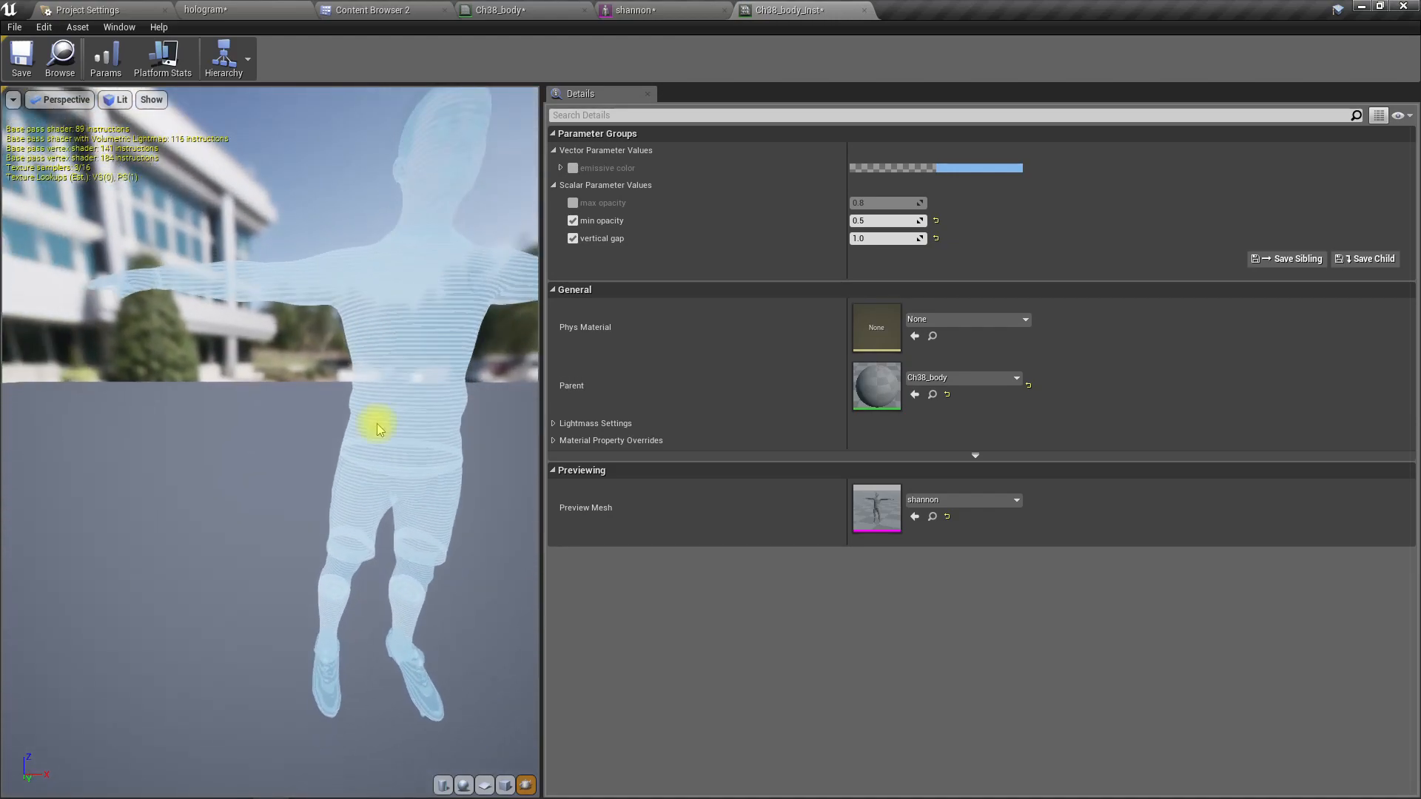
middle_drag(376, 423, 329, 496)
drag(329, 496, 420, 402)
right_drag(420, 402, 59, 585)
drag(121, 589, 263, 577)
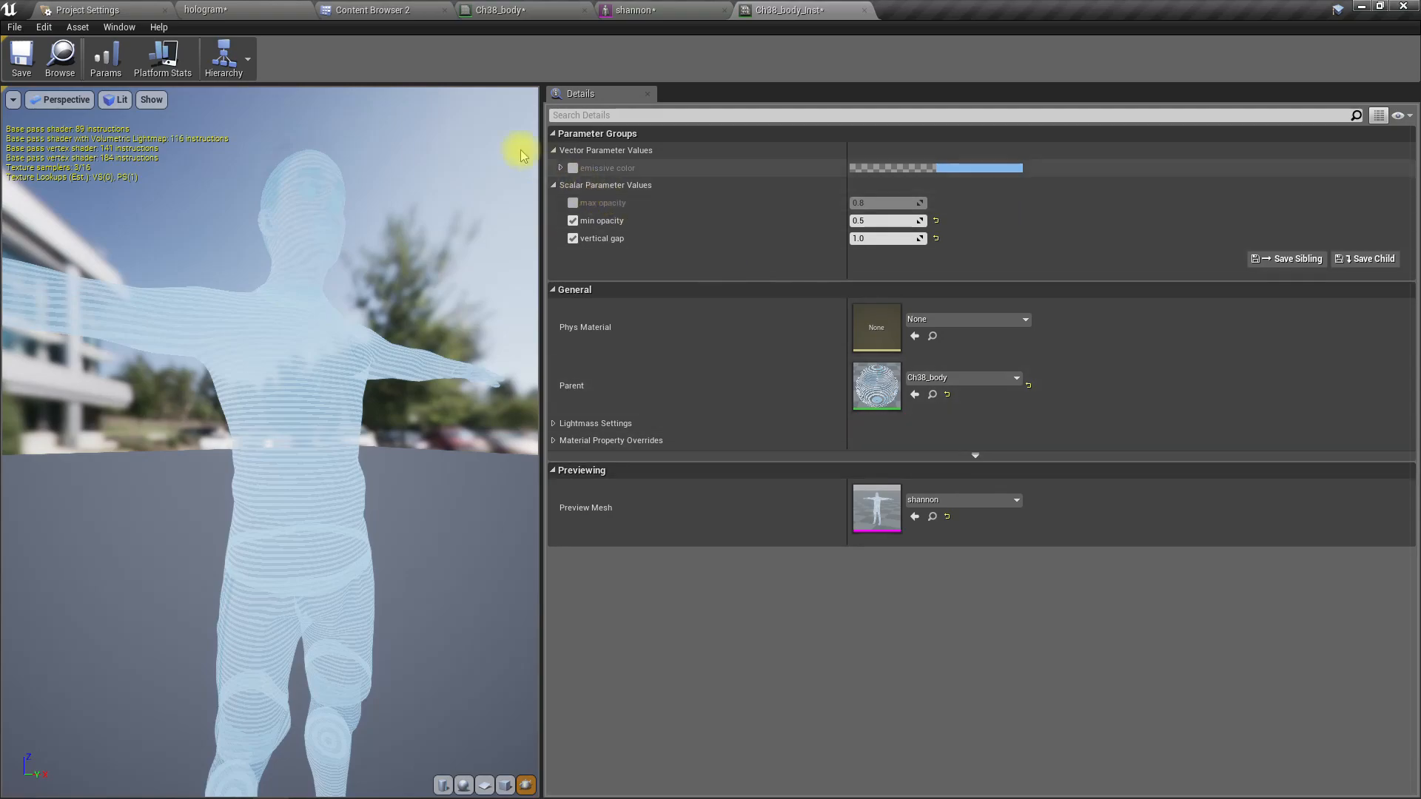
- Override emissive color in the instance with a darker blue, with red about 0.065, green 0.138 and blue 0.245
click(984, 168)
drag(1208, 323, 1205, 333)
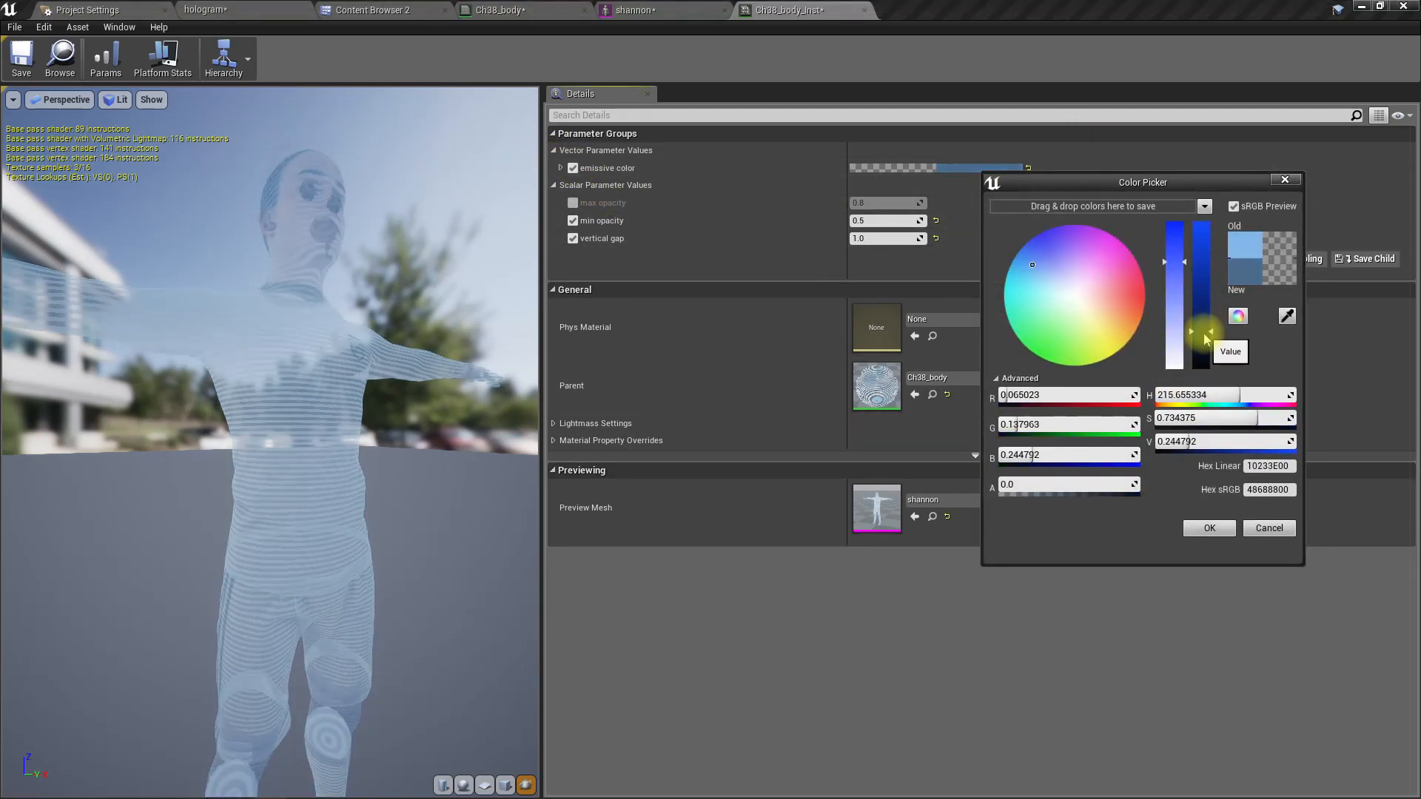
mouse_move(318, 558)
right_down()
mouse_move(318, 637)
mouse_move(317, 573)
right_up()
drag(318, 558, 367, 545)
middle_drag(320, 530, 326, 348)
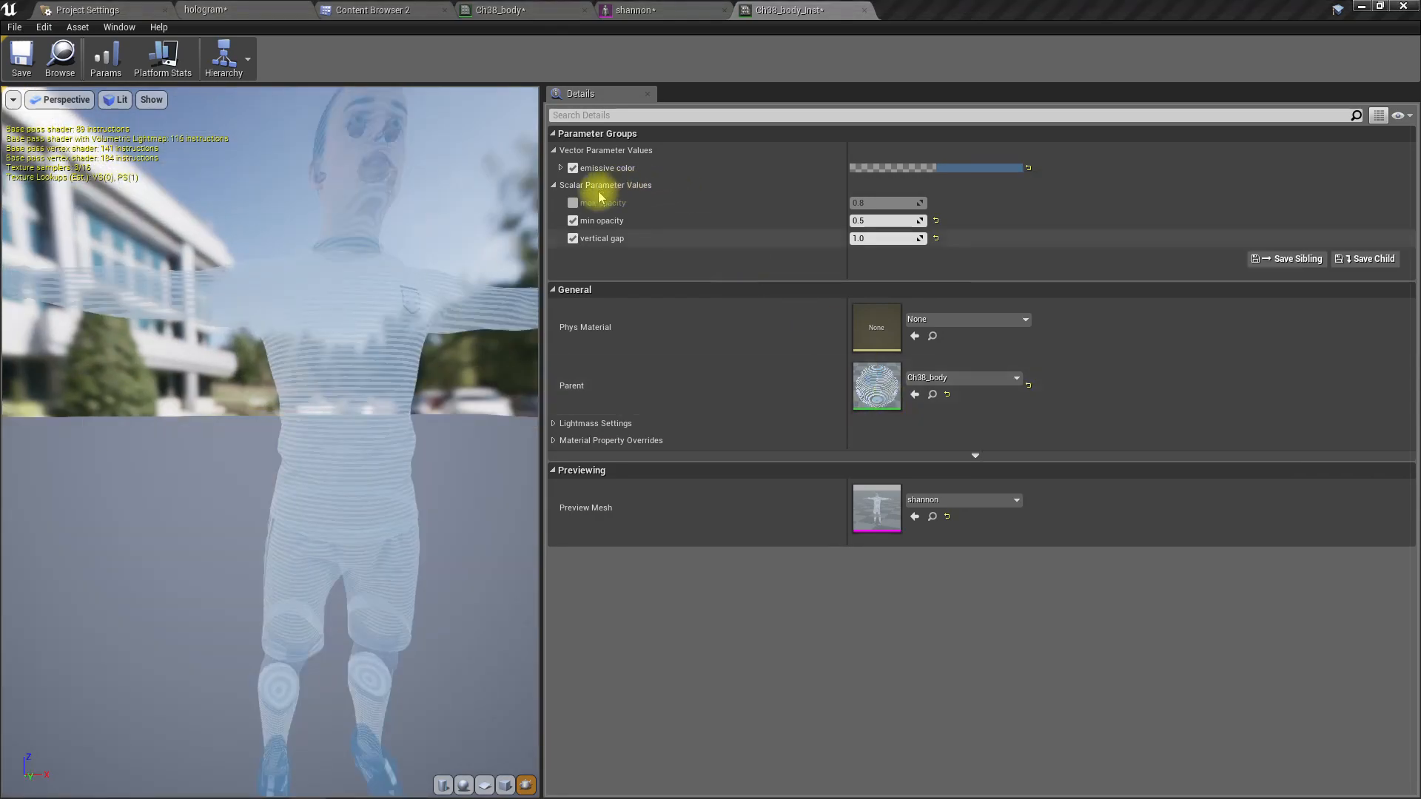
- Enable the max opacity override in the material instance and set it to 1
click(572, 203)
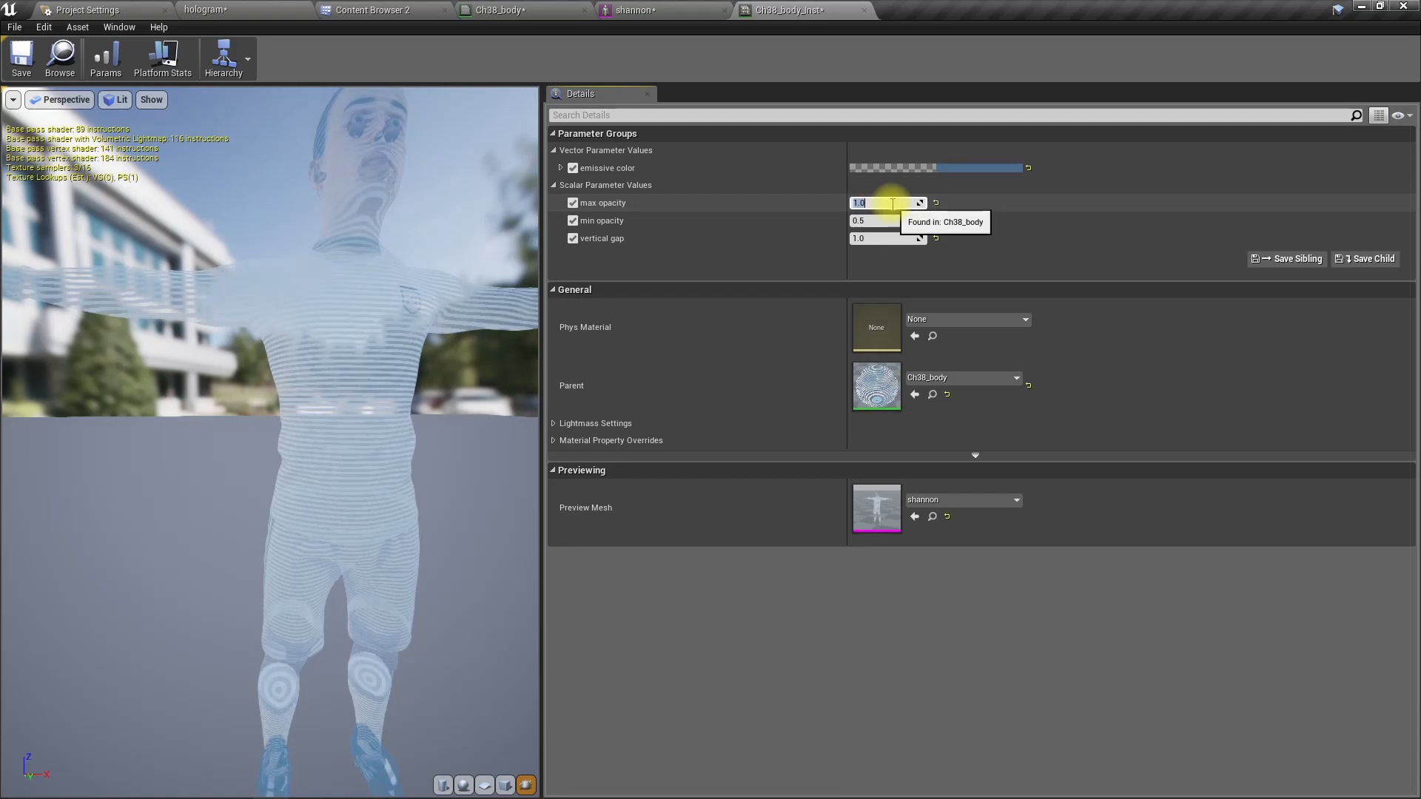
middle_drag(456, 361, 449, 445)
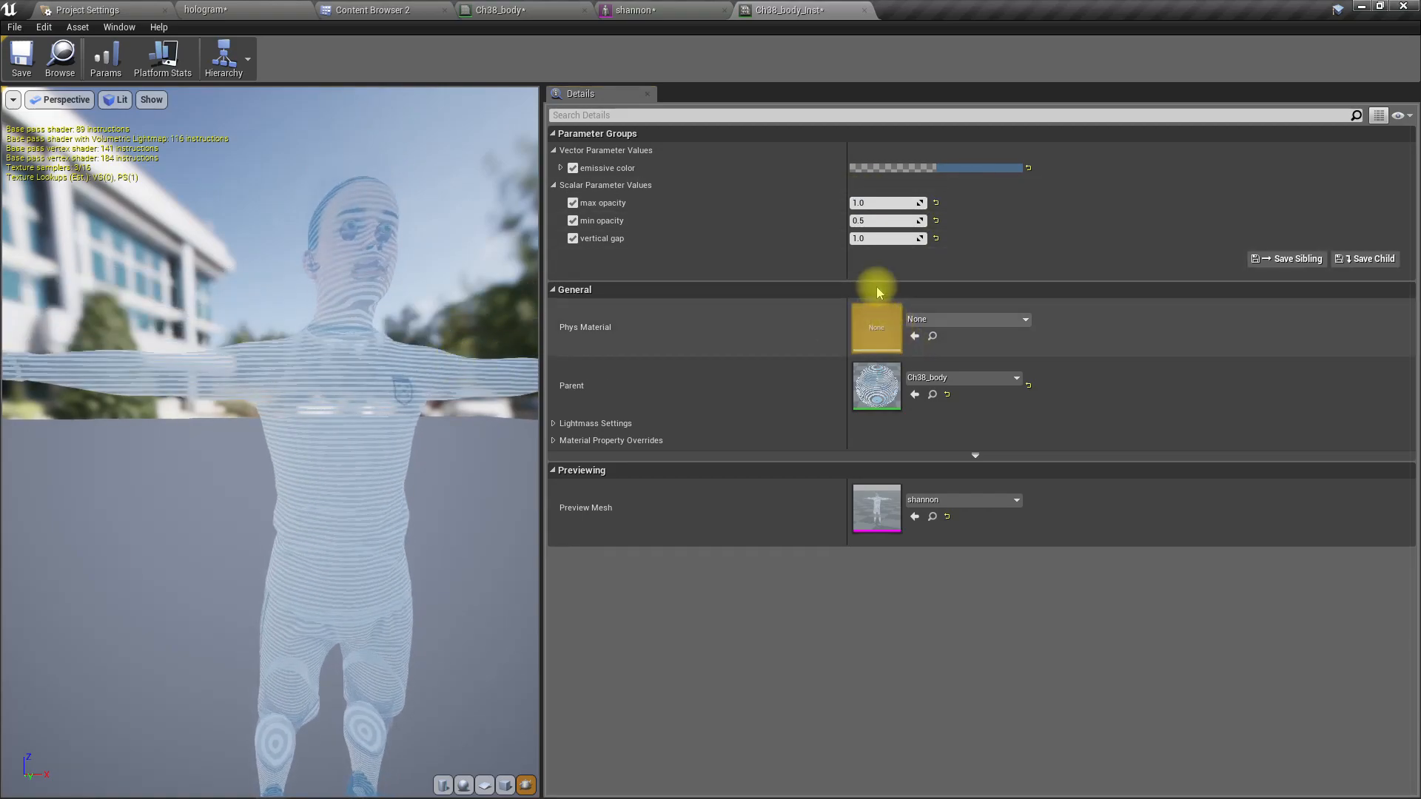
- Examine the hologram stripes on the preview mesh's legs and shoes up close, and on the whole body from a distance
mouse_move(431, 457)
right_down()
mouse_move(431, 363)
mouse_move(432, 452)
right_up()
middle_drag(446, 472, 393, 370)
right_drag(447, 470, 408, 548)
drag(337, 495, 440, 494)
mouse_move(337, 494)
right_down()
mouse_move(336, 437)
mouse_move(336, 518)
mouse_move(342, 444)
mouse_move(342, 492)
right_up()
drag(342, 492, 222, 520)
middle_drag(268, 485, 392, 433)
mouse_move(268, 485)
right_down()
mouse_move(268, 426)
mouse_move(270, 510)
right_up()
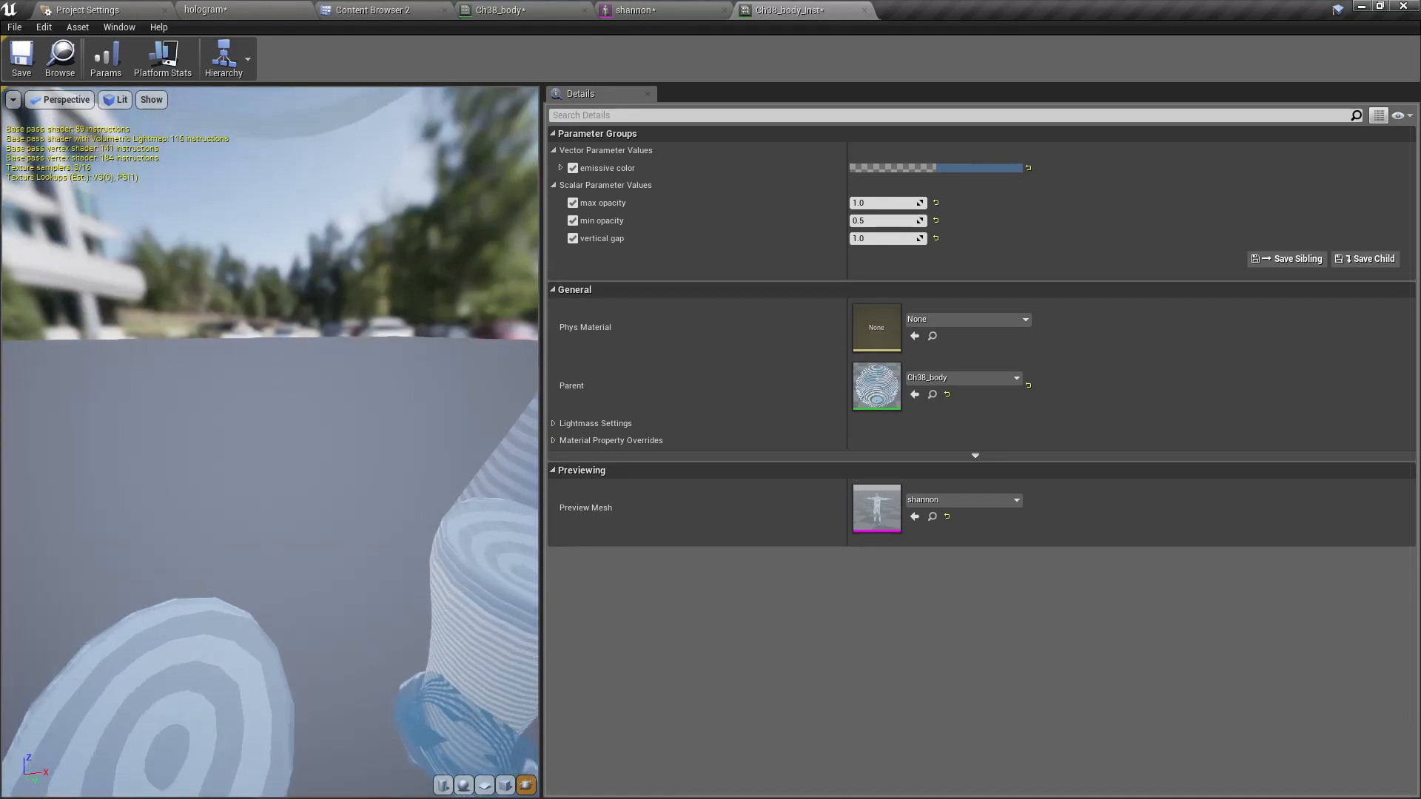
drag(268, 503, 260, 505)
drag(197, 584, 198, 585)
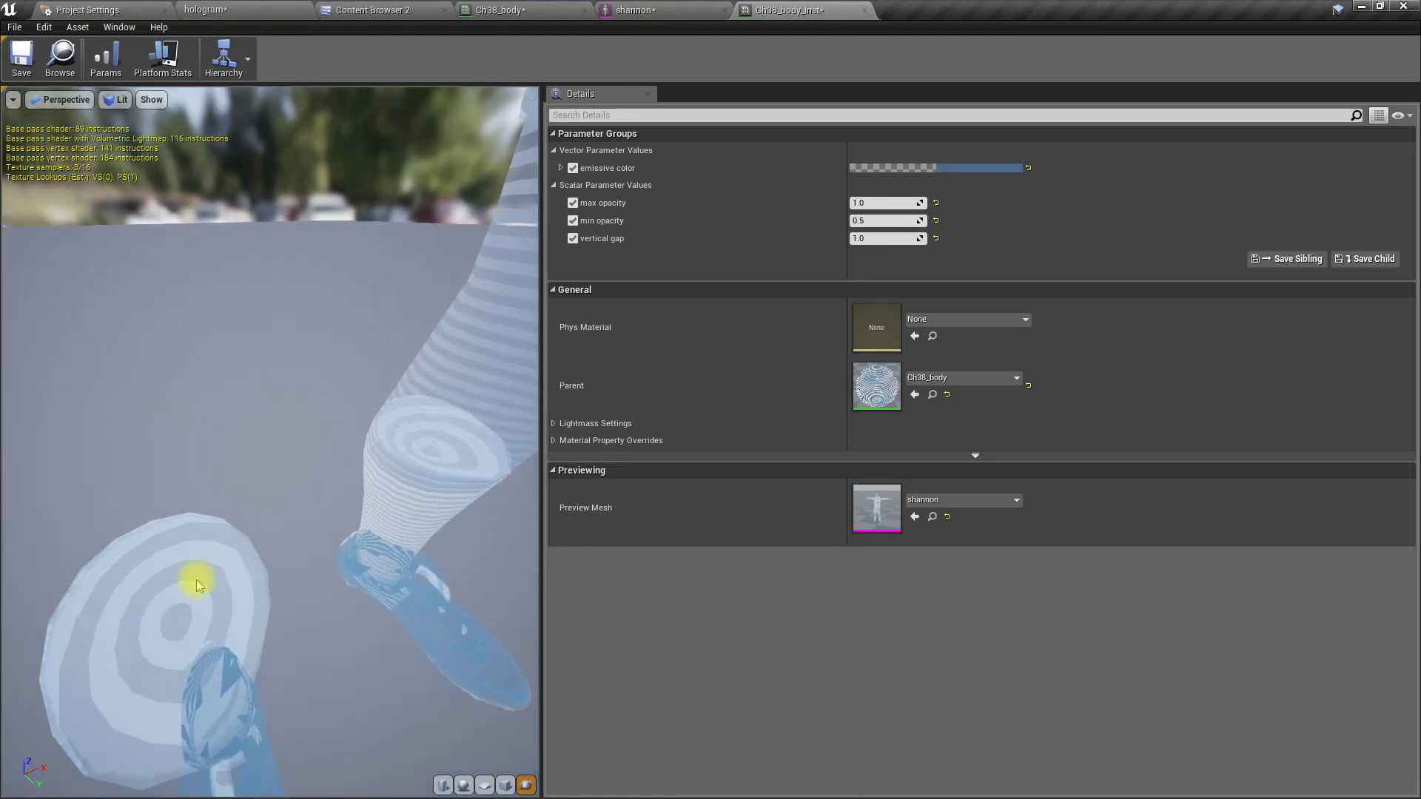
right_drag(144, 571, 144, 497)
right_drag(304, 612, 304, 639)
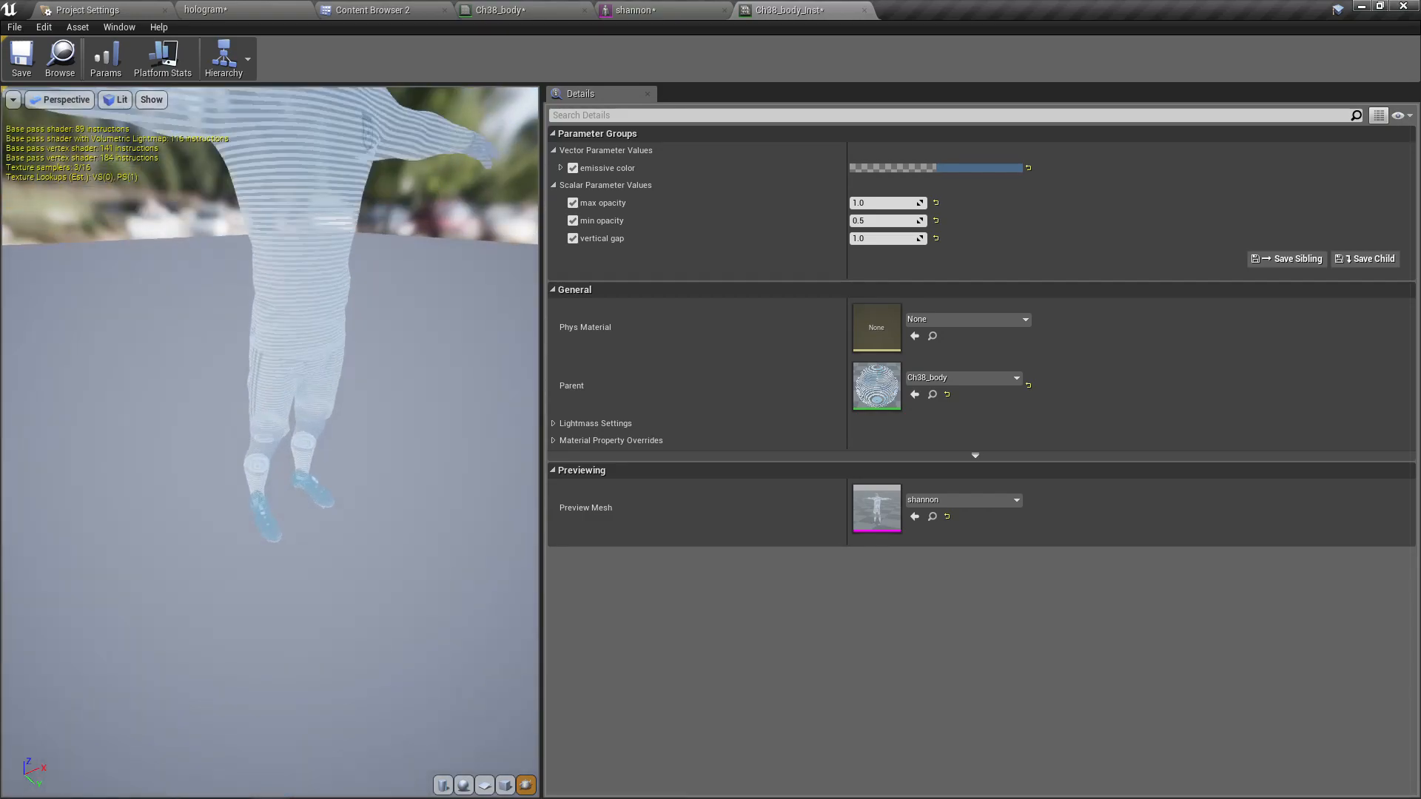
drag(304, 612, 309, 592)
drag(290, 510, 301, 496)
right_drag(310, 483, 309, 518)
middle_drag(296, 492, 311, 407)
right_drag(291, 491, 292, 433)
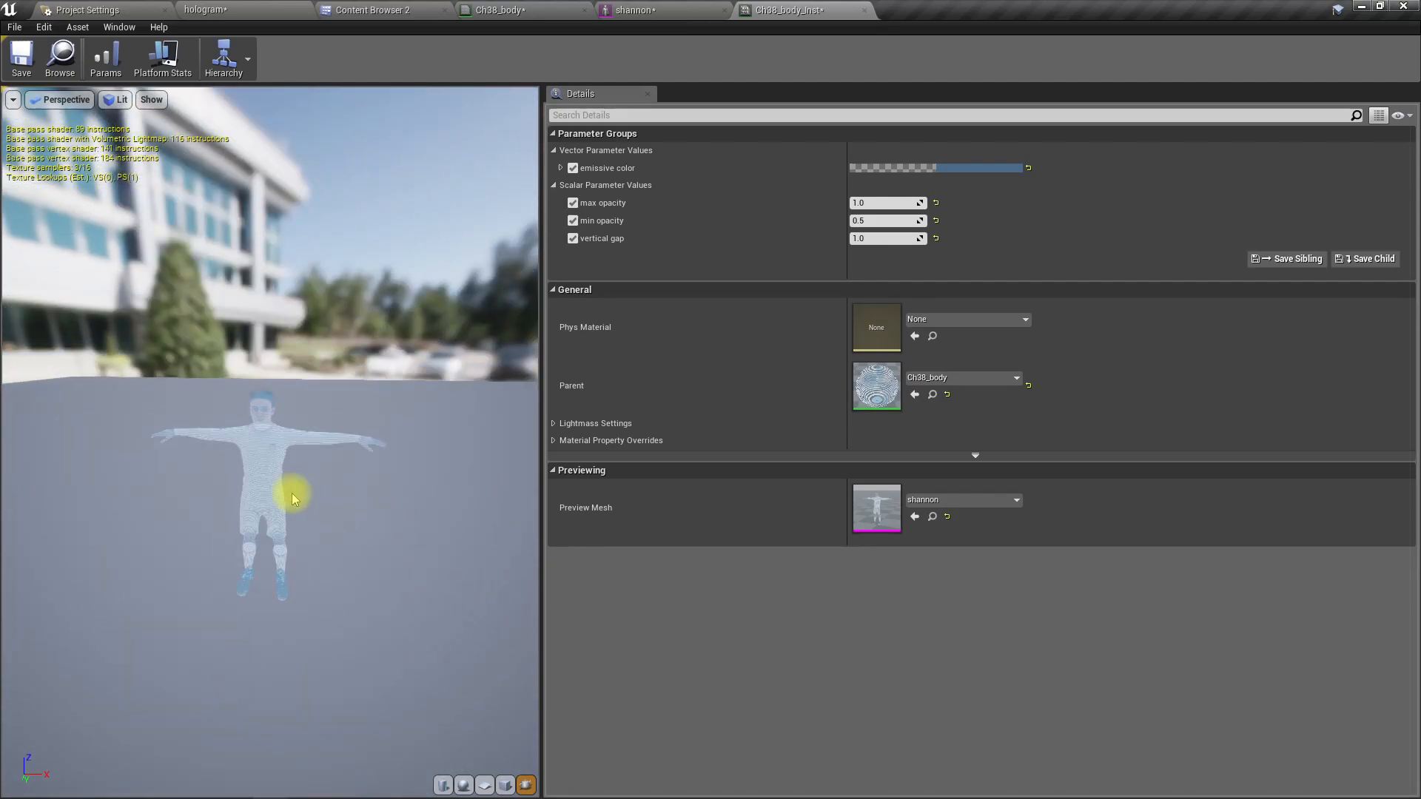
middle_drag(289, 494, 274, 548)
right_drag(291, 491, 292, 510)
mouse_move(292, 491)
mouse_down()
mouse_move(305, 489)
mouse_move(289, 506)
mouse_up()
- Switch to the Star Wars Jedi: Fallen Order video, play its hologram shot briefly, and compare it with the preview mesh
key(alt+Tab)
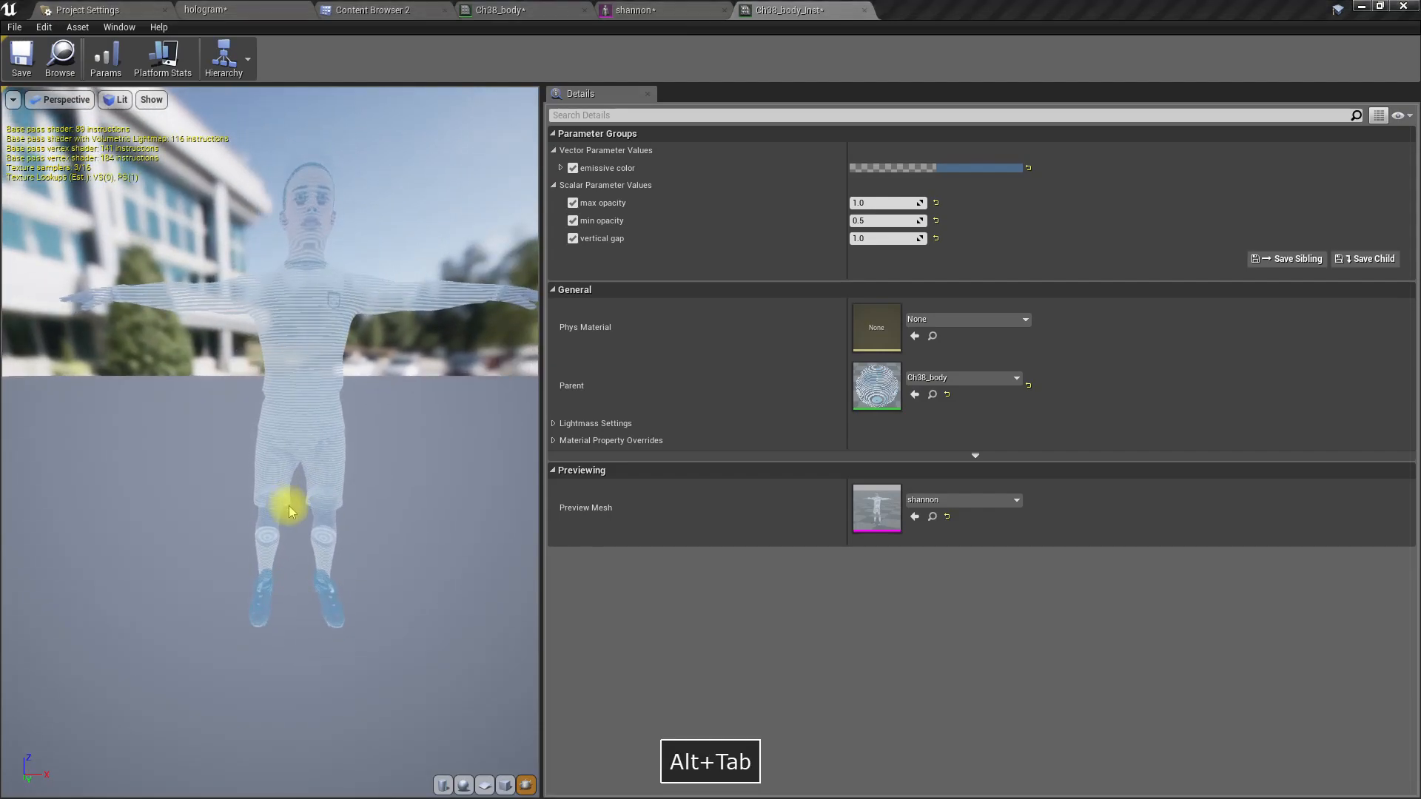
key(space)
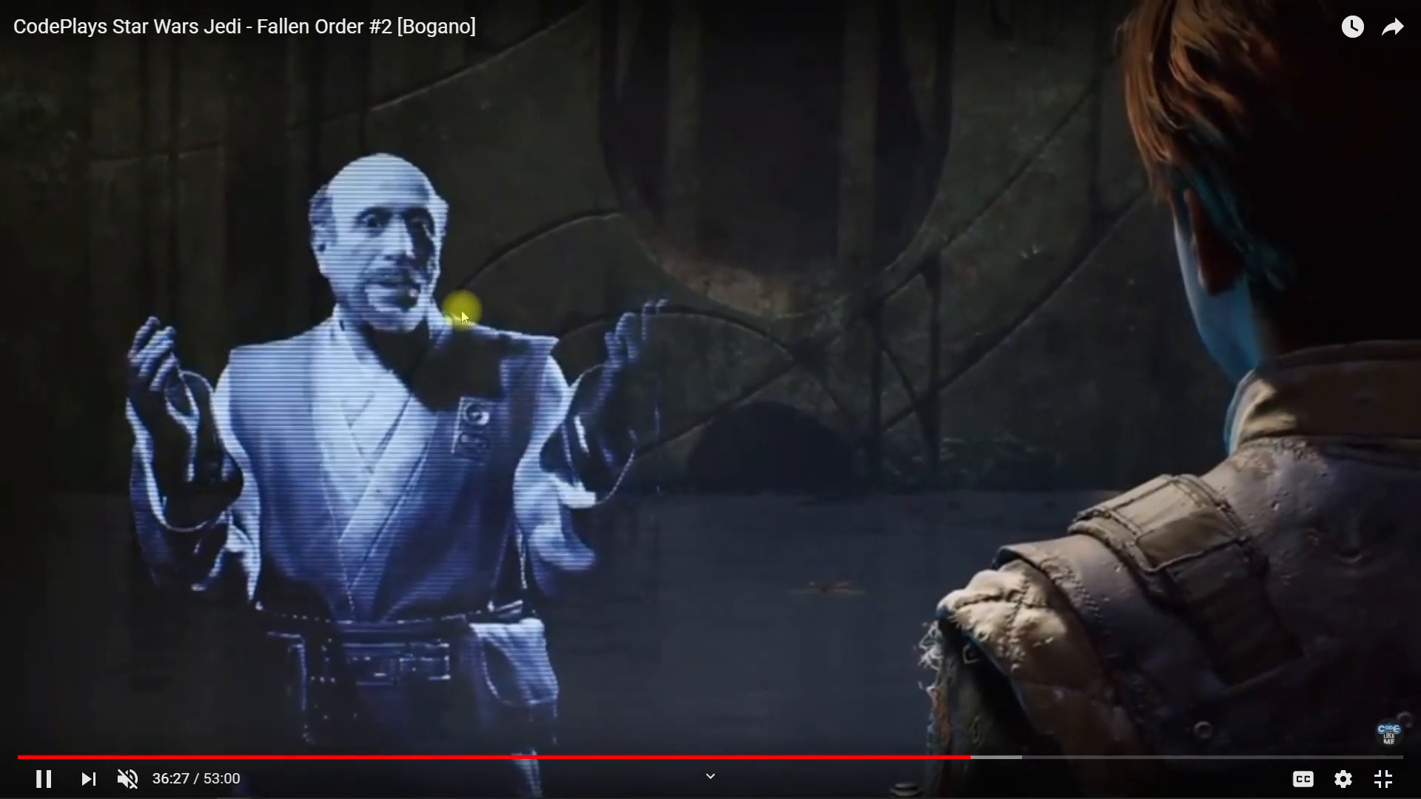
key(space)
key(space)
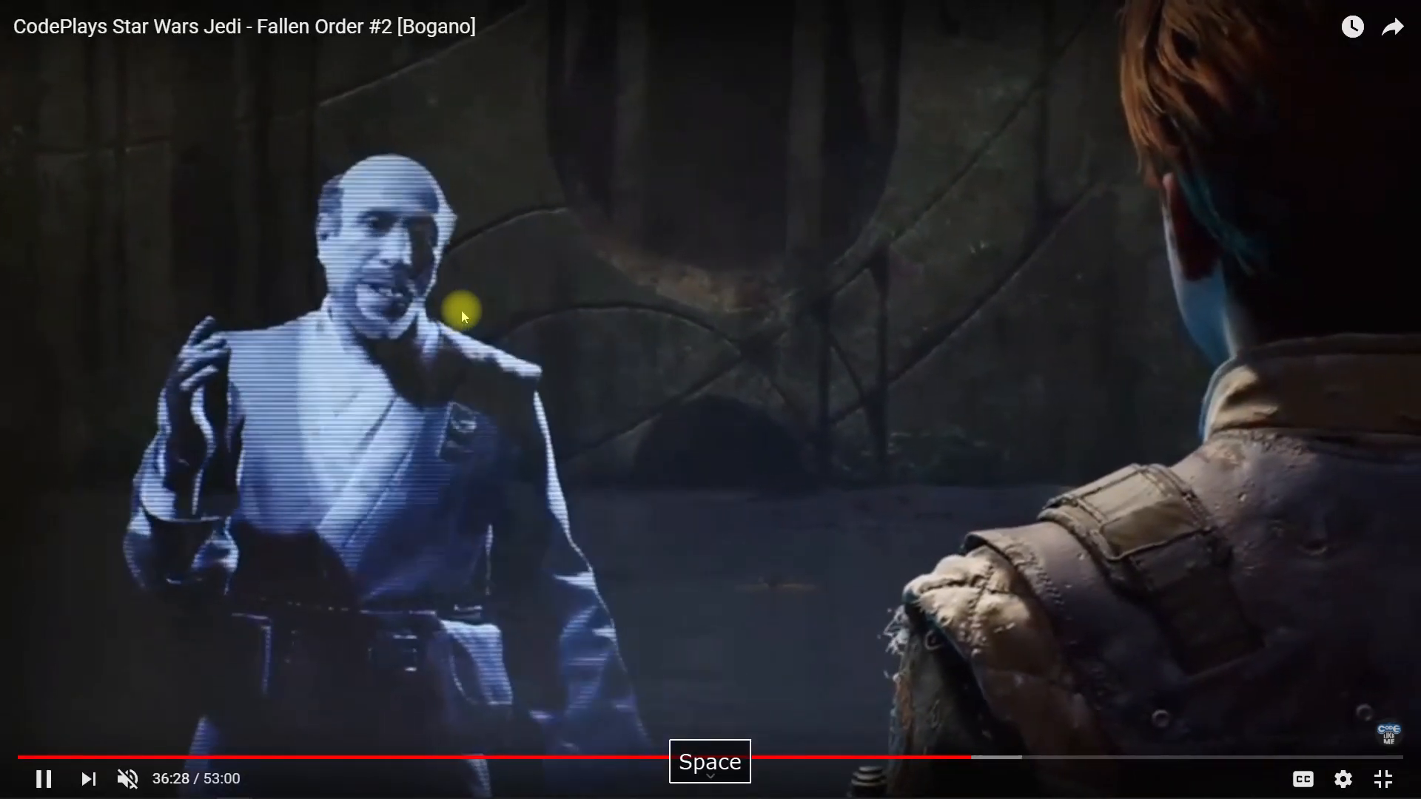
key(space)
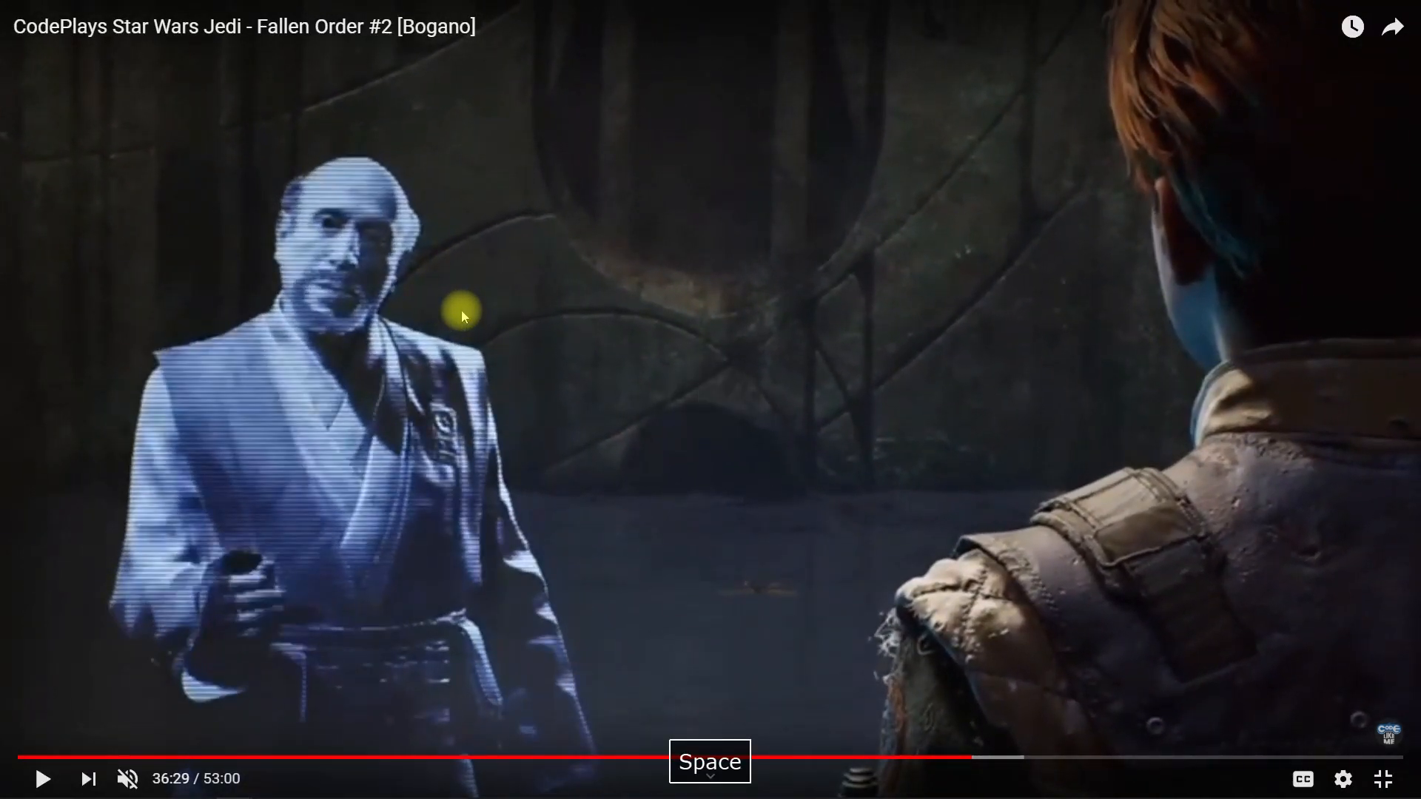
key(alt+Tab)
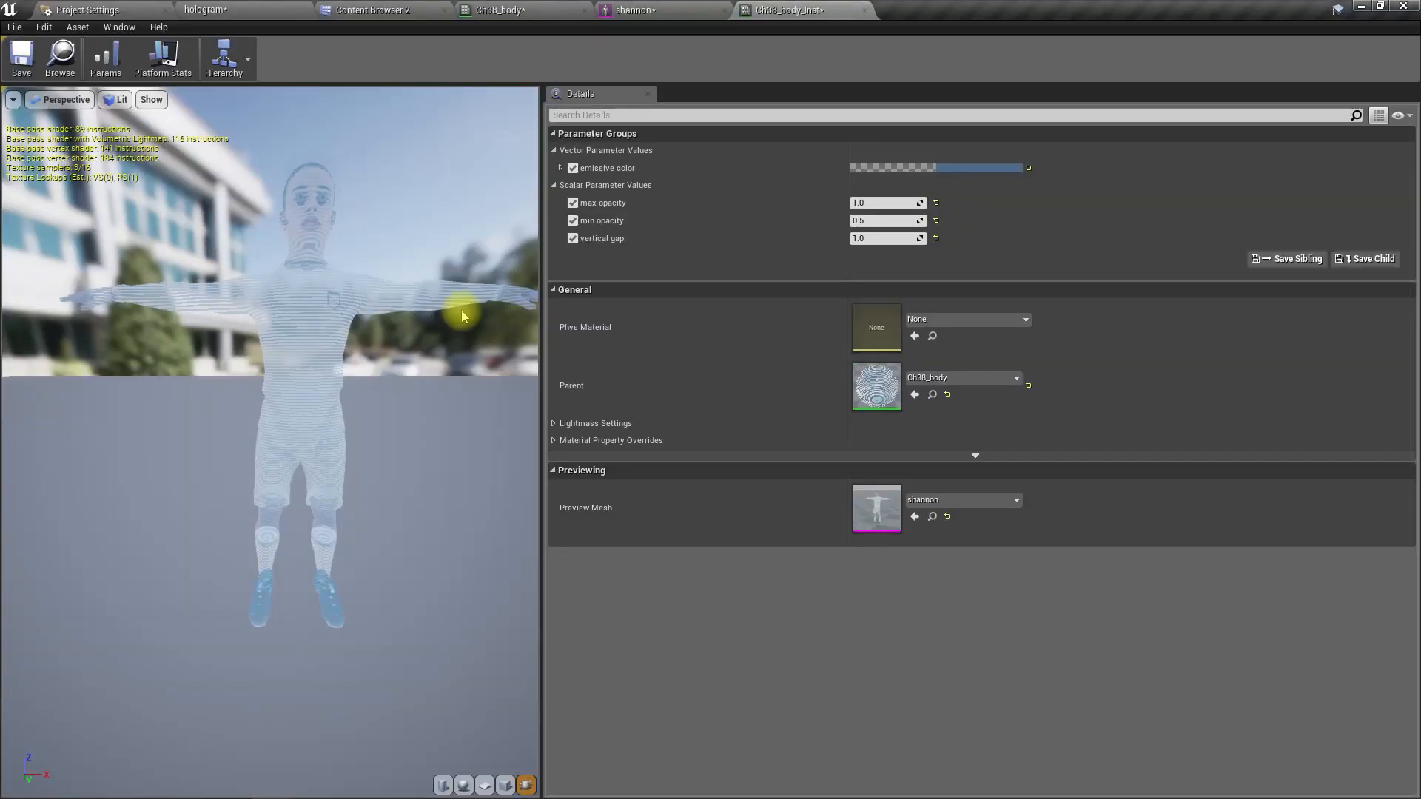
key(alt+Tab)
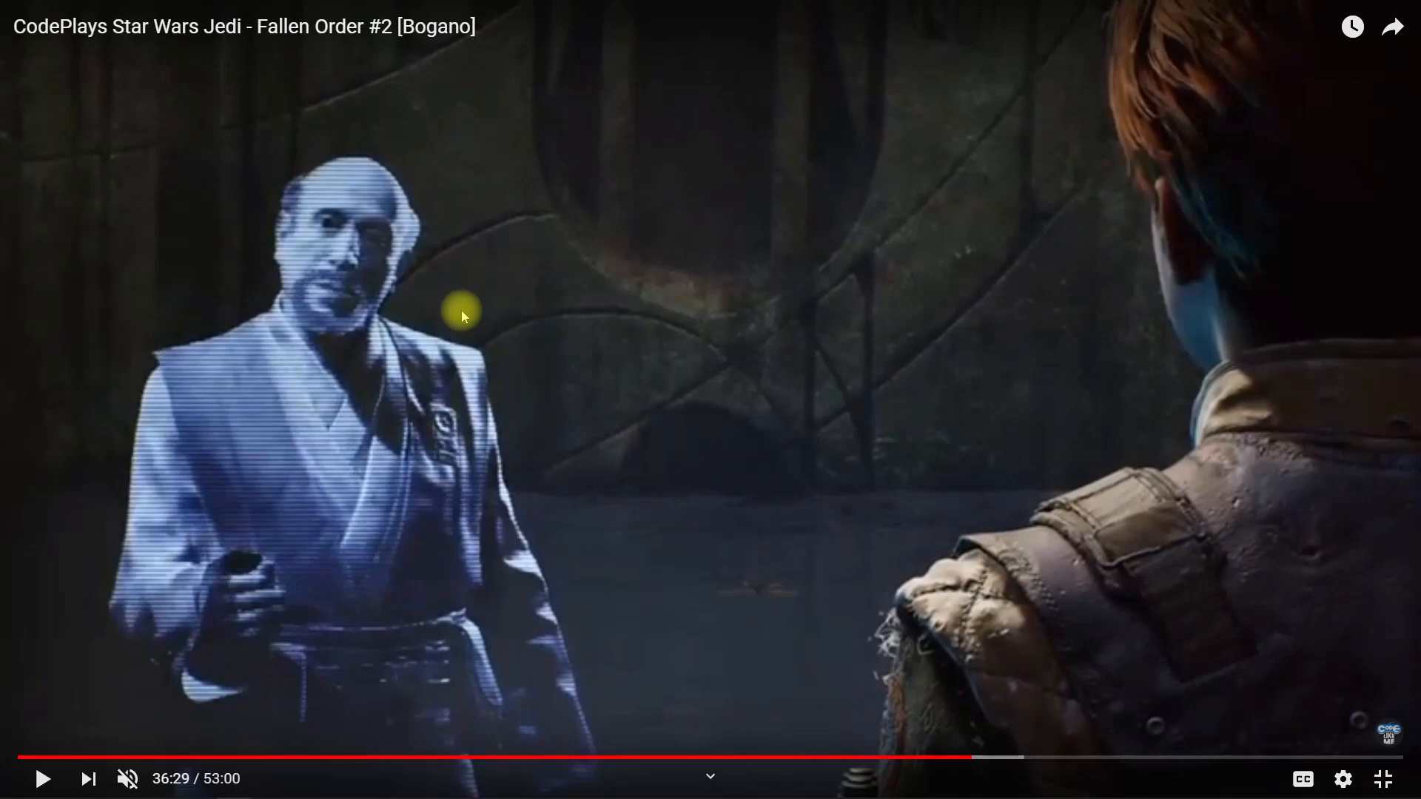
key(alt+Tab)
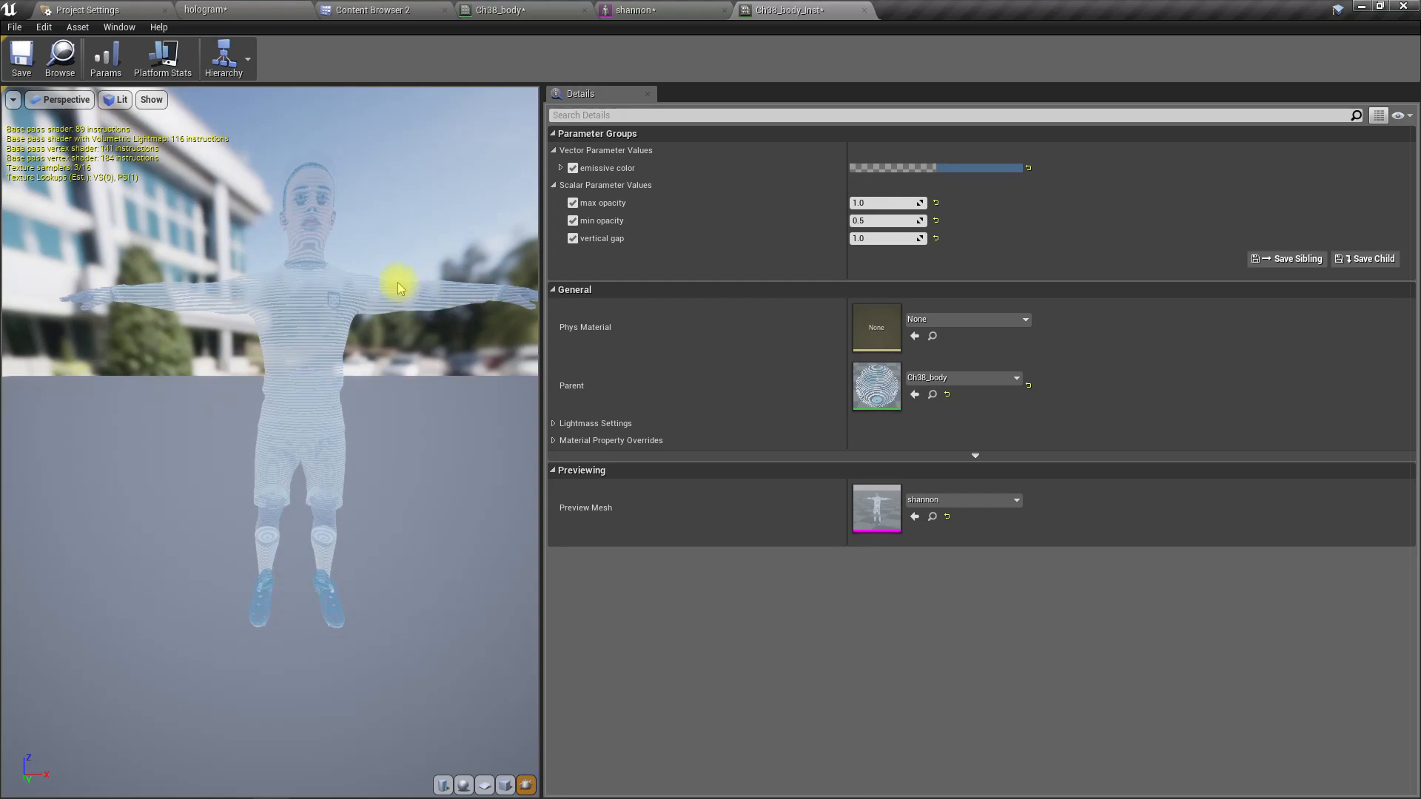
- Open the hologram level and compare the shannon character's stripes and surroundings with the hologram in the reference video
click(215, 9)
right_drag(905, 443, 767, 461)
key(s)
key(e)
key(w)
right_drag(809, 384, 785, 365)
middle_drag(810, 388, 757, 390)
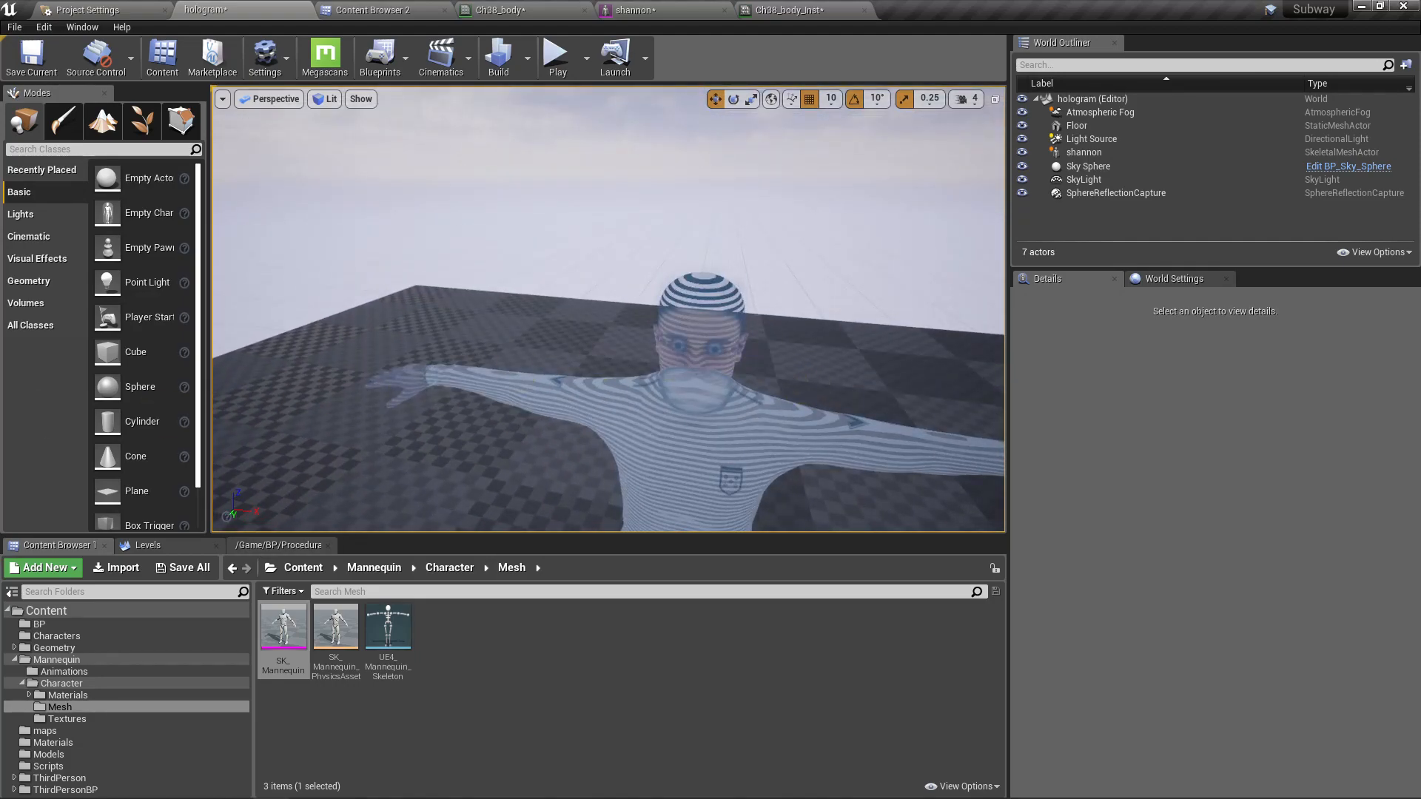
right_drag(607, 365, 699, 363)
key(a)
key(Tab)
key(alt+Tab)
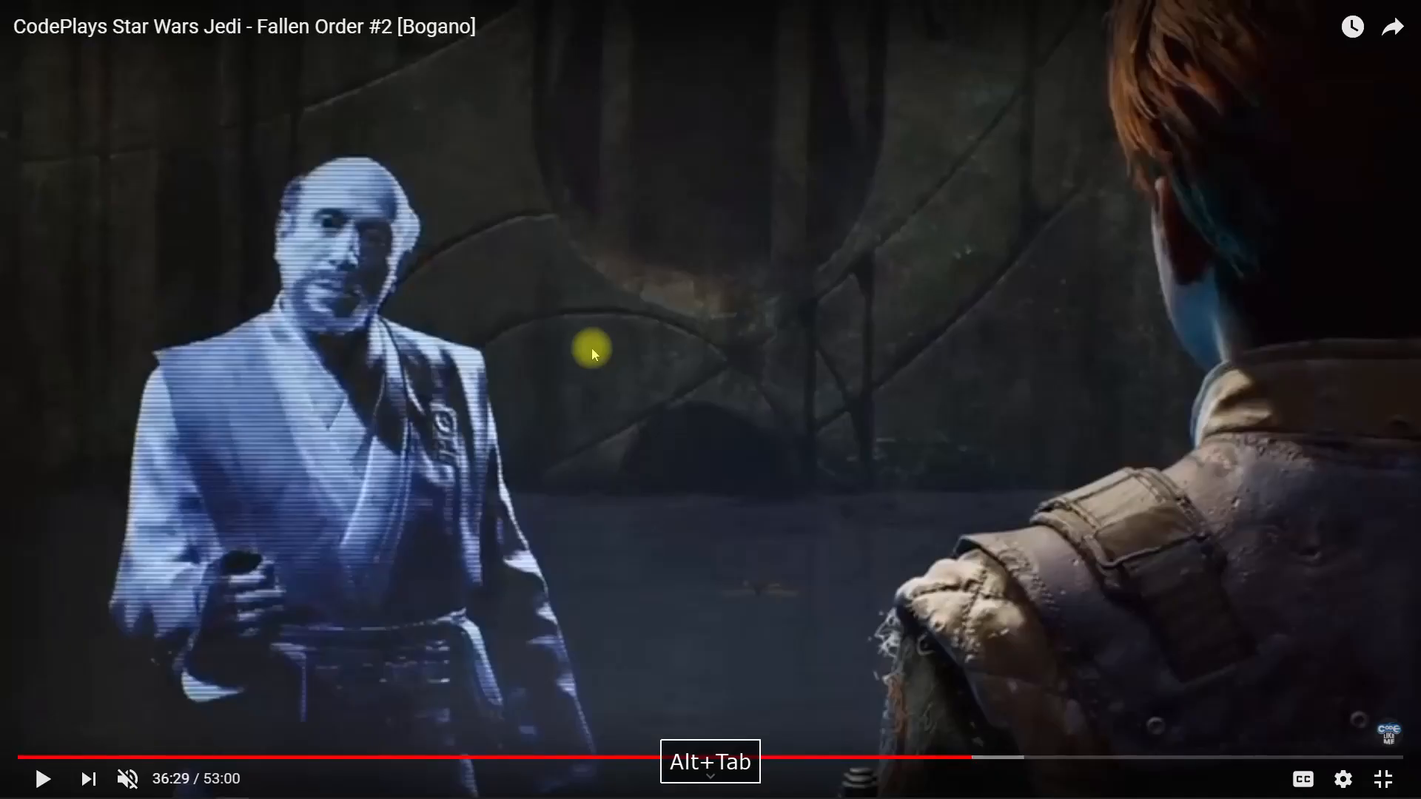
key(Tab)
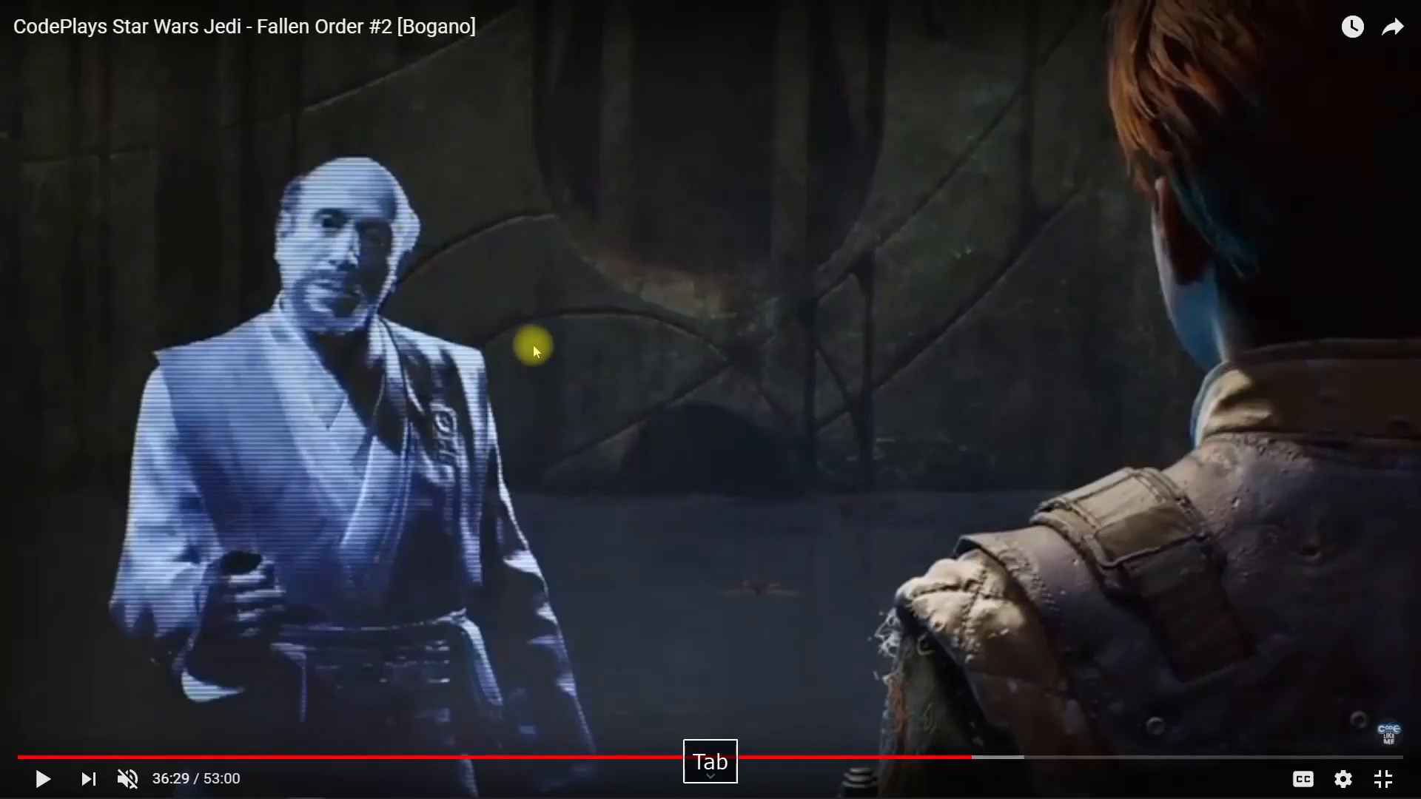
key(alt+Tab)
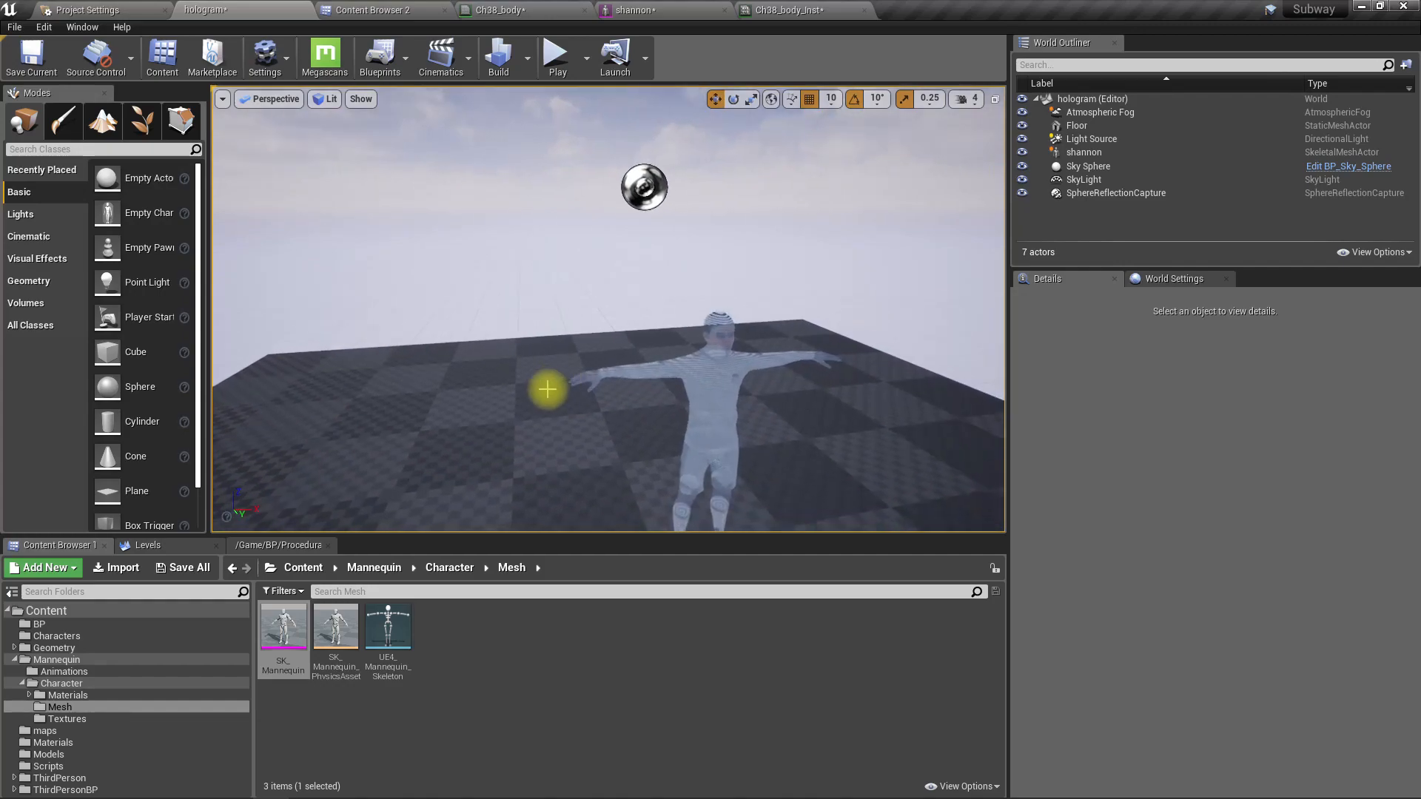
- Duplicate the floor in the hologram level and rotate the copy upright to form a wall behind the shannon character
click(539, 385)
alt+drag(538, 386, 716, 419)
alt+drag(553, 406, 358, 390)
key(e)
drag(414, 288, 347, 325)
- Examine the striped shannon character up close against the wall behind it
right_drag(474, 315, 293, 316)
key(d)
key(w)
key(d)
key(s)
right_drag(620, 348, 545, 368)
key(e)
key(w)
key(d)
- Set the intensity of the level's directional Light Source to 1 lux
click(1088, 152)
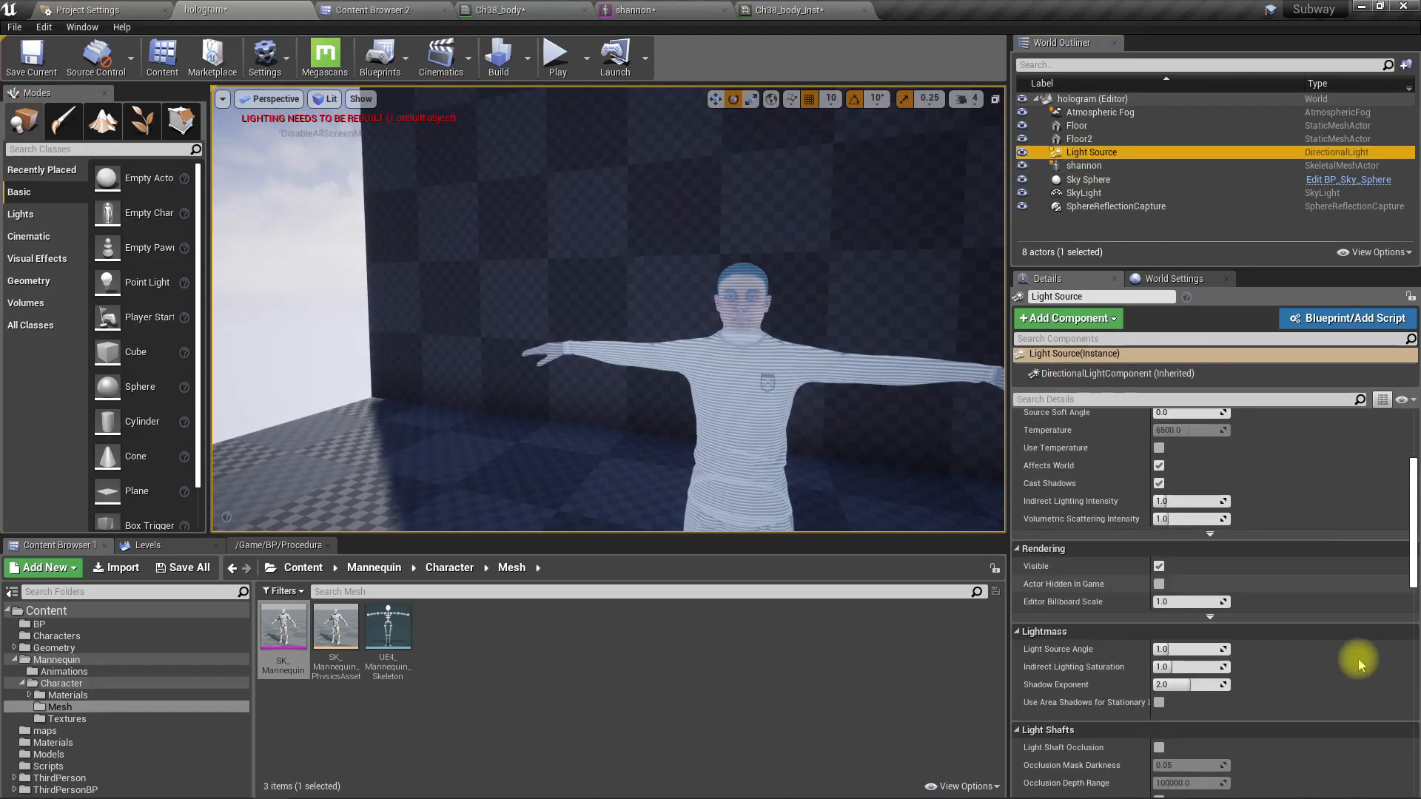
scroll(1262, 586, up, 5)
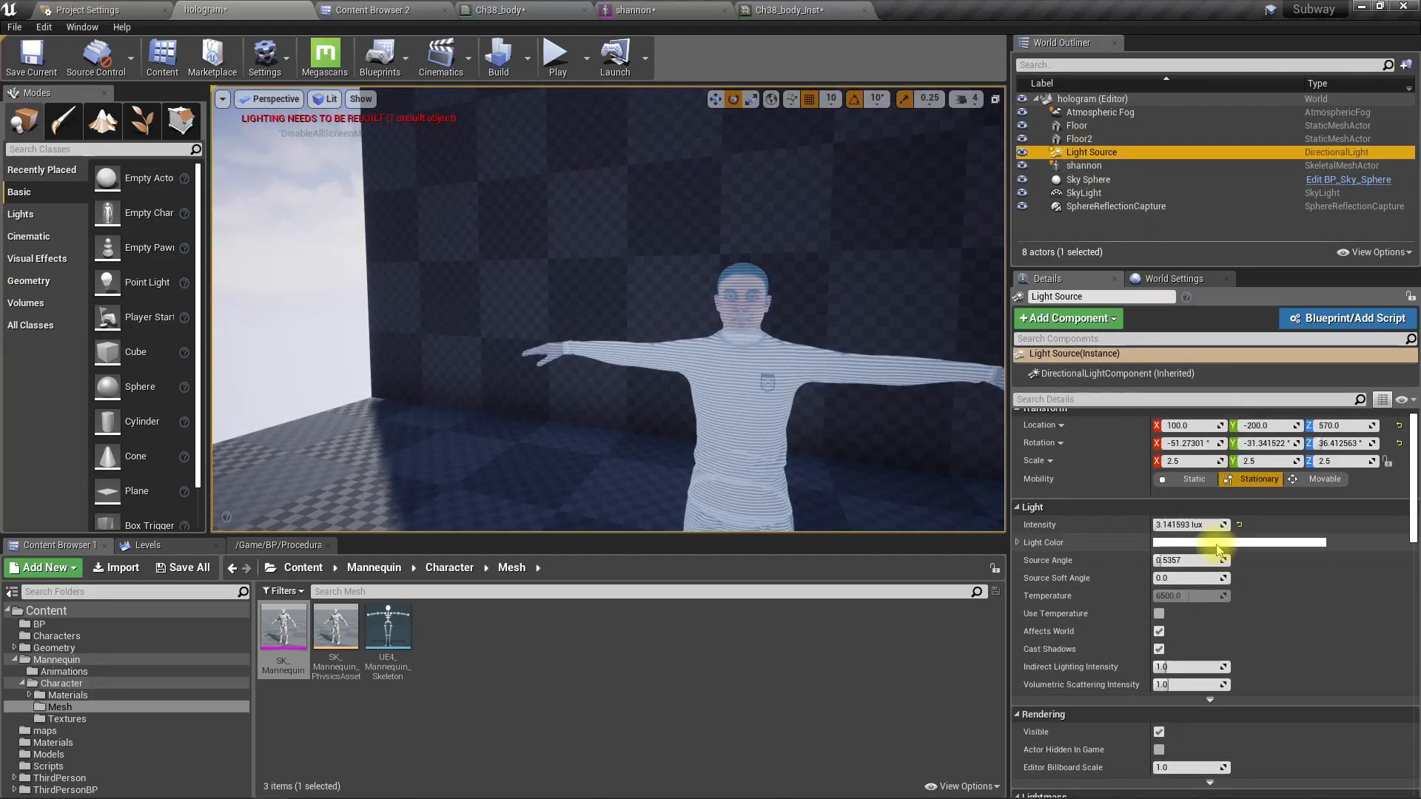
click(1207, 526)
text(1)
key(Return)
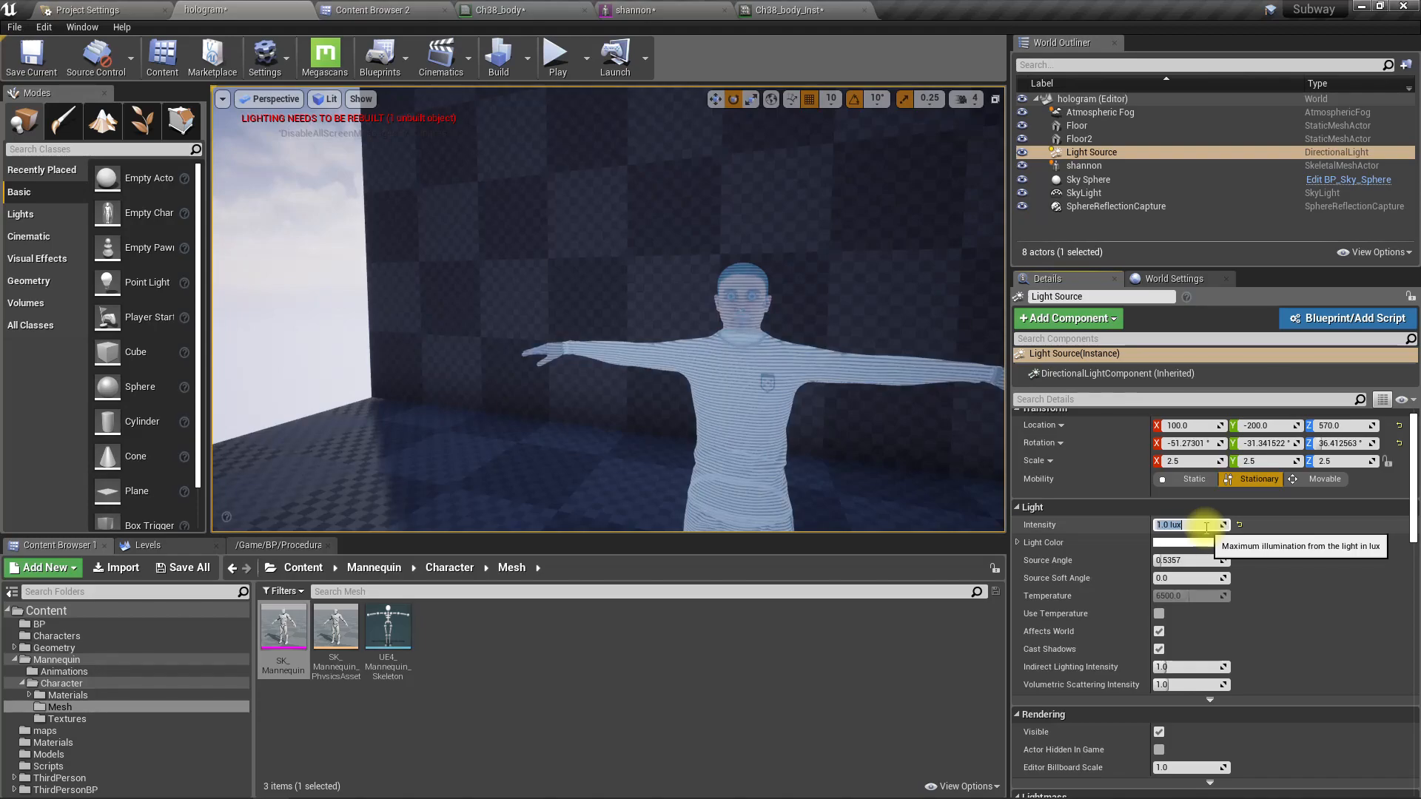
- Set the SkyLight's Intensity Scale to 0.1 in the hologram level
click(1086, 193)
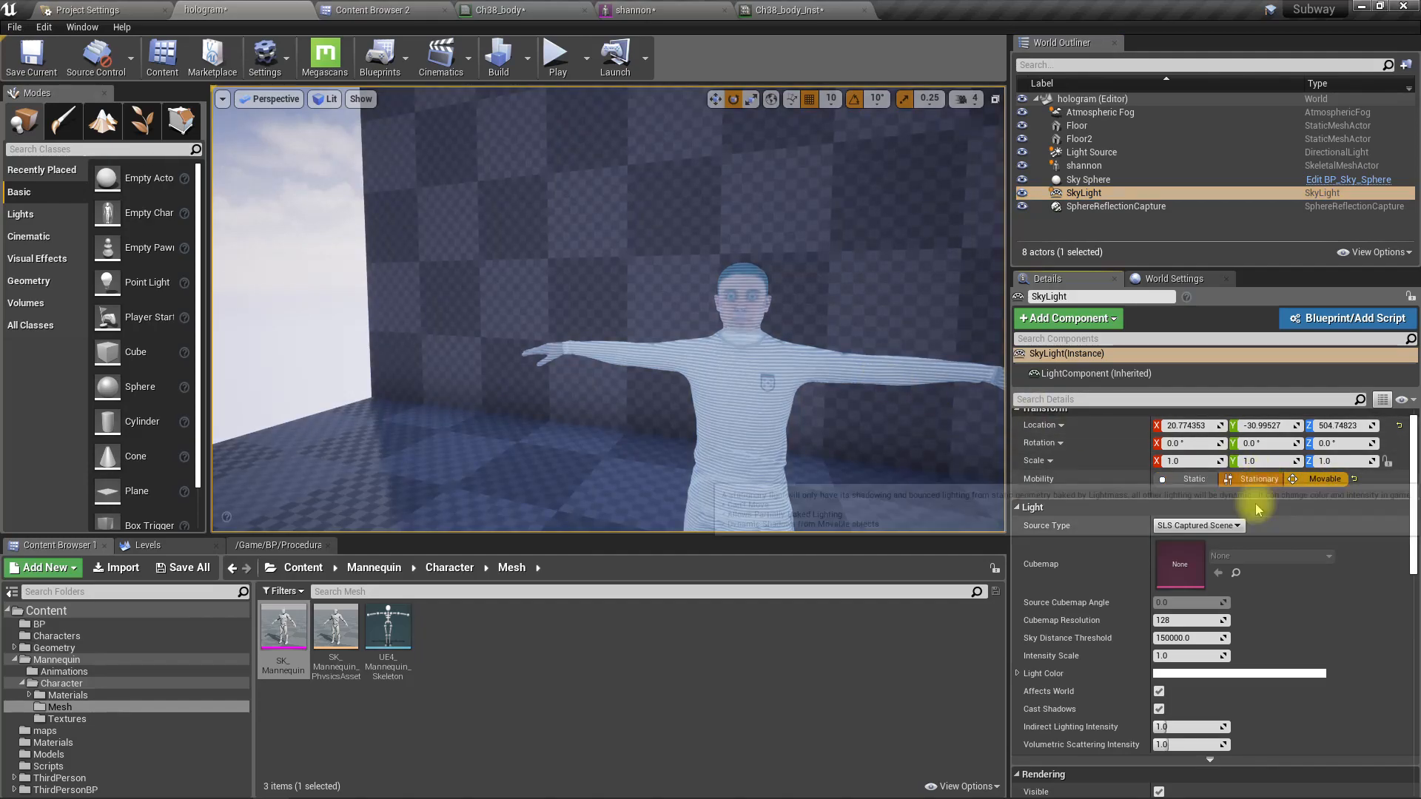
scroll(1184, 533, down, 2)
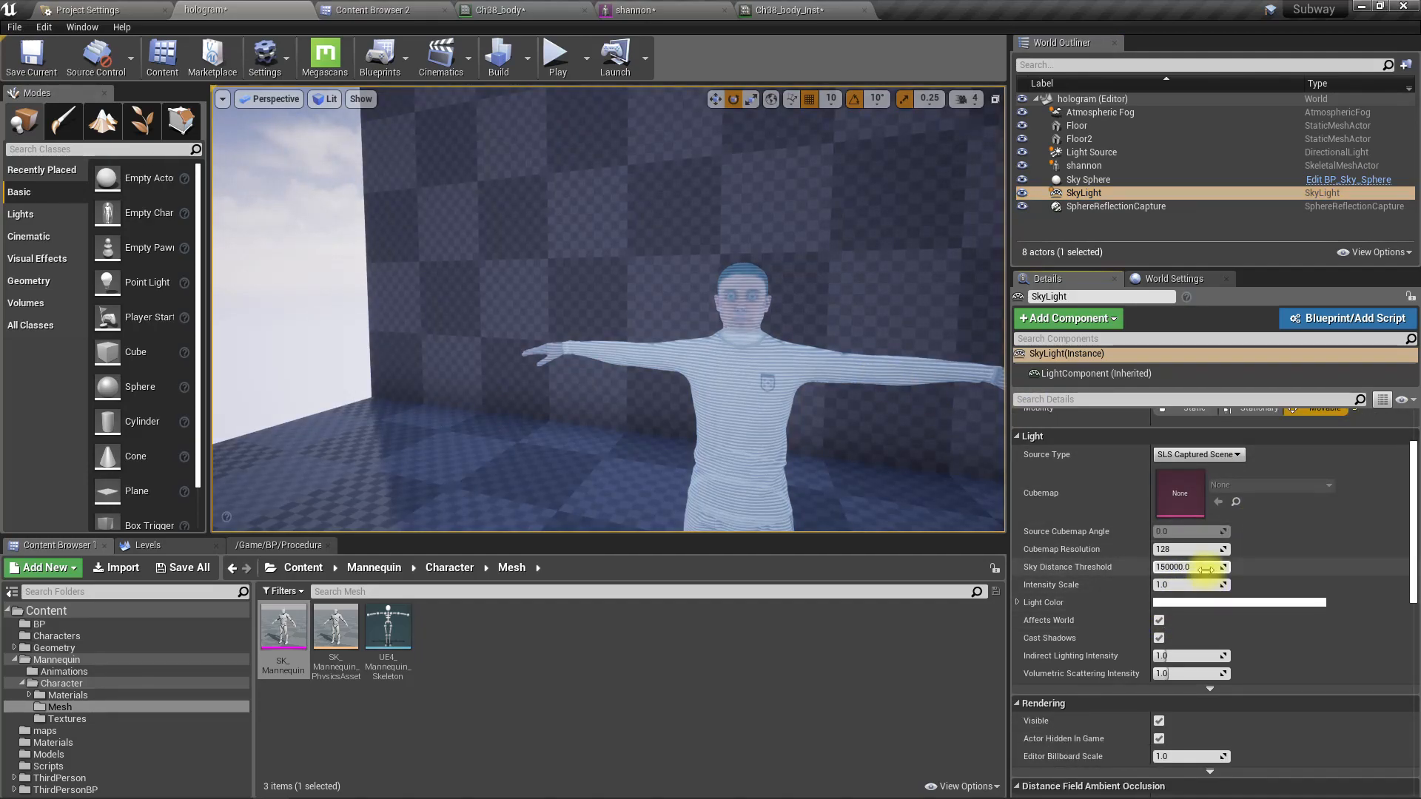
scroll(1207, 568, down, 1)
click(1176, 537)
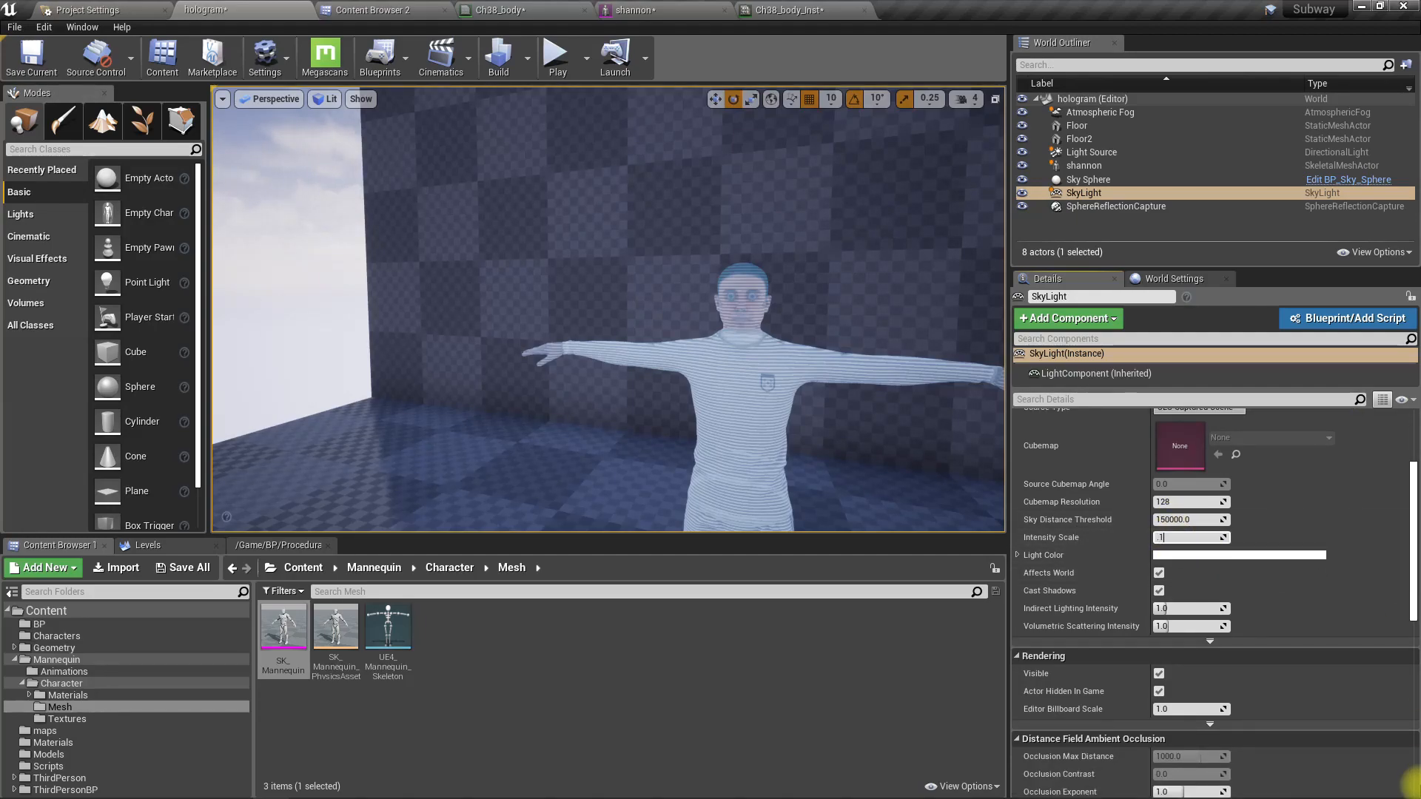
text(.1)
key(Return)
right_drag(456, 395, 545, 450)
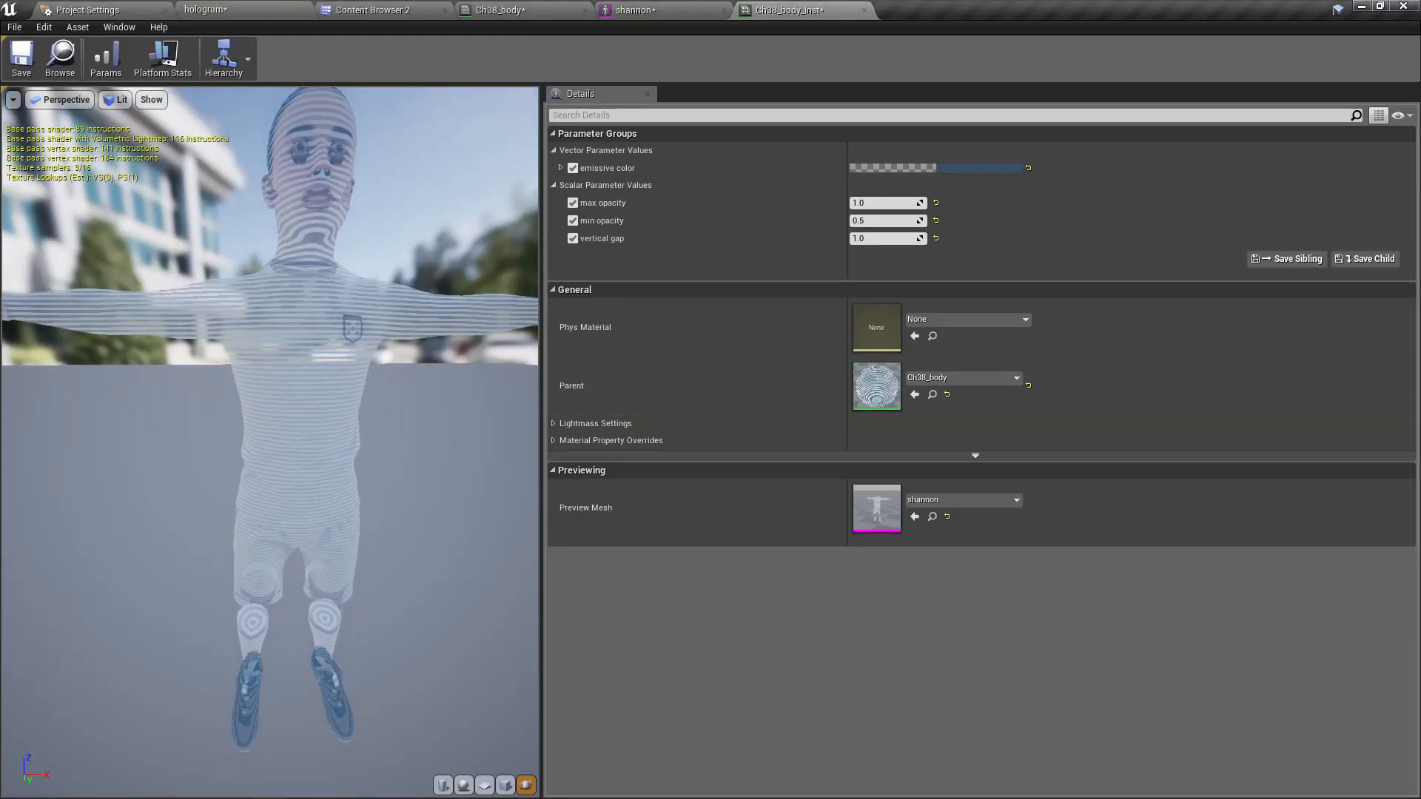
- In the Ch38_body material, multiply the first texture sample's RGB by the emissive color parameter and feed the product into Base Color
click(528, 7)
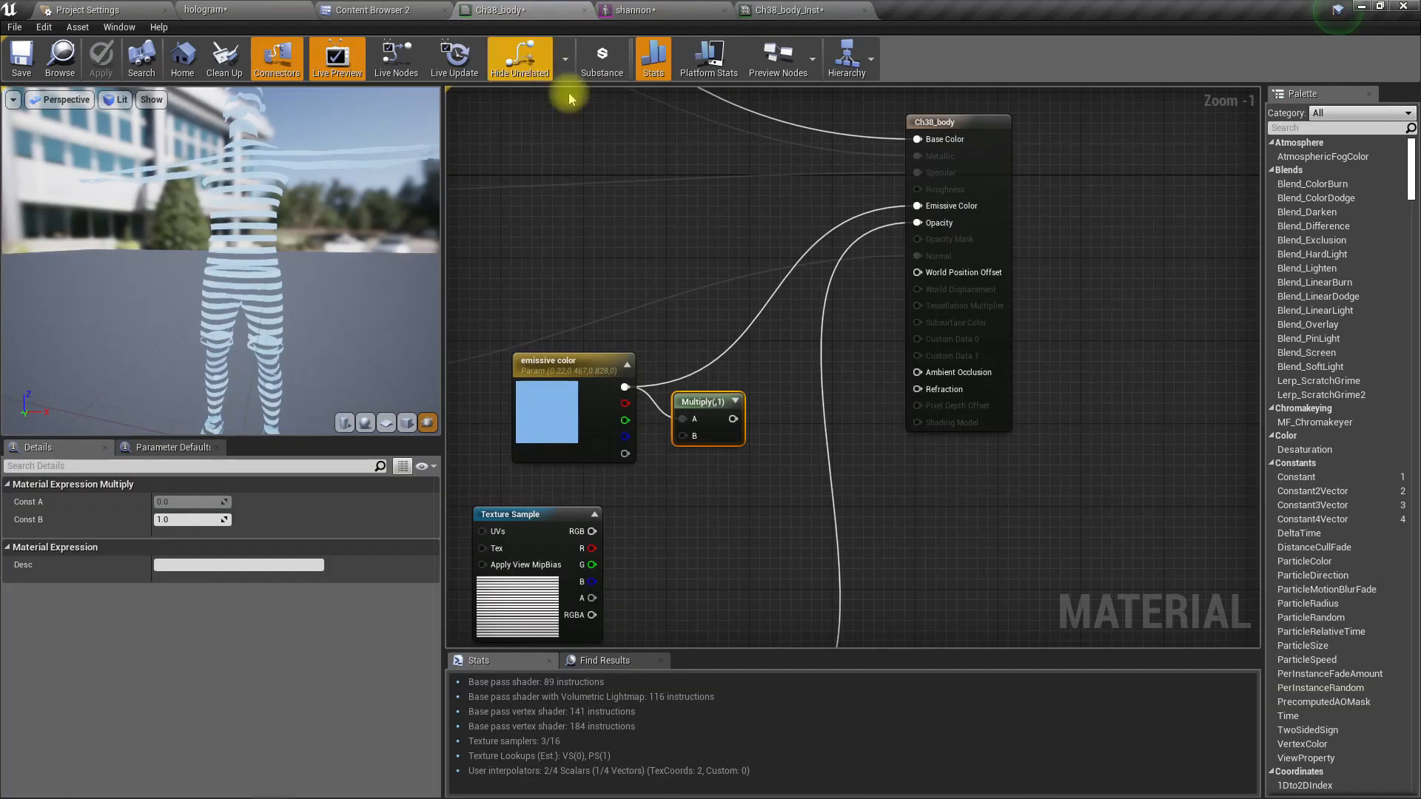
right_drag(615, 197, 827, 492)
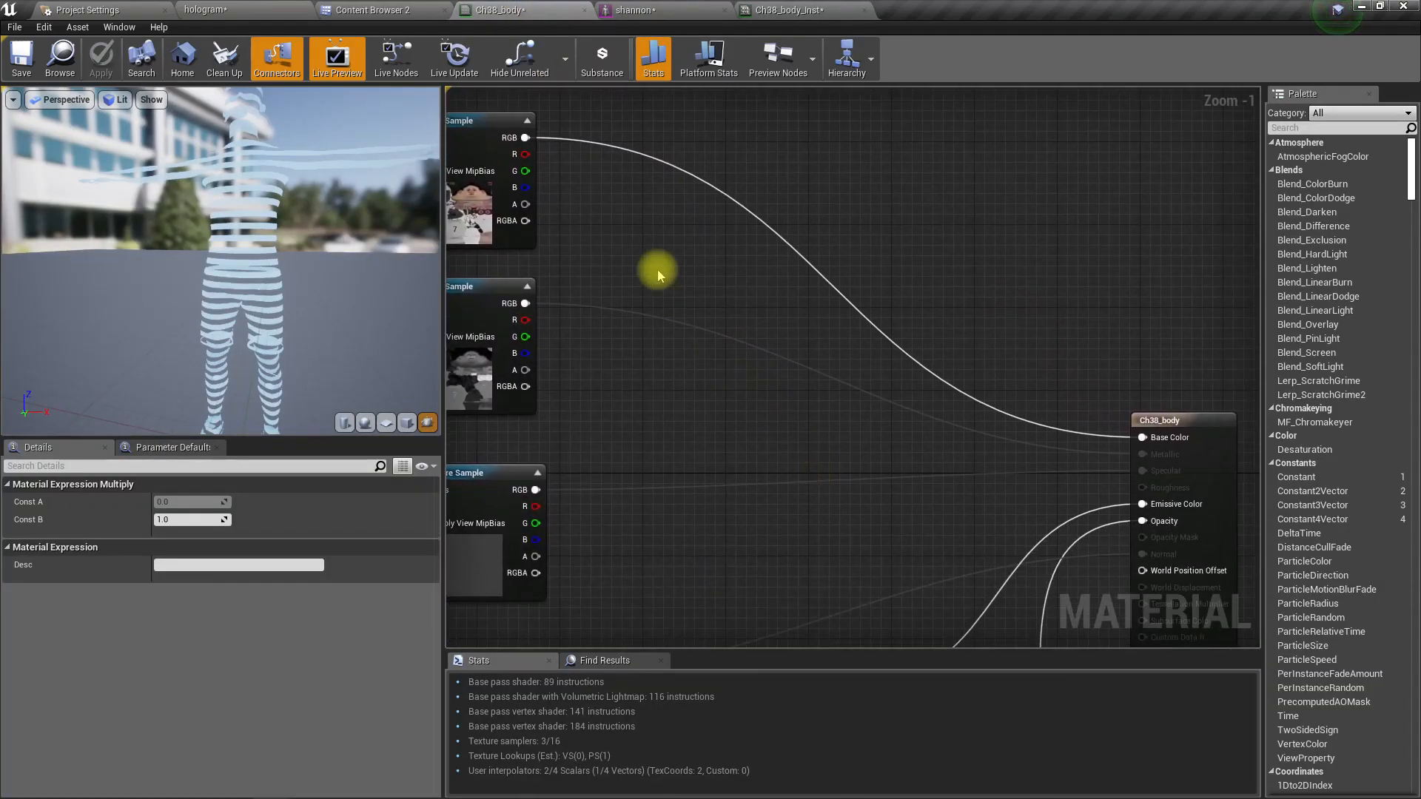
drag(534, 140, 787, 318)
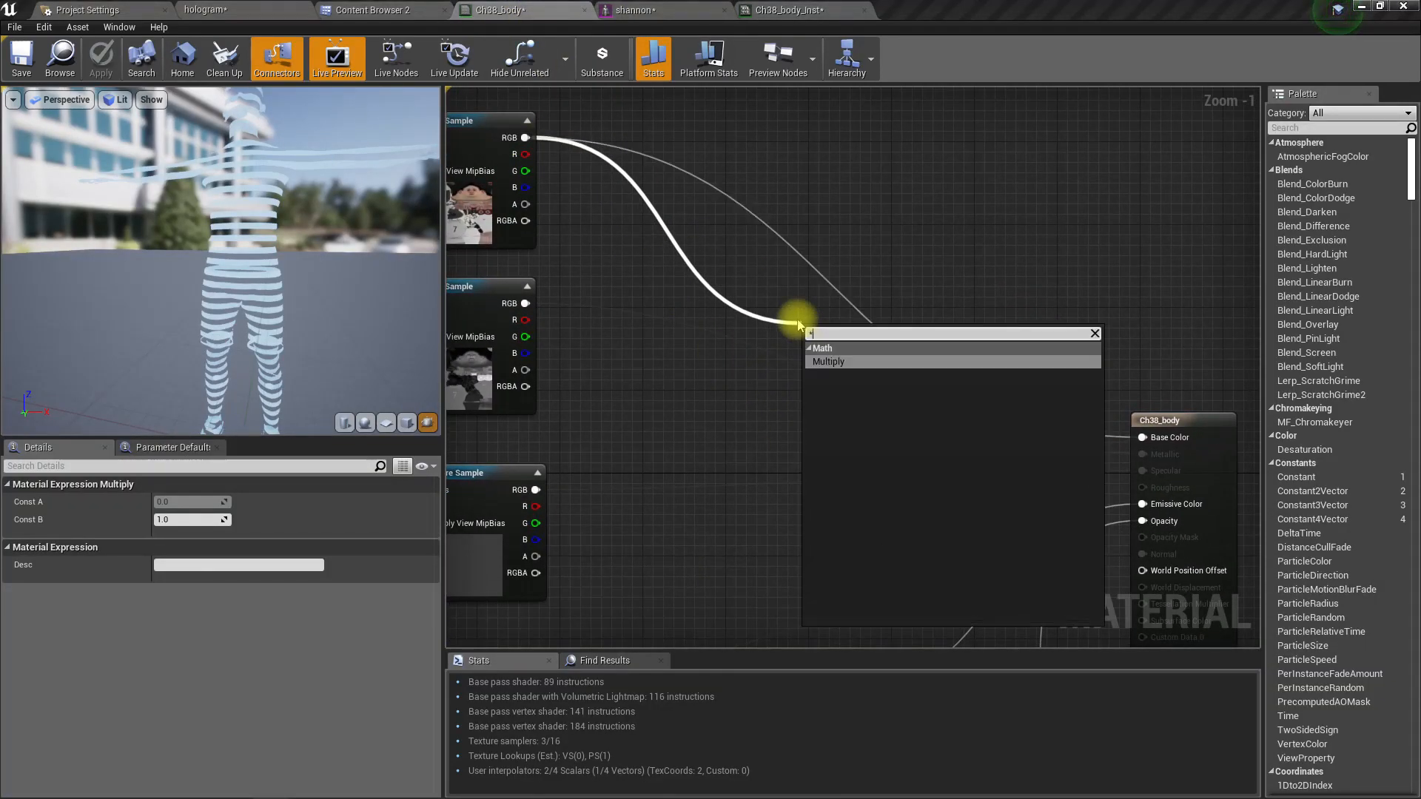
right_drag(589, 482, 566, 279)
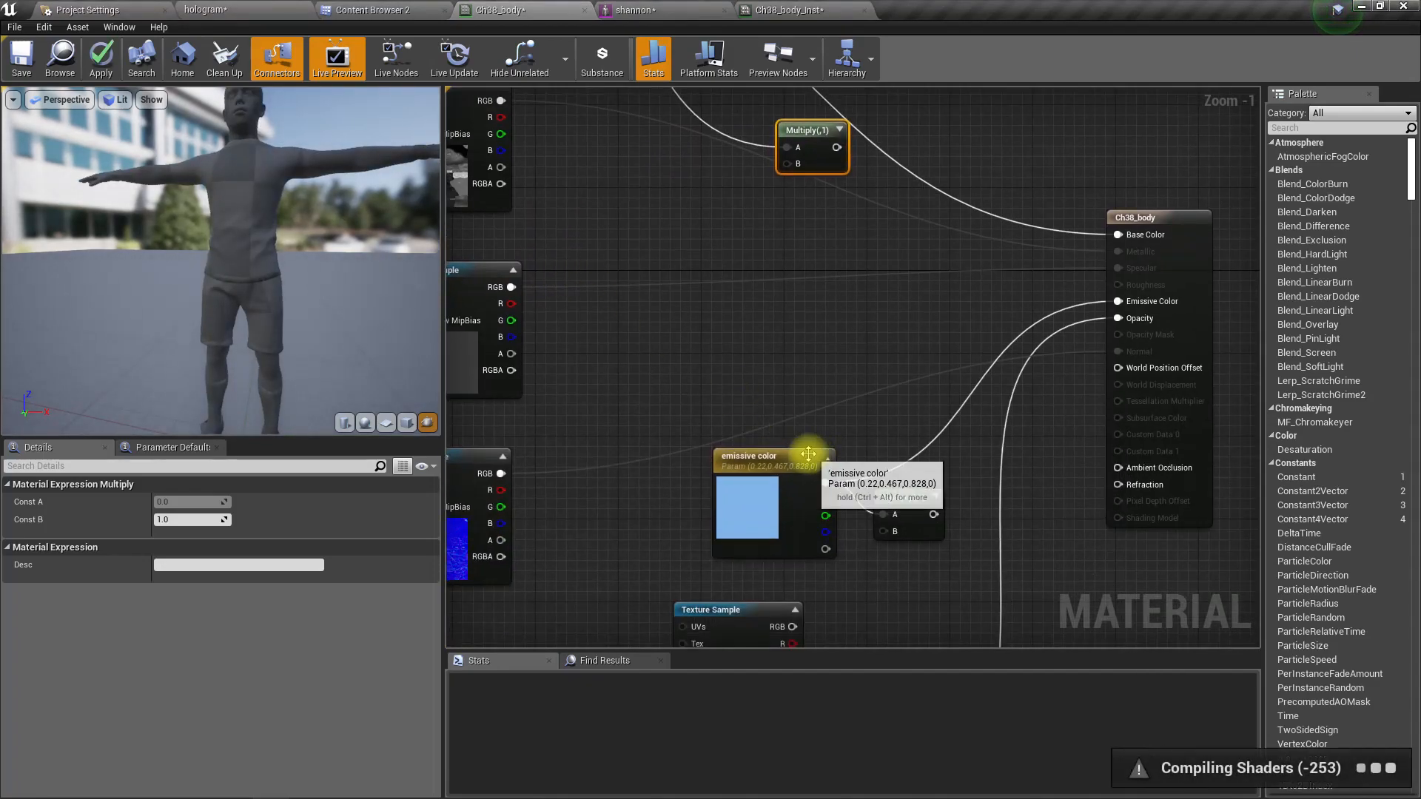
drag(823, 482, 794, 164)
right_drag(865, 225, 777, 321)
drag(738, 243, 1055, 331)
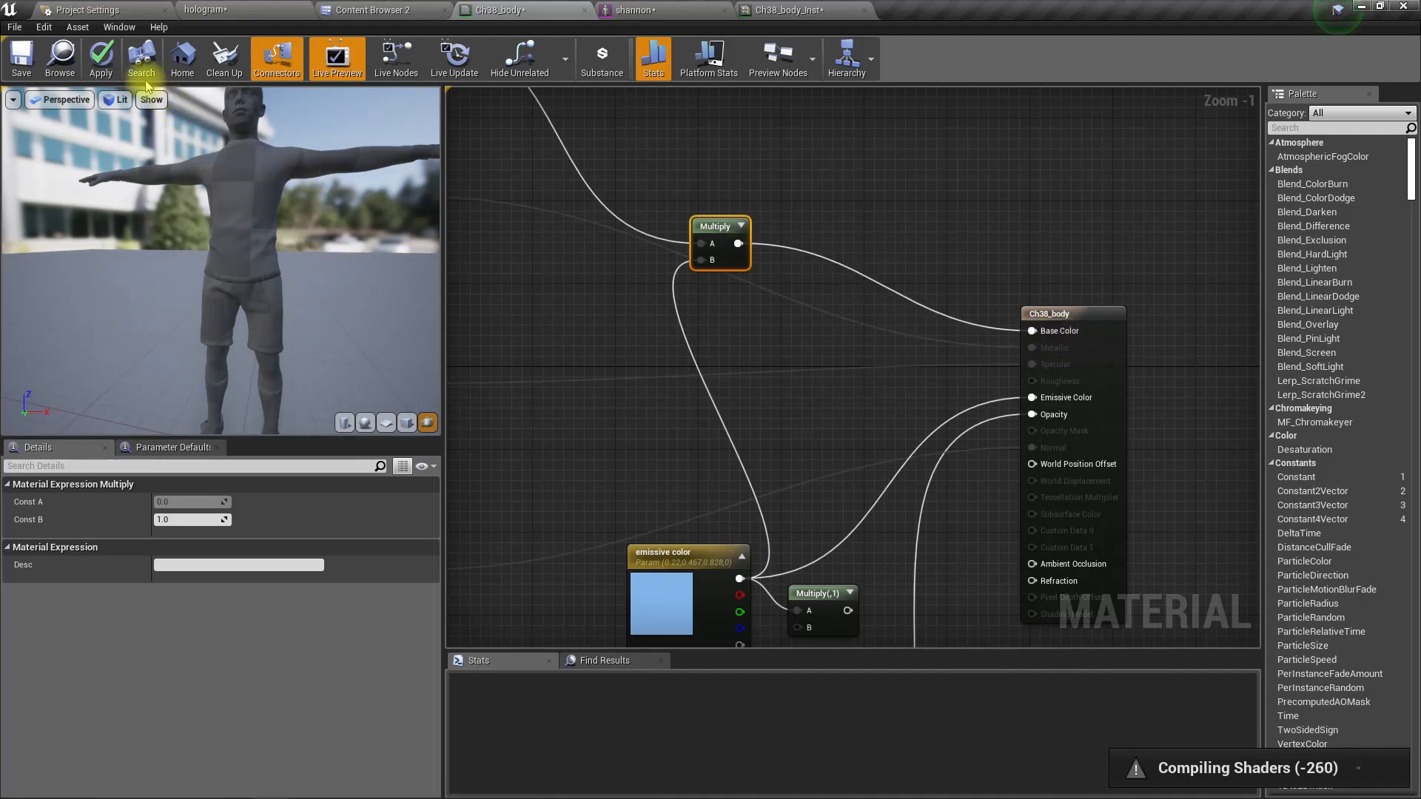
- Check the striped character in the preview, and break the link into the material's Emissive Color input
drag(225, 250, 244, 238)
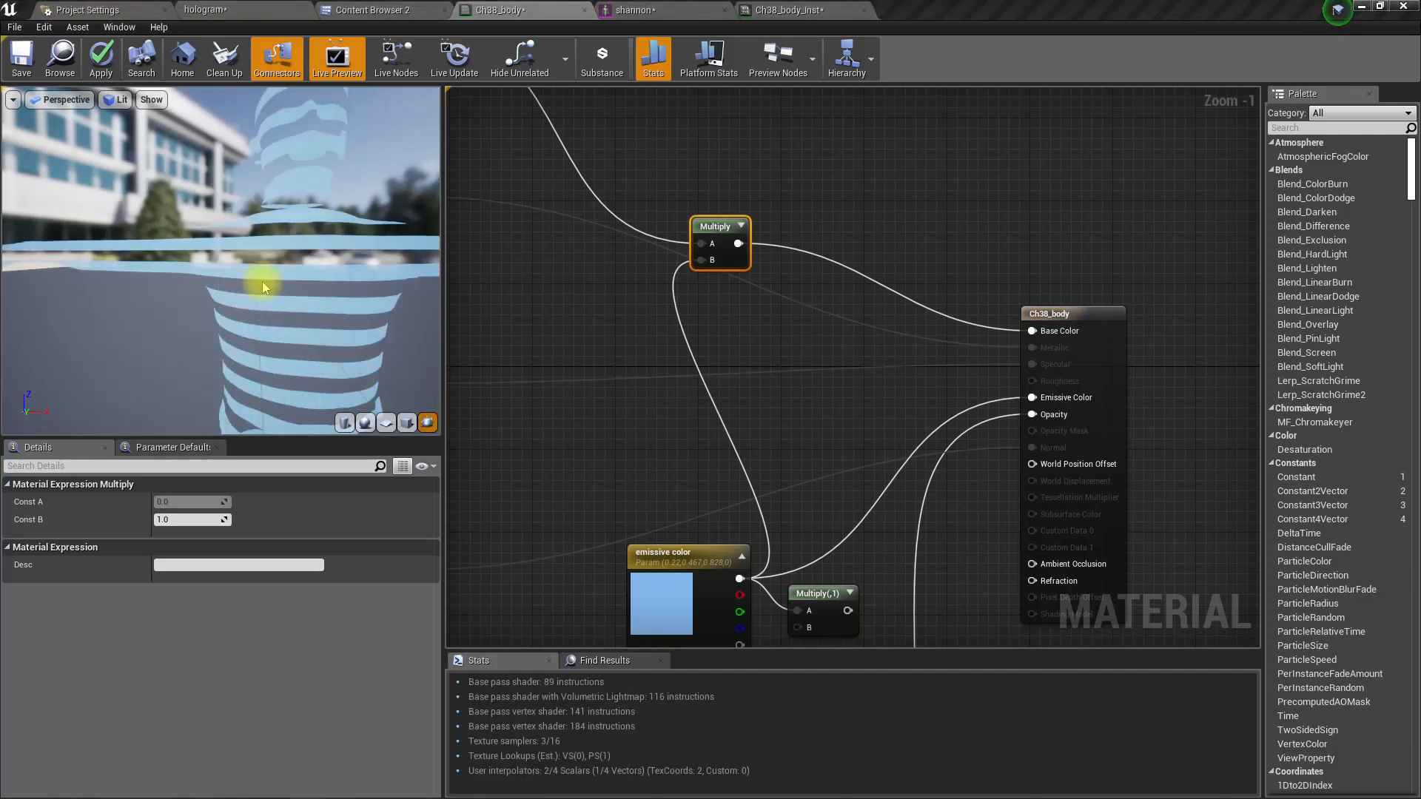
middle_drag(265, 275, 14, 400)
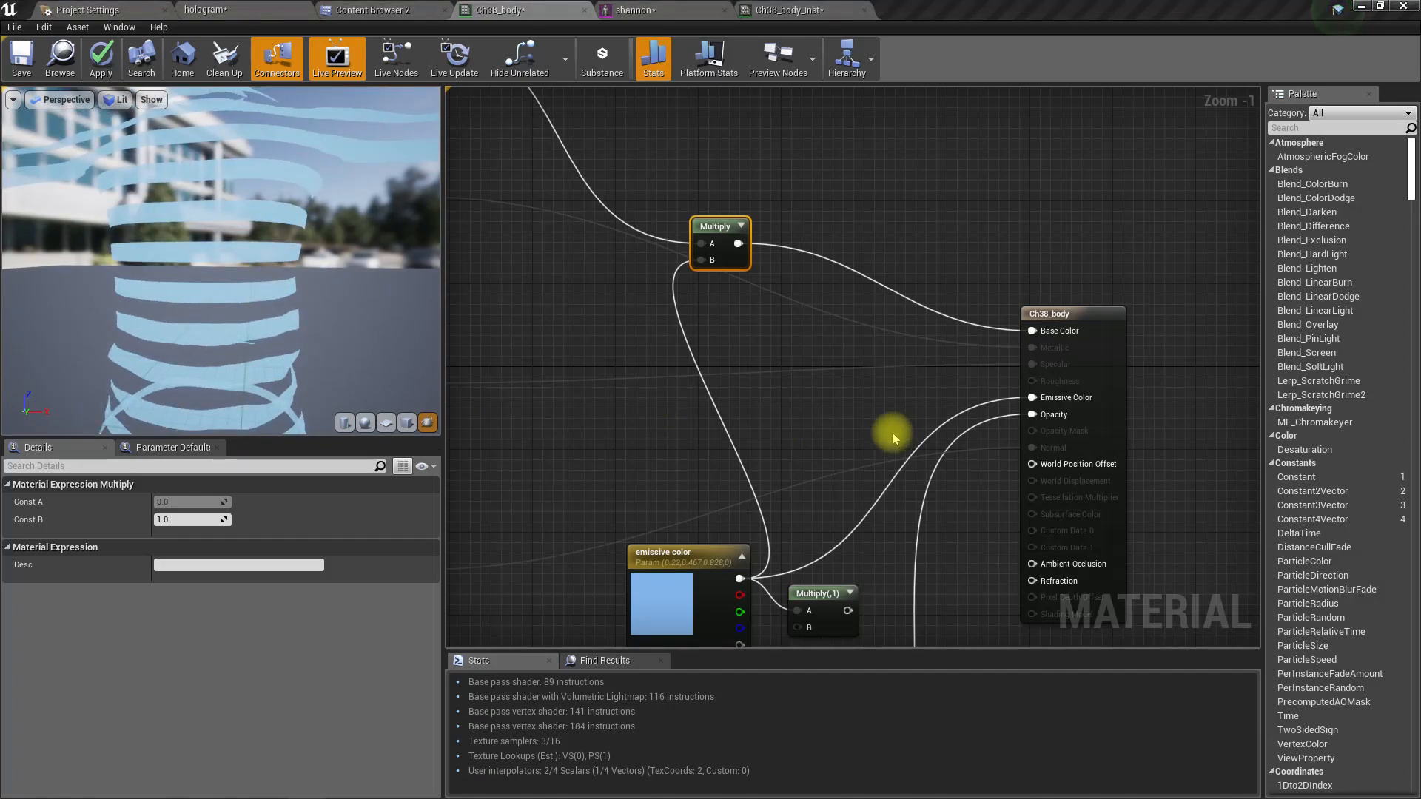
right_drag(604, 324, 837, 503)
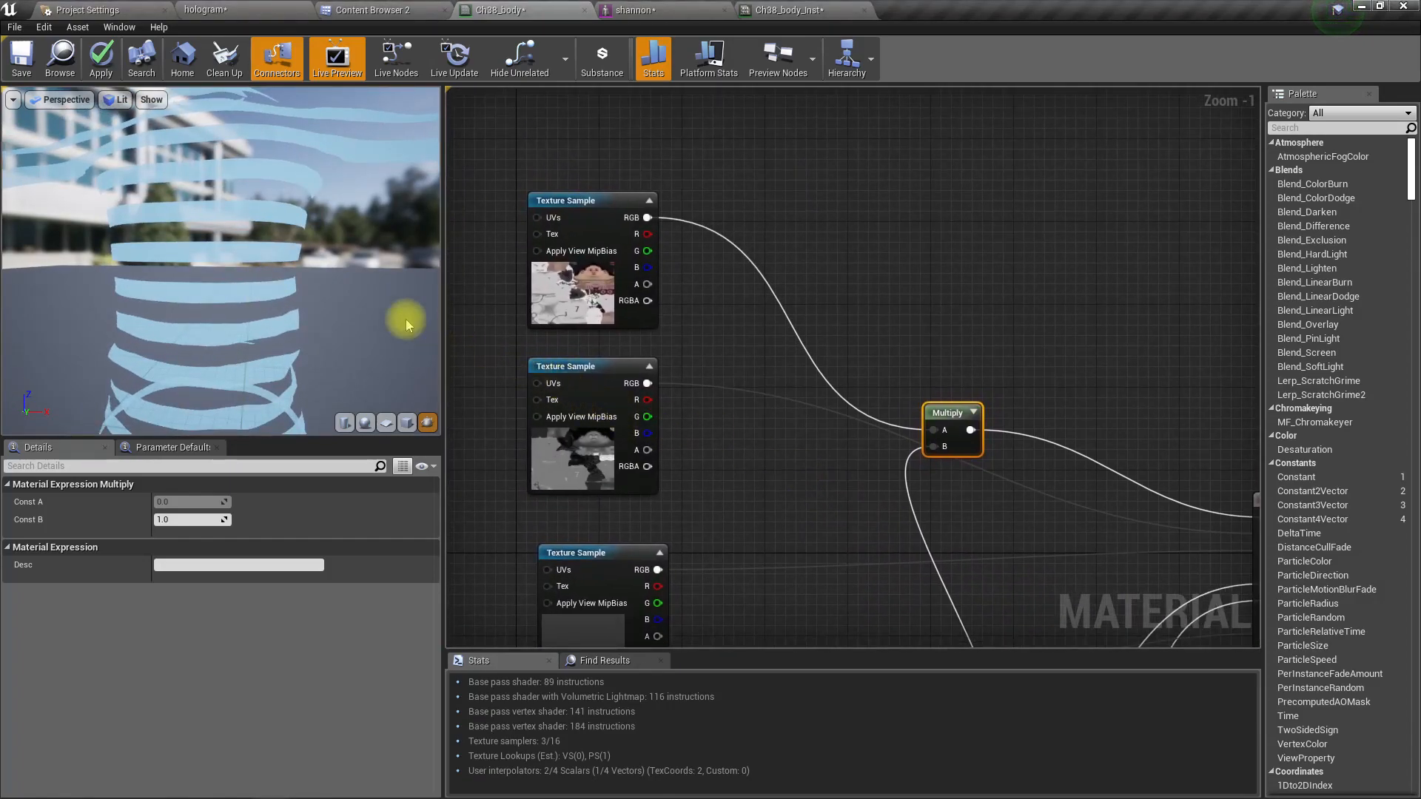
middle_drag(418, 326, 416, 252)
right_drag(871, 500, 759, 417)
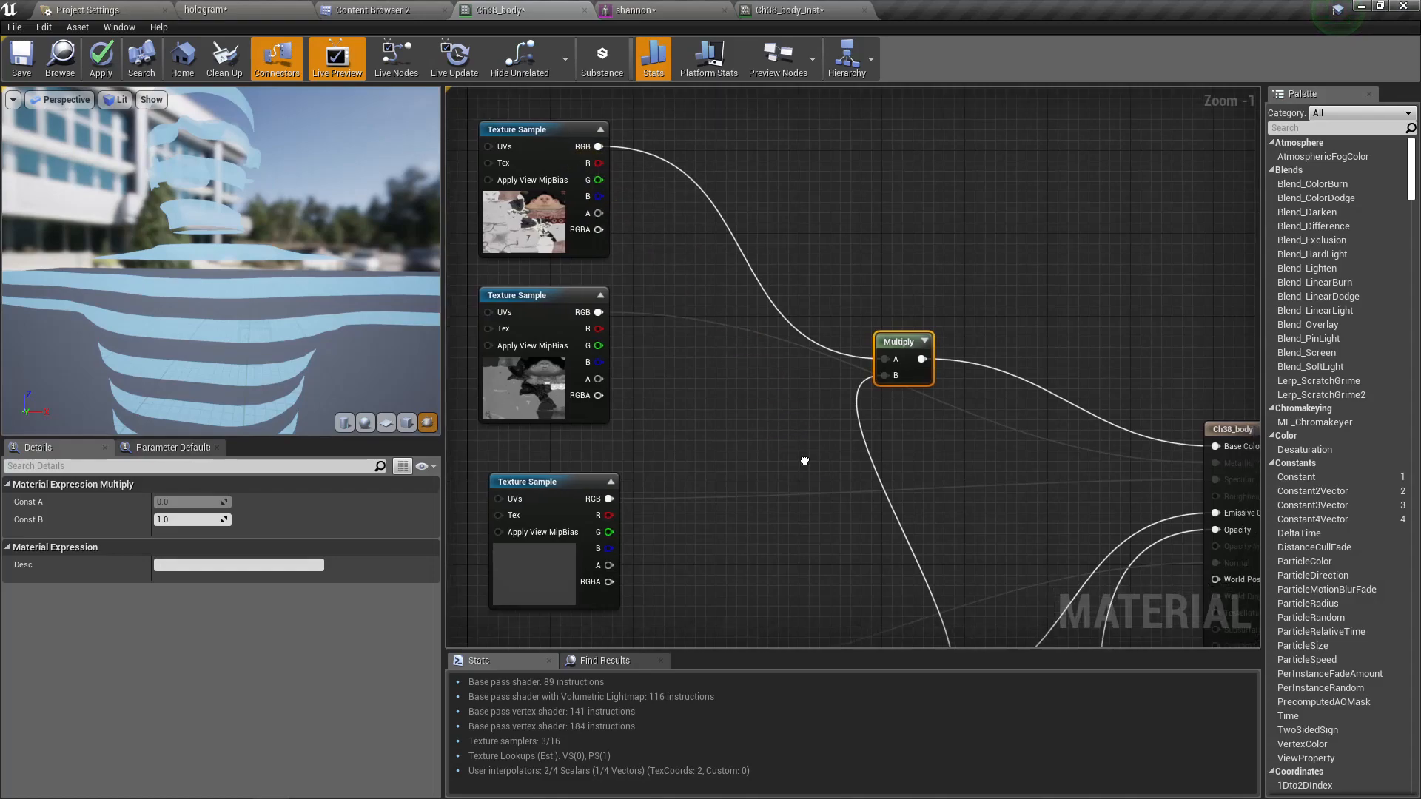
right_drag(812, 470, 644, 299)
right_click(1066, 338)
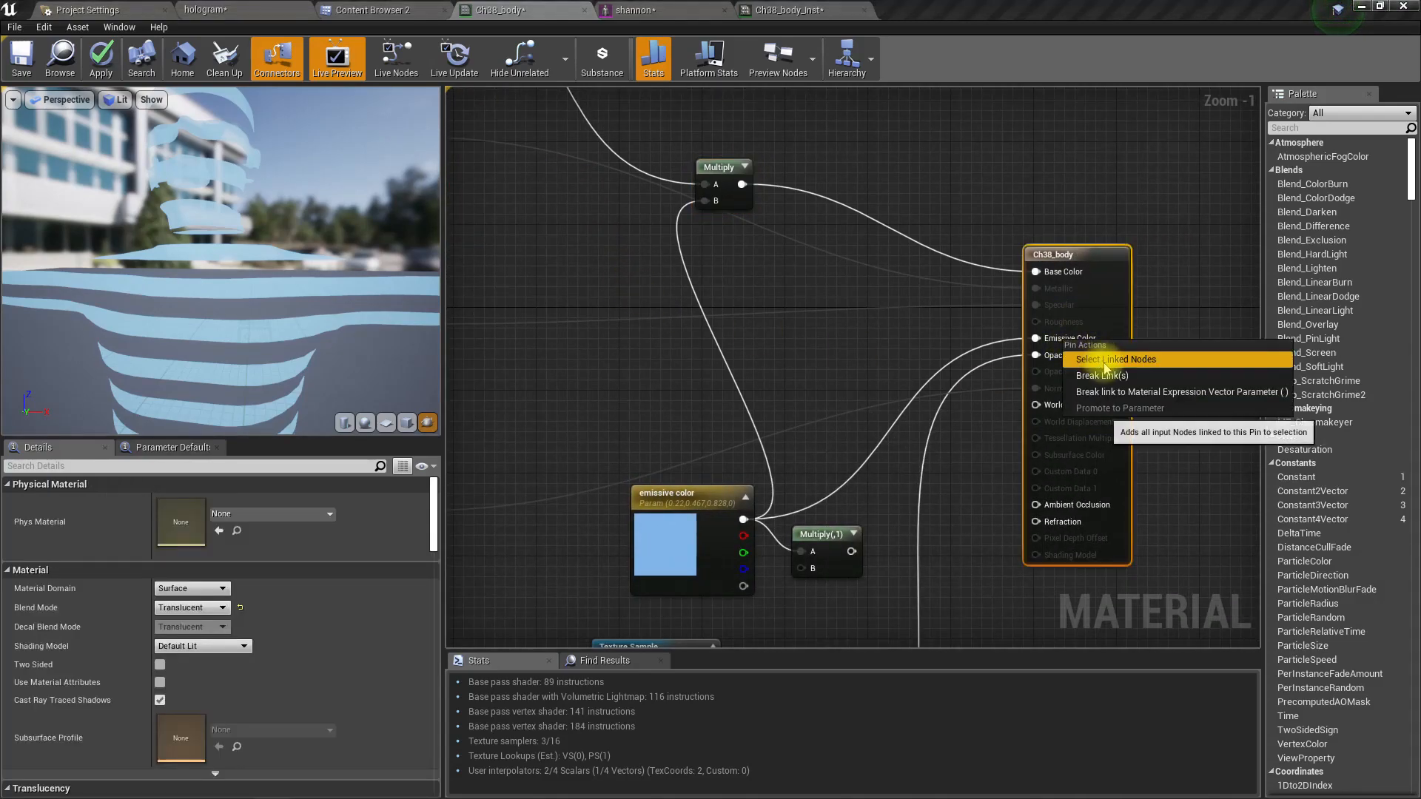
click(1109, 375)
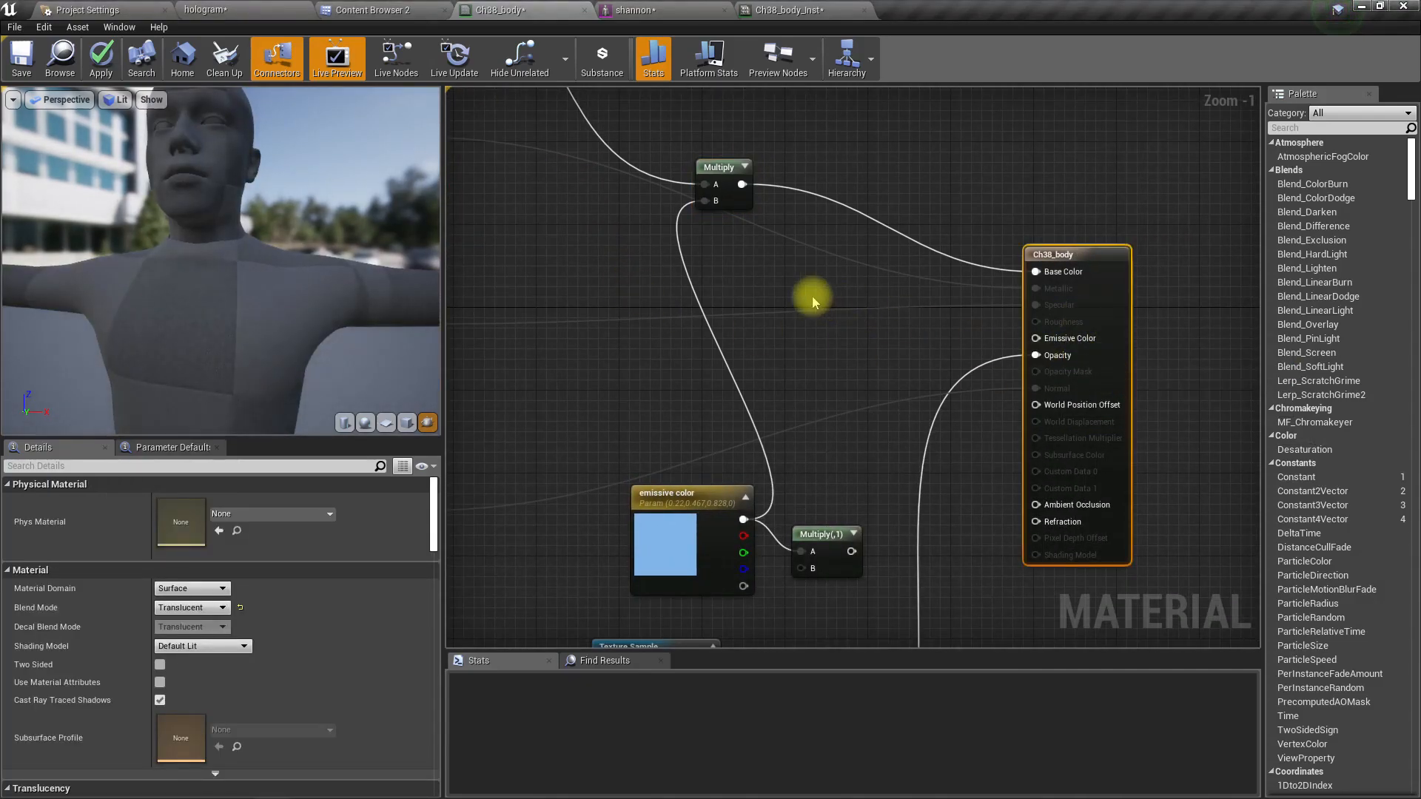
- Connect the first texture sample's red channel to the A input of the Base Color Multiply node, and inspect the preview
right_drag(797, 290, 910, 488)
drag(533, 192, 827, 394)
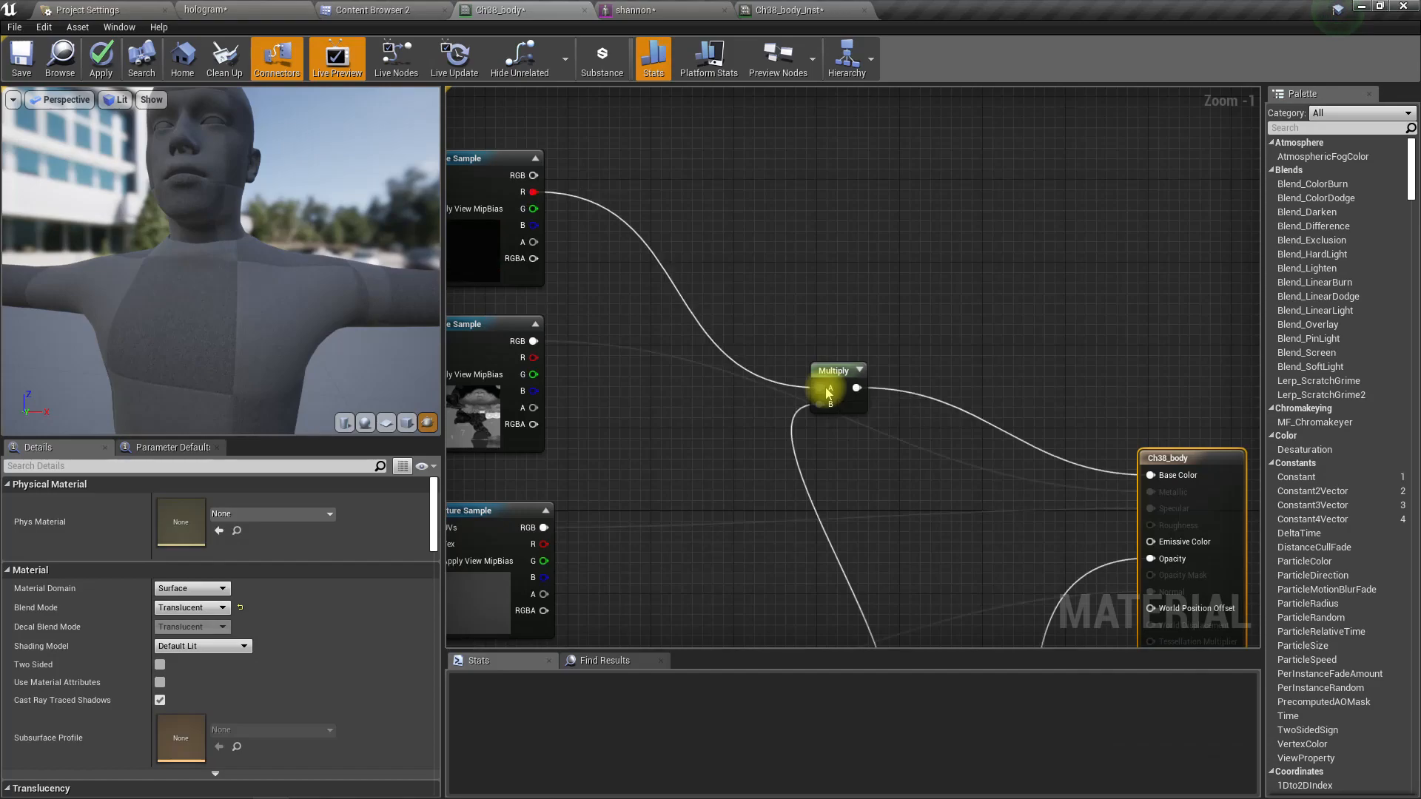
drag(198, 240, 255, 252)
right_drag(615, 307, 736, 323)
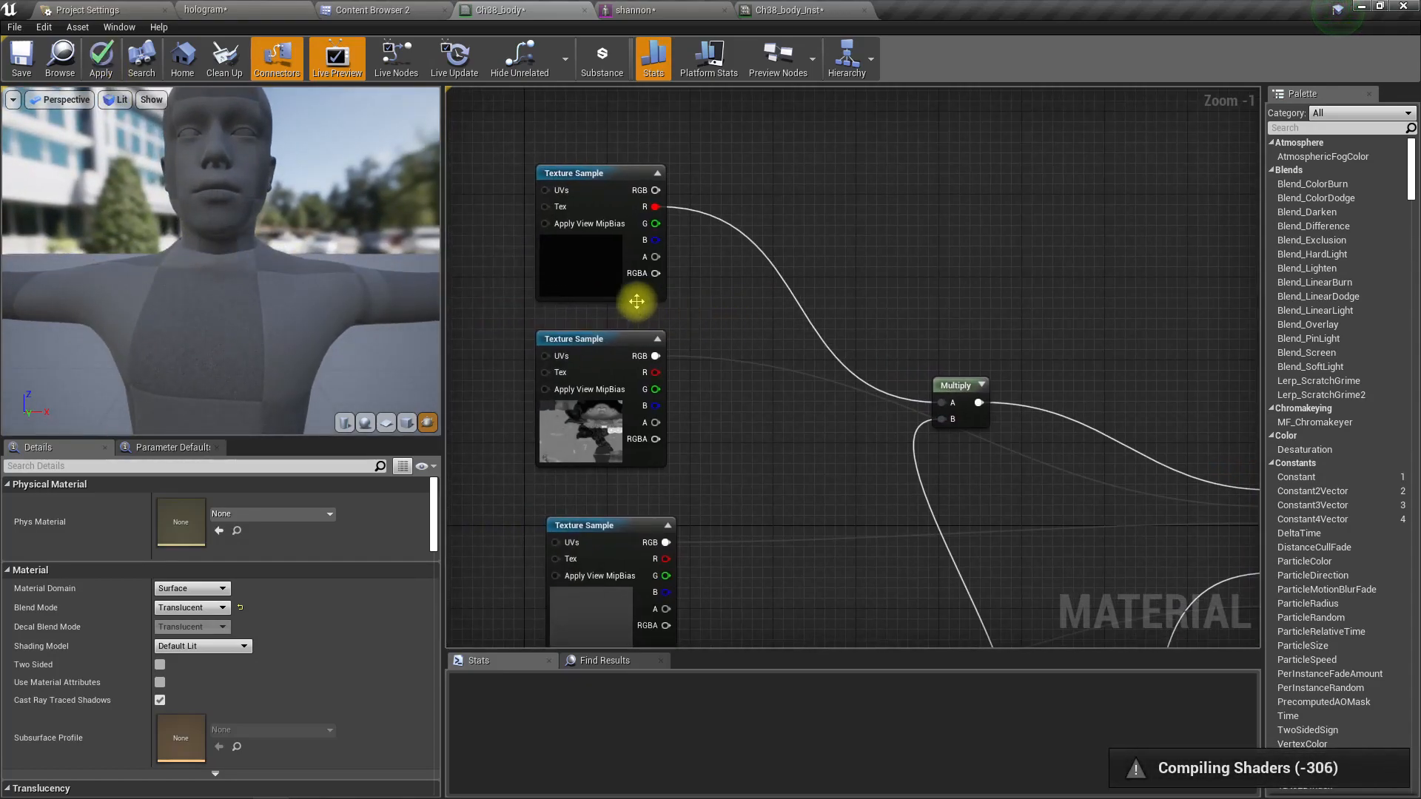
right_drag(761, 459, 620, 415)
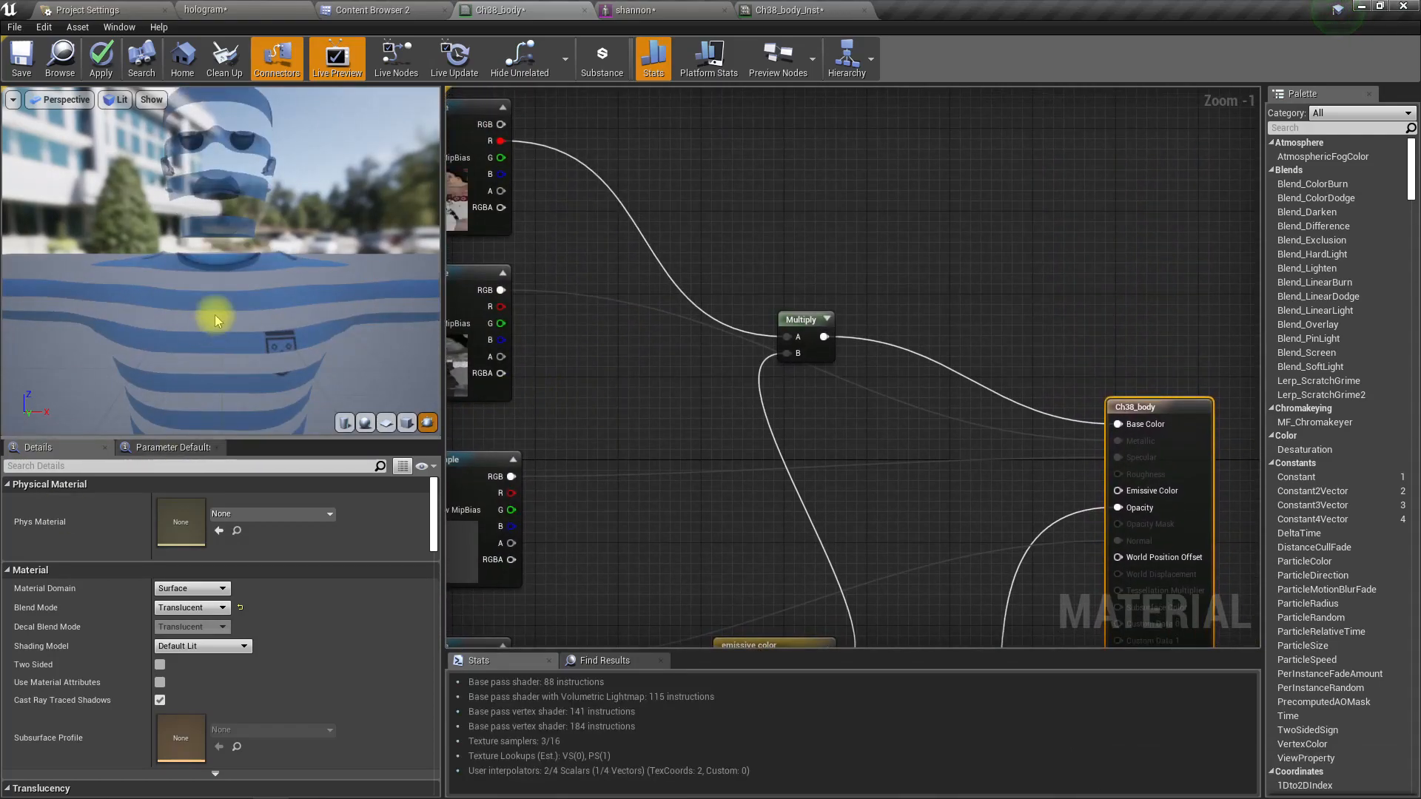
mouse_move(222, 311)
middle_down()
mouse_move(285, 259)
mouse_move(240, 133)
mouse_move(355, 429)
mouse_move(311, 296)
mouse_move(177, 104)
mouse_move(225, 296)
middle_up()
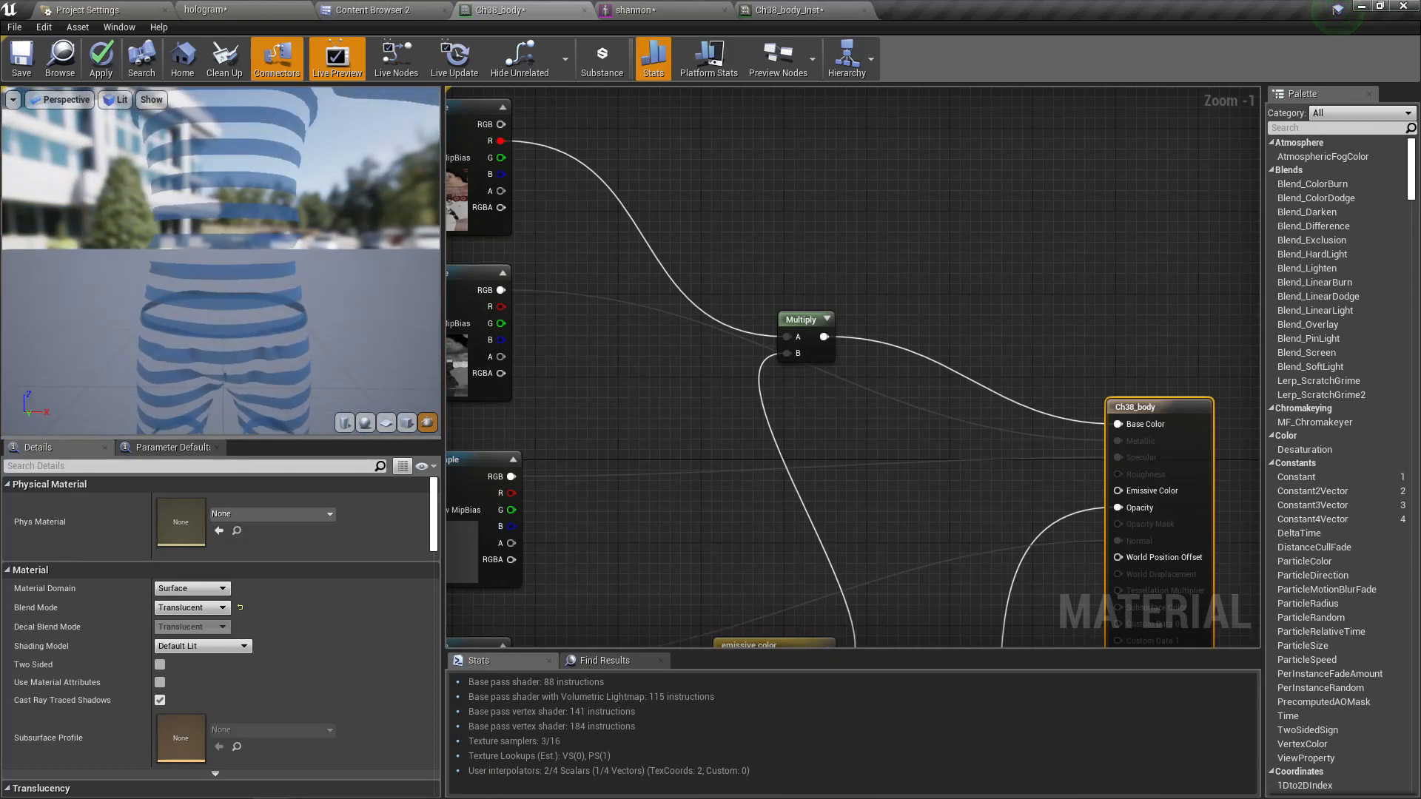
- Try feeding the first texture sample's blue channel directly into Base Color, and inspect the preview
right_drag(492, 279, 511, 310)
drag(522, 208, 1149, 463)
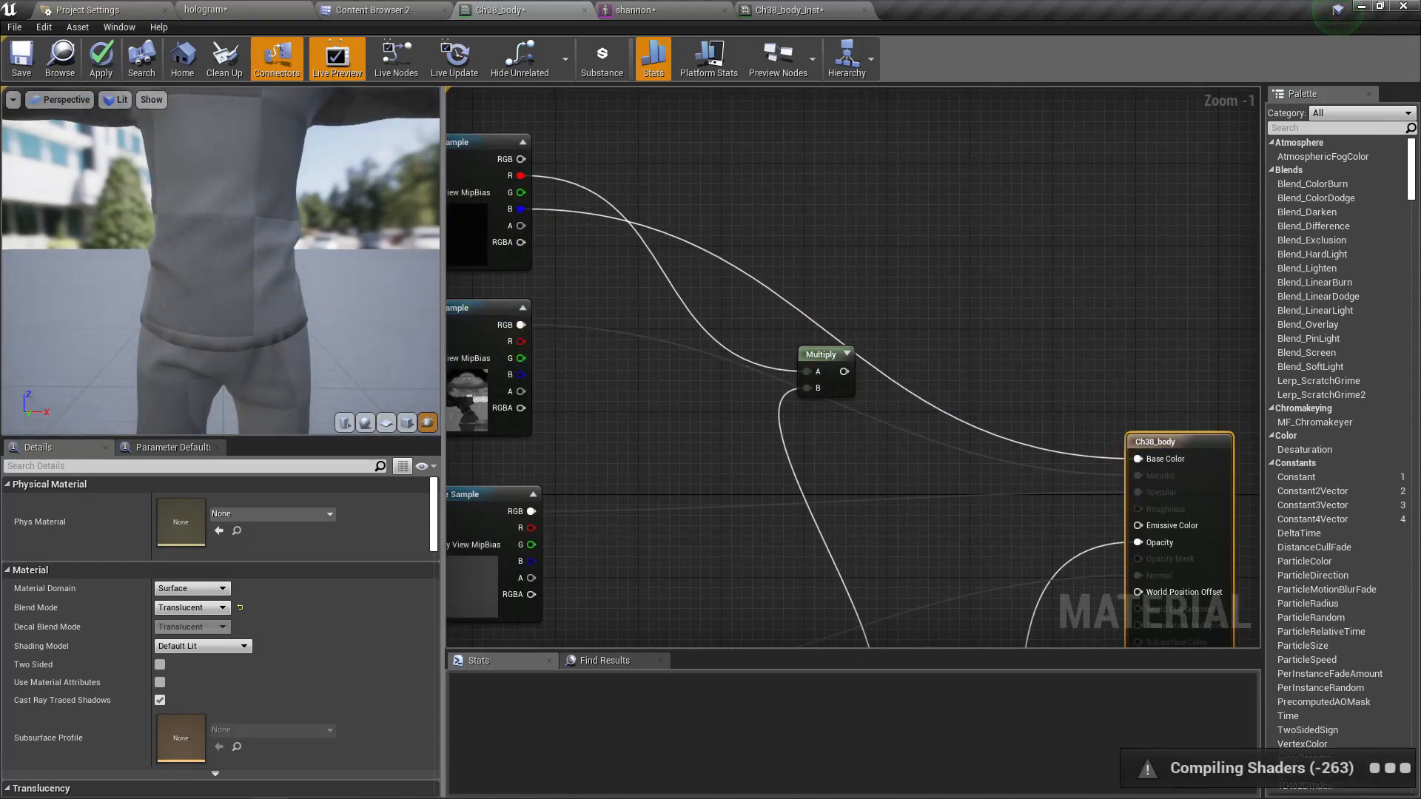
scroll(241, 293, down, 4)
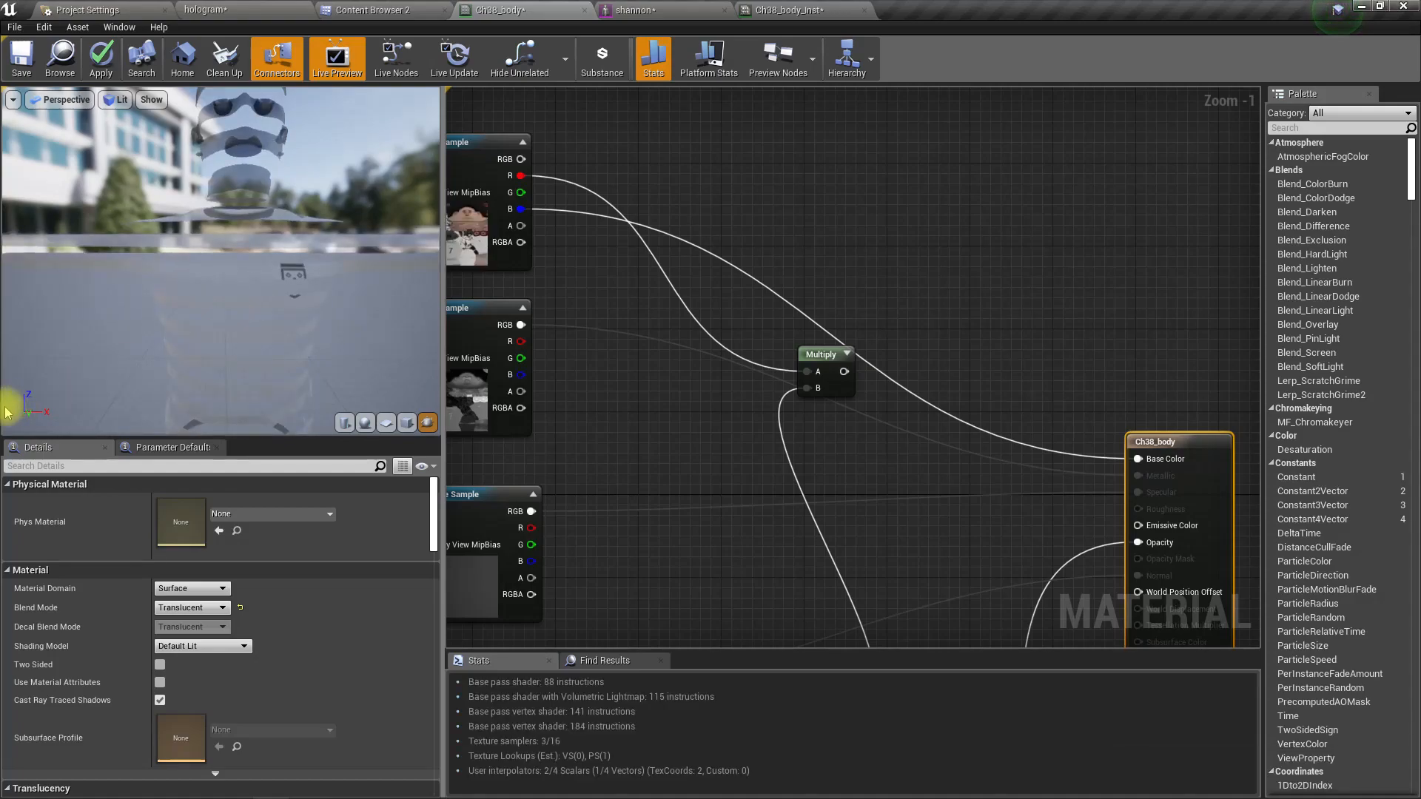
middle_drag(219, 287, 248, 193)
right_drag(682, 424, 691, 441)
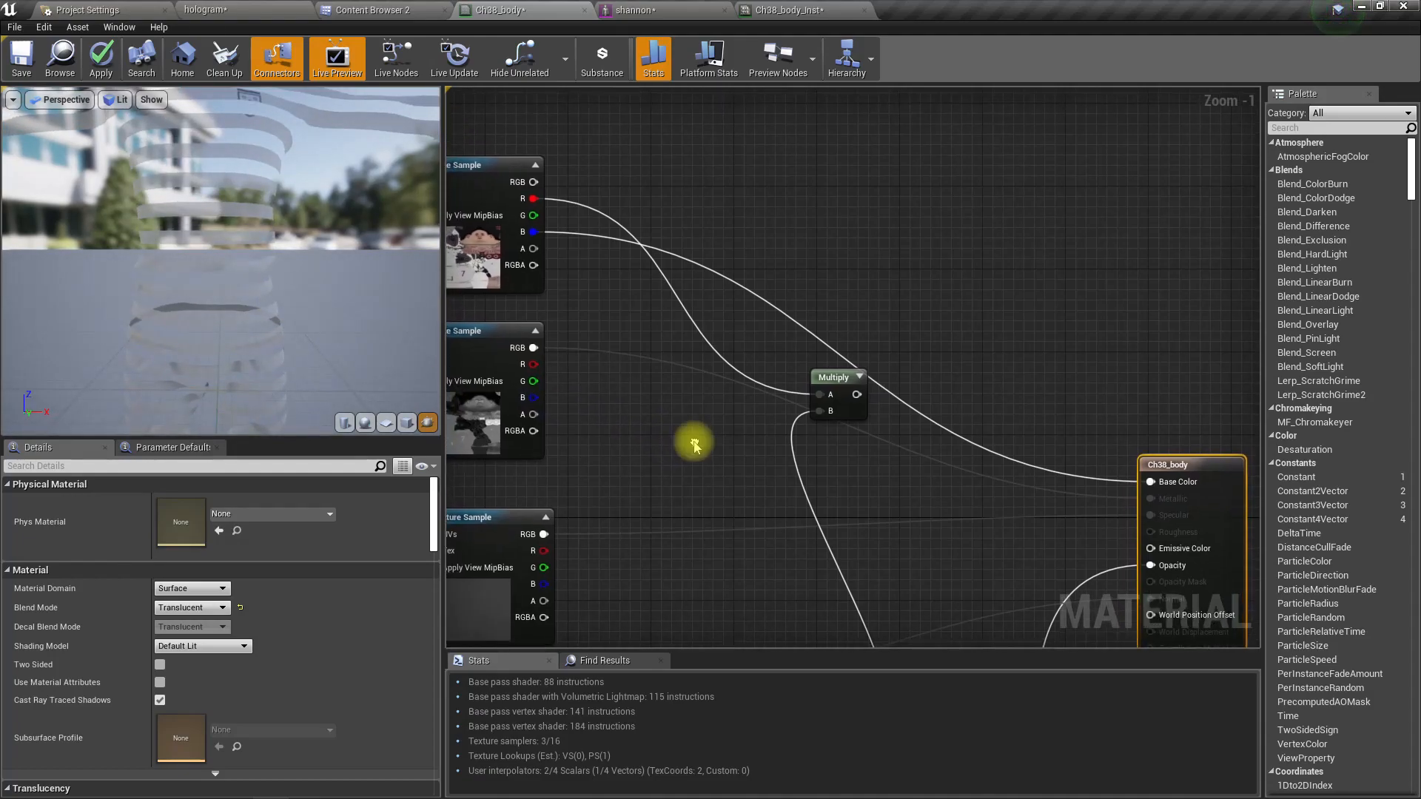
- Reconnect the Multiply node's output to Base Color, and check the character in the preview
right_drag(926, 444, 806, 288)
drag(735, 167, 1029, 255)
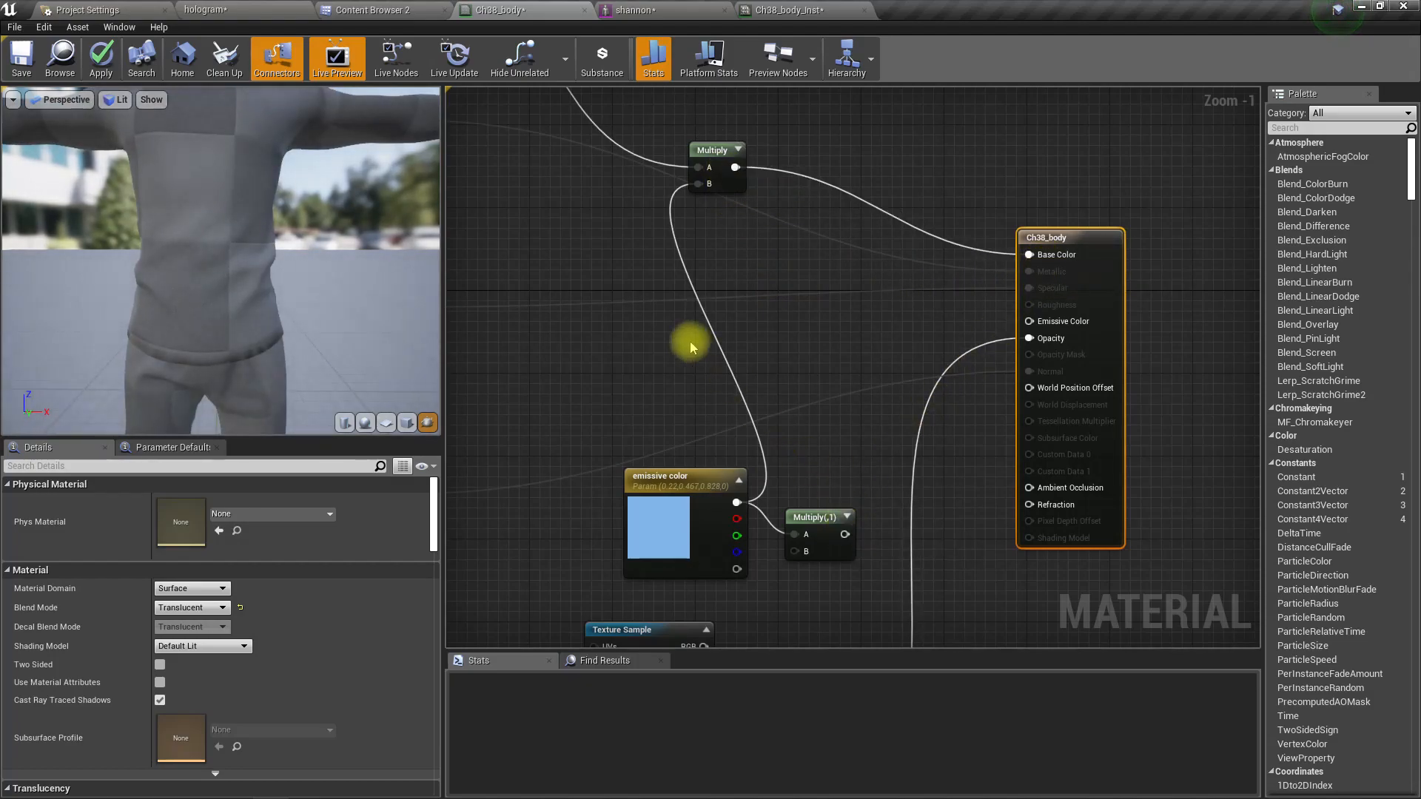
right_drag(588, 295, 664, 446)
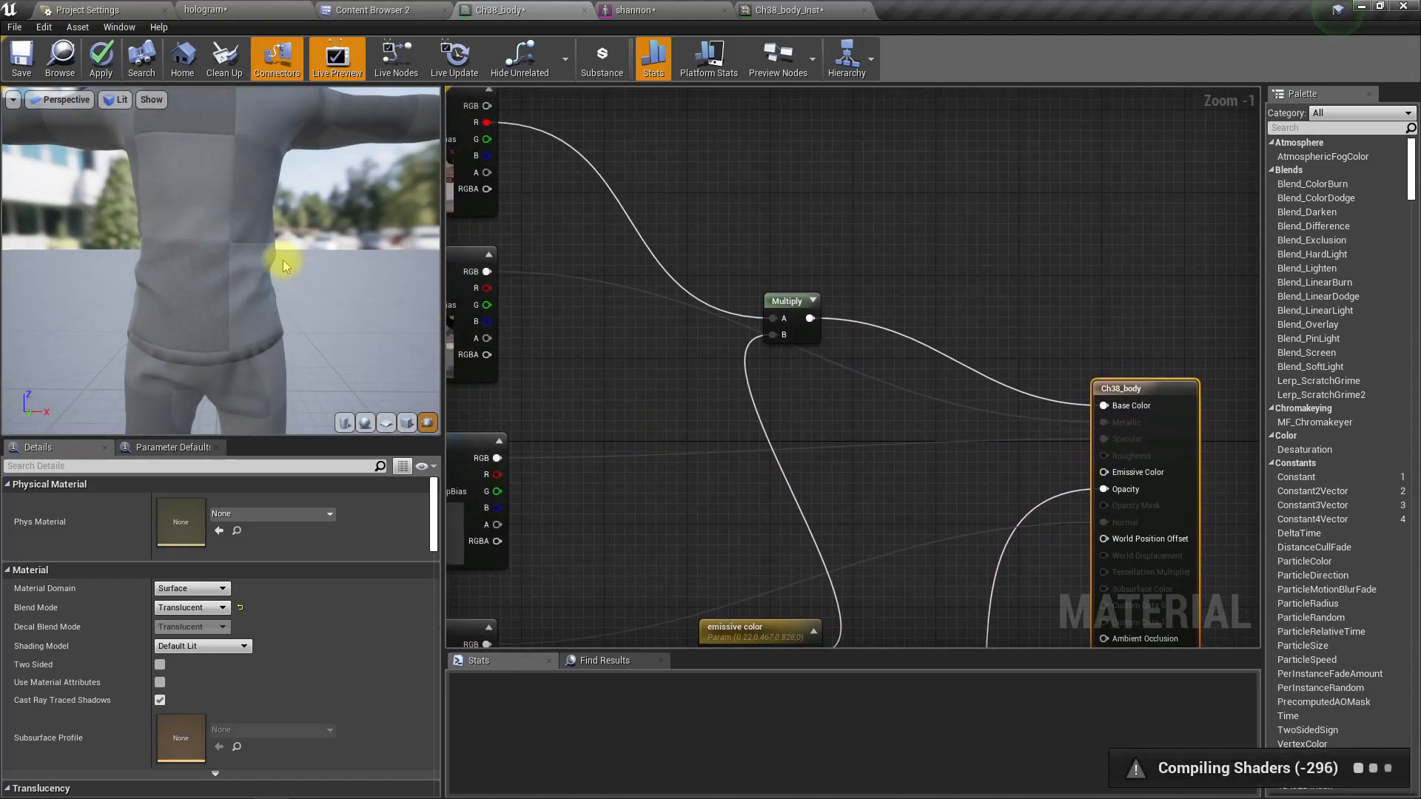
mouse_move(251, 225)
mouse_down()
mouse_move(251, 244)
mouse_move(250, 207)
mouse_up()
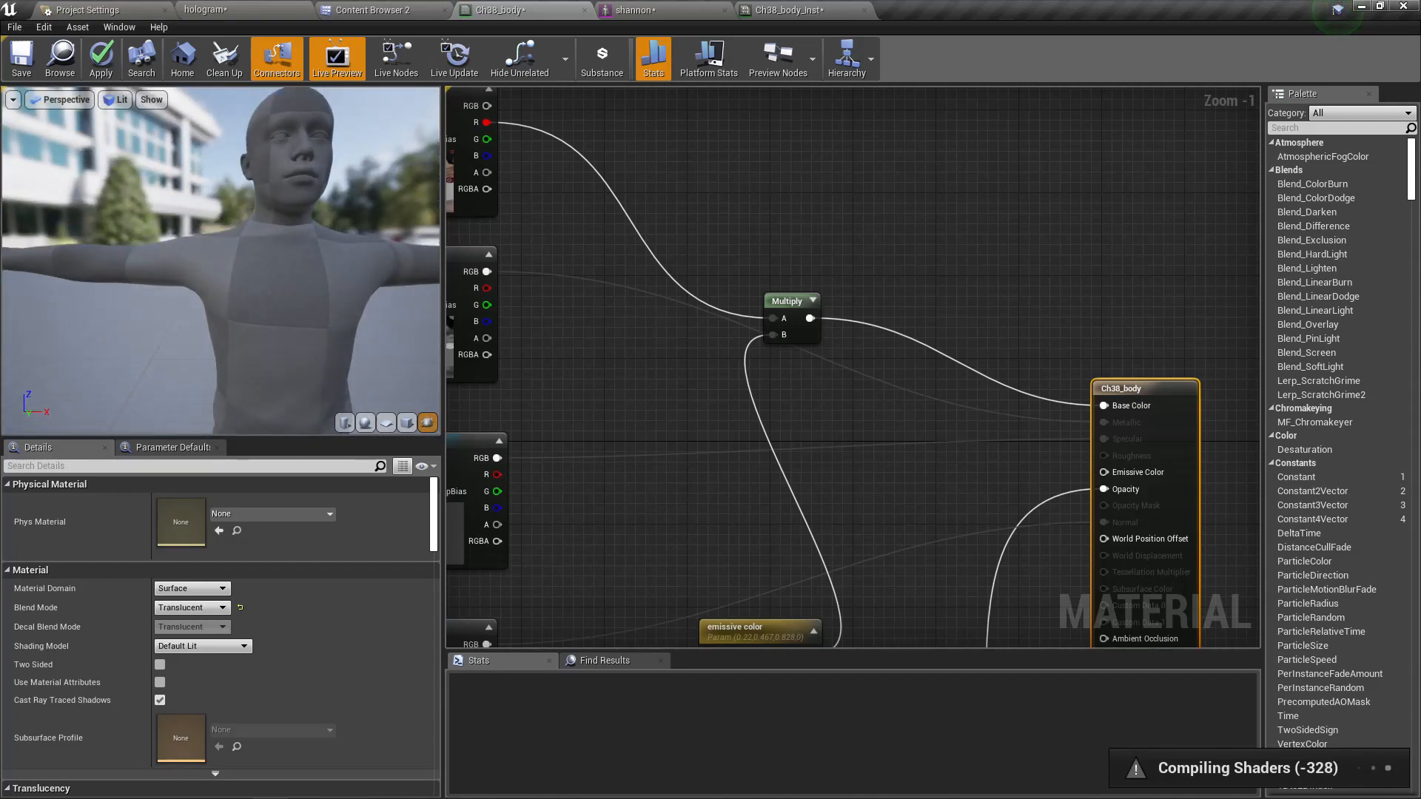
right_drag(810, 450, 743, 380)
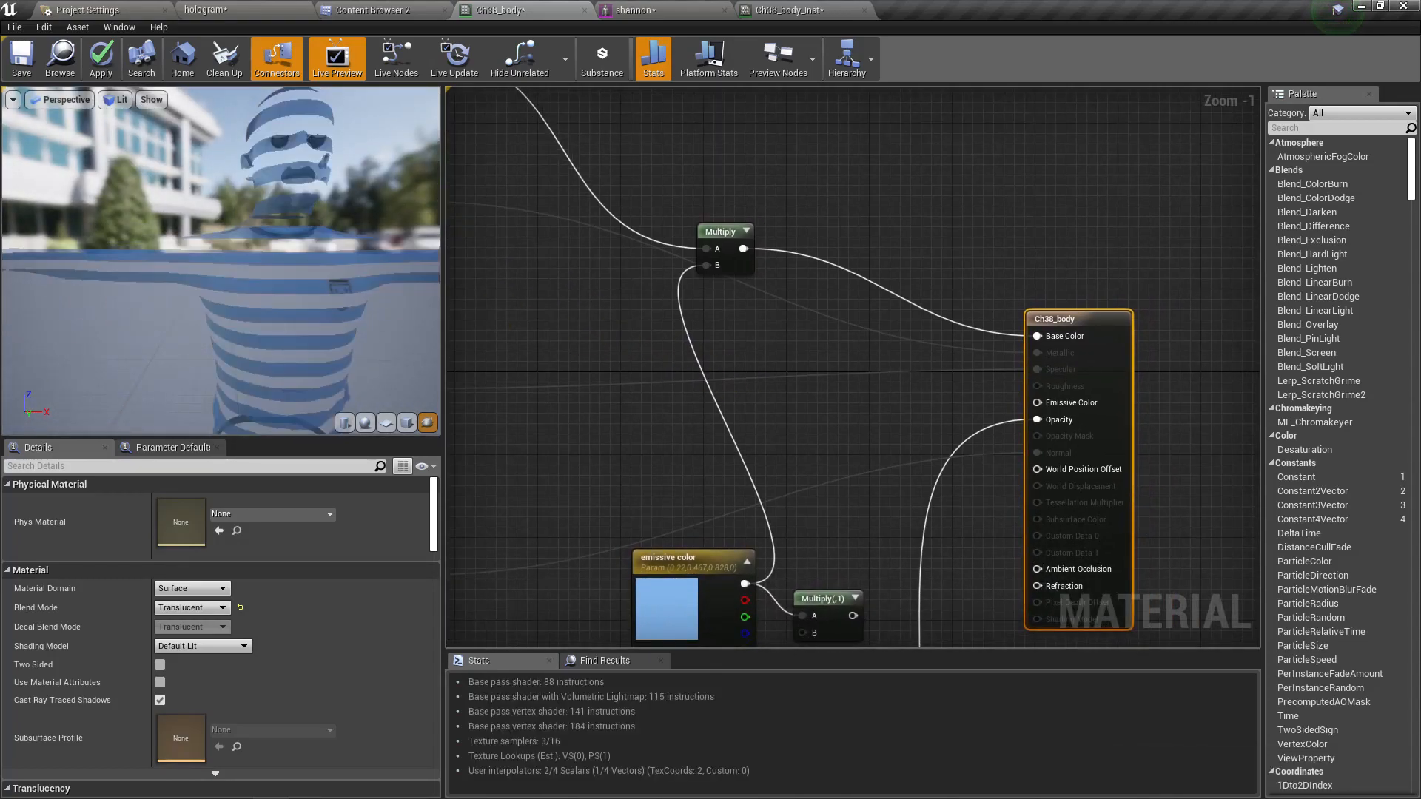
middle_drag(222, 252, 279, 361)
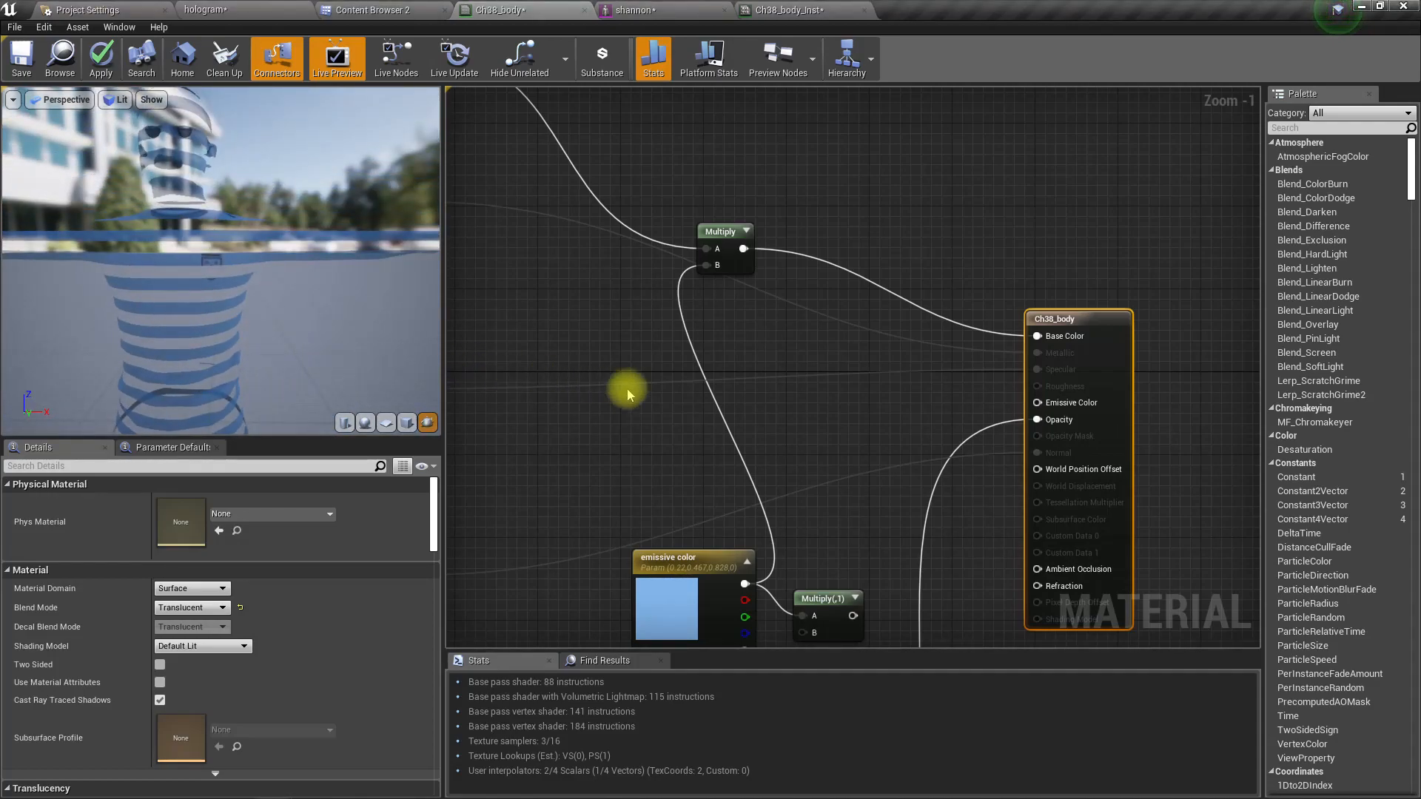
- Connect the emissive color parameter directly to the material's Emissive Color input and apply the material changes
right_drag(769, 452, 728, 393)
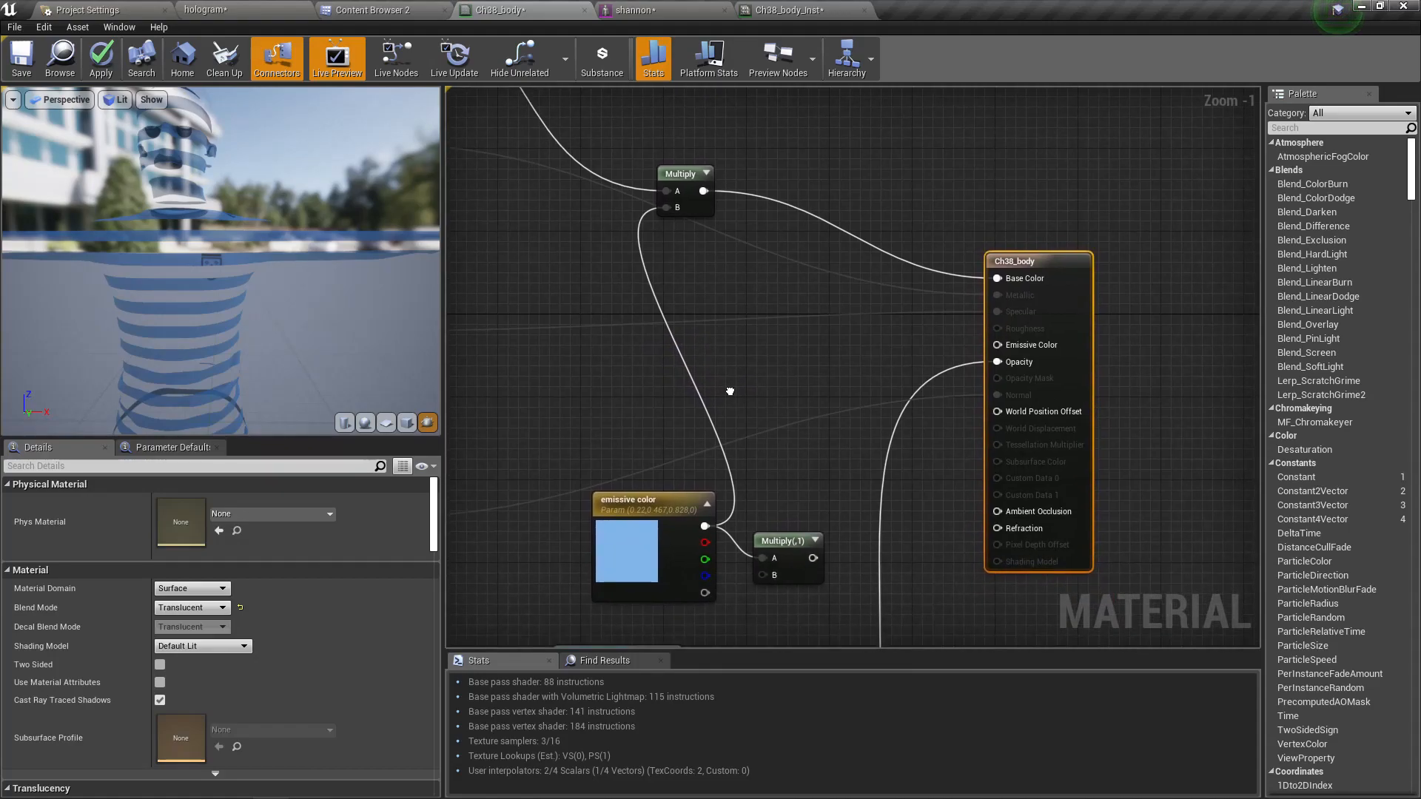
drag(825, 569, 1028, 352)
right_drag(789, 534, 737, 362)
right_drag(792, 440, 760, 516)
drag(645, 386, 956, 216)
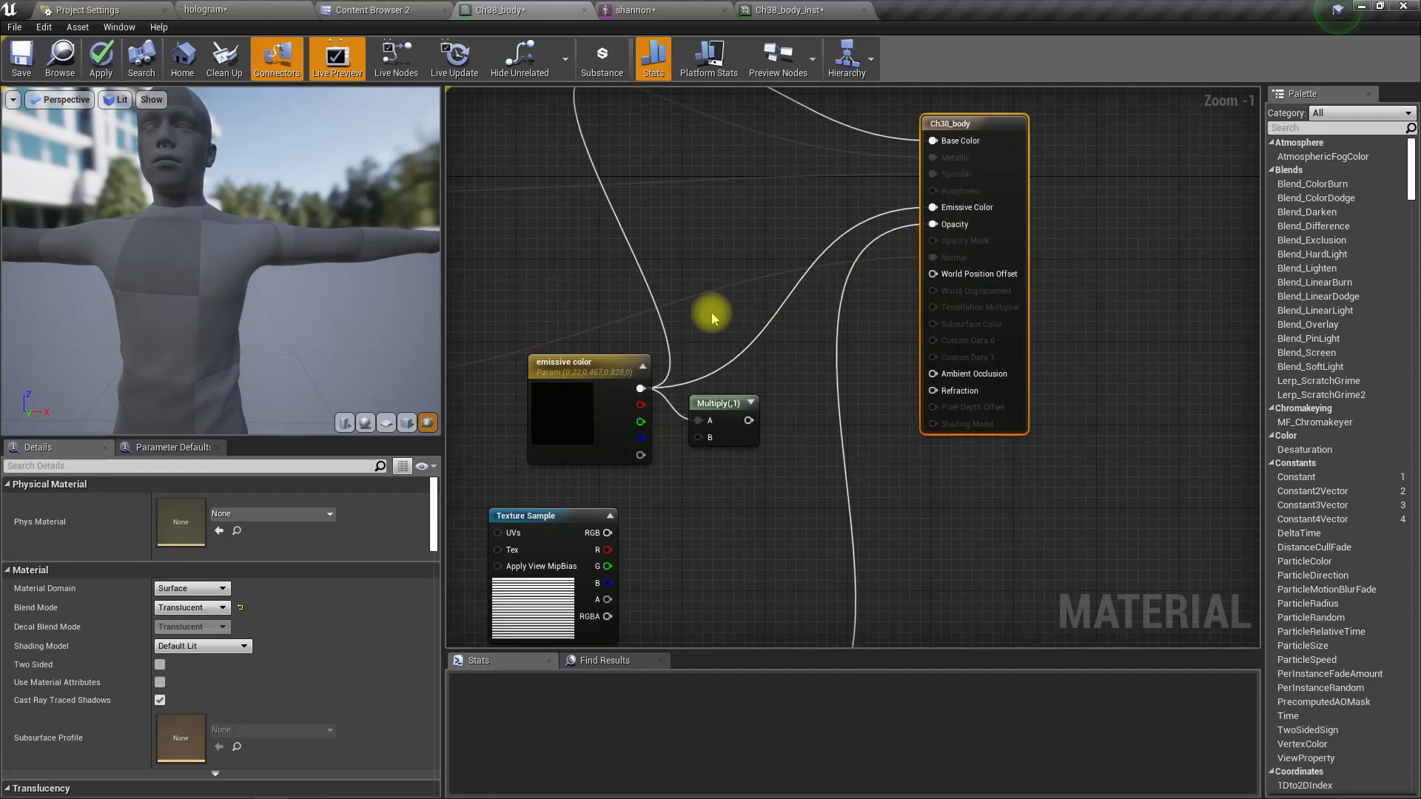
click(741, 411)
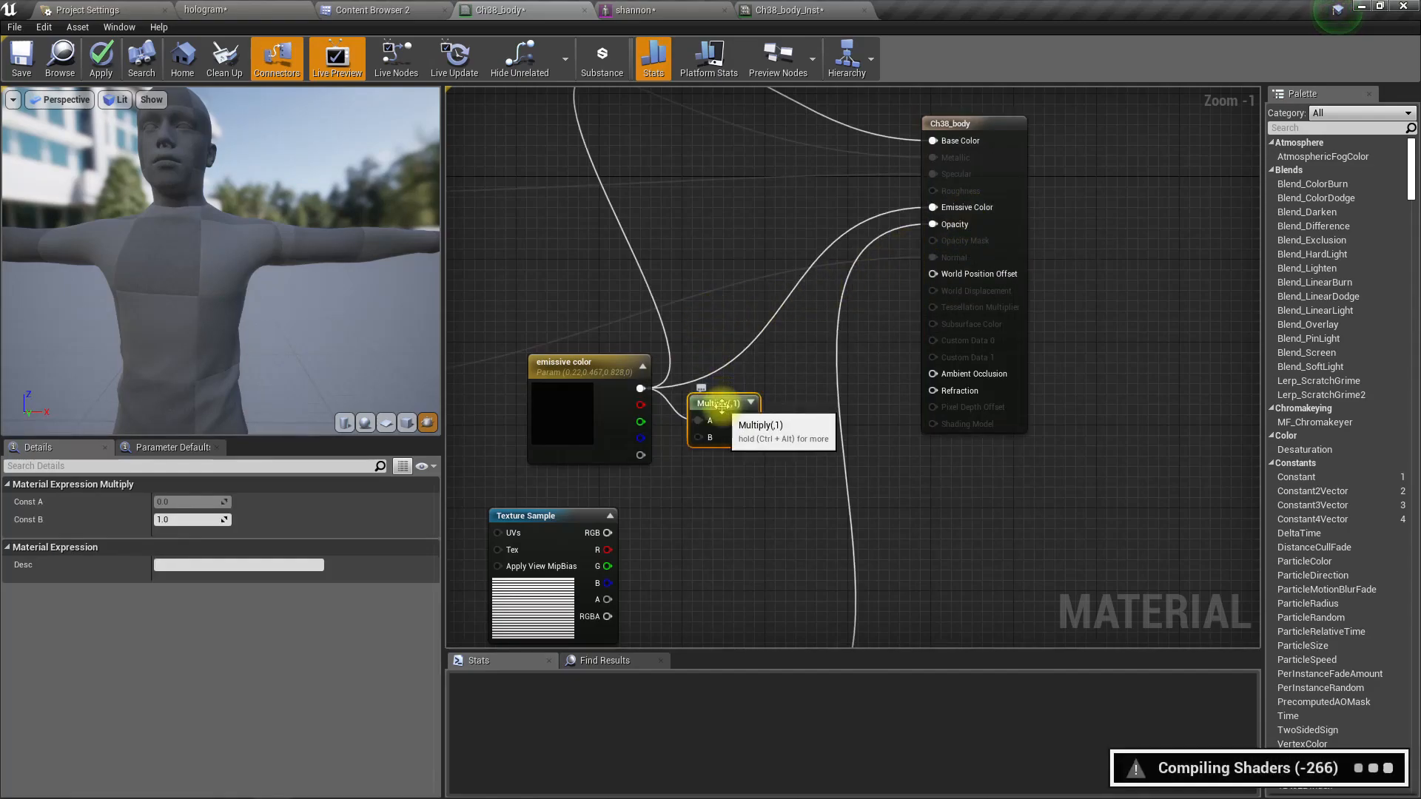
click(98, 61)
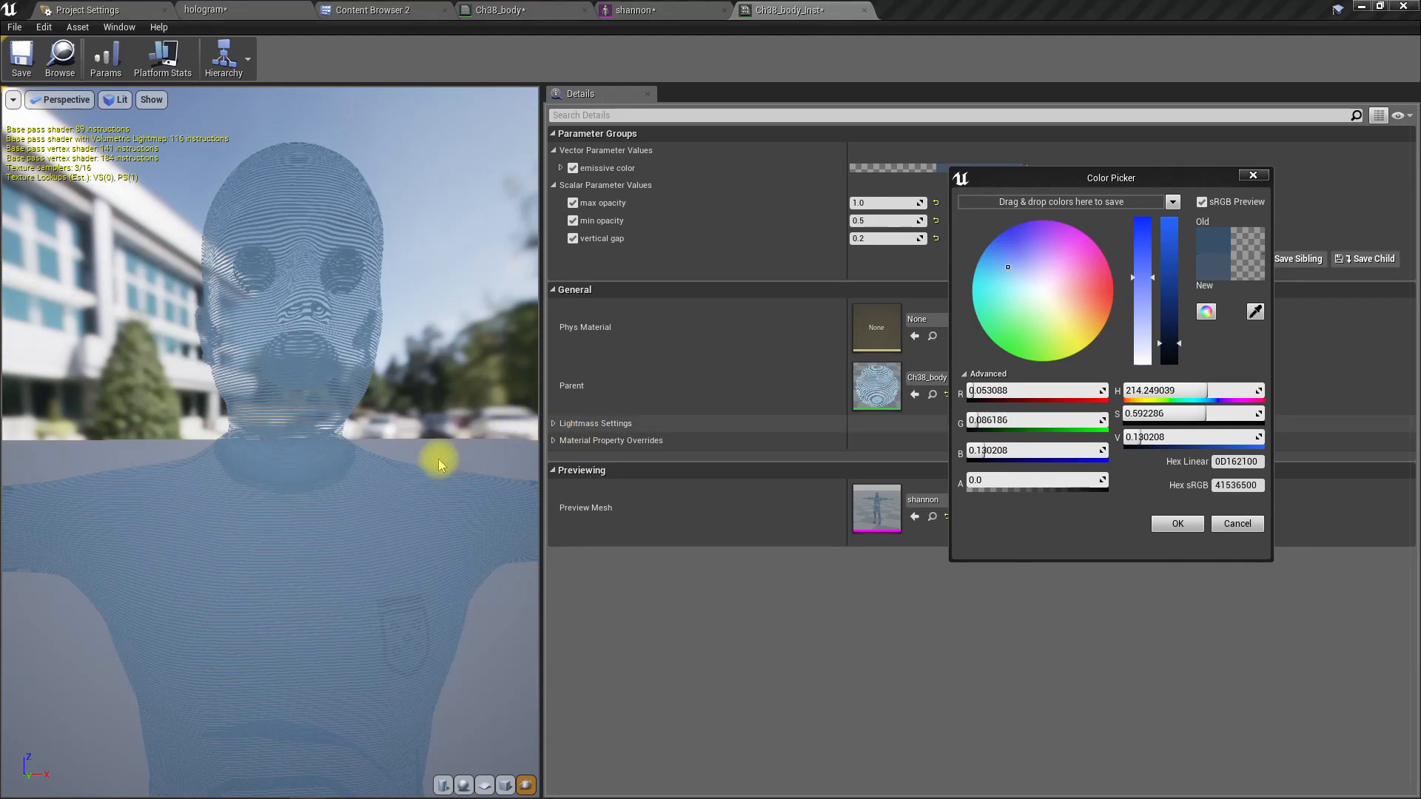
- Accept the dark blue emissive color, hex sRGB 41536500, for the Ch38_body material instance
mouse_move(437, 456)
mouse_down()
mouse_move(414, 457)
mouse_move(437, 456)
mouse_up()
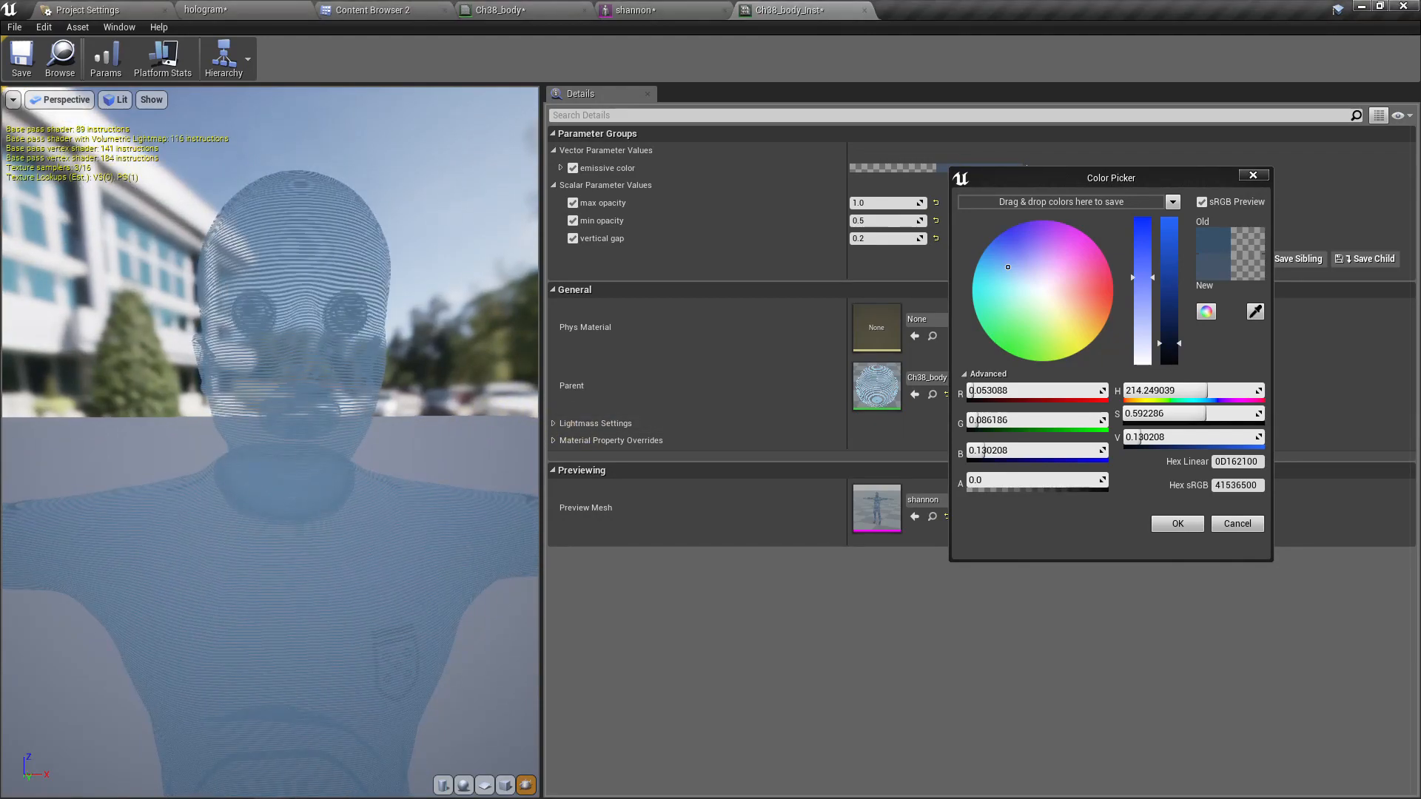
click(1178, 524)
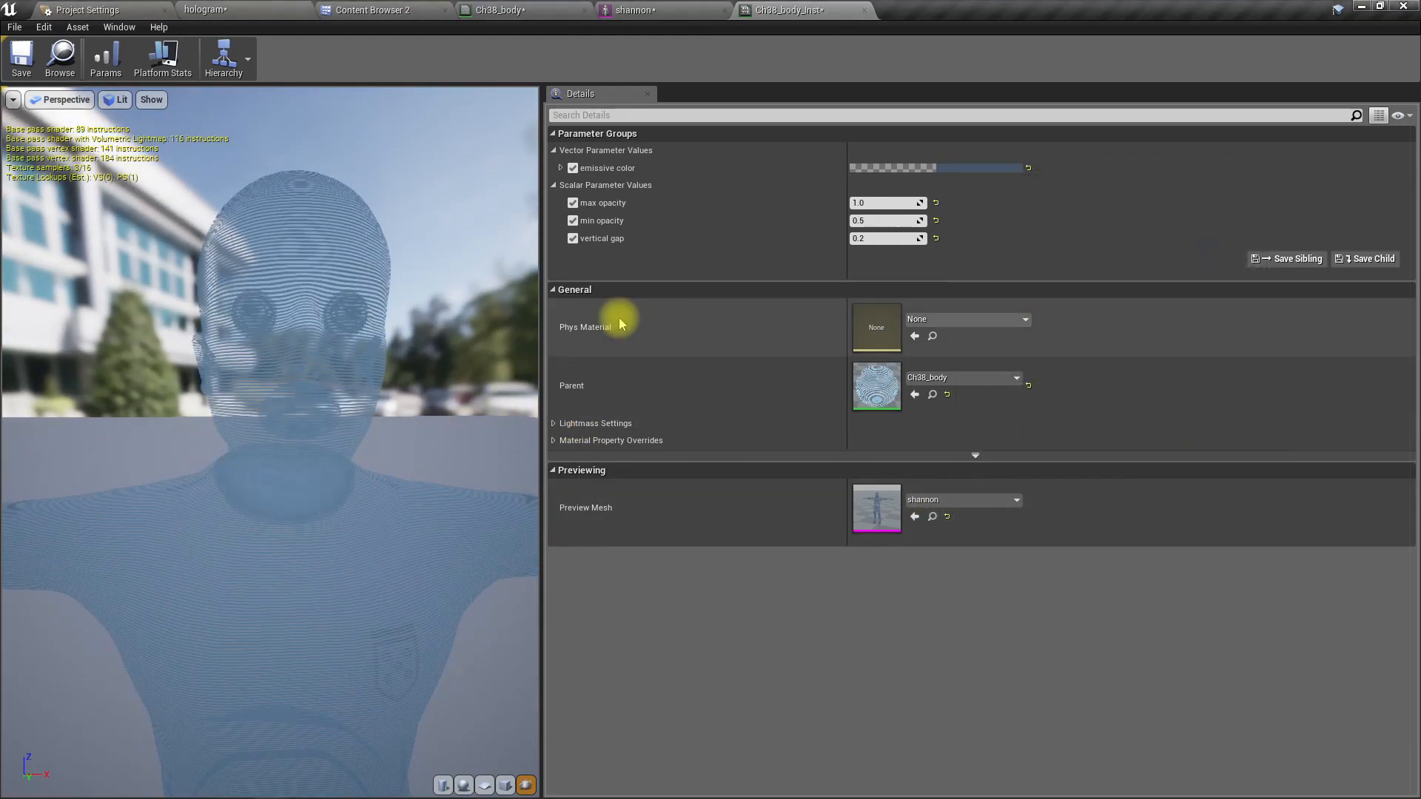
- In the Ch38_body material, promote the Divide node's B input to a parameter named gap divider, and place it below vertical gap
click(527, 7)
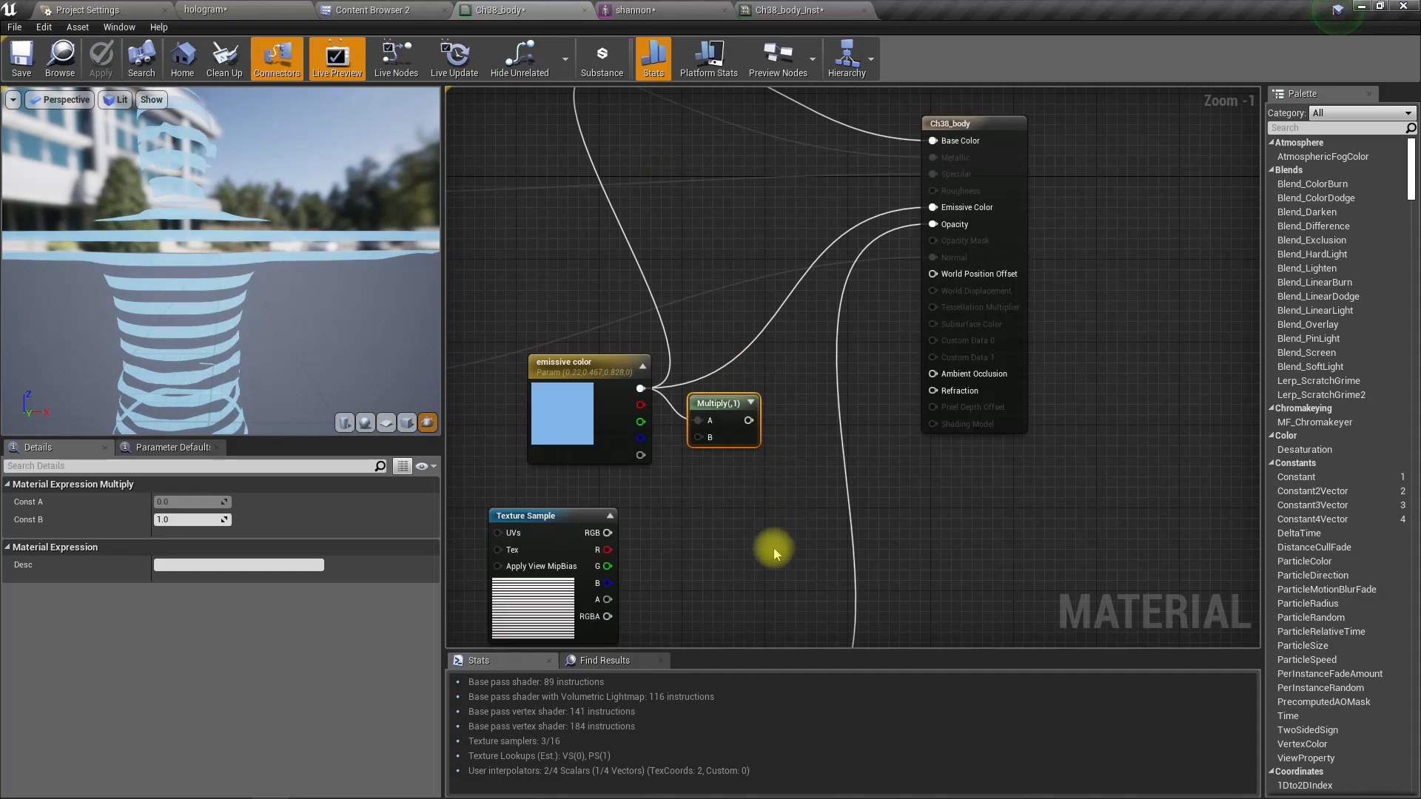
right_drag(775, 556, 832, 194)
scroll(743, 474, up, 1)
right_drag(513, 513, 813, 509)
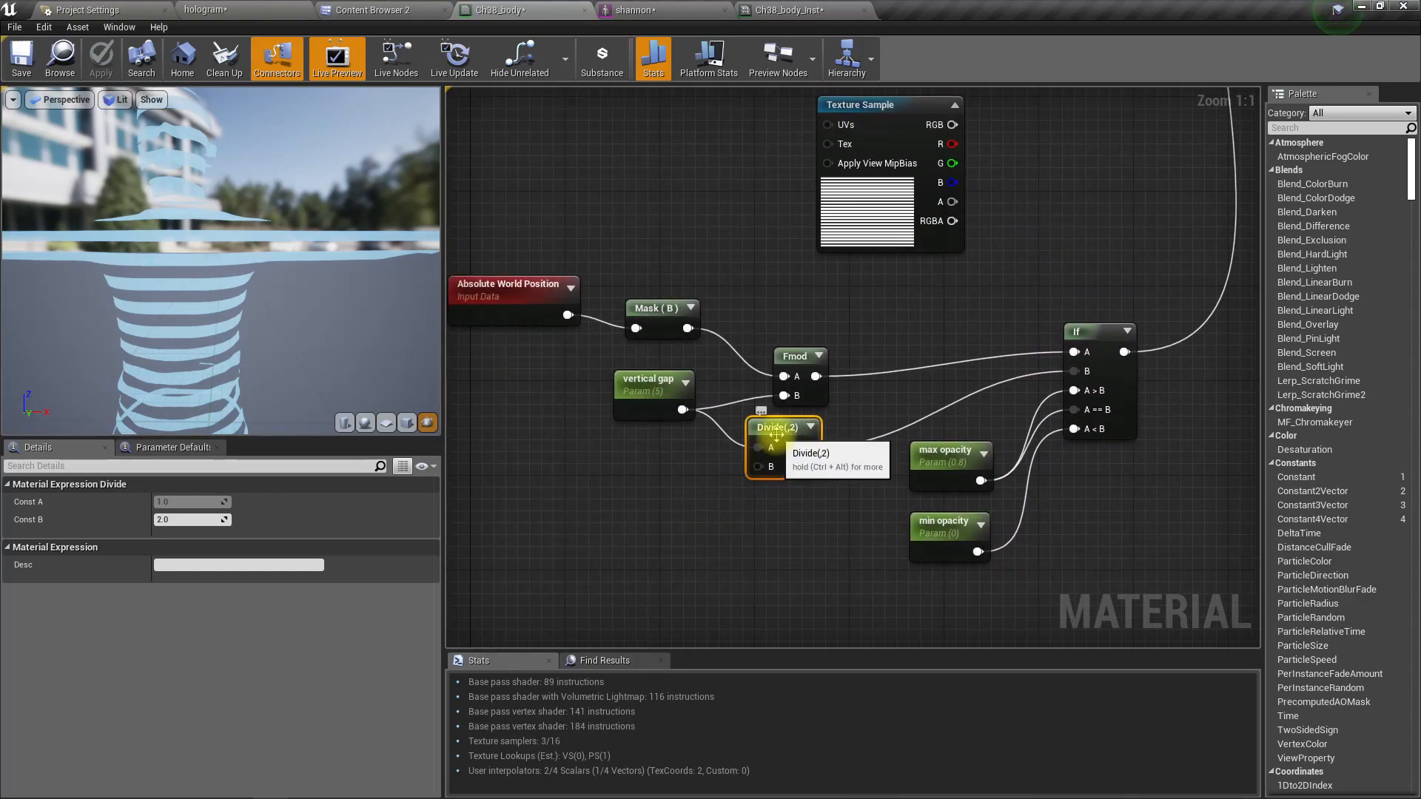
right_drag(781, 503, 774, 522)
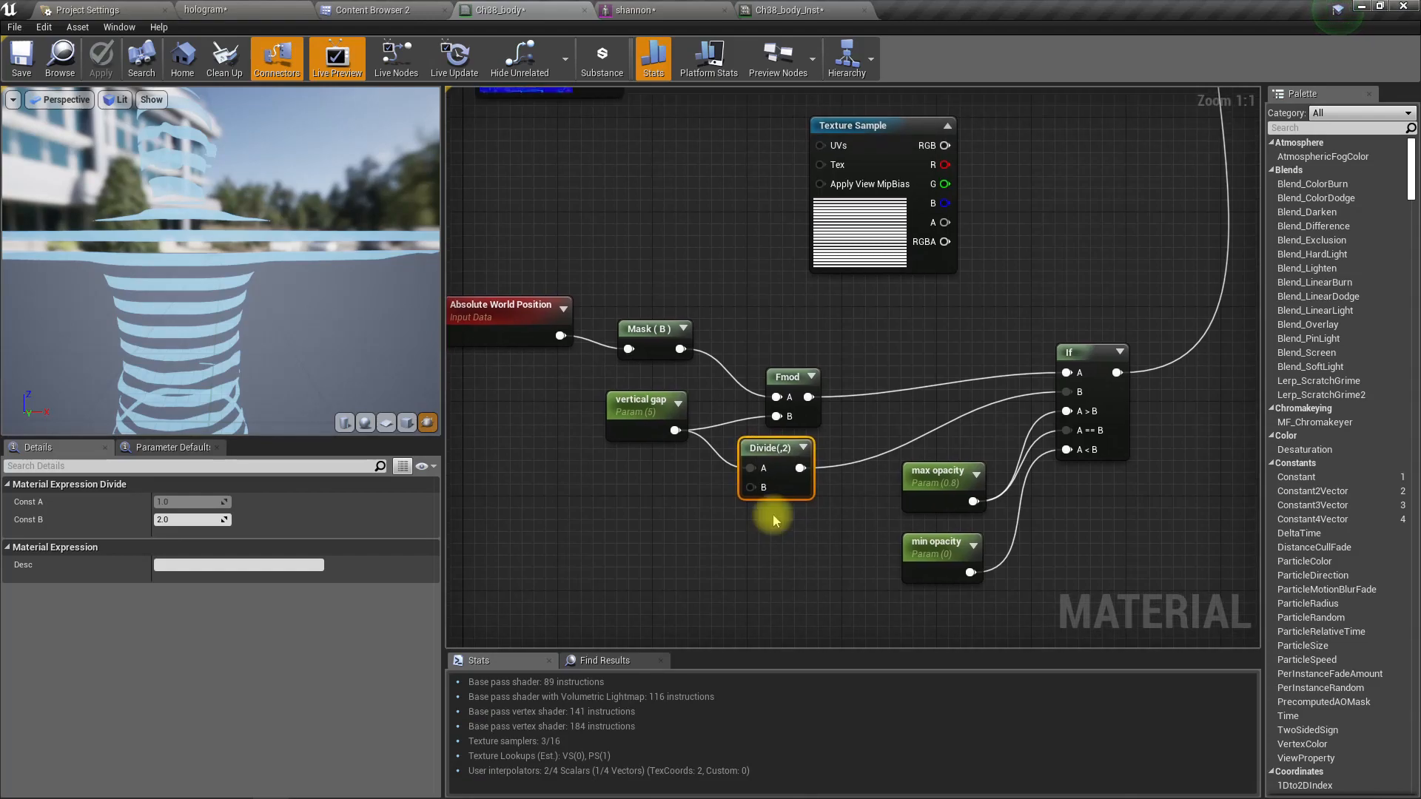
right_click(761, 489)
click(798, 512)
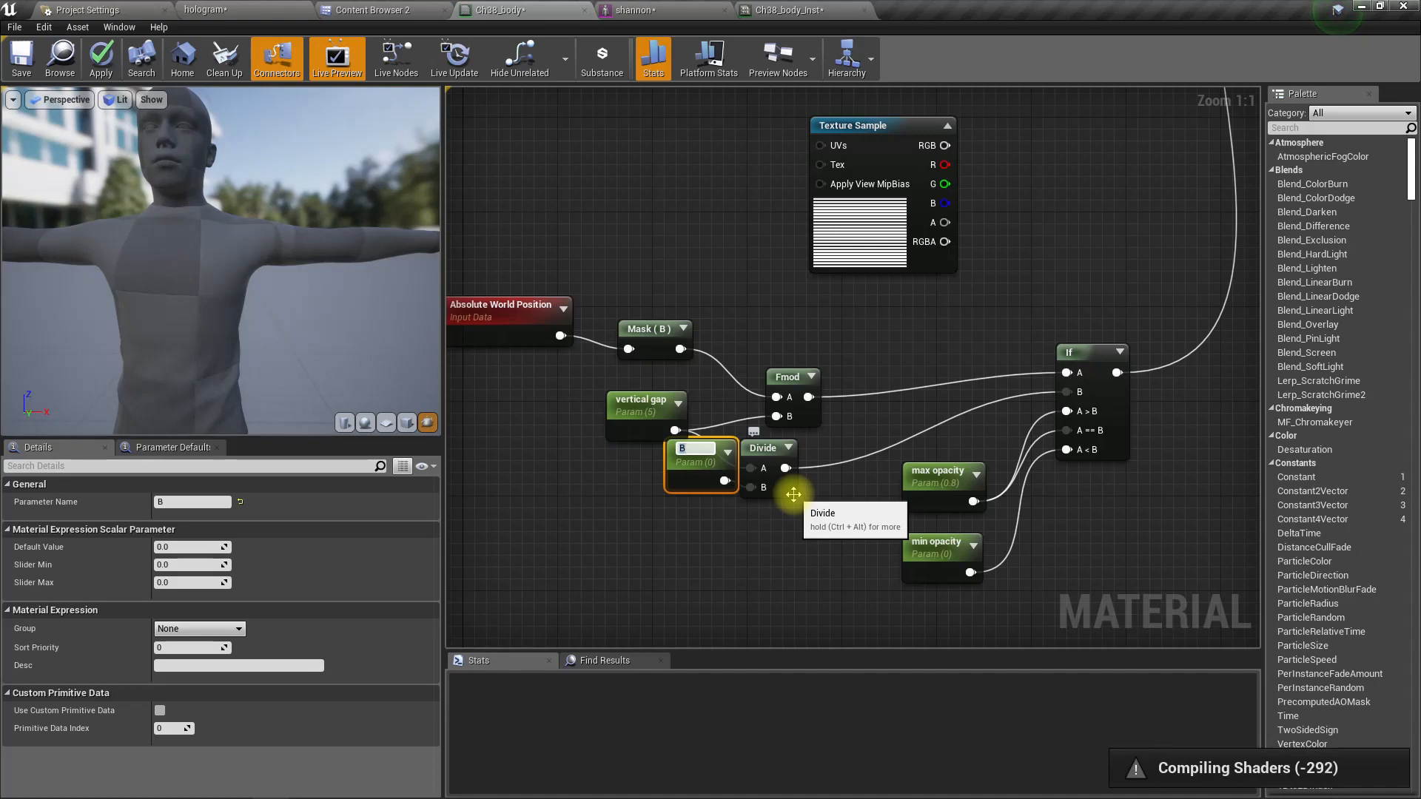
text(gap de)
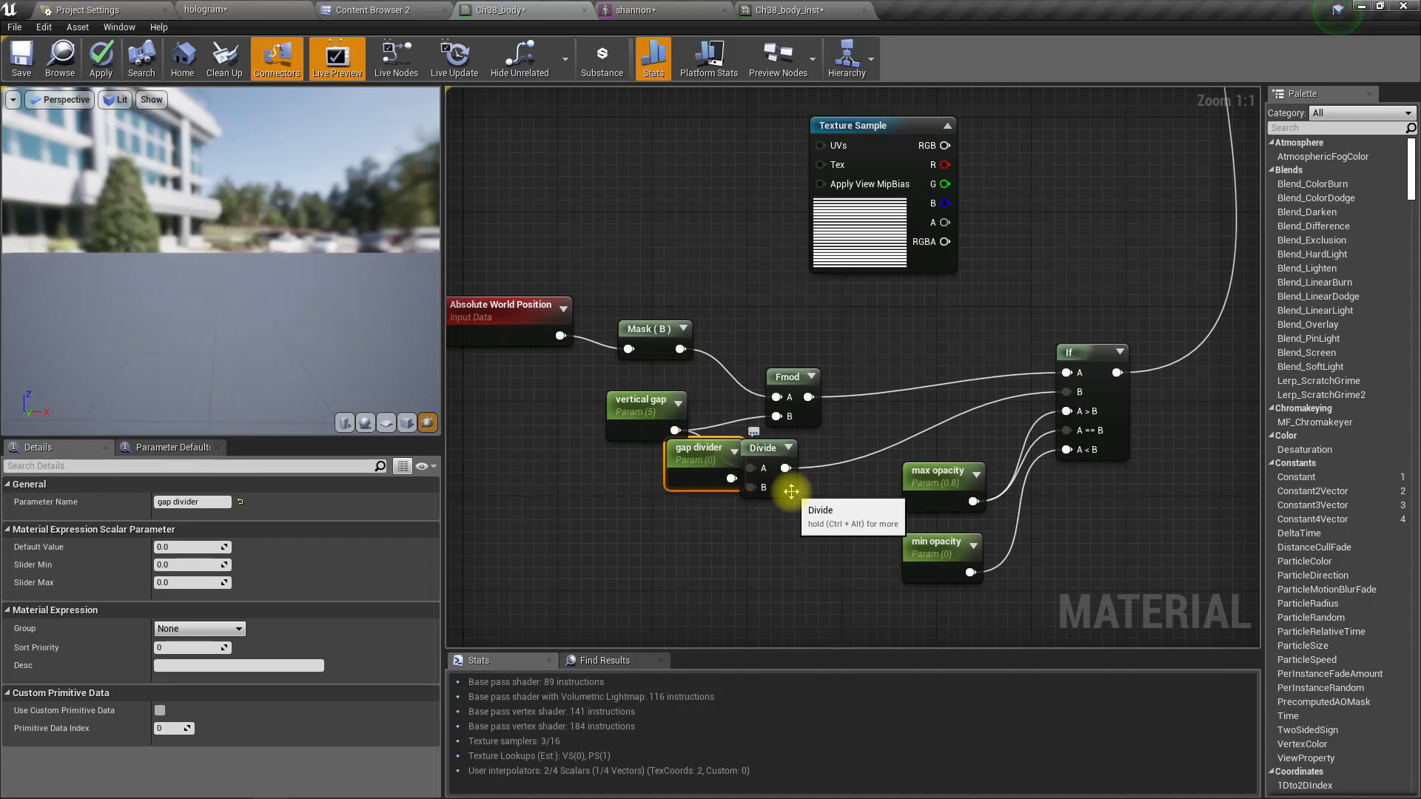
drag(688, 453, 521, 500)
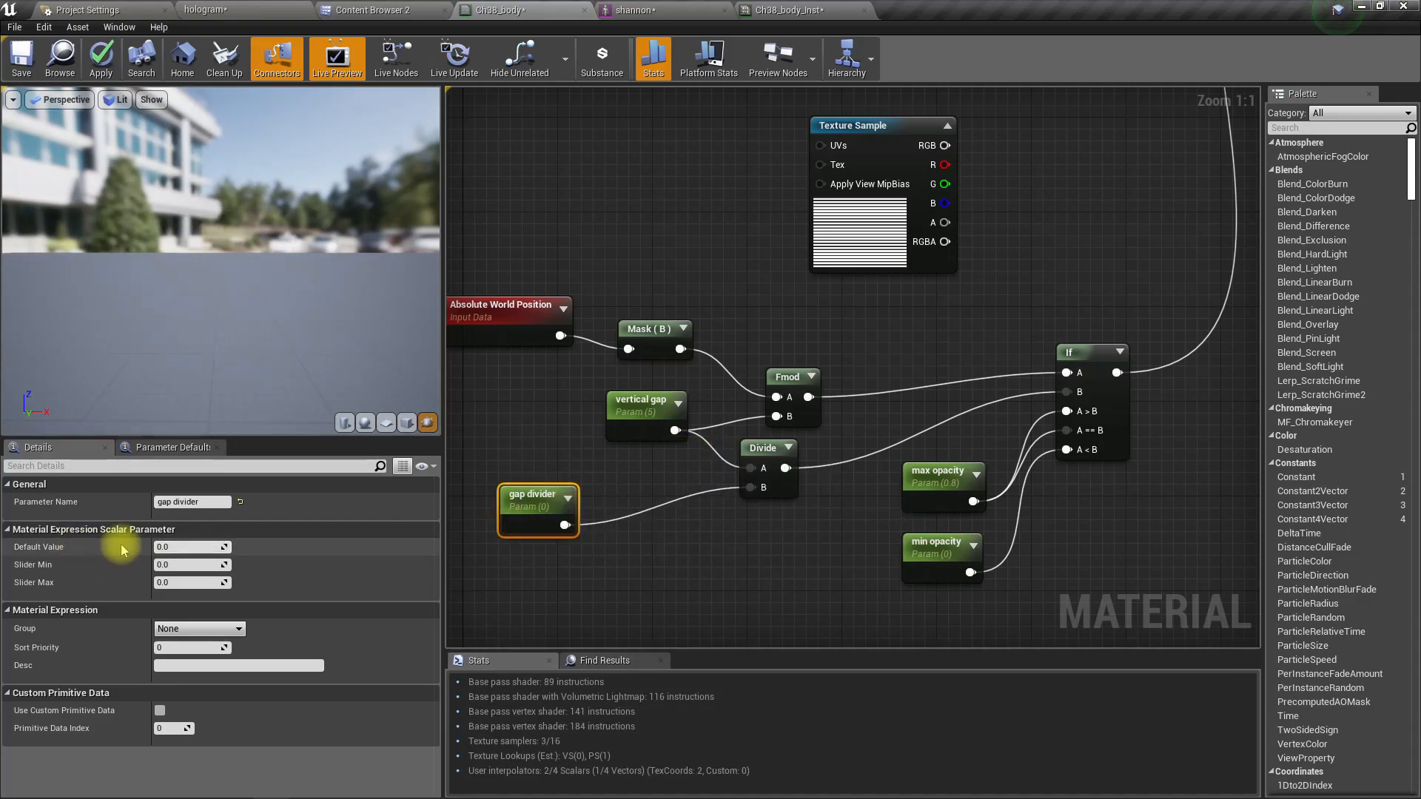
- Set the gap divider parameter's default value to 2 and apply the material changes
text(2)
key(Return)
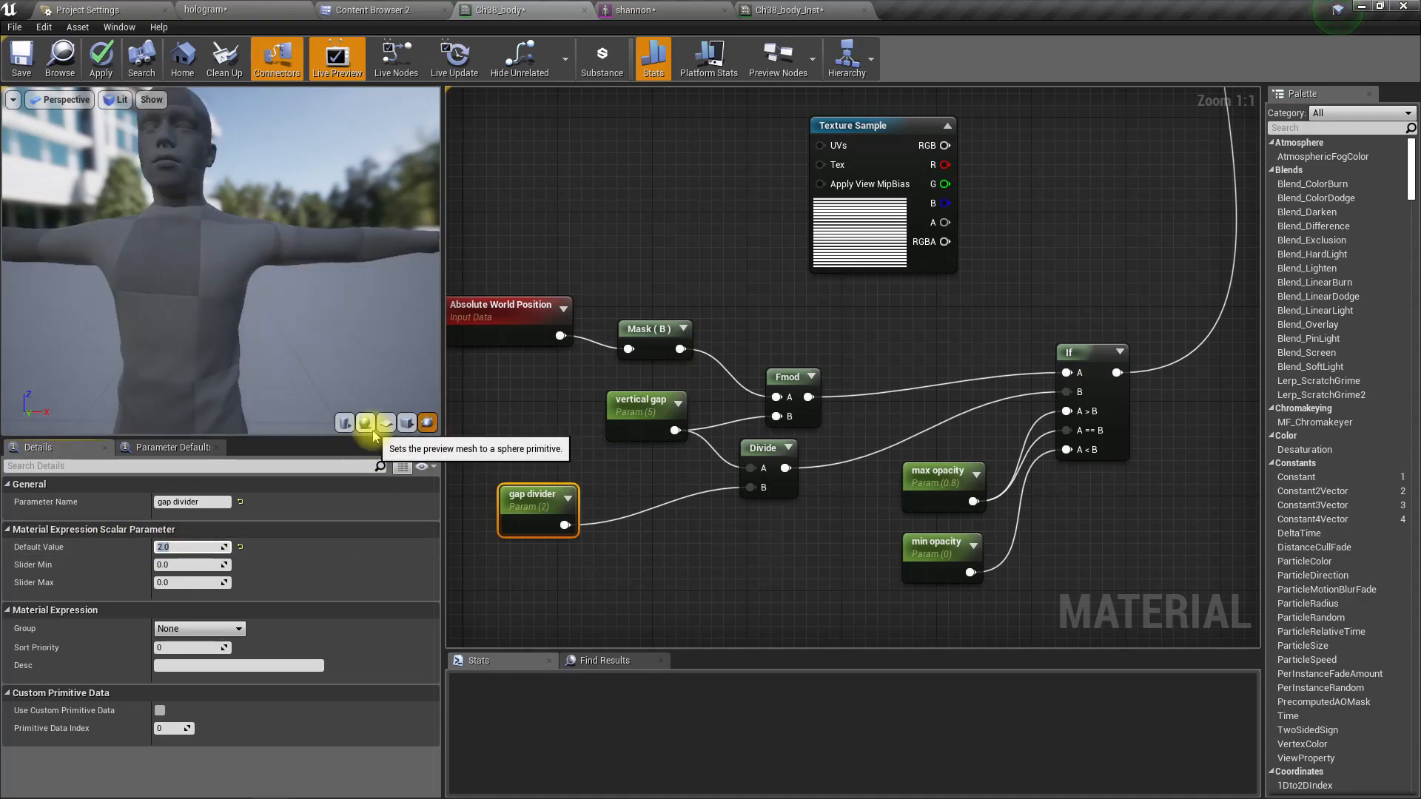
click(98, 63)
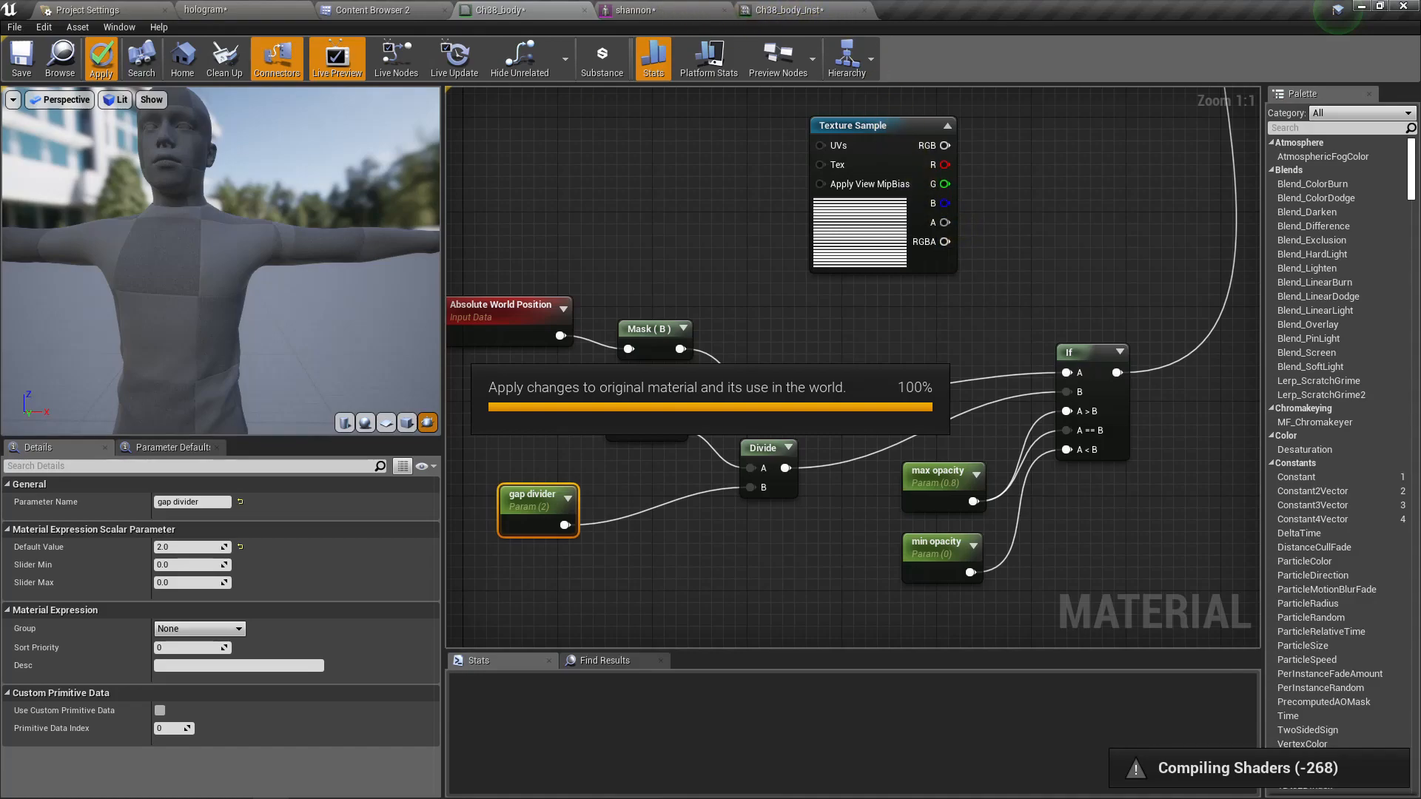
- Adjust the gap divider of the Ch38_body material instance to about 4.37
click(788, 10)
drag(880, 200, 962, 200)
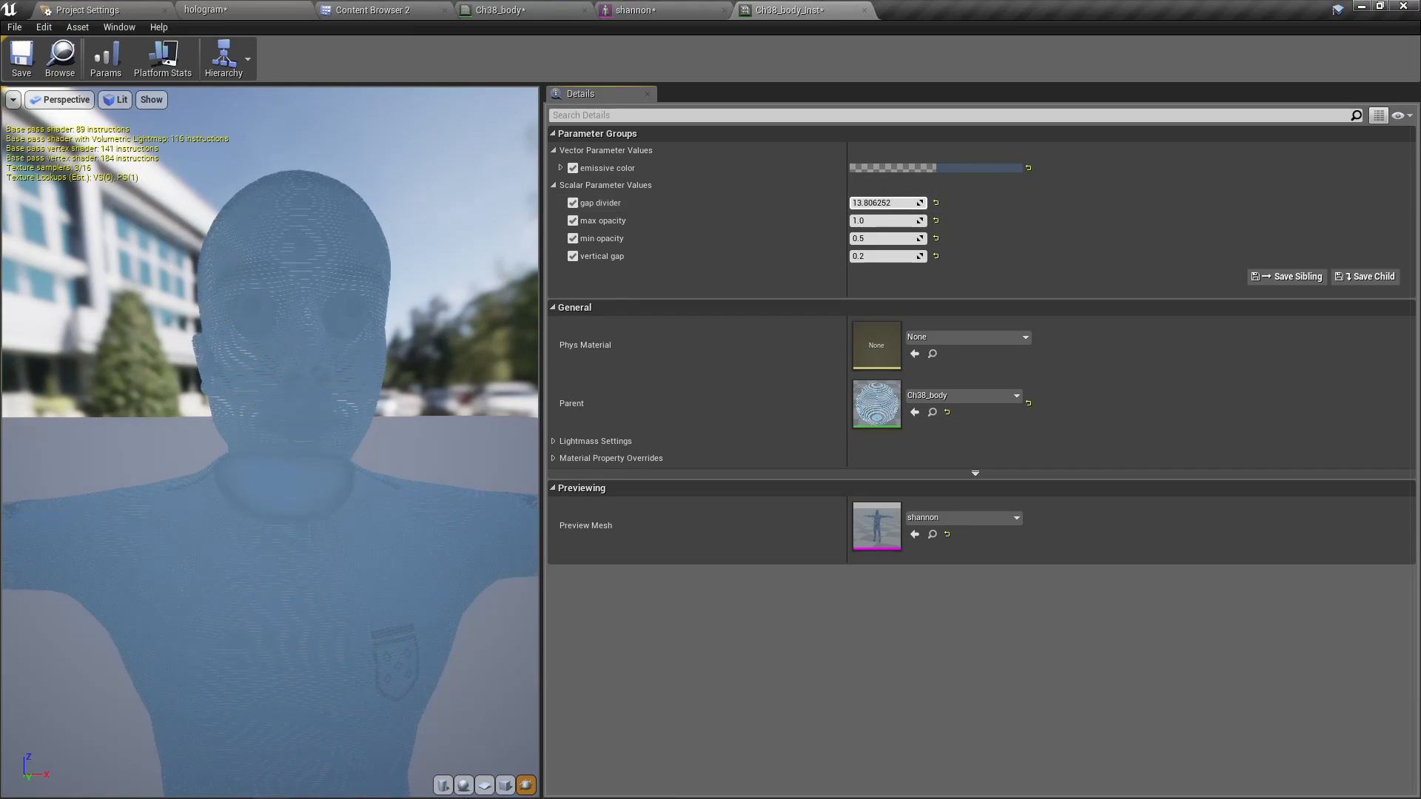
drag(885, 203, 895, 203)
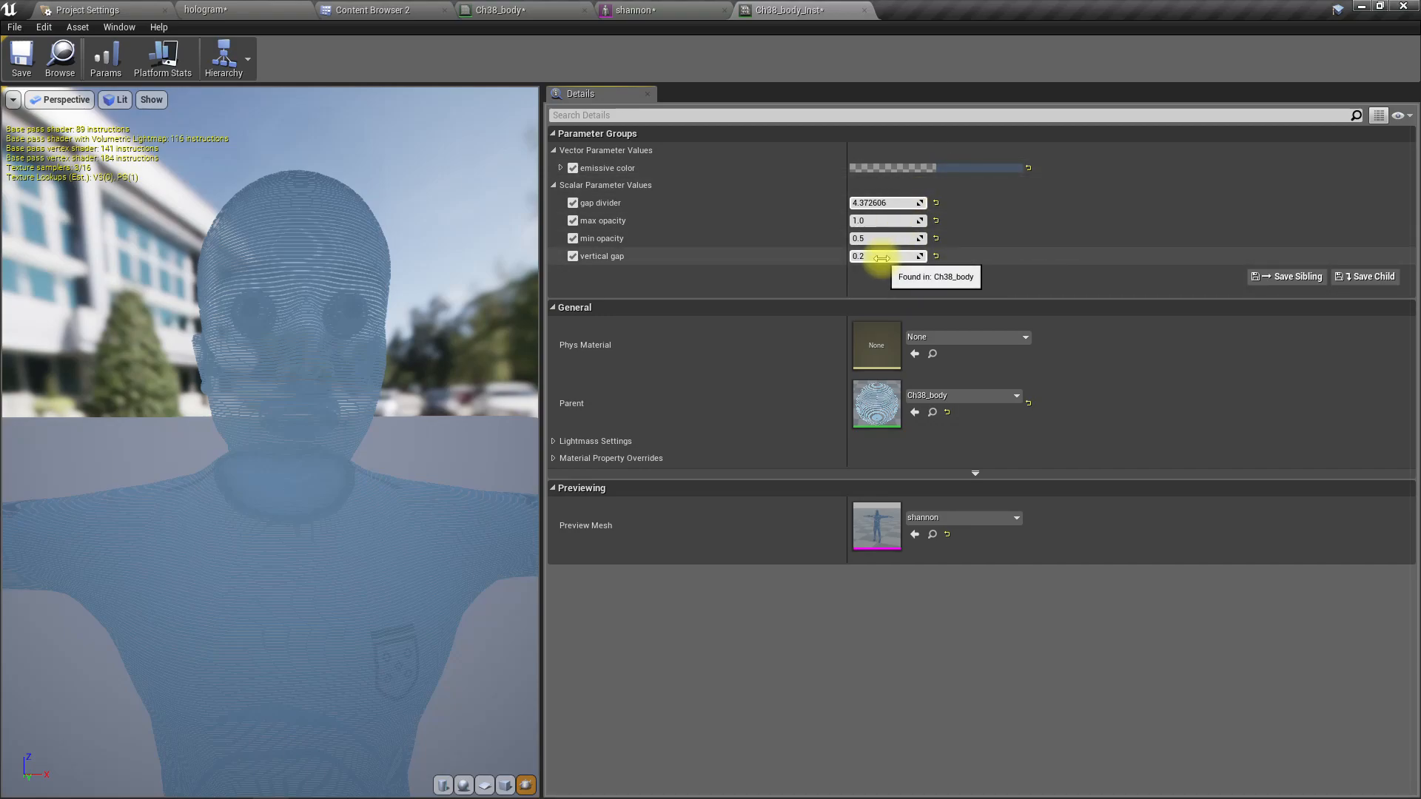
- Set the material instance's vertical gap to 1.0 and check the stripes on the preview character's body
drag(881, 258, 957, 257)
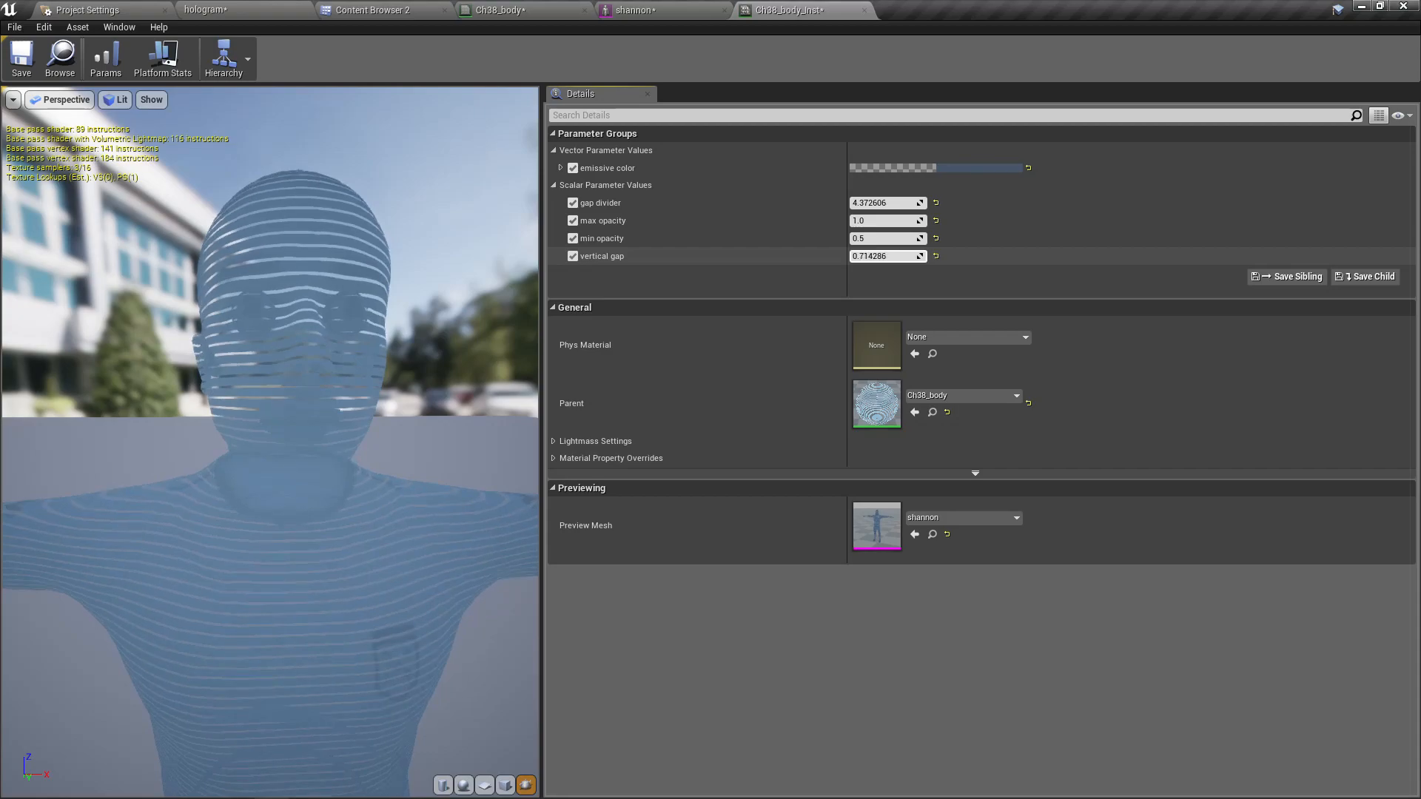
click(887, 257)
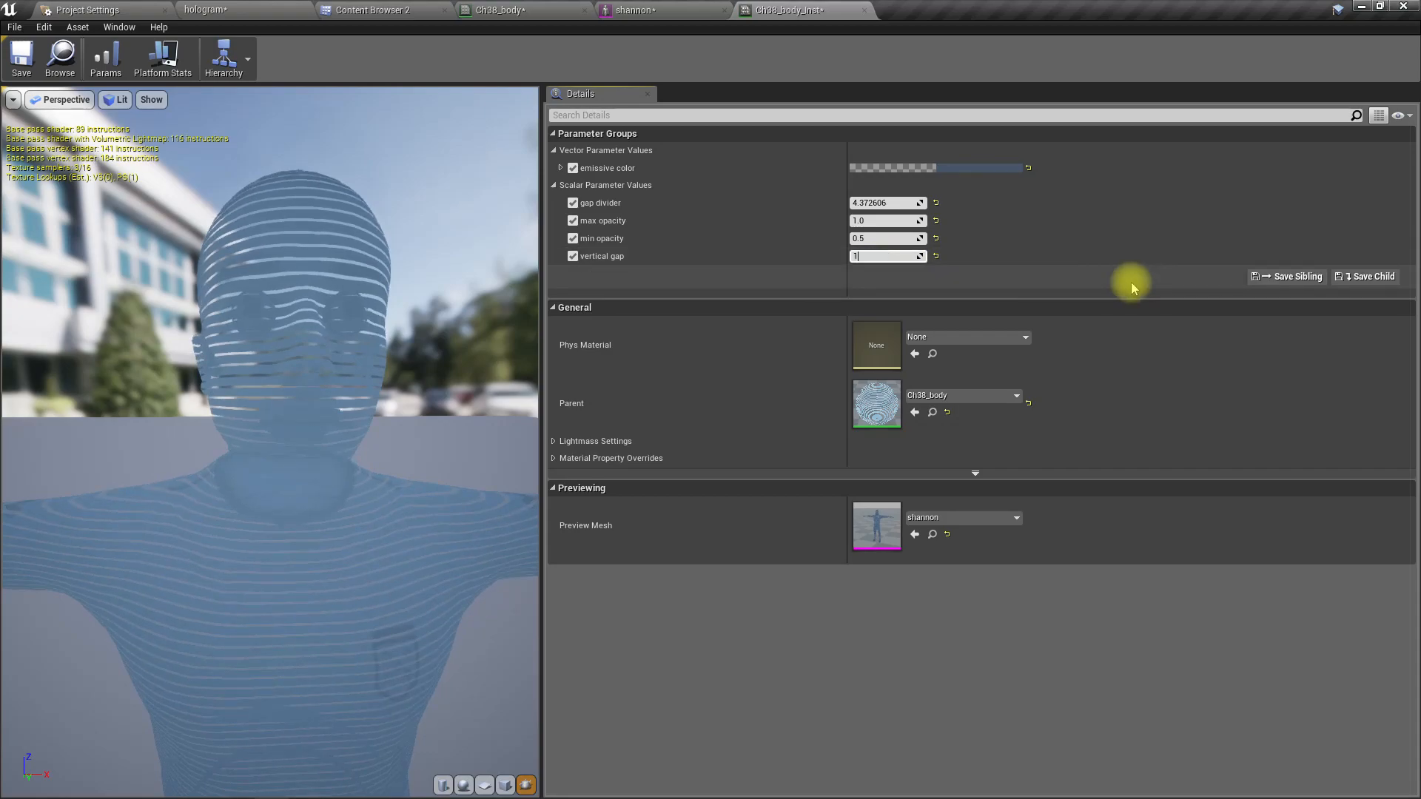
key(Return)
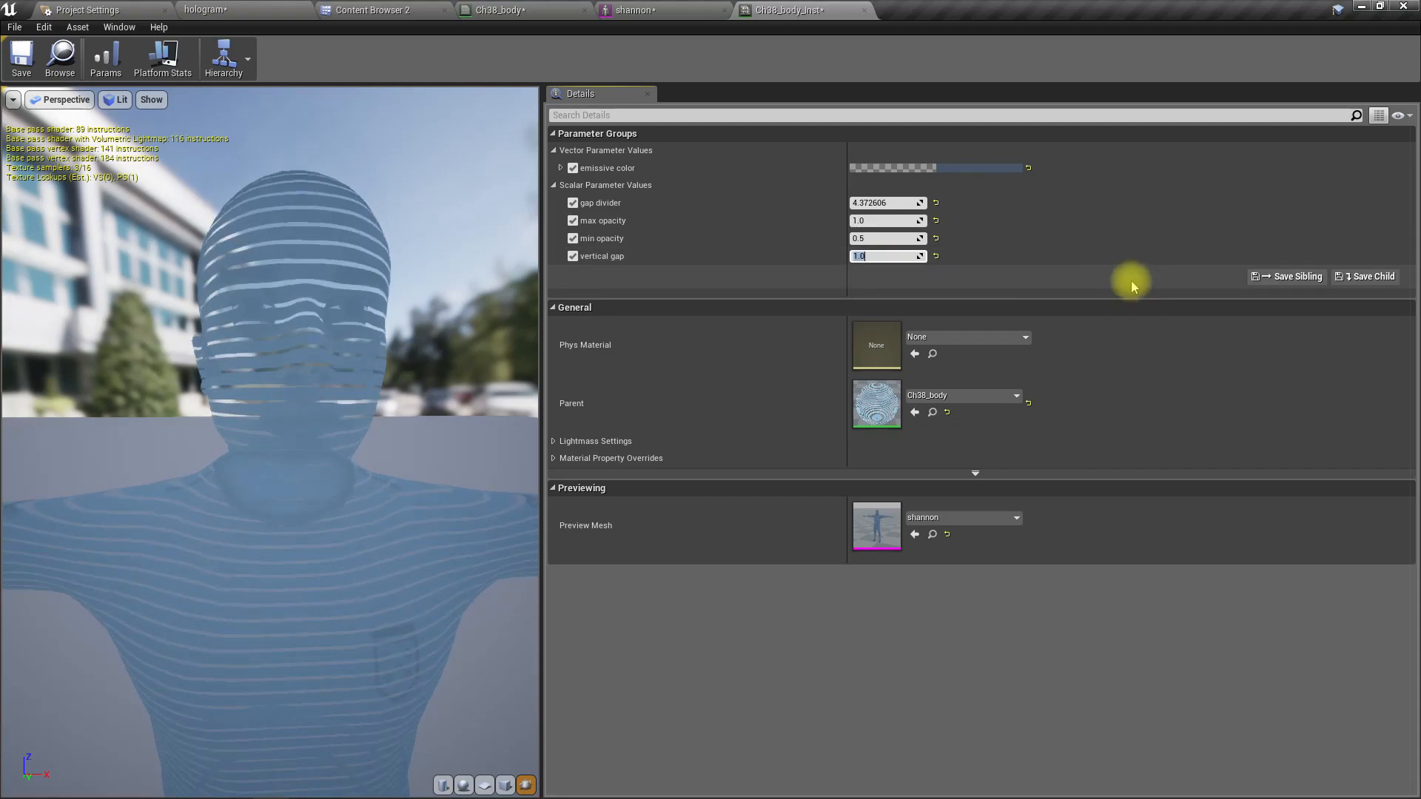
right_drag(326, 628, 325, 725)
mouse_move(326, 628)
mouse_down()
mouse_move(326, 559)
mouse_move(341, 639)
mouse_up()
right_drag(326, 628, 325, 570)
drag(66, 523, 65, 527)
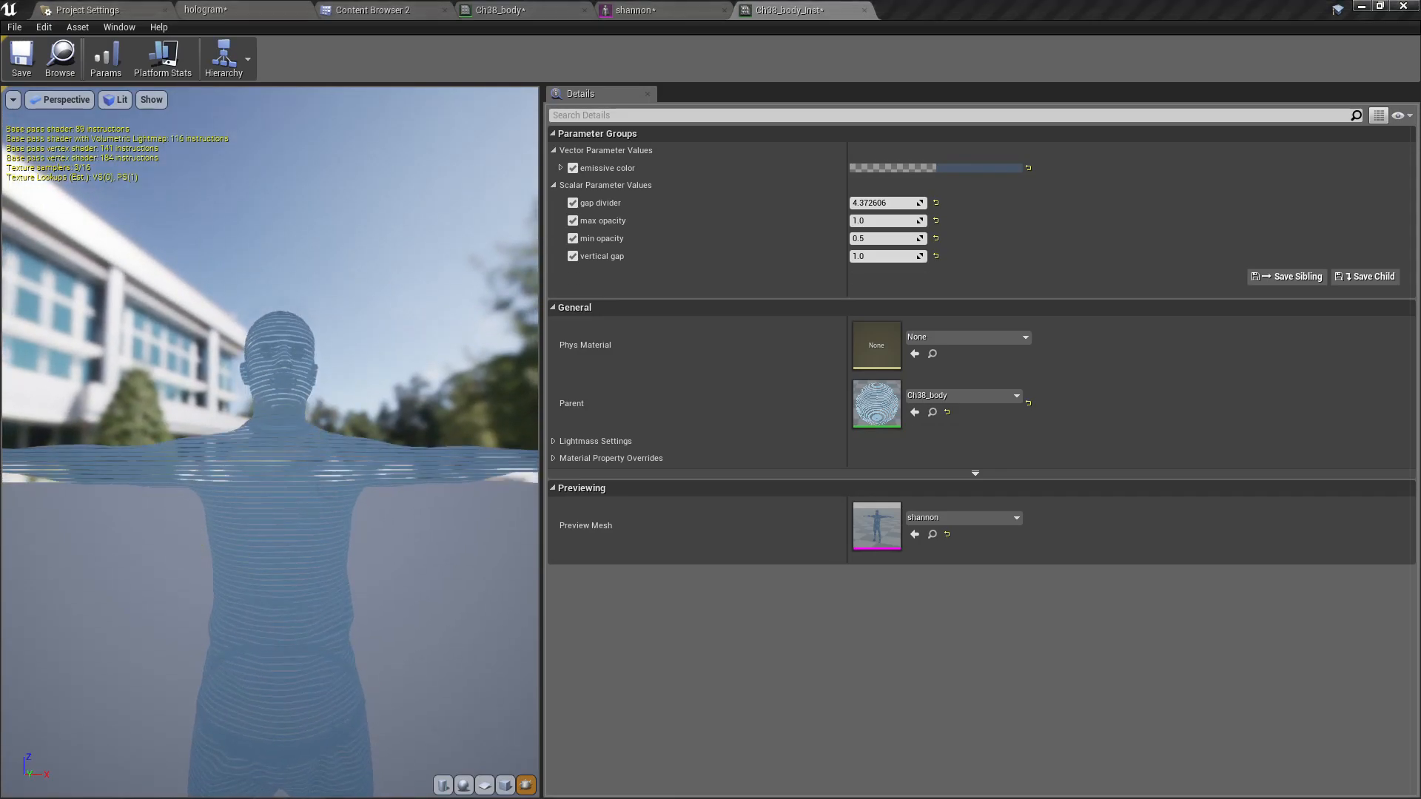
- In the Ch38_body material, connect the Multiply node's output to Emissive Color and apply the changes
click(534, 12)
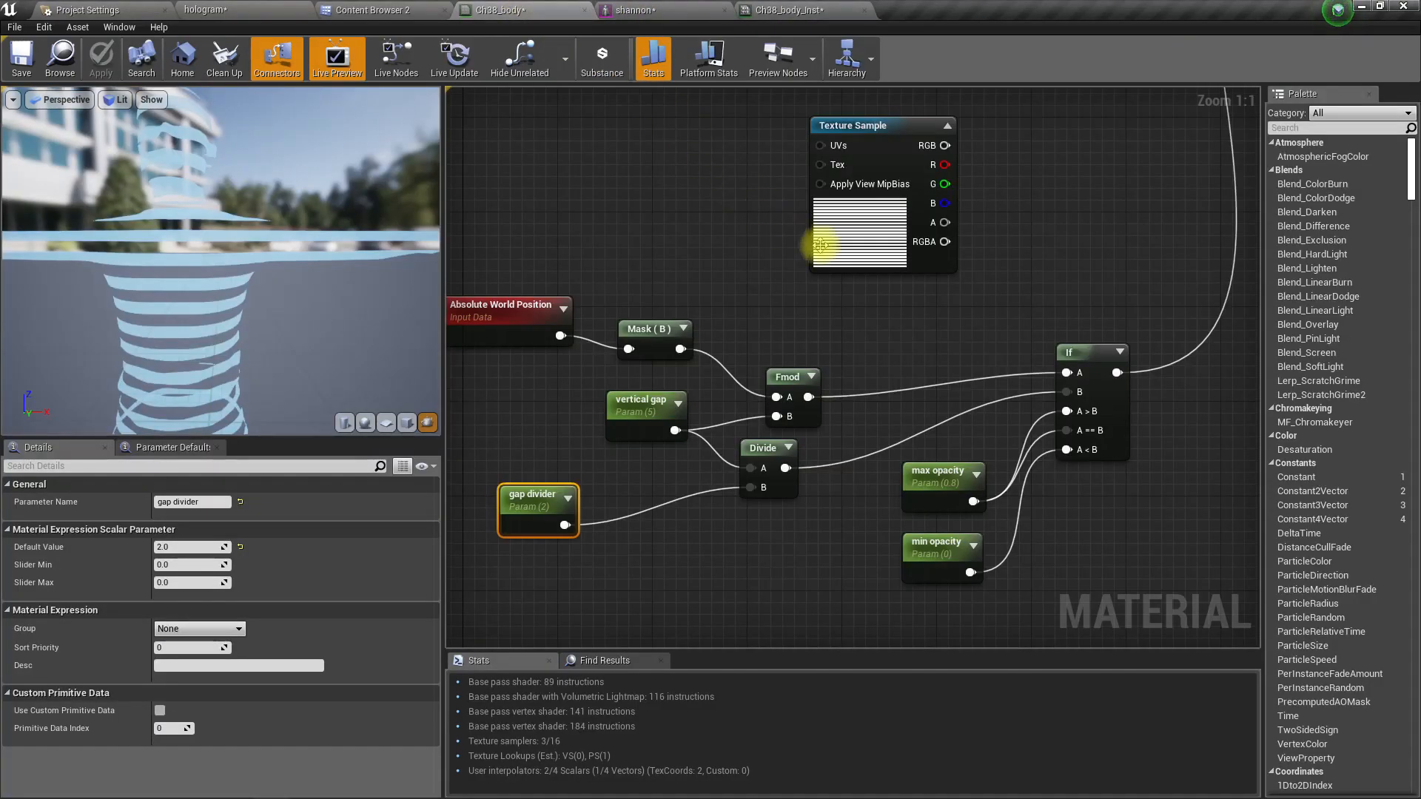
scroll(819, 244, down, 1)
right_drag(819, 244, 666, 471)
scroll(866, 252, down, 1)
right_drag(866, 251, 815, 556)
drag(753, 271, 1011, 409)
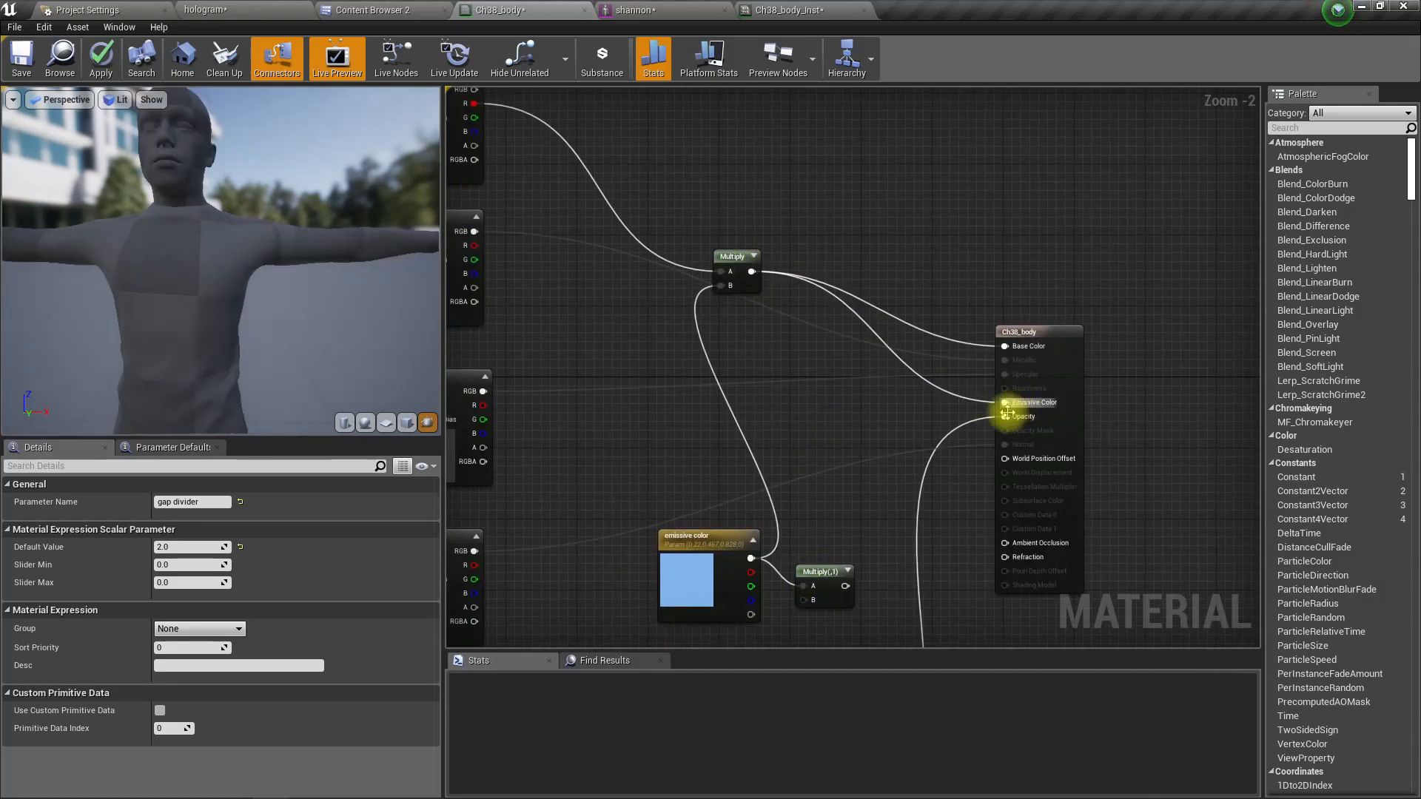
click(101, 60)
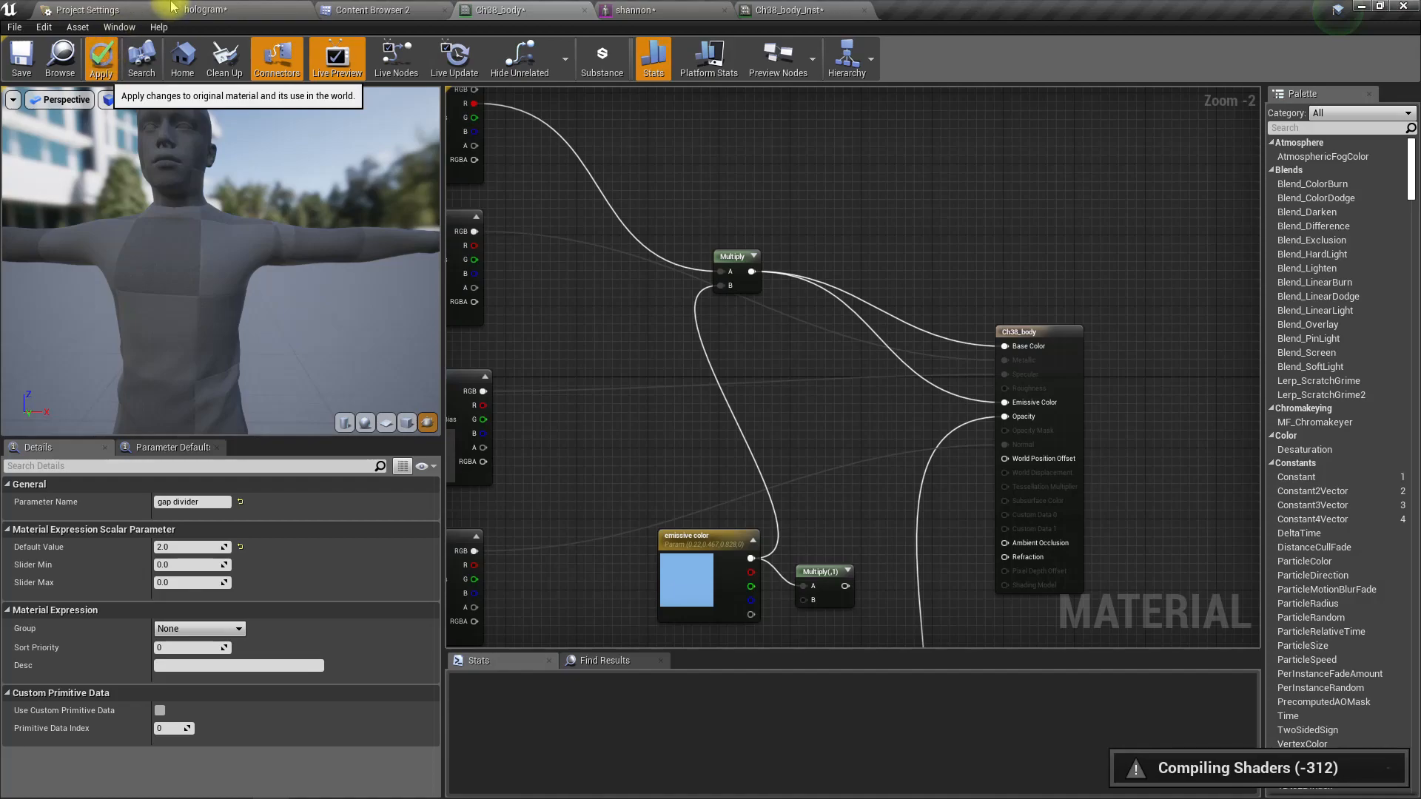
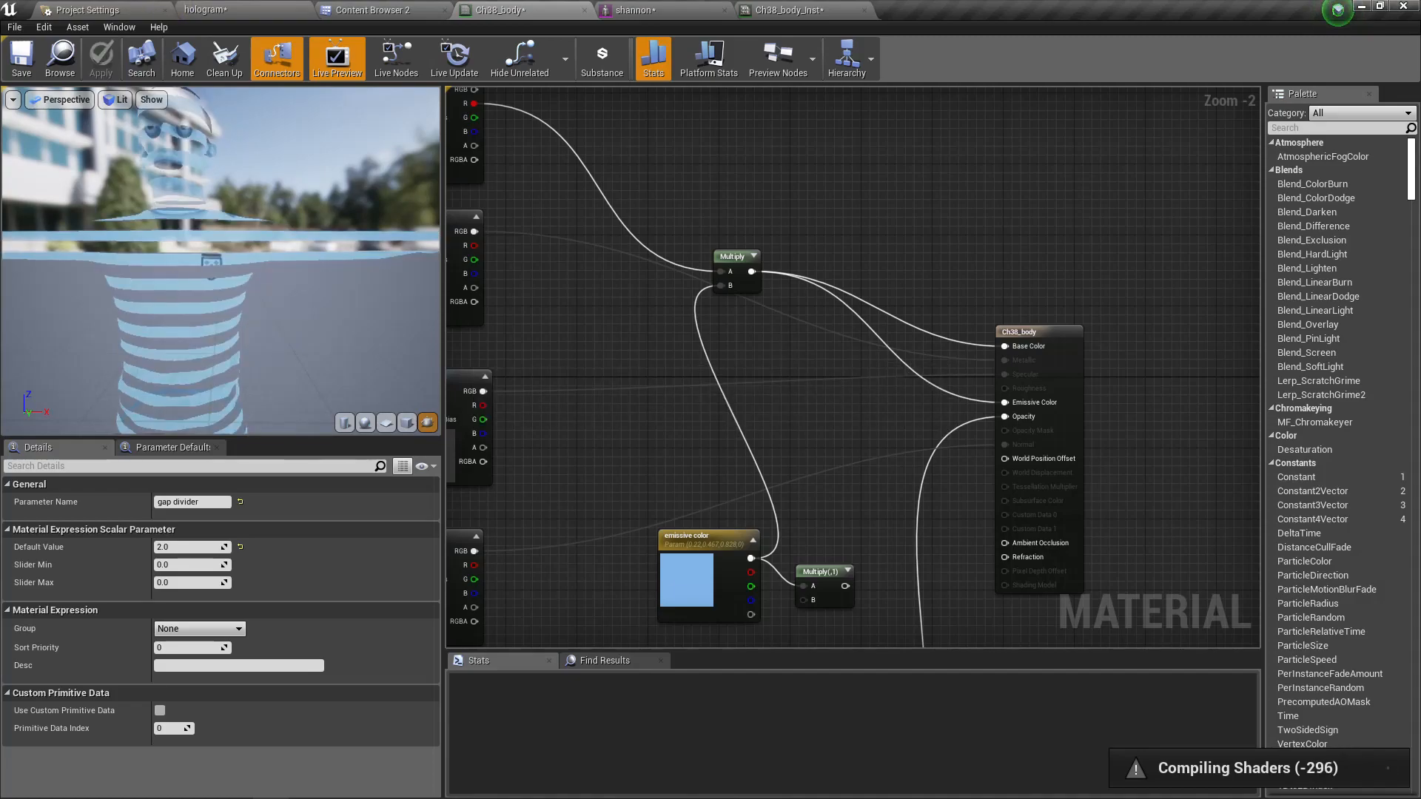
- Brighten the material instance's emissive color to a saturated blue, hex sRGB 6B99E200, and check it on the preview character
click(644, 10)
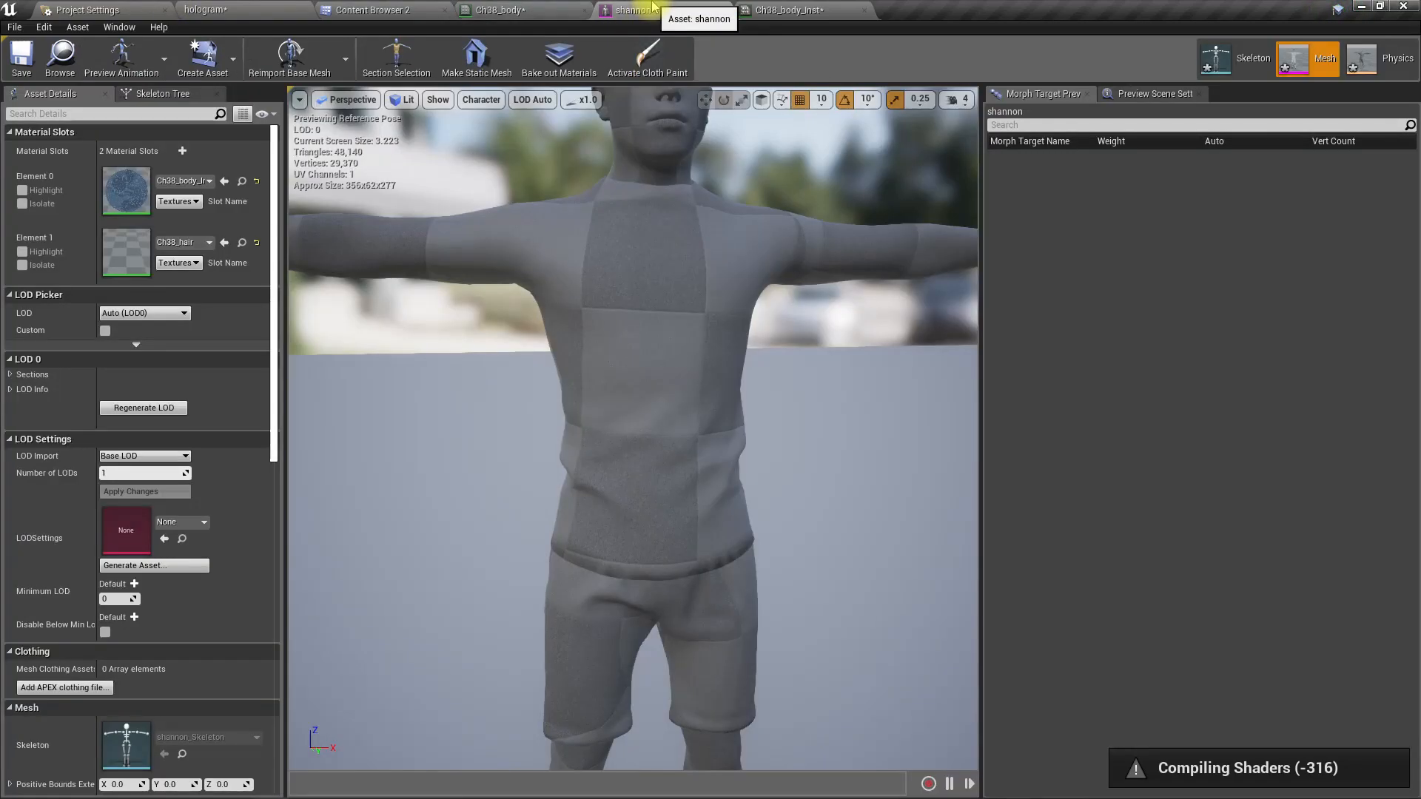
click(789, 11)
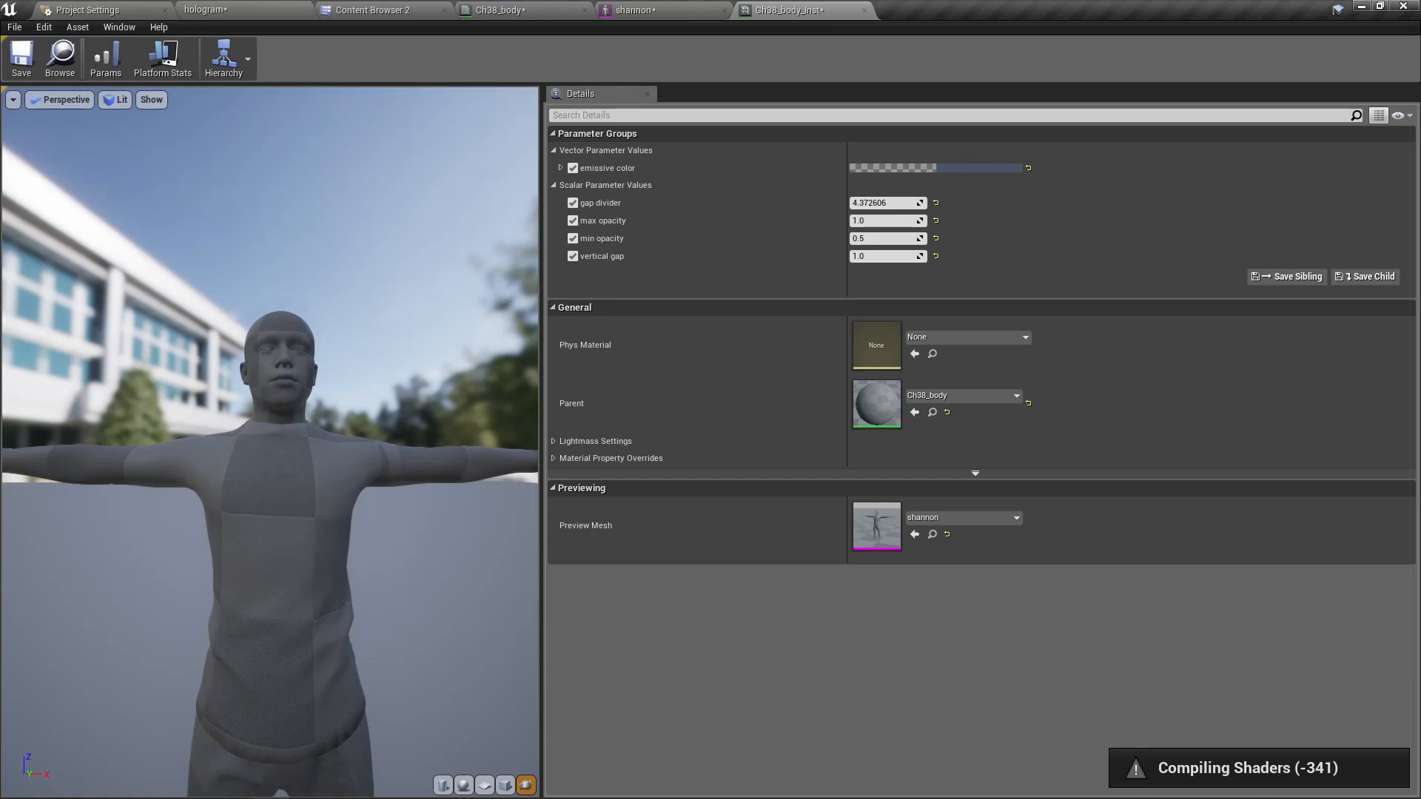
mouse_move(390, 554)
mouse_down()
mouse_move(394, 457)
mouse_move(390, 551)
mouse_up()
middle_drag(390, 551, 418, 418)
middle_drag(320, 553, 303, 437)
click(983, 167)
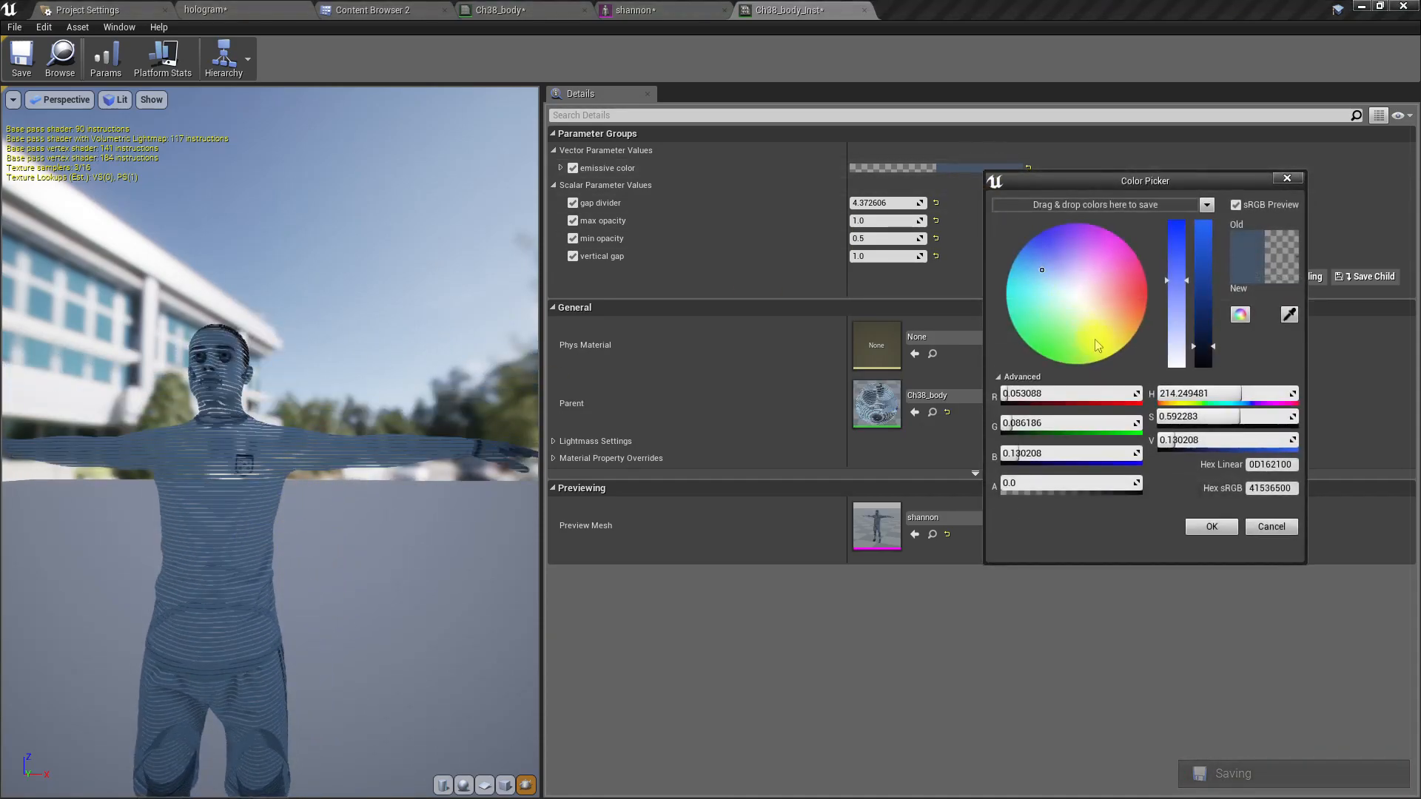
click(1185, 302)
mouse_move(1182, 320)
mouse_down()
mouse_move(1182, 339)
mouse_move(1182, 293)
mouse_move(1208, 272)
mouse_move(1199, 326)
mouse_up()
mouse_move(213, 355)
mouse_down()
mouse_move(126, 361)
mouse_move(223, 357)
mouse_move(208, 356)
mouse_up()
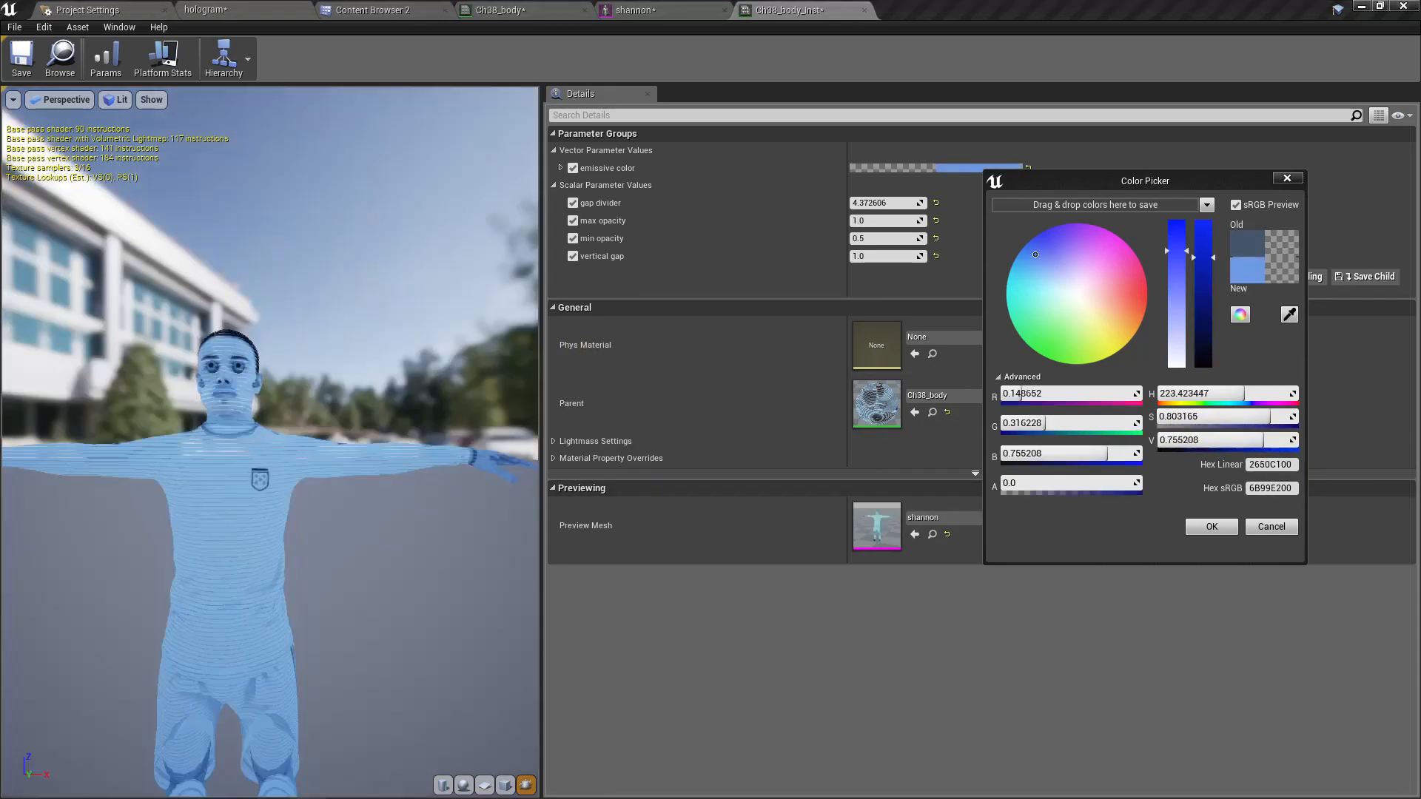
drag(257, 525, 367, 488)
- Compare the character in the hologram level with the hologram in the browser's Star Wars Jedi: Fallen Order video
click(234, 9)
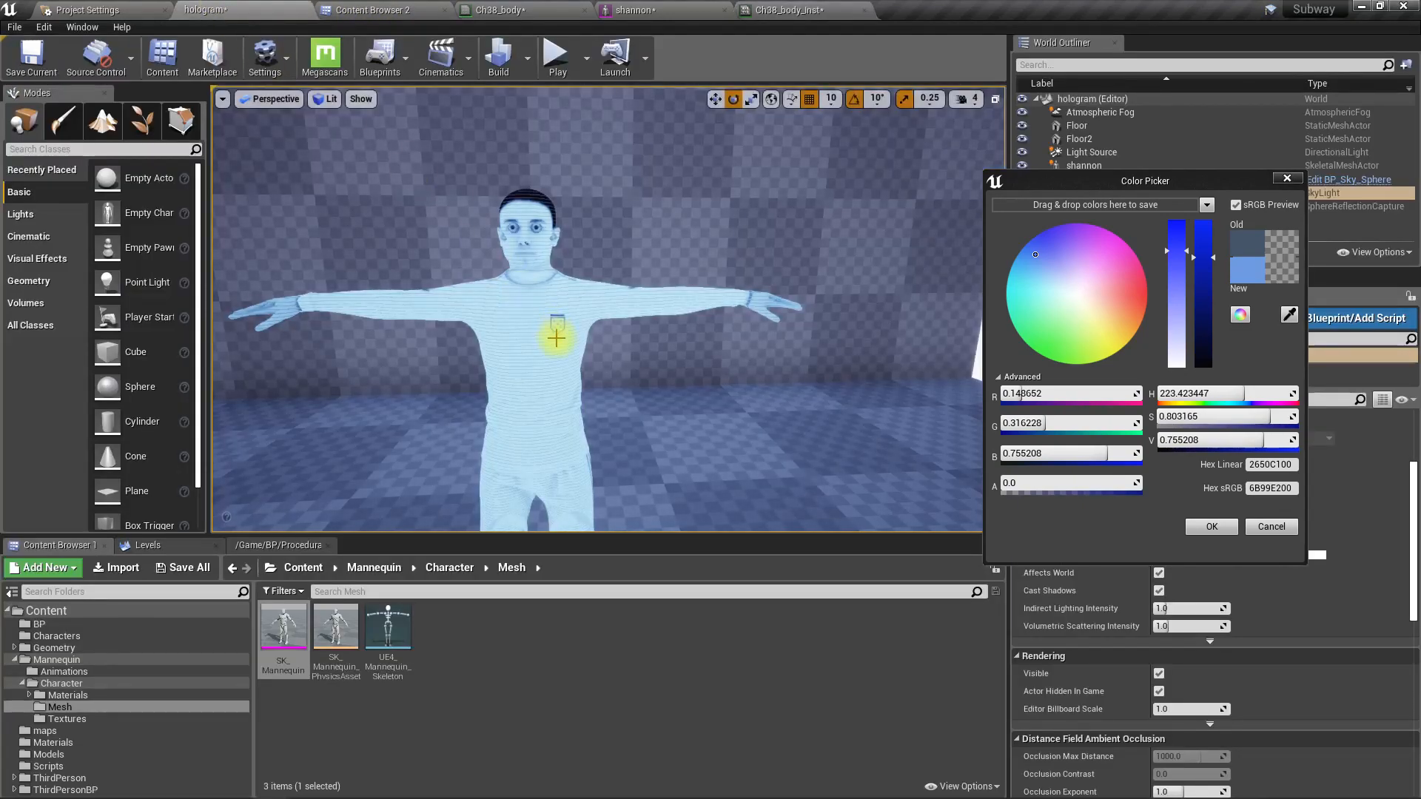
key(w)
right_drag(563, 311, 474, 303)
key(d)
right_drag(634, 331, 633, 332)
key(alt+Tab)
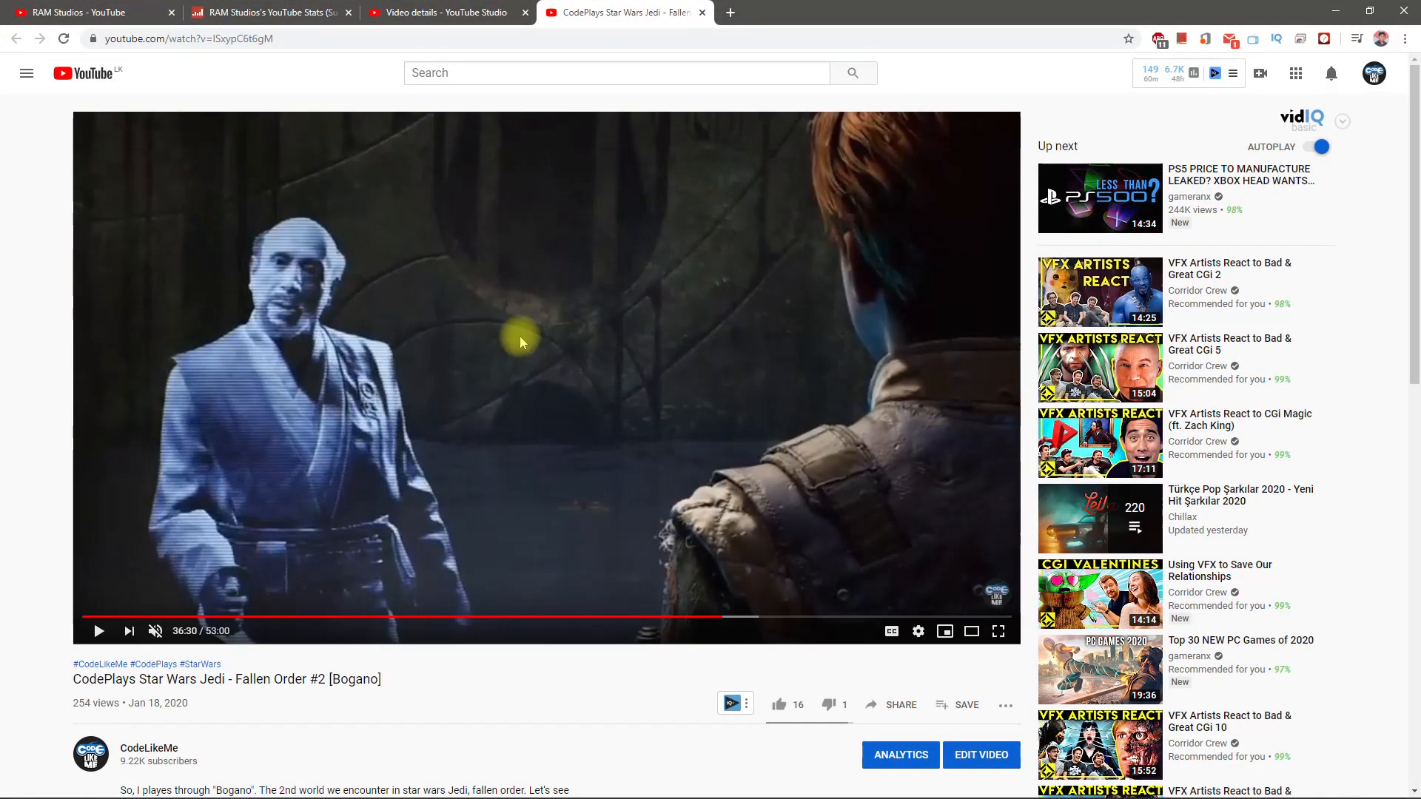
double_click(519, 336)
key(space)
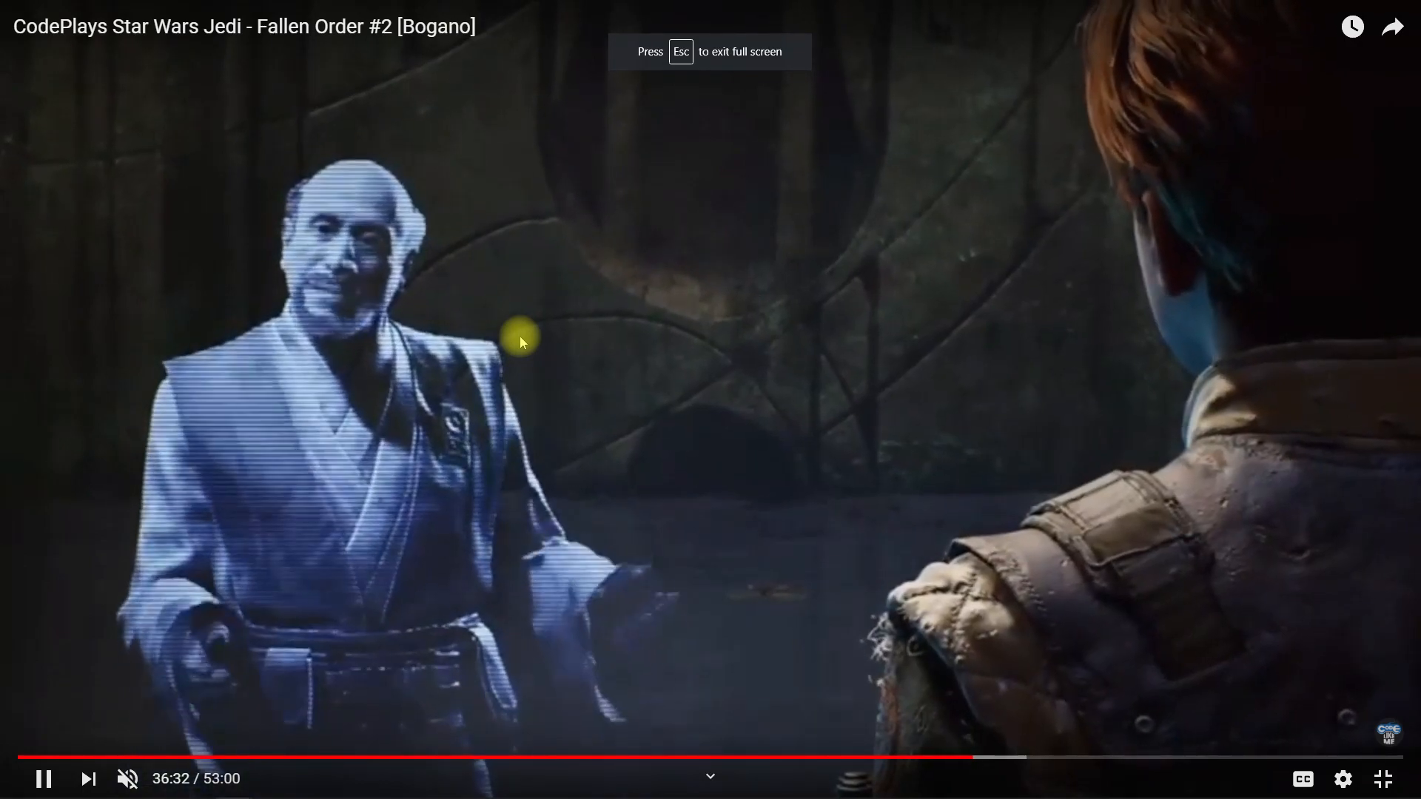
double_click(520, 336)
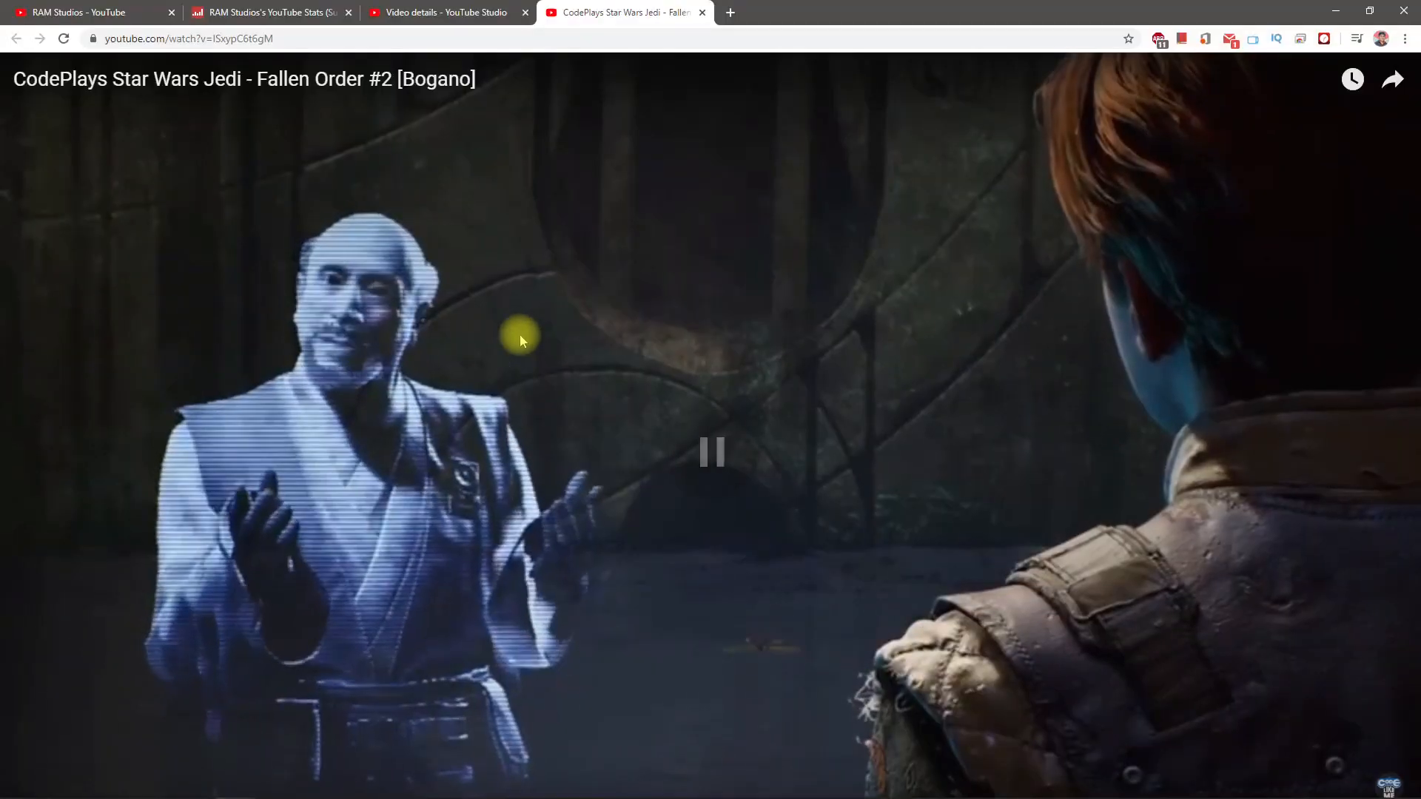
click(546, 379)
key(alt+Tab)
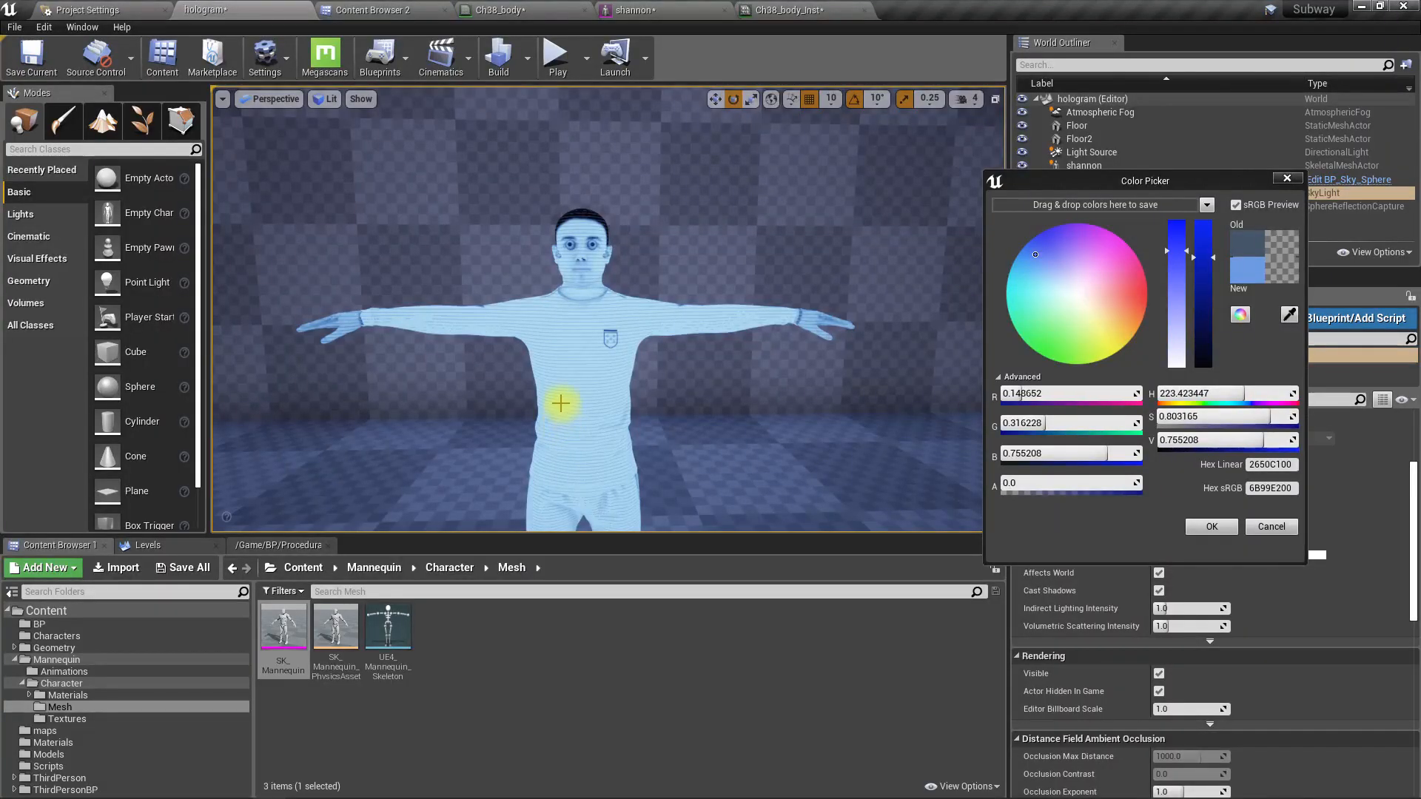
mouse_move(561, 404)
right_down()
mouse_move(614, 444)
mouse_move(578, 437)
mouse_move(562, 370)
mouse_move(577, 437)
mouse_move(570, 400)
right_up()
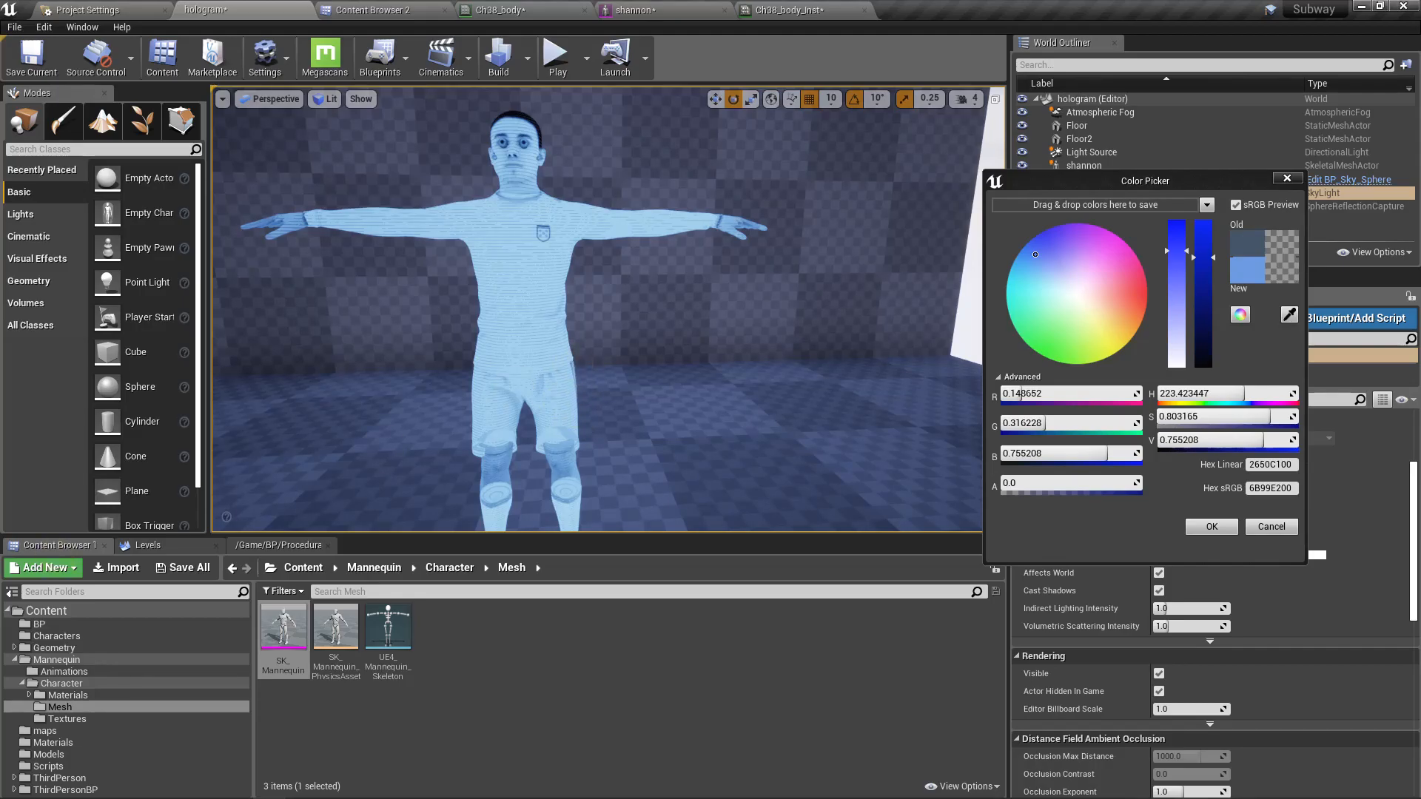
click(657, 540)
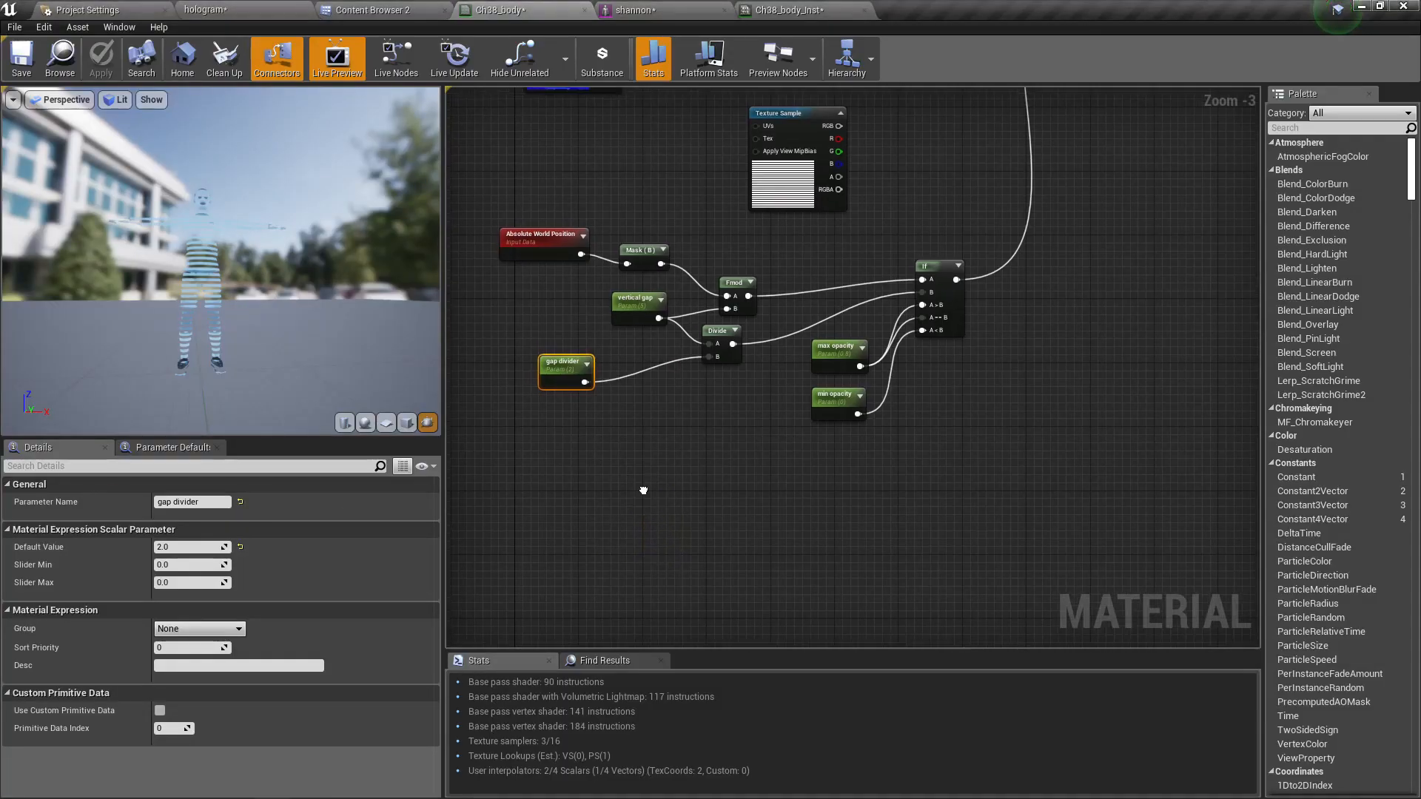
scroll(652, 518, up, 3)
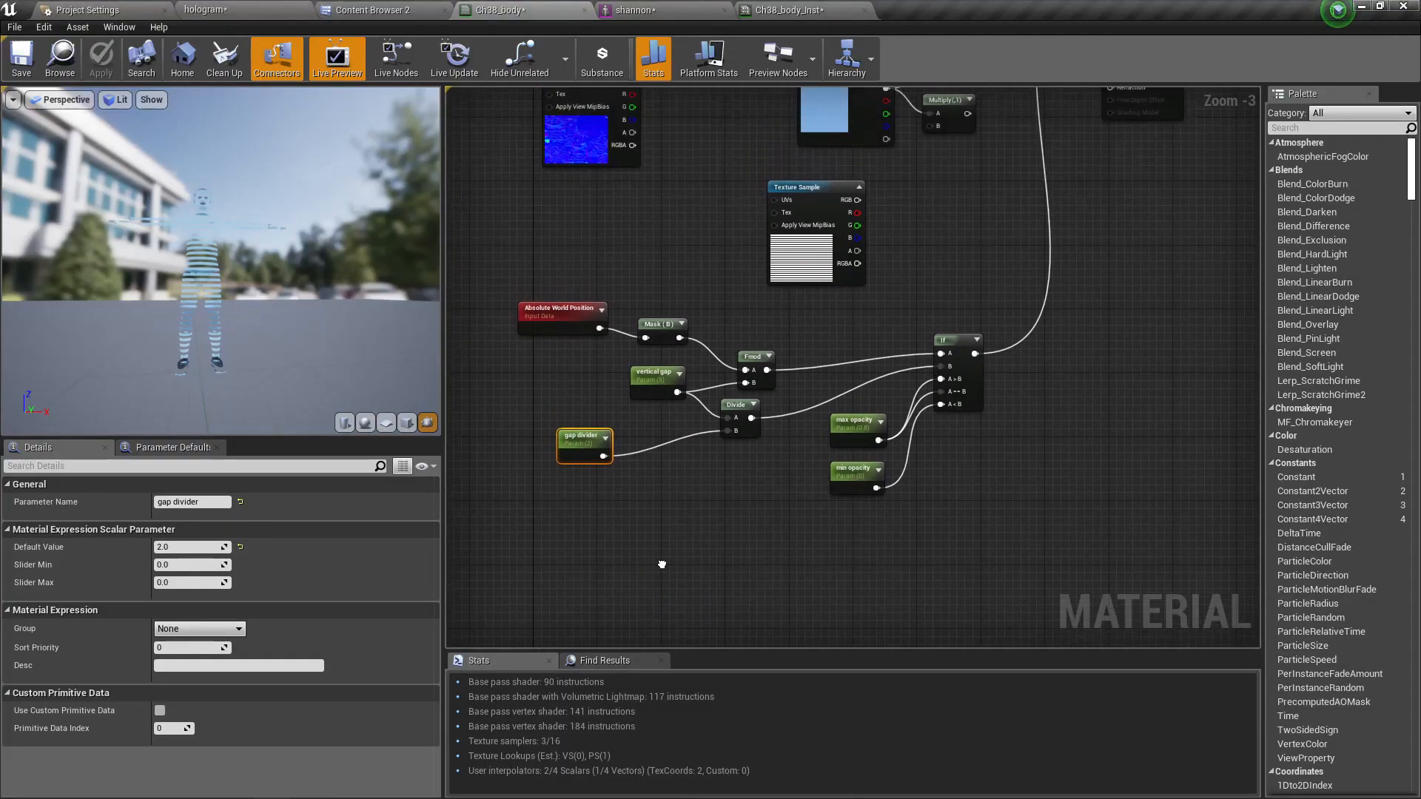
right_drag(622, 644, 704, 526)
scroll(759, 525, up, 1)
right_drag(971, 464, 907, 463)
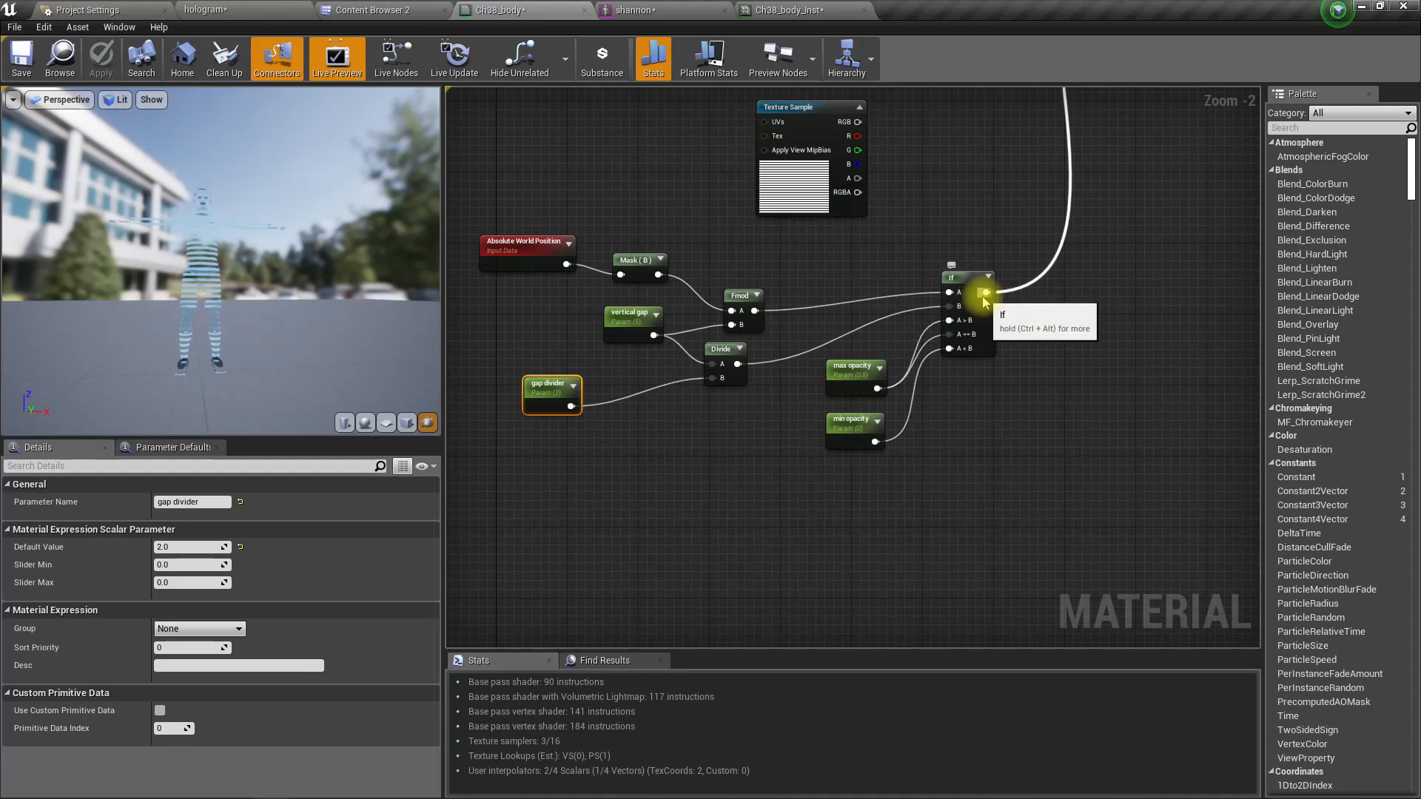
click(962, 284)
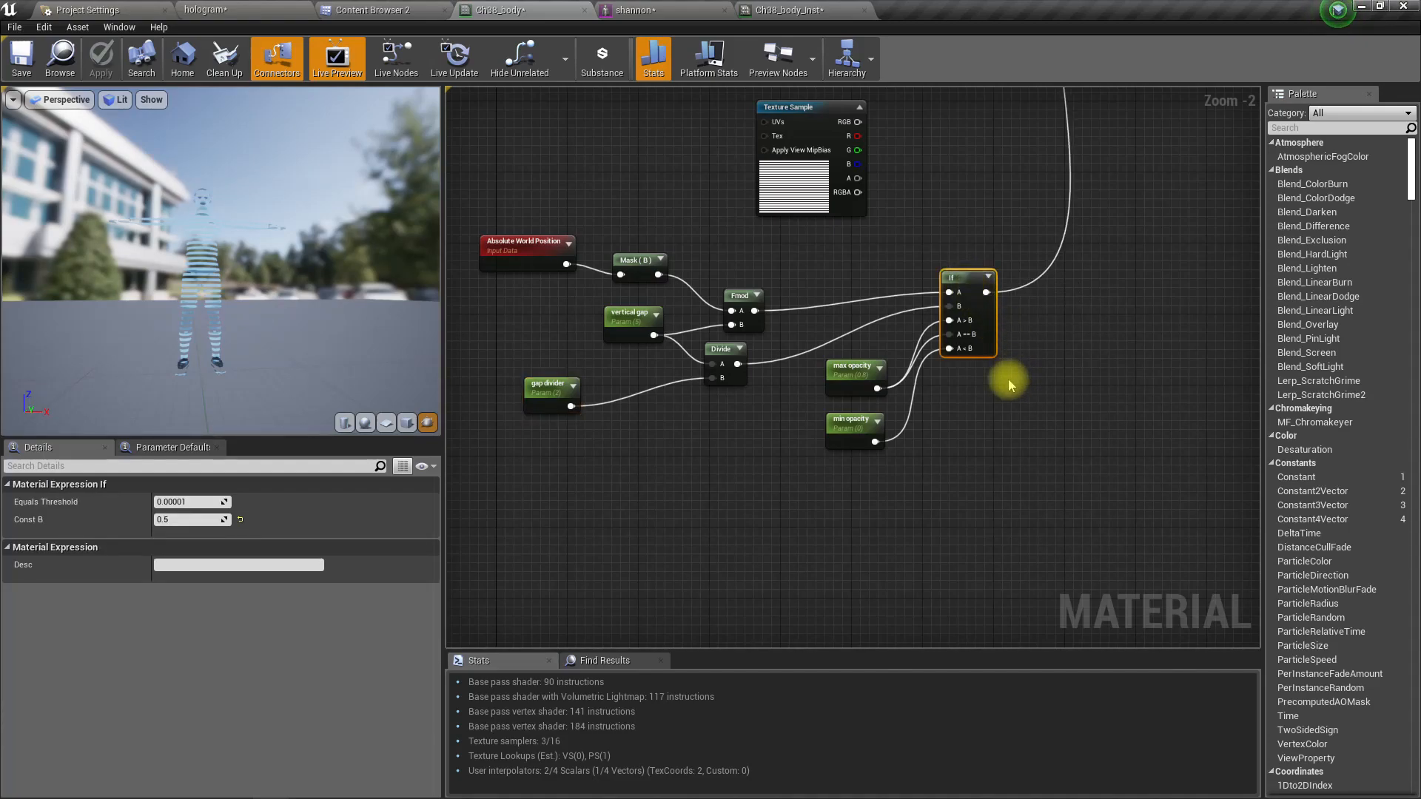
key(ctrl+w)
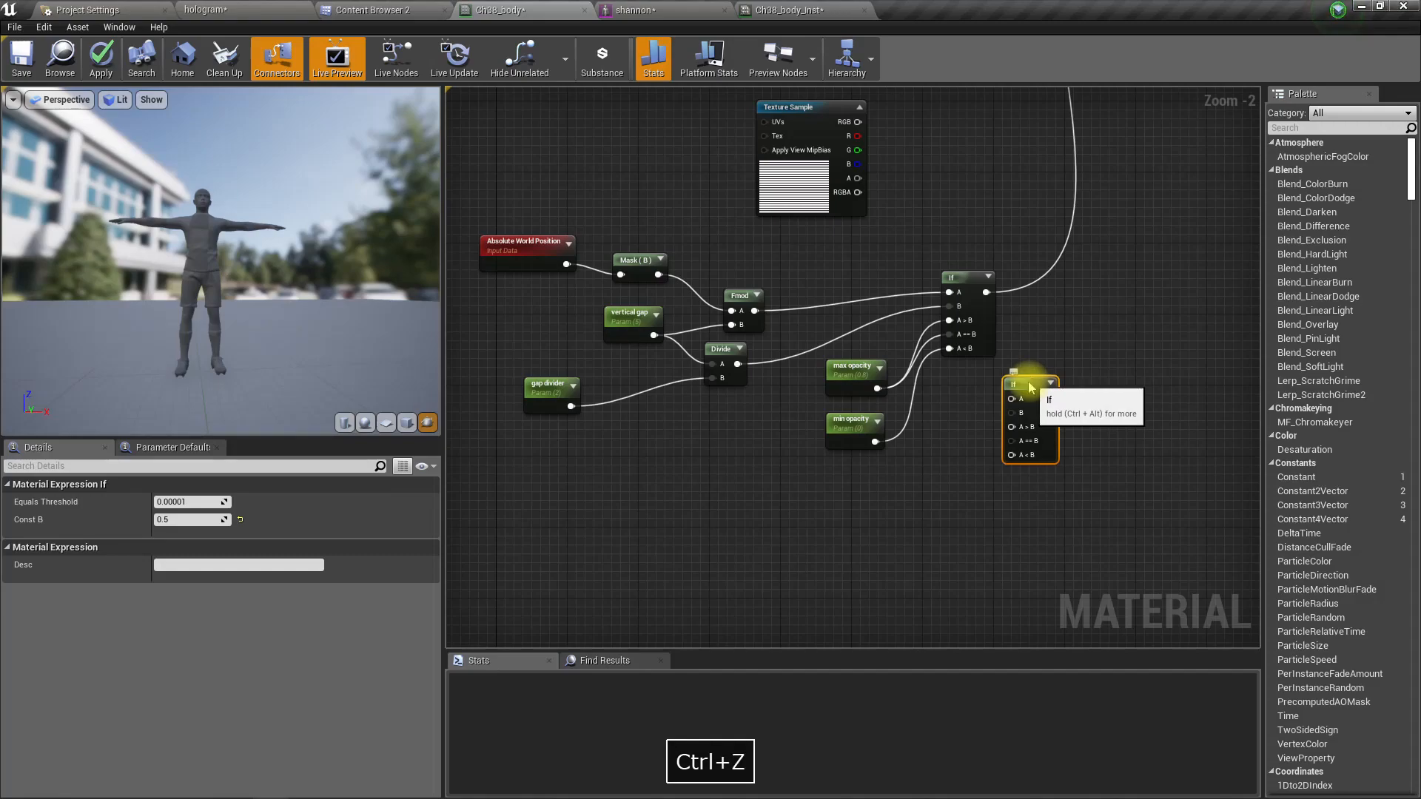
key(ctrl+z)
click(961, 286)
key(ctrl+w)
drag(1009, 311, 1022, 482)
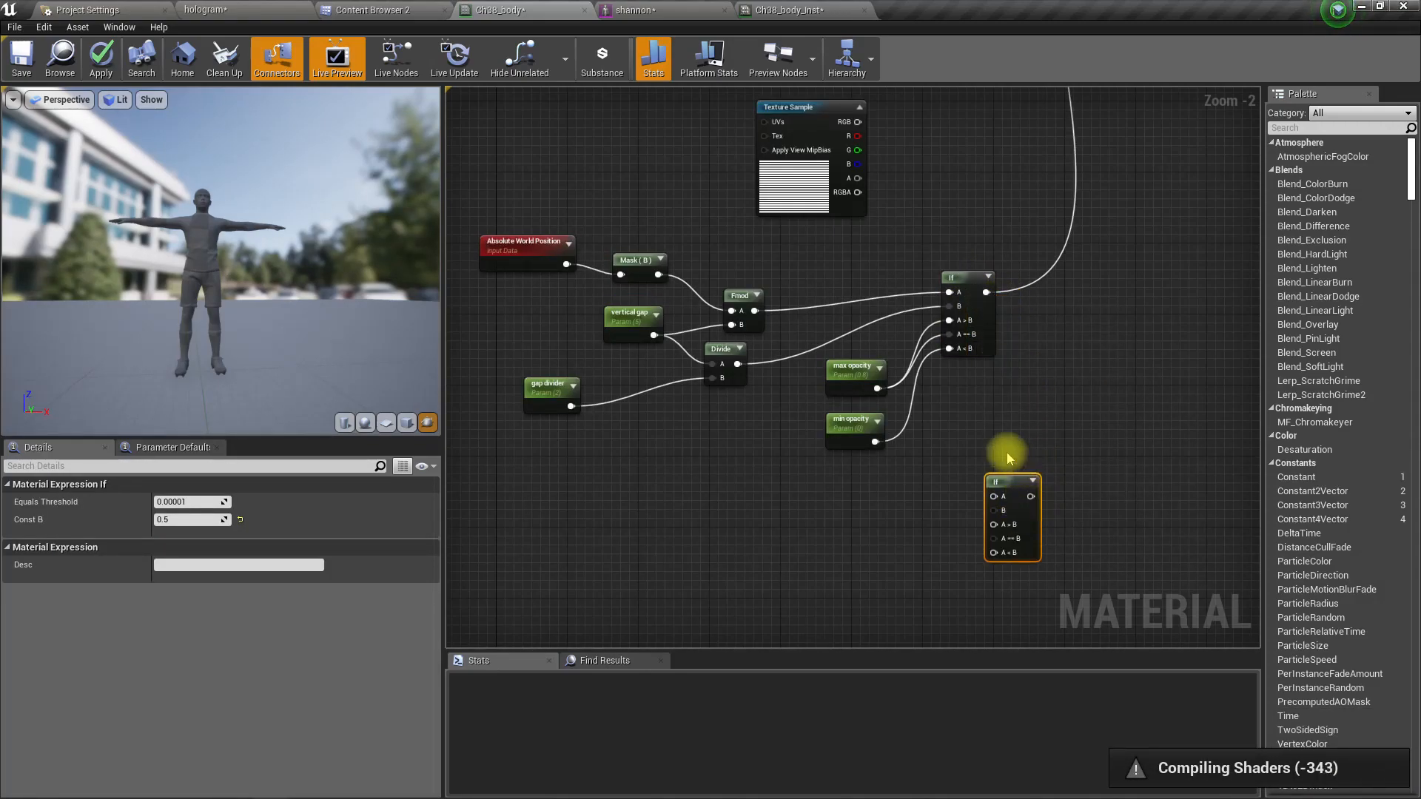
key(Delete)
right_drag(818, 469, 897, 450)
scroll(897, 449, down, 1)
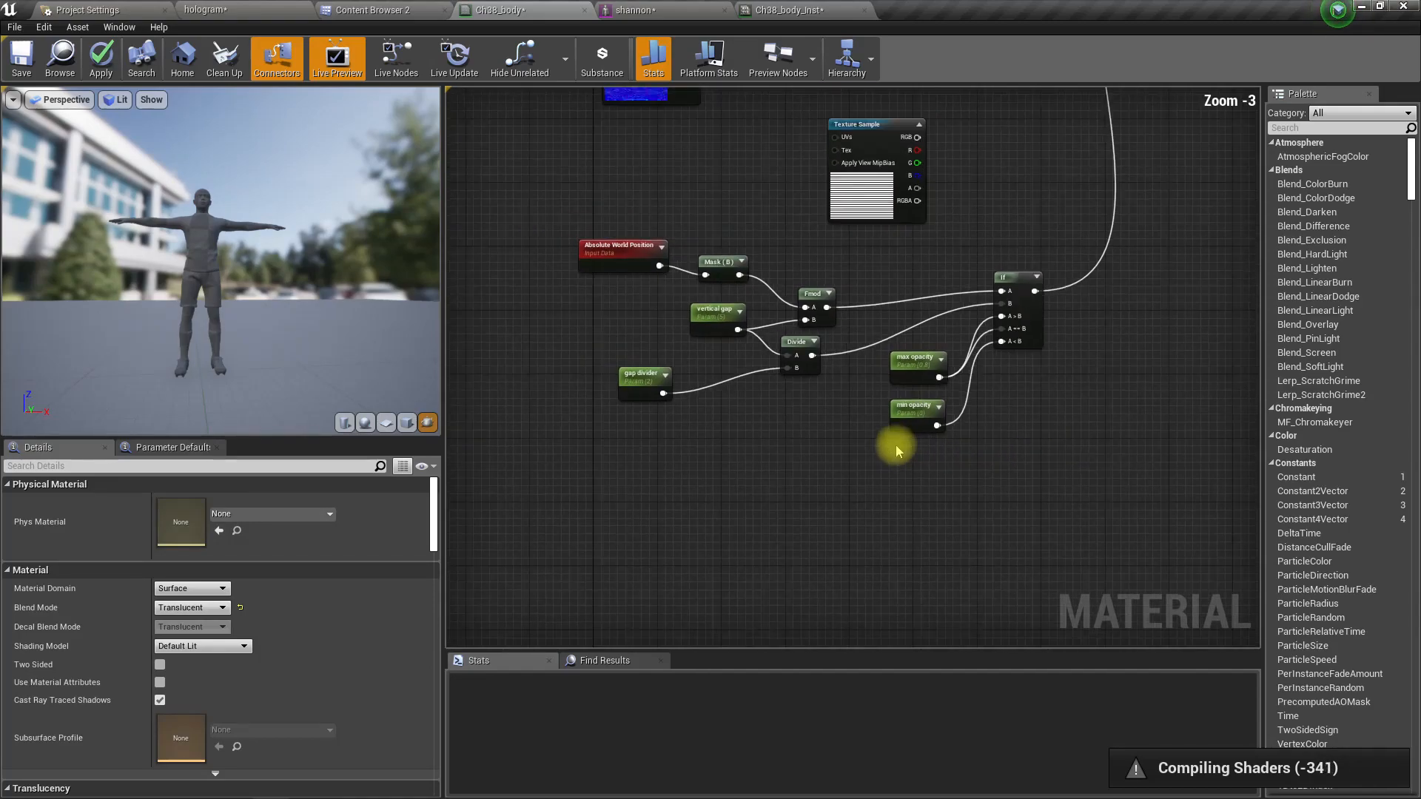
- Duplicate the stripe node network from Absolute World Position through If below the original and apply the material changes
drag(544, 242, 830, 522)
key(ctrl+w)
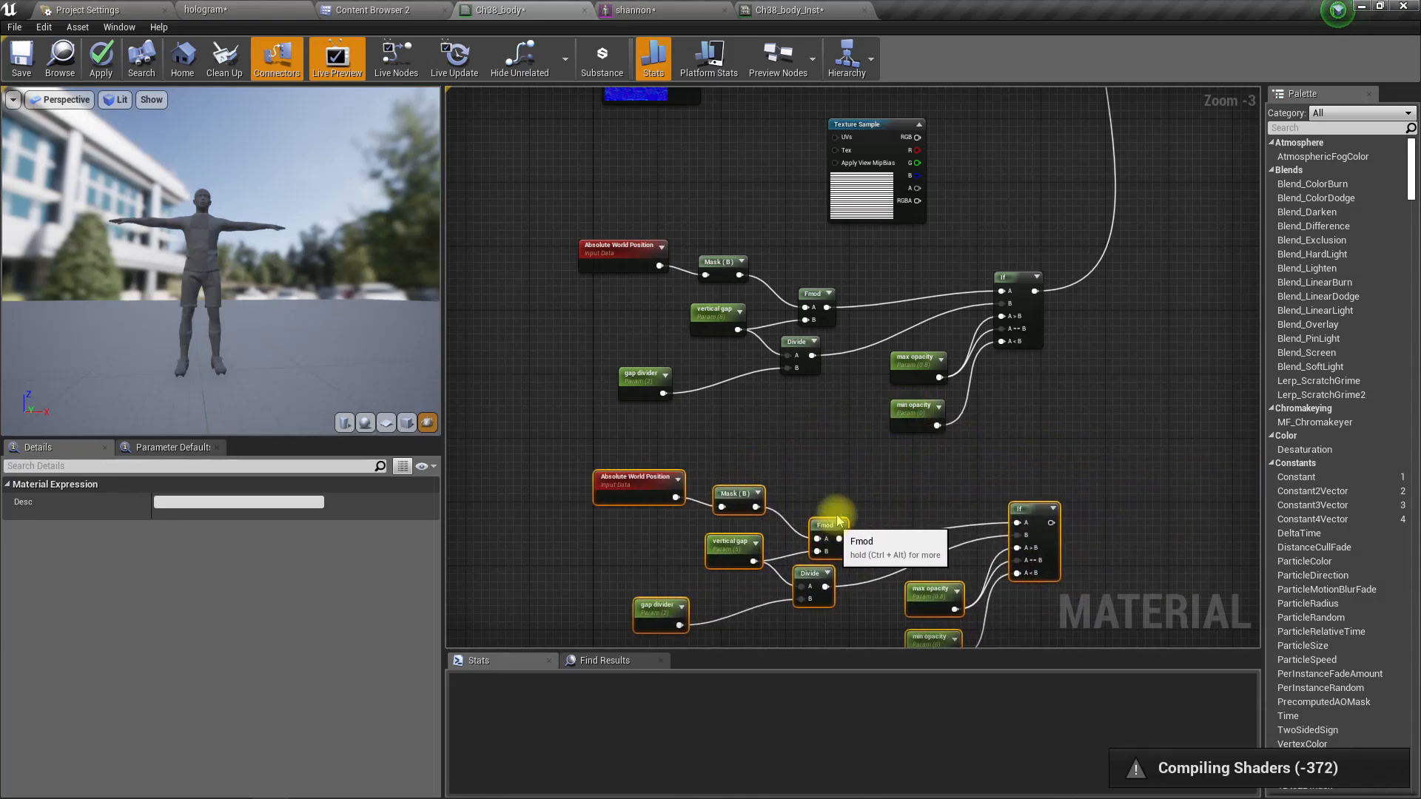
click(869, 475)
right_drag(898, 474, 871, 445)
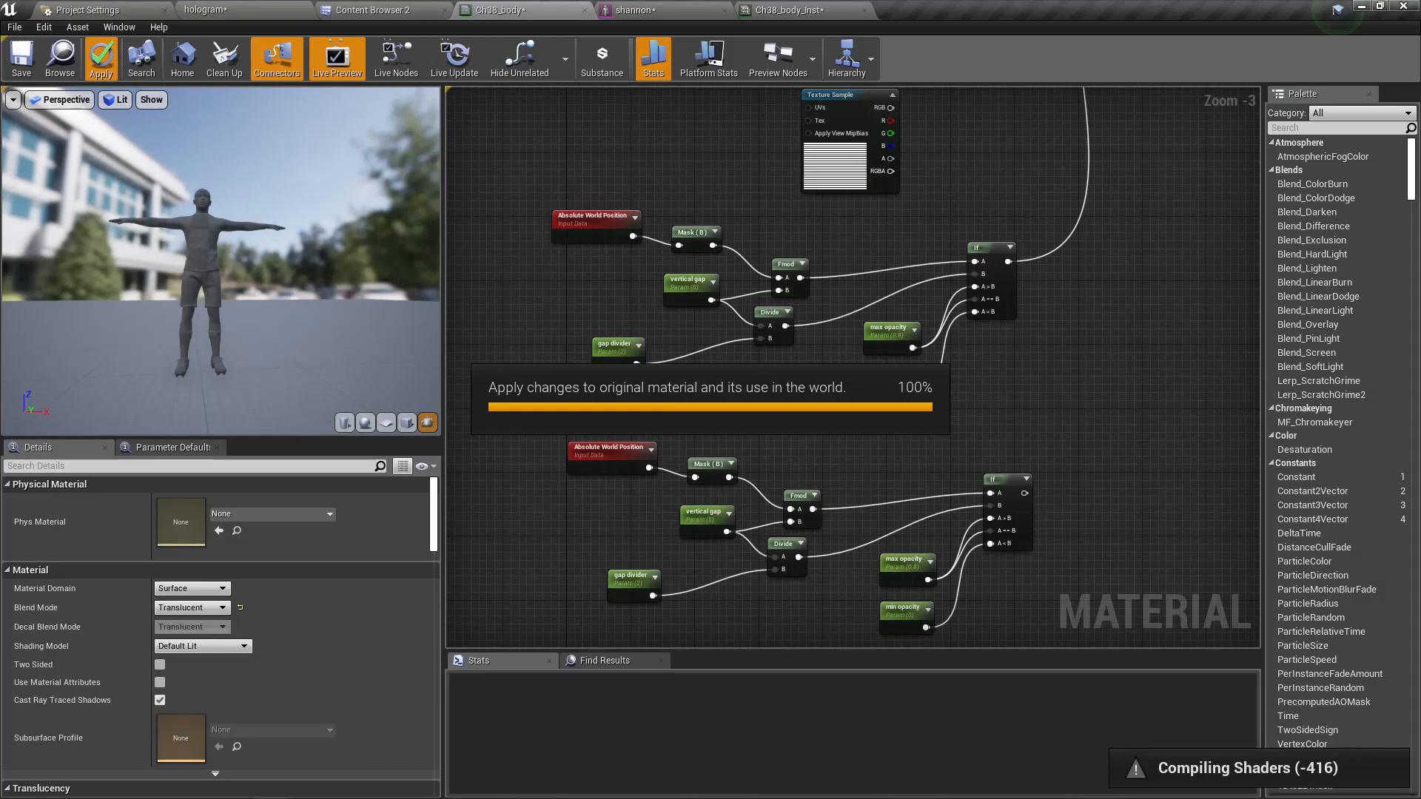
scroll(759, 286, up, 2)
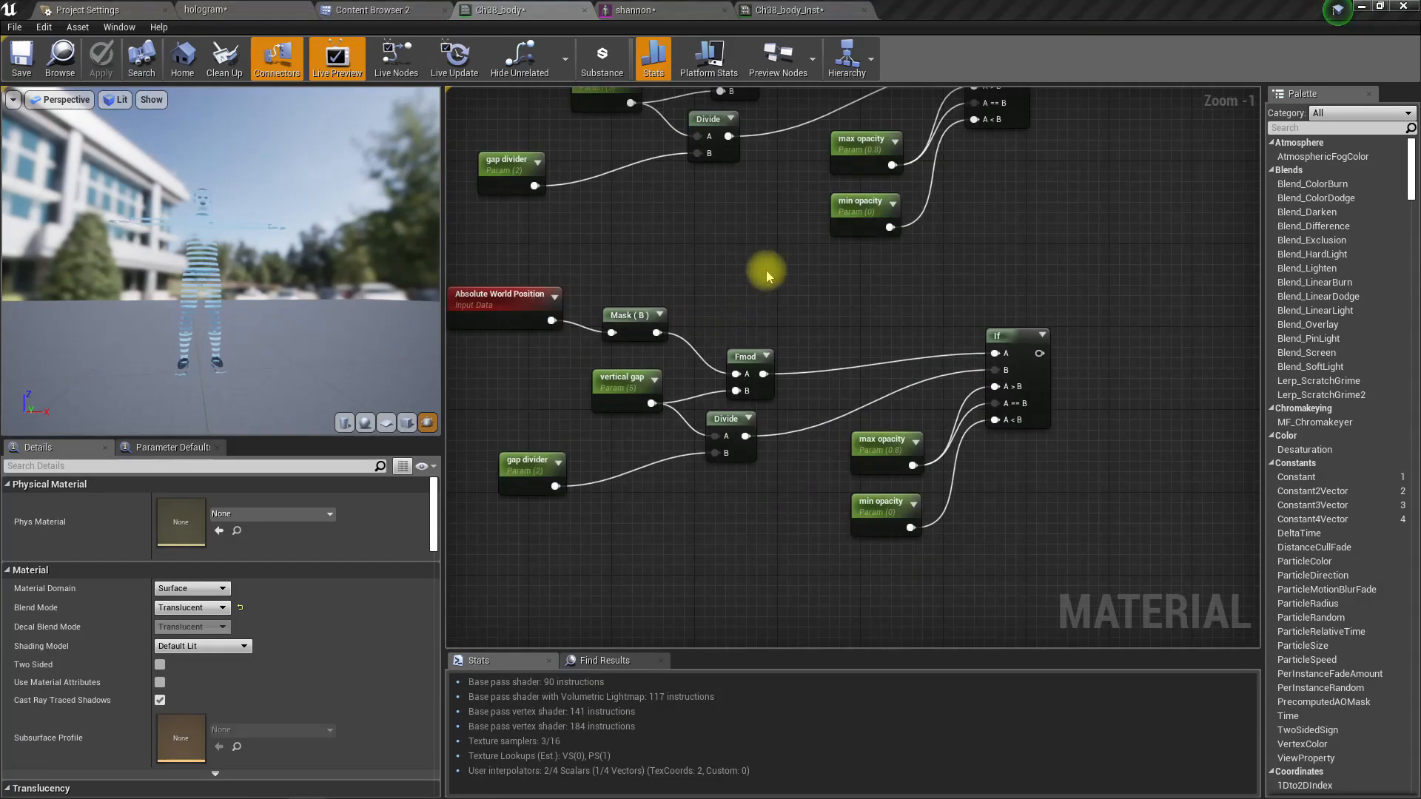
right_drag(759, 286, 691, 396)
scroll(755, 375, down, 2)
scroll(910, 428, up, 4)
drag(799, 374, 762, 411)
text(add)
key(Return)
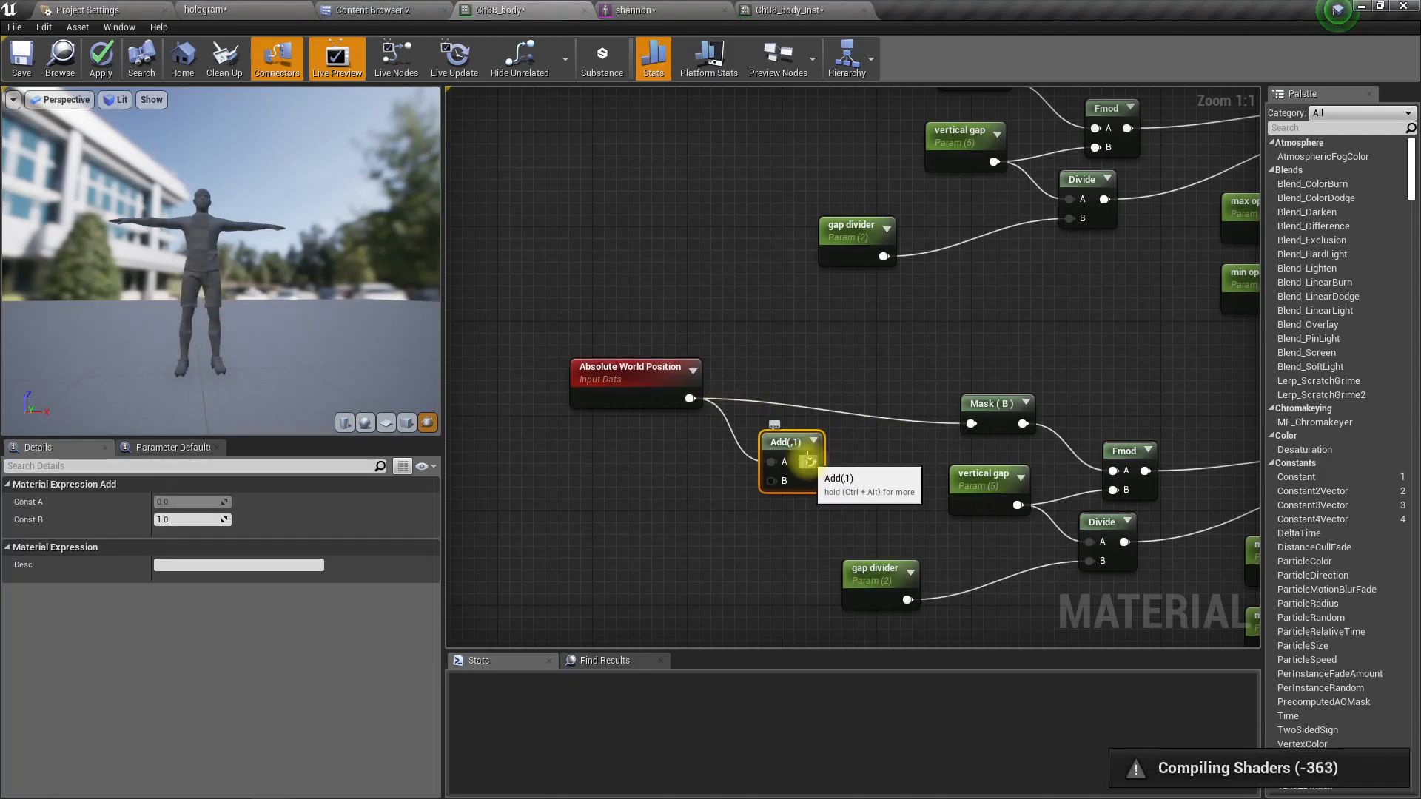
key(Delete)
- In the duplicated network, move the Mask (B) node beside Absolute World Position and insert an Add node between it and Fmod
drag(984, 405, 868, 402)
text(+)
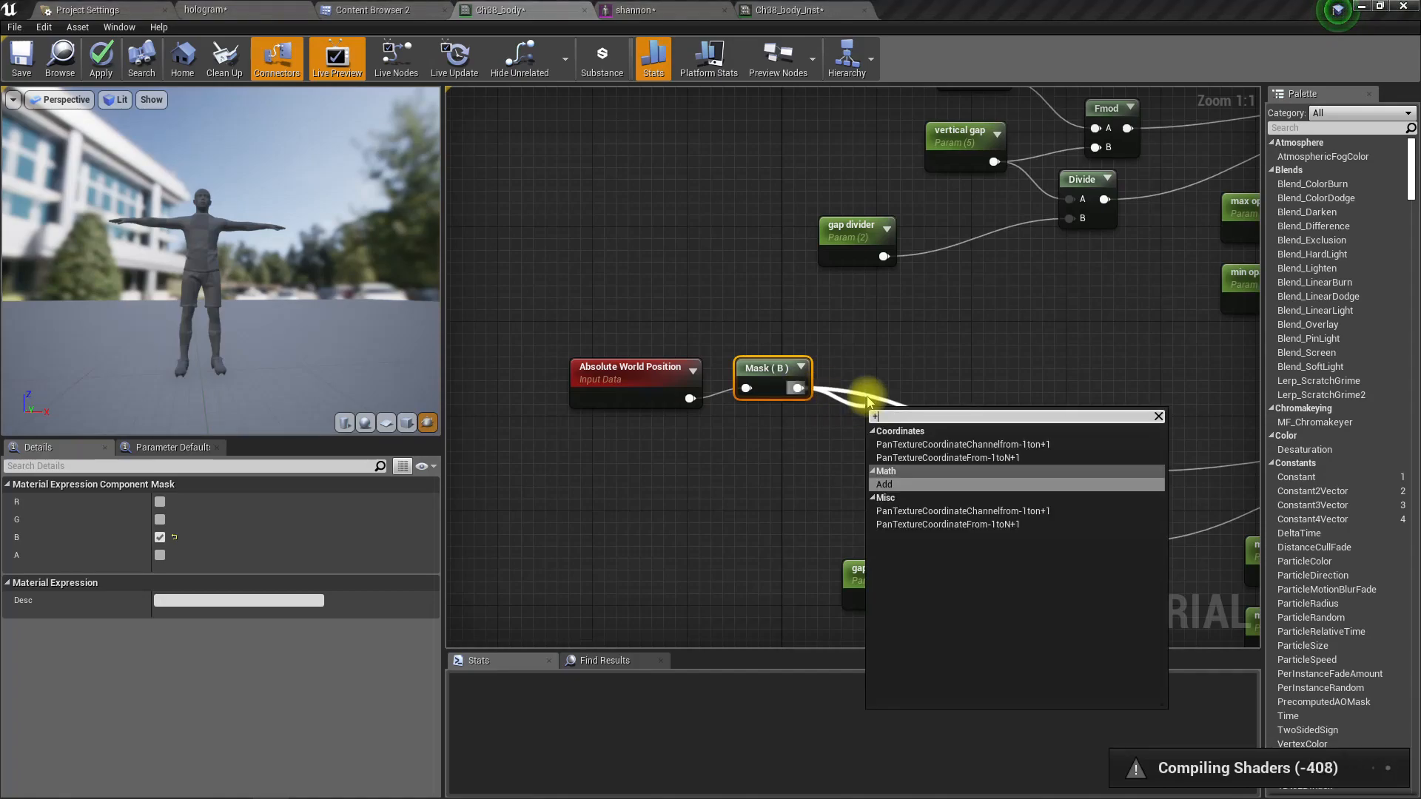
key(Return)
drag(918, 443, 1114, 471)
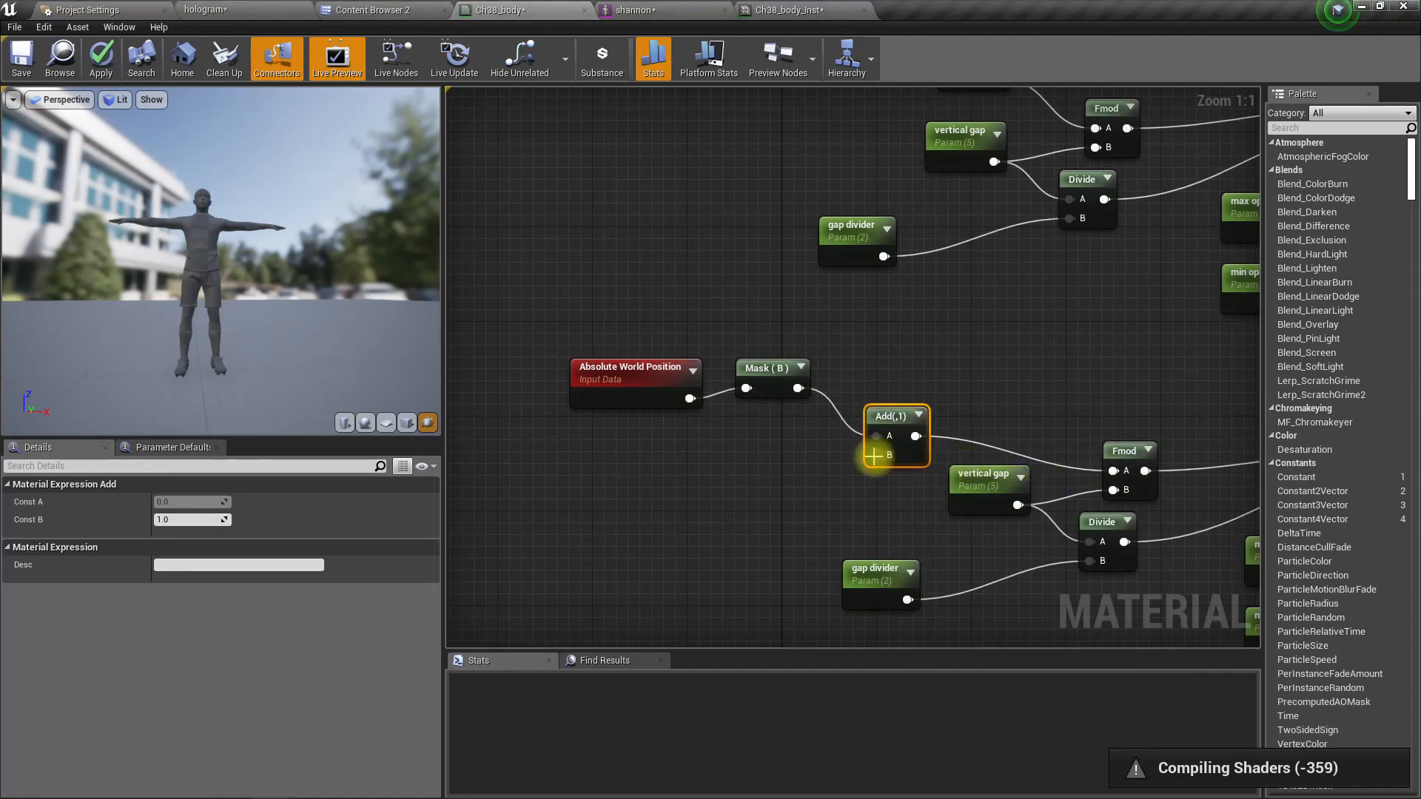
- Create a Time node feeding input B of the Add node and place it under the Mask node
drag(874, 455, 749, 466)
text(ti)
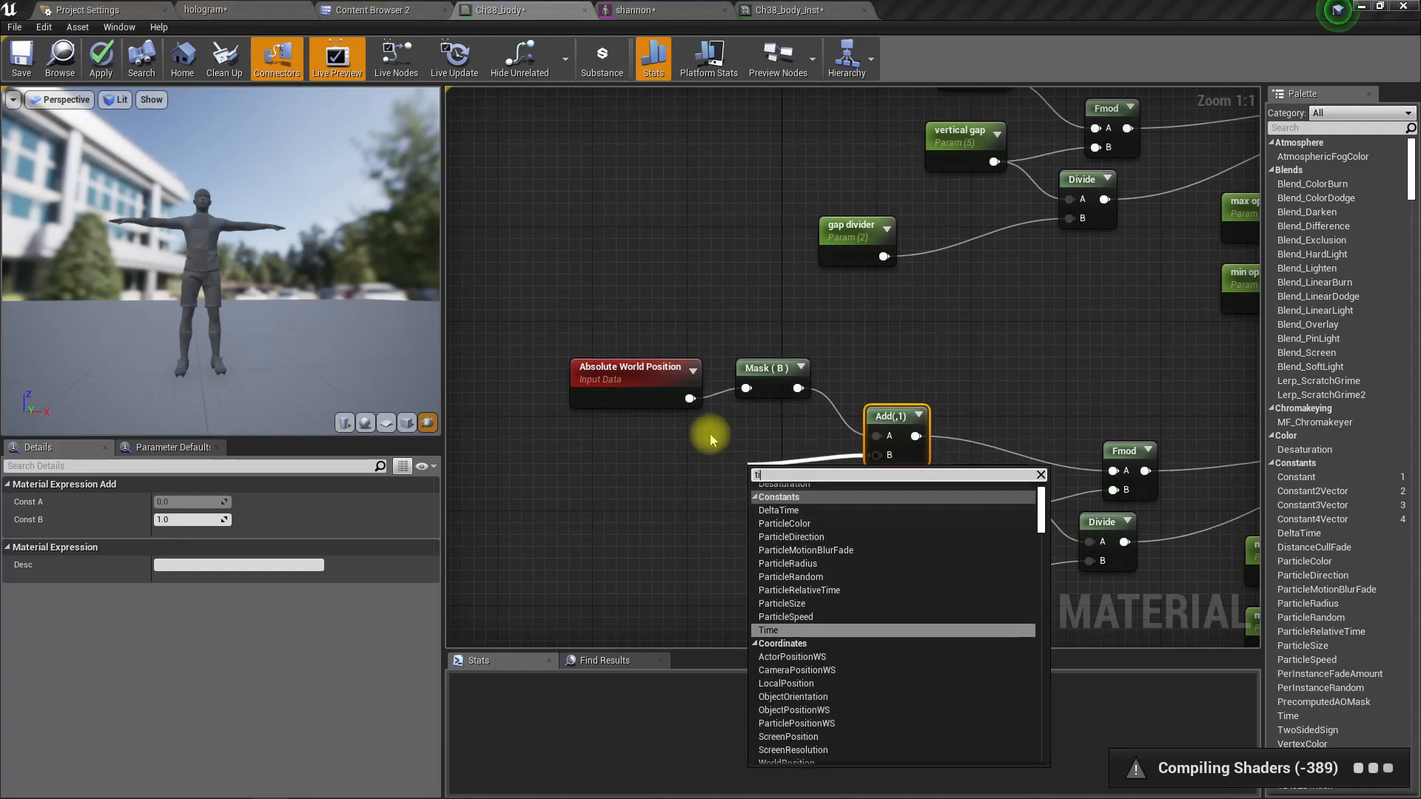
text(me)
key(Return)
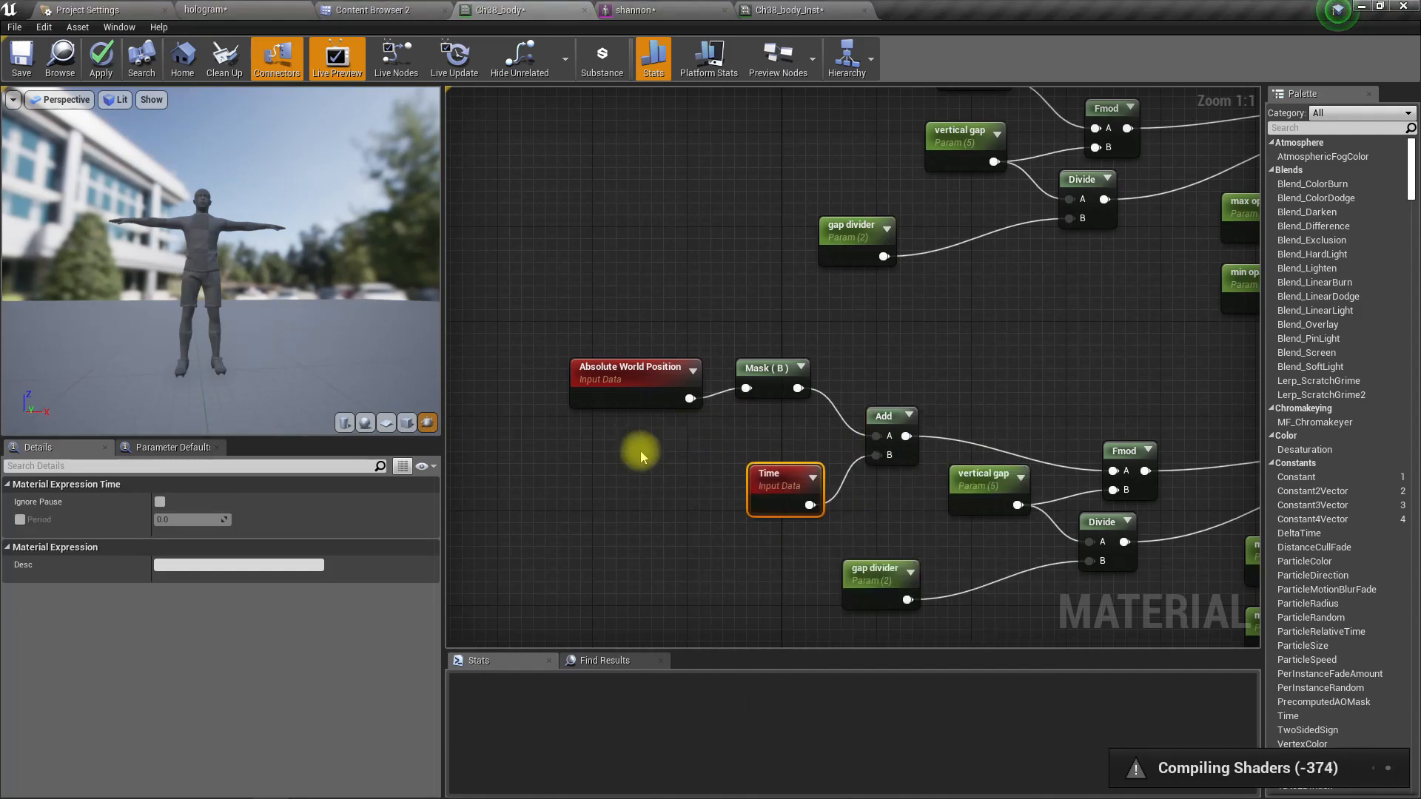
drag(782, 489, 722, 488)
right_drag(1029, 393, 666, 371)
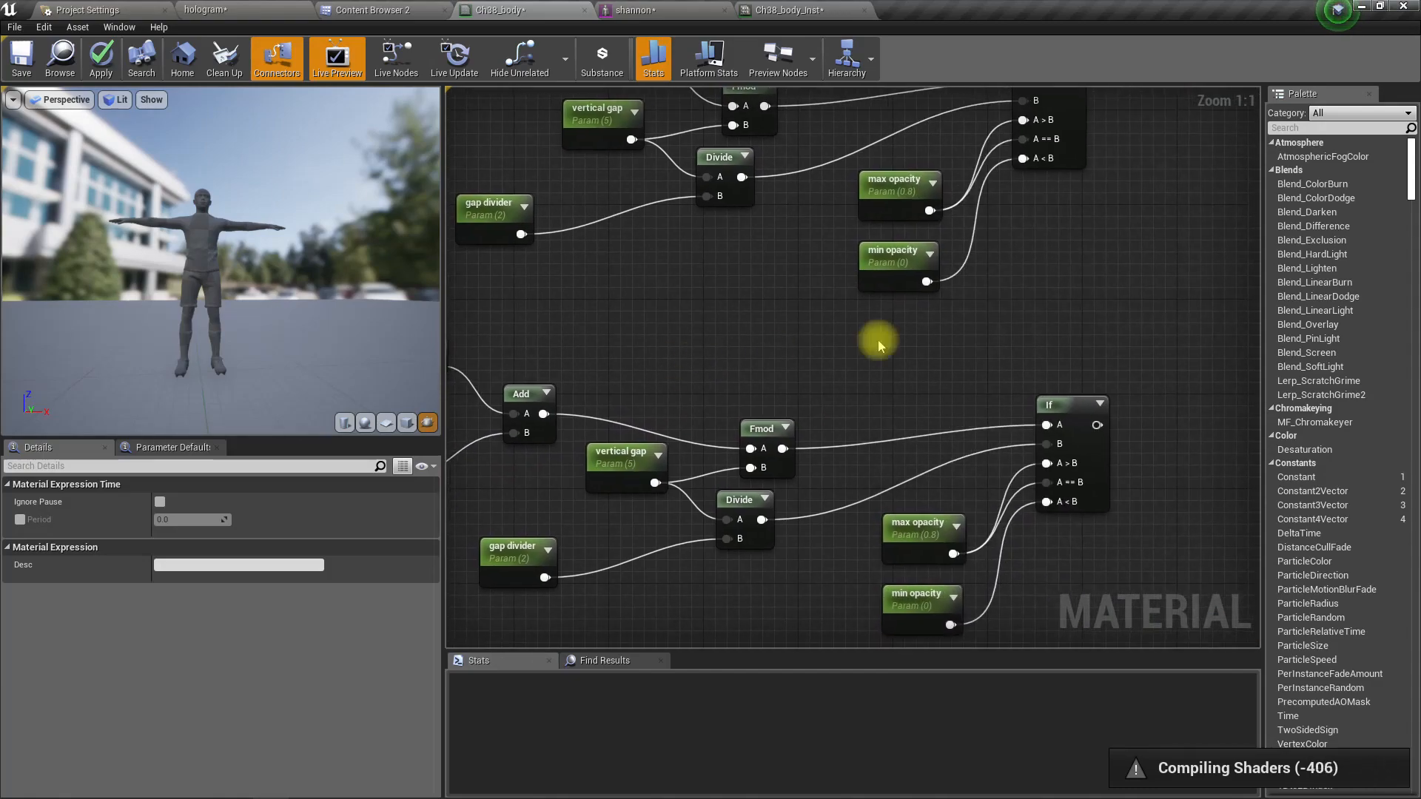
scroll(920, 486, down, 4)
scroll(895, 324, up, 3)
right_drag(994, 280, 942, 421)
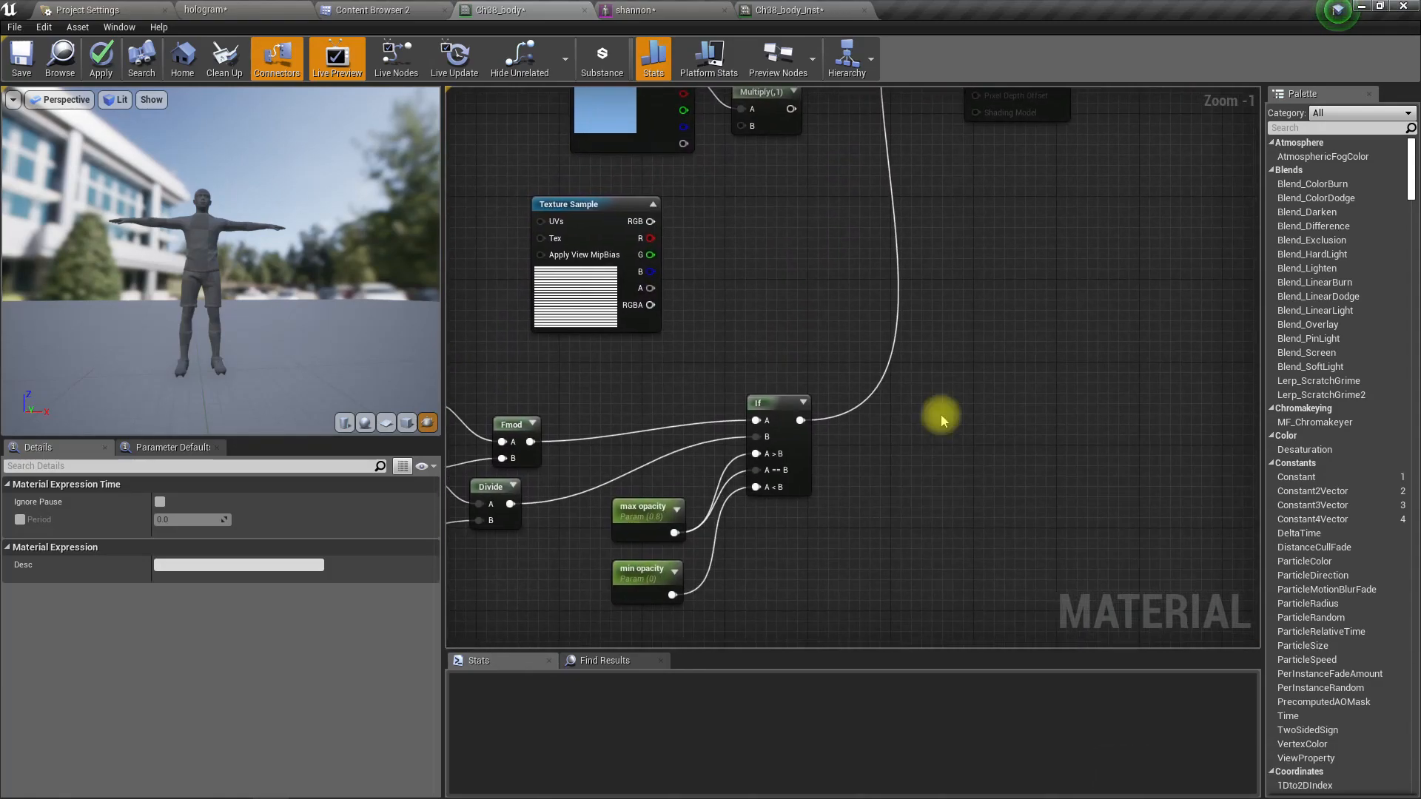
scroll(941, 422, down, 2)
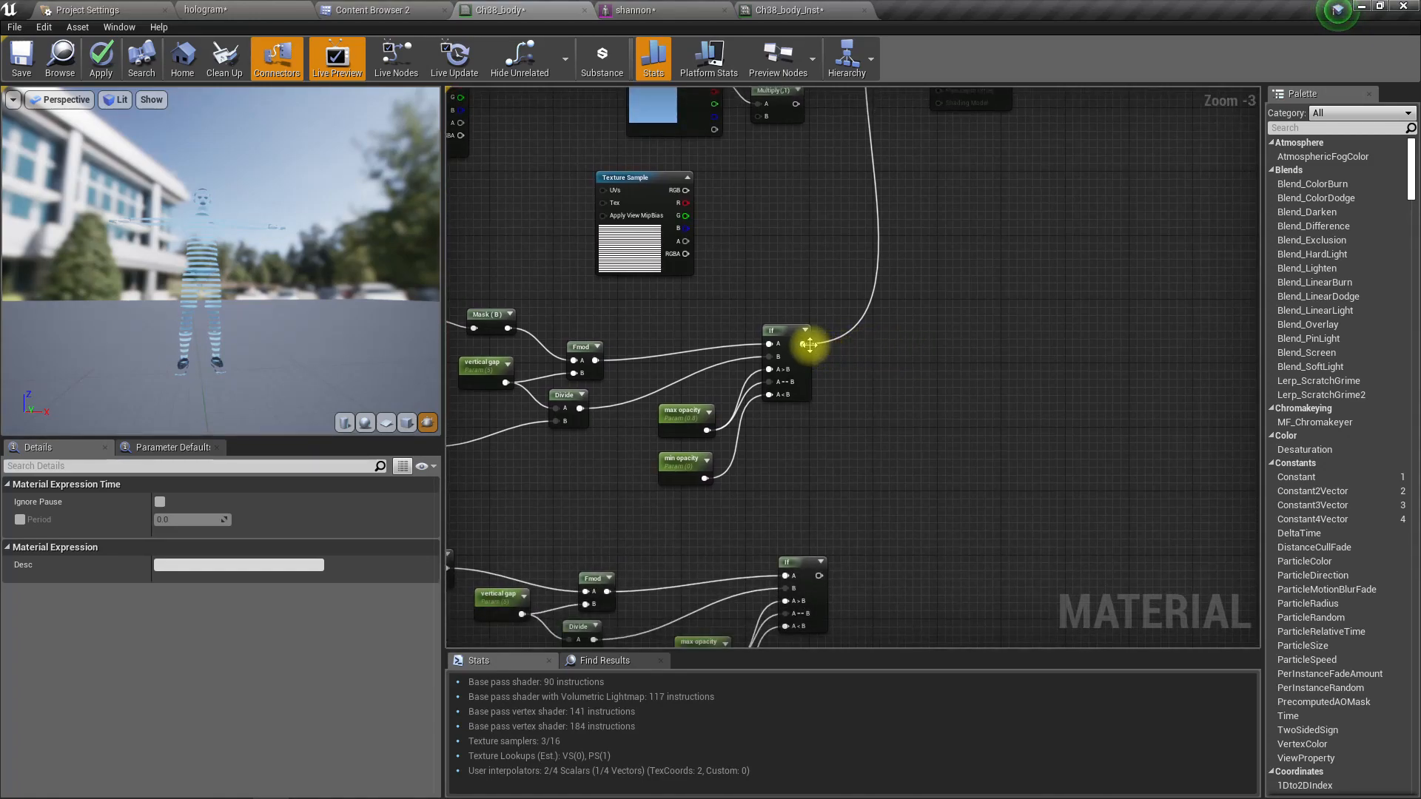
drag(807, 344, 846, 381)
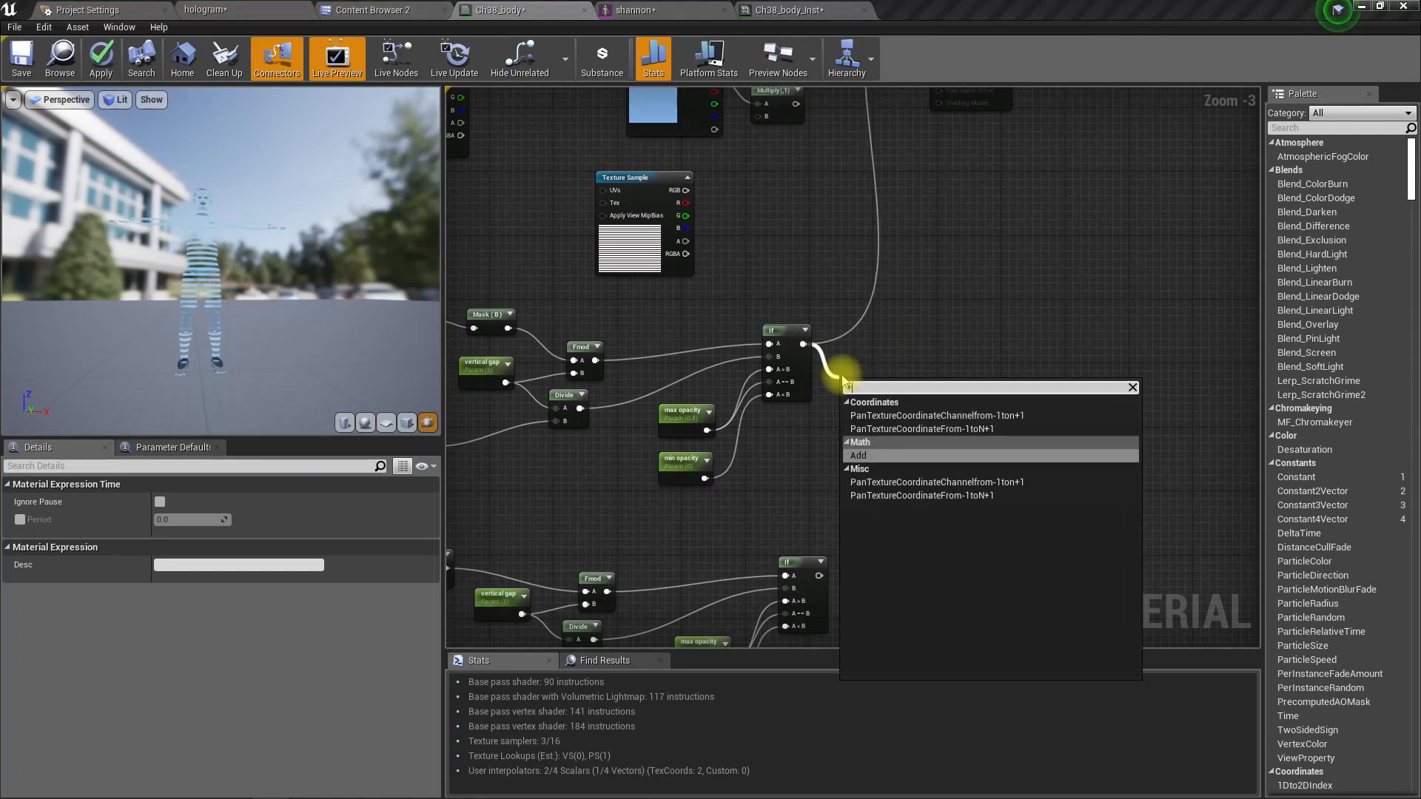
key(Return)
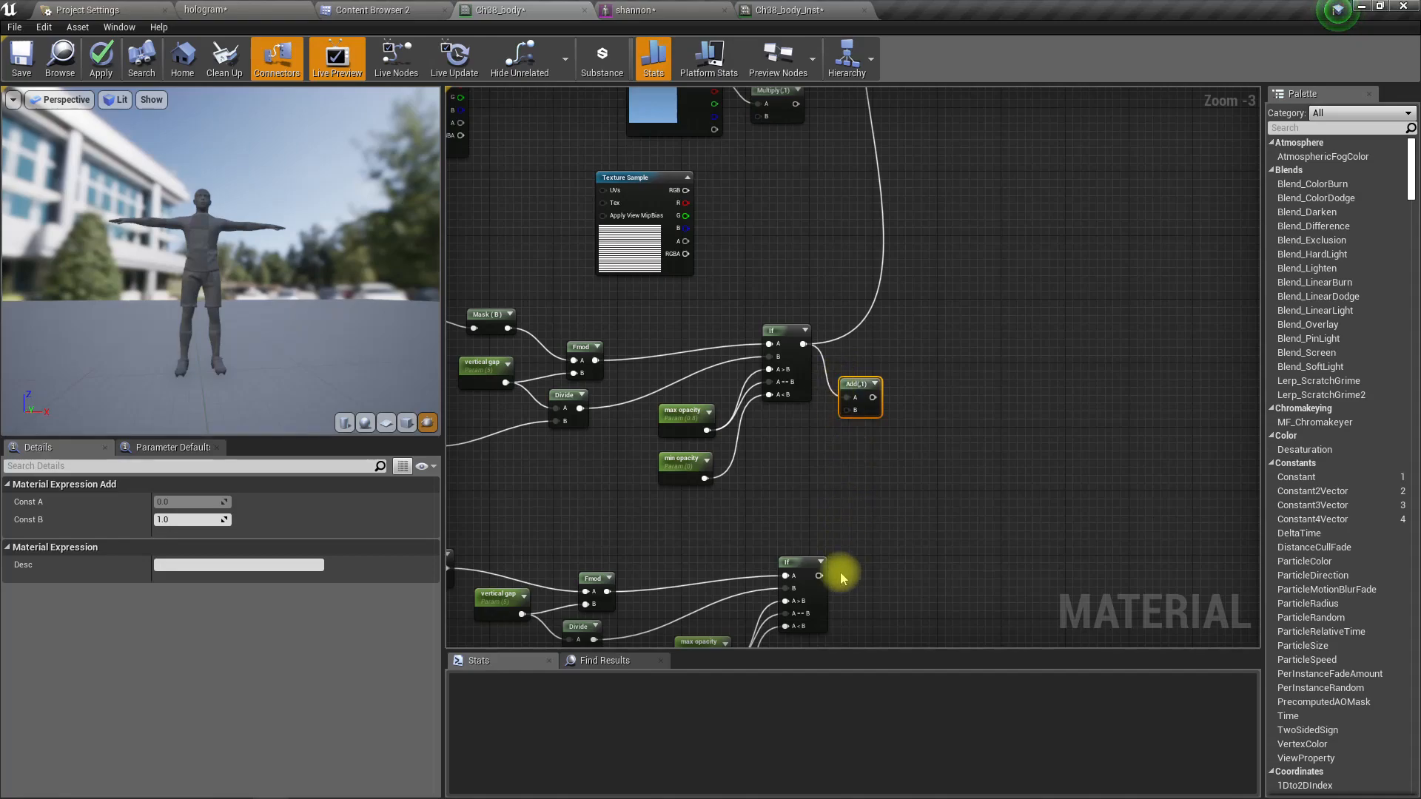
key(Delete)
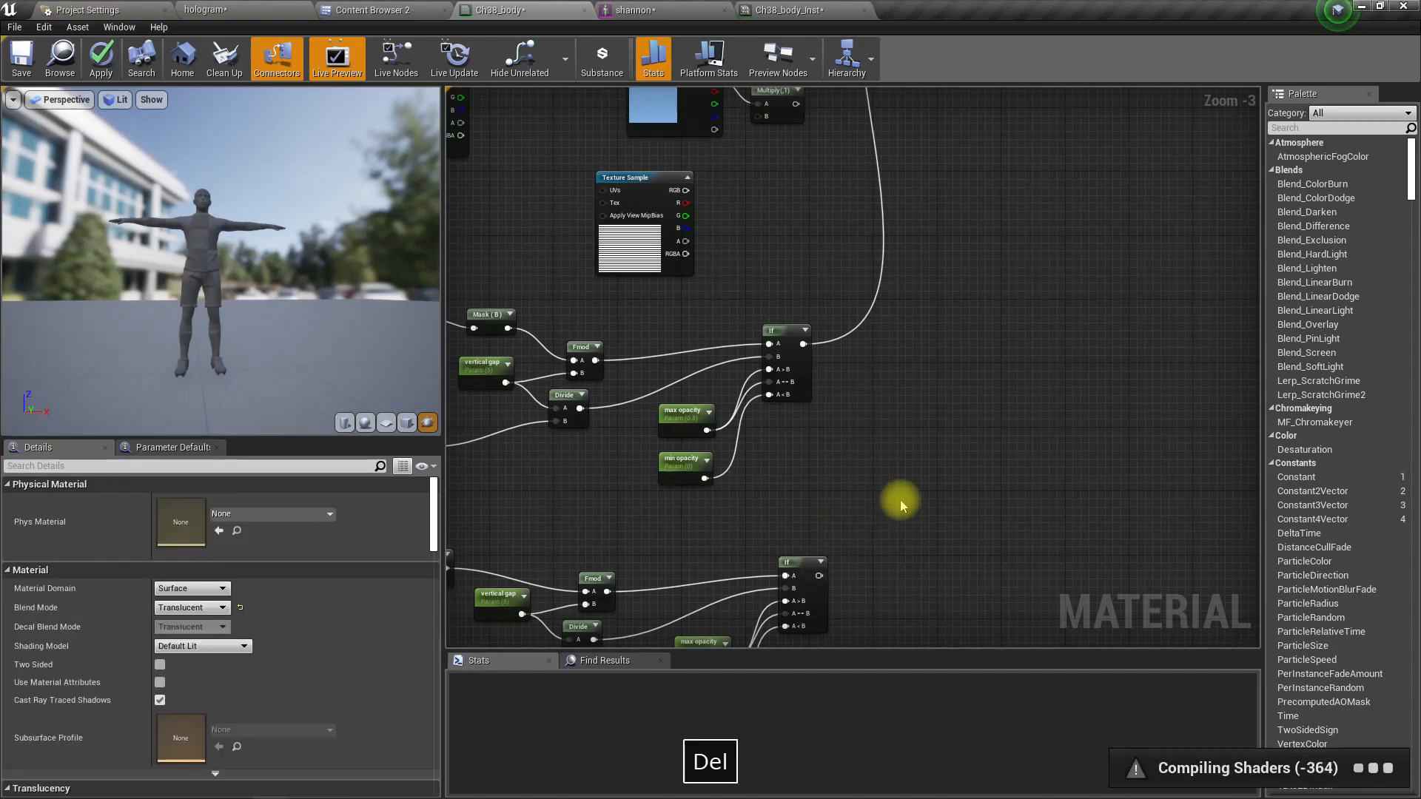
- Combine both If outputs with a Multiply node and connect its result to the material's Opacity
drag(802, 345, 887, 405)
text(multiply)
key(Return)
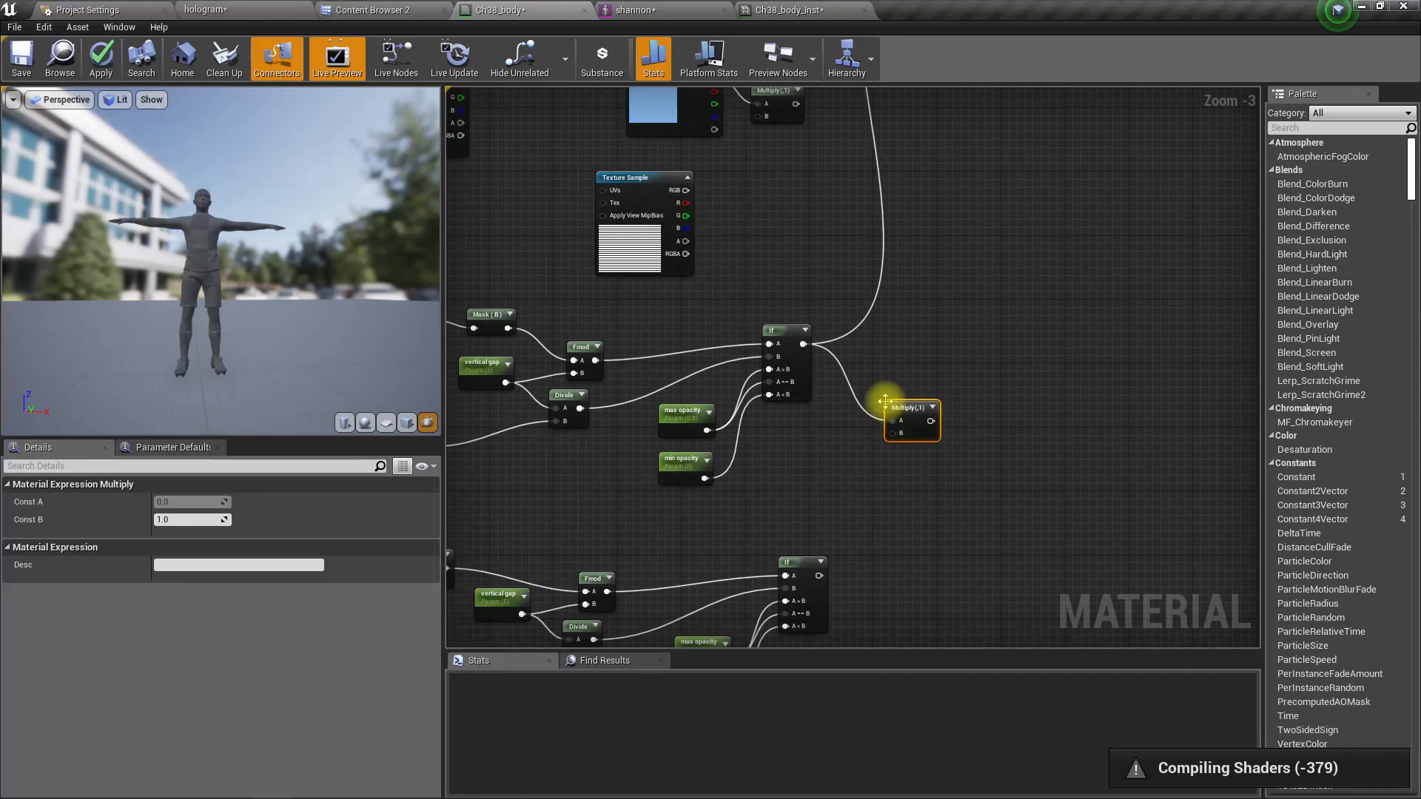
drag(820, 575, 893, 433)
right_drag(929, 429, 888, 482)
drag(860, 487, 804, 300)
scroll(805, 593, down, 2)
right_drag(926, 429, 908, 279)
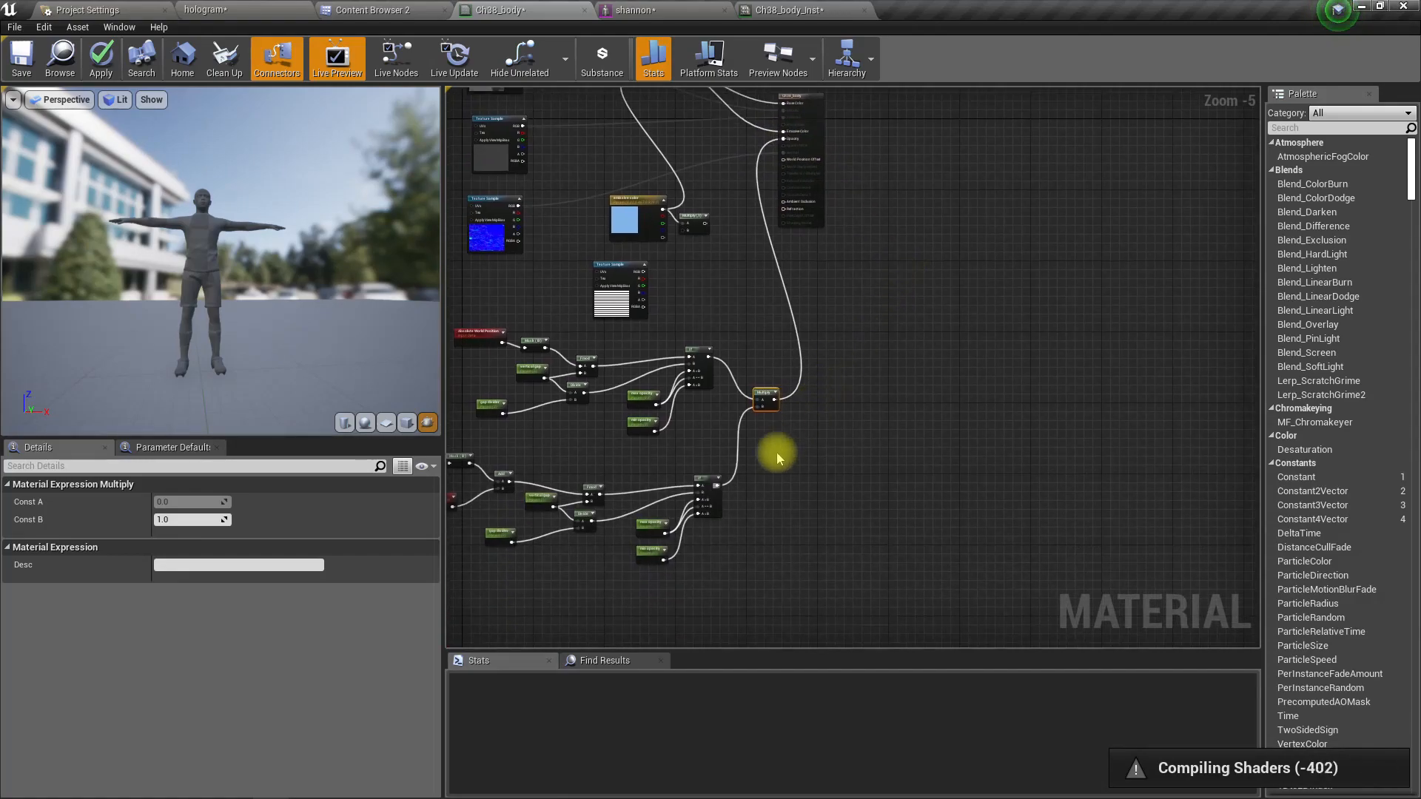
- Select the duplicated network's vertical gap parameter and examine the multiplied stripes on the preview character from another angle
scroll(776, 451, up, 4)
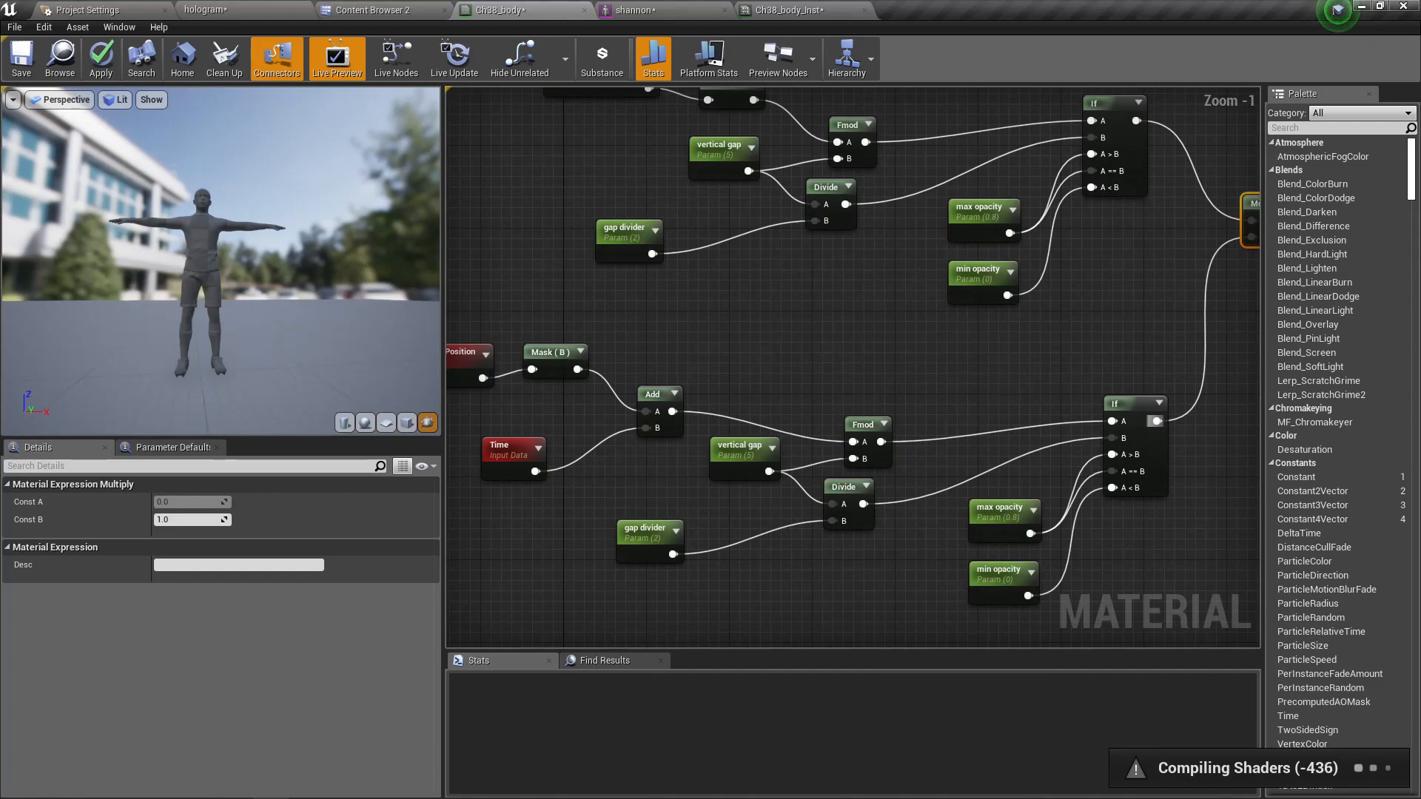
right_drag(1006, 398, 968, 405)
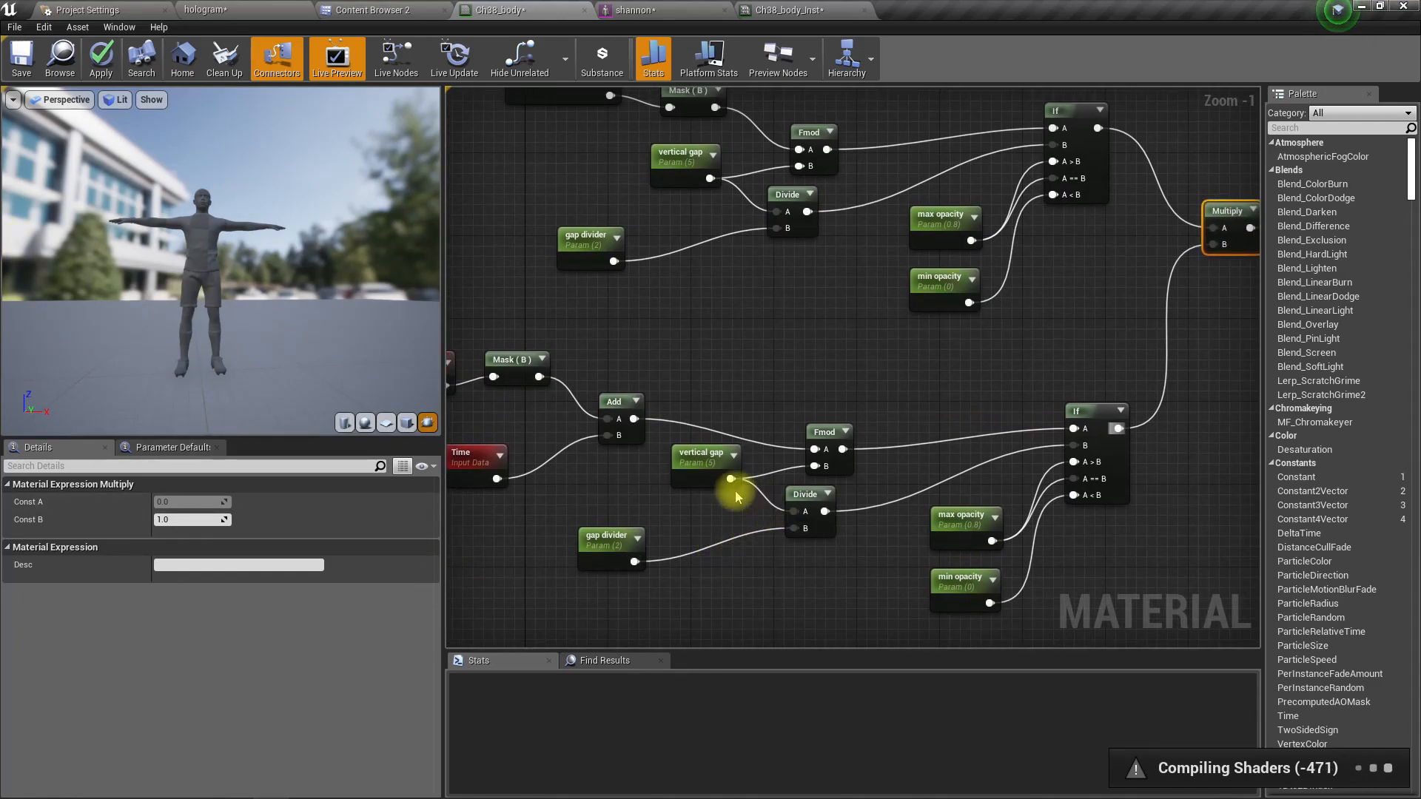
click(700, 468)
click(214, 502)
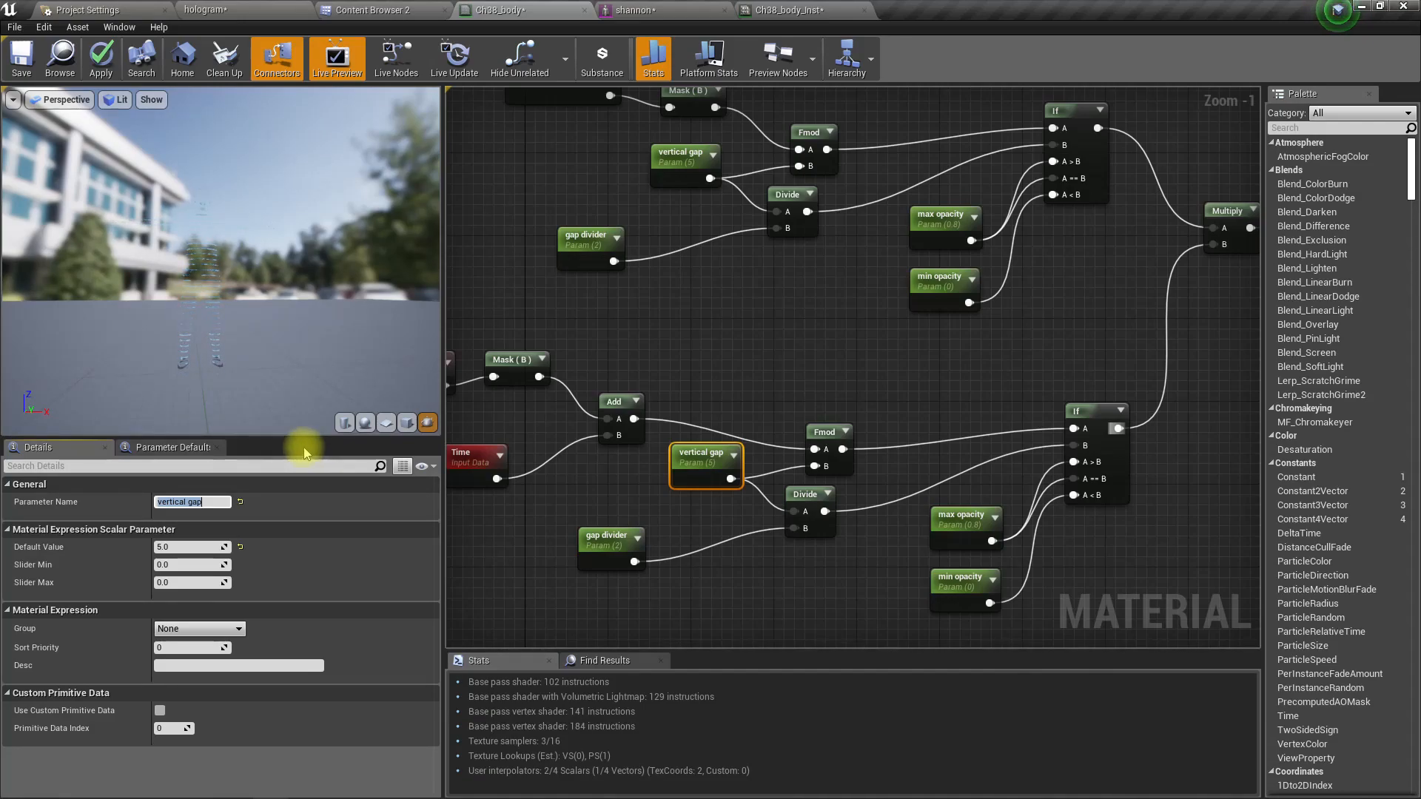
drag(228, 296, 271, 303)
drag(97, 296, 176, 241)
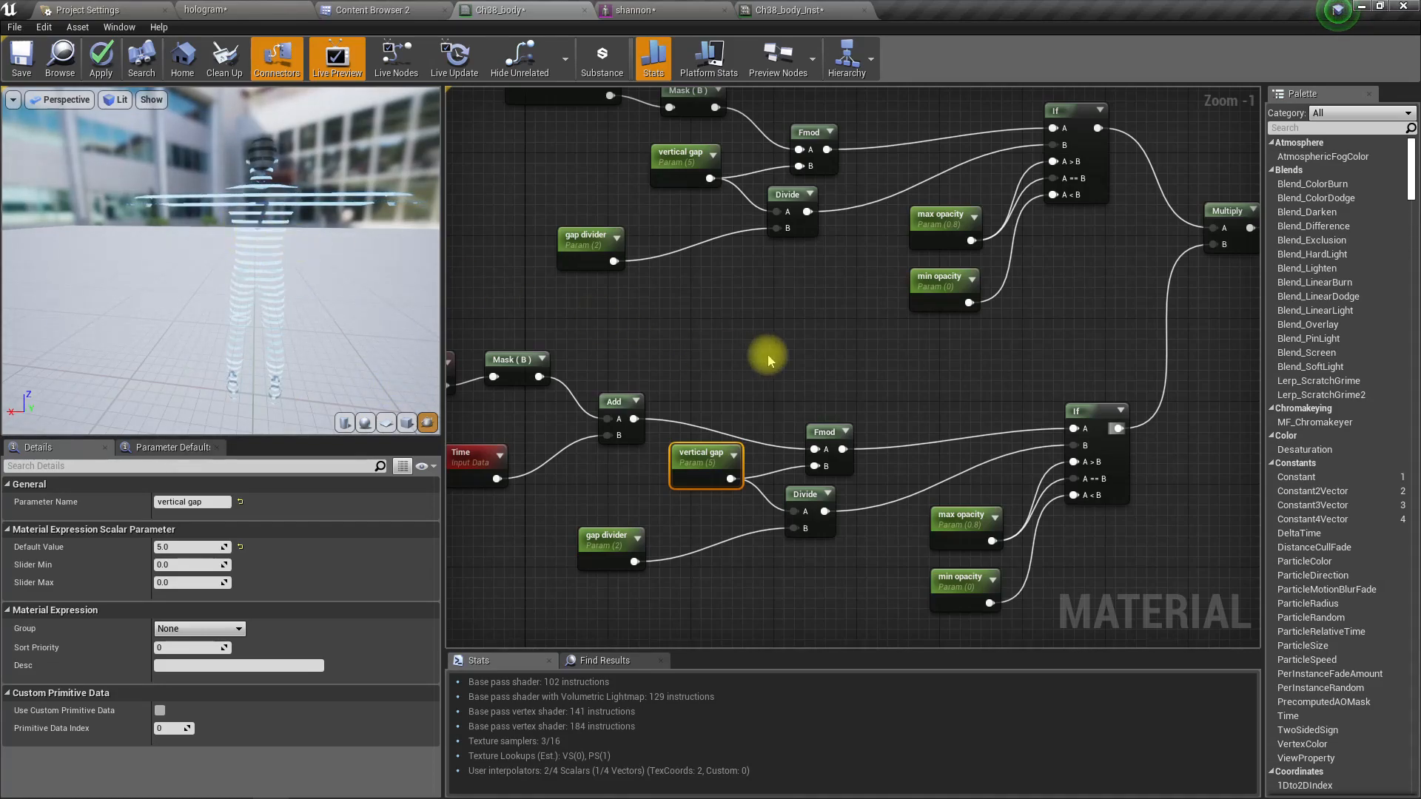
- Create an Add node beside the Multiply node and feed both stripe networks' If outputs into its A and B inputs
right_drag(818, 355, 744, 379)
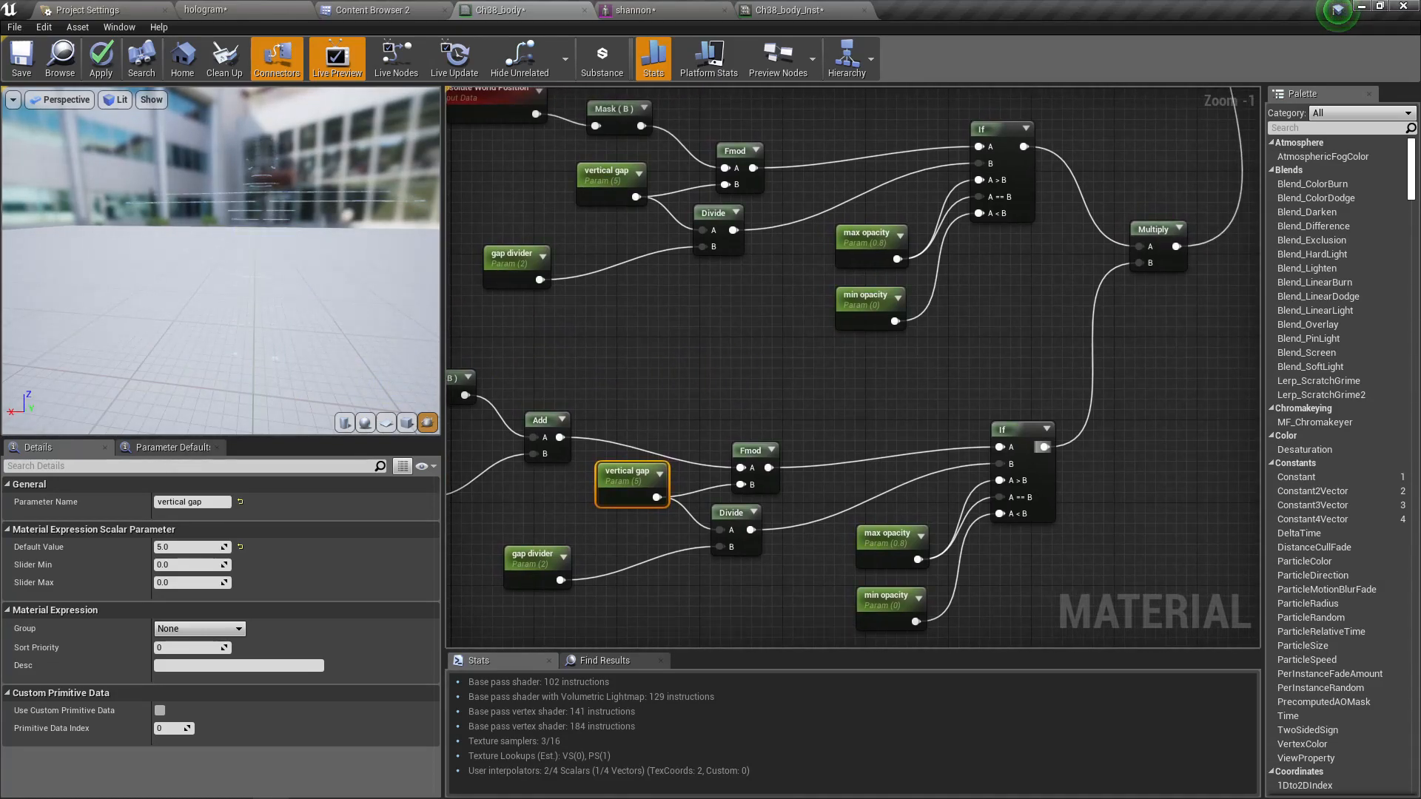
right_drag(938, 422, 666, 514)
right_drag(718, 383, 662, 487)
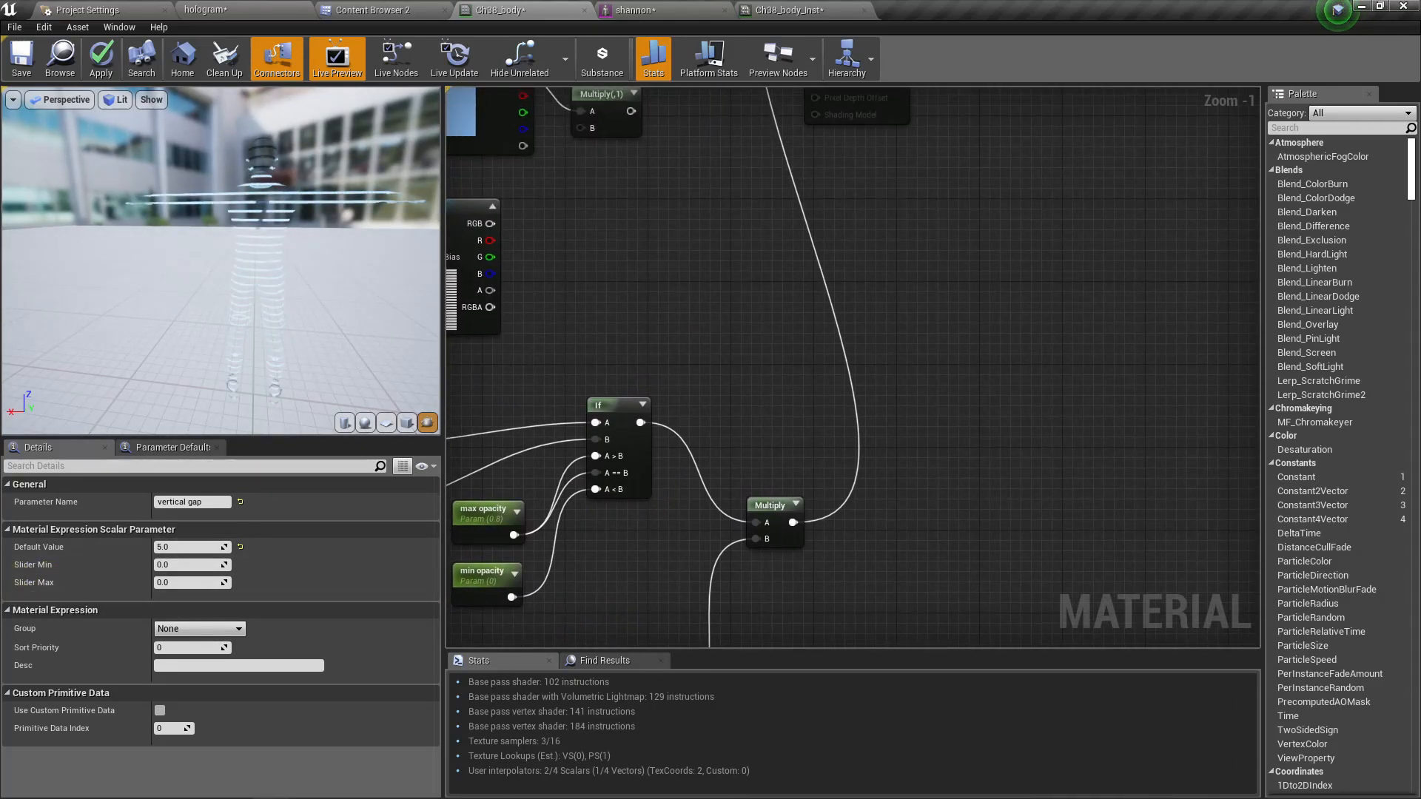
right_drag(815, 396, 863, 413)
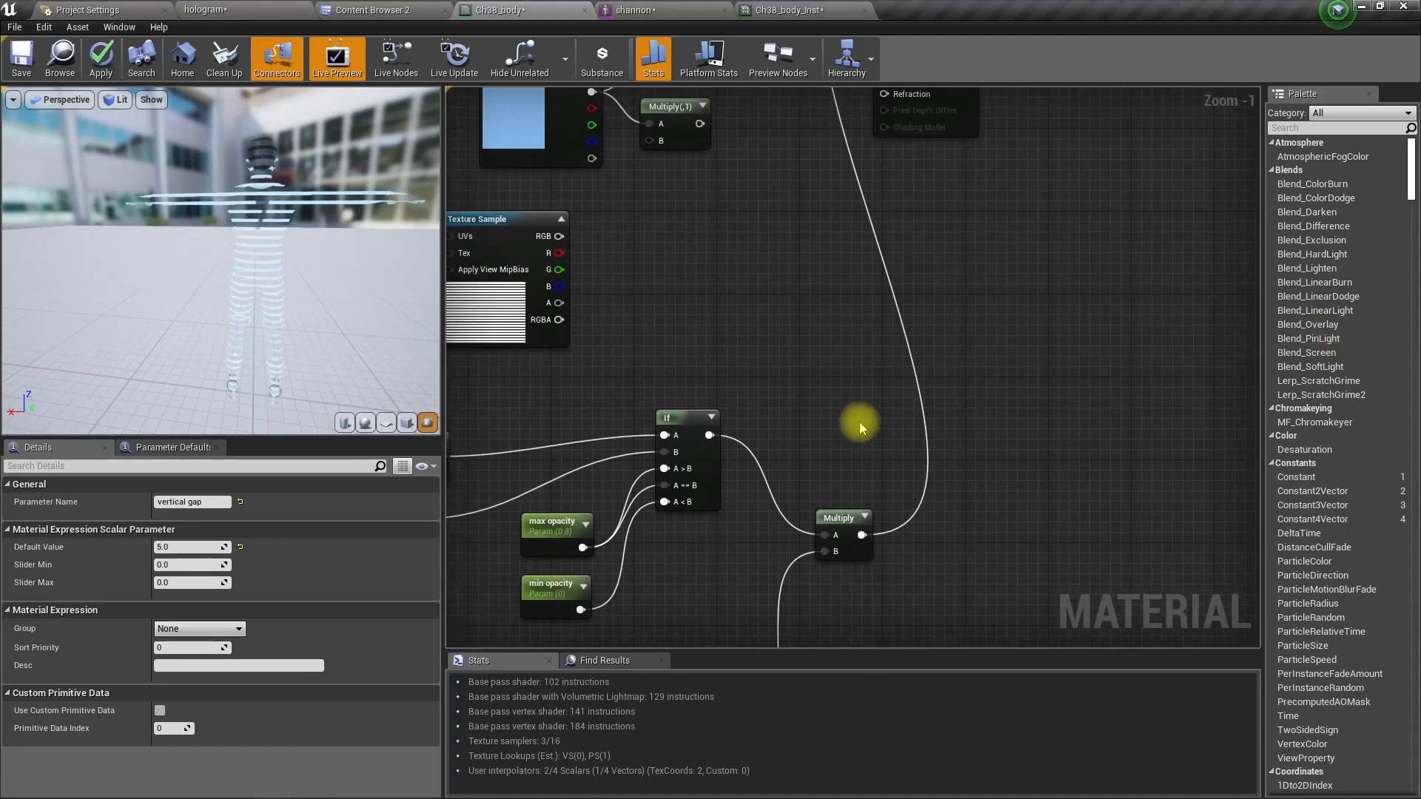
right_drag(709, 451, 630, 252)
drag(629, 236, 687, 274)
text(add)
key(Return)
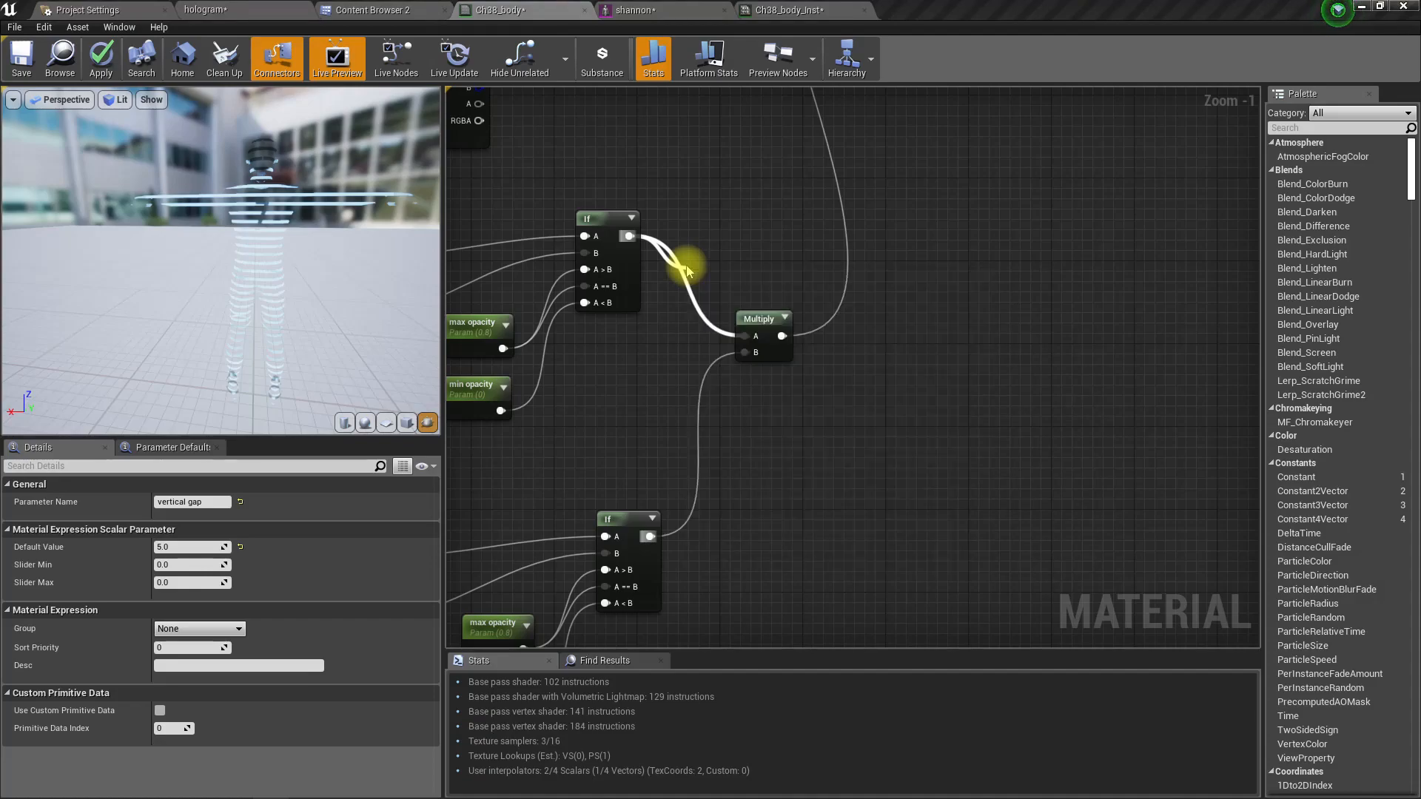
right_drag(723, 283, 704, 415)
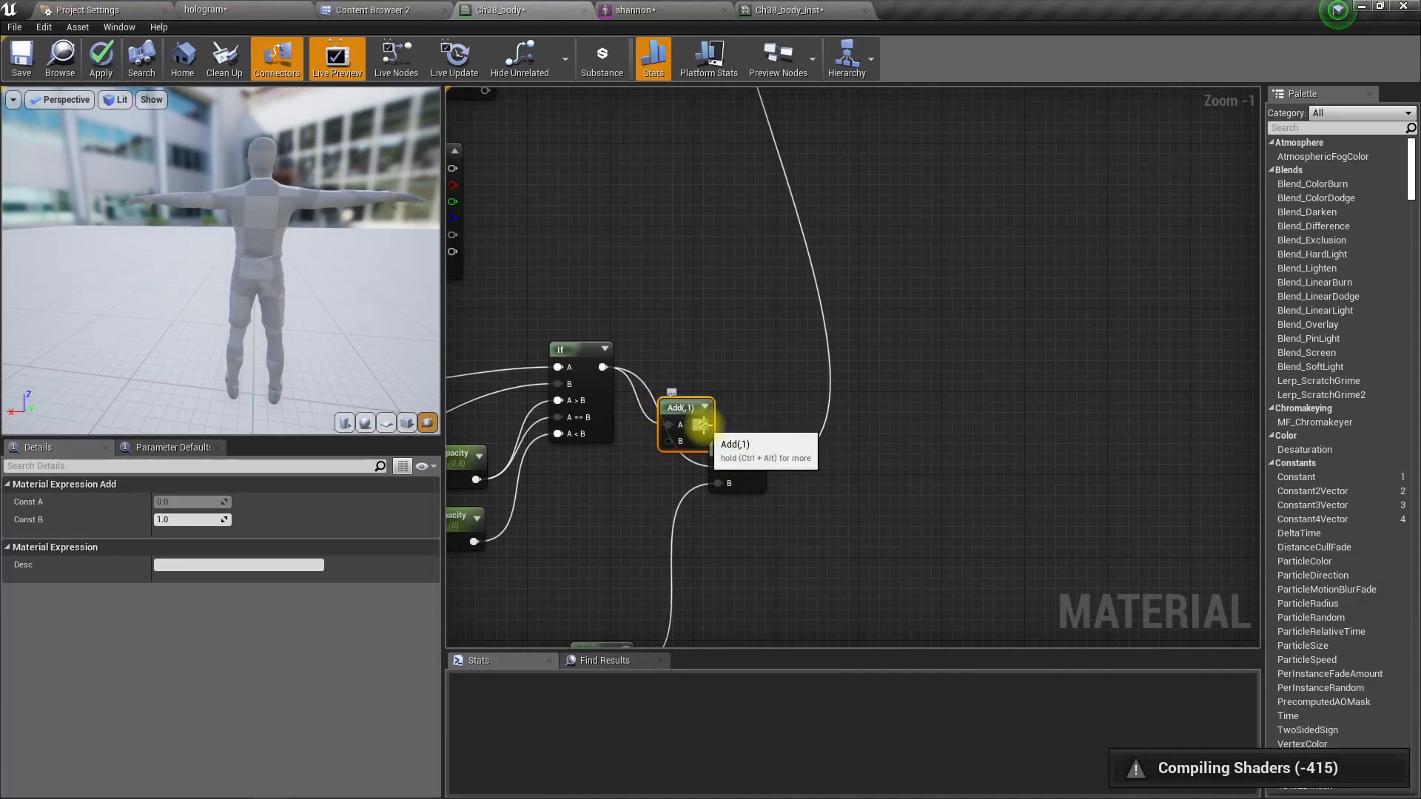
right_drag(689, 521, 704, 351)
drag(647, 498, 692, 272)
- Connect the Add node's output to Opacity in place of Multiply, check the preview stripes up close, and apply the changes
right_drag(814, 173, 676, 415)
drag(590, 496, 705, 476)
right_drag(633, 463, 684, 353)
drag(732, 371, 648, 386)
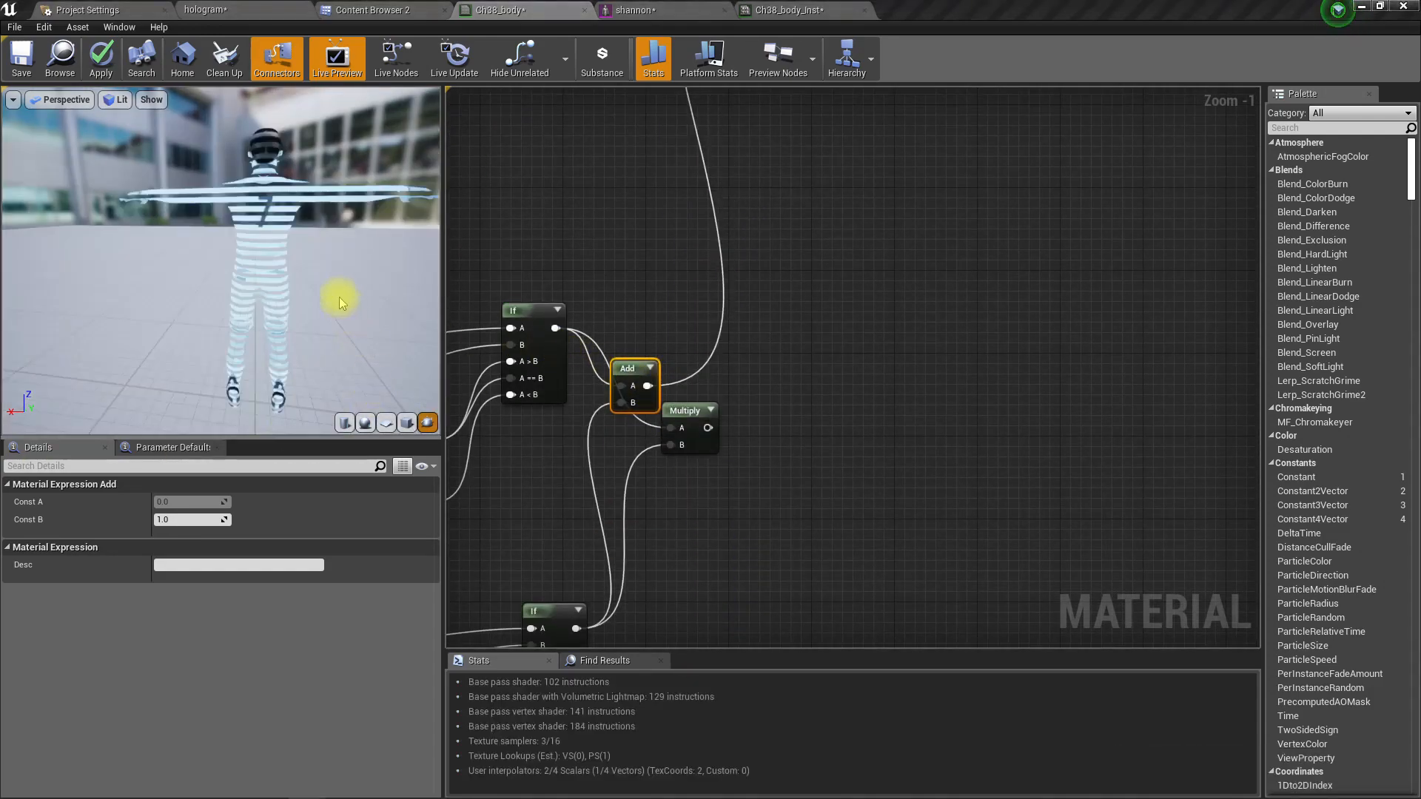
scroll(269, 231, up, 5)
drag(215, 244, 318, 270)
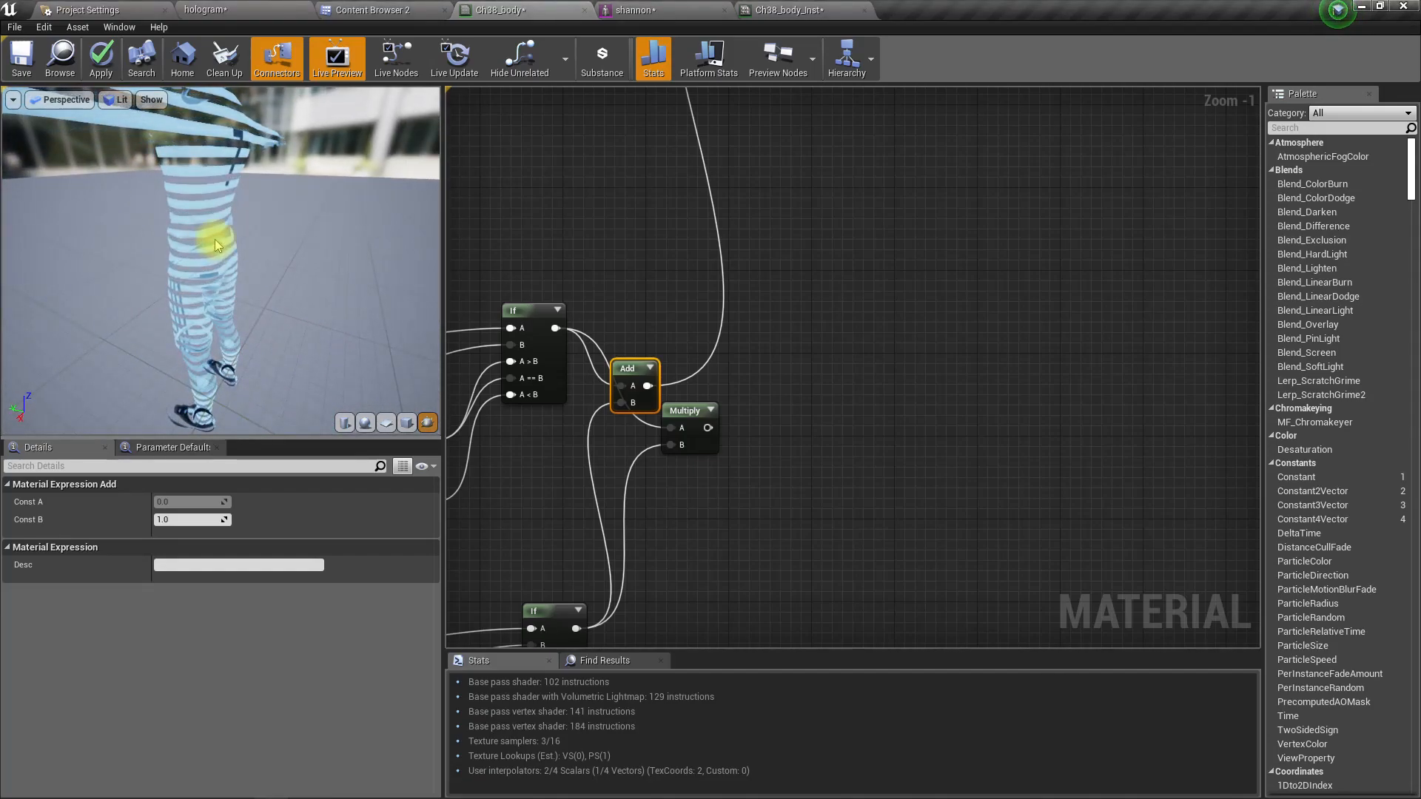
click(95, 50)
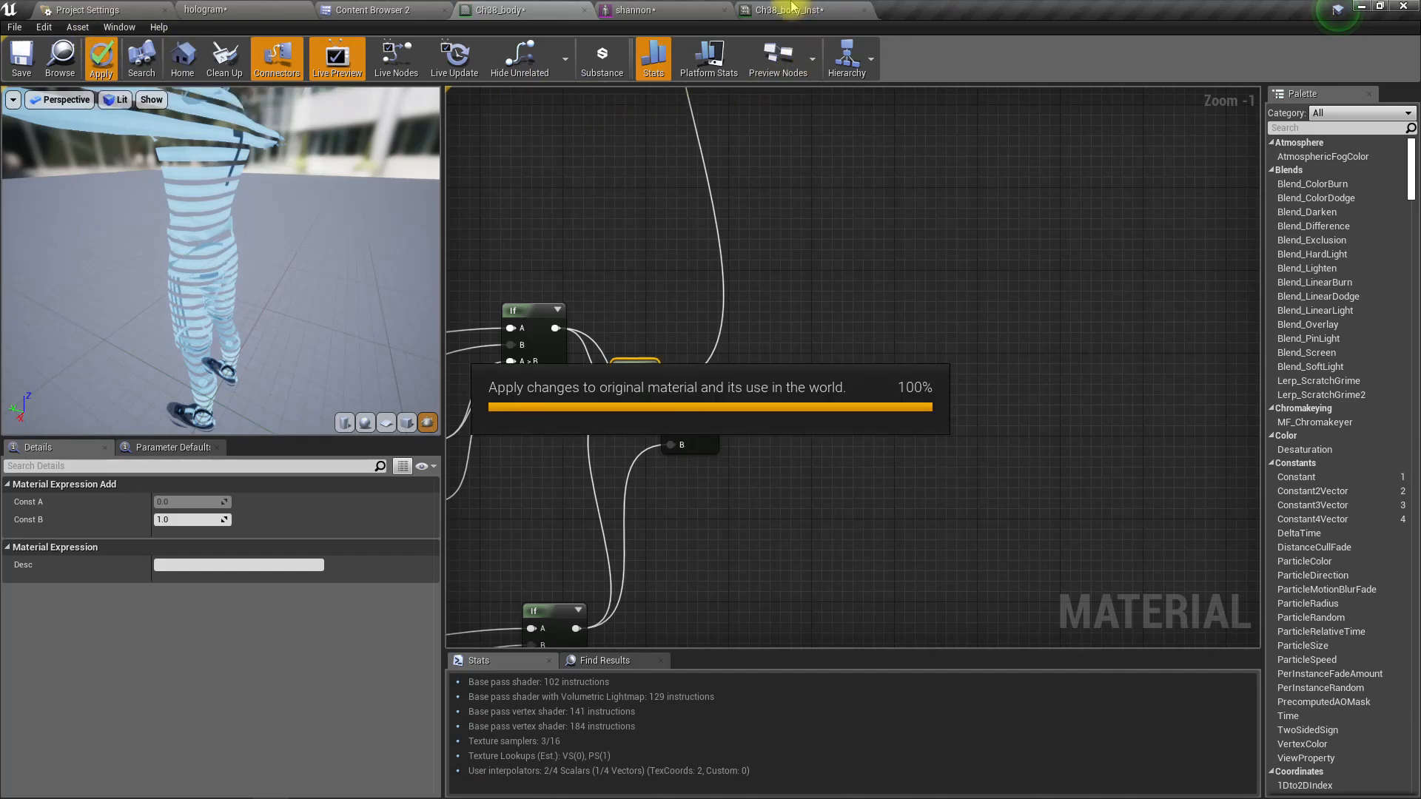
- Examine the combined stripe effect on the preview character in the Ch38_body_Inst material instance from several distances and angles
click(788, 9)
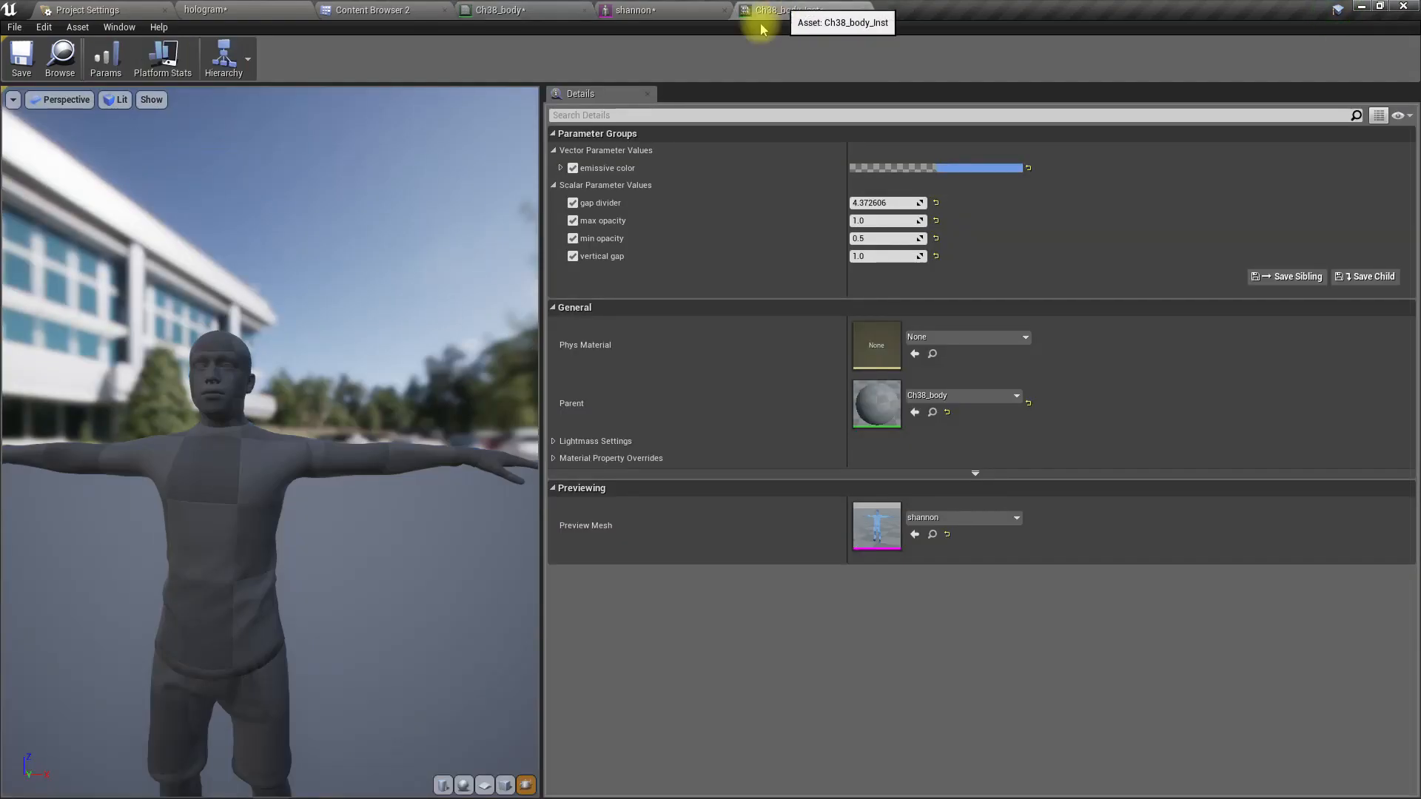
right_drag(317, 555, 317, 615)
drag(316, 555, 252, 561)
middle_drag(282, 539, 159, 596)
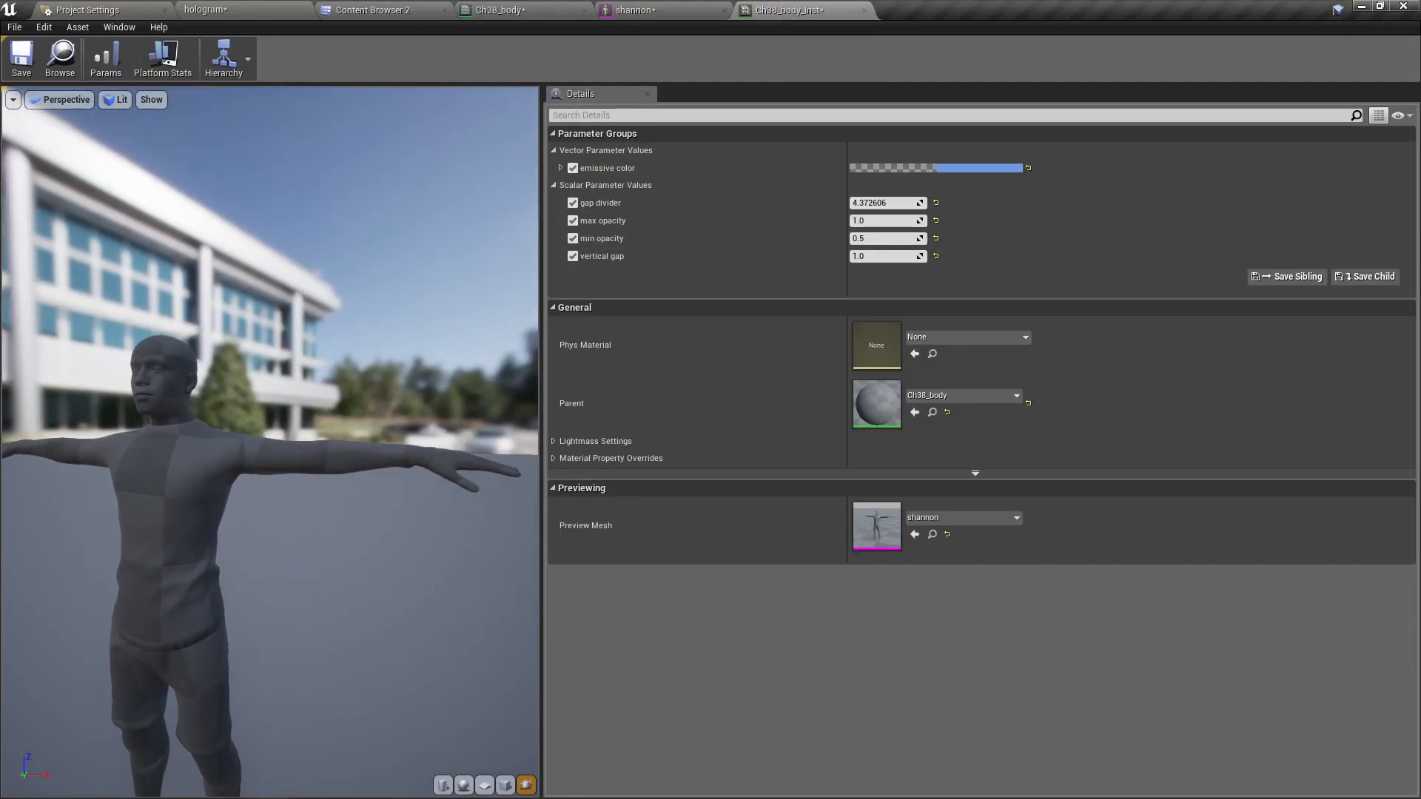
right_drag(256, 538, 255, 592)
middle_drag(256, 538, 385, 437)
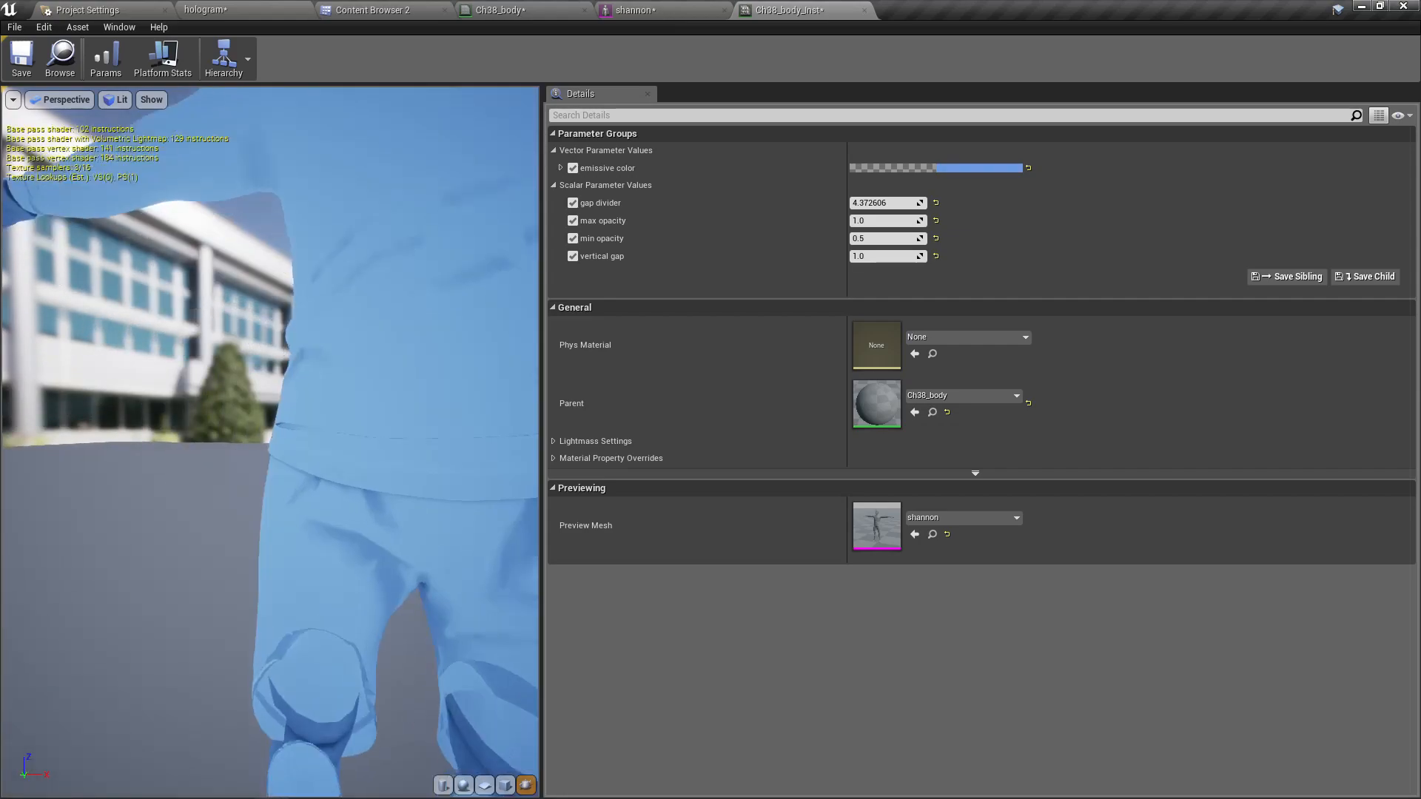
right_drag(270, 444, 271, 518)
middle_drag(270, 444, 229, 466)
drag(270, 444, 222, 433)
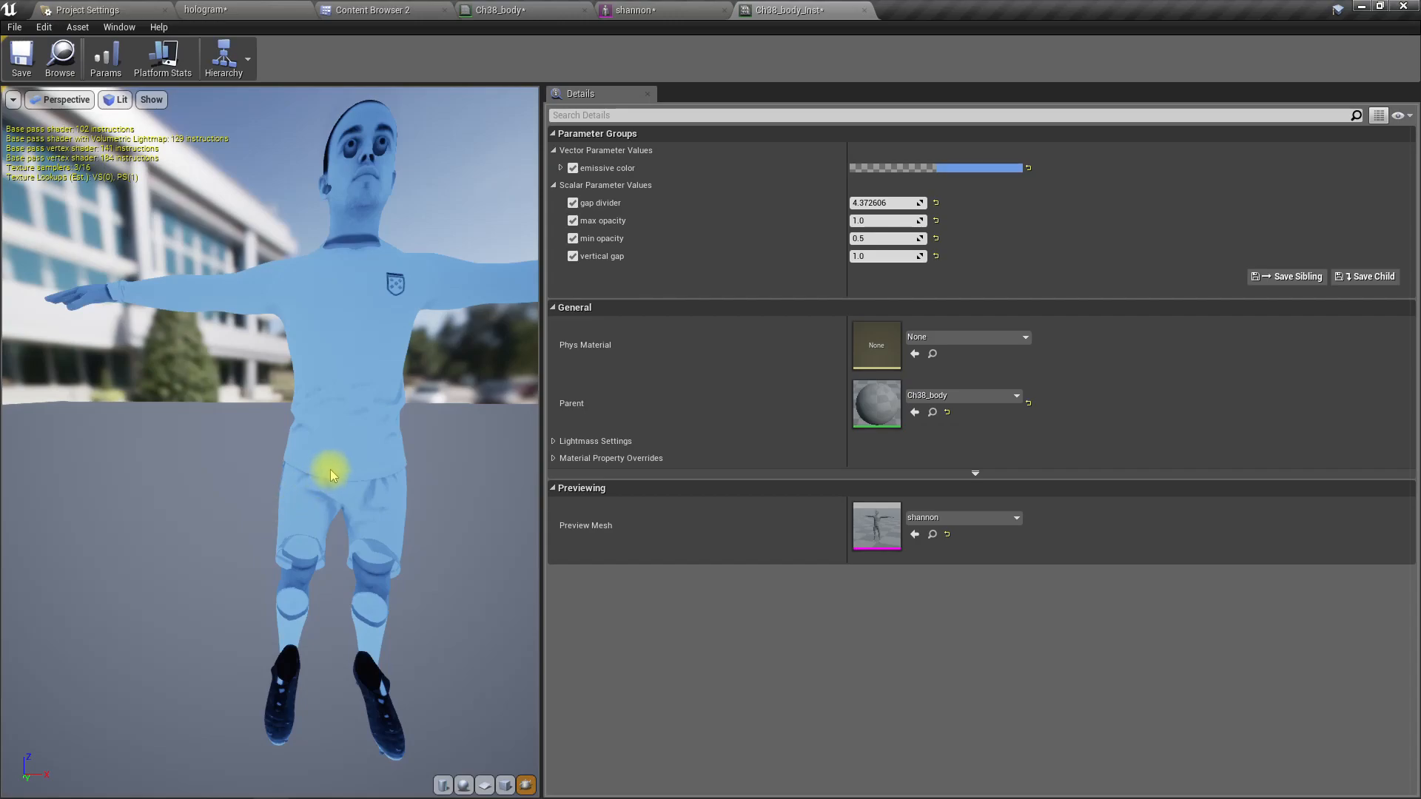
drag(324, 457, 359, 450)
middle_drag(318, 438, 248, 422)
right_drag(319, 437, 319, 363)
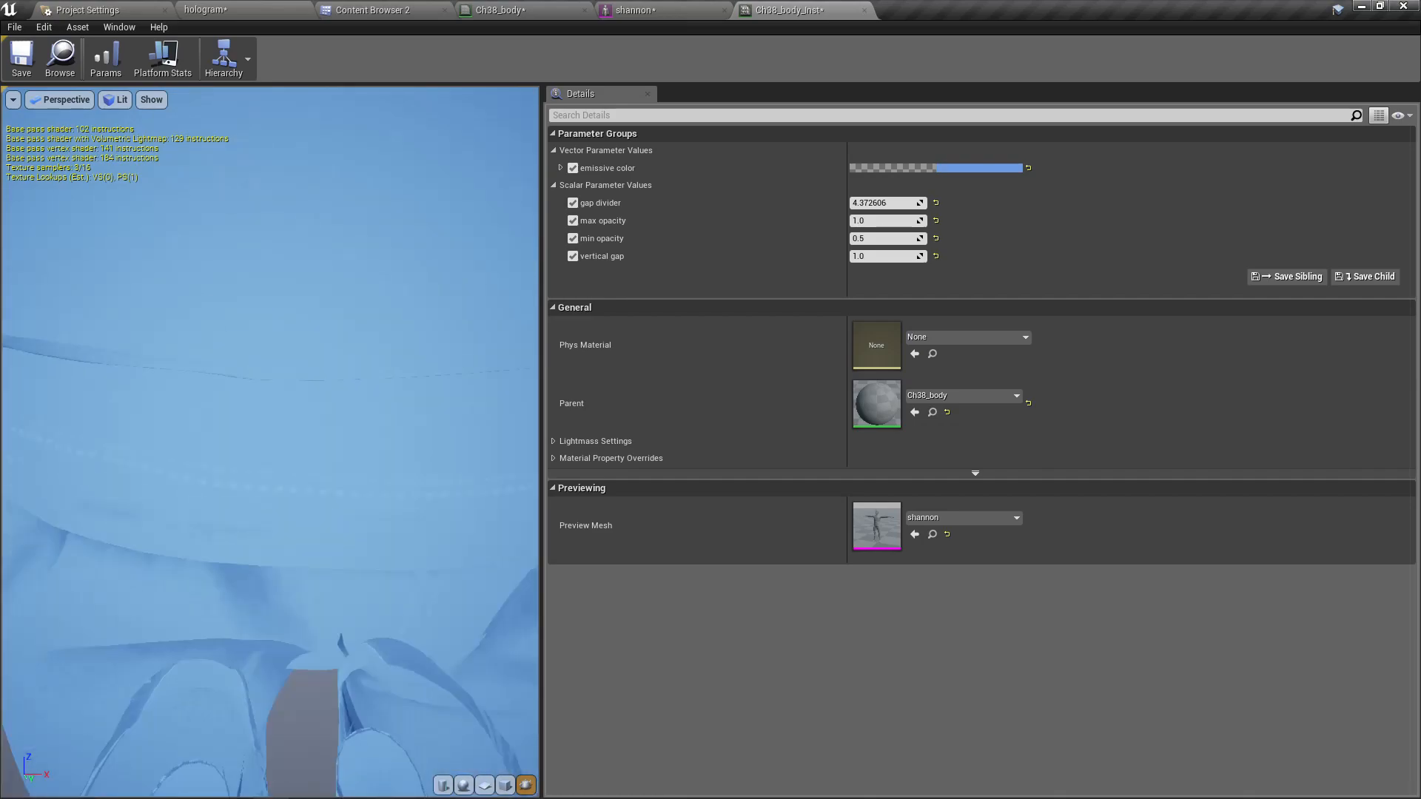
mouse_move(260, 420)
right_down()
mouse_move(259, 364)
mouse_move(259, 459)
mouse_move(260, 437)
right_up()
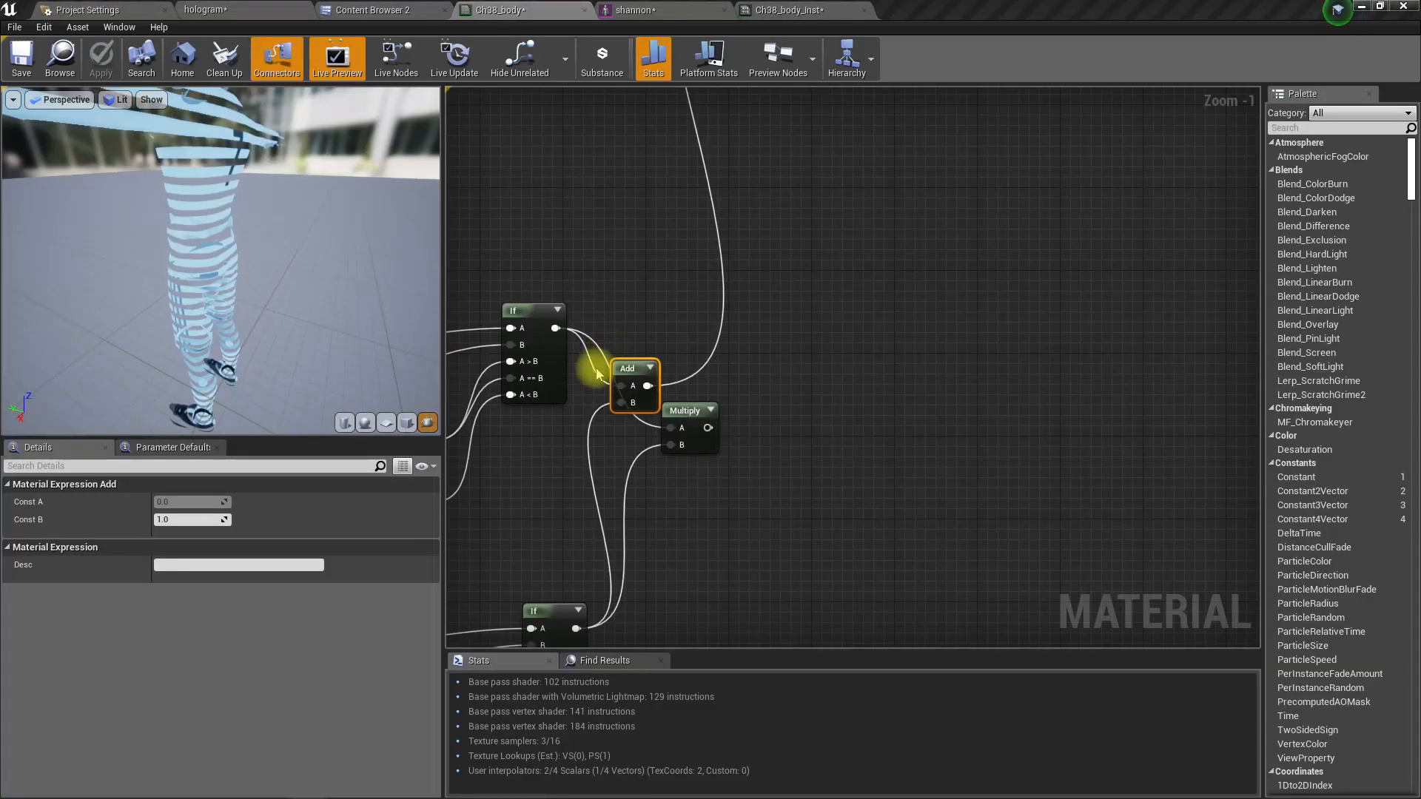
- Delete the max opacity and min opacity parameters feeding the If node of the duplicated stripe network
right_drag(597, 444, 763, 245)
scroll(757, 464, up, 1)
right_drag(757, 463, 870, 434)
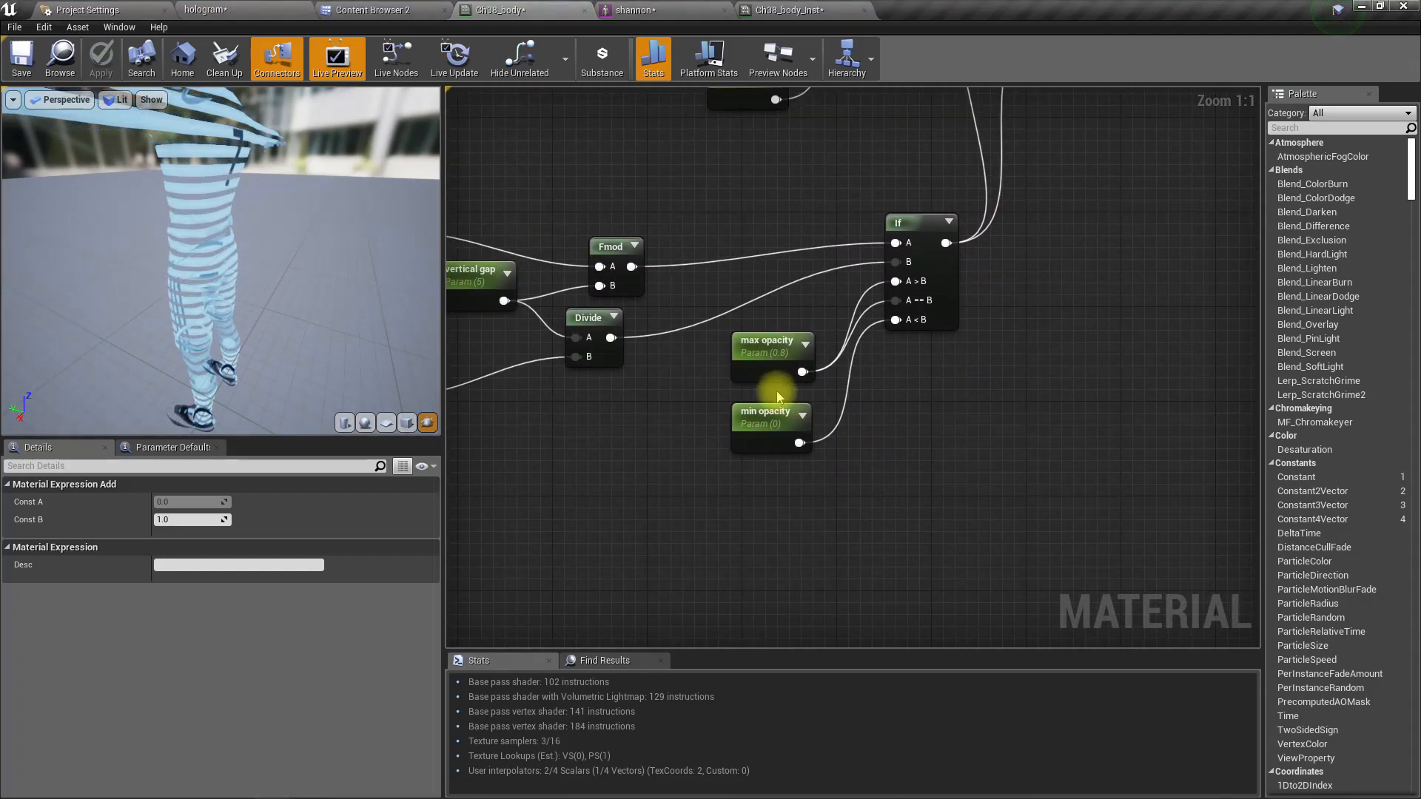
click(764, 348)
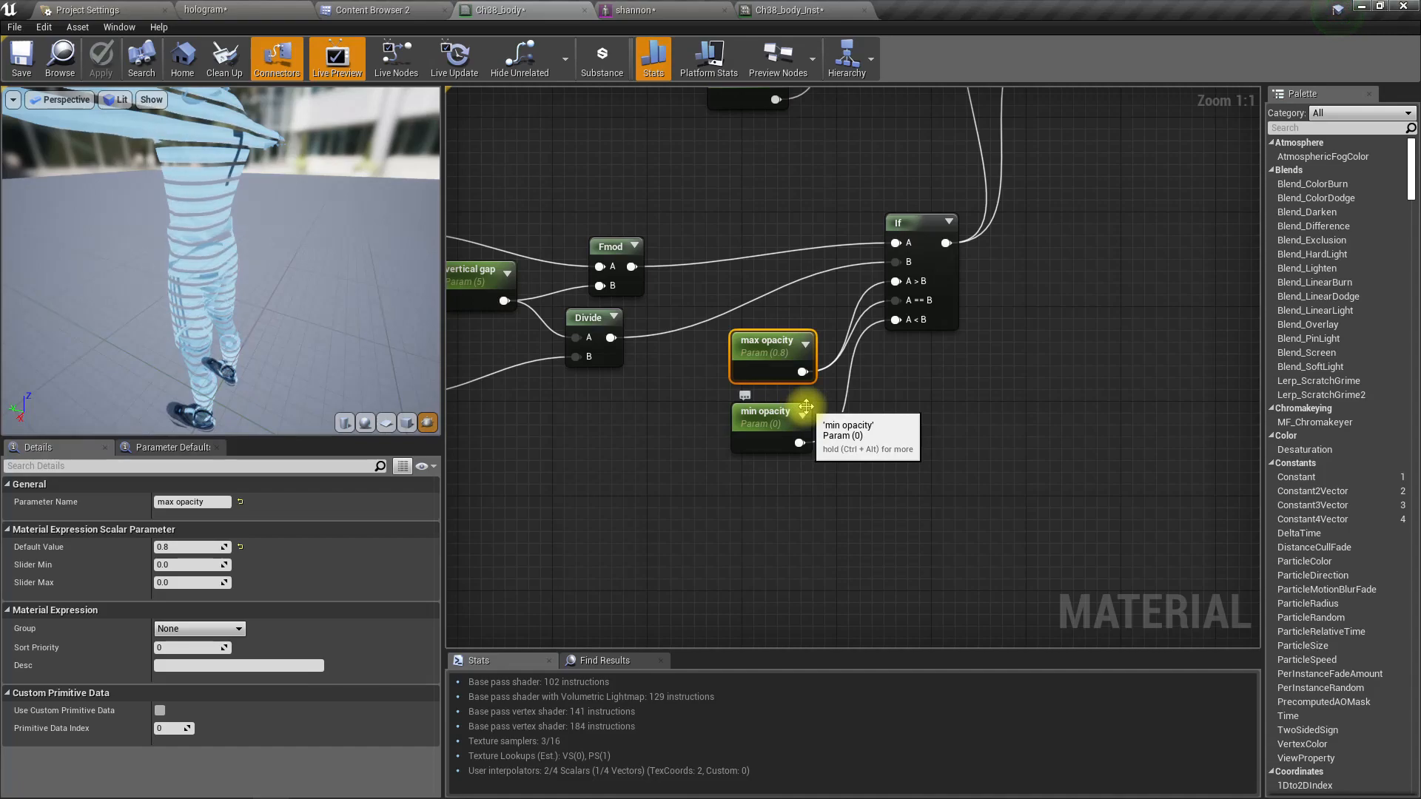
ctrl+click(760, 419)
key(Delete)
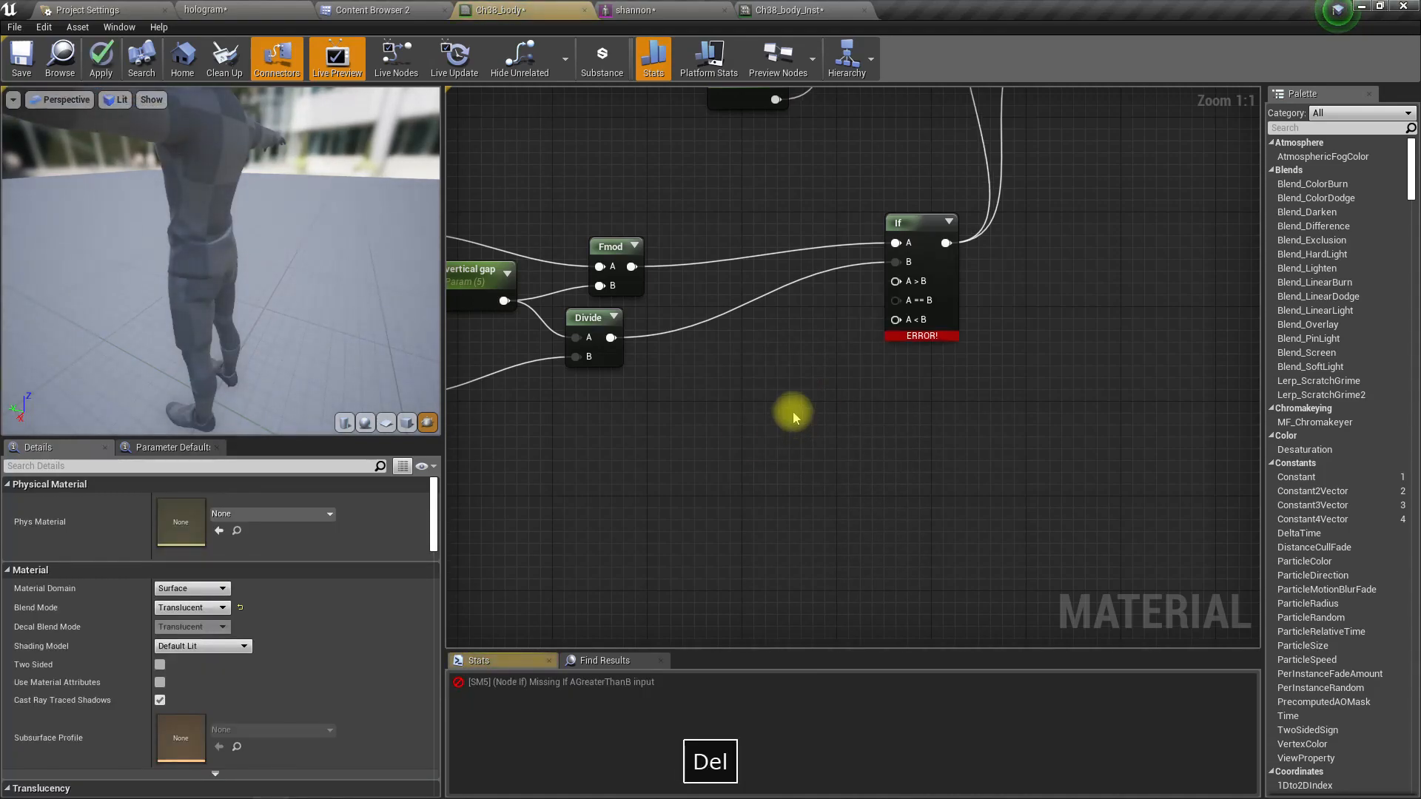
- Create a Constant node with value 0.8 feeding the A > B input of the duplicated network's If node
right_click(895, 286)
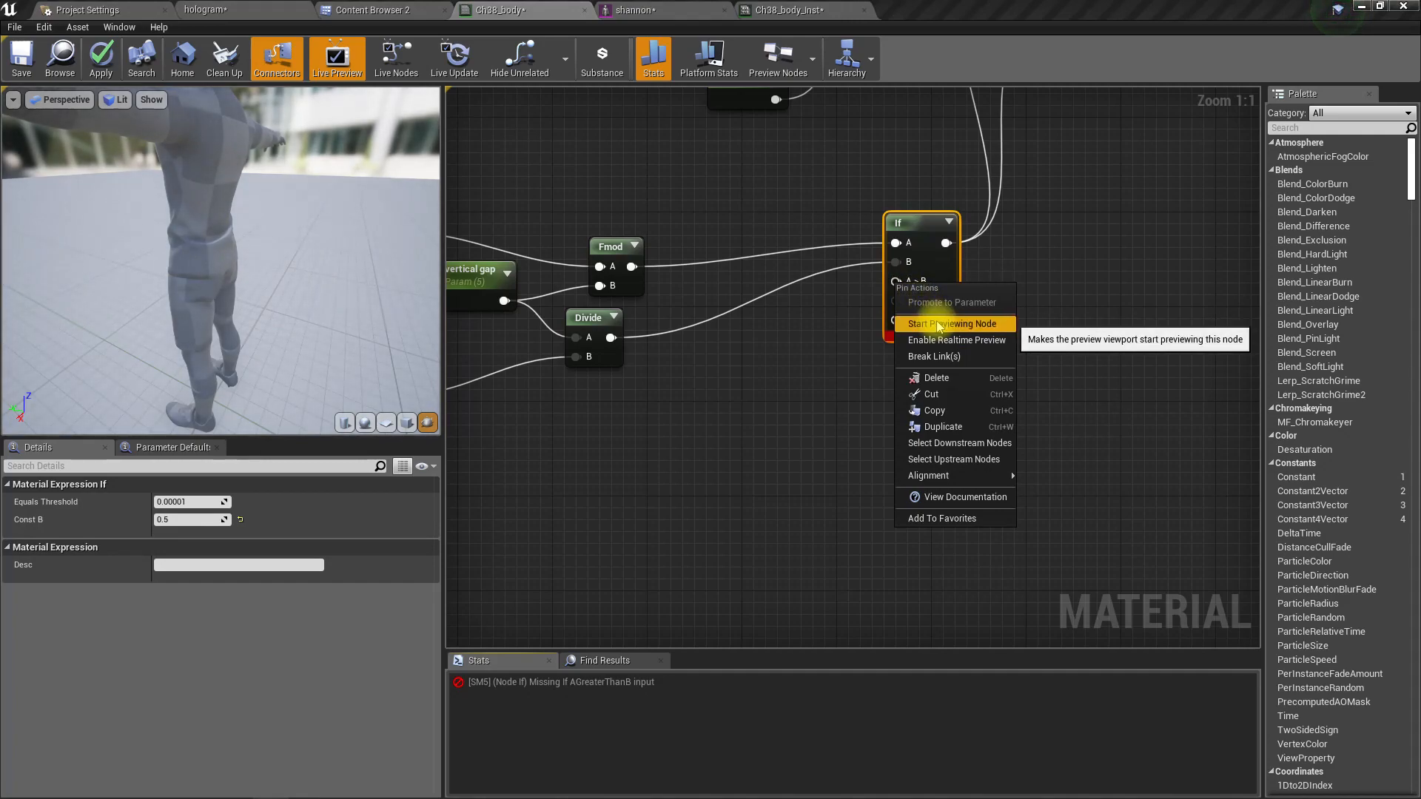
click(882, 286)
drag(895, 282, 863, 323)
text(parame)
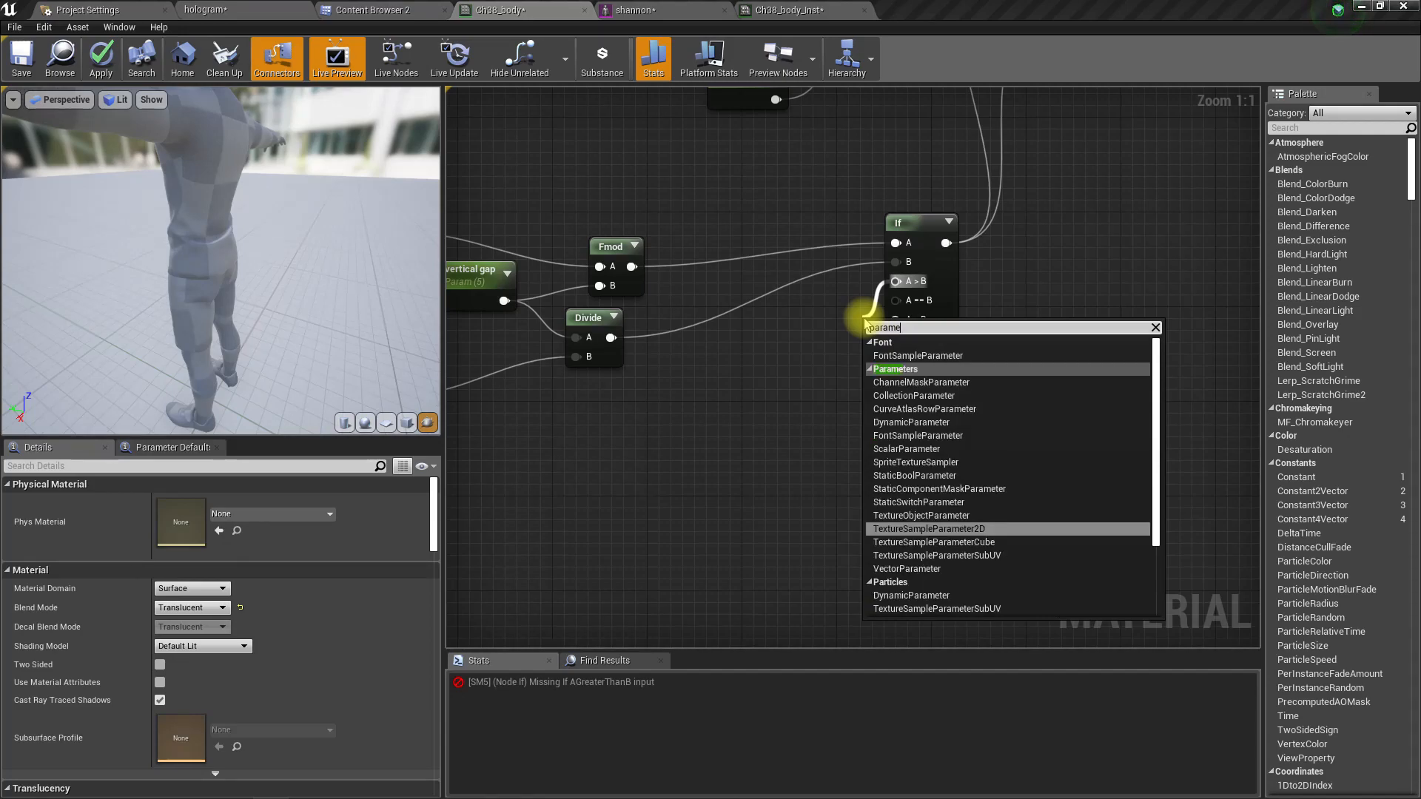
key(ctrl+a)
text(constant)
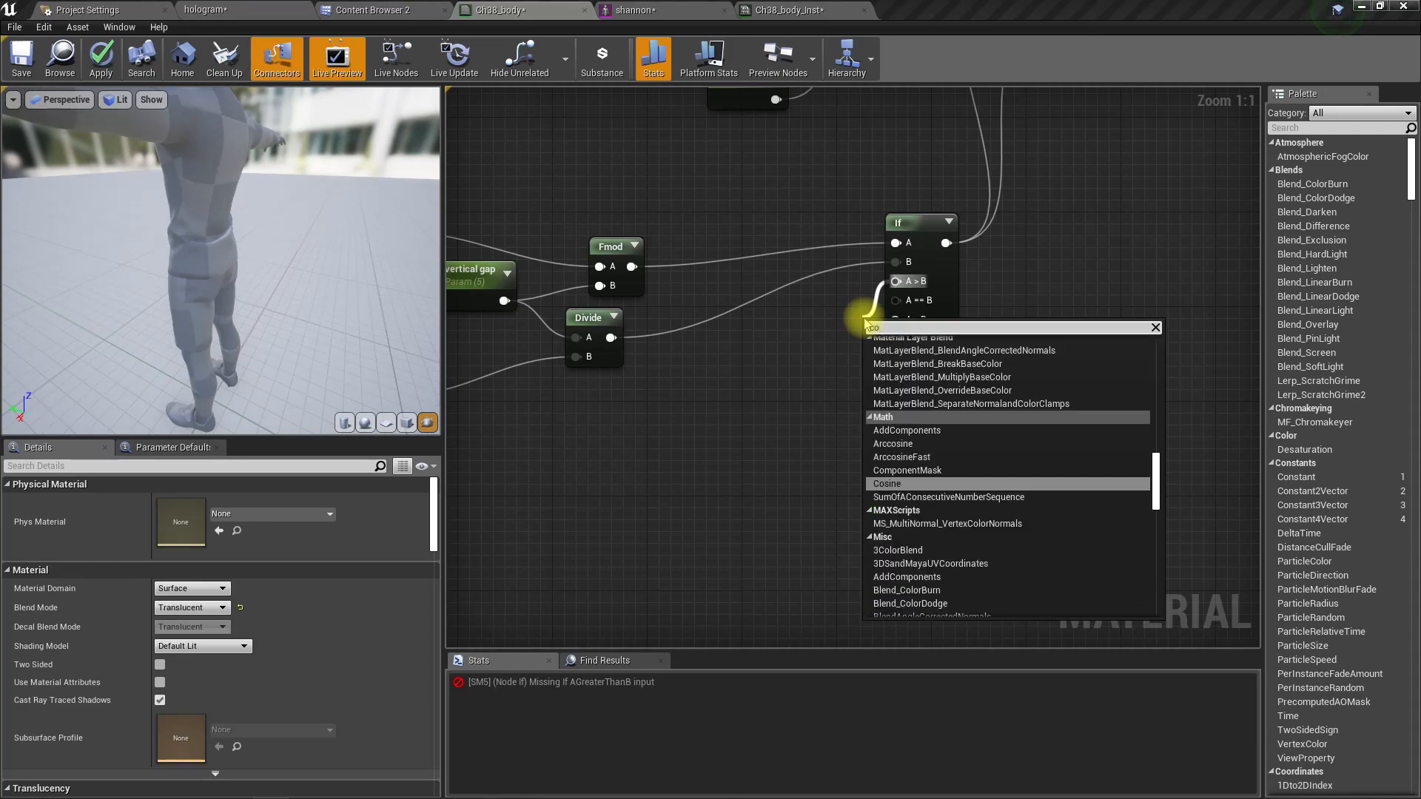
key(Return)
drag(864, 319, 806, 345)
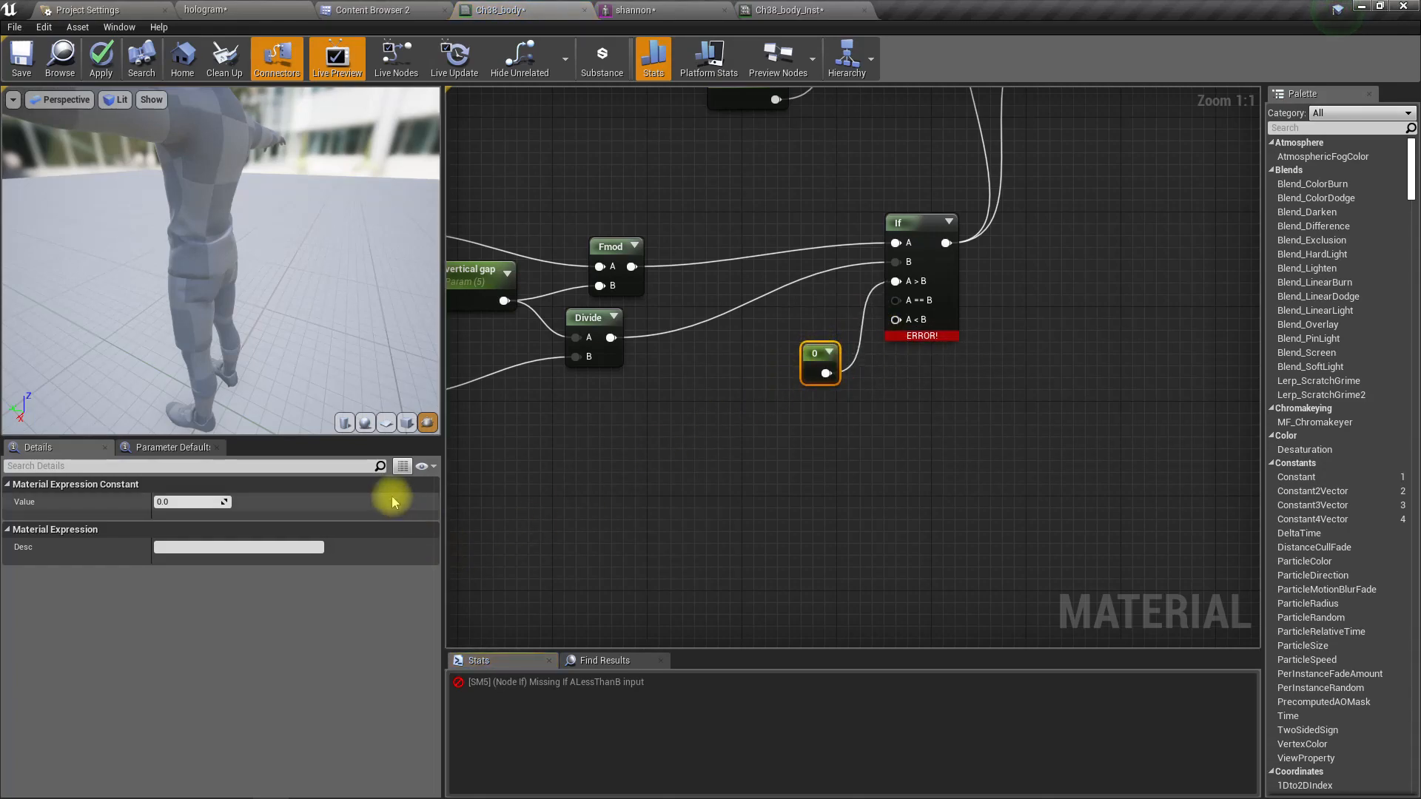
click(191, 501)
key(BackSpace)
text(.8)
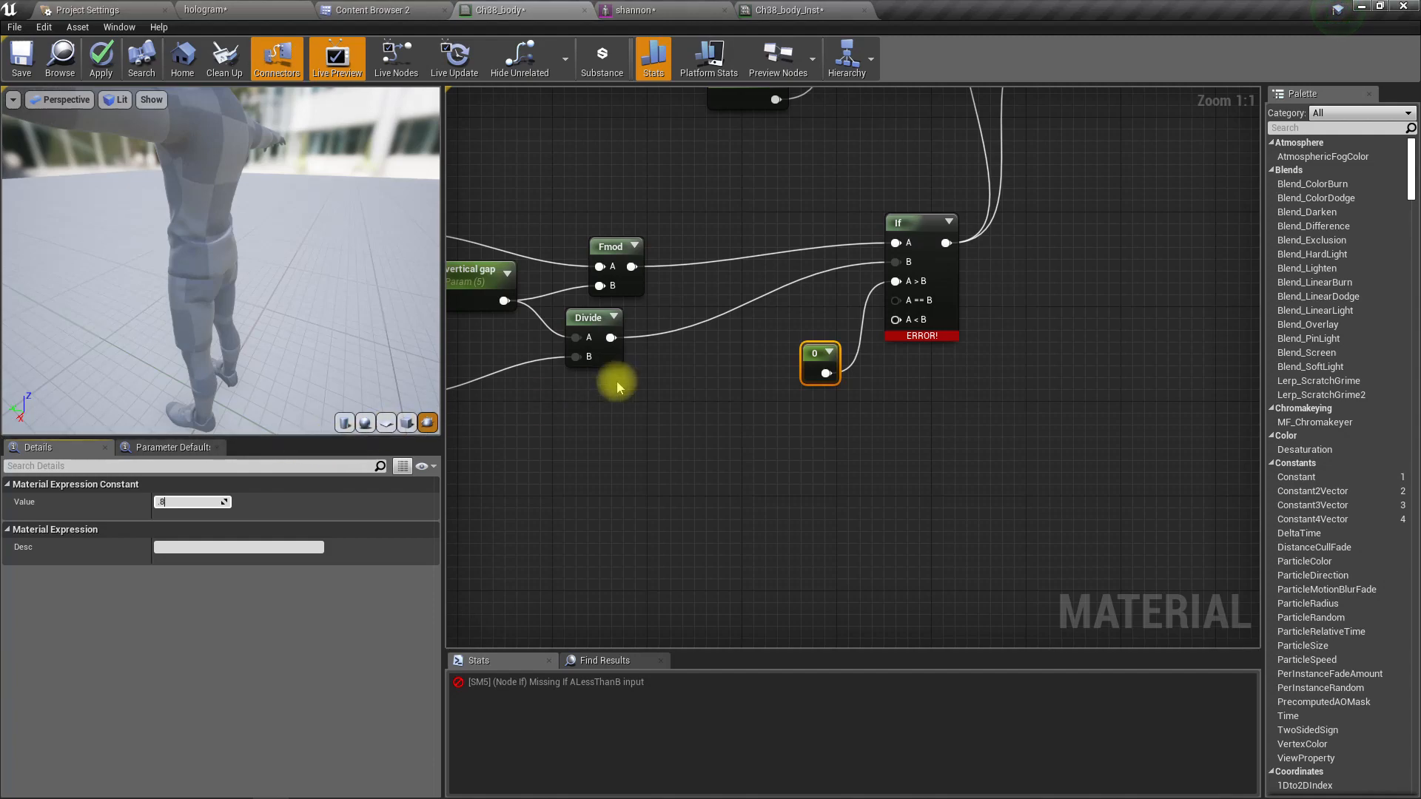
drag(897, 319, 847, 416)
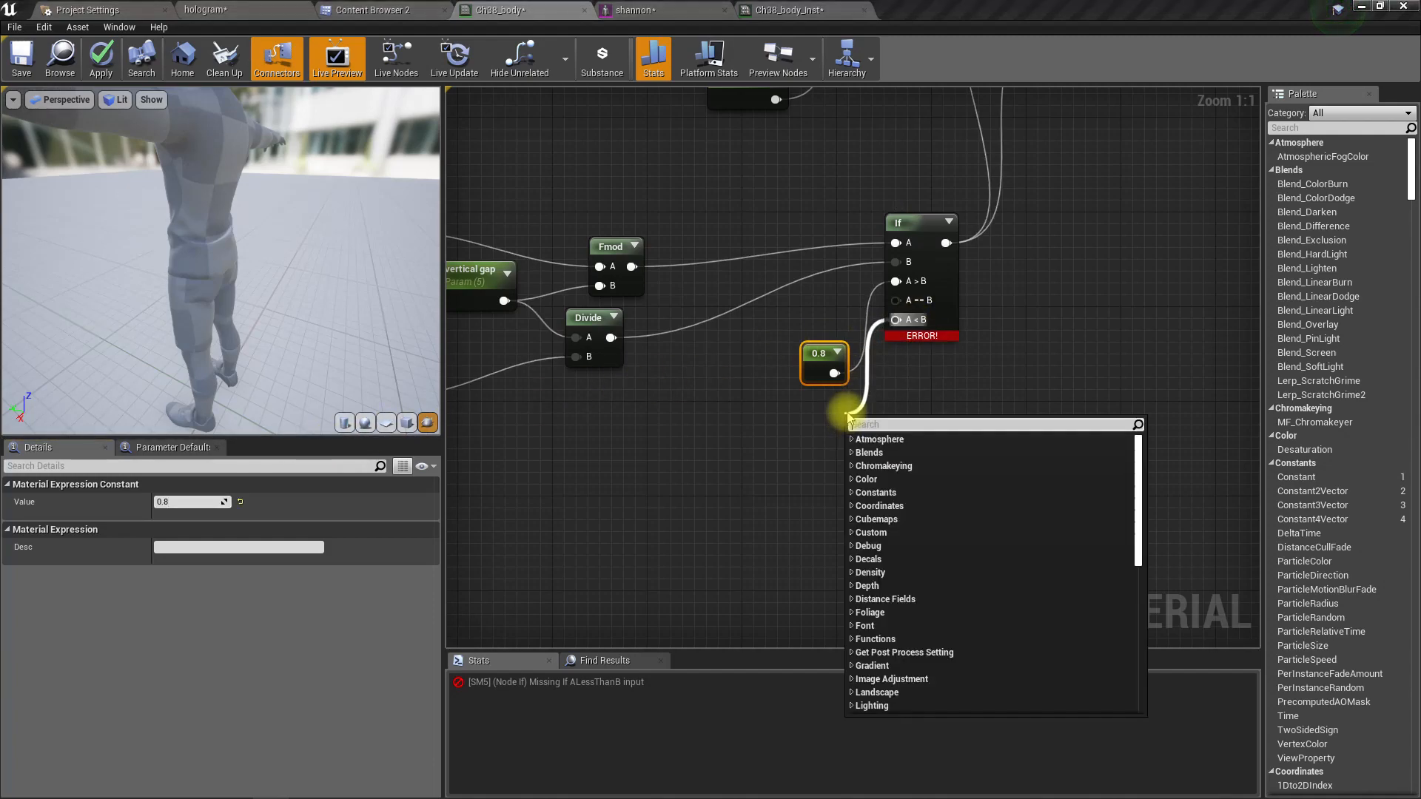
text(*)
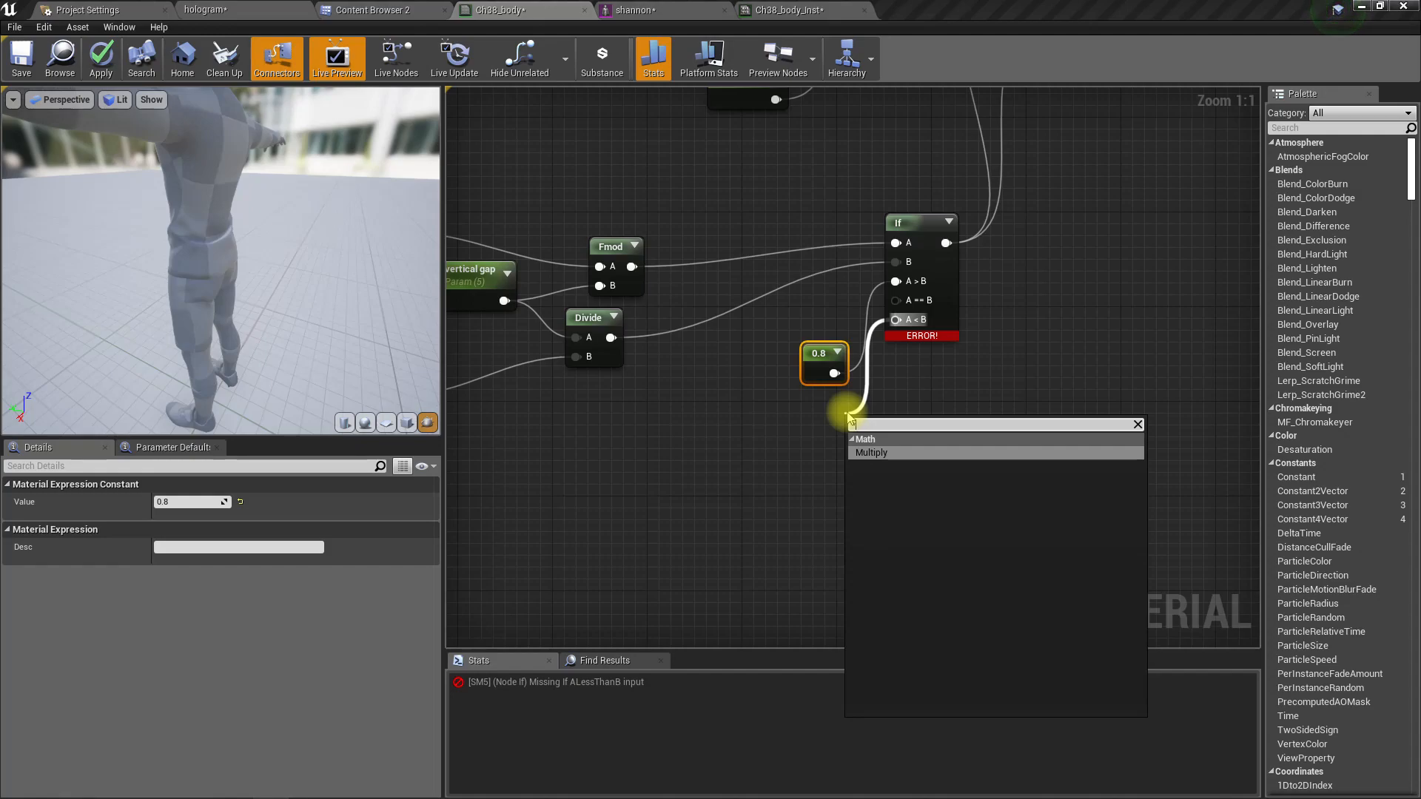
key(Return)
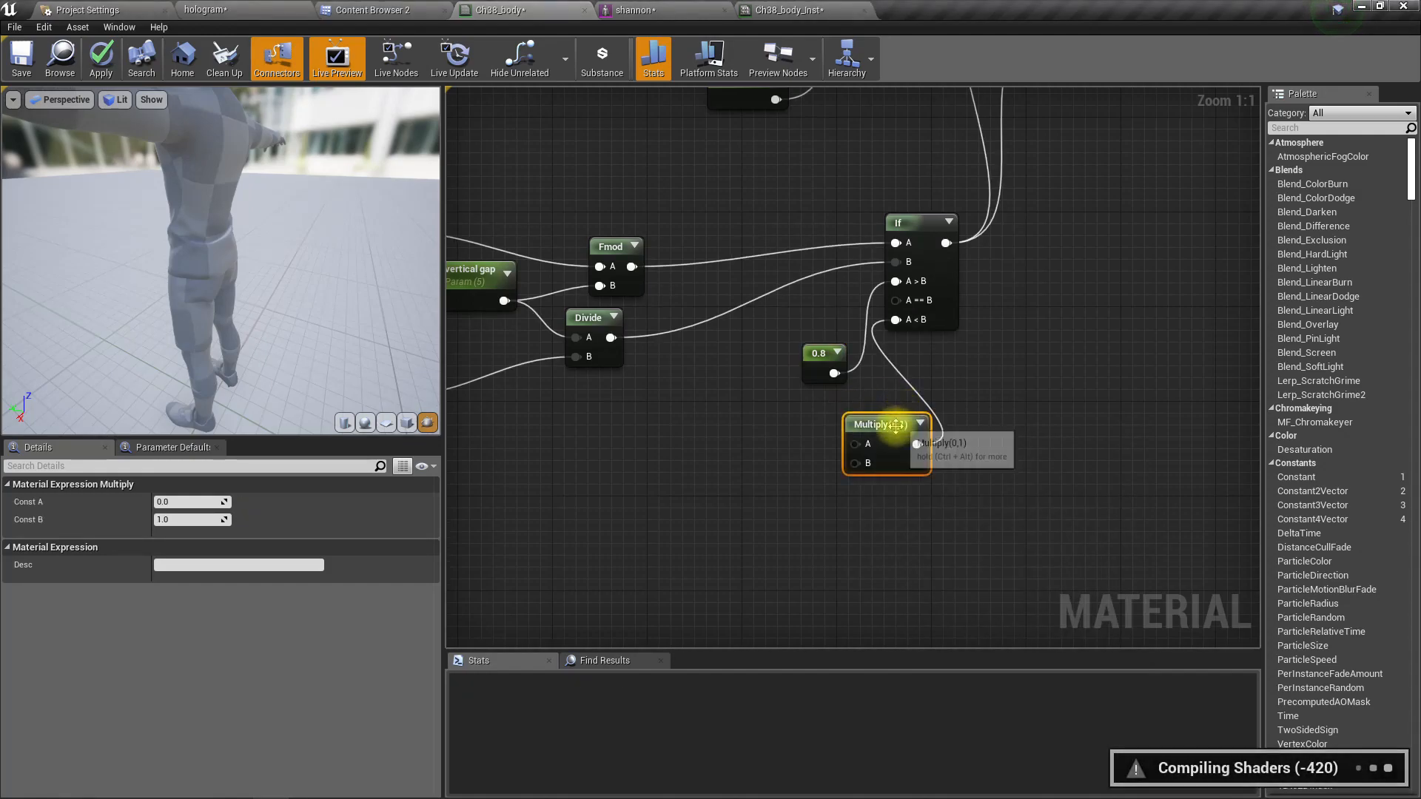
drag(863, 424, 832, 425)
key(Delete)
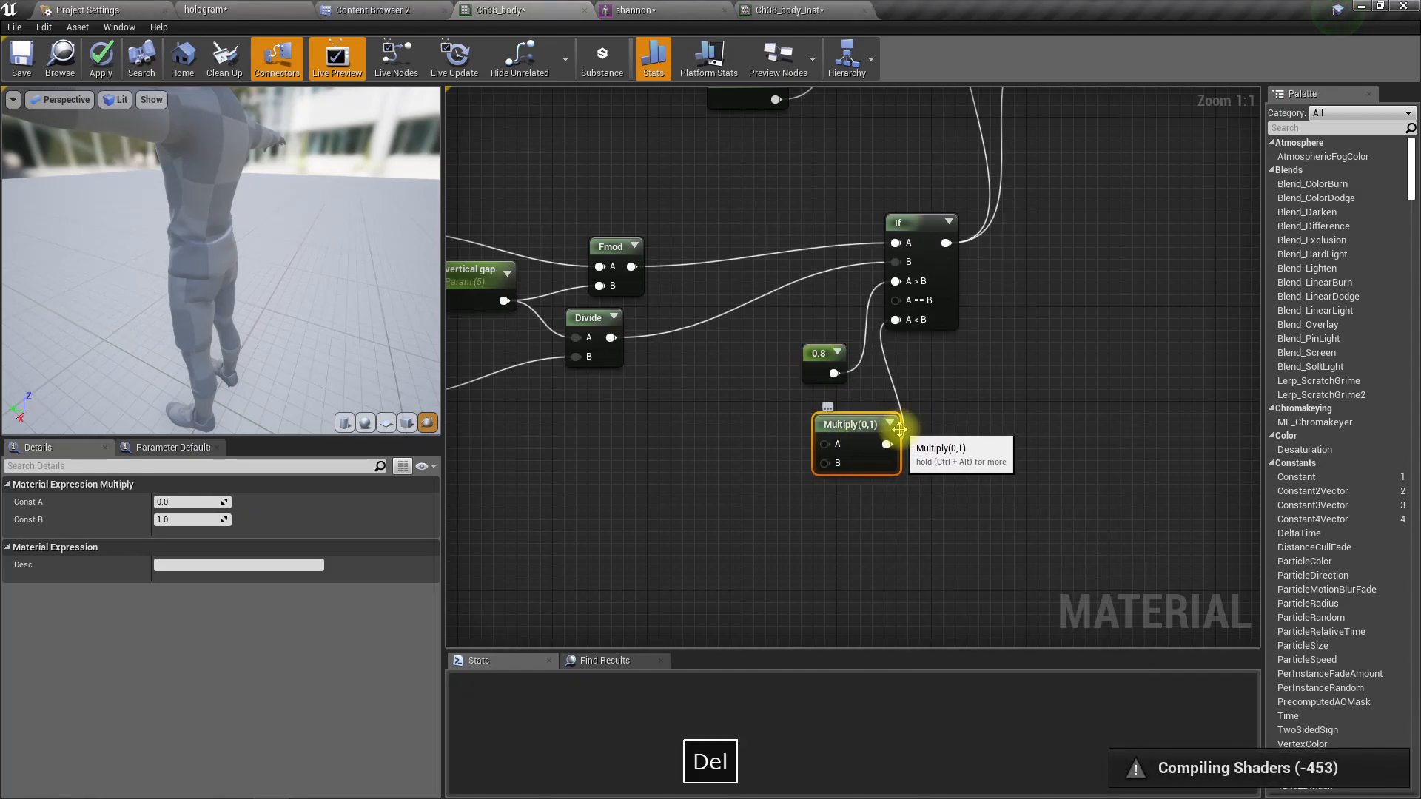
- Duplicate the 0.8 constant, set the copy to 1 and connect it to the If node's A < B input, and apply the changes
click(821, 358)
key(ctrl+w)
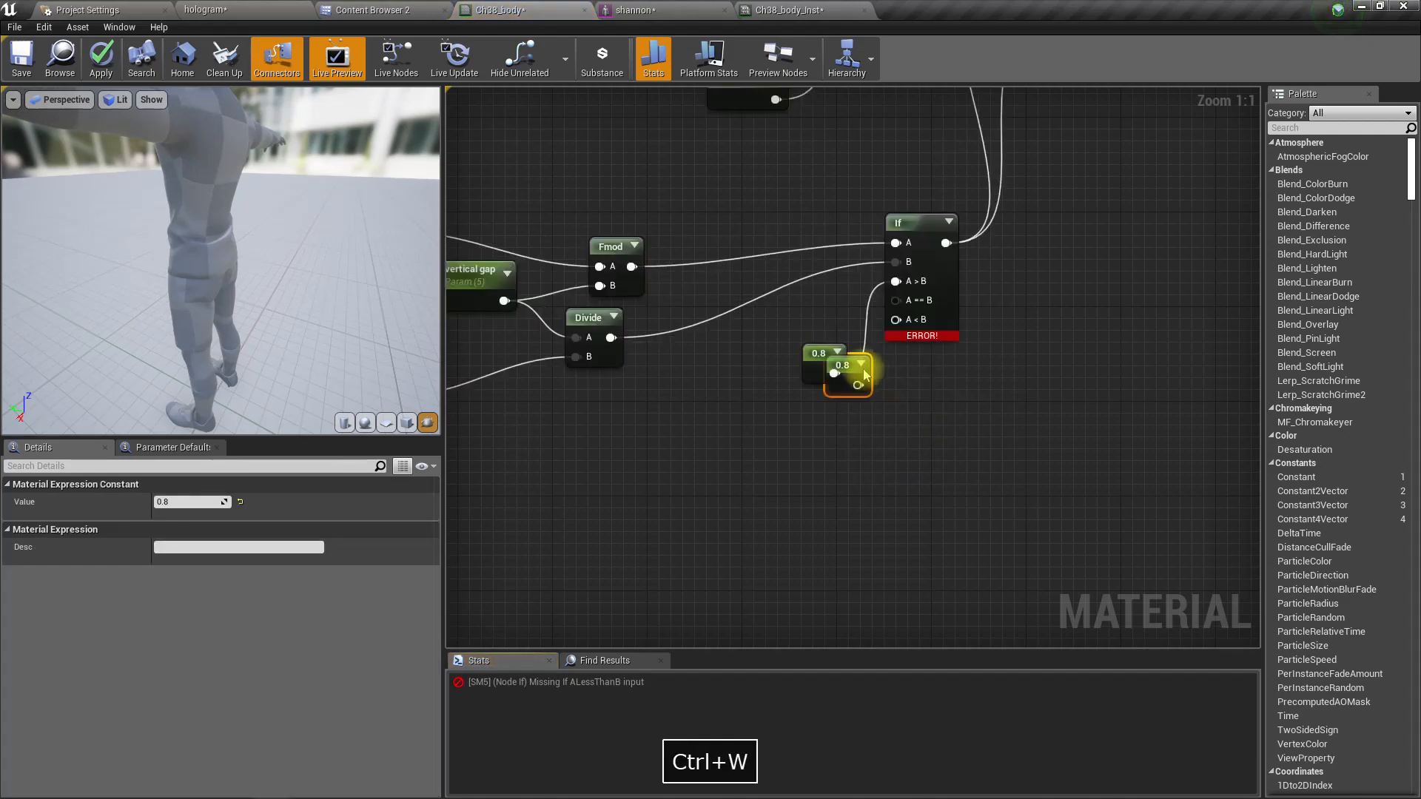
click(223, 502)
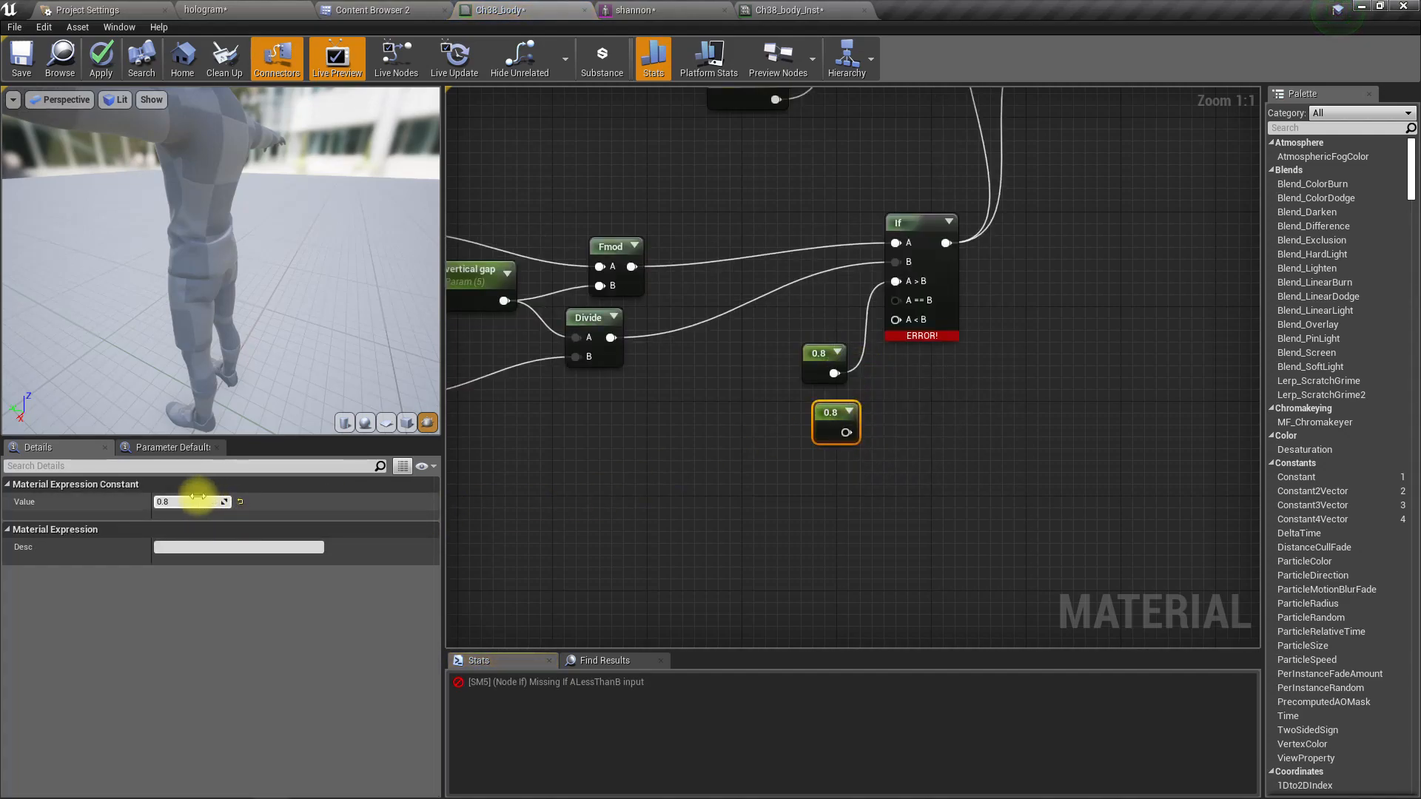
text(1)
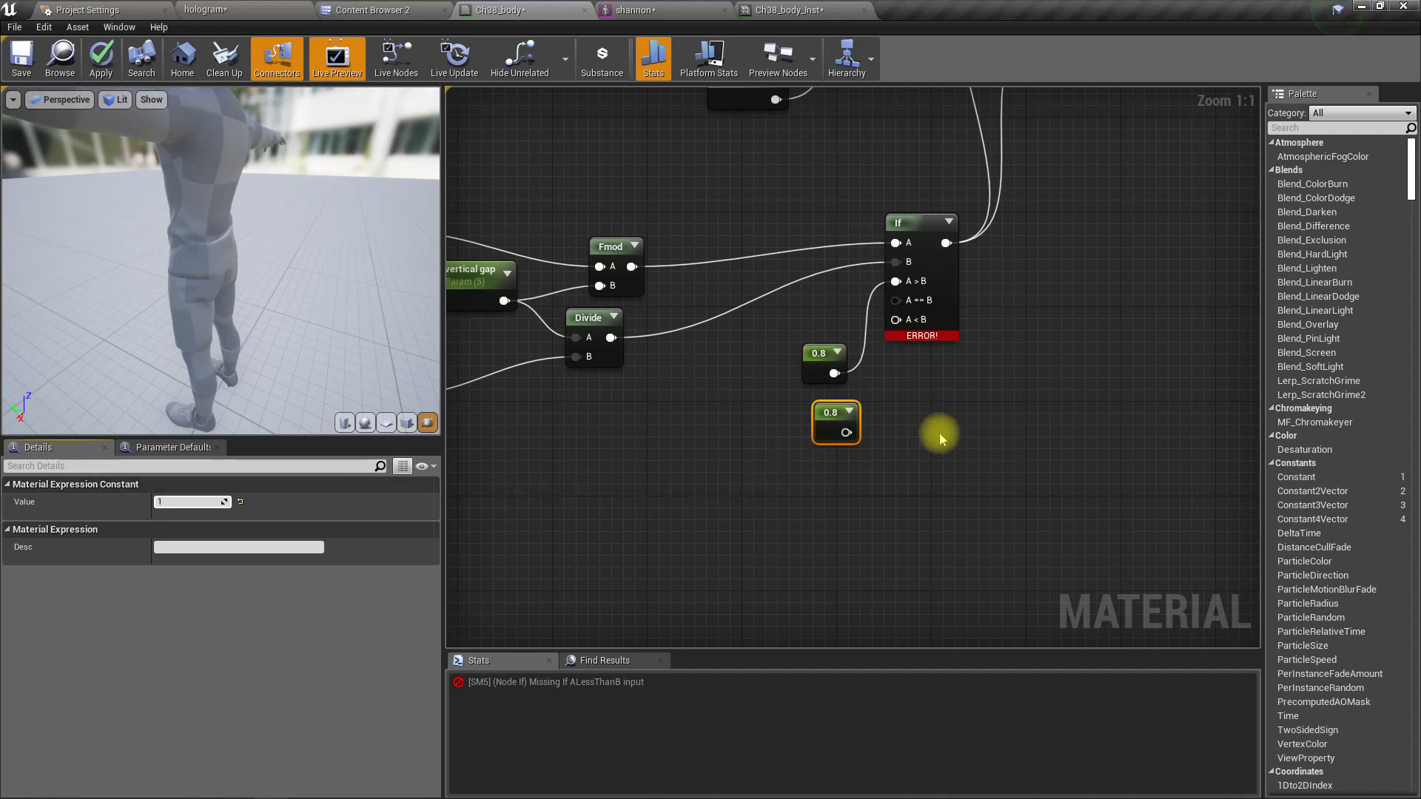
drag(844, 433, 897, 320)
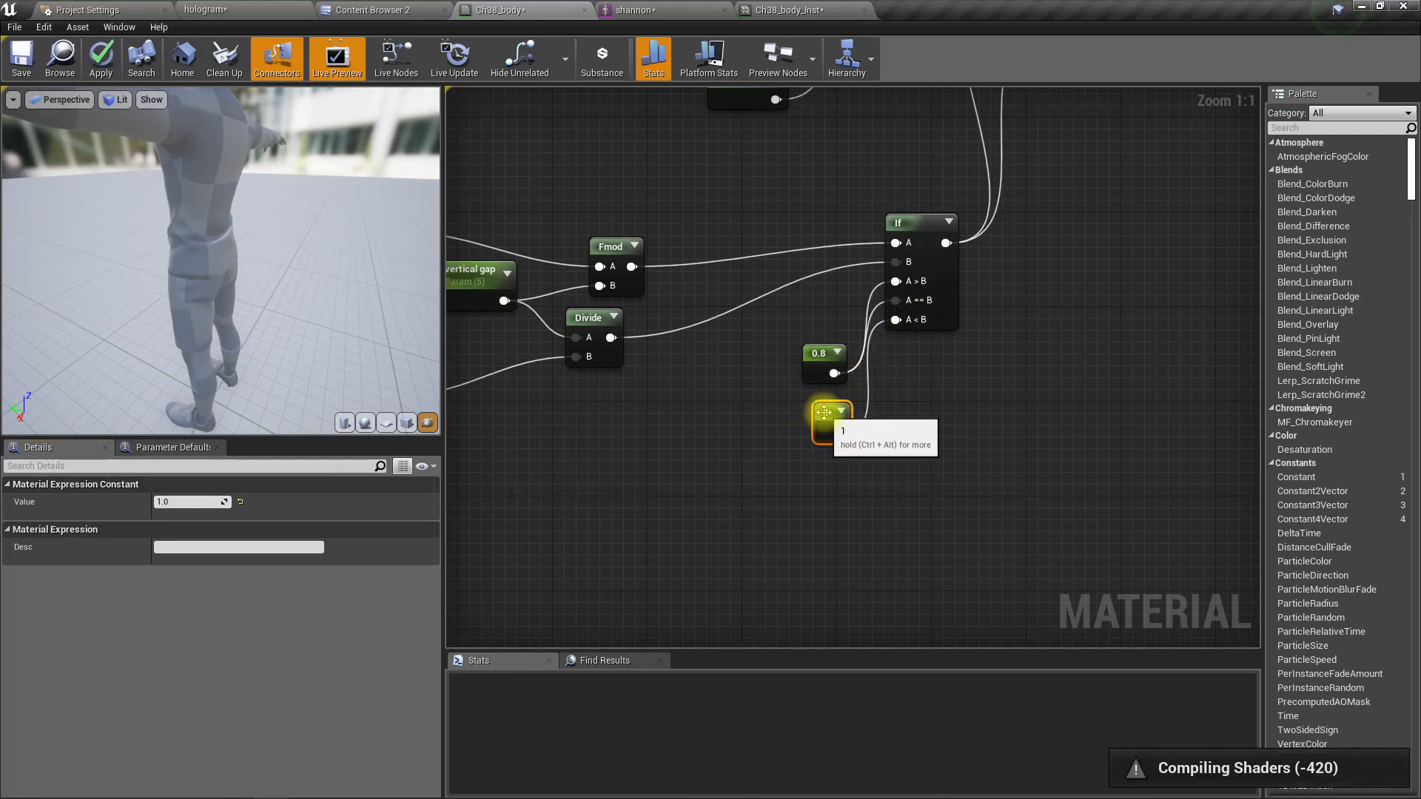
drag(819, 412, 808, 412)
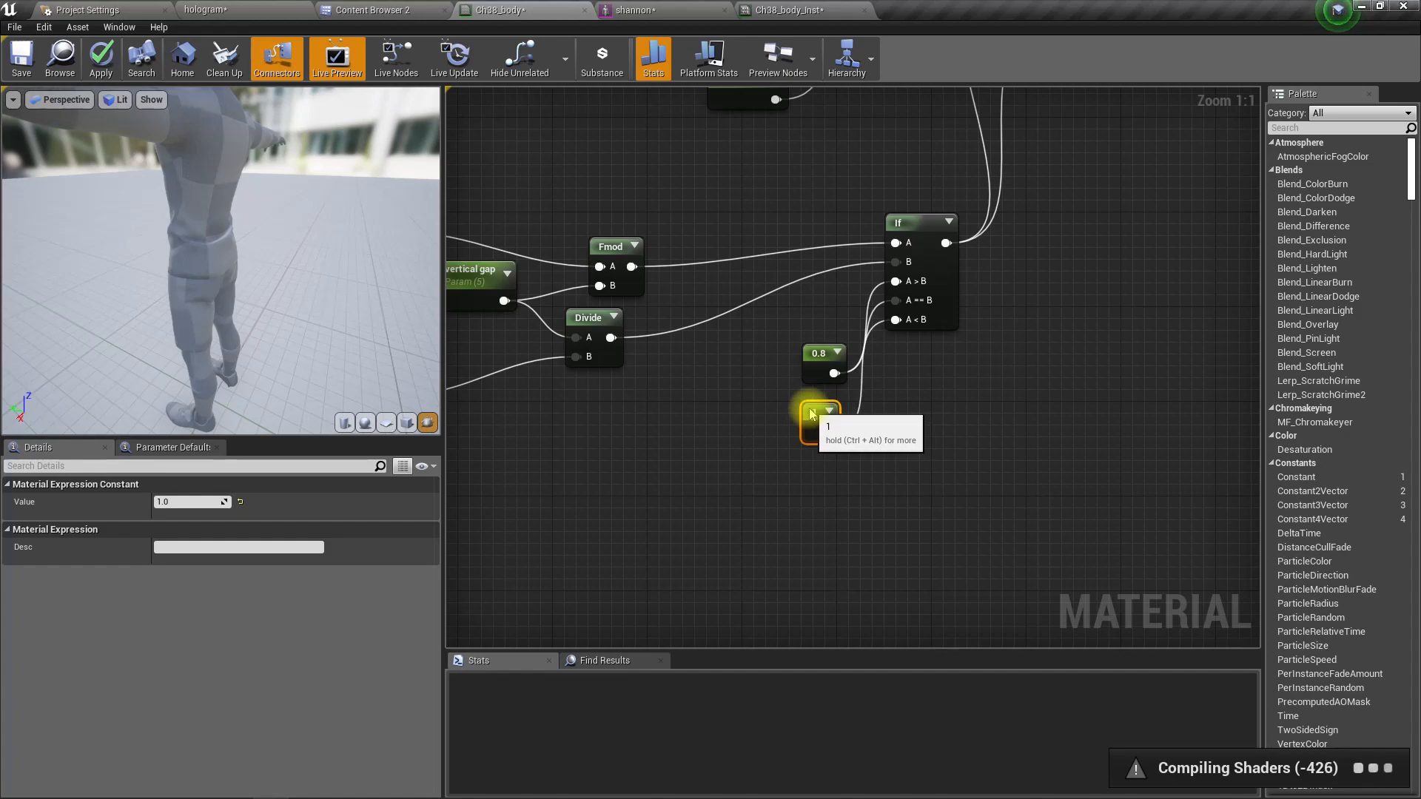
click(101, 63)
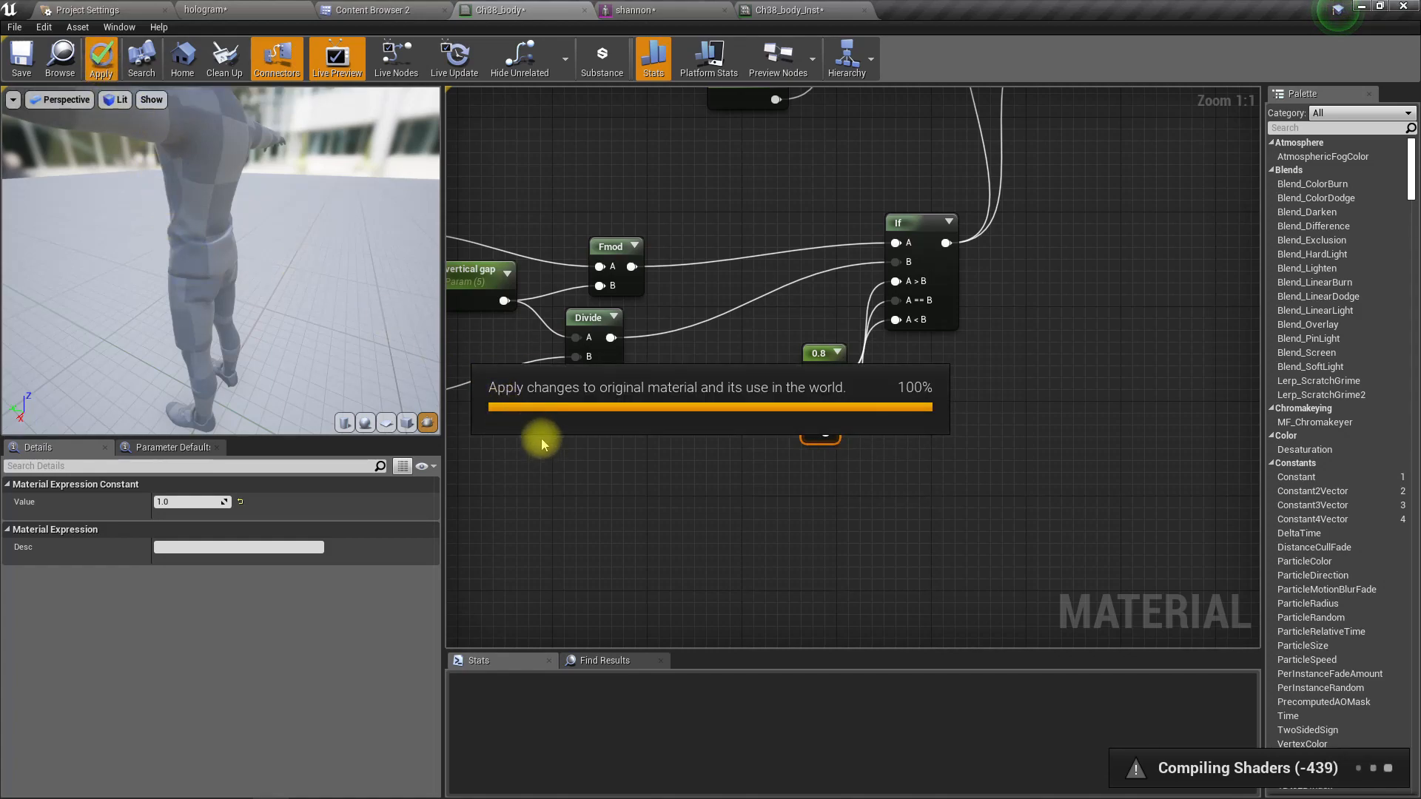
- Insert a Multiply node between the duplicated network's Time node and the B input of its Add node
right_drag(524, 481, 1020, 551)
mouse_move(695, 370)
mouse_down()
mouse_move(590, 372)
mouse_move(671, 385)
mouse_up()
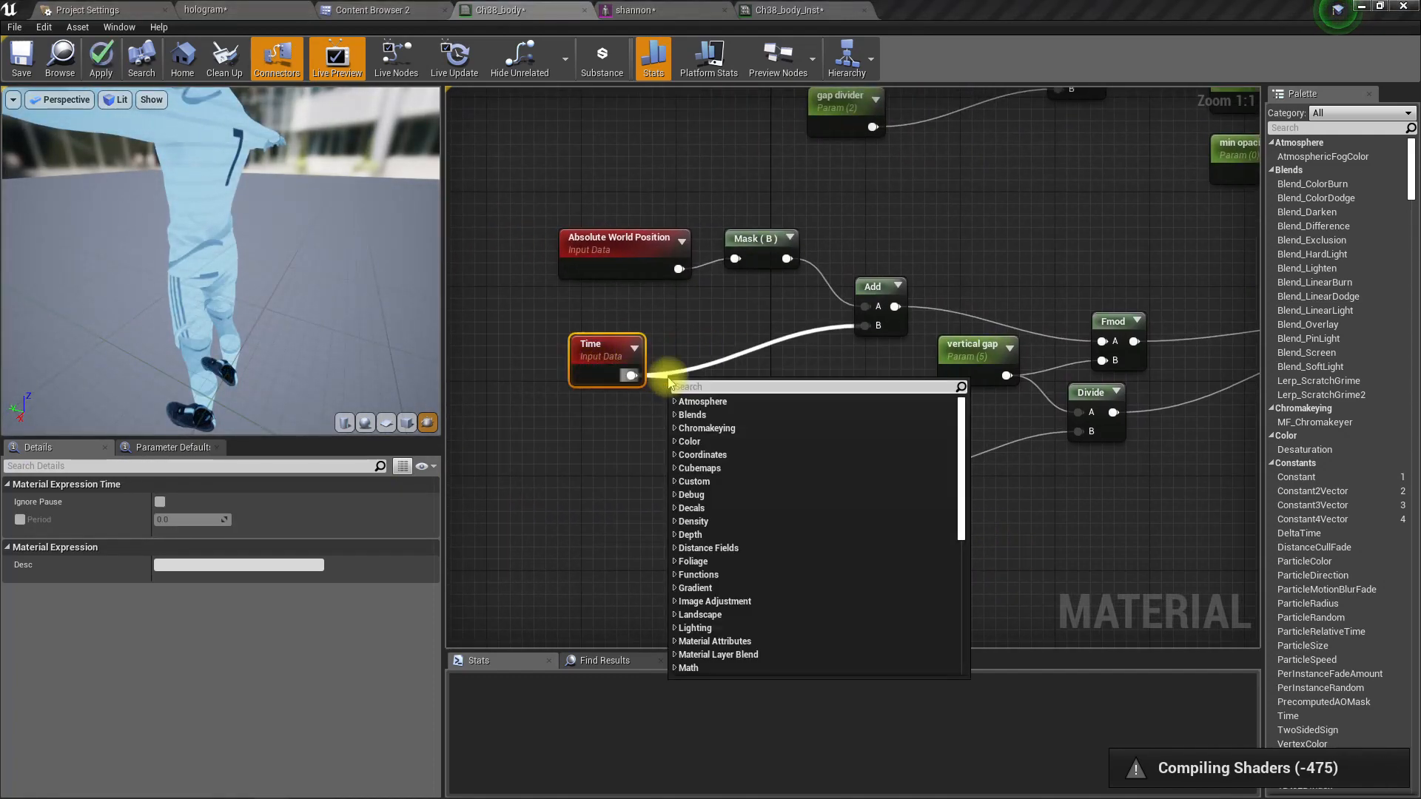
text(multiply)
key(Return)
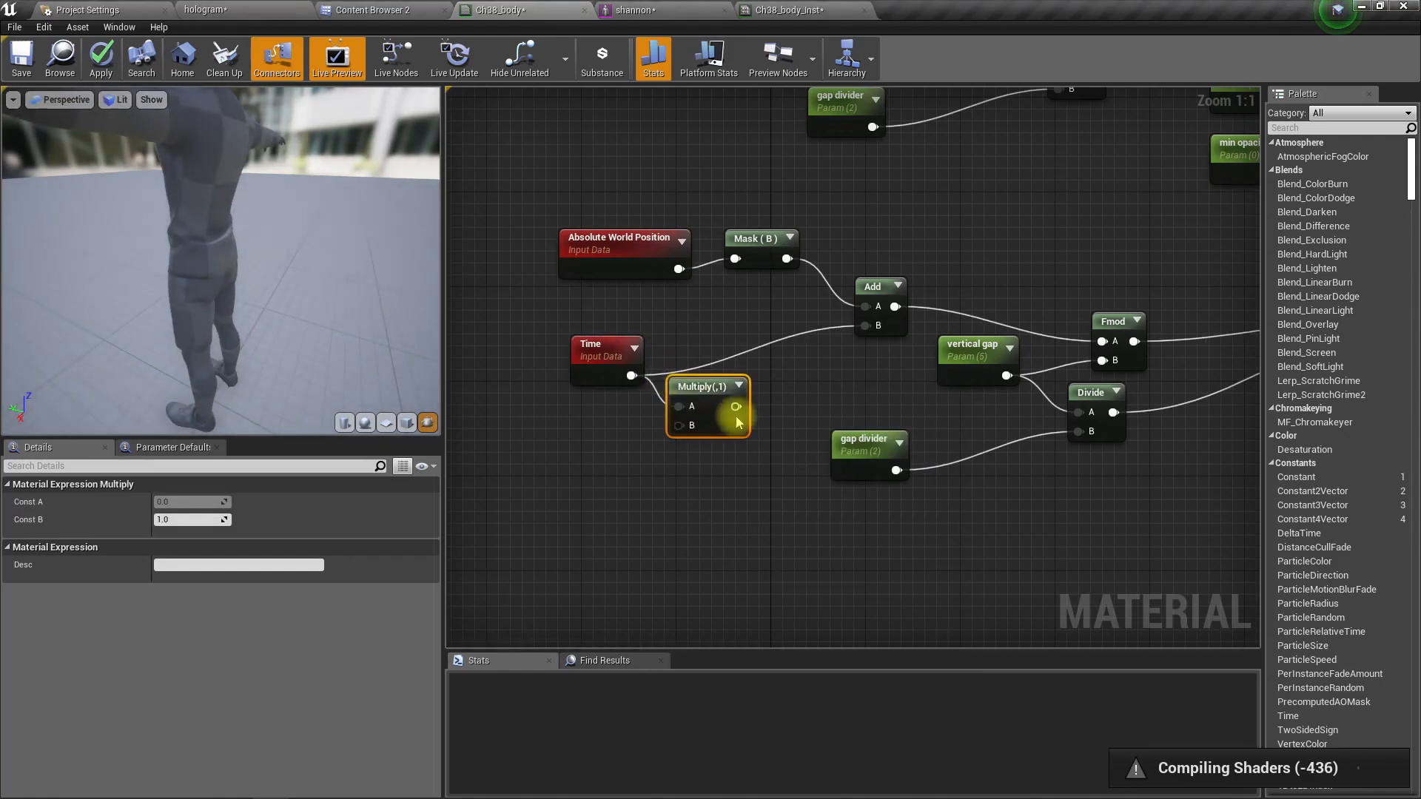
drag(736, 408, 866, 326)
- Promote the Multiply node's B input to a parameter named time scale with default value 1, and place it below the Time node
right_click(688, 428)
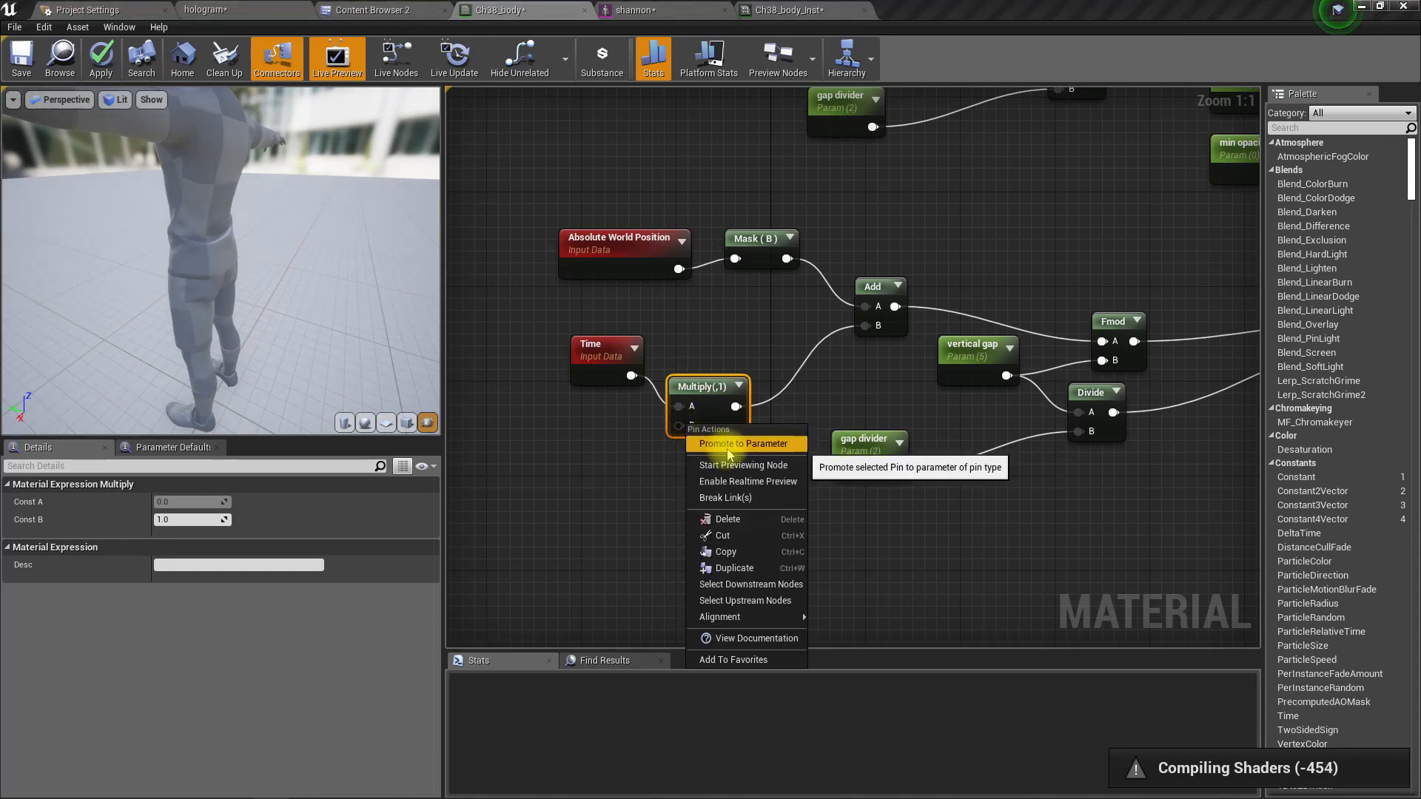
click(736, 442)
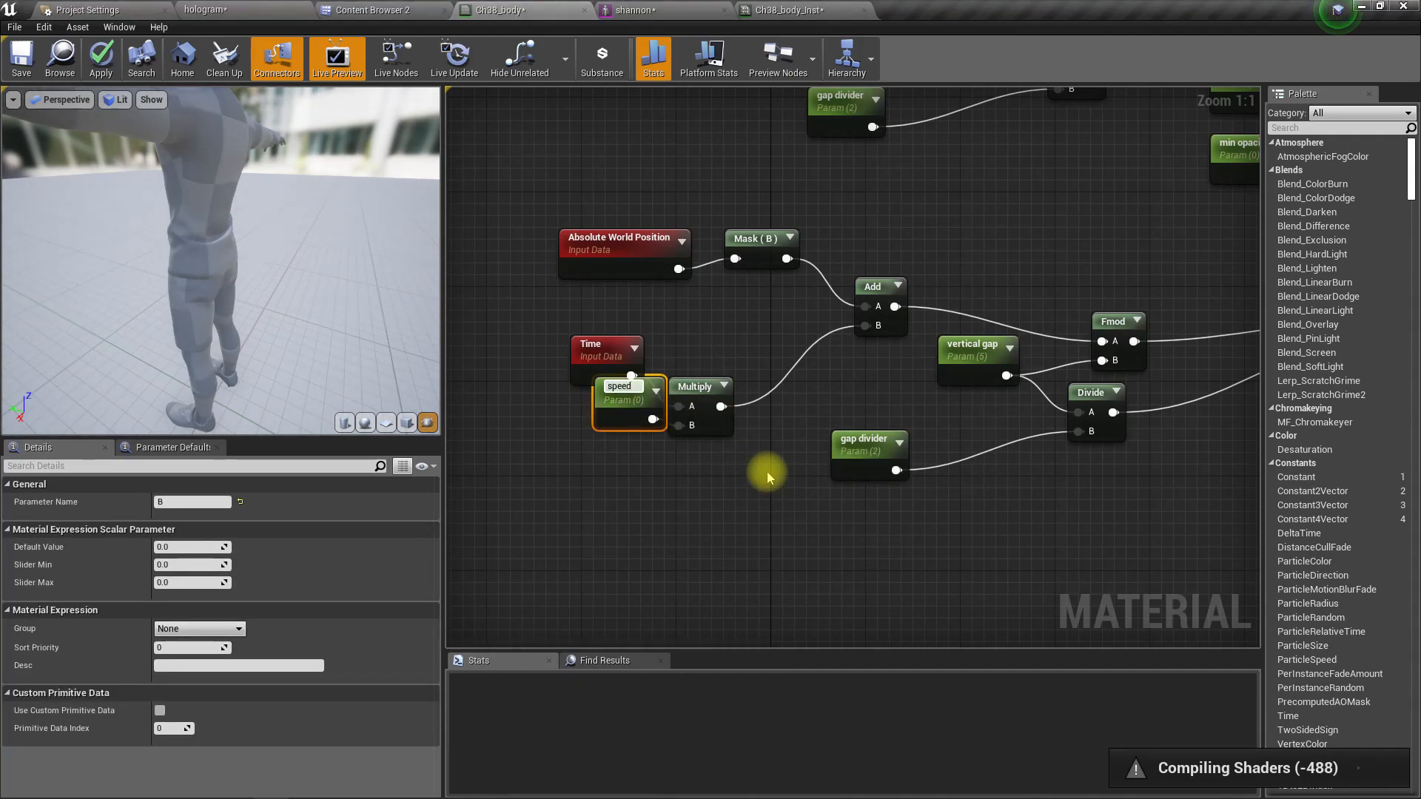
key(ctrl+a)
text(time scale)
key(Return)
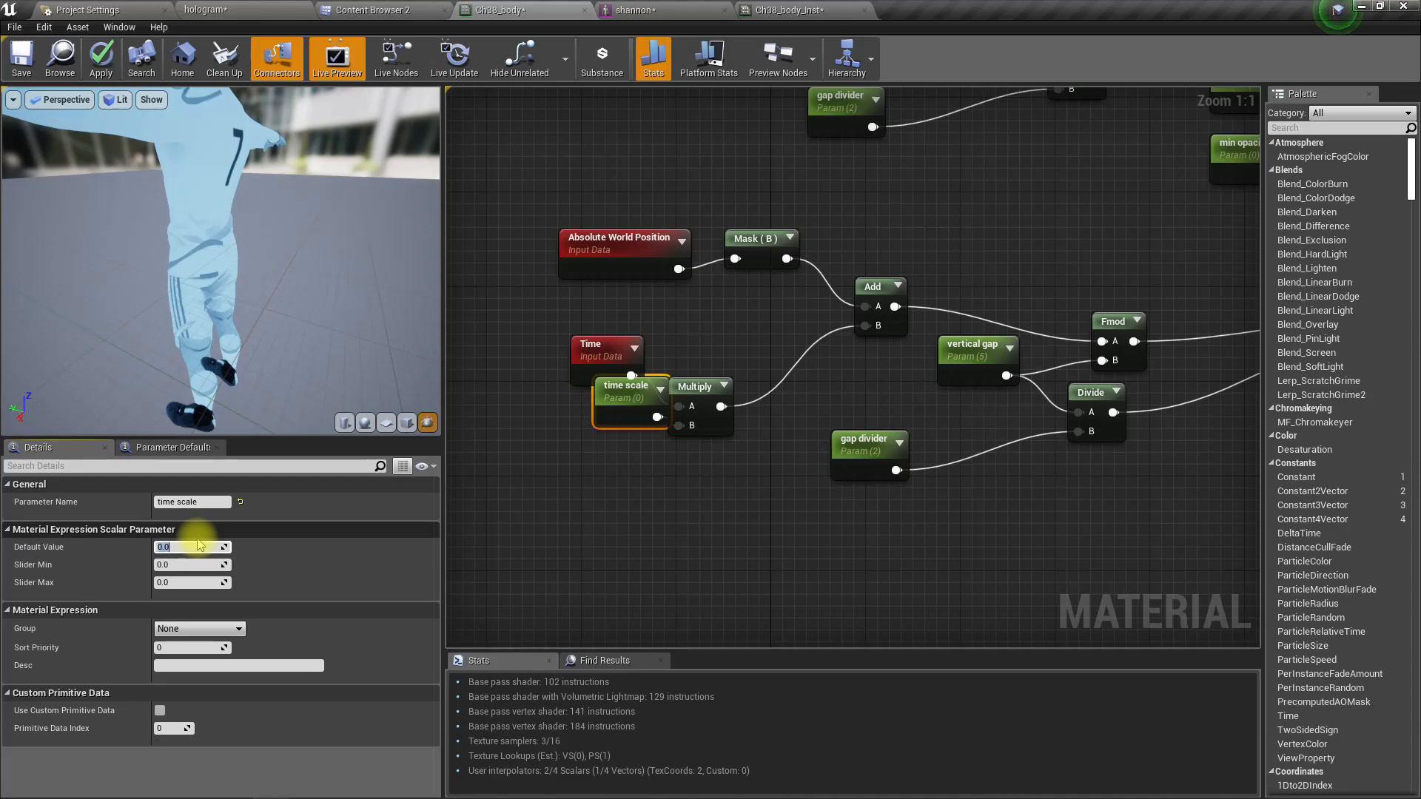
text(1)
key(Return)
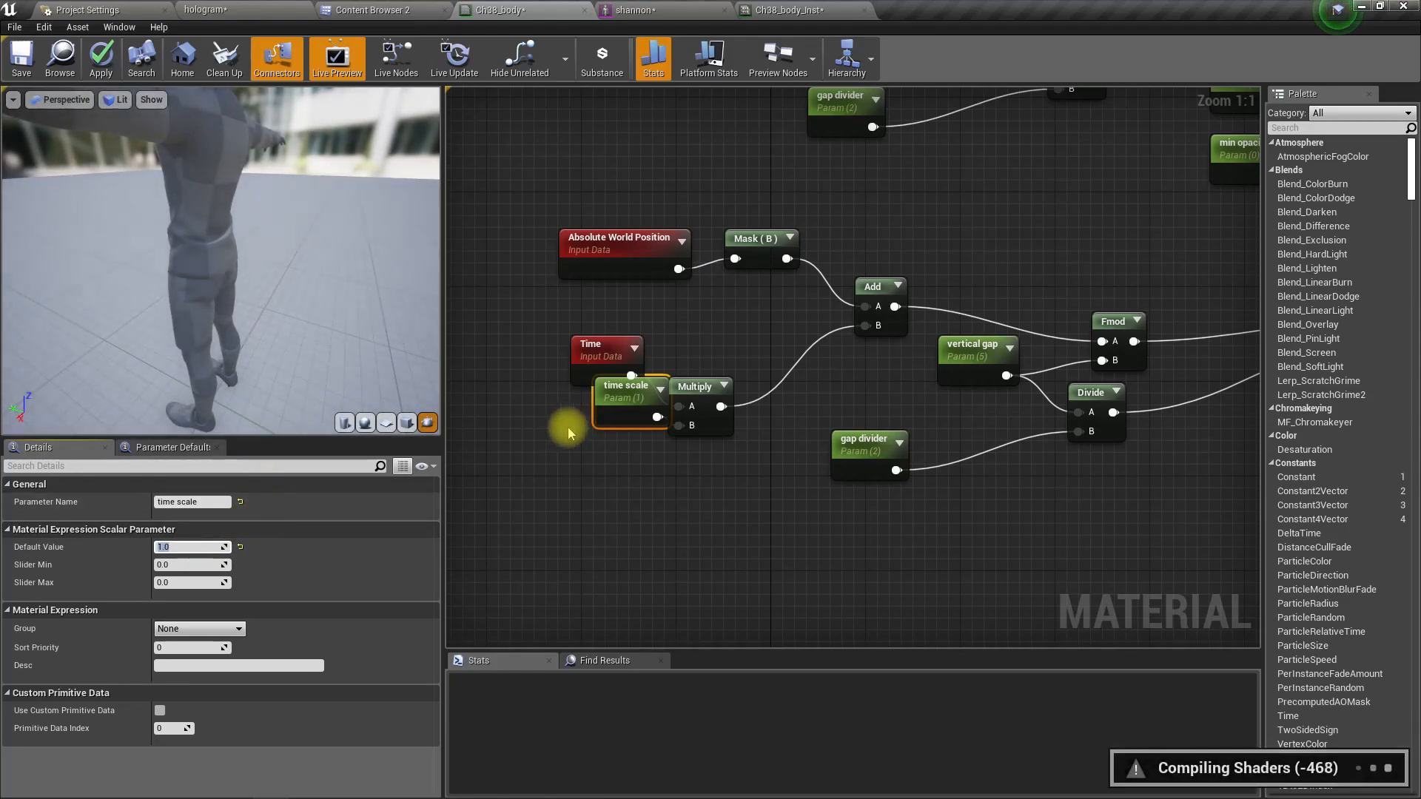
drag(628, 403, 592, 457)
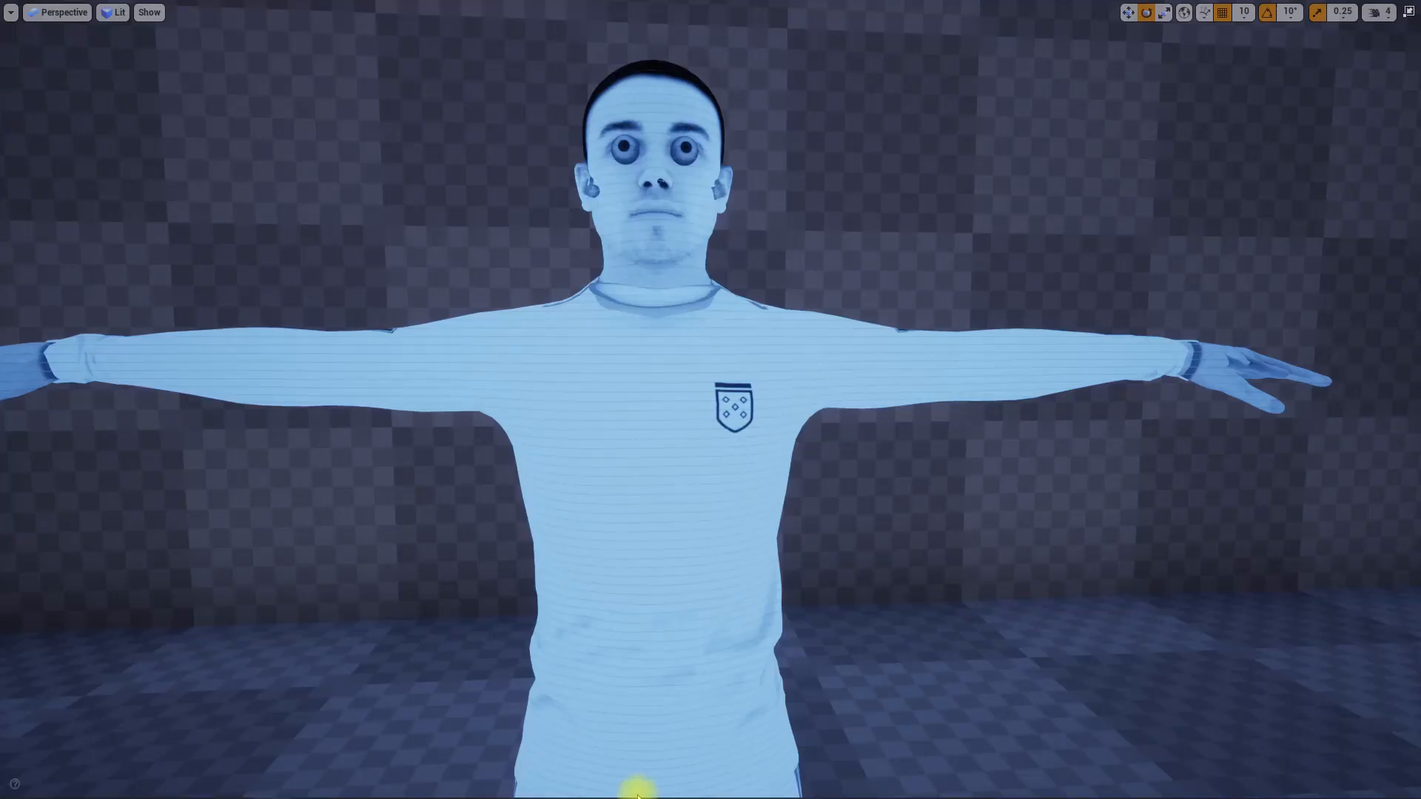
- Examine the stripes on the character in the hologram level, exit the full-screen view, and check the Ch38_body_Inst parameters
right_drag(639, 796, 597, 787)
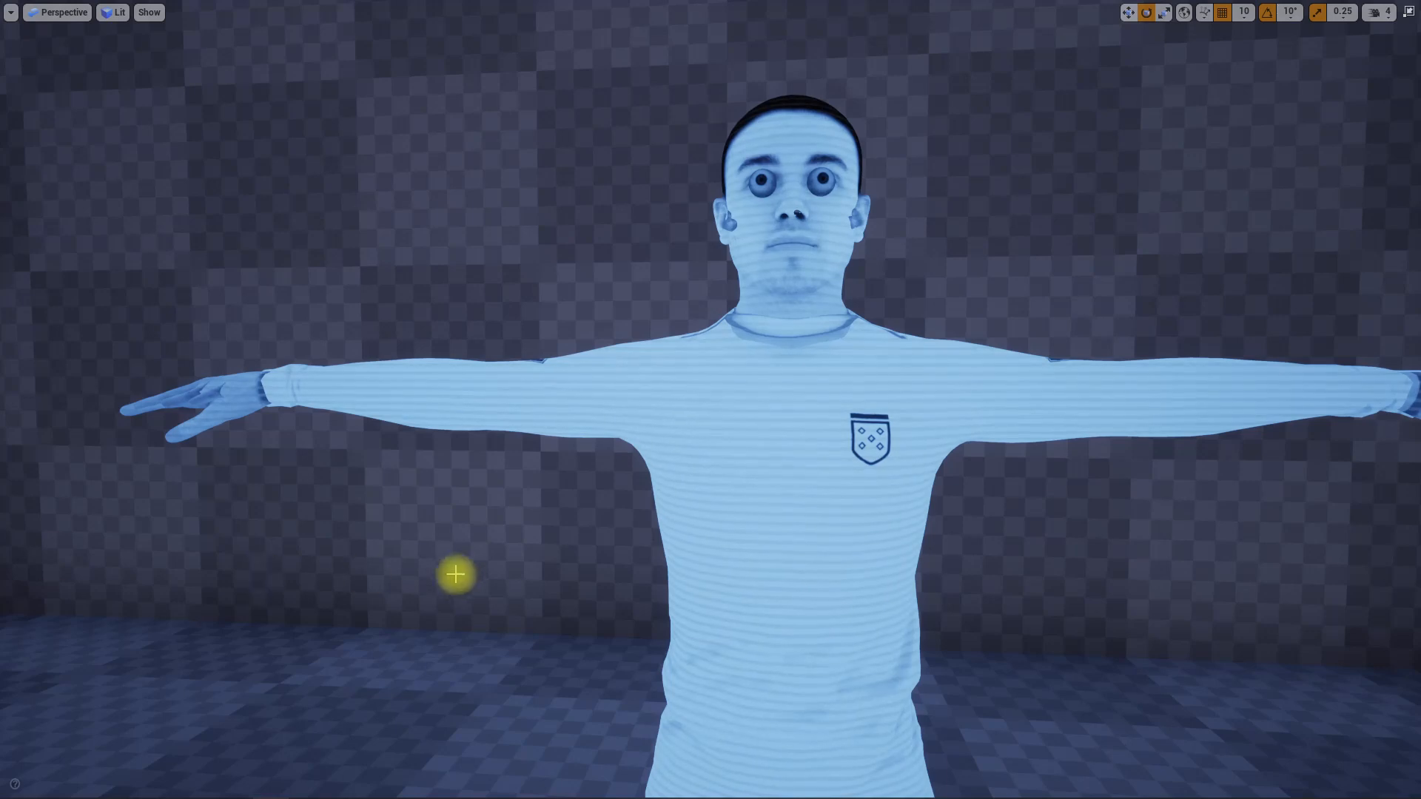
scroll(447, 575, down, 3)
key(F11)
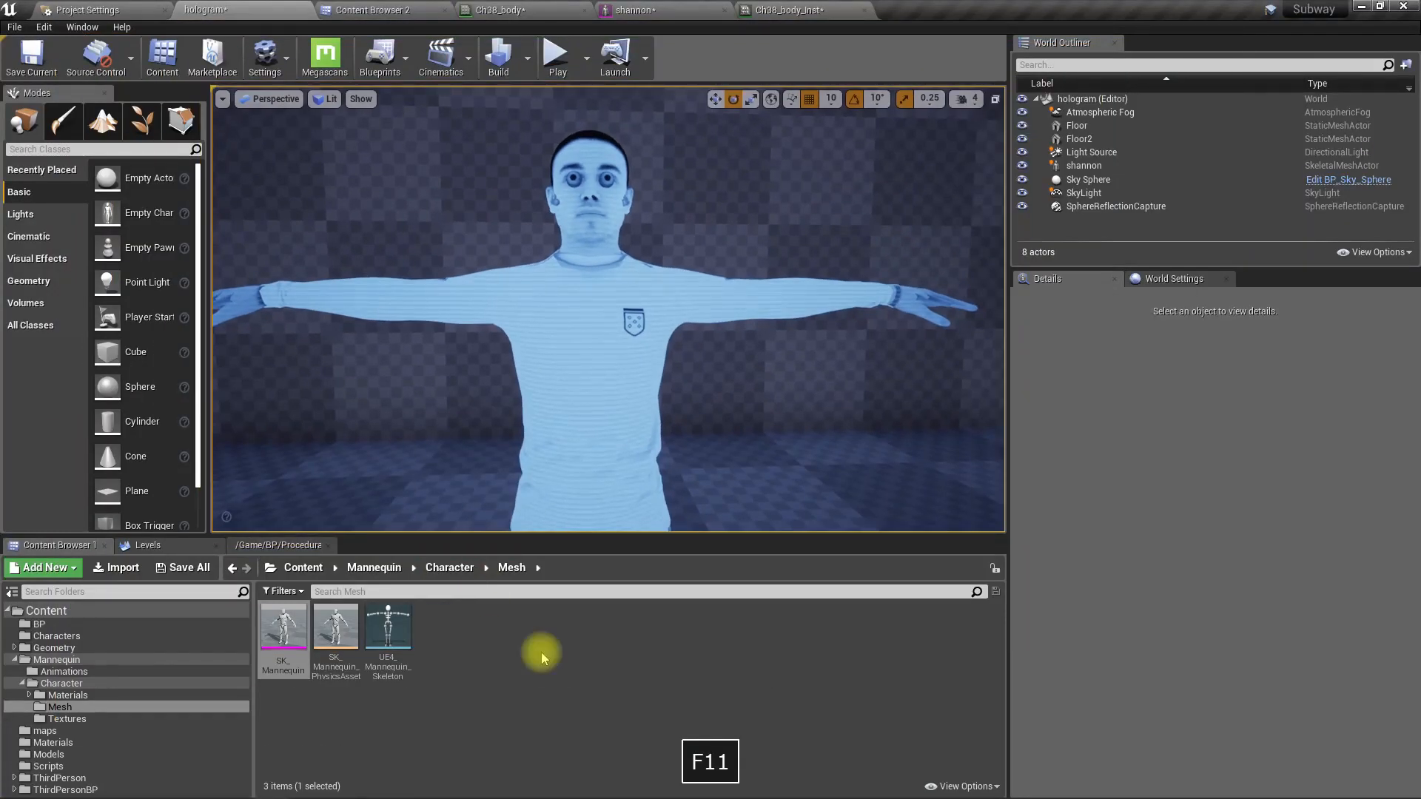
click(789, 9)
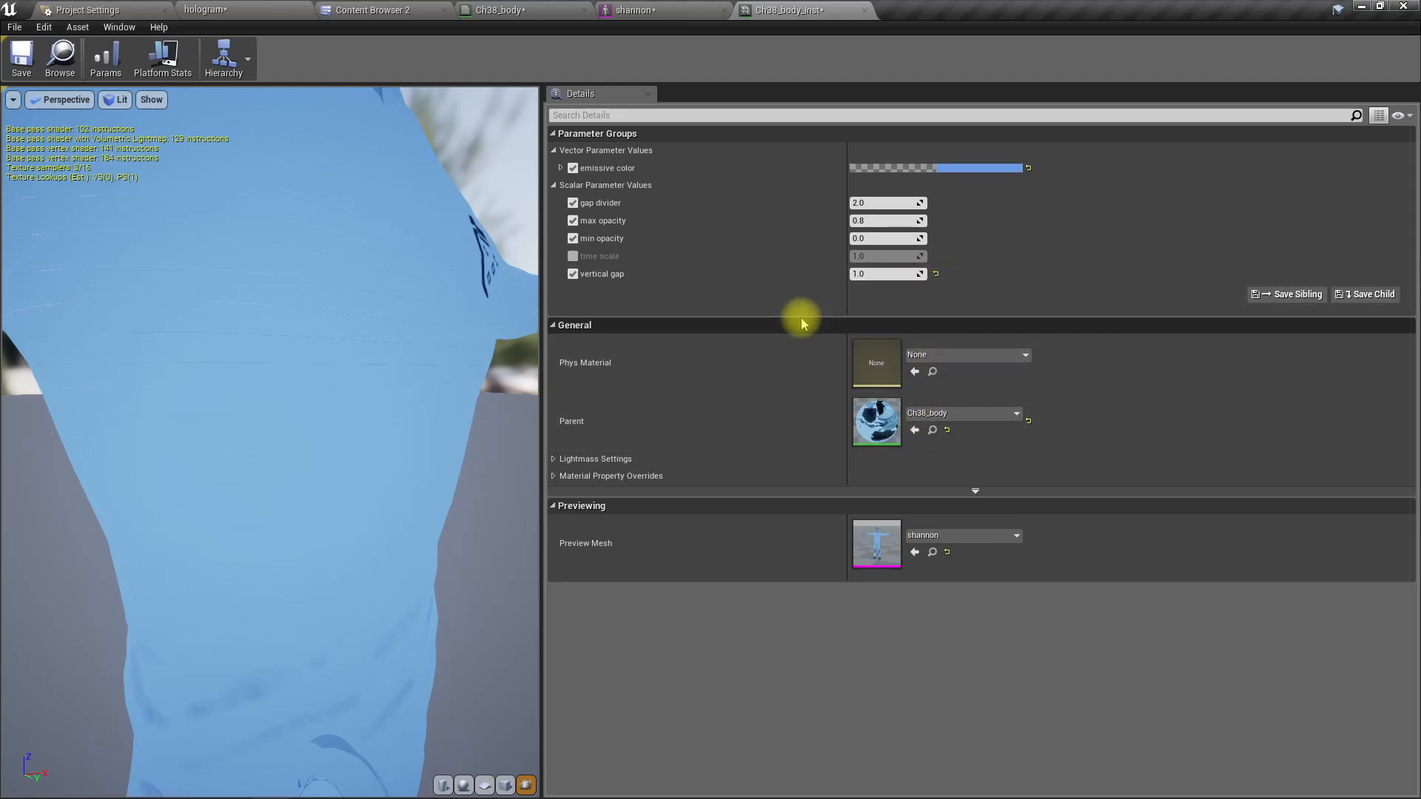
- In the Ch38_body material, set the 0.8 constant feeding the second If node to 0.5, trying 0.4 first
click(518, 9)
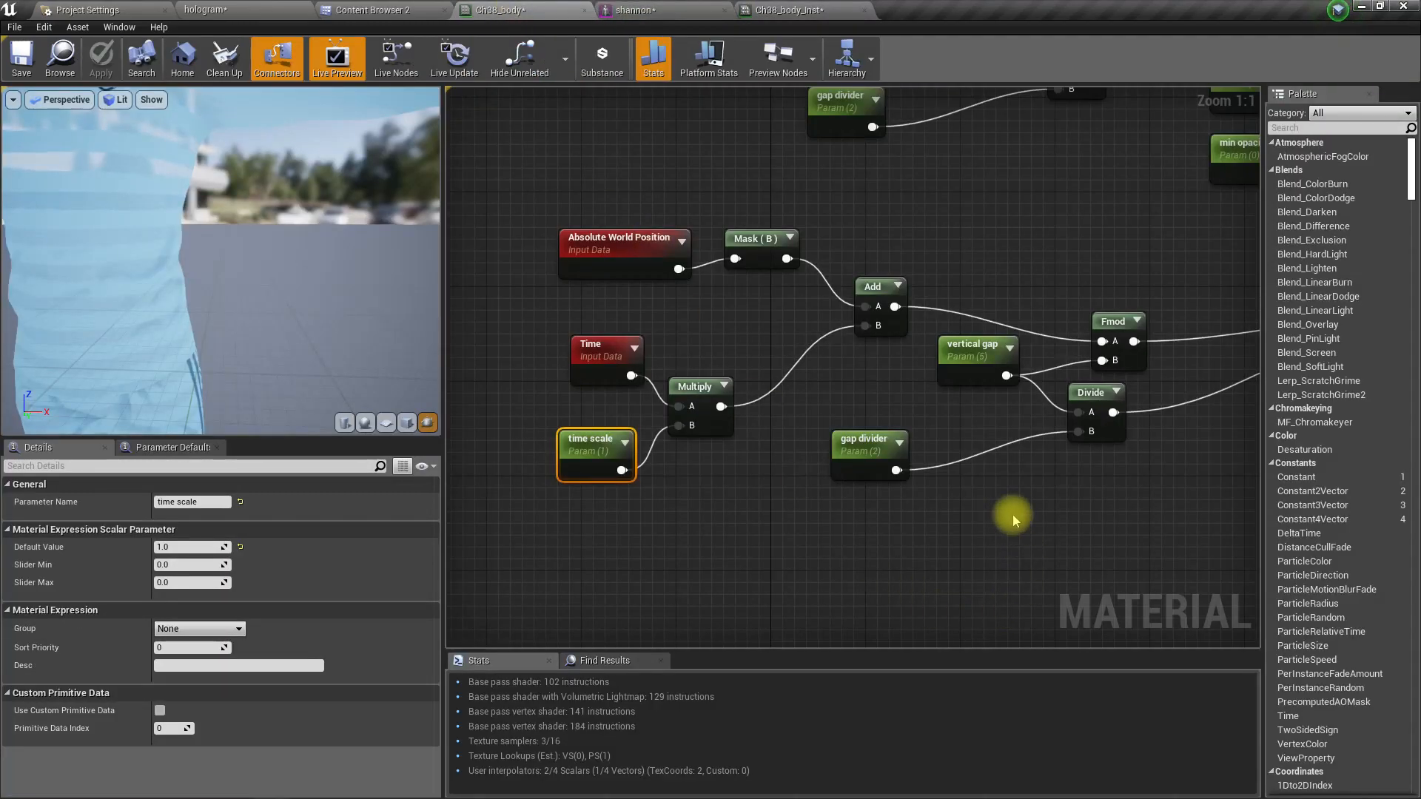
right_drag(1013, 516, 606, 592)
click(914, 506)
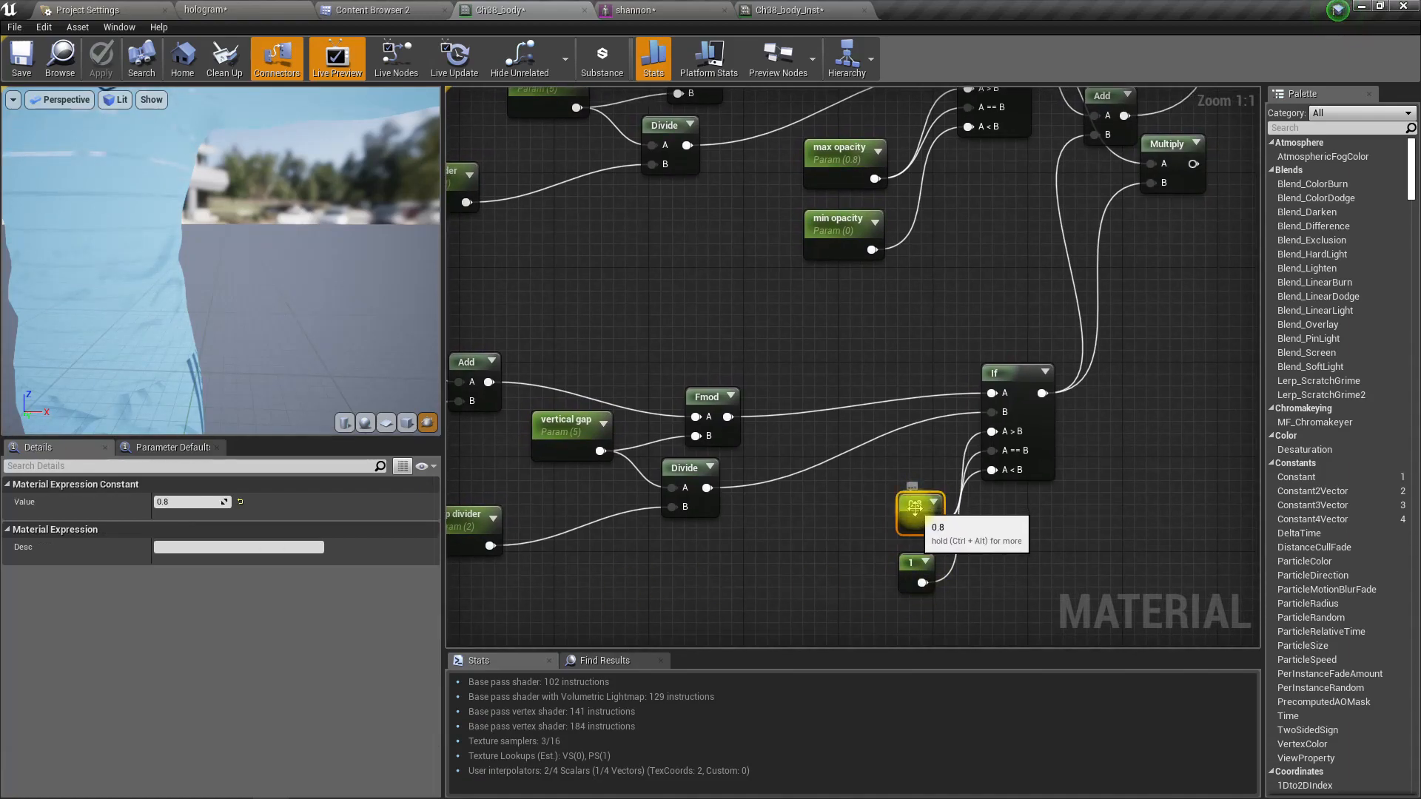
click(190, 501)
text(0.4)
key(Return)
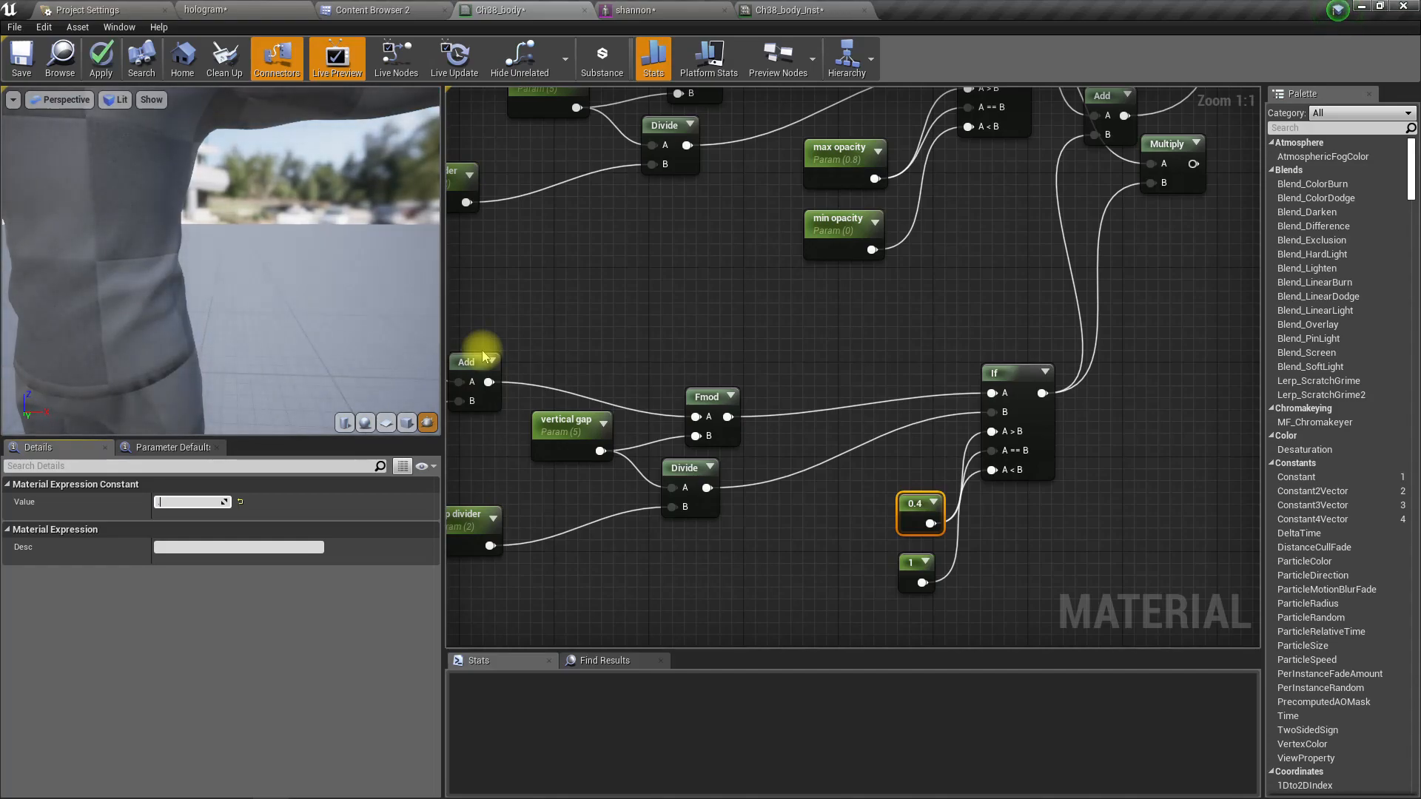
text(0.5)
key(Return)
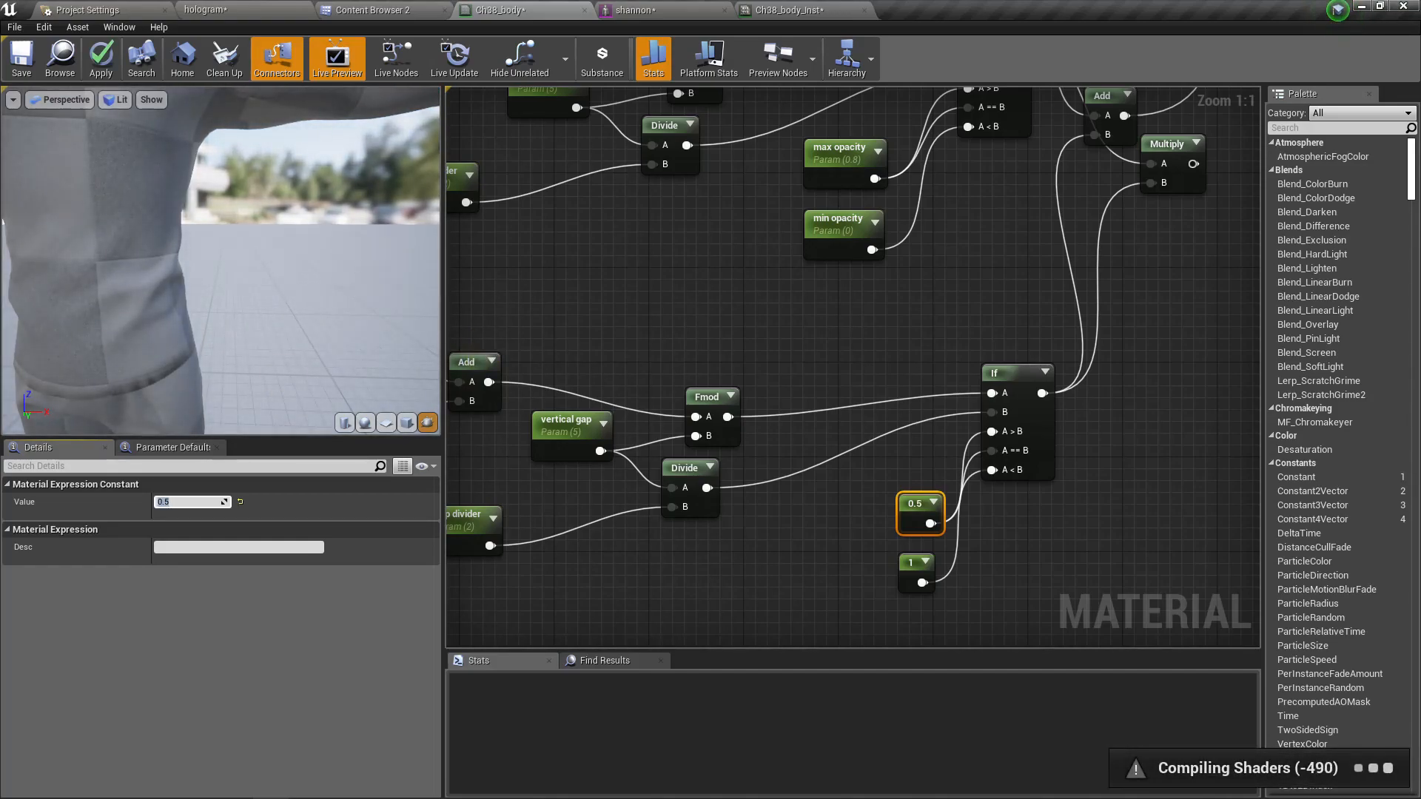
- Rename the second stripe network's vertical gap and gap divider parameters to vertical gap2 and gap divider2
right_drag(689, 572, 949, 555)
click(793, 415)
click(213, 502)
key(Right)
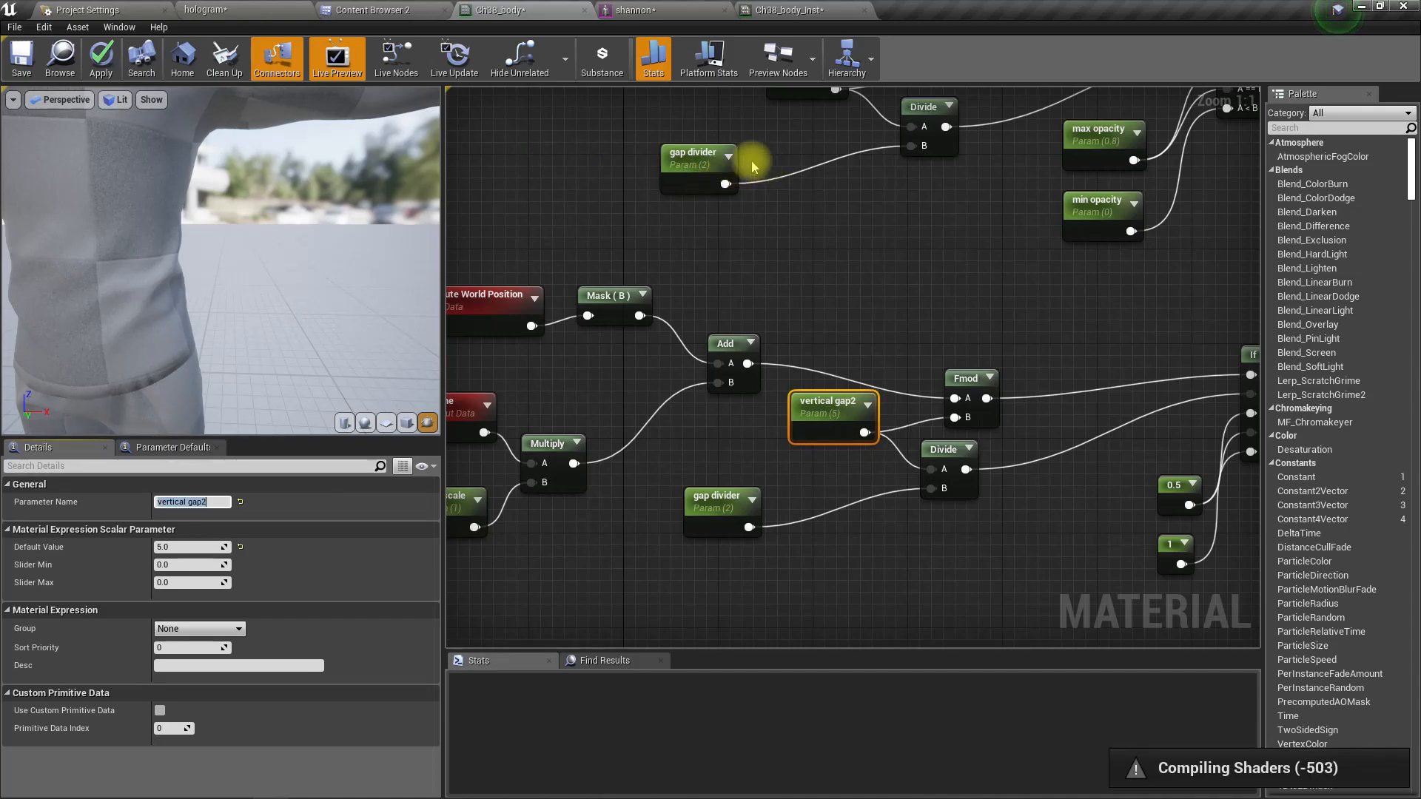
right_drag(918, 569, 854, 554)
click(650, 493)
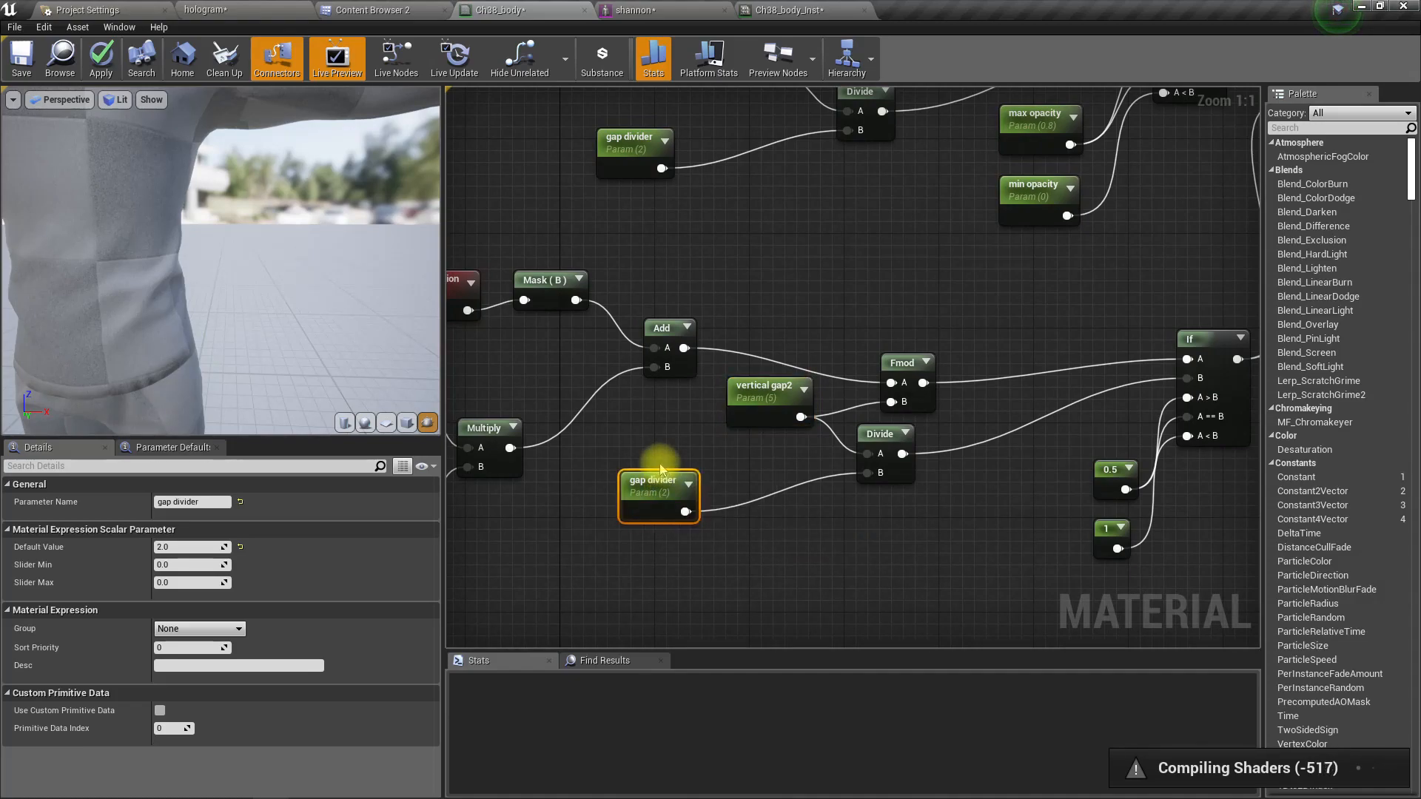
click(204, 502)
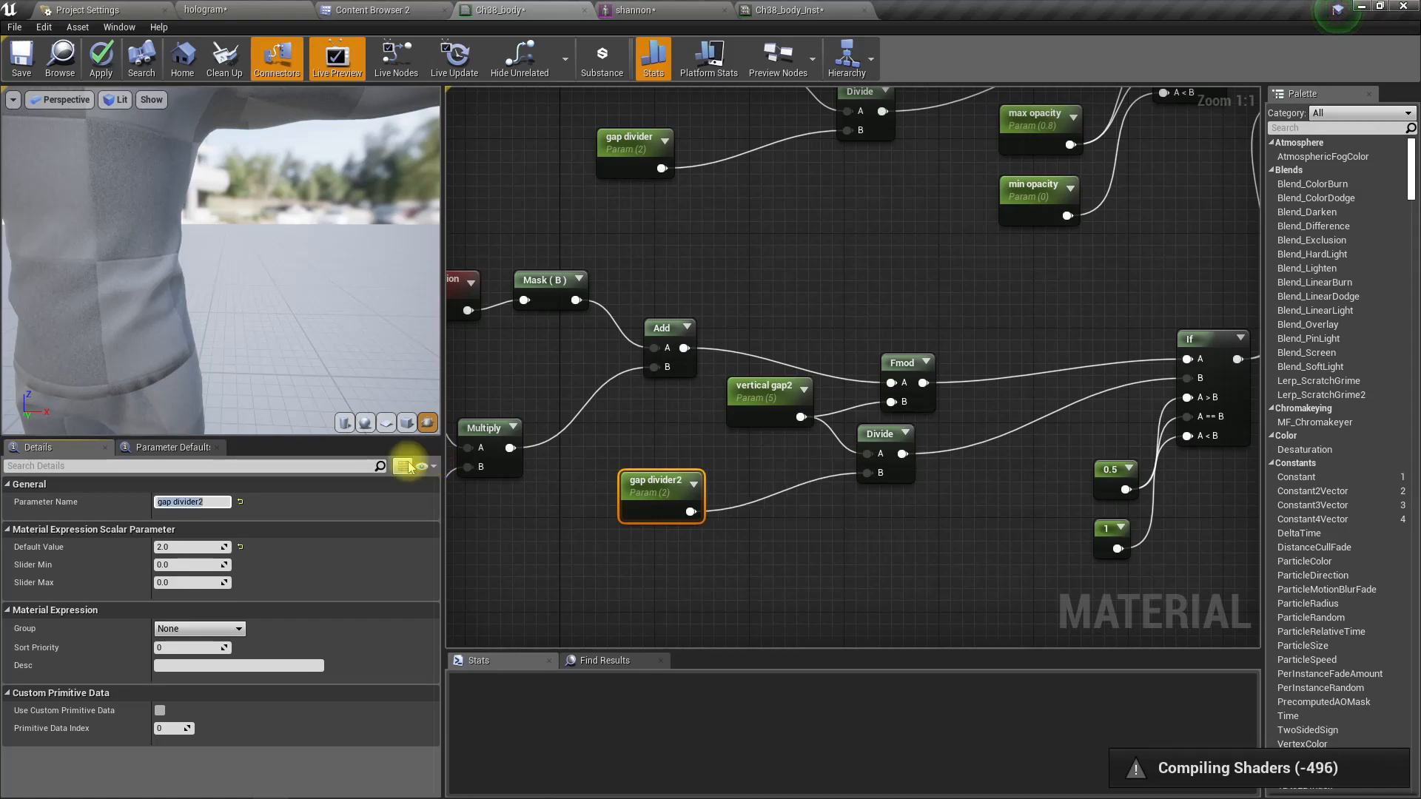
- Apply the Ch38_body material and place the Ch38_body_Inst editor beside the character in the full-screen hologram level
click(101, 58)
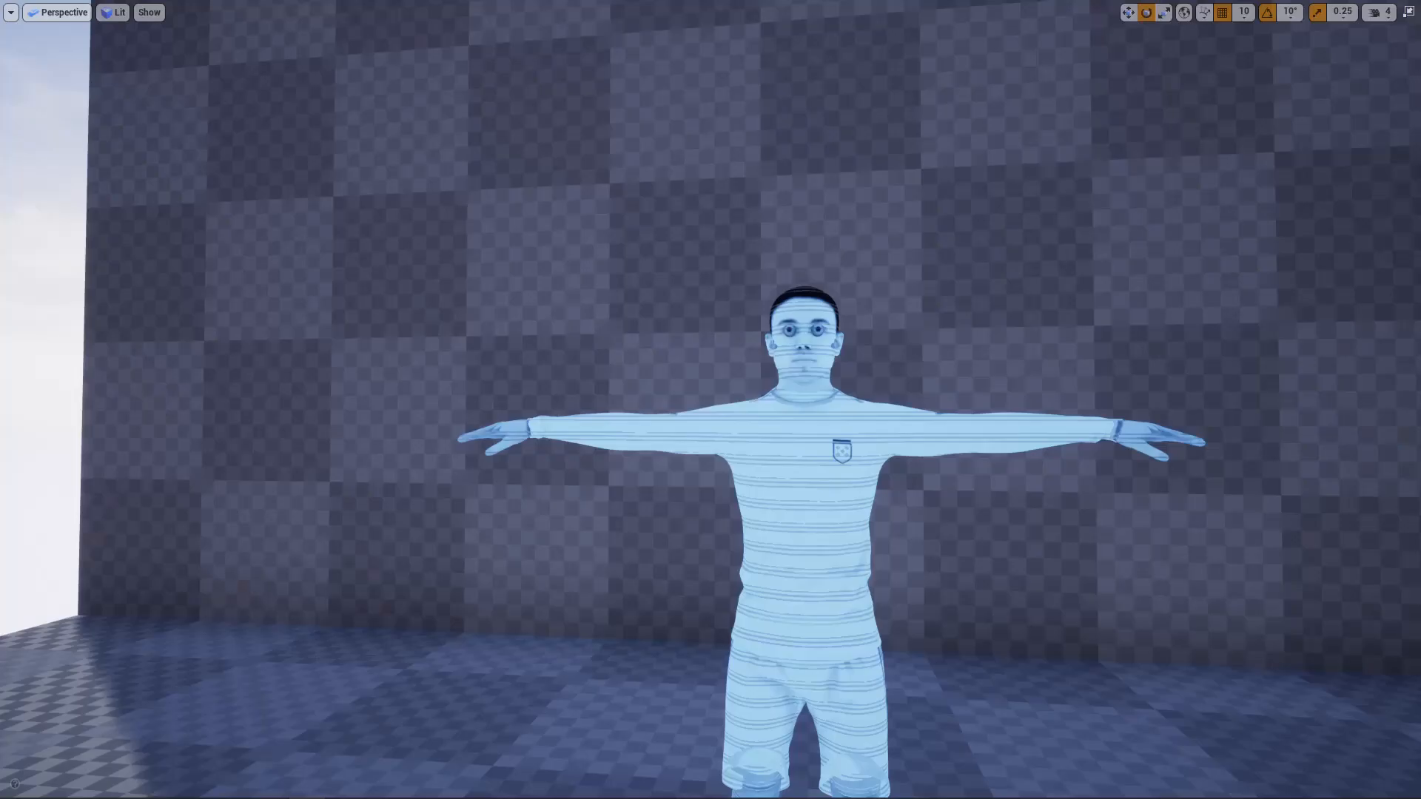
drag(844, 798, 1367, 355)
right_drag(1047, 232, 1099, 241)
drag(1313, 356, 1214, 255)
- Enable the gap divider2 override in Ch38_body_Inst and set it to 40, trying 10 and 20 first
click(1209, 434)
click(1345, 436)
text(10)
key(Return)
text(100)
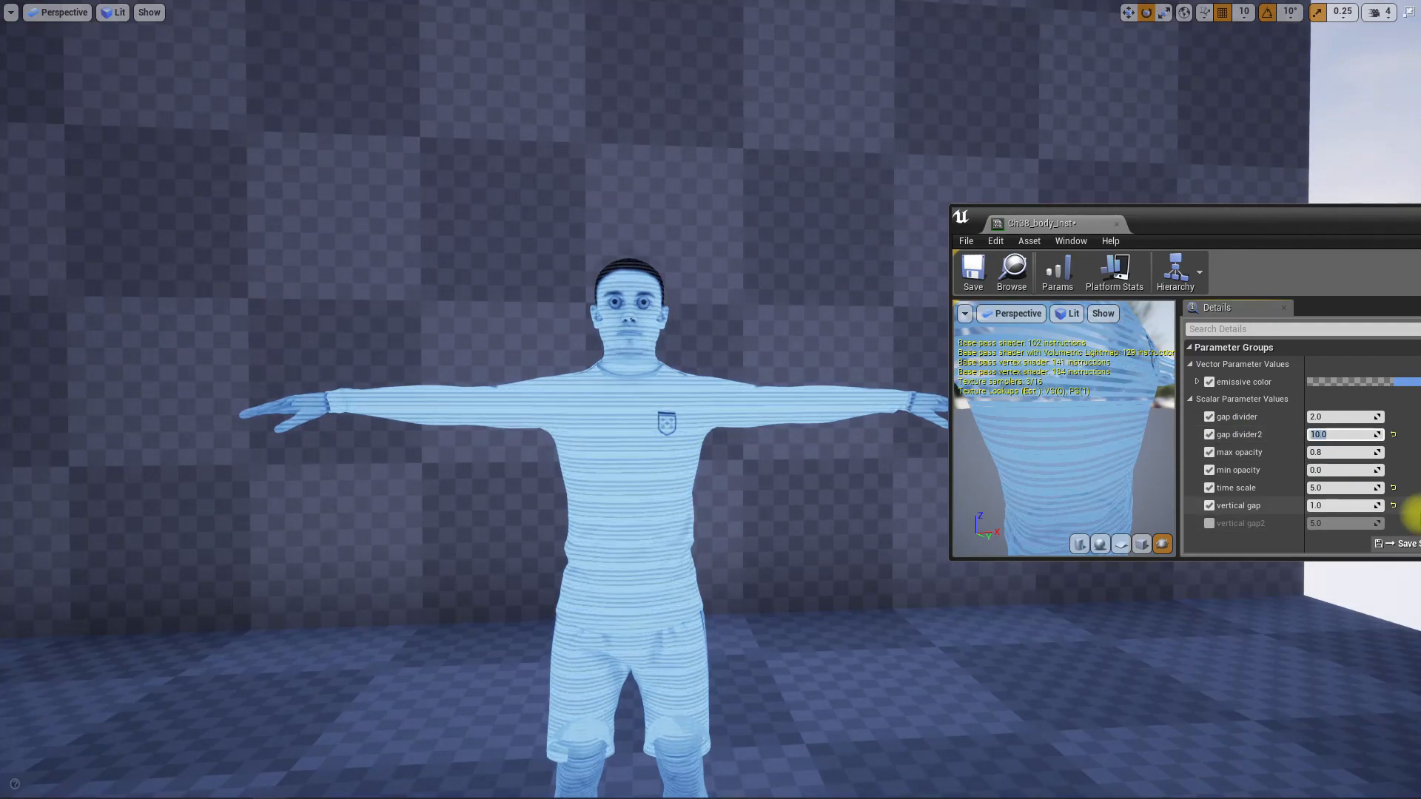
key(Return)
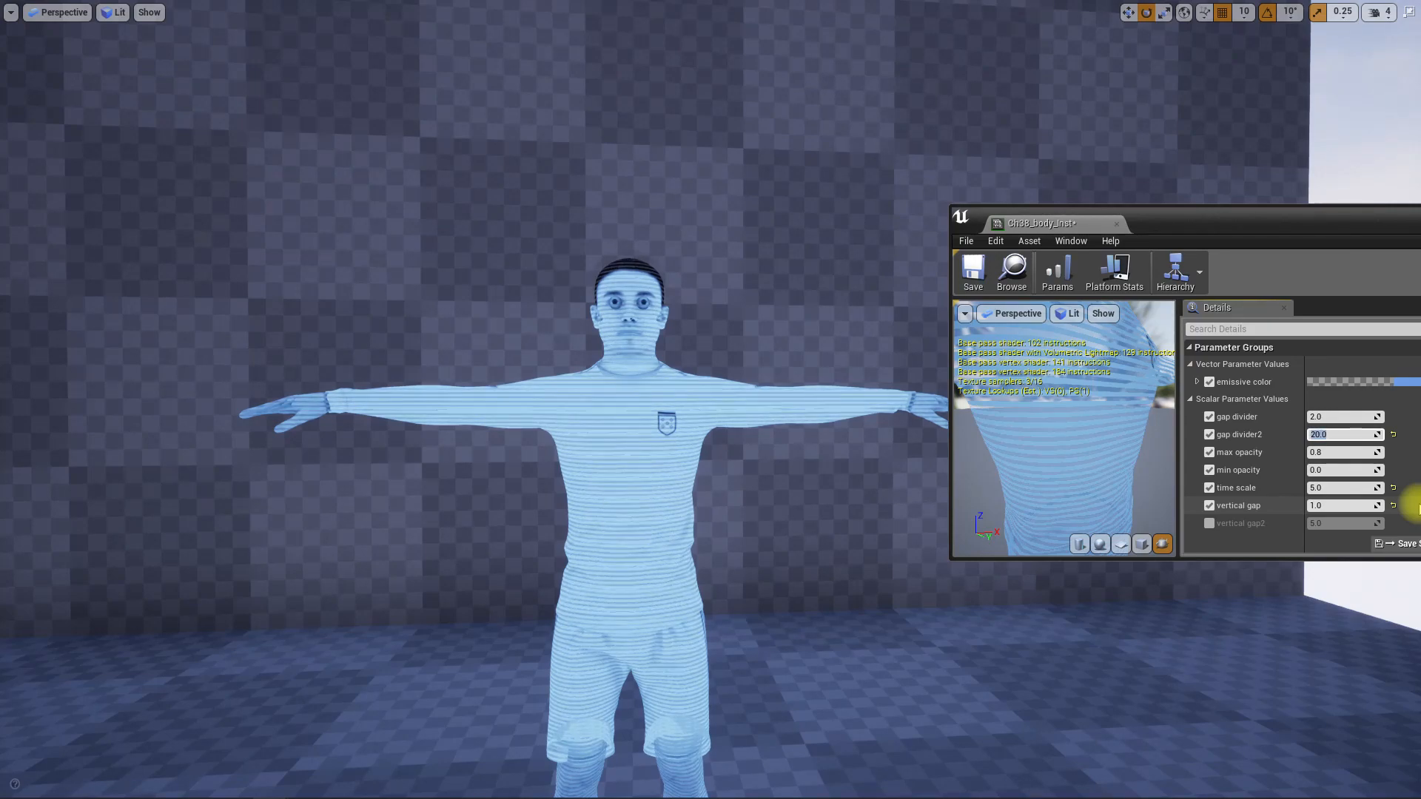
text(40.0)
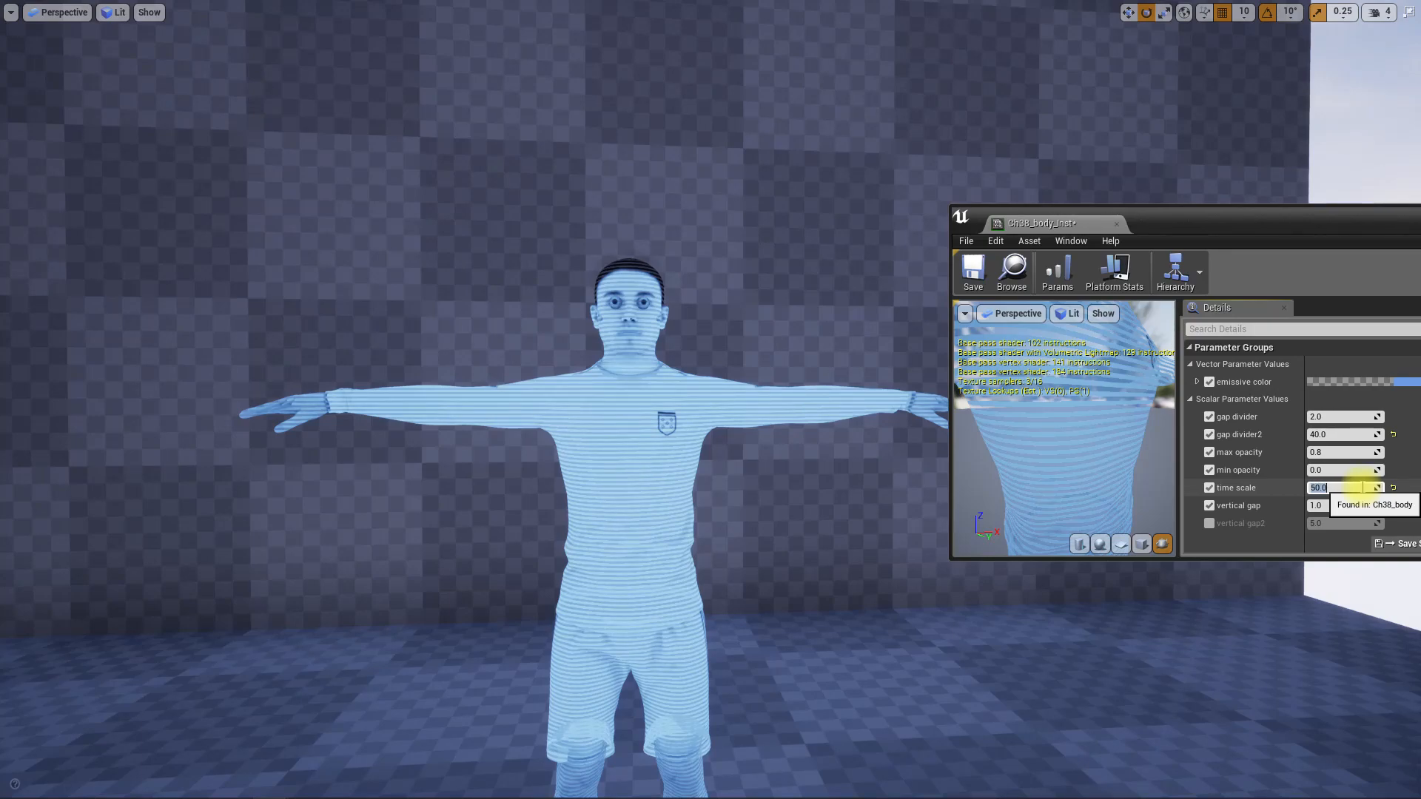
- Set the instance's time scale back to 5 and examine the stripes on the character from another angle
right_drag(270, 619, 370, 629)
key(a)
click(1342, 493)
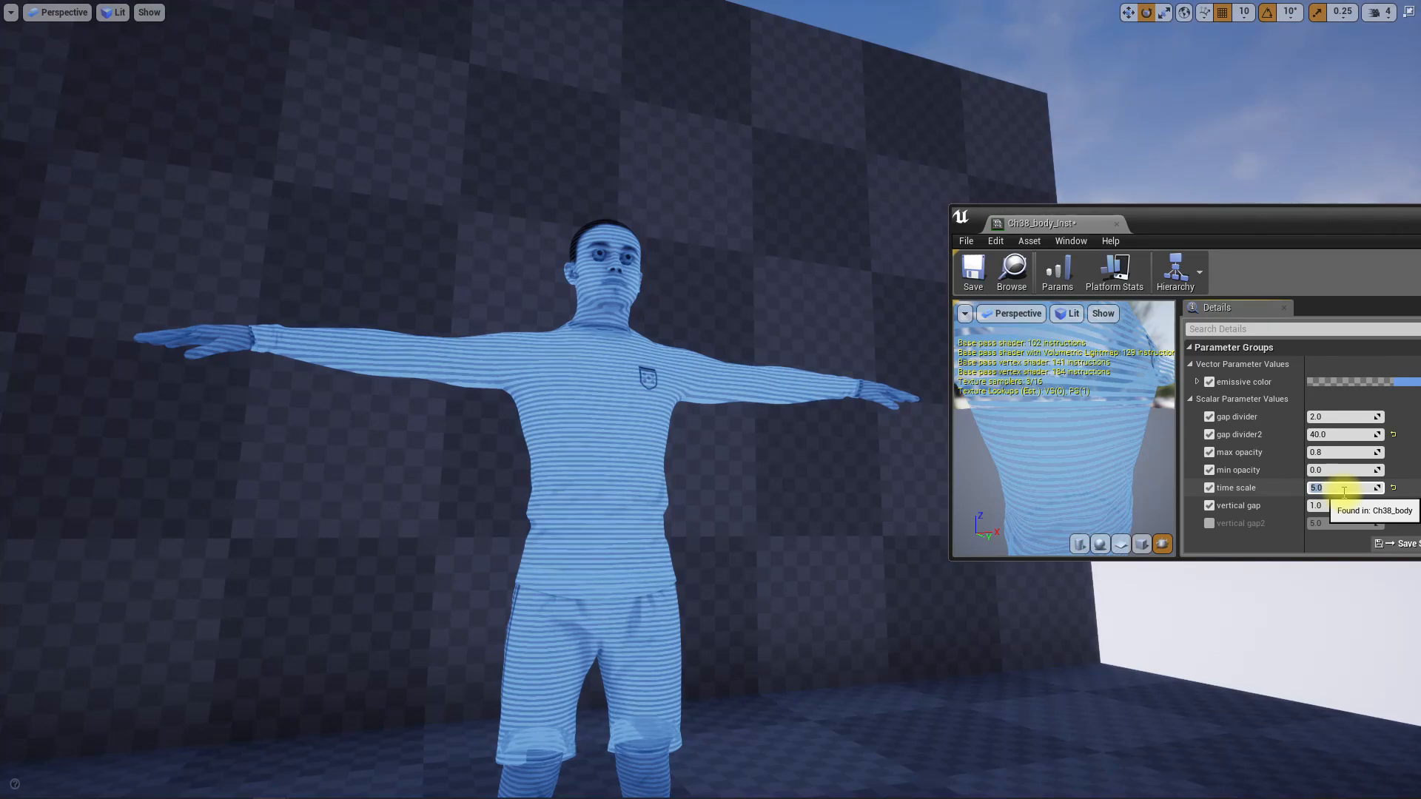
right_drag(888, 541, 370, 451)
- In the Ch38_body material, convert the 0.5 and 1 constants feeding the second If node to parameters
key(F11)
click(503, 10)
right_click(638, 415)
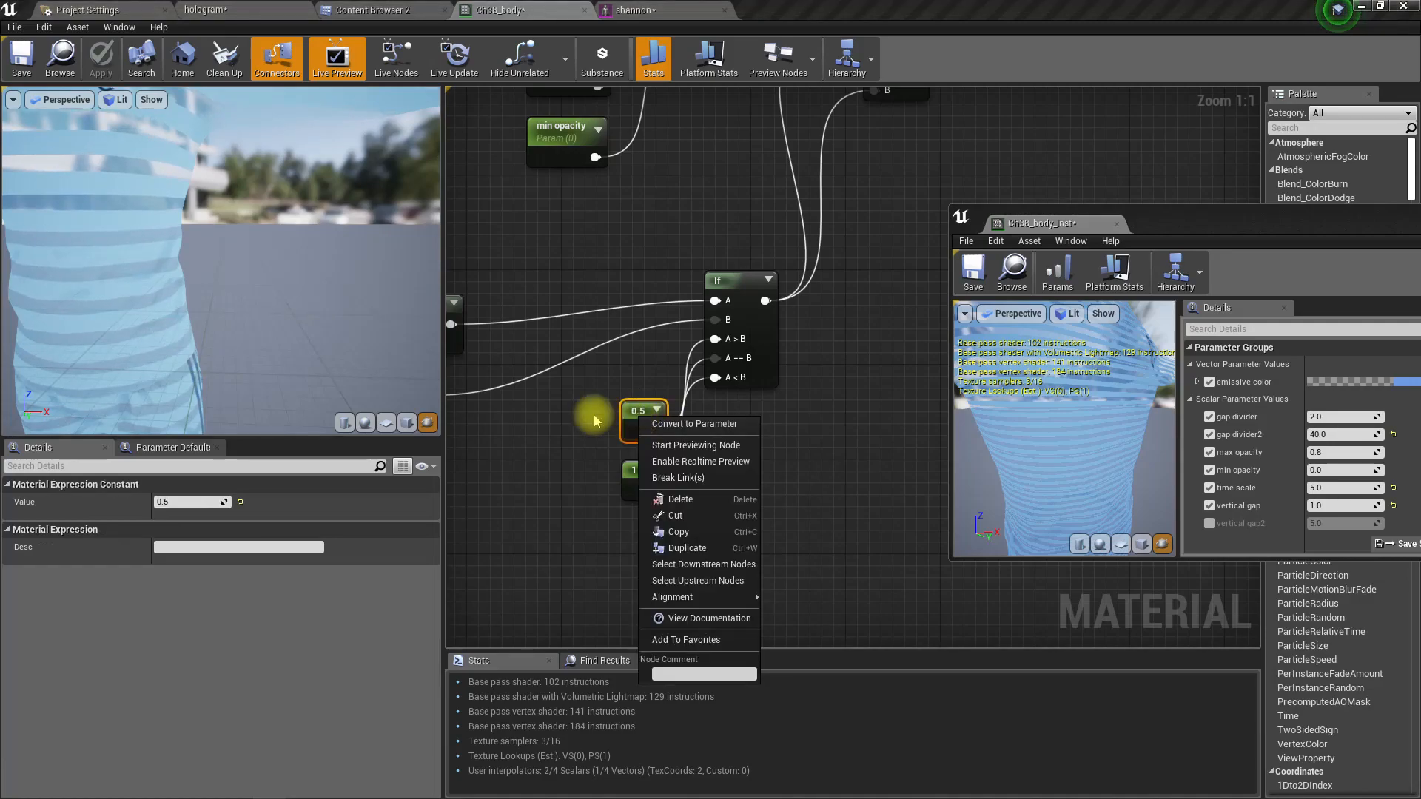
click(555, 411)
drag(577, 408, 627, 493)
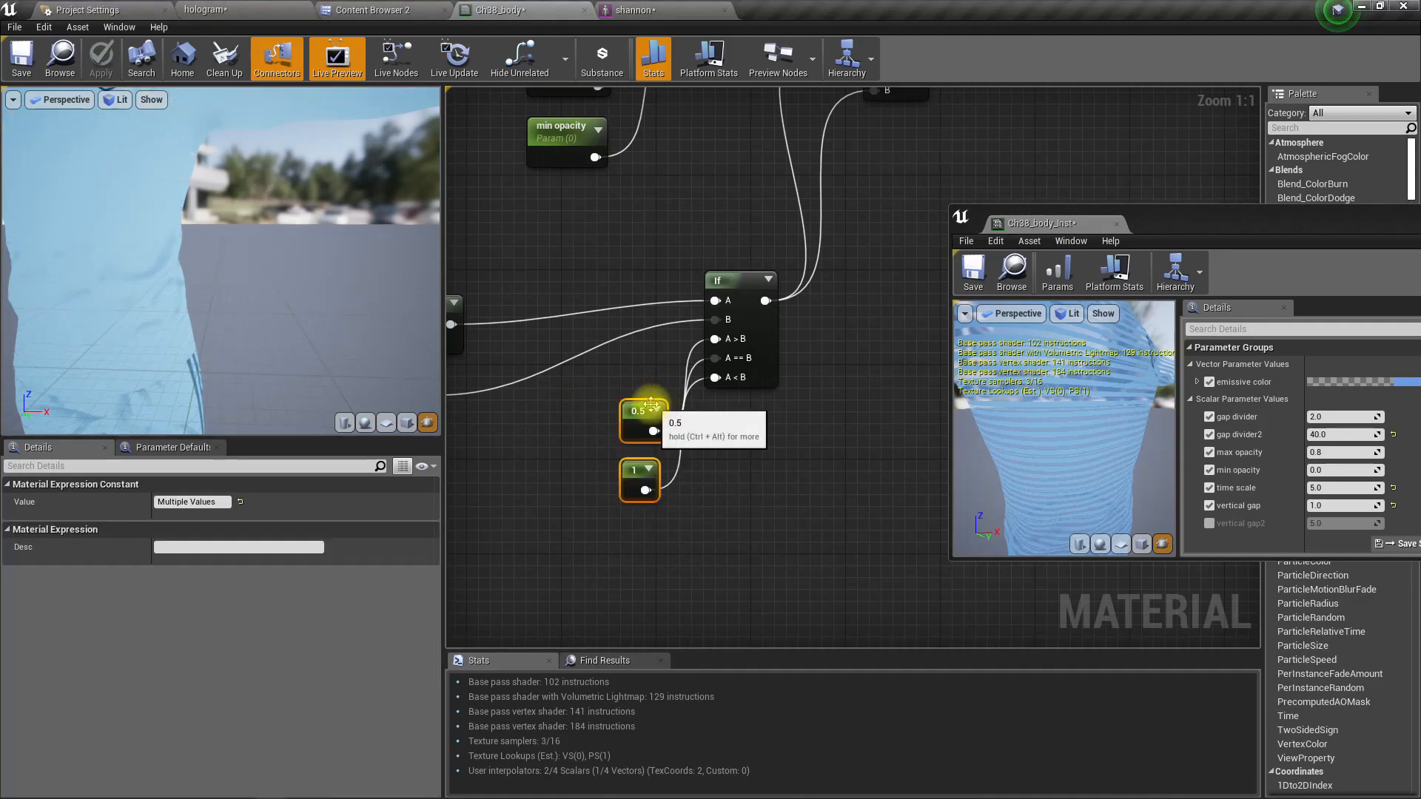
right_click(644, 412)
click(732, 418)
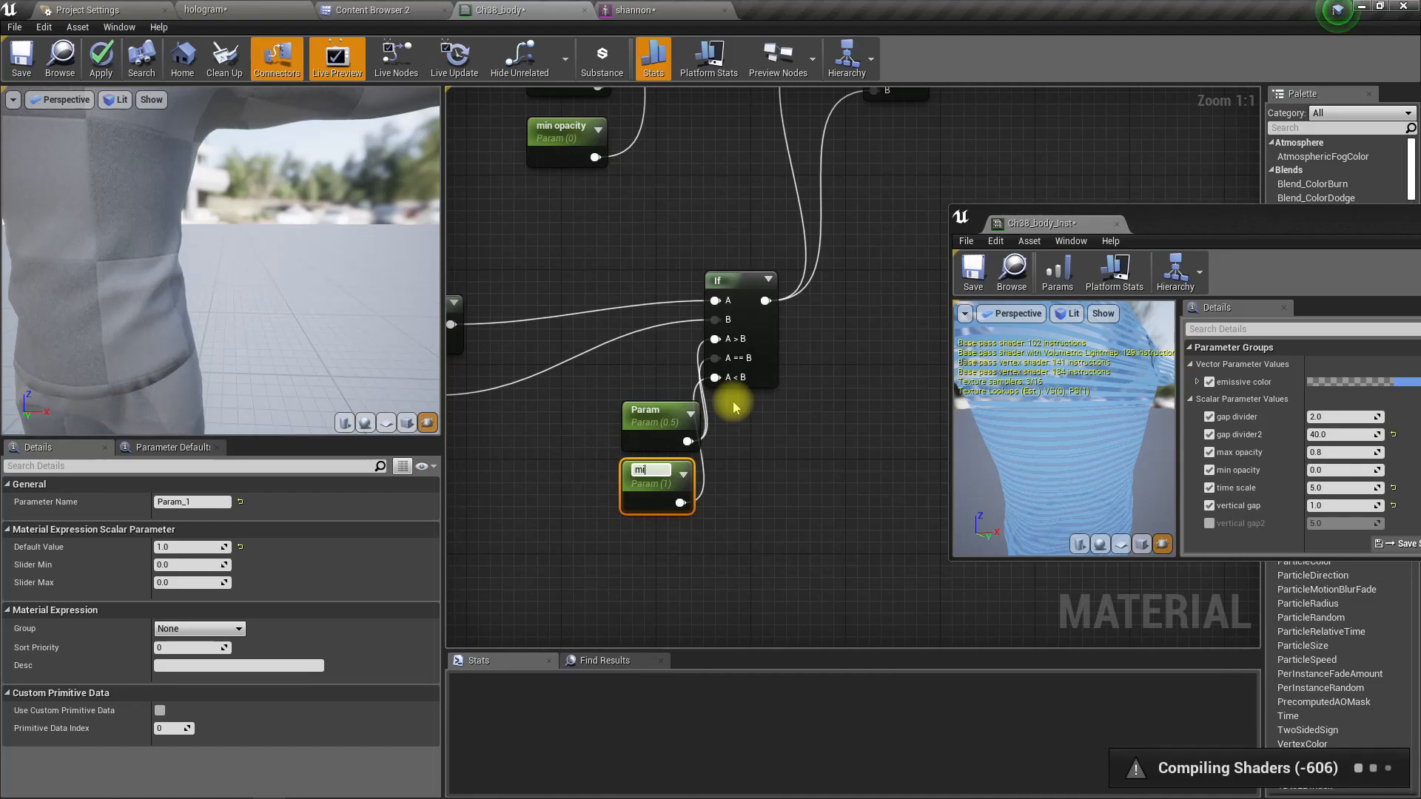
- Name the new parameter with default value 1 min2 and apply the Ch38_body material
text(min)
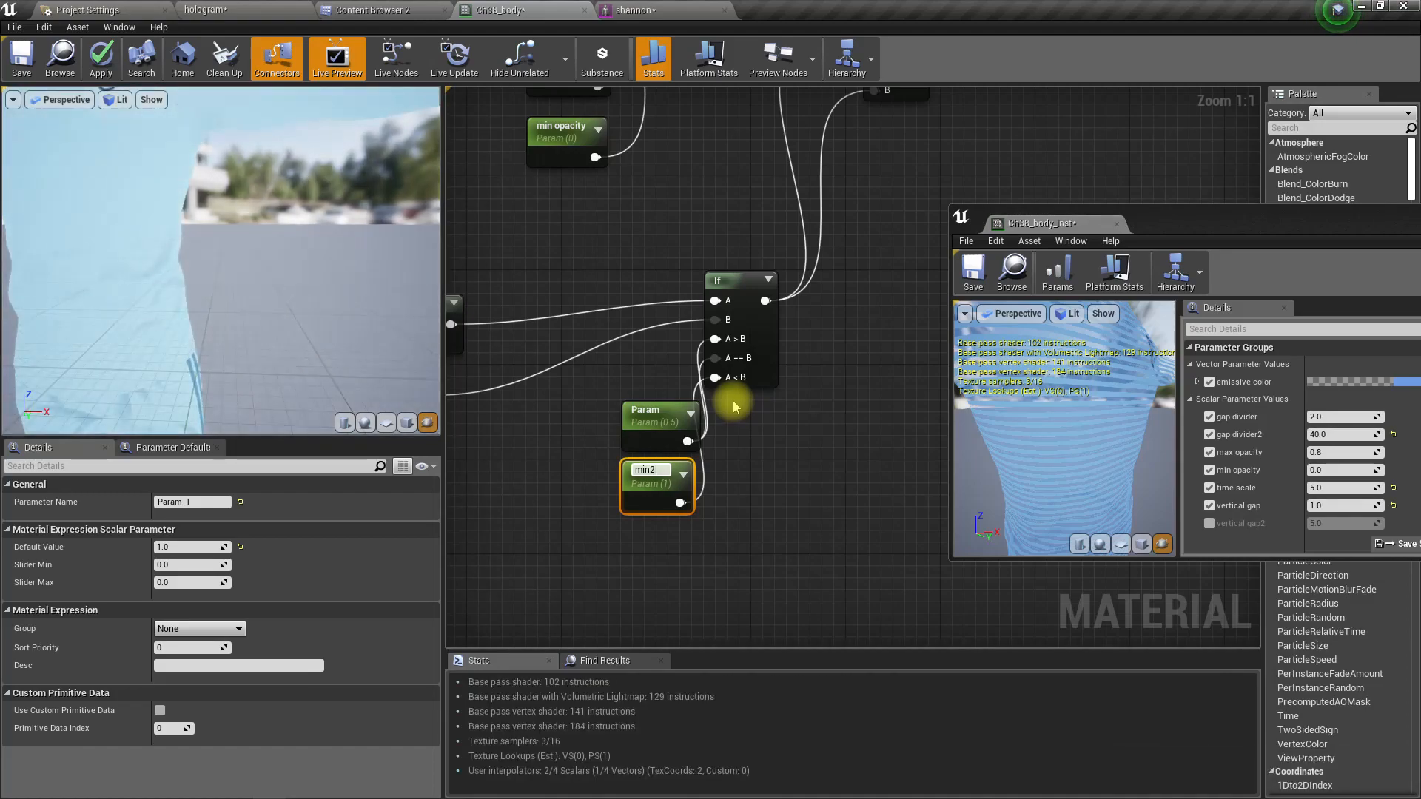
text(2)
key(Return)
click(658, 418)
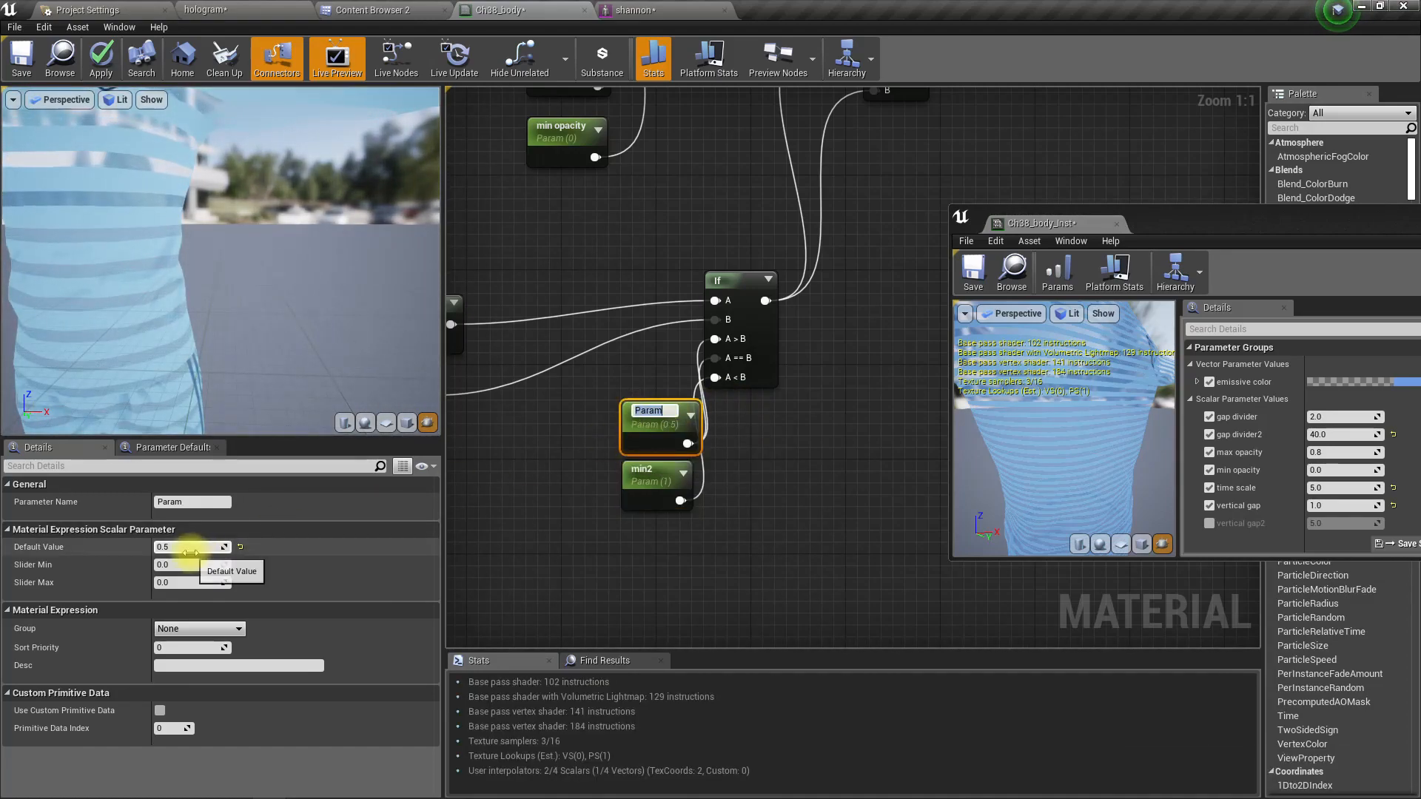
click(202, 504)
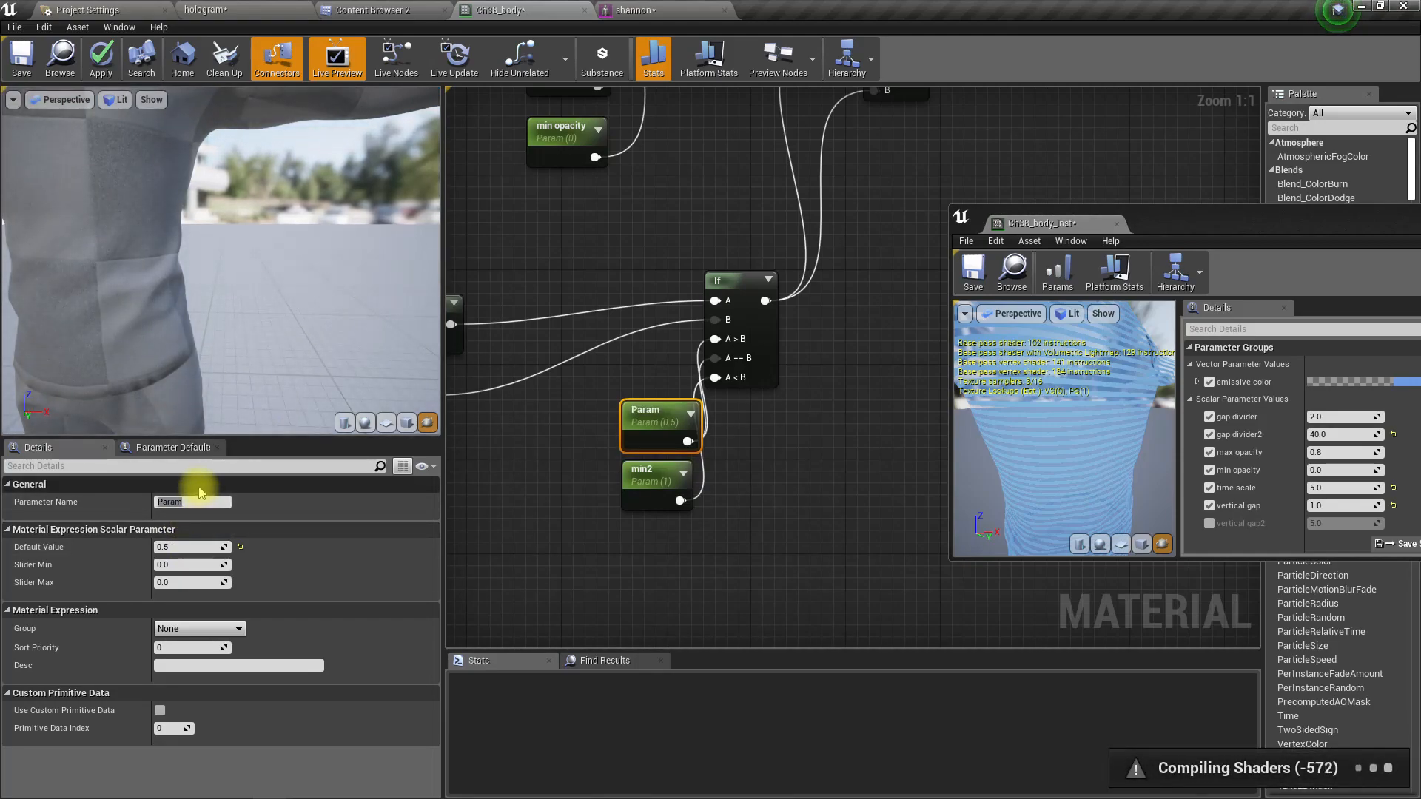
click(101, 60)
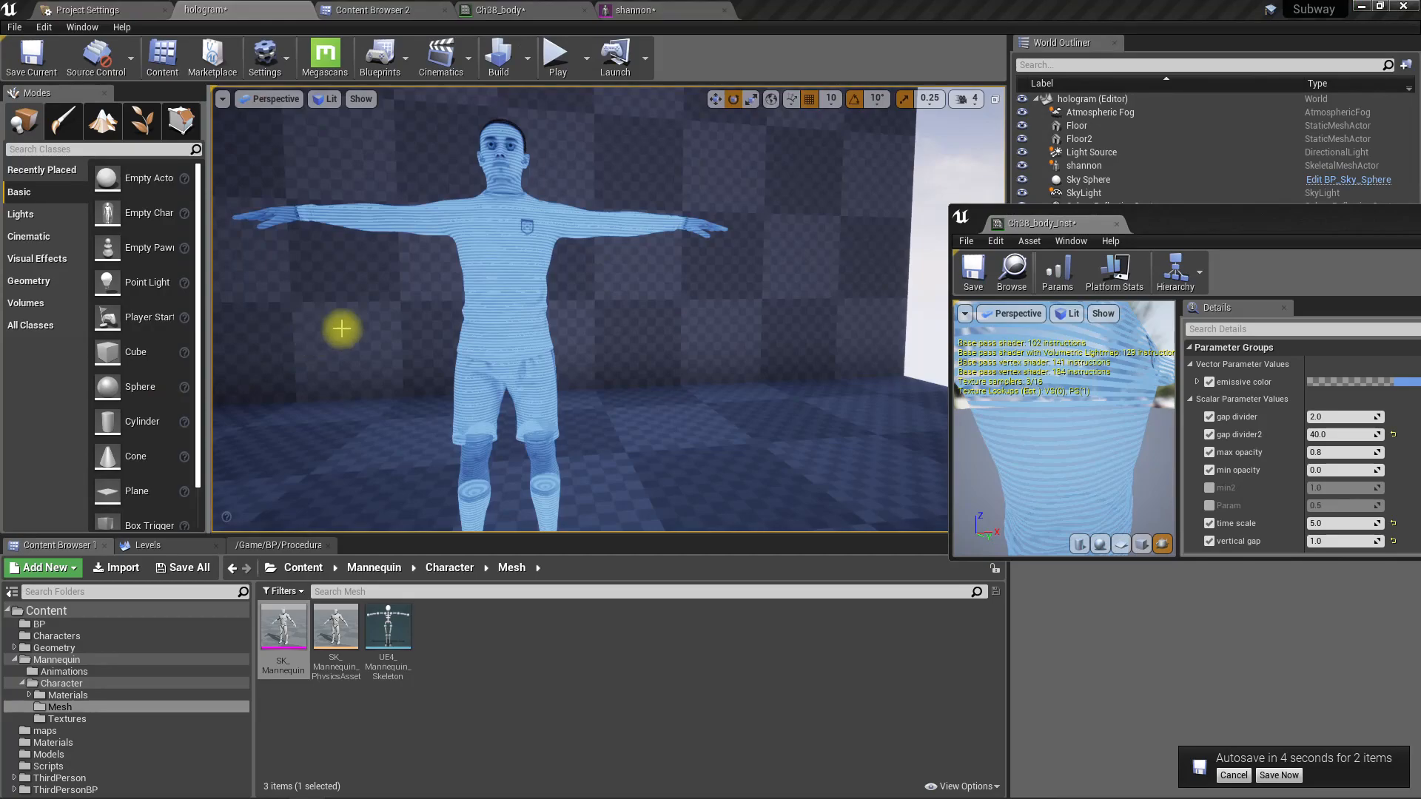
- With the hologram level full-screen, enable the min2 and Param overrides in Ch38_body_Inst and set min2 to 10
right_drag(340, 326, 340, 326)
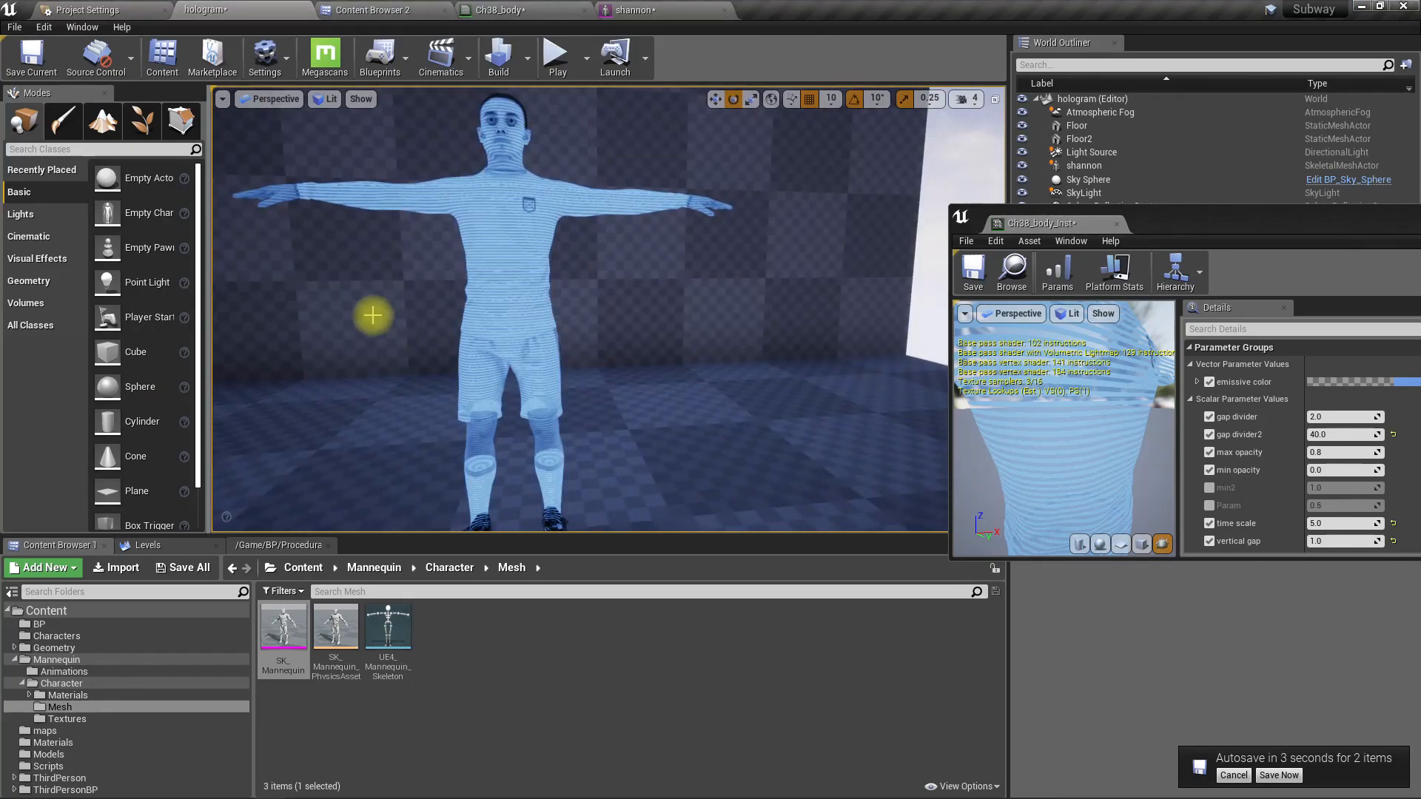
key(F11)
right_drag(877, 519, 890, 498)
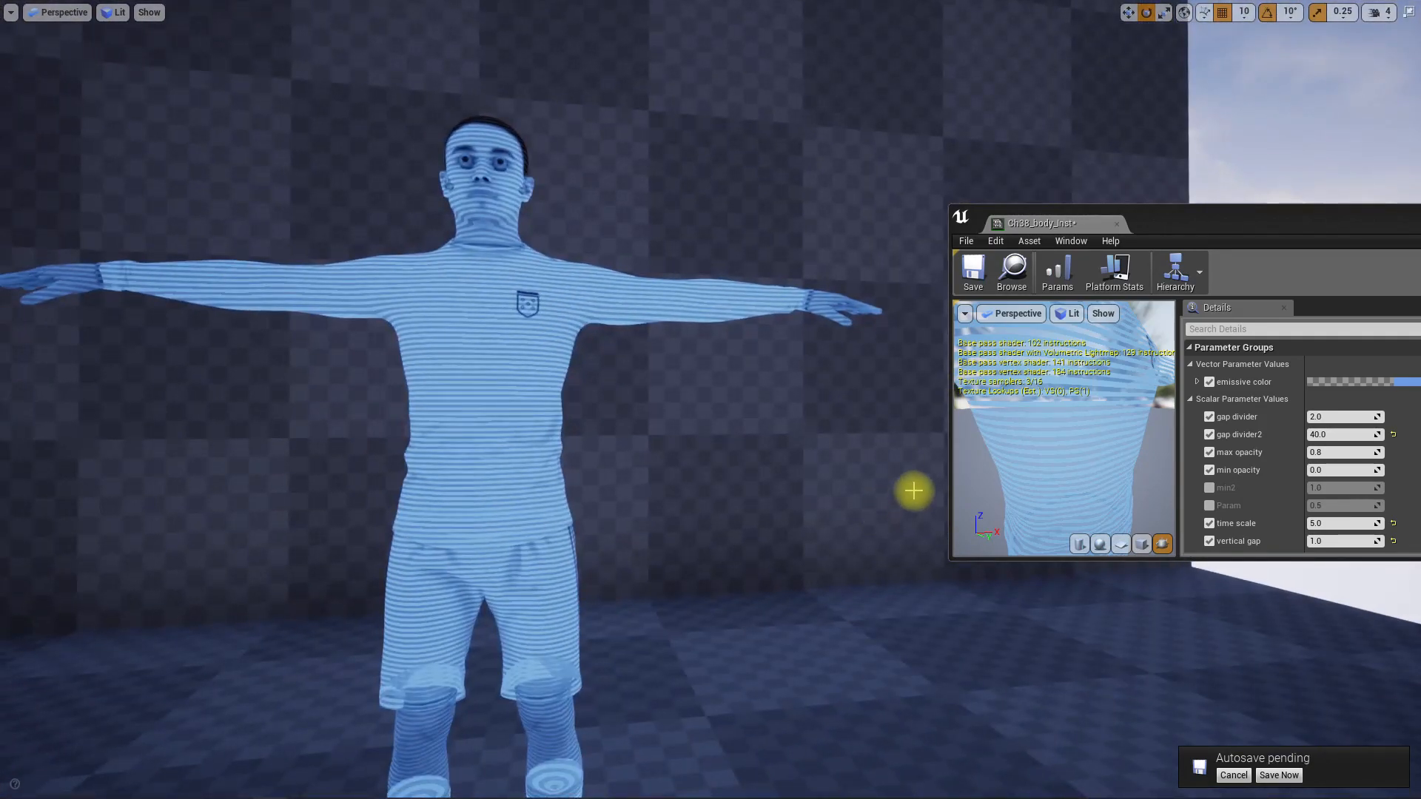
click(1218, 489)
click(1229, 508)
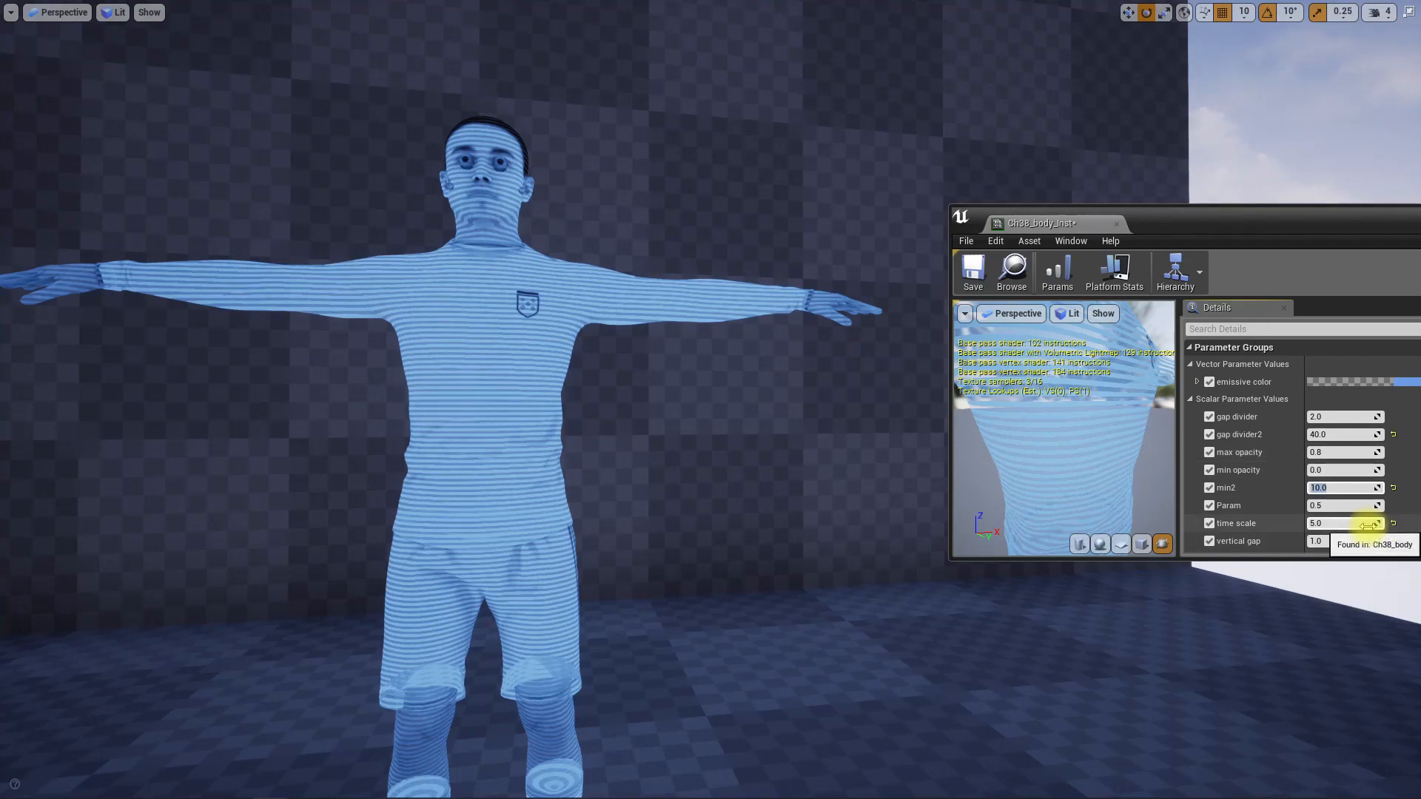
- Try the values 1, 0.6, 0.3 and 0.4 for Param in Ch38_body_Inst
click(1330, 506)
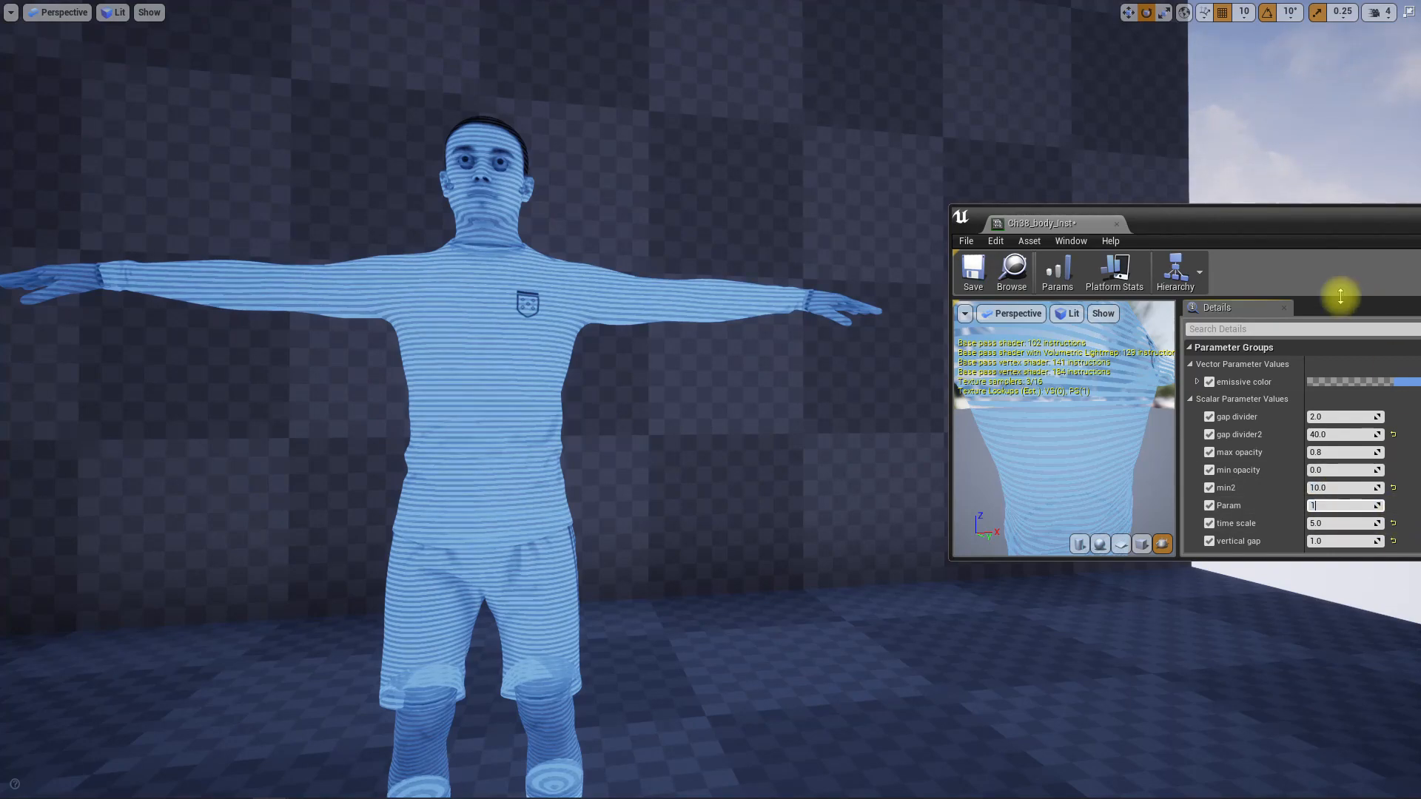
text(1)
key(Return)
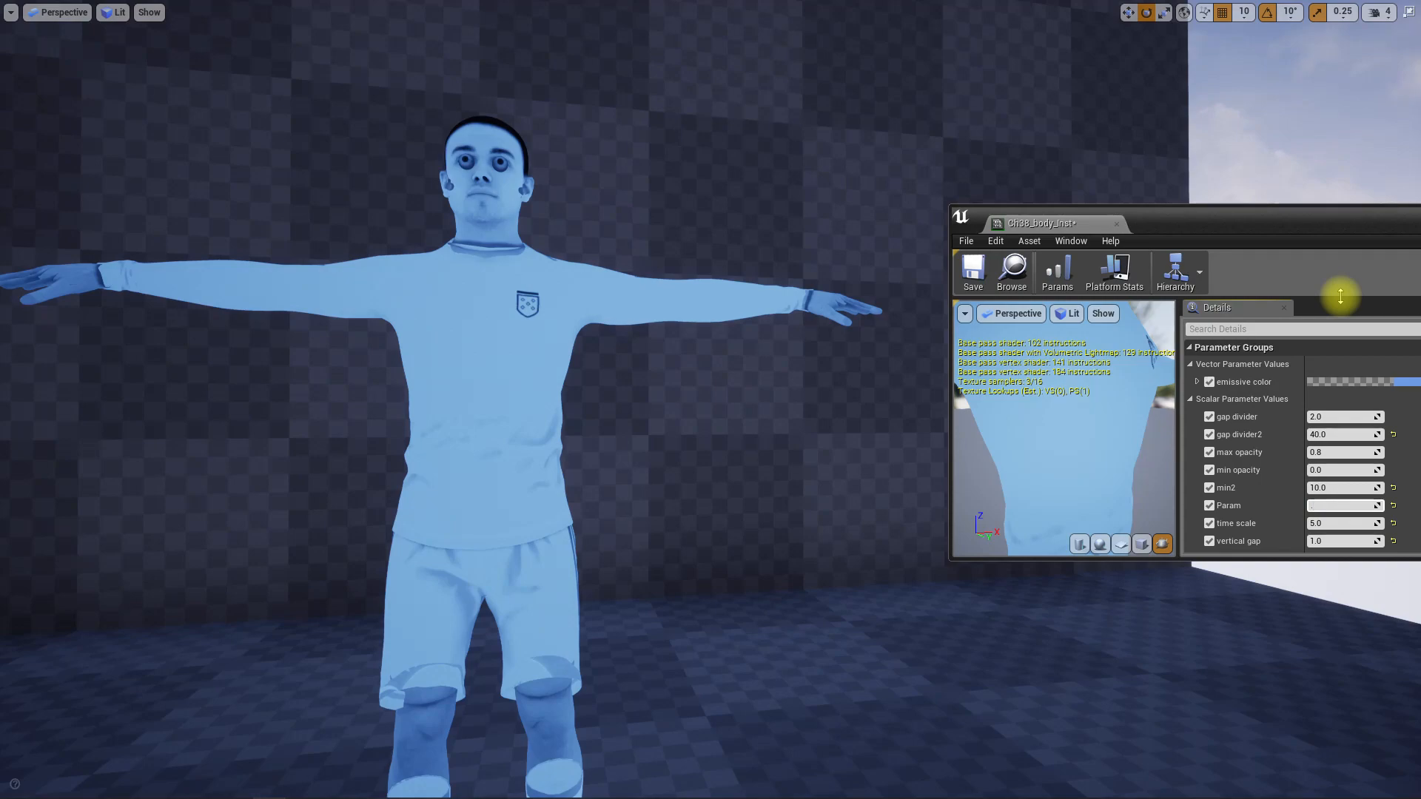
text(0.6)
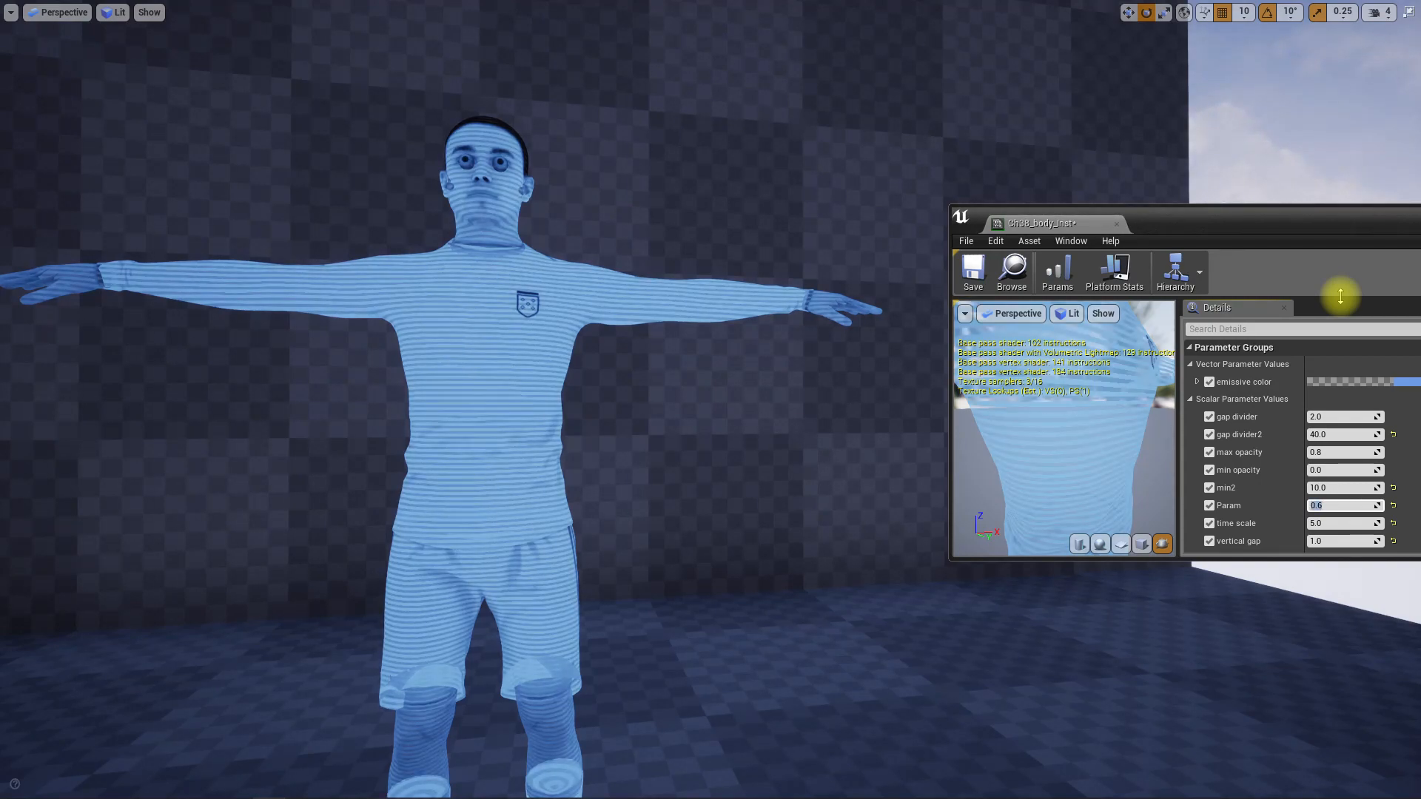
text(0.3)
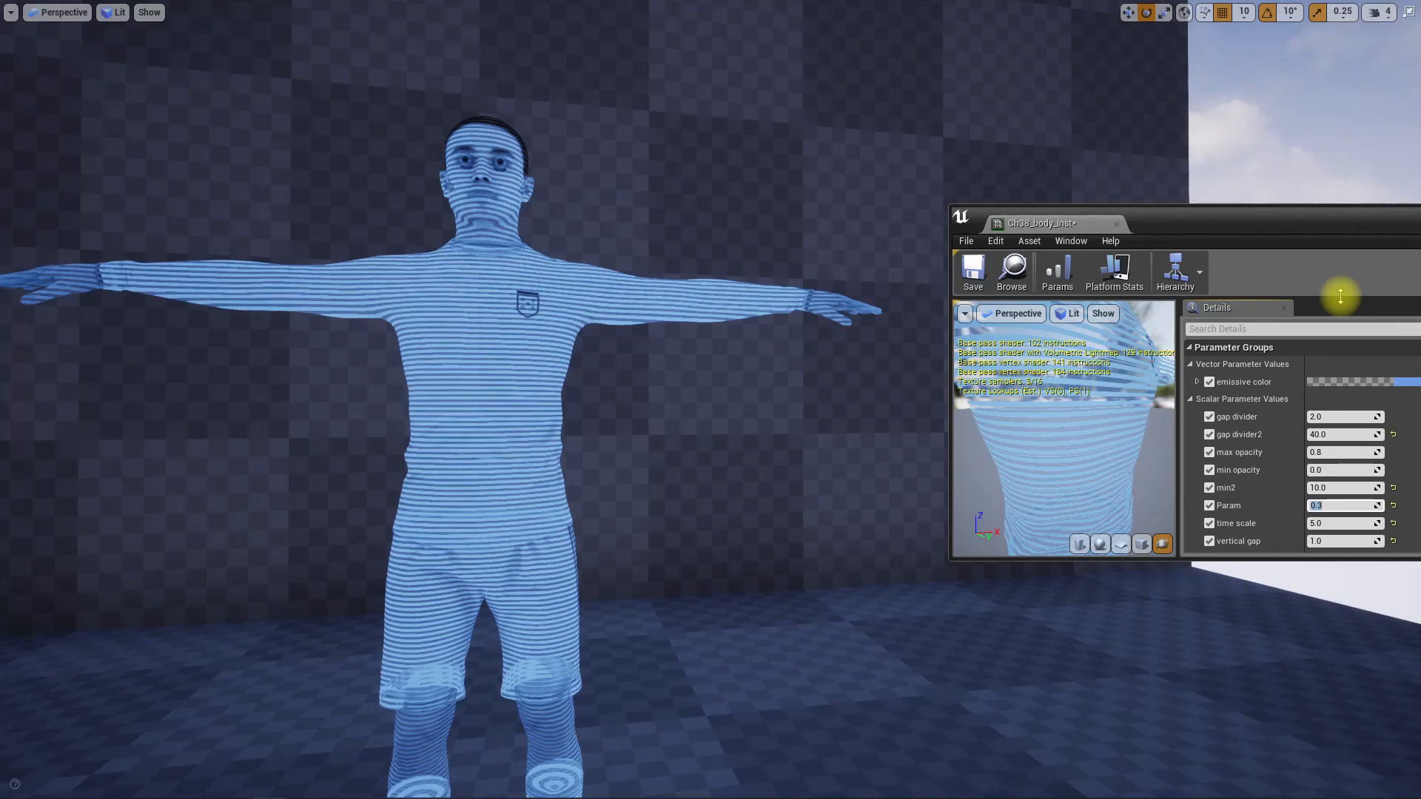
key(BackSpace)
text(4)
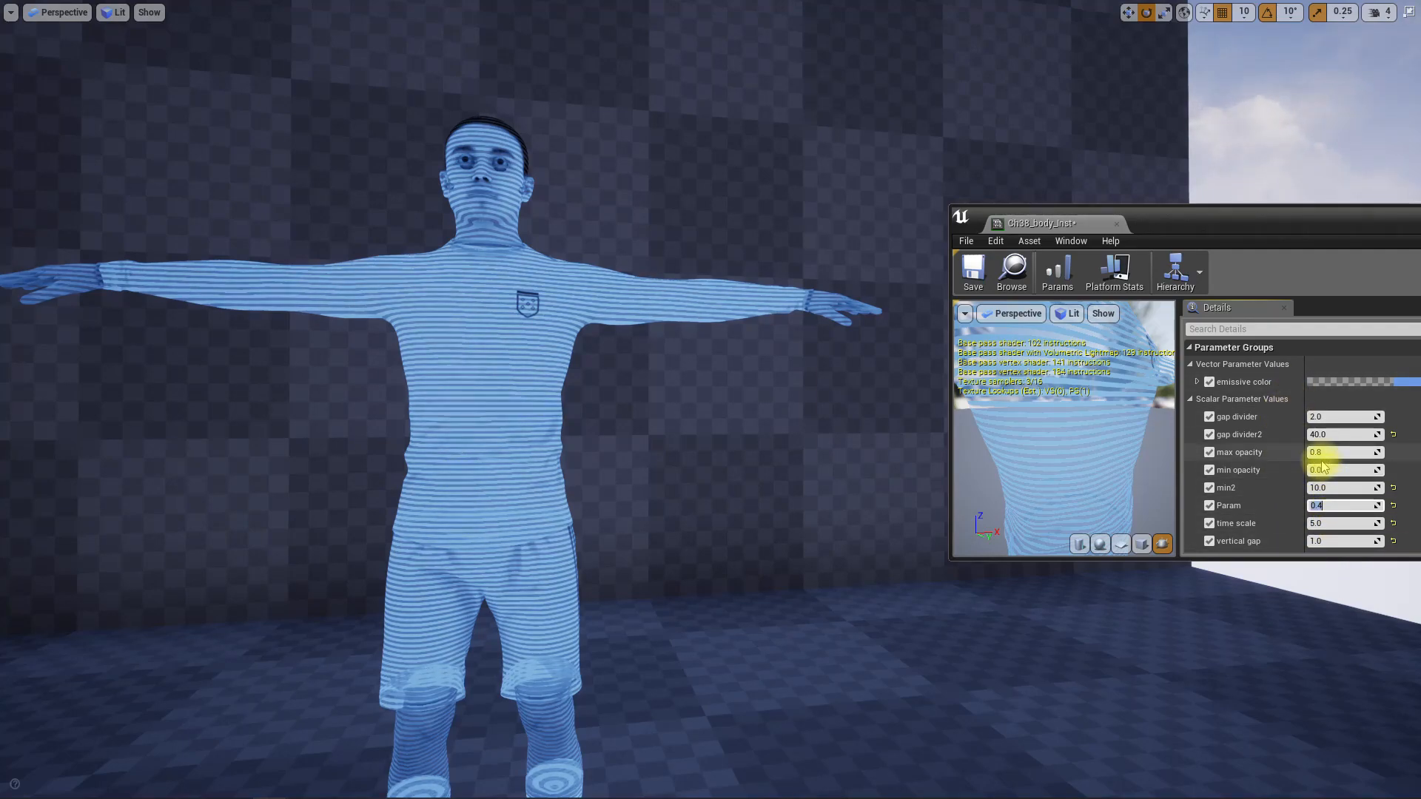
- Enable the vertical gap2 override in Ch38_body_Inst and set it to 50, also trying 20 and 100
scroll(1251, 469, down, 1)
click(1210, 536)
click(1318, 534)
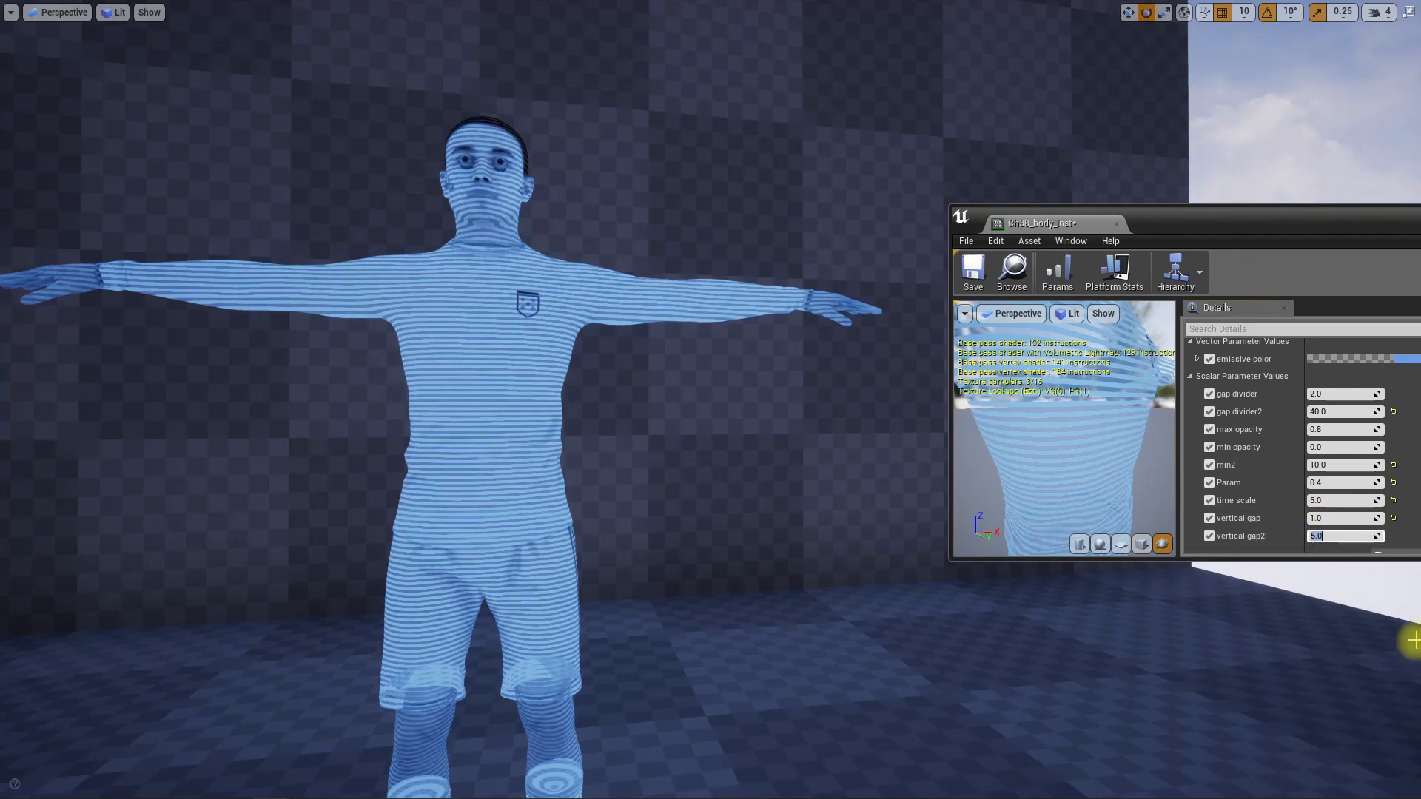
key(Return)
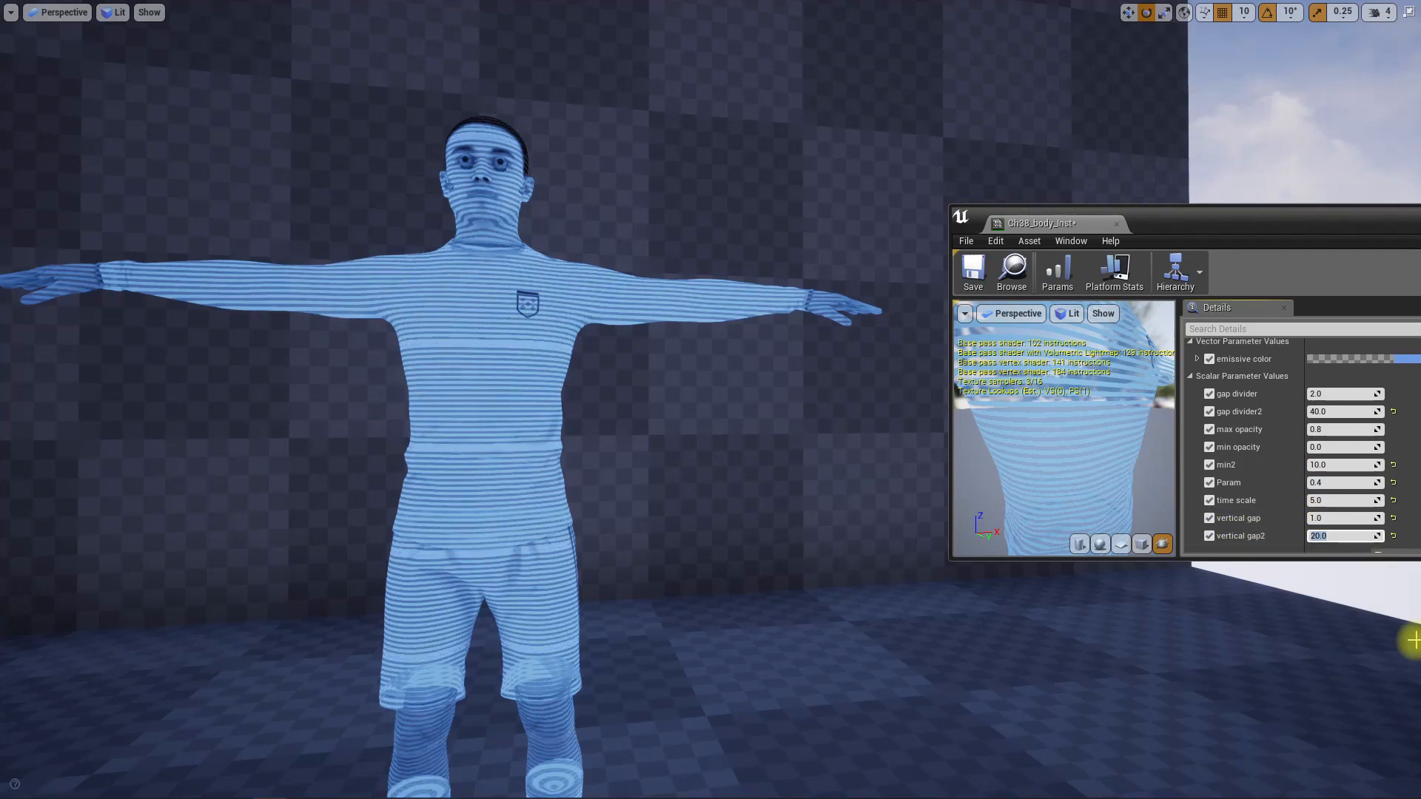
text(50)
key(Return)
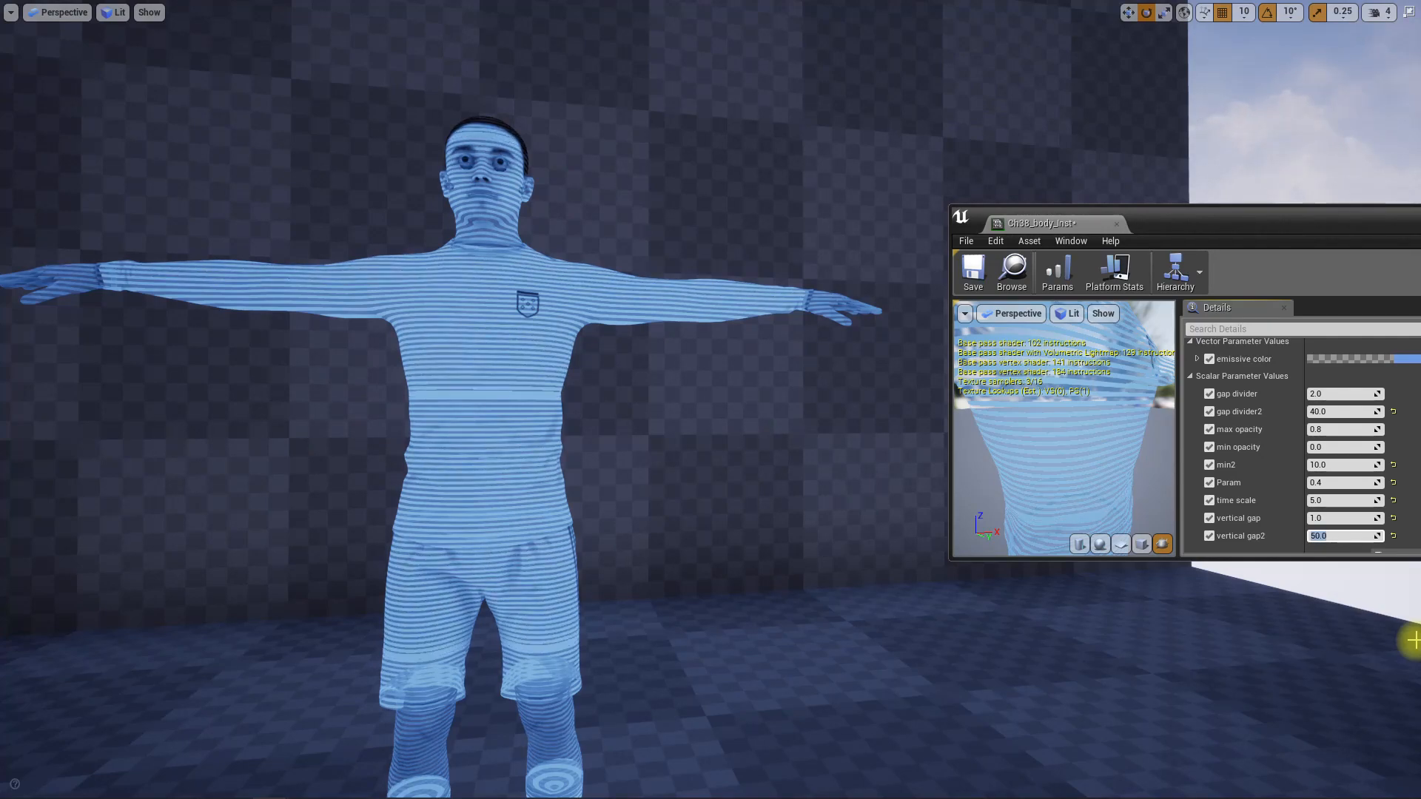
text(100)
key(Return)
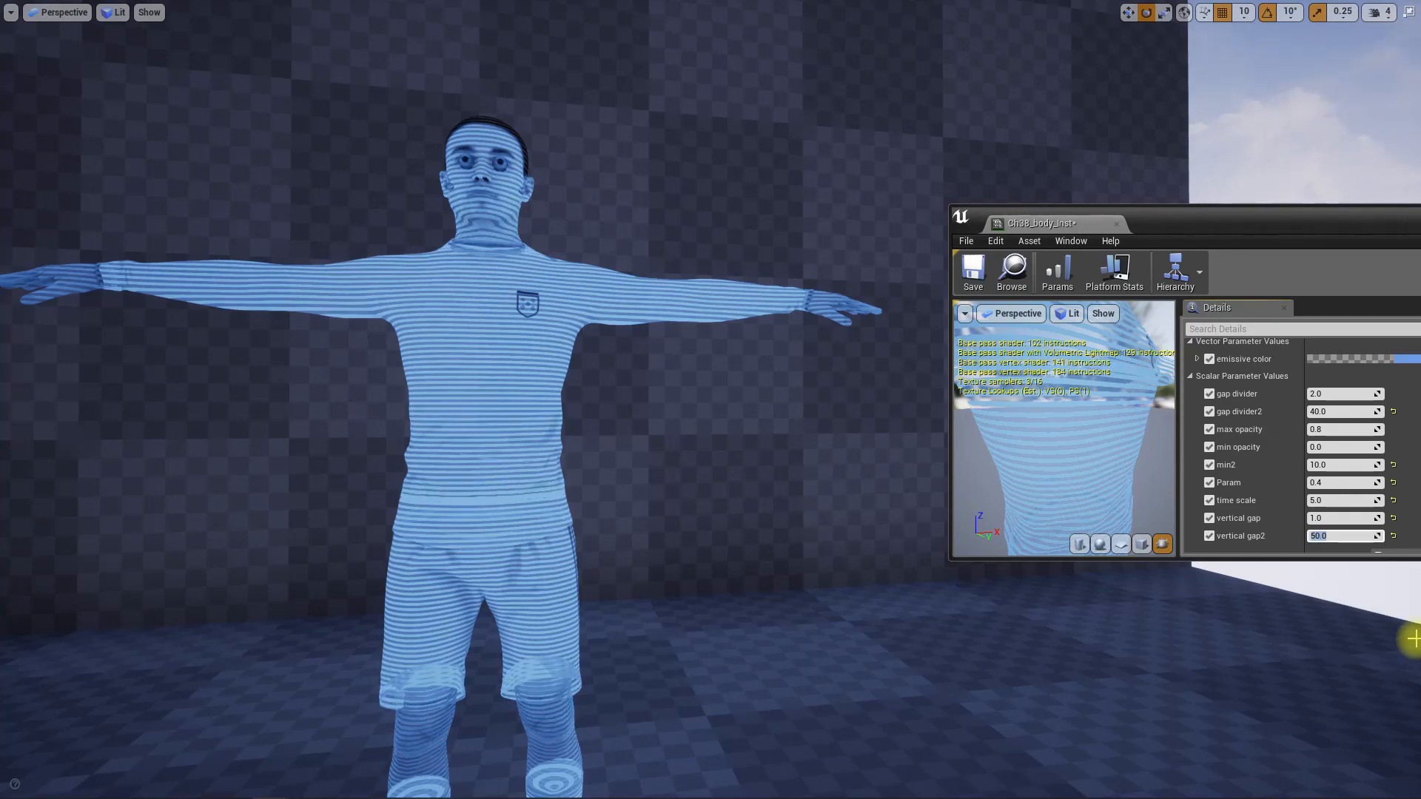
text(50)
key(Return)
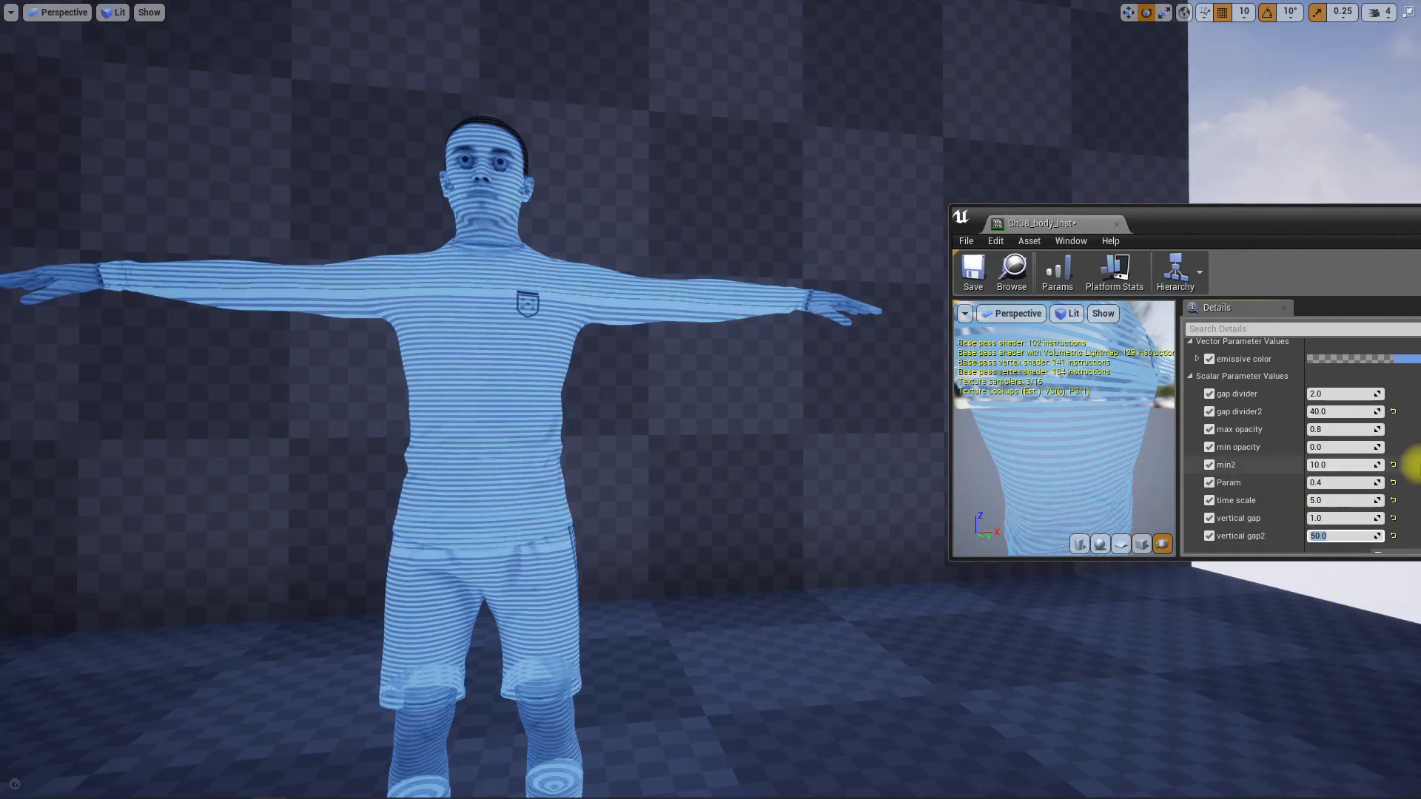
- Reset Param and min2 to their default values in Ch38_body_Inst and exit the full-screen view
click(1393, 482)
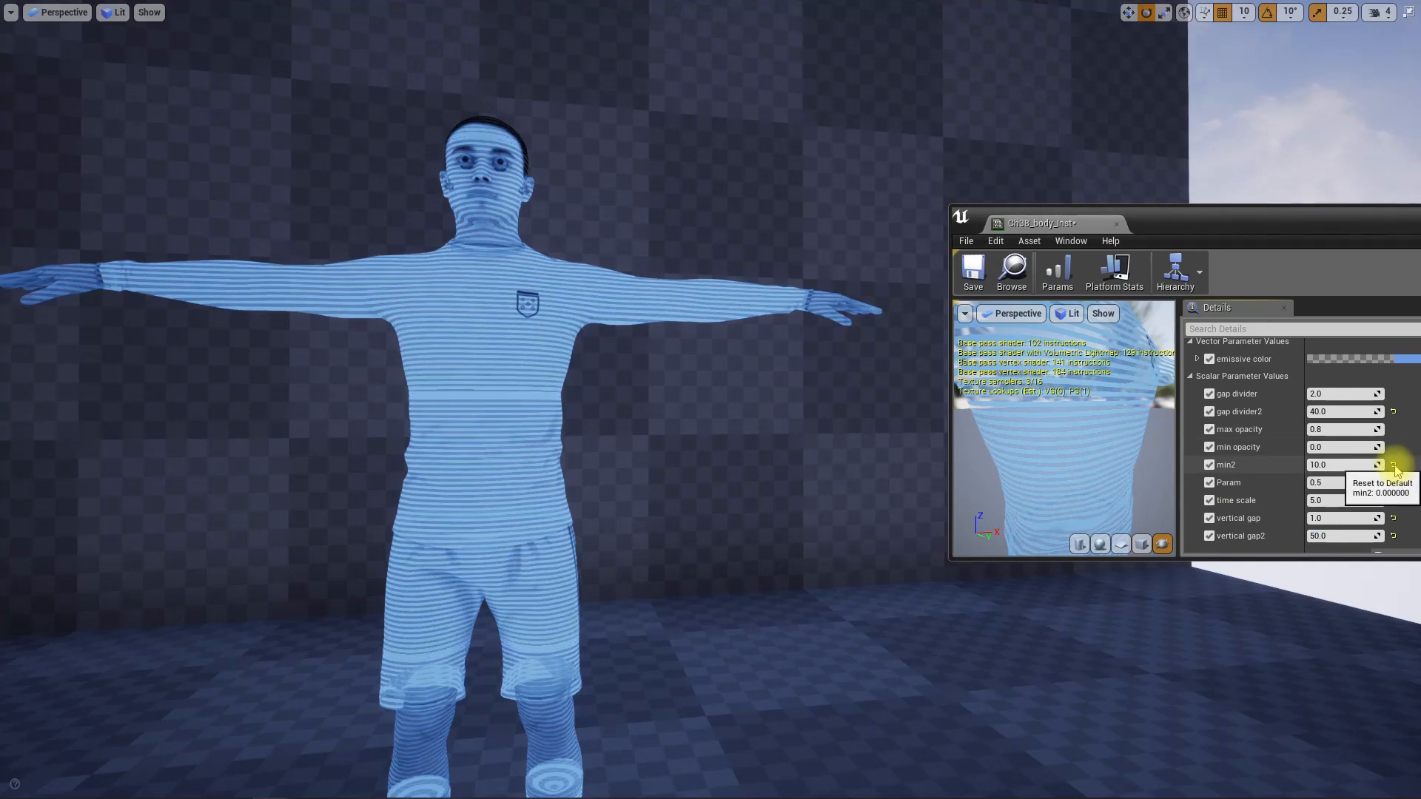
click(1393, 465)
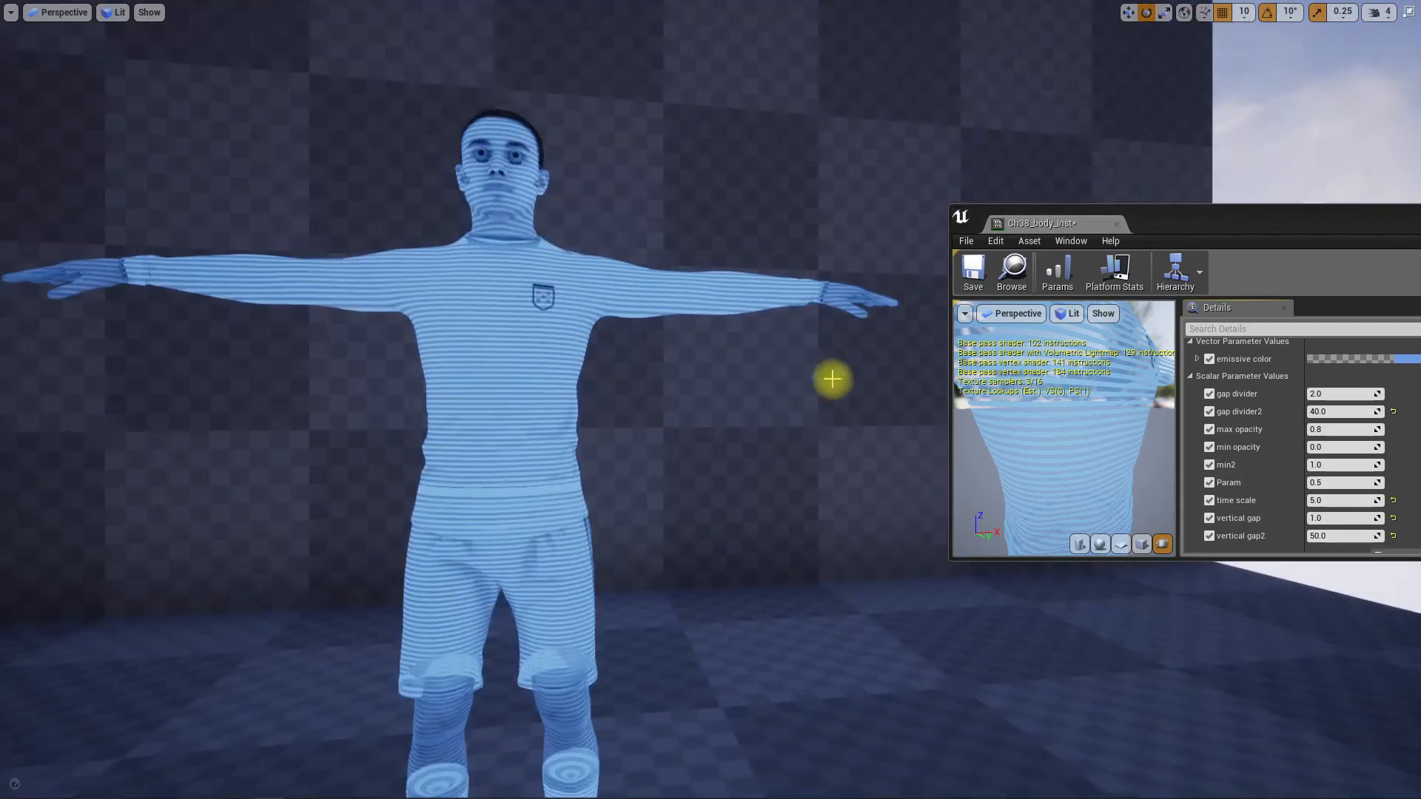
key(F11)
- In the Ch38_body material, rename the Param parameter feeding the second If node to max2, and select the gap divider2 node
click(504, 10)
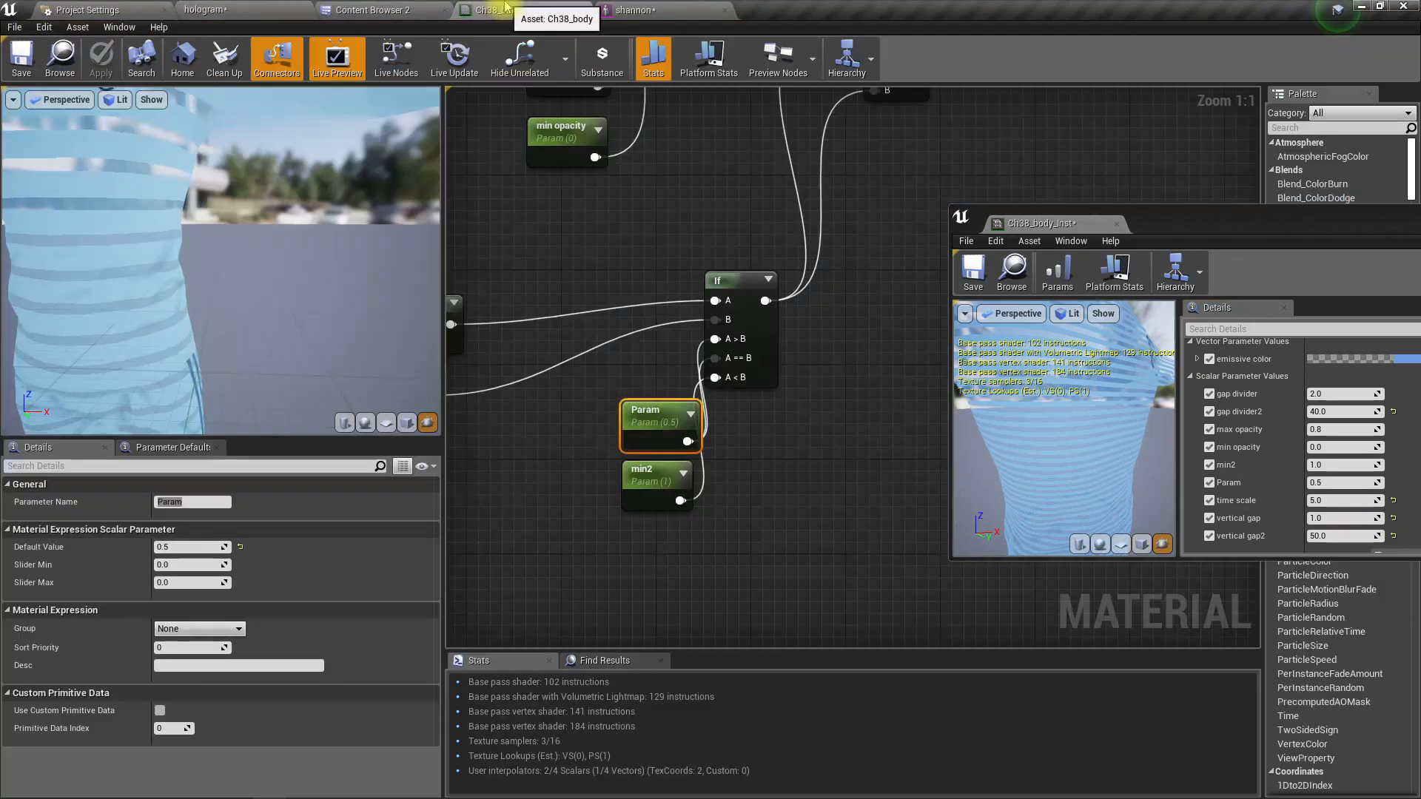
click(639, 430)
click(193, 496)
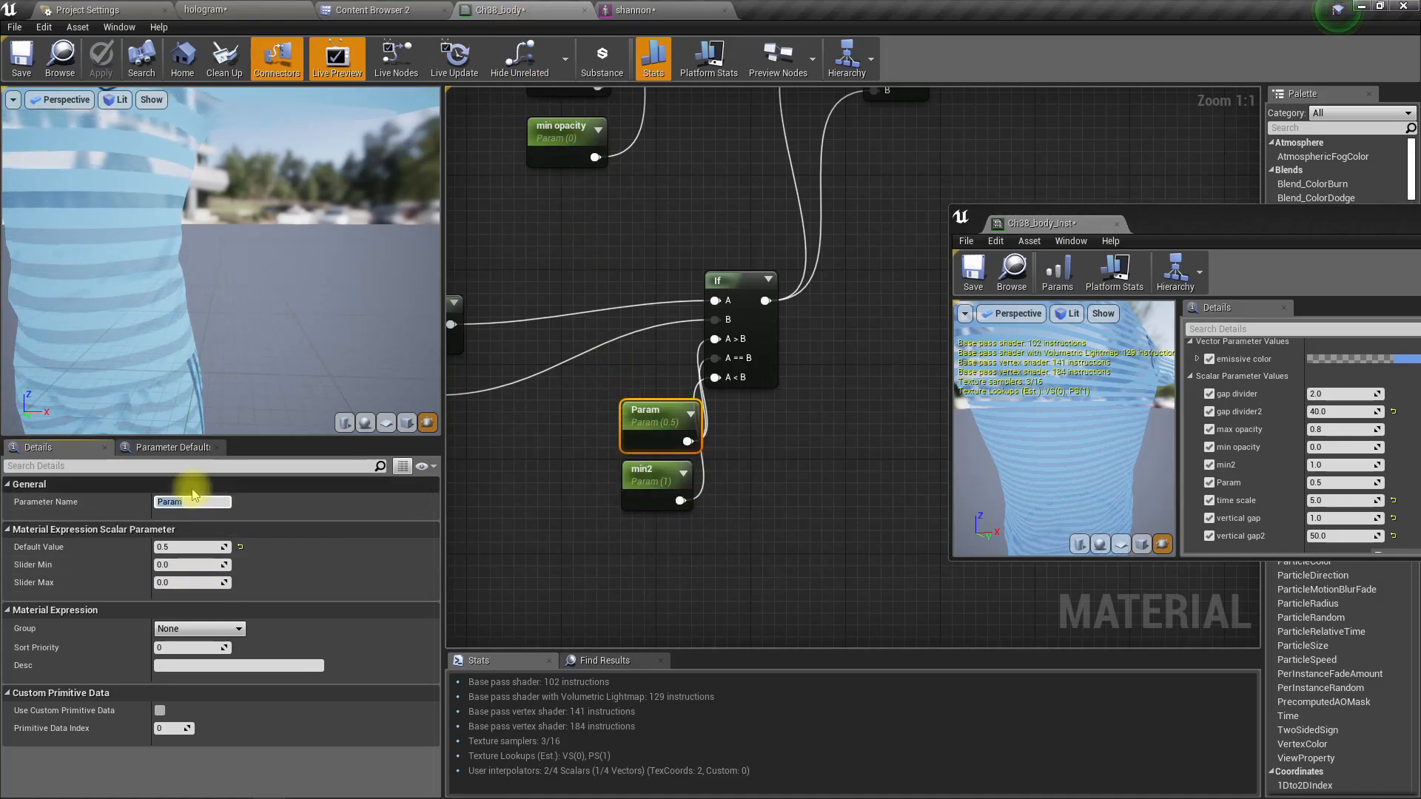
text(max2)
key(Return)
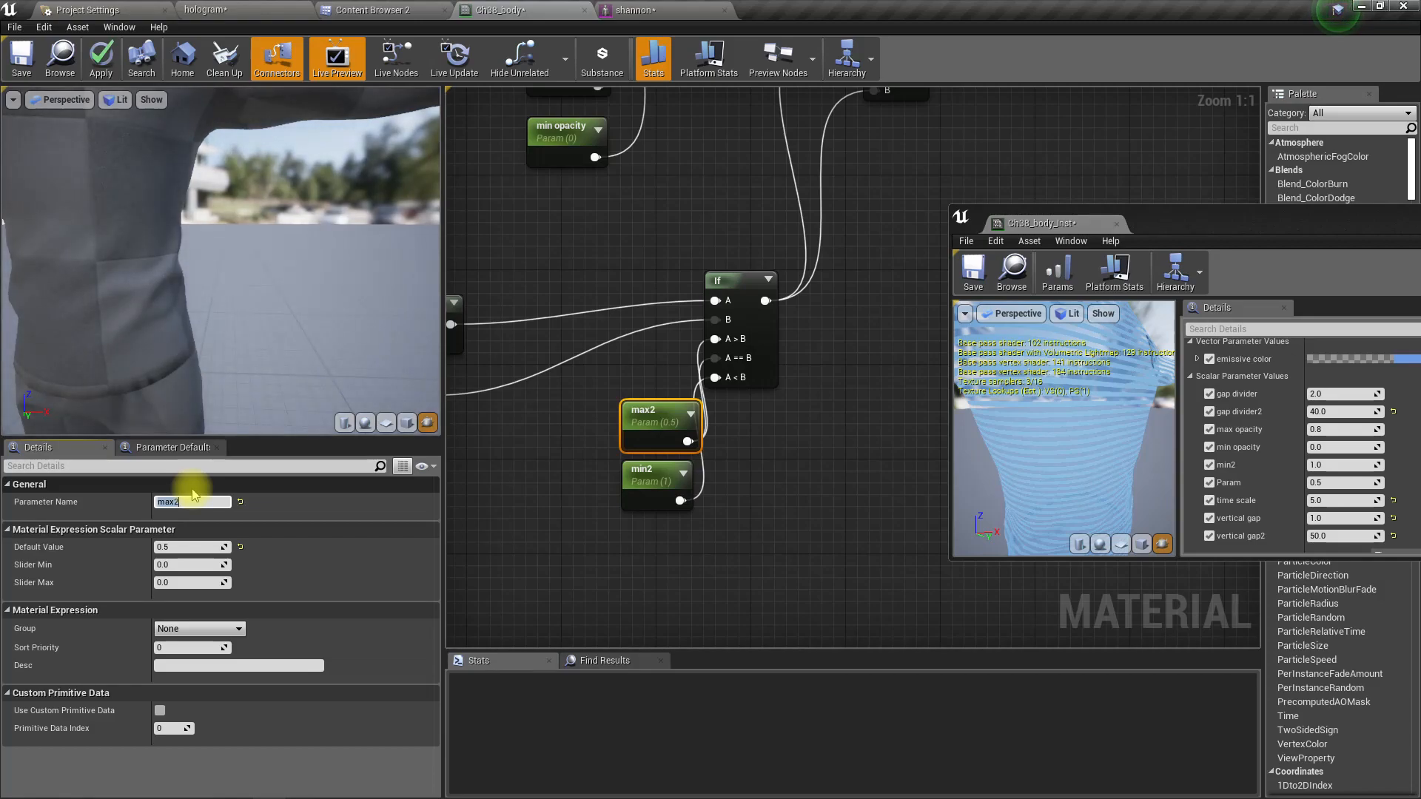
mouse_move(631, 501)
right_down()
mouse_move(717, 495)
mouse_move(590, 519)
mouse_move(692, 501)
mouse_move(635, 485)
right_up()
click(581, 453)
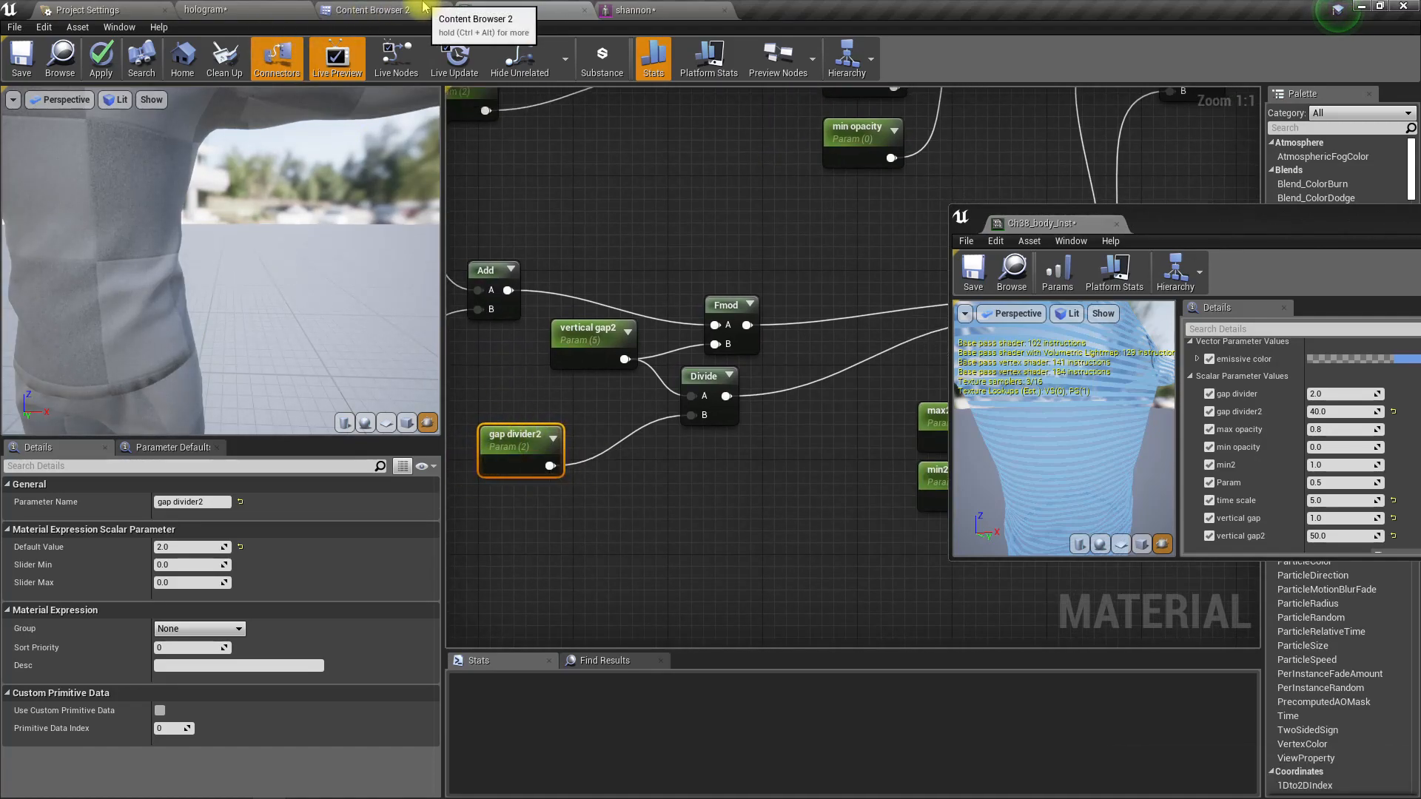
- In the hologram level, set gap divider2 in Ch38_body_Inst to 3, trying 2 first, and check the stripes on the character
click(287, 10)
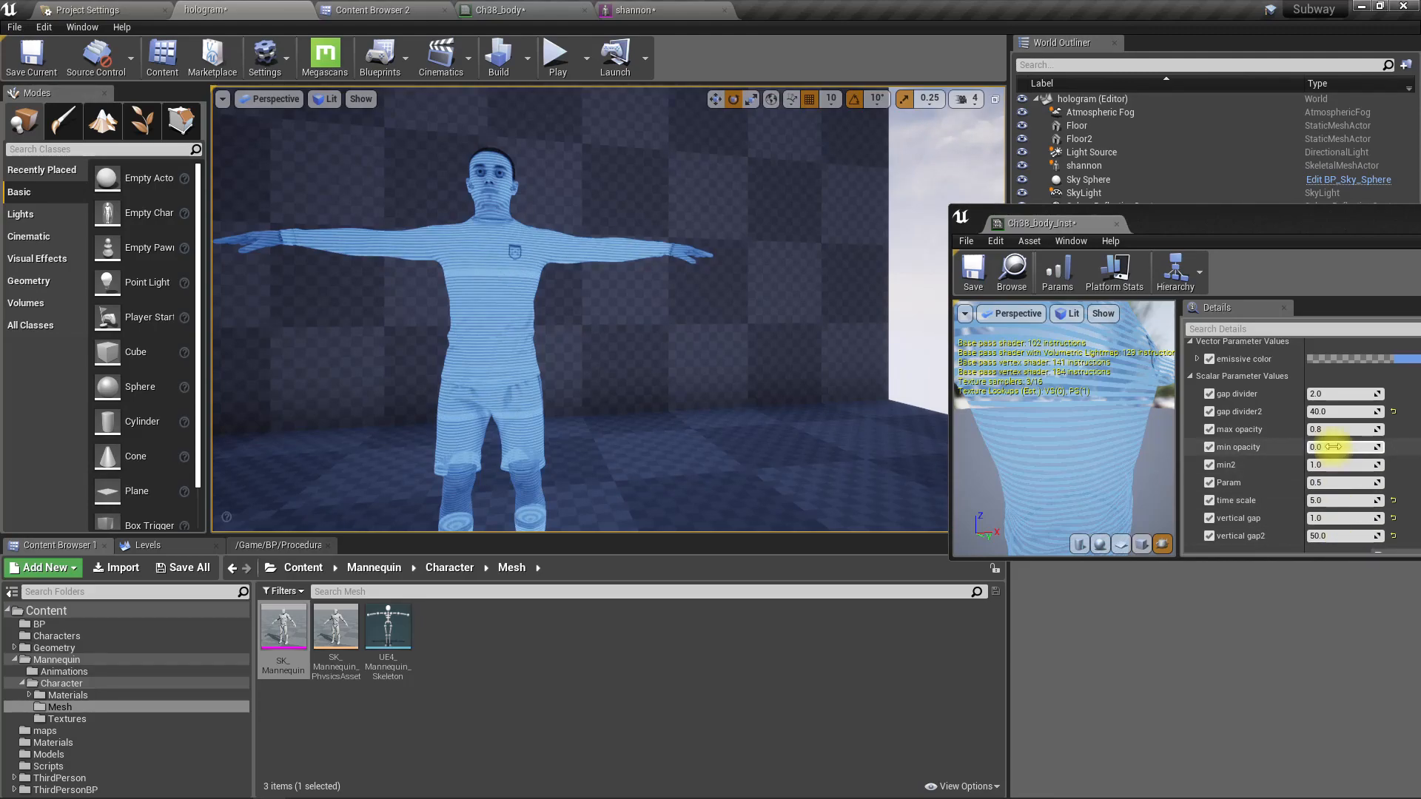
click(1336, 413)
text(2.0)
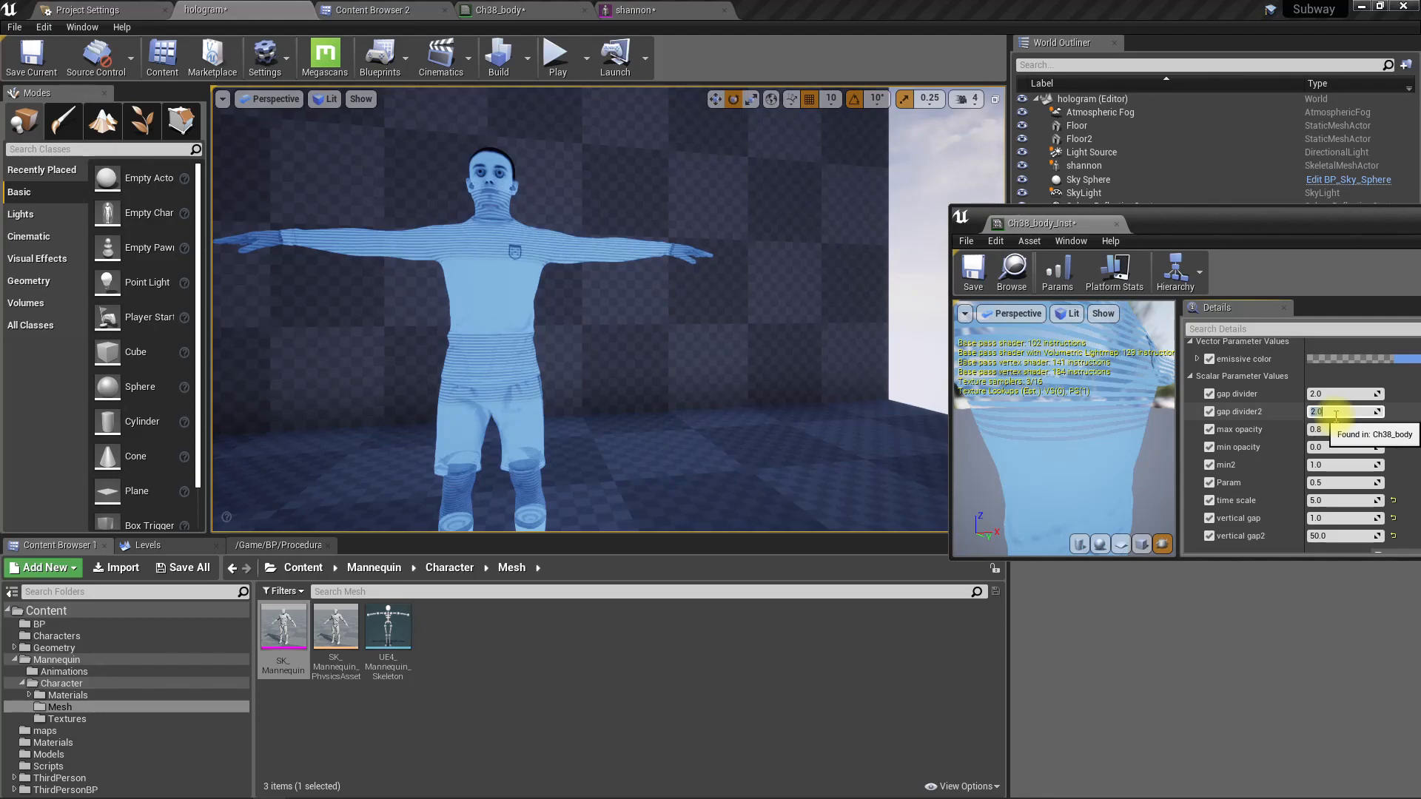
key(Return)
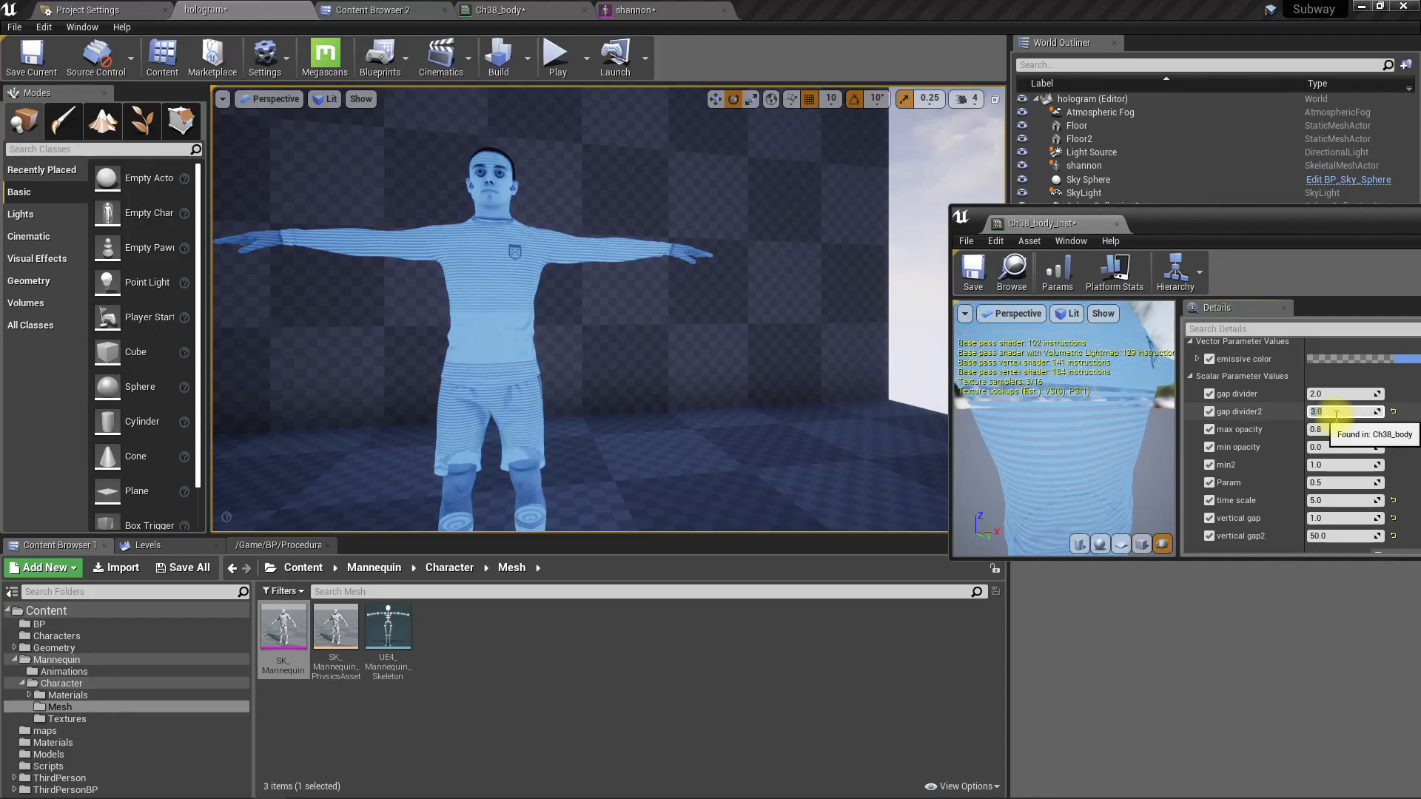
mouse_move(583, 378)
right_down()
mouse_move(616, 378)
mouse_move(583, 378)
right_up()
middle_drag(583, 379, 583, 371)
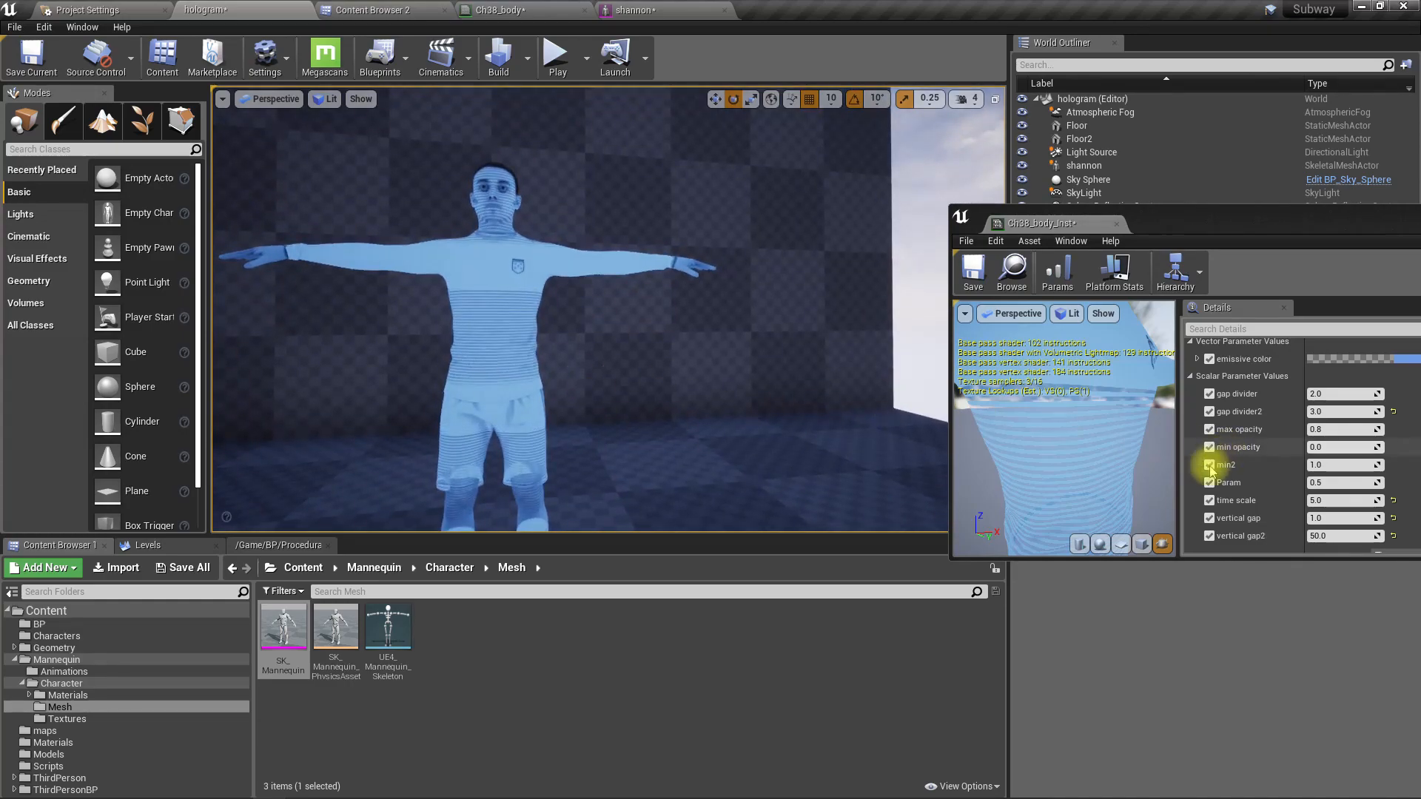
- Try a time scale of 20 in Ch38_body_Inst and check the moving stripes on the character
click(1340, 500)
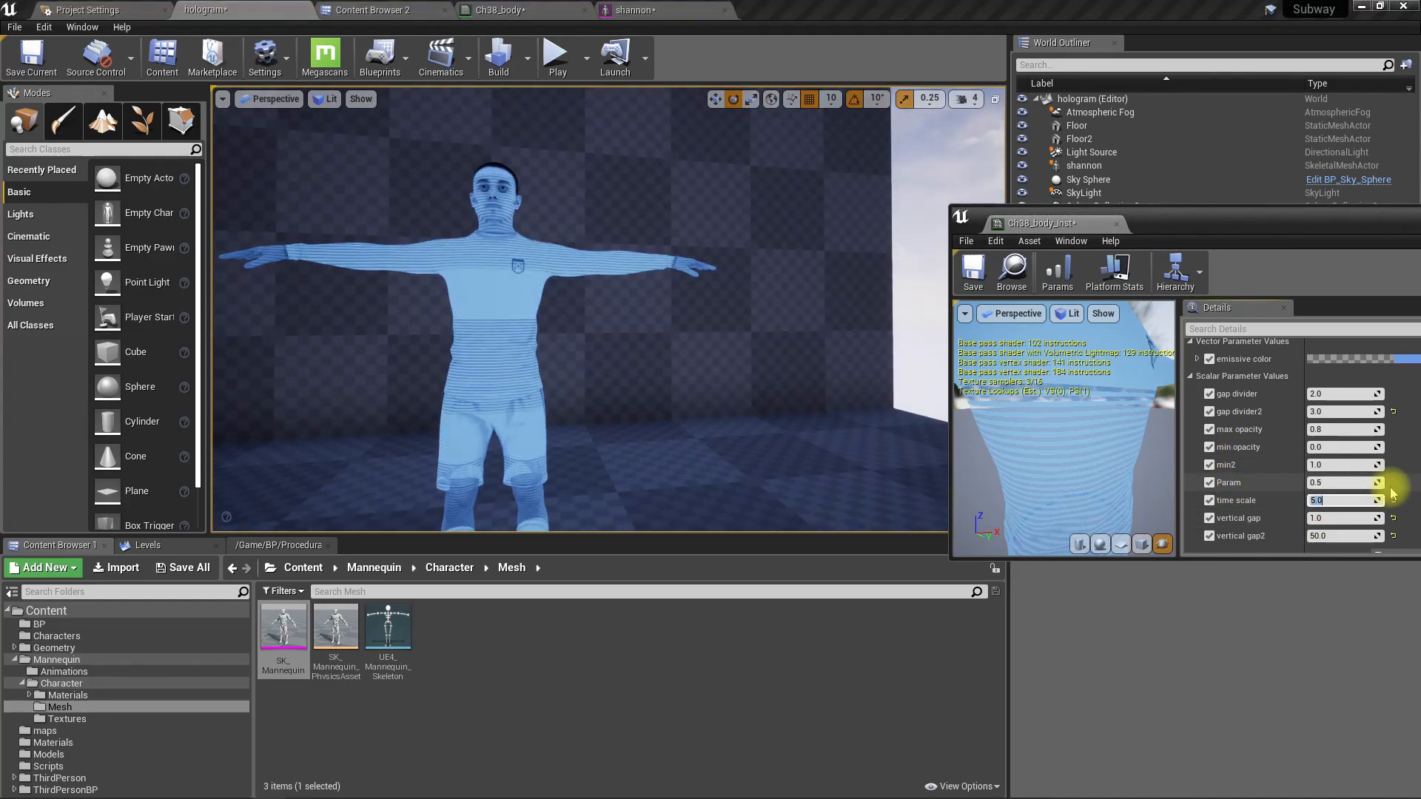
text(20)
key(Return)
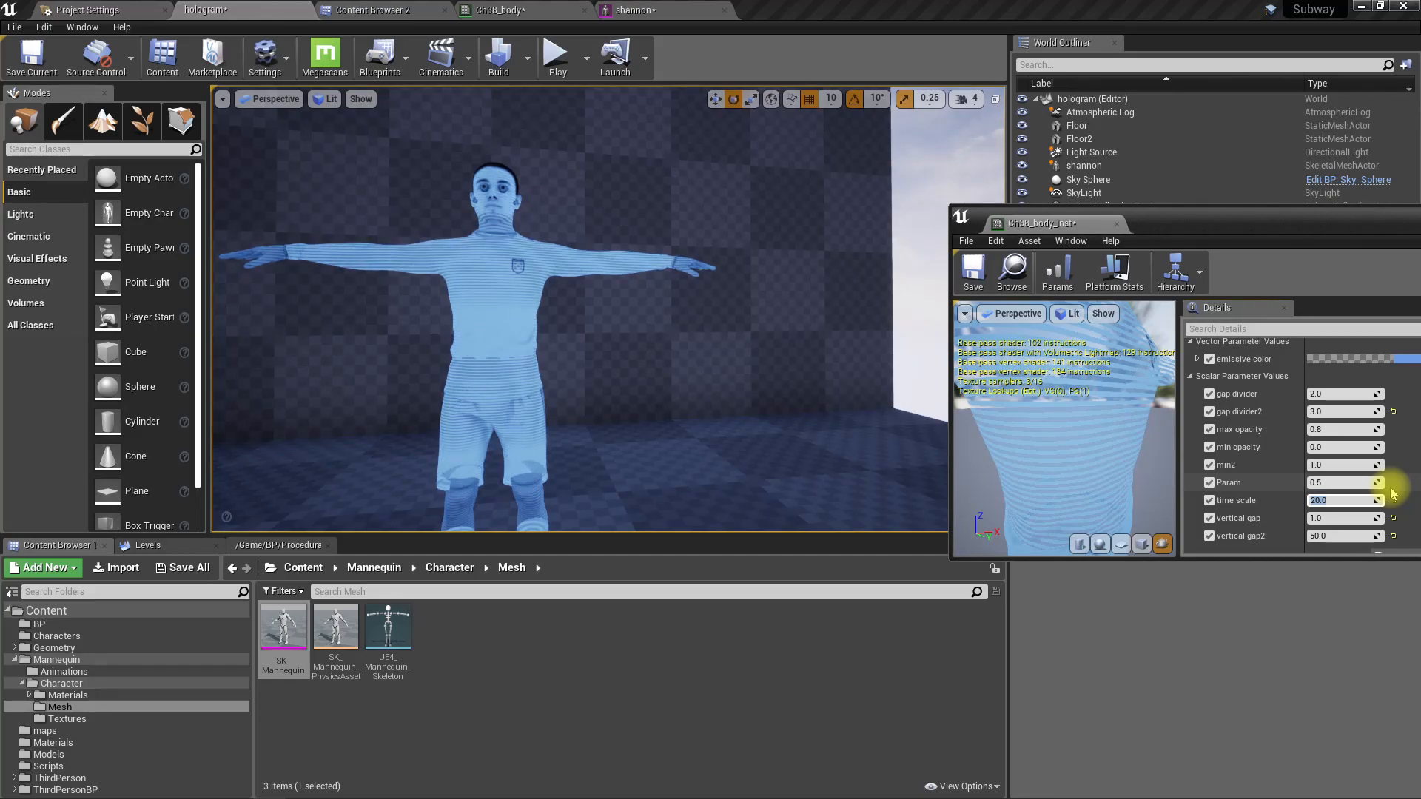
right_drag(607, 378, 602, 387)
scroll(607, 378, up, 5)
scroll(607, 378, down, 5)
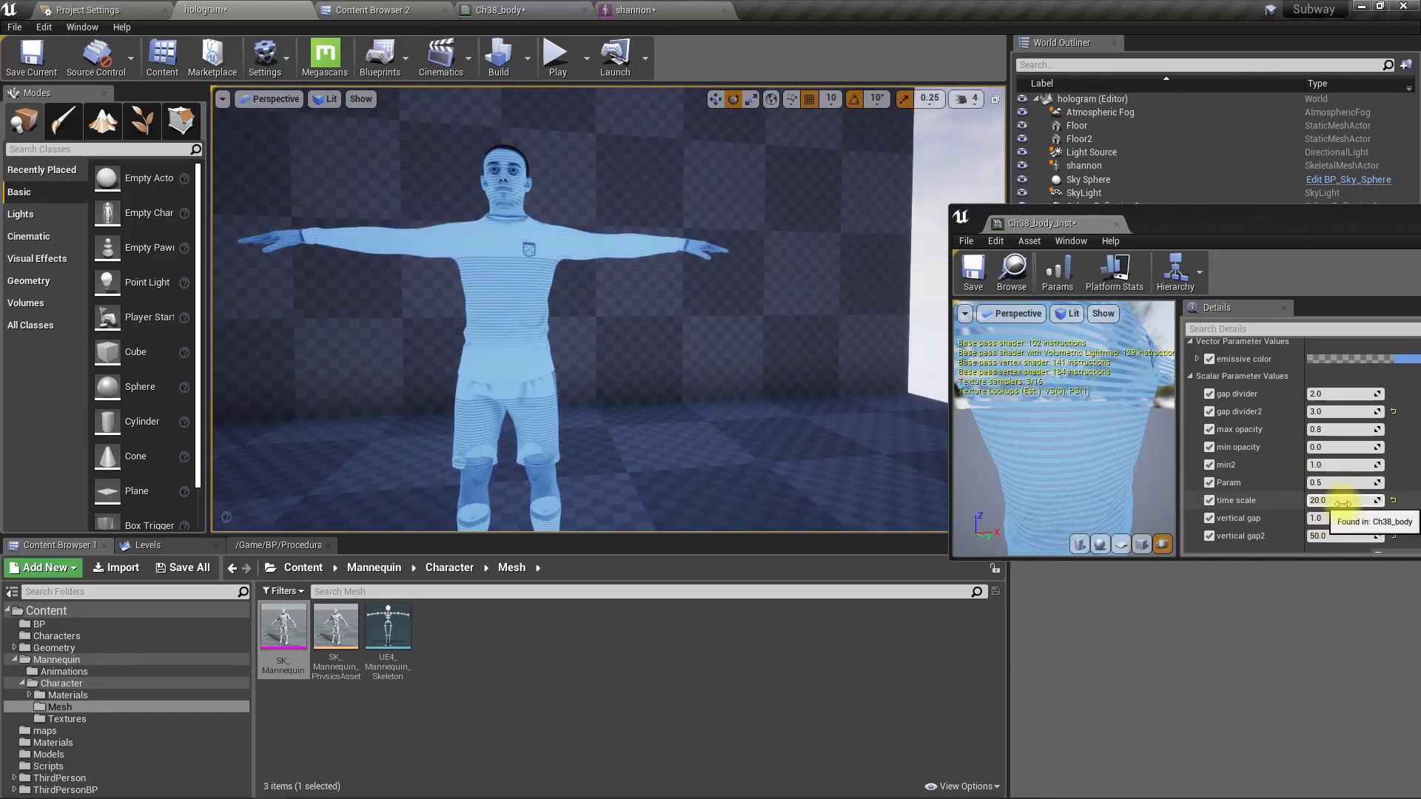
- Set min2 in Ch38_body_Inst to 0.8, trying 0.6 first
click(1350, 464)
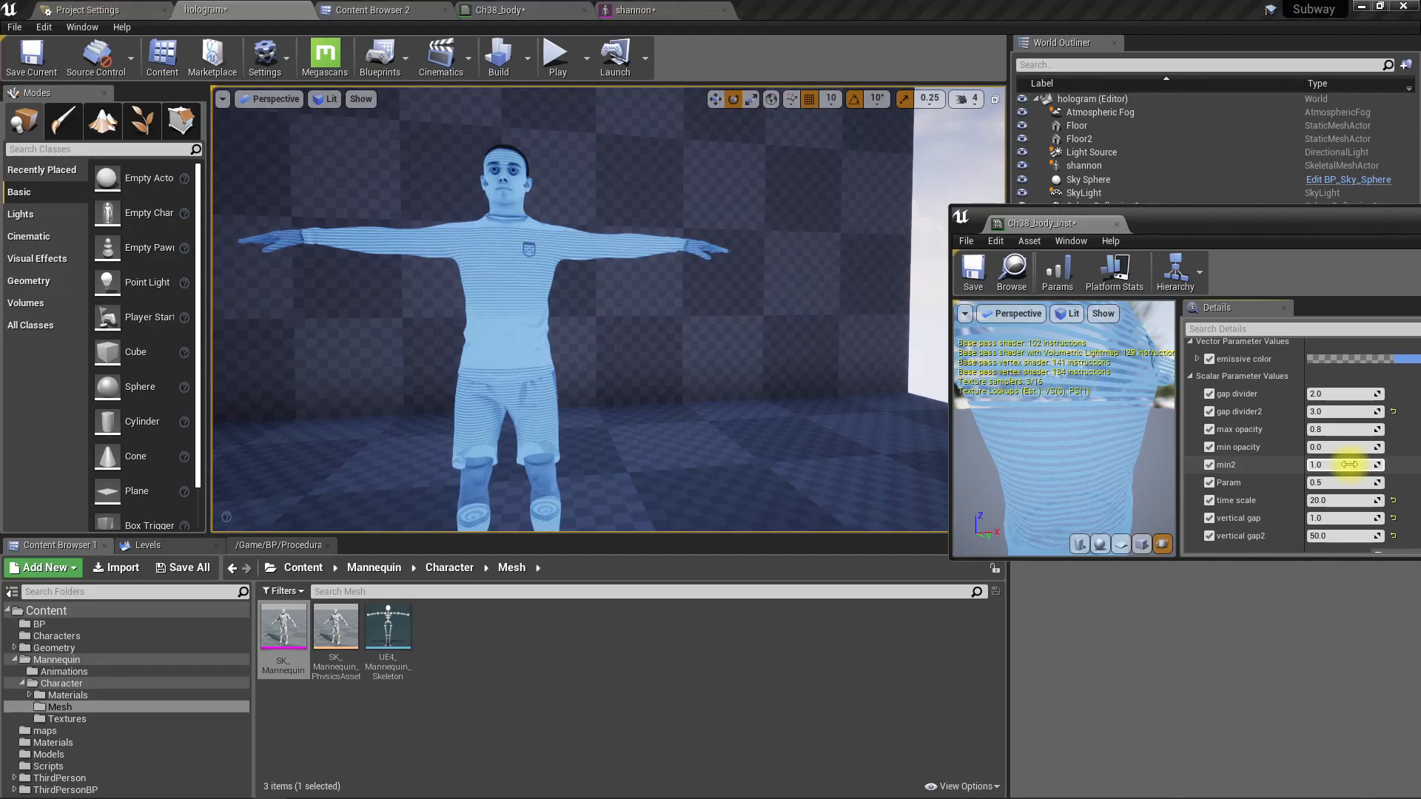
text(.6)
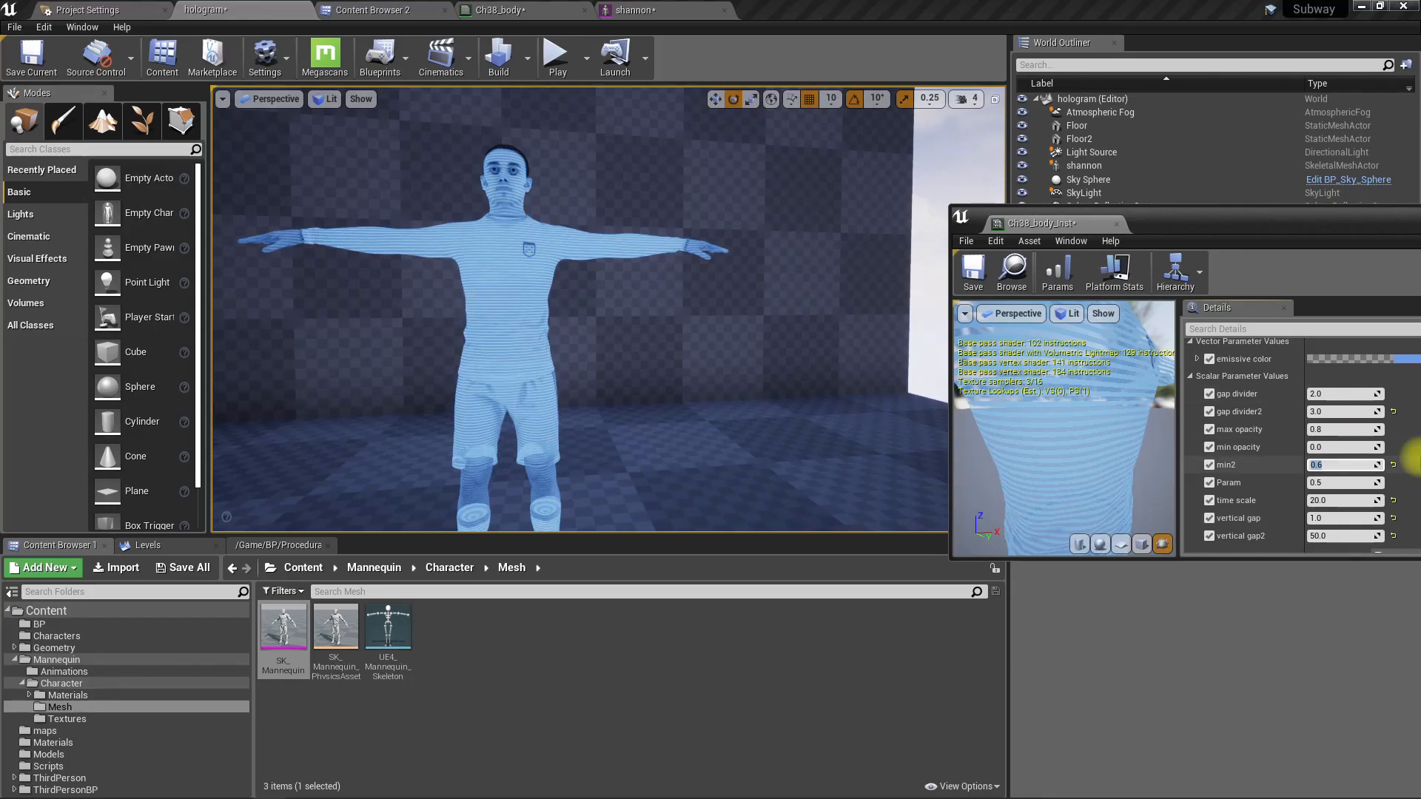
text(.8)
key(Return)
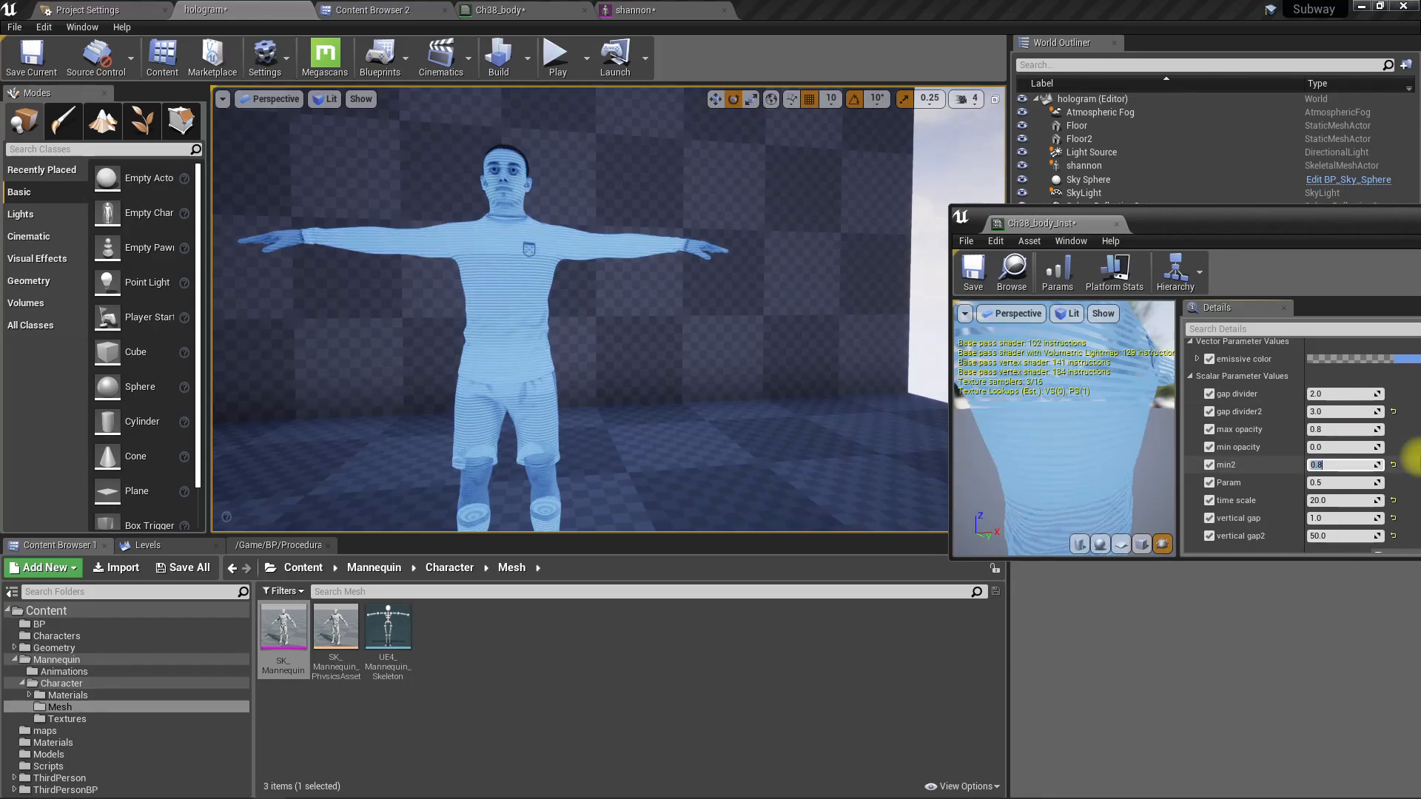
- Switch to the YouTube video in the browser, play the hologram scene for reference, and return to Unreal Editor
key(alt+Tab)
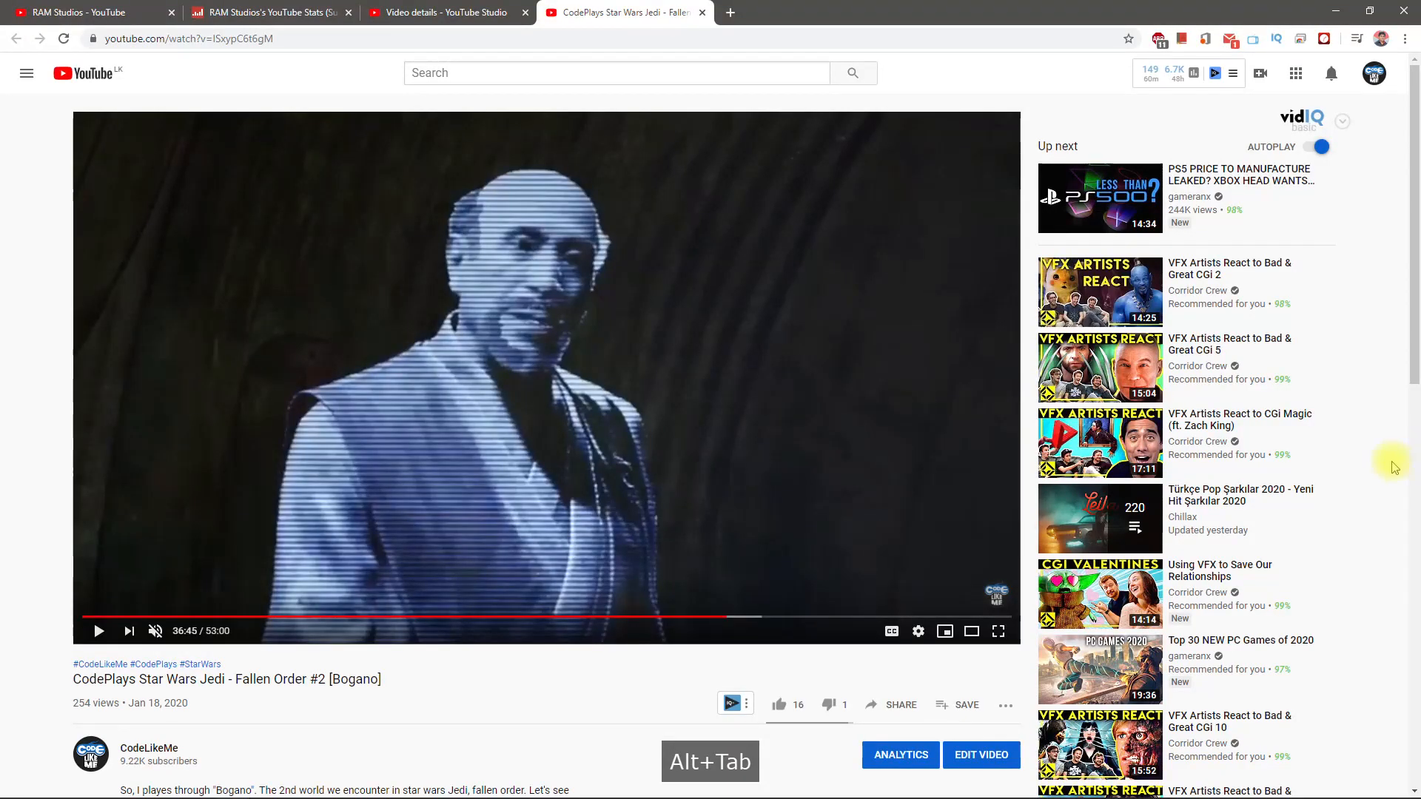
click(340, 226)
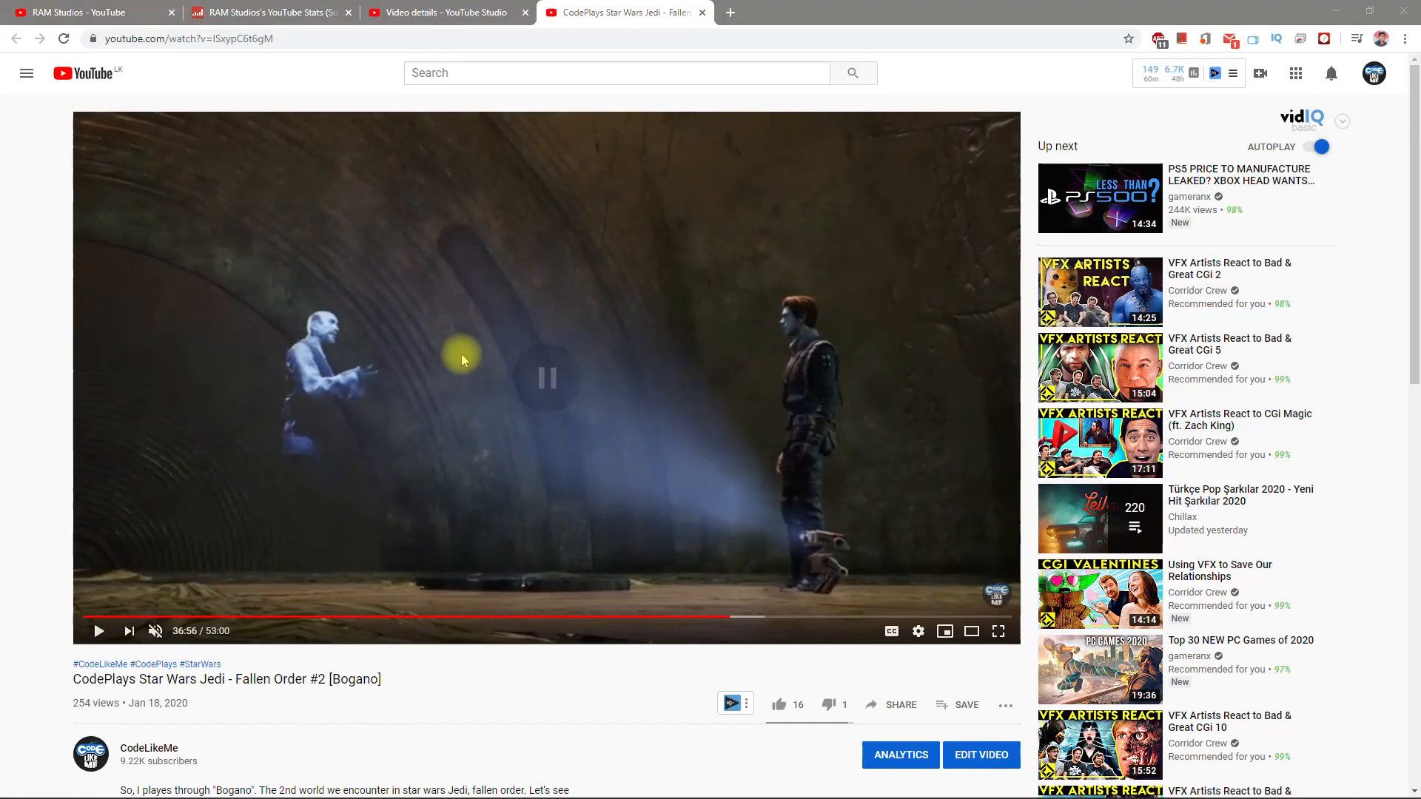
key(alt+Tab)
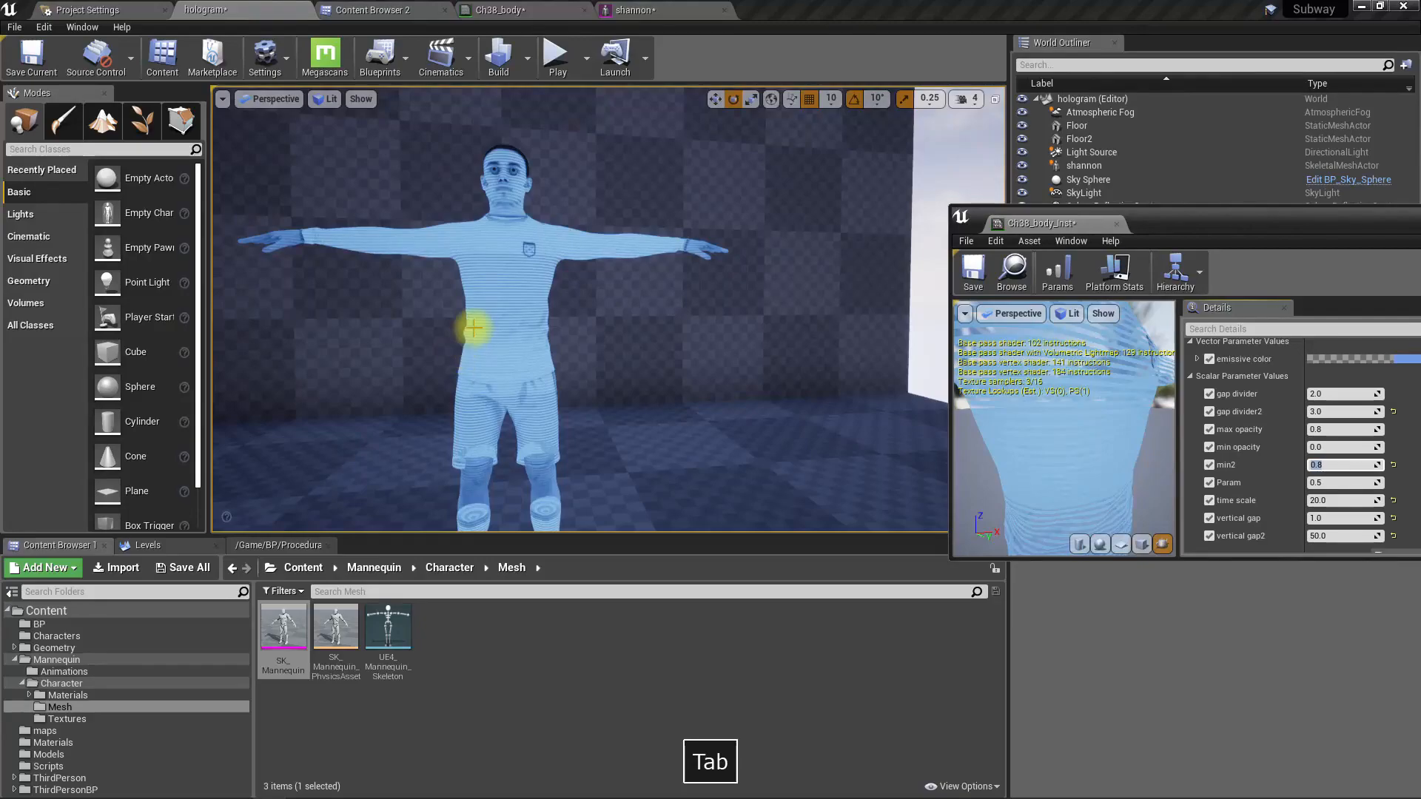
- Try time scale values of 40 and 200 in Ch38_body_Inst while viewing the character
right_drag(503, 332, 548, 345)
click(1326, 501)
text(40)
key(Return)
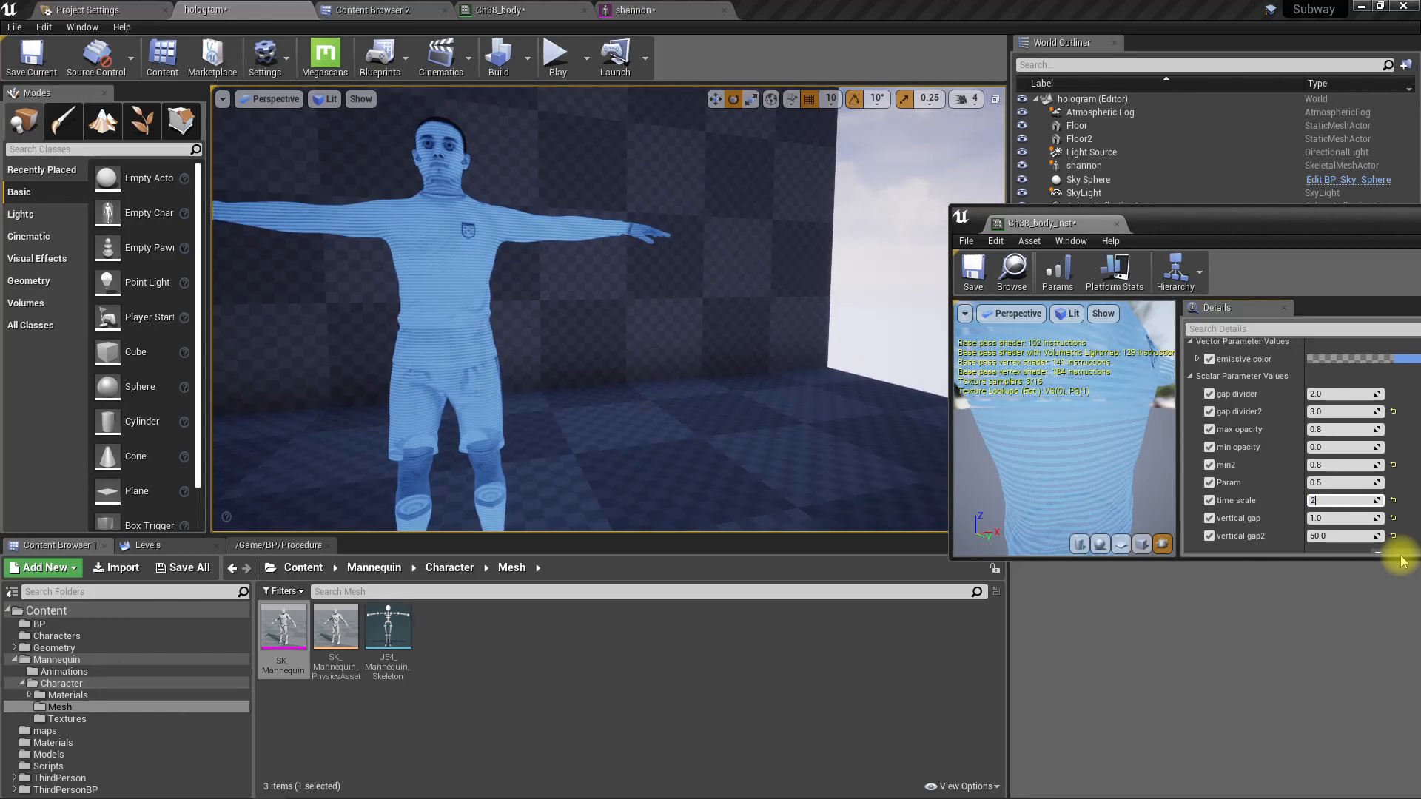
key(Return)
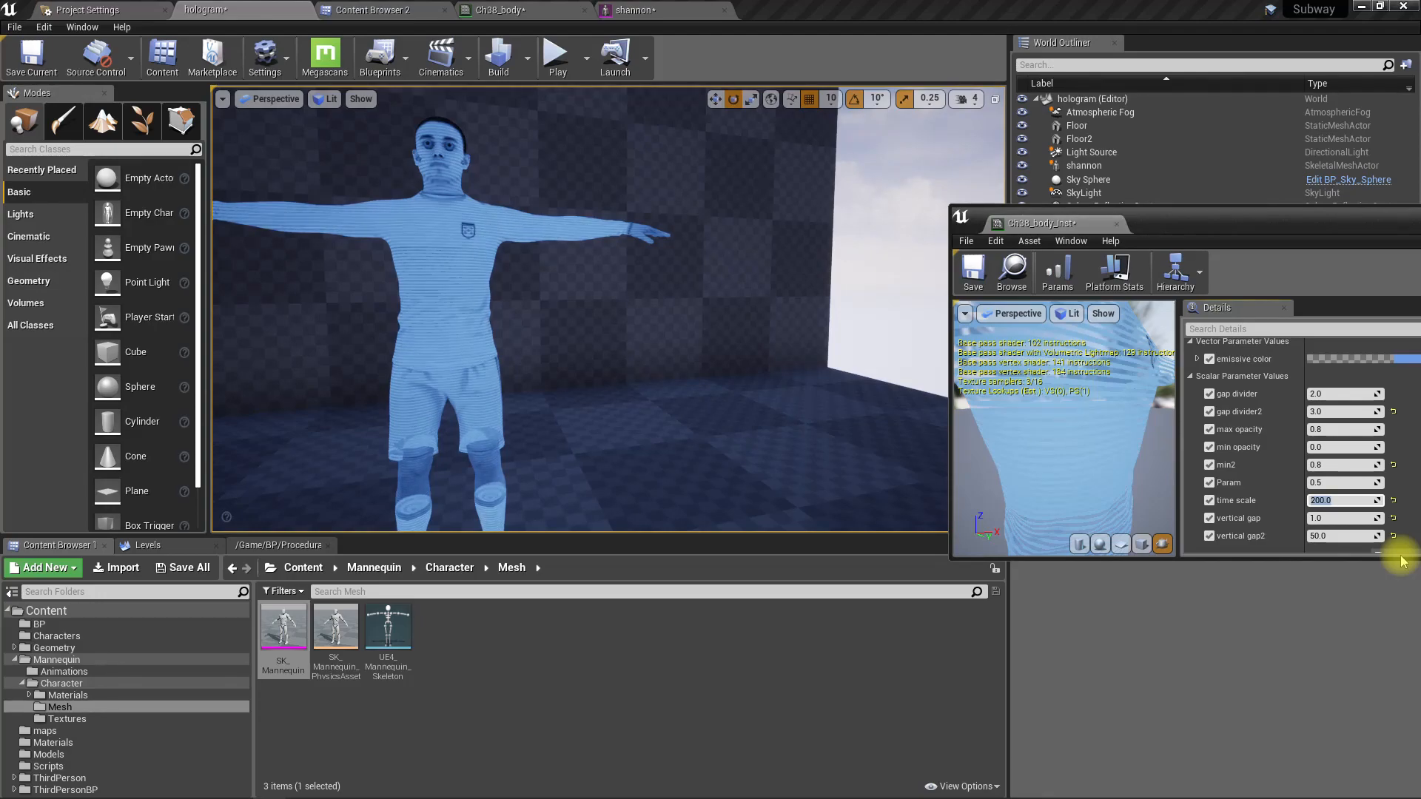
- Replay the close-up of the hologram in the YouTube reference video, pause it, and return to Unreal Editor
key(alt+Tab)
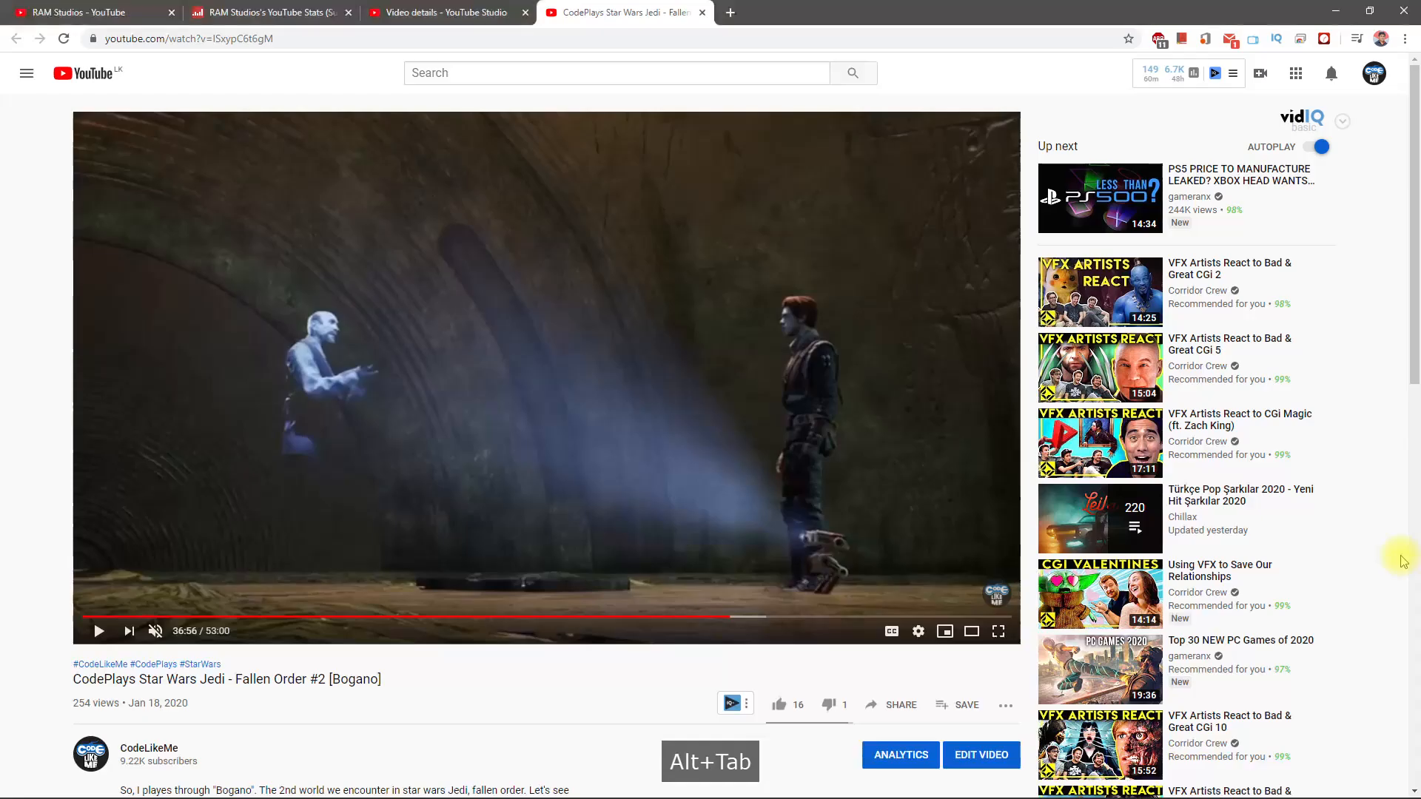
key(Left)
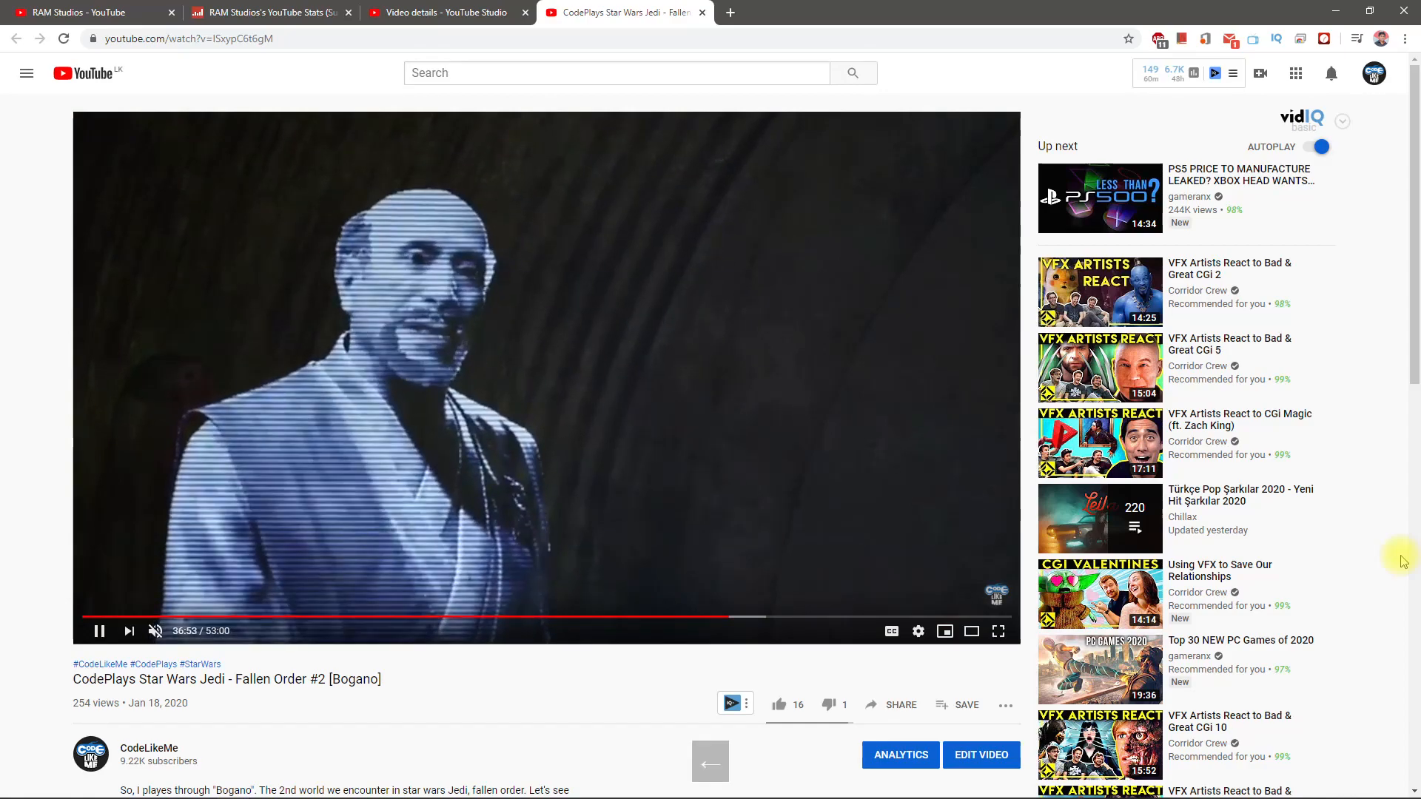
key(space)
key(alt+Tab)
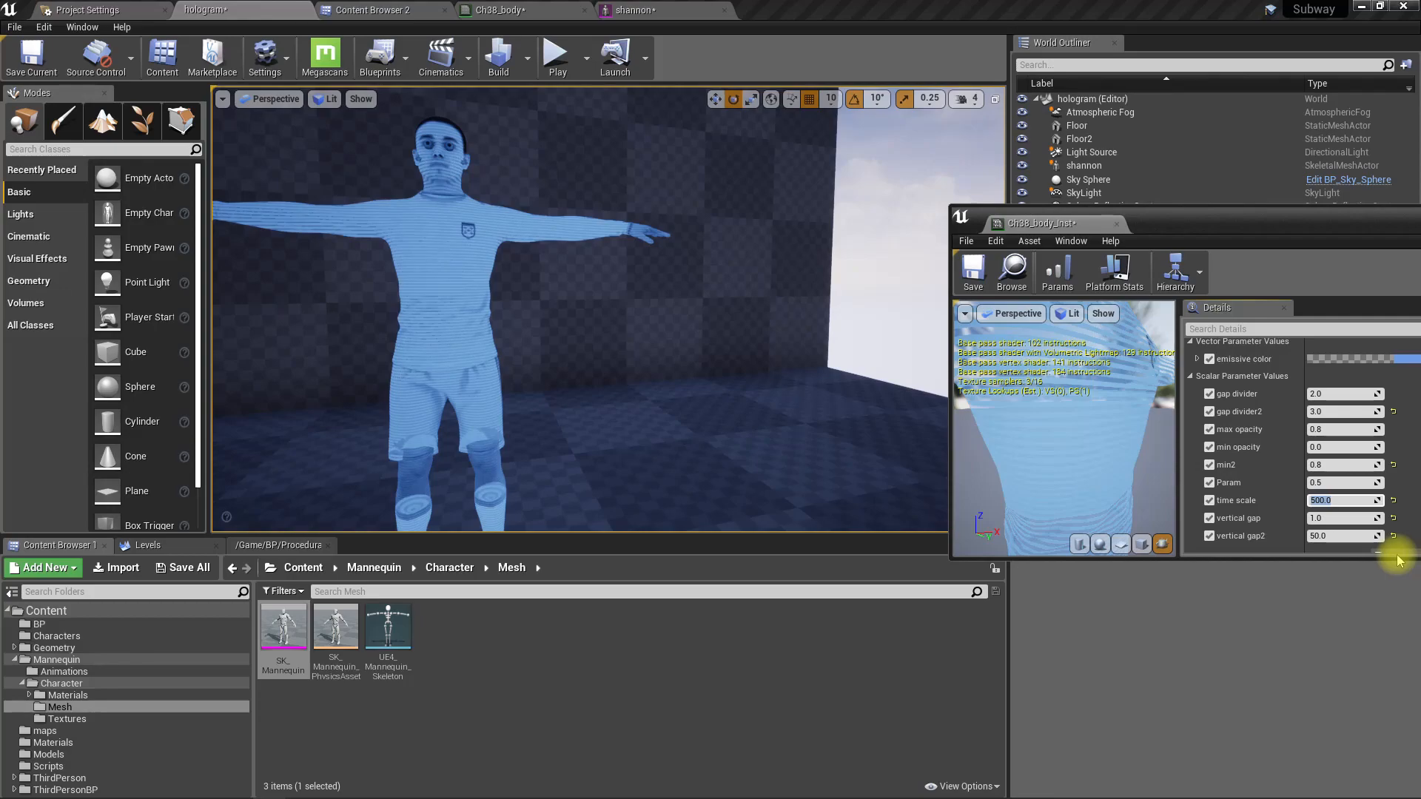
- Inspect the character with a time scale of 500, and set the time scale in Ch38_body_Inst to 300
key(w)
mouse_move(657, 429)
right_down()
mouse_move(685, 429)
mouse_move(657, 429)
right_up()
key(s)
right_drag(530, 393, 531, 393)
scroll(531, 393, up, 5)
scroll(531, 393, down, 5)
middle_drag(531, 393, 532, 393)
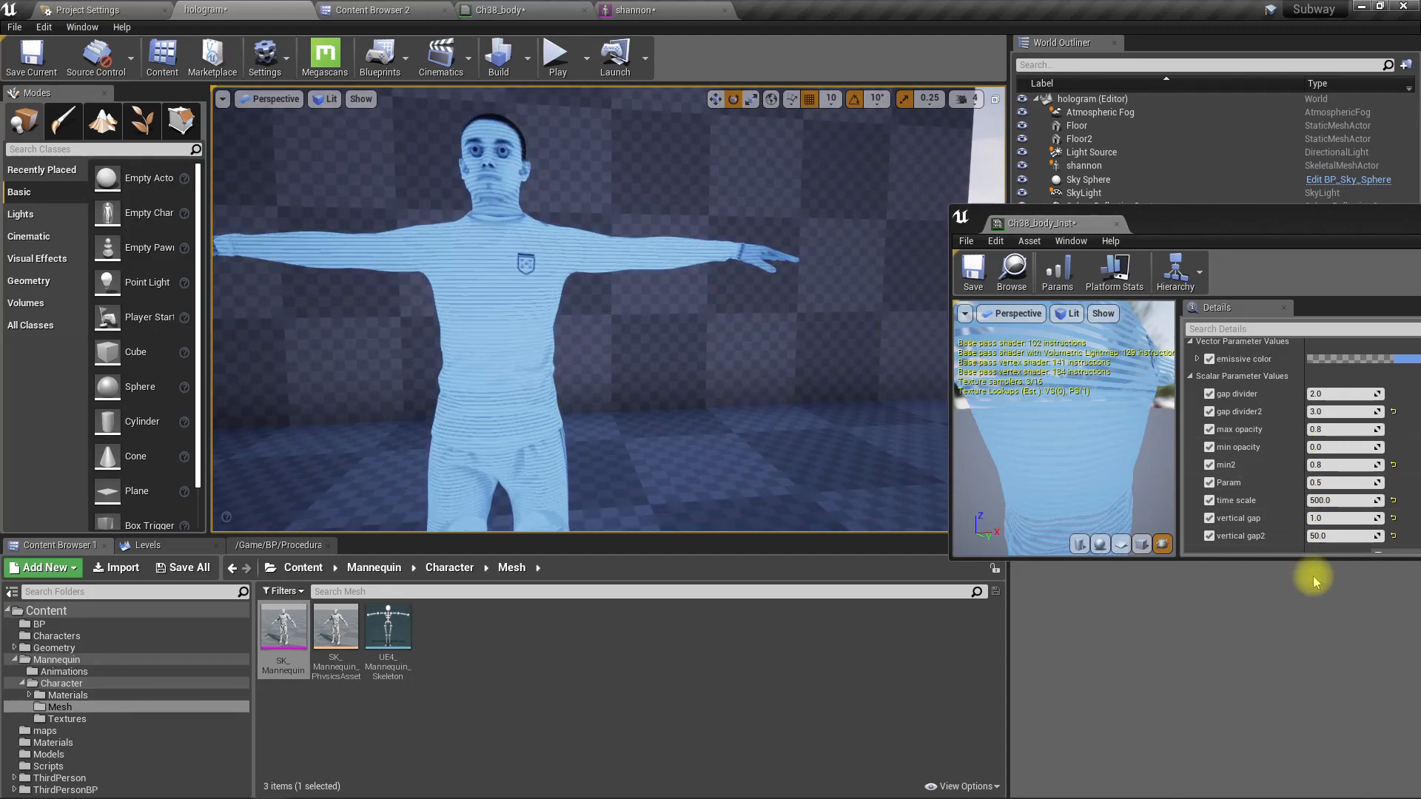
click(1349, 499)
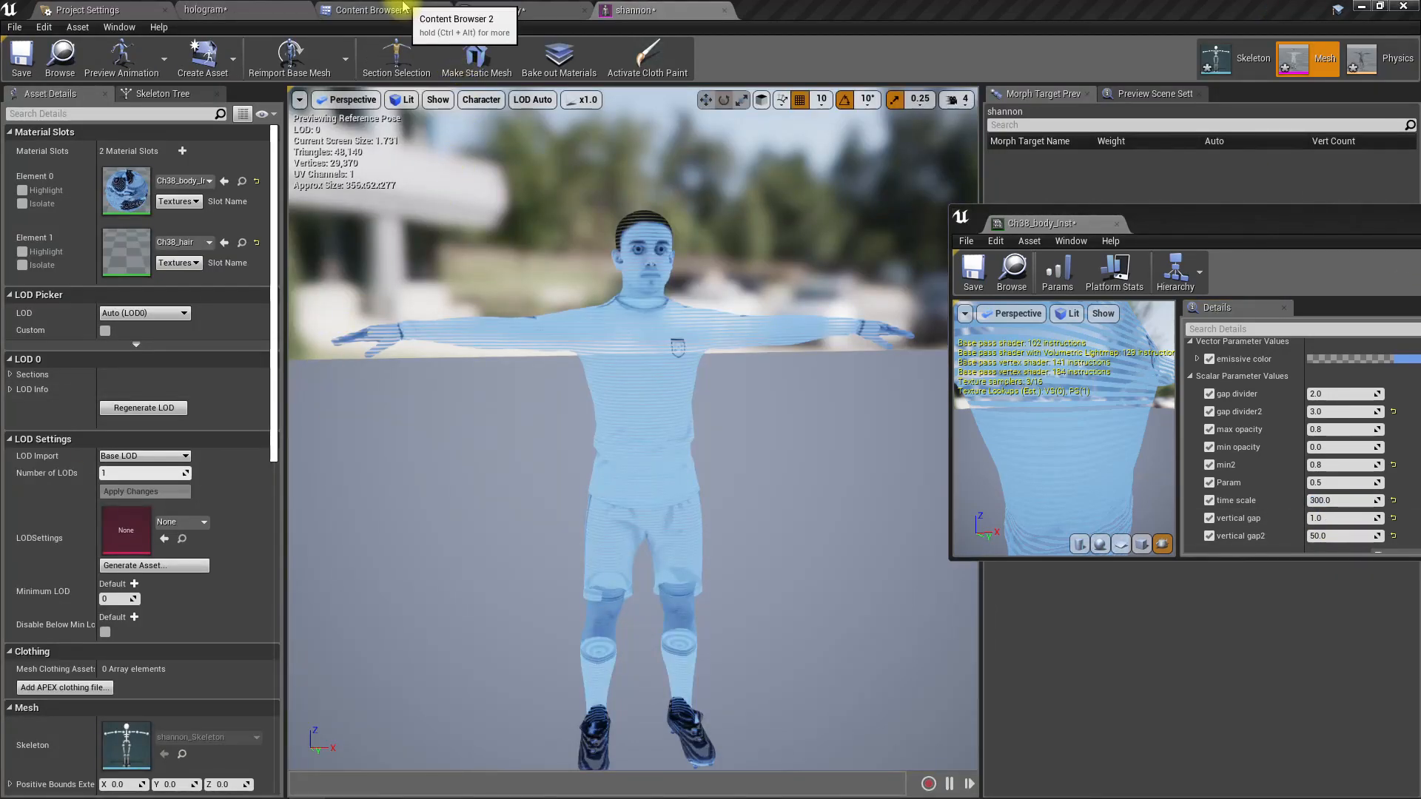
- In the Ch38_body material, move the noise Texture Sample node below the second stripe layer's nodes
click(402, 7)
drag(469, 127, 559, 589)
right_drag(577, 545, 622, 428)
scroll(713, 353, down, 2)
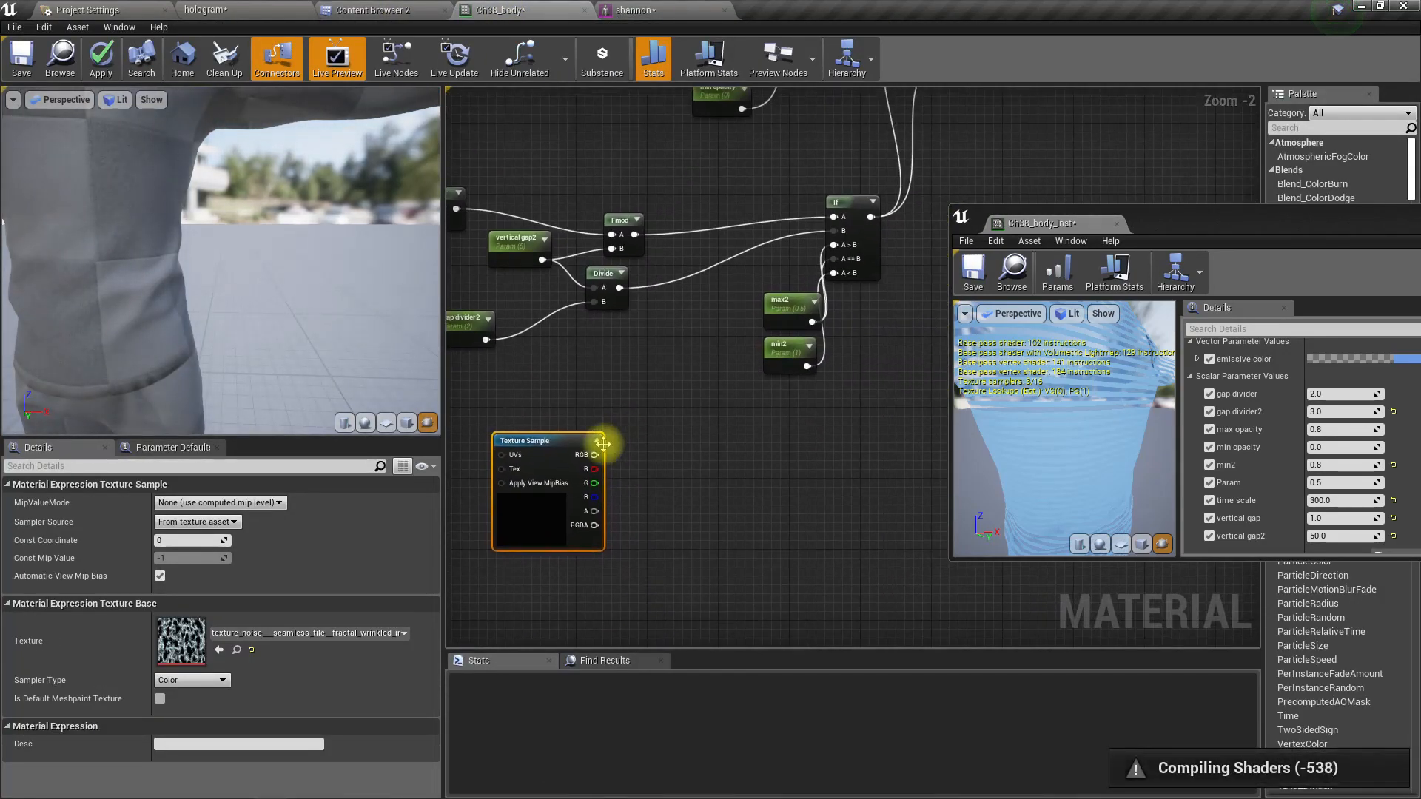
right_drag(695, 453, 459, 652)
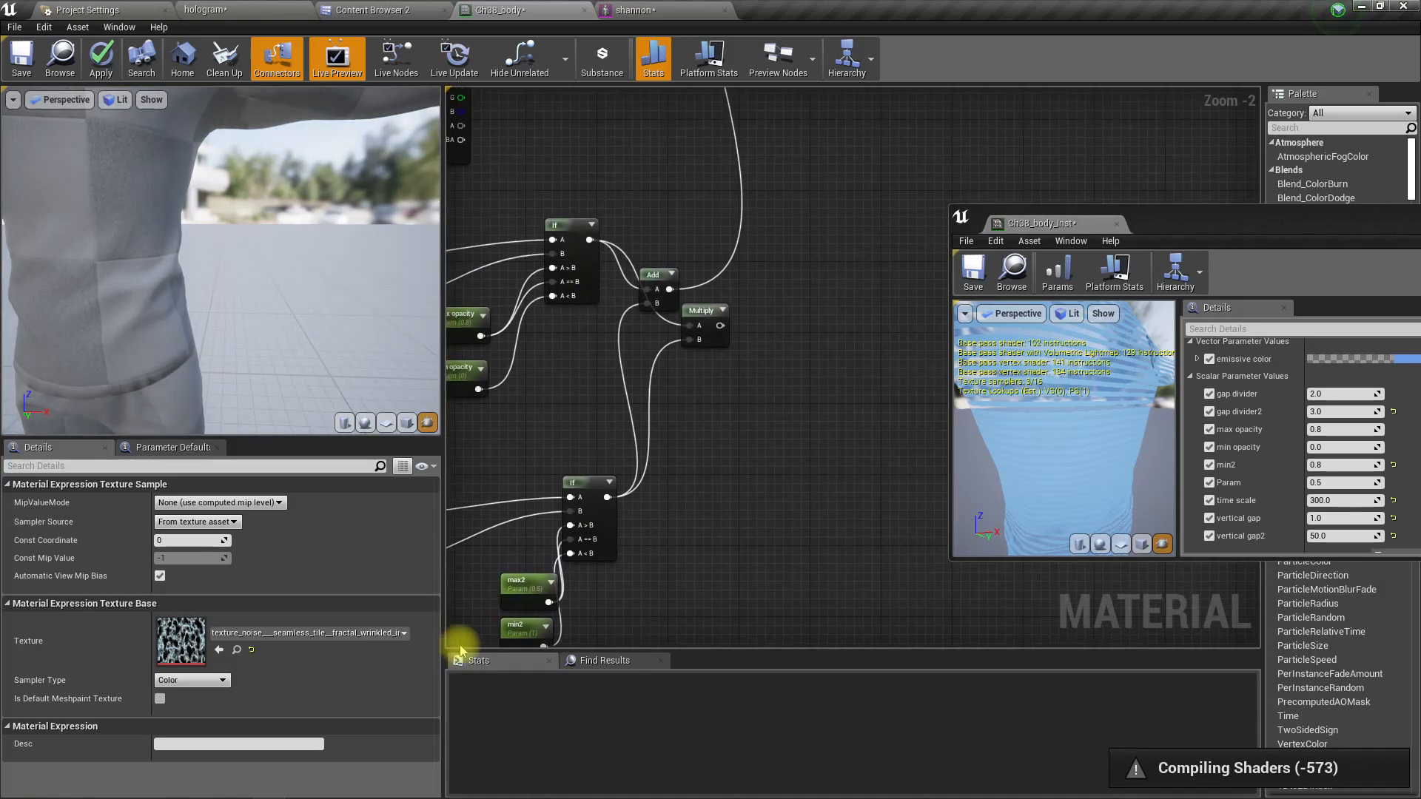
right_drag(614, 539, 658, 496)
- Multiply the second If node's output by the Texture Sample's RGB and feed the result into the Add node's B input
drag(651, 455, 705, 493)
text(*+)
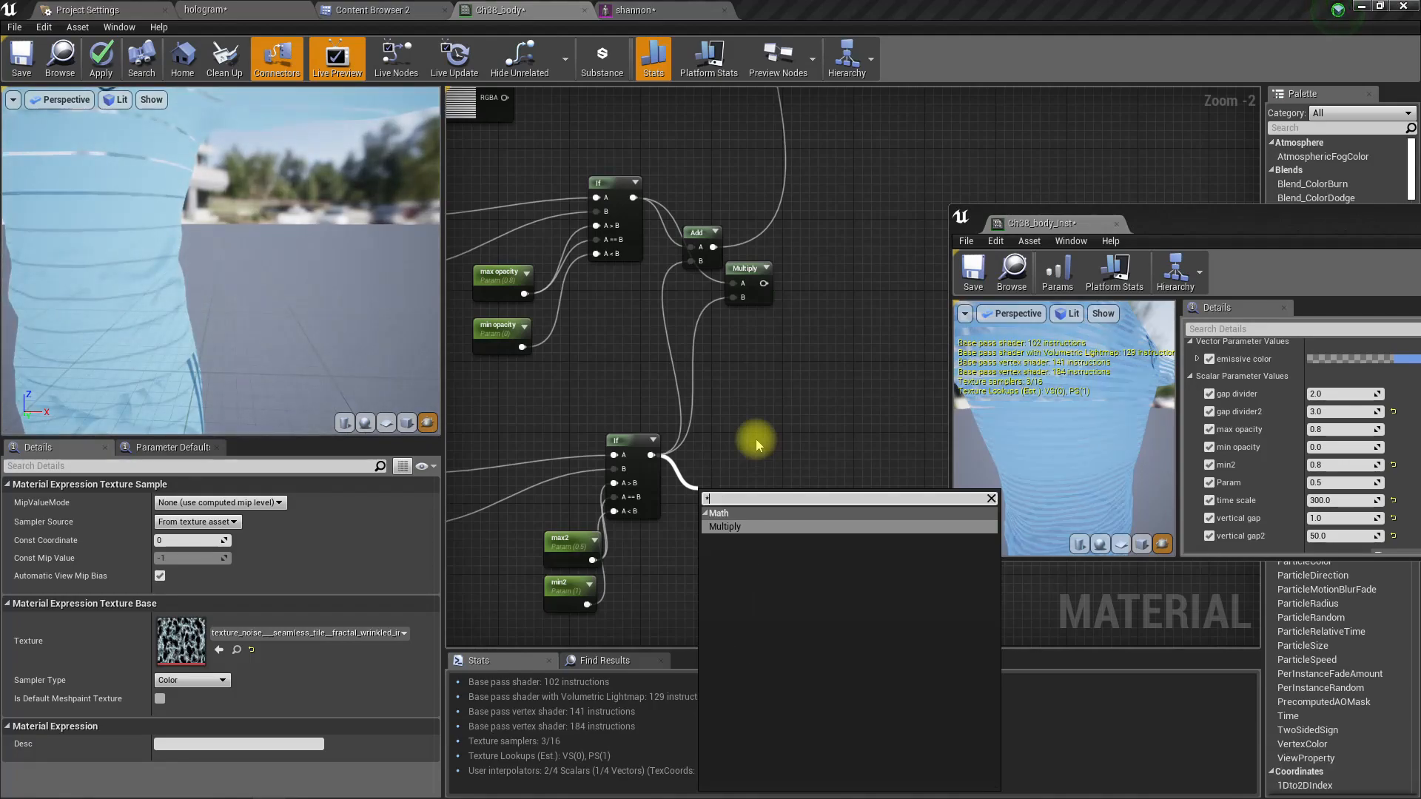
key(BackSpace)
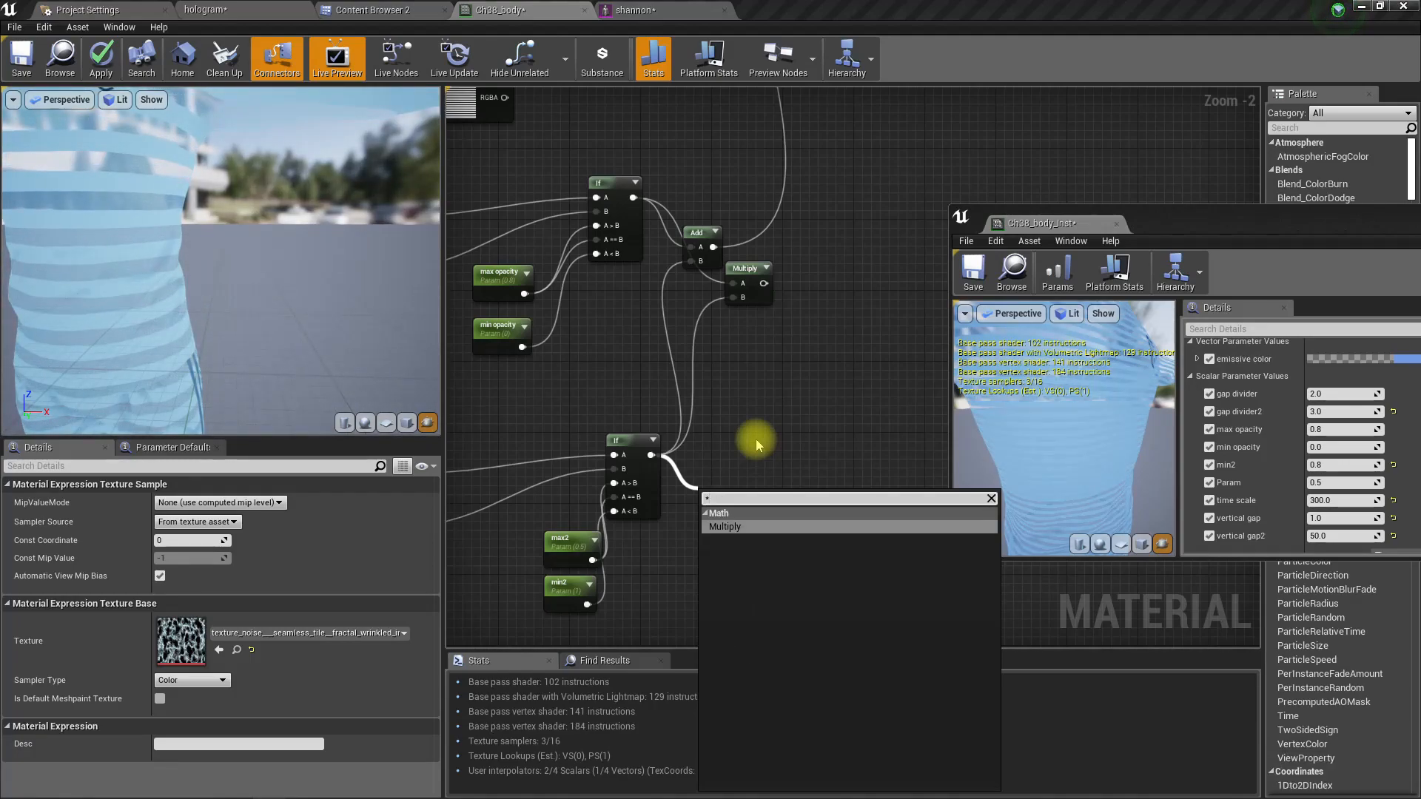
key(Return)
drag(748, 510, 691, 260)
right_drag(755, 379, 889, 222)
drag(590, 452, 923, 282)
- Add a texture coordinate node connected to the noise Texture Sample's UVs input
right_drag(793, 451, 1025, 446)
drag(775, 428, 636, 452)
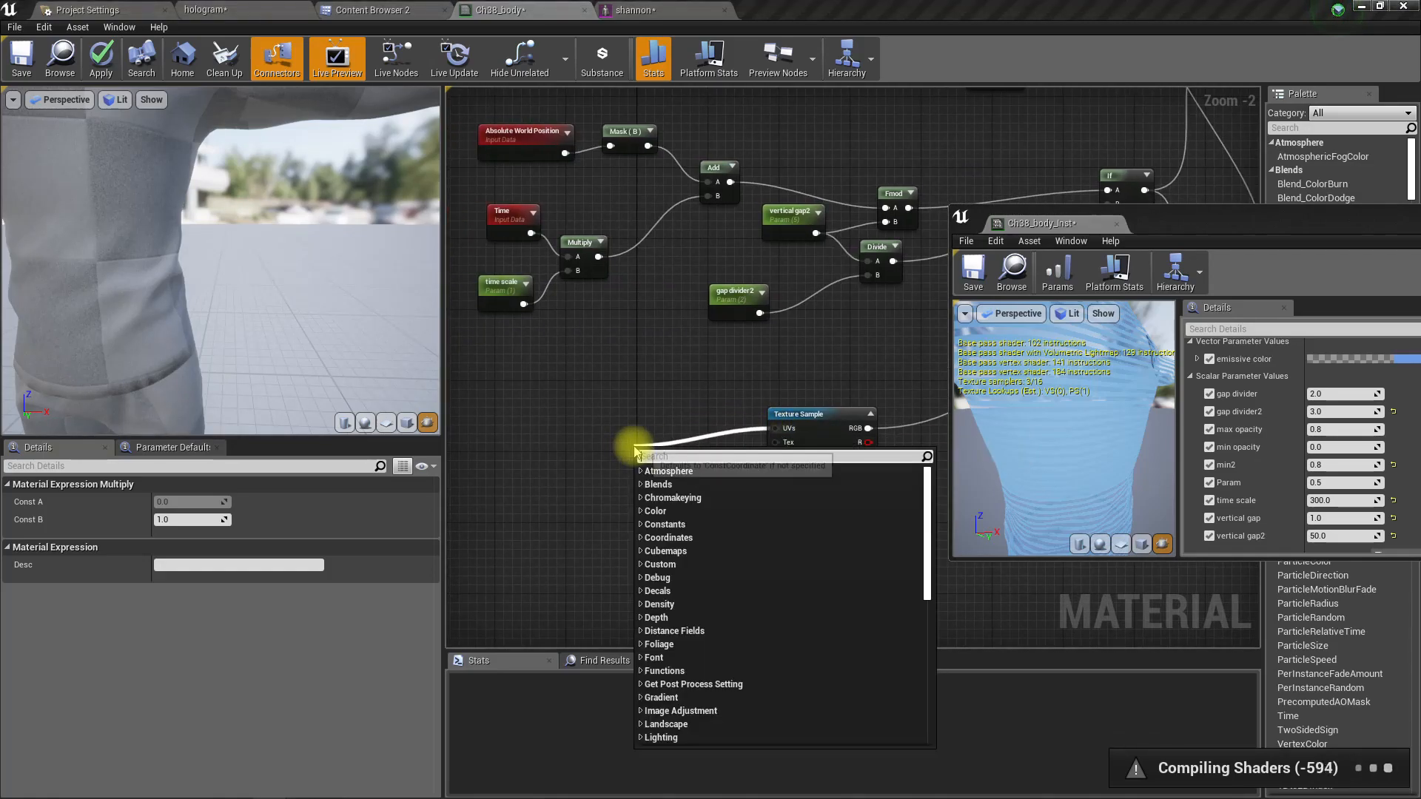
text(tex)
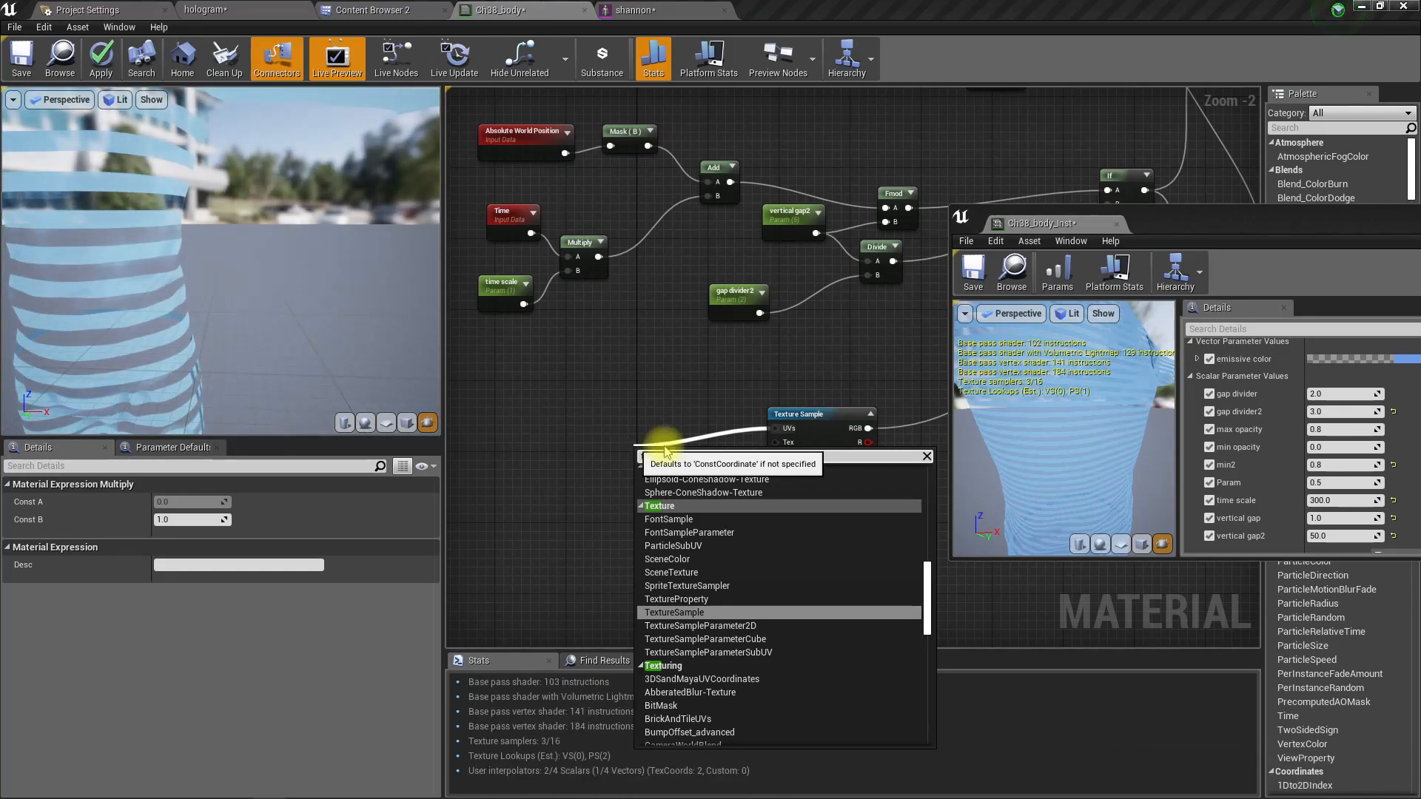
text(turec)
key(Return)
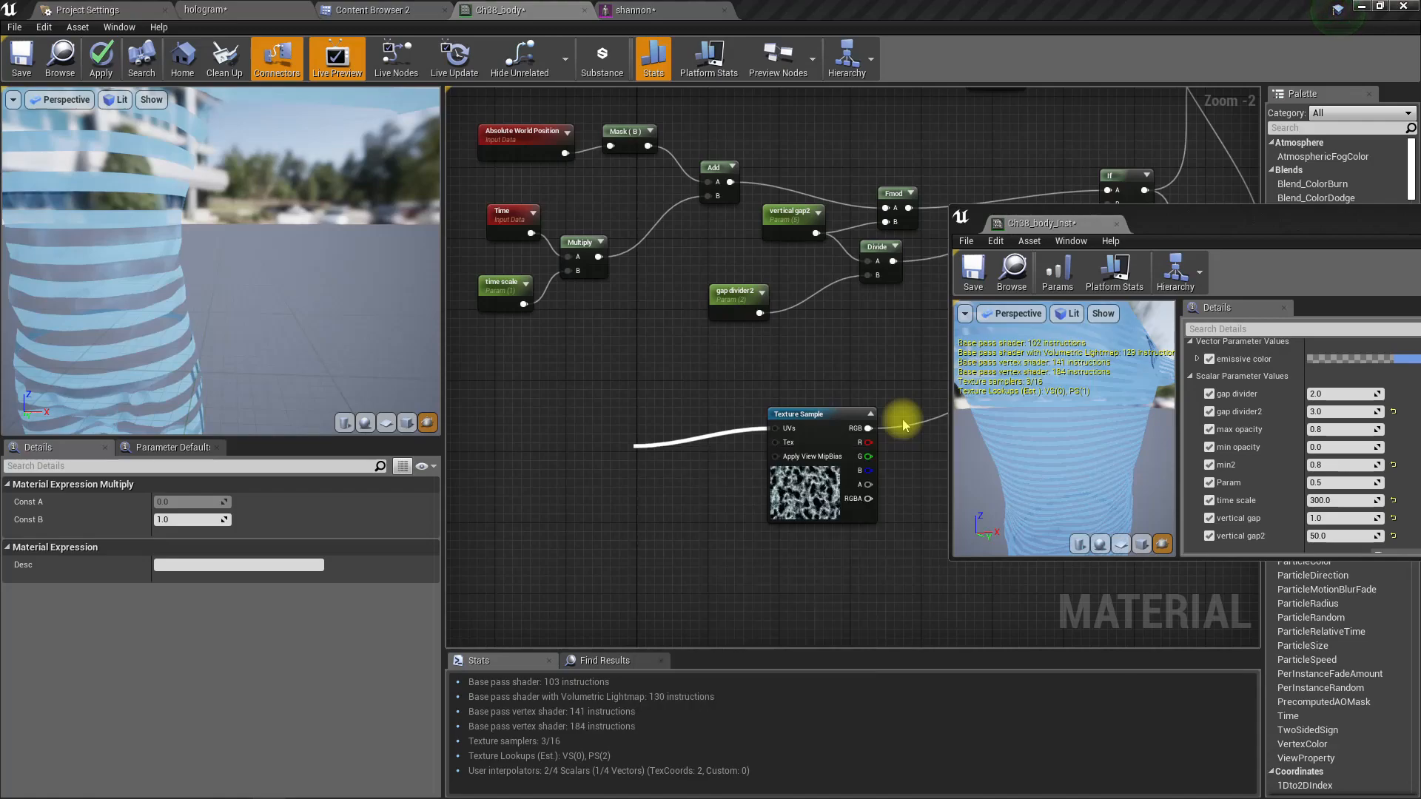
- Insert an Add node between TexCoord and the Texture Sample's UVs, and connect the Time node to its B input
drag(658, 463, 644, 438)
text(+)
key(BackSpace)
key(BackSpace)
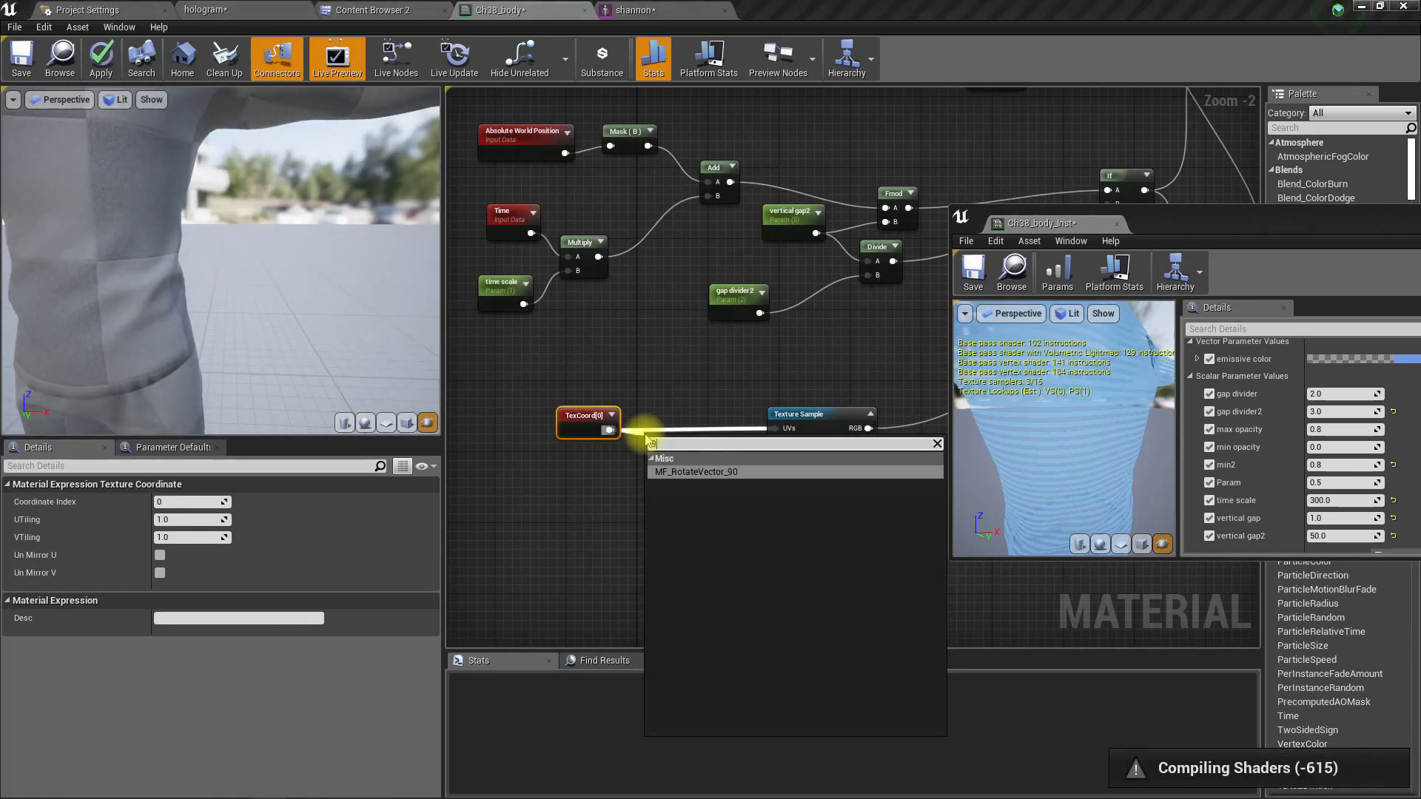
text(+)
key(Return)
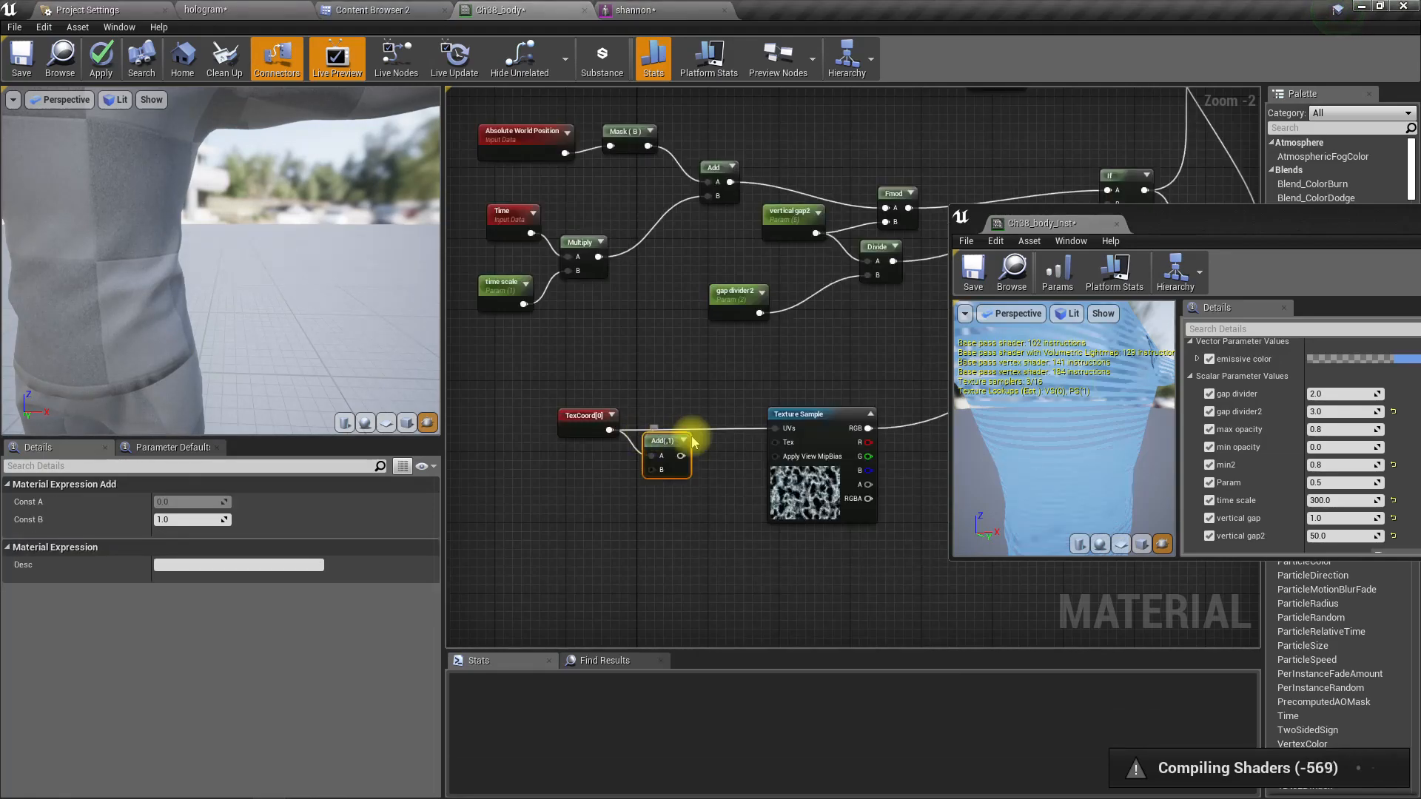
drag(681, 456, 770, 437)
right_drag(607, 496, 676, 475)
drag(601, 211, 733, 453)
right_drag(781, 499, 666, 533)
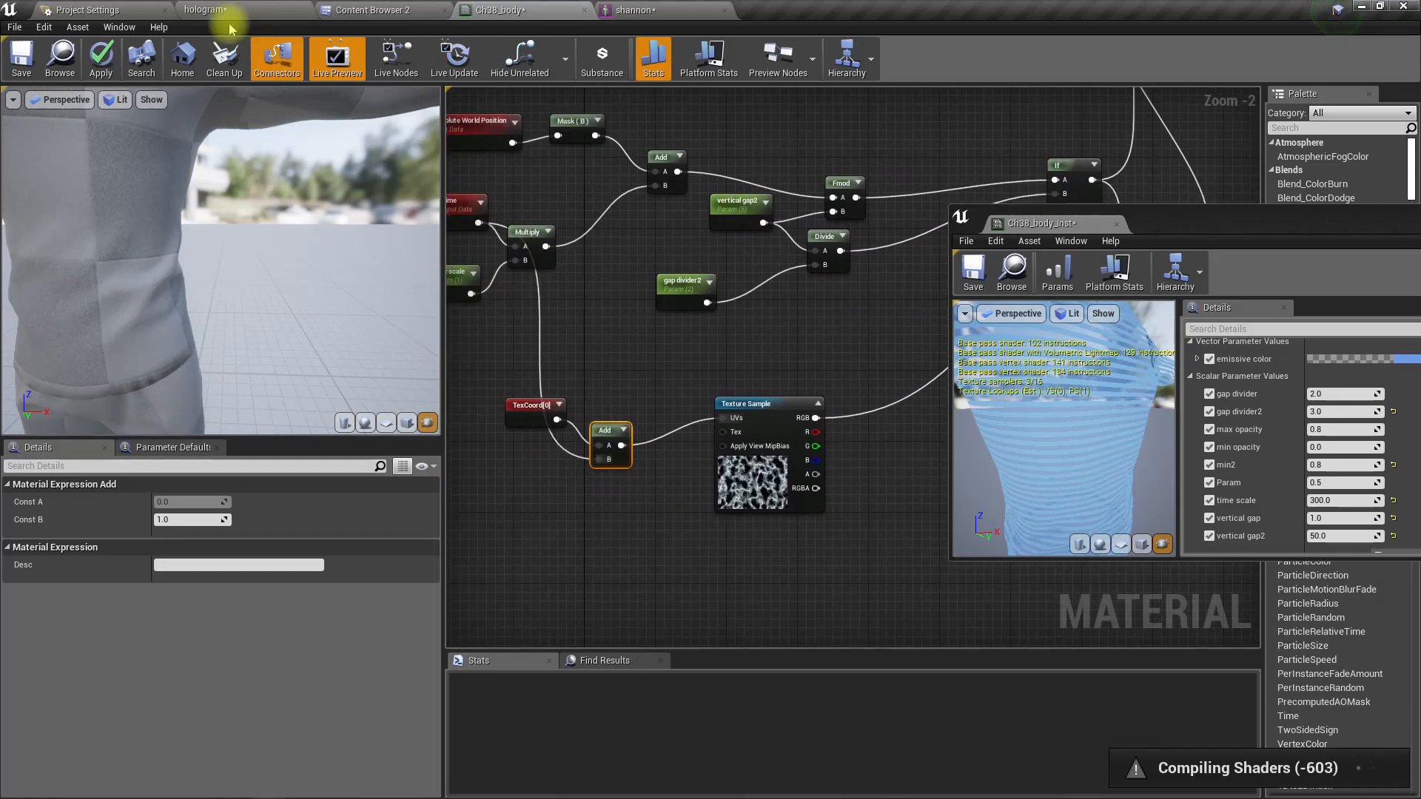
- Apply the Ch38_body material changes and inspect the character in the hologram level and the shannon mesh editor
click(101, 58)
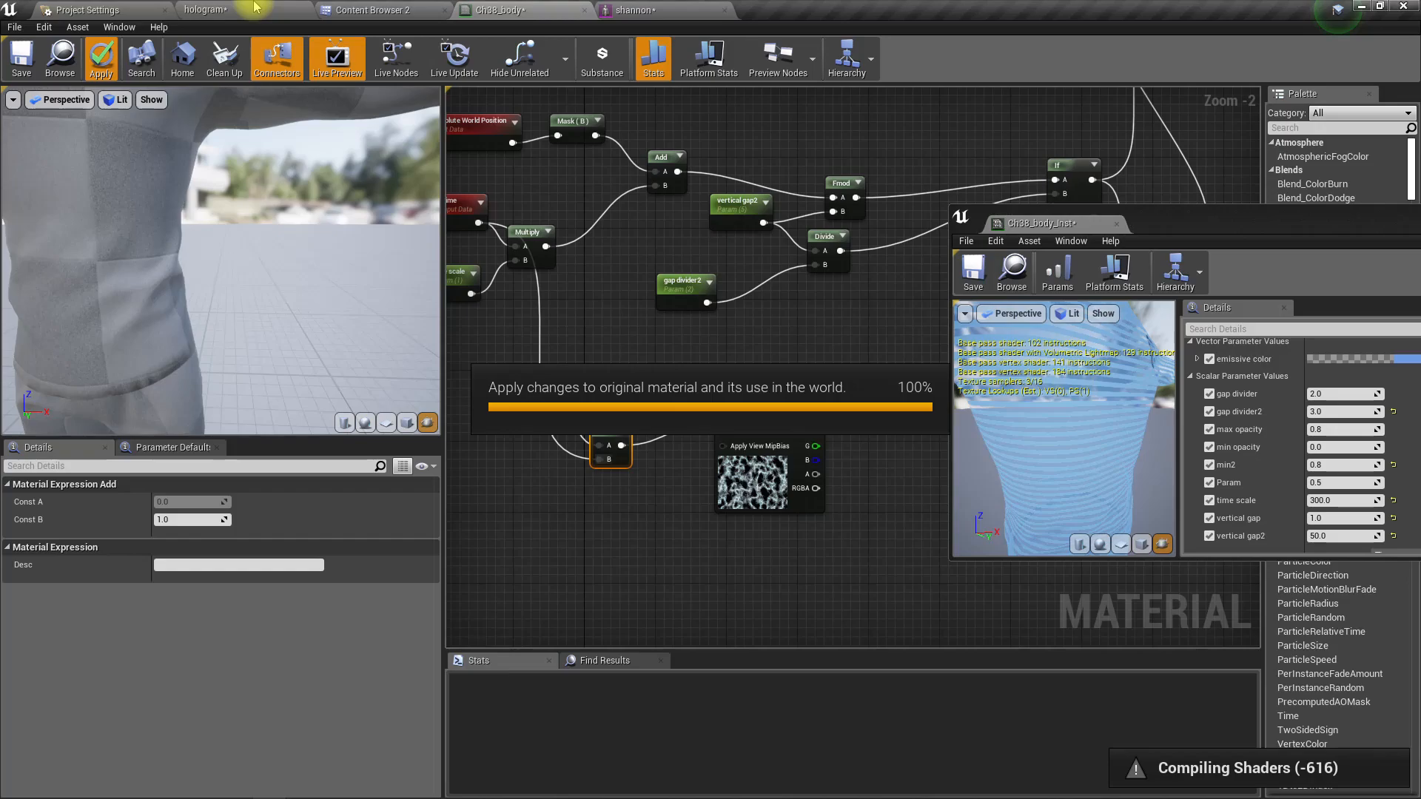
click(205, 10)
right_drag(1020, 184, 955, 189)
right_drag(606, 295, 571, 230)
right_drag(606, 295, 619, 351)
right_drag(510, 458, 525, 440)
right_drag(550, 562, 539, 524)
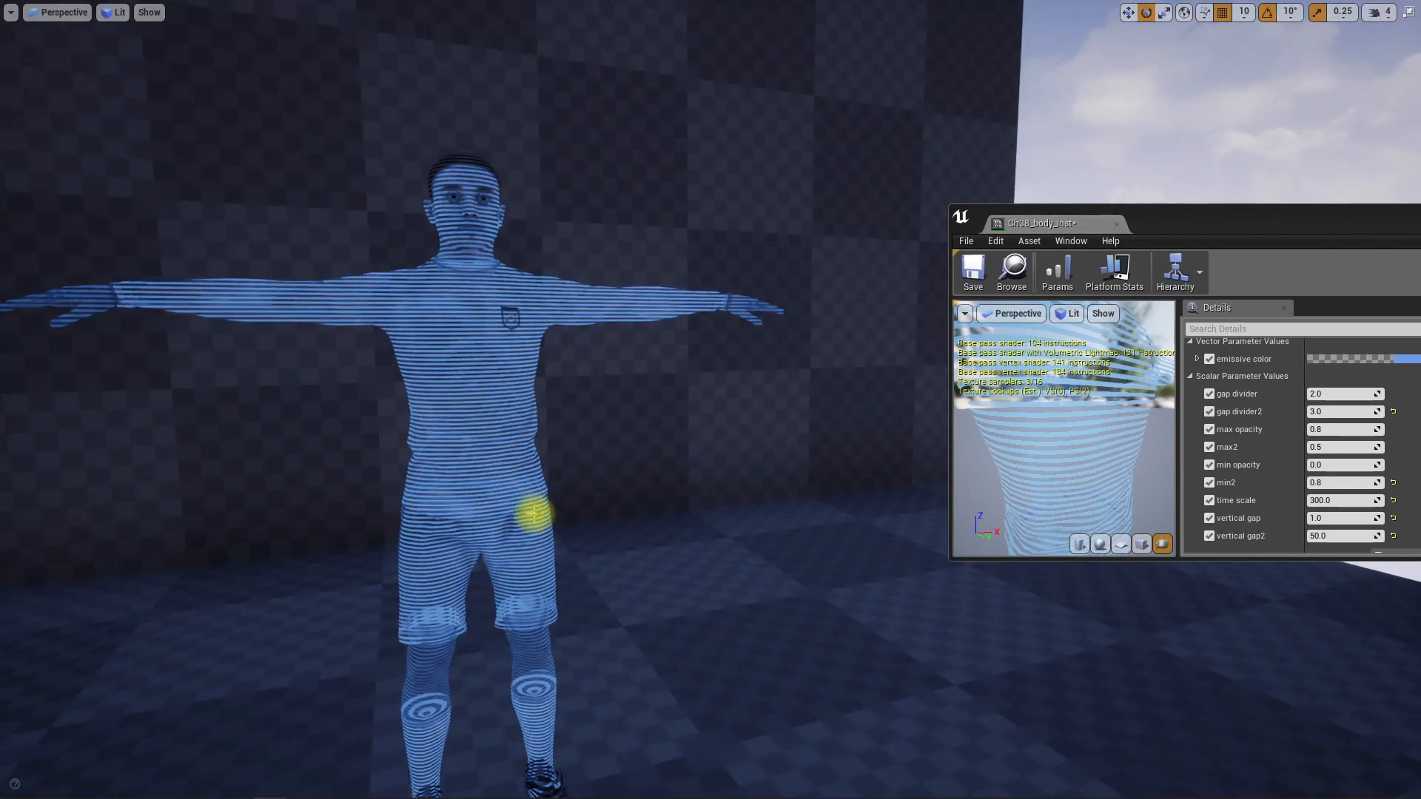
key(F11)
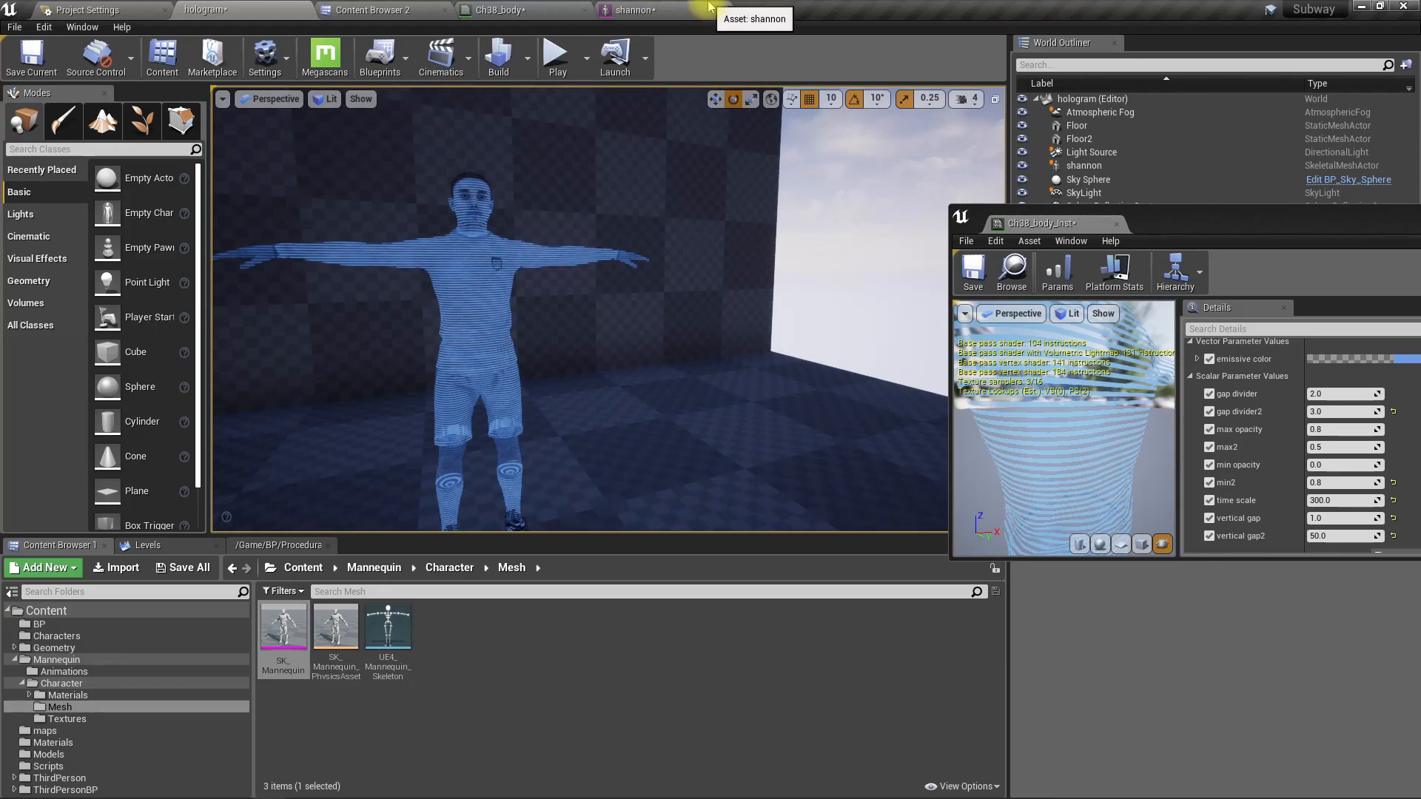
click(633, 10)
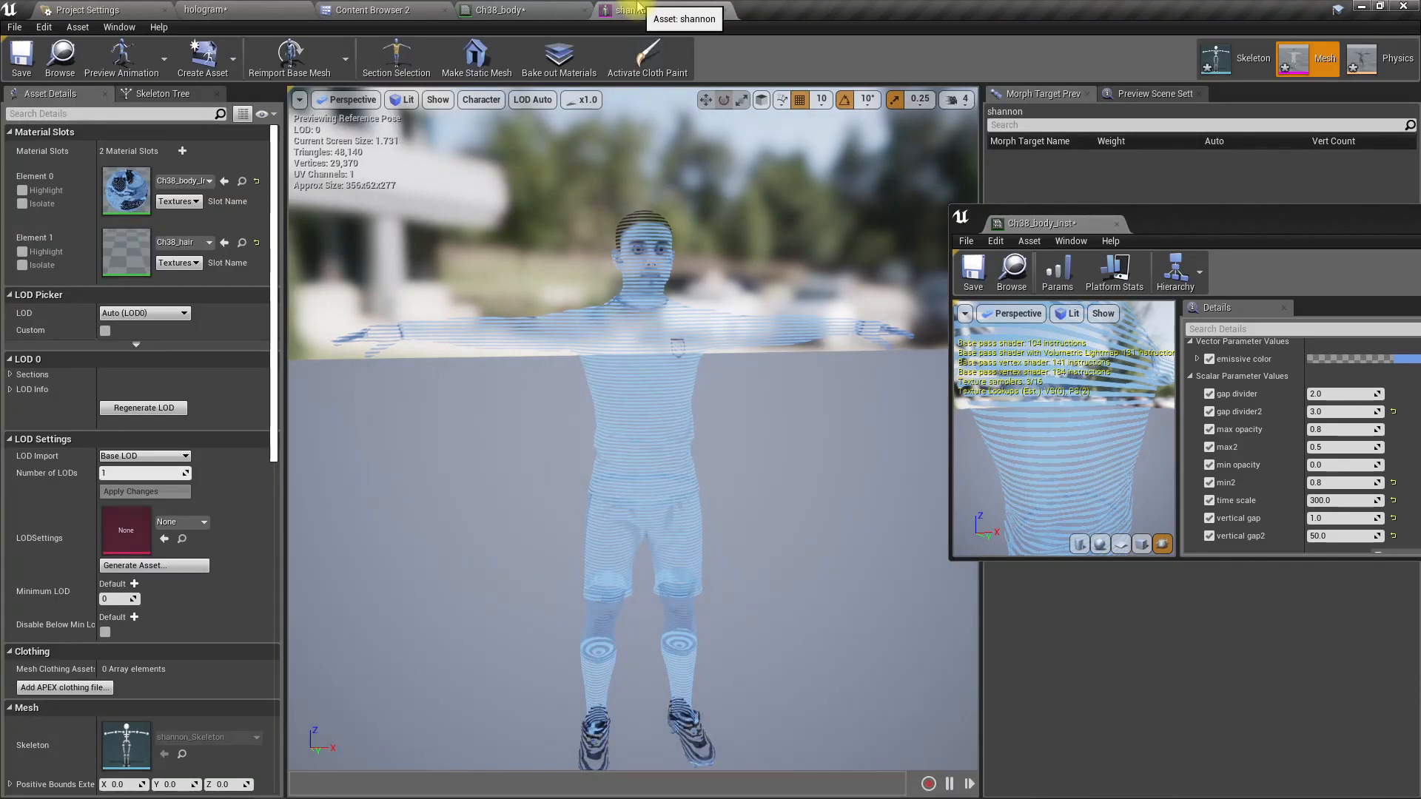
- In the Ch38_body material, insert a Multiply node between the UV Add node and the Texture Sample's UVs input
click(511, 9)
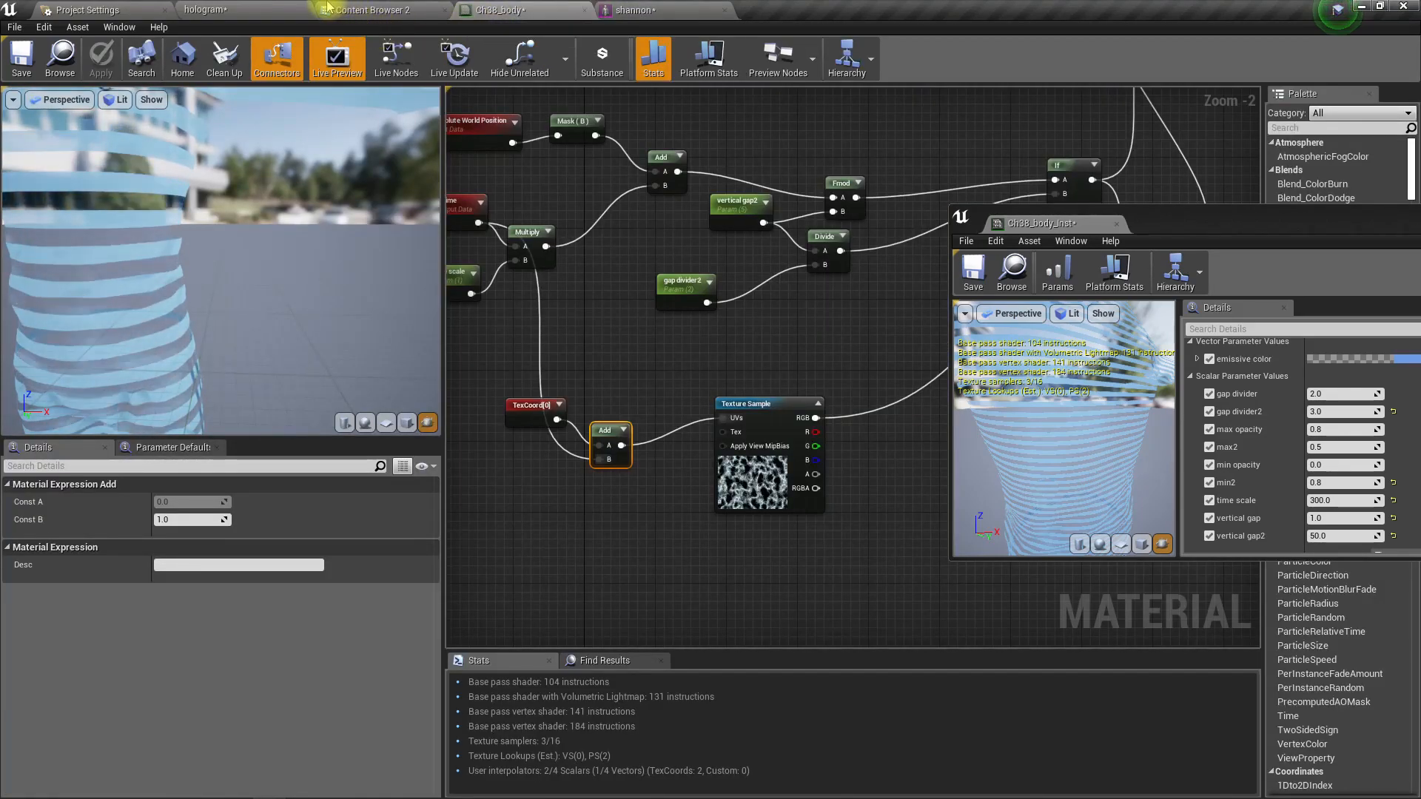
right_drag(635, 548, 628, 395)
drag(613, 291, 666, 323)
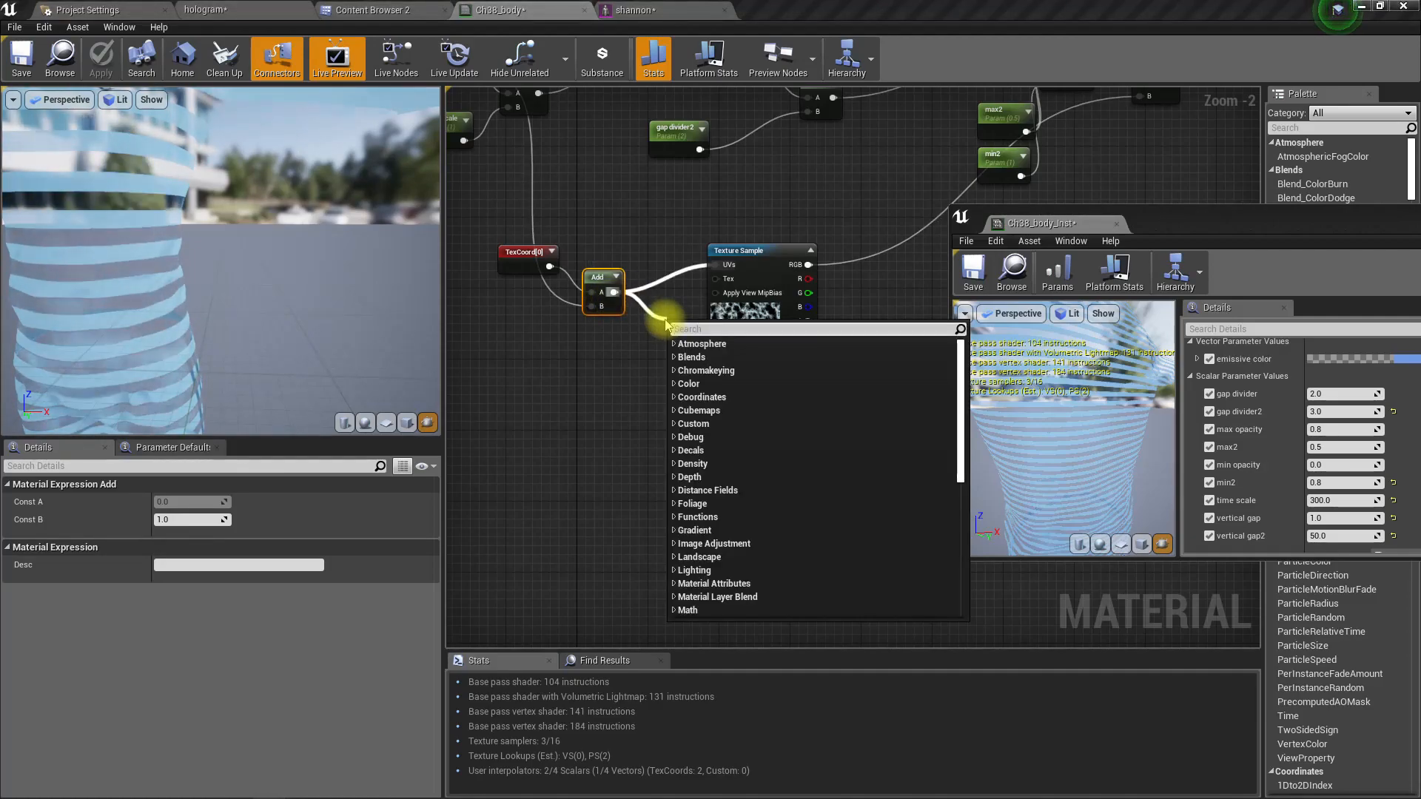
text(*)
key(Return)
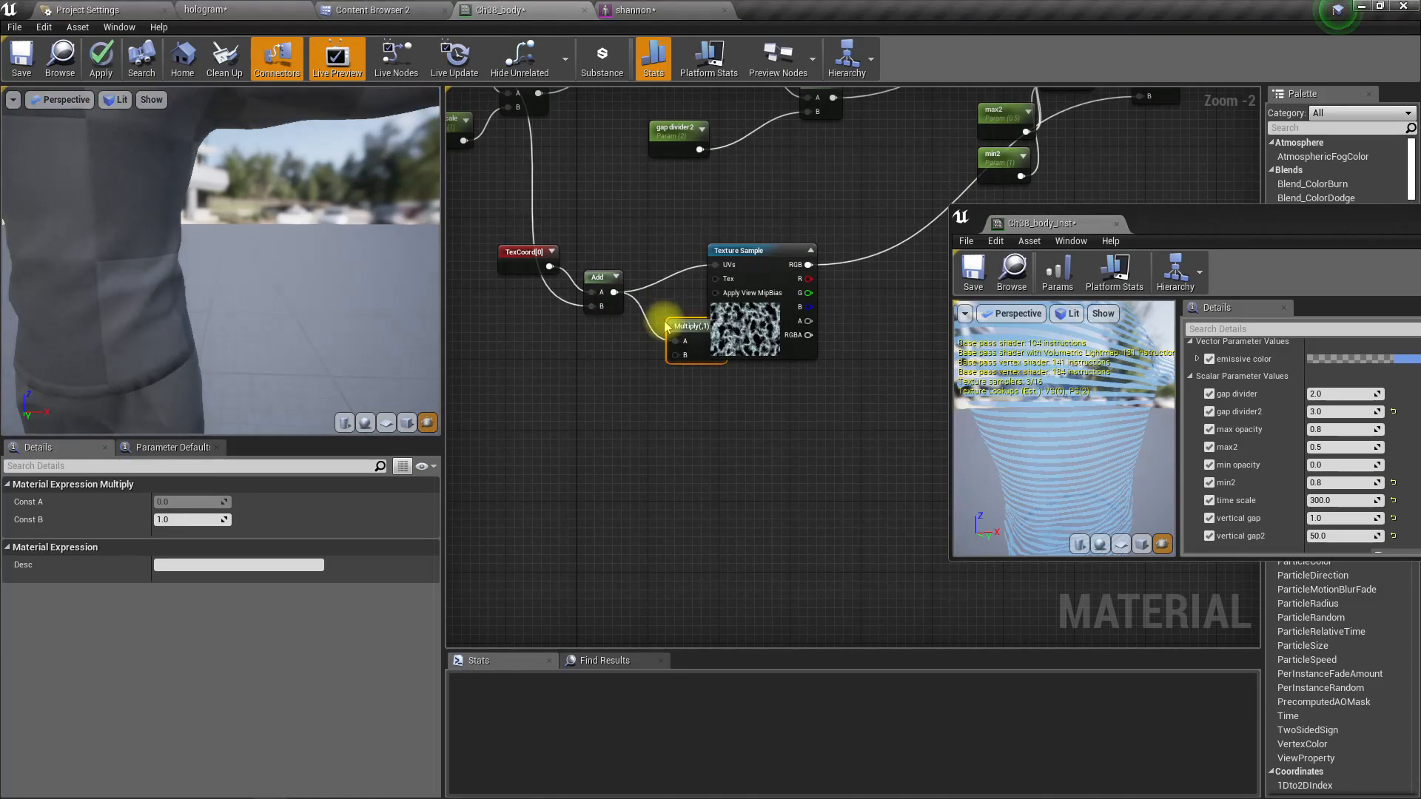
drag(762, 265, 827, 275)
drag(717, 341, 796, 277)
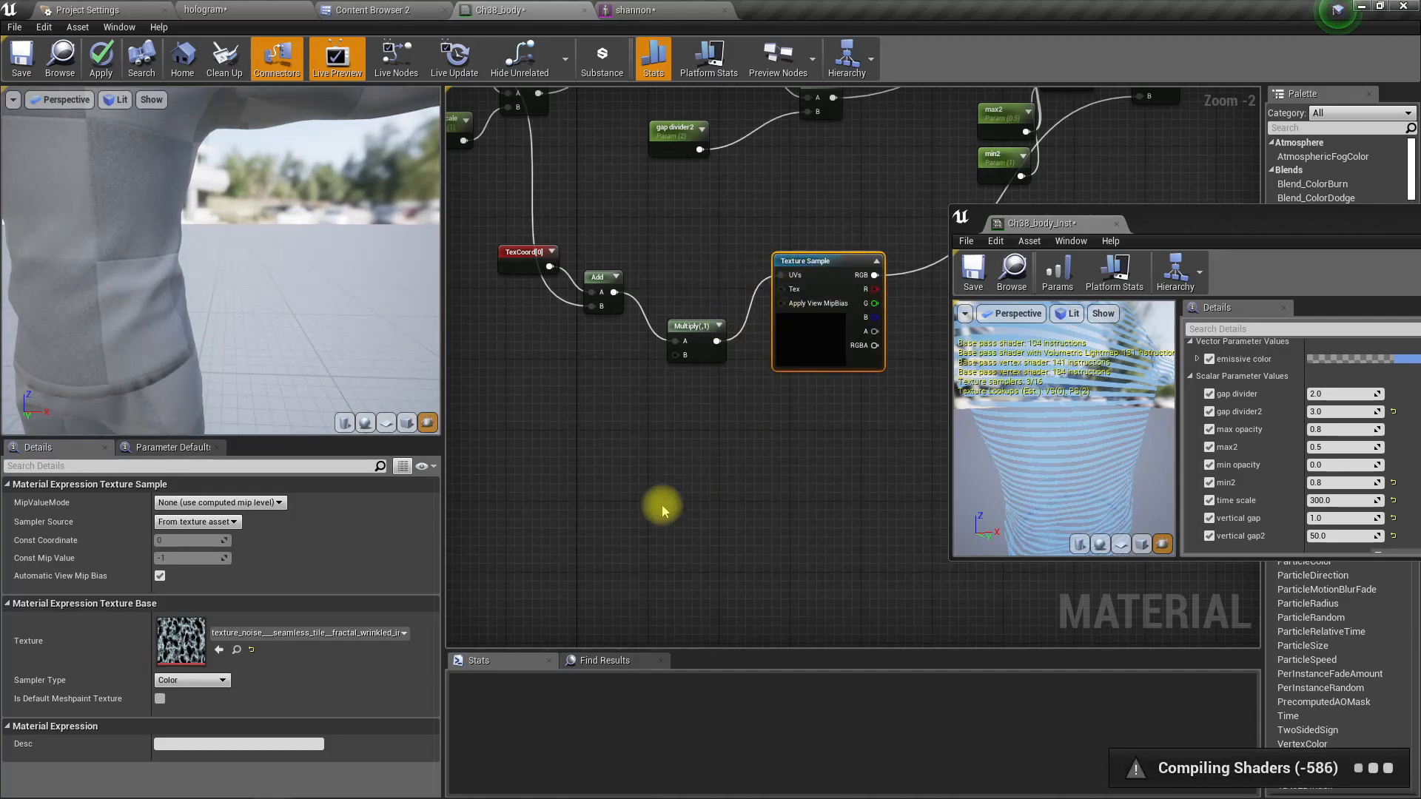
- Promote the Multiply node's B input to a "noise scale" parameter with default value 0.1 and apply the material changes
right_drag(669, 495, 711, 441)
right_click(723, 308)
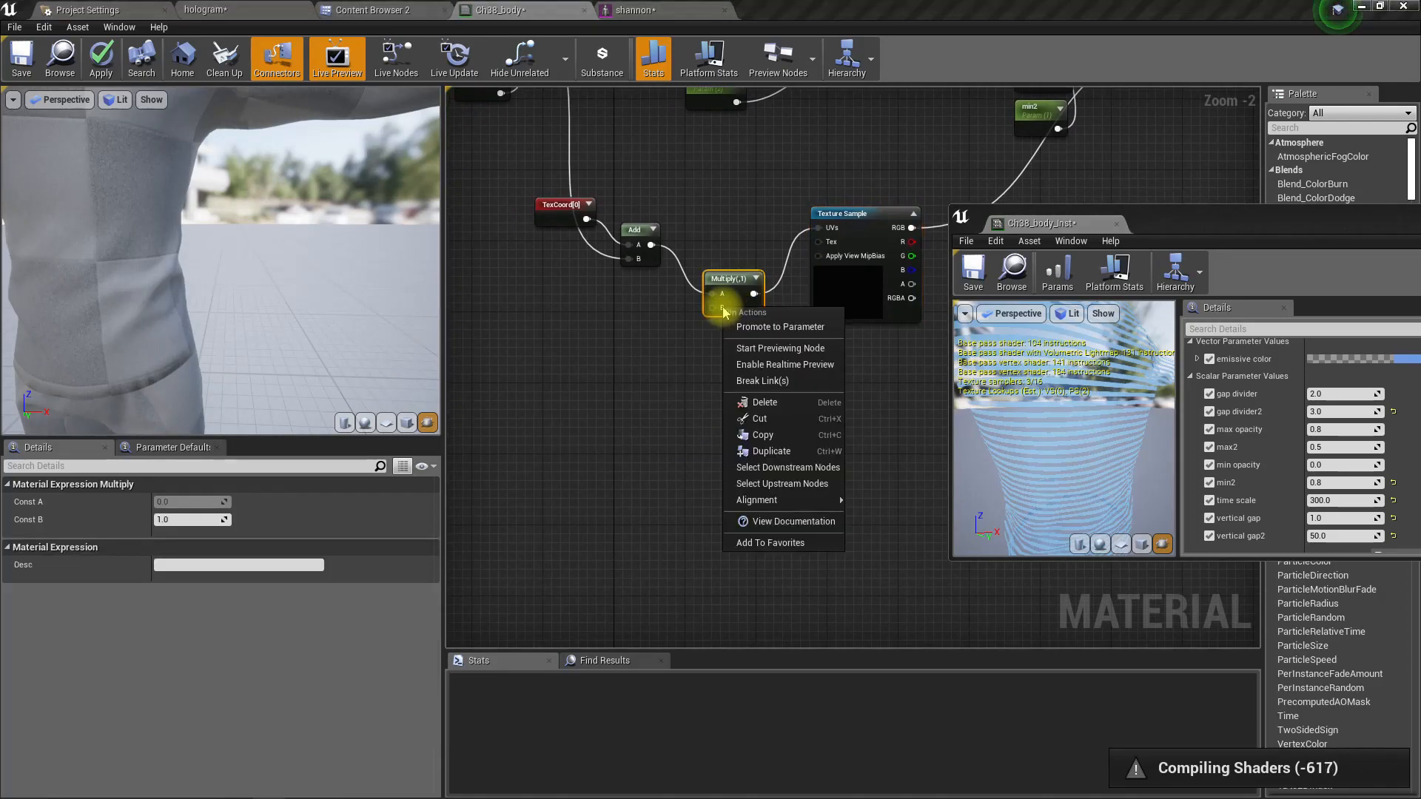
click(740, 321)
text(noise scale)
key(Return)
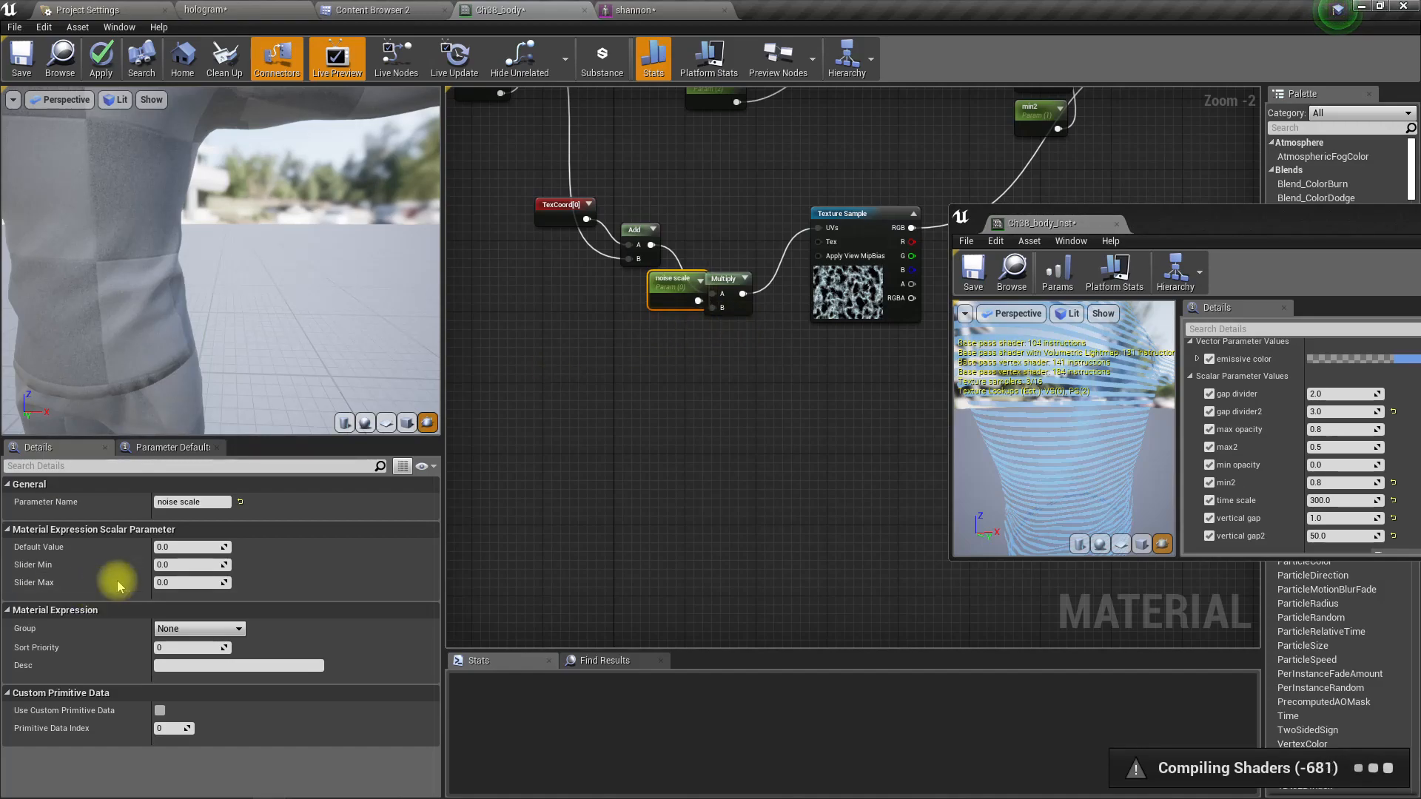
click(194, 547)
text(0.1)
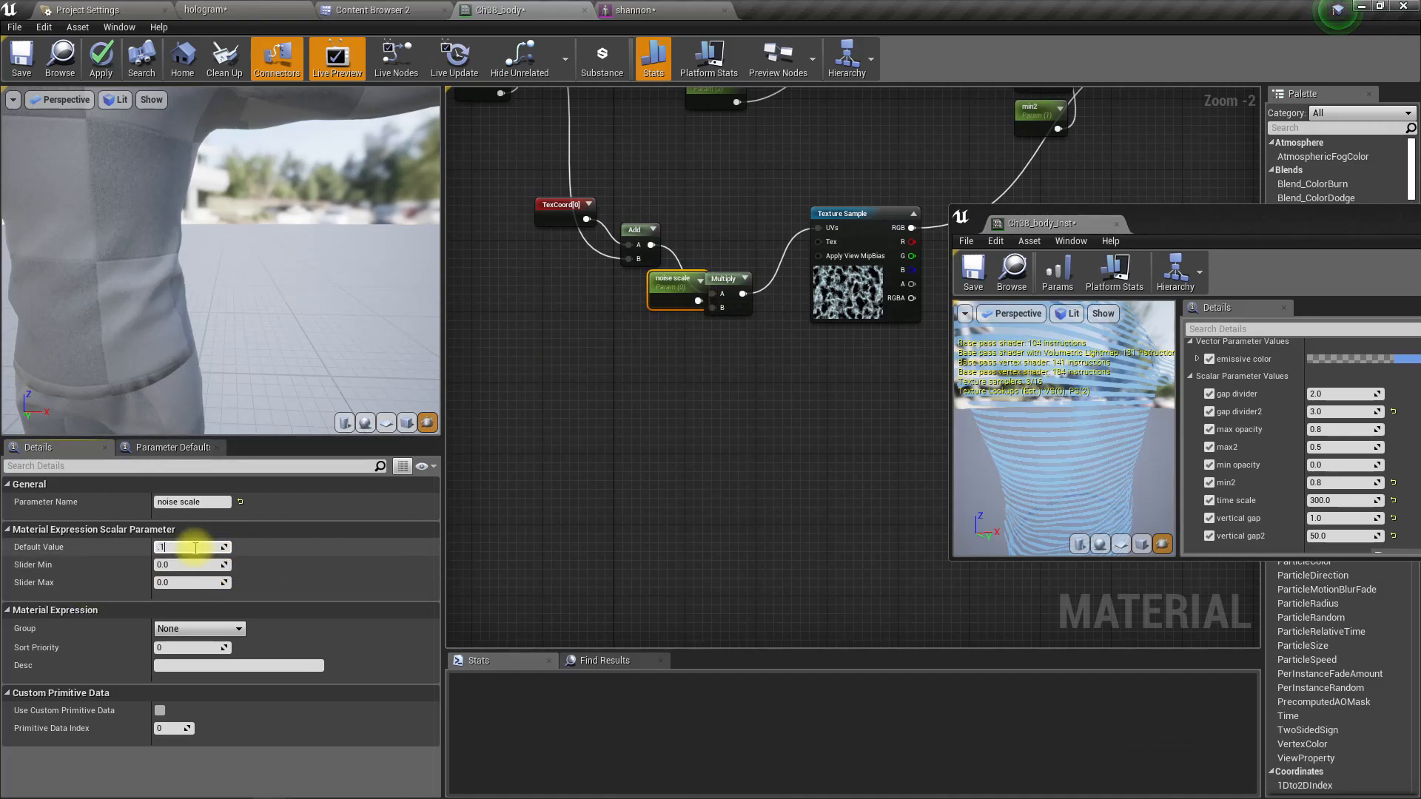
key(Return)
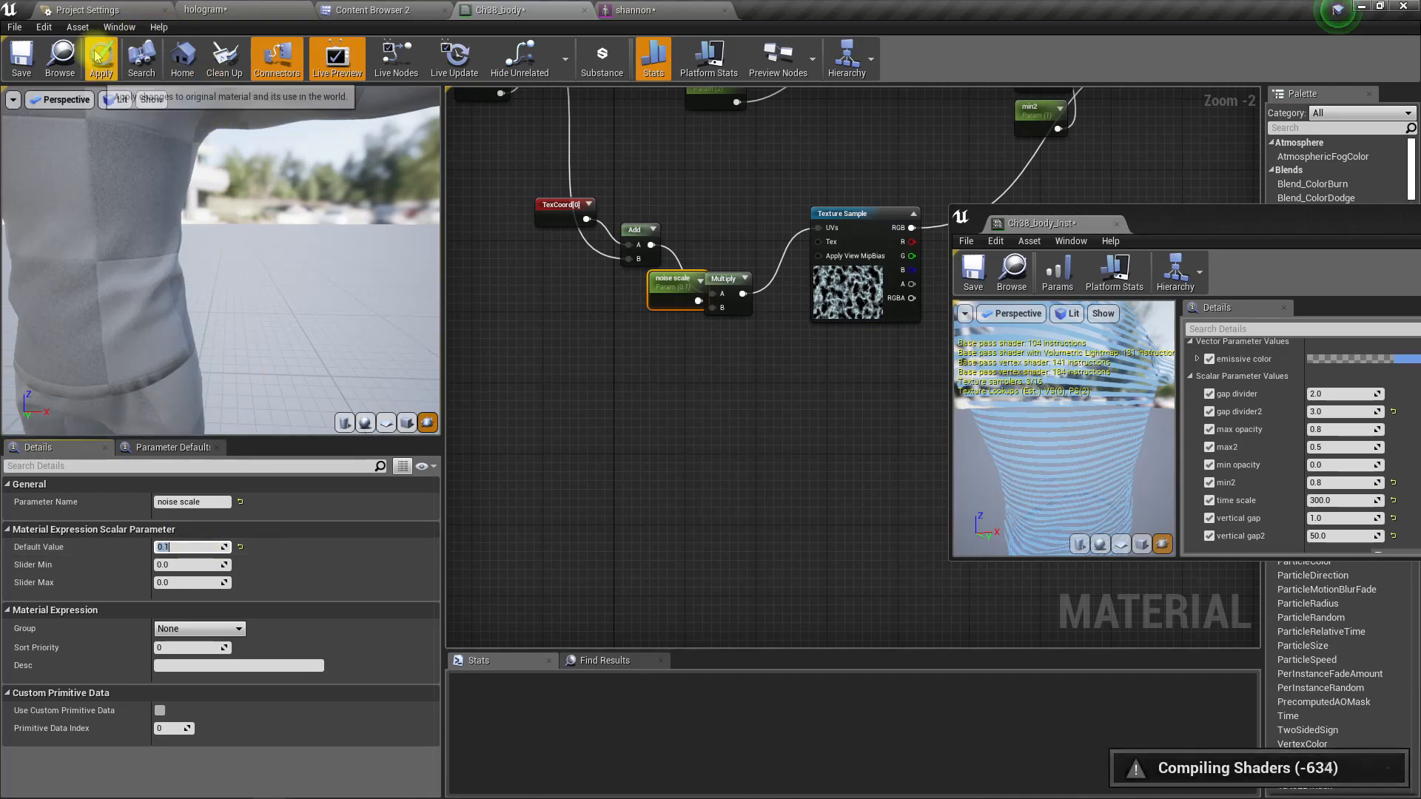
click(101, 60)
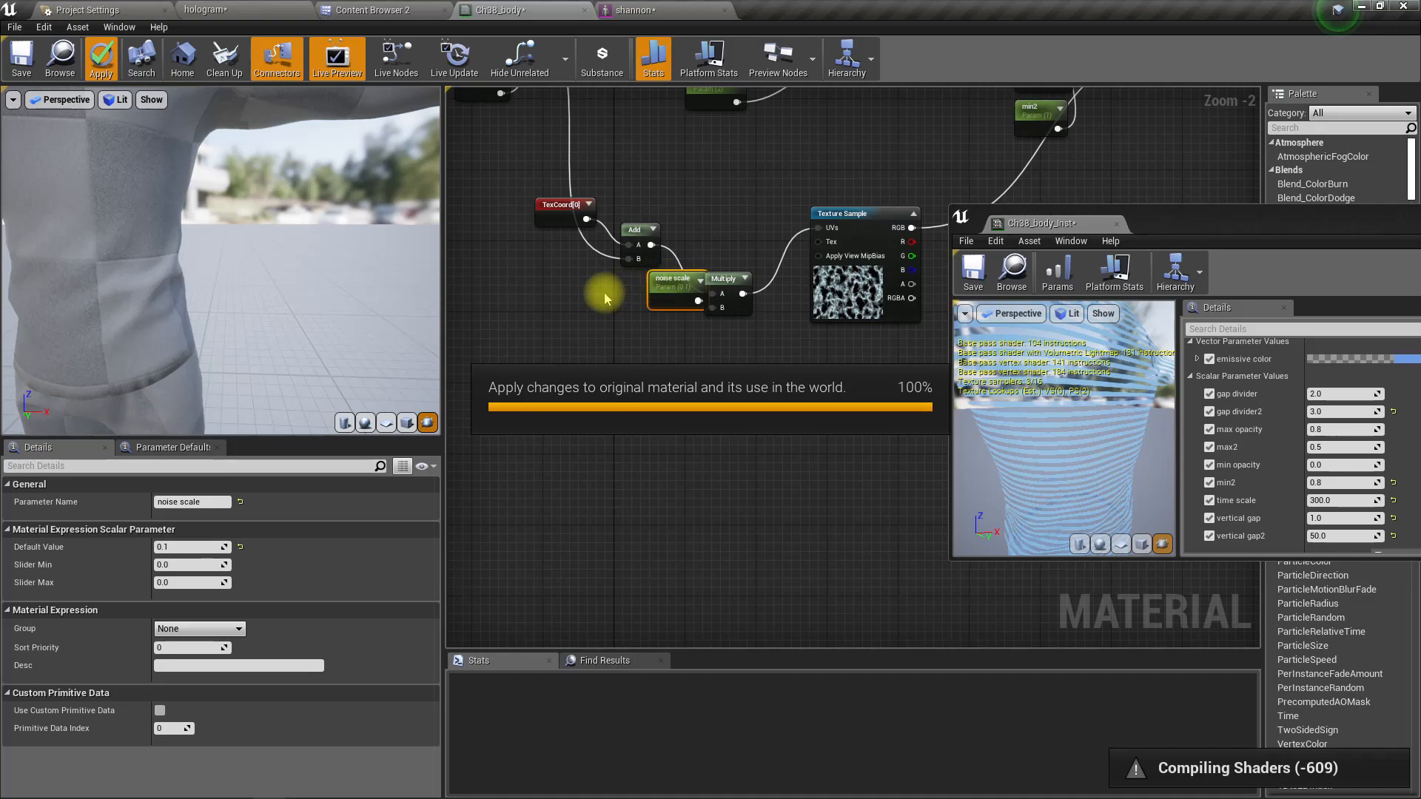
- Examine the updated hologram material on the shannon character in the hologram level at full-screen size
click(234, 7)
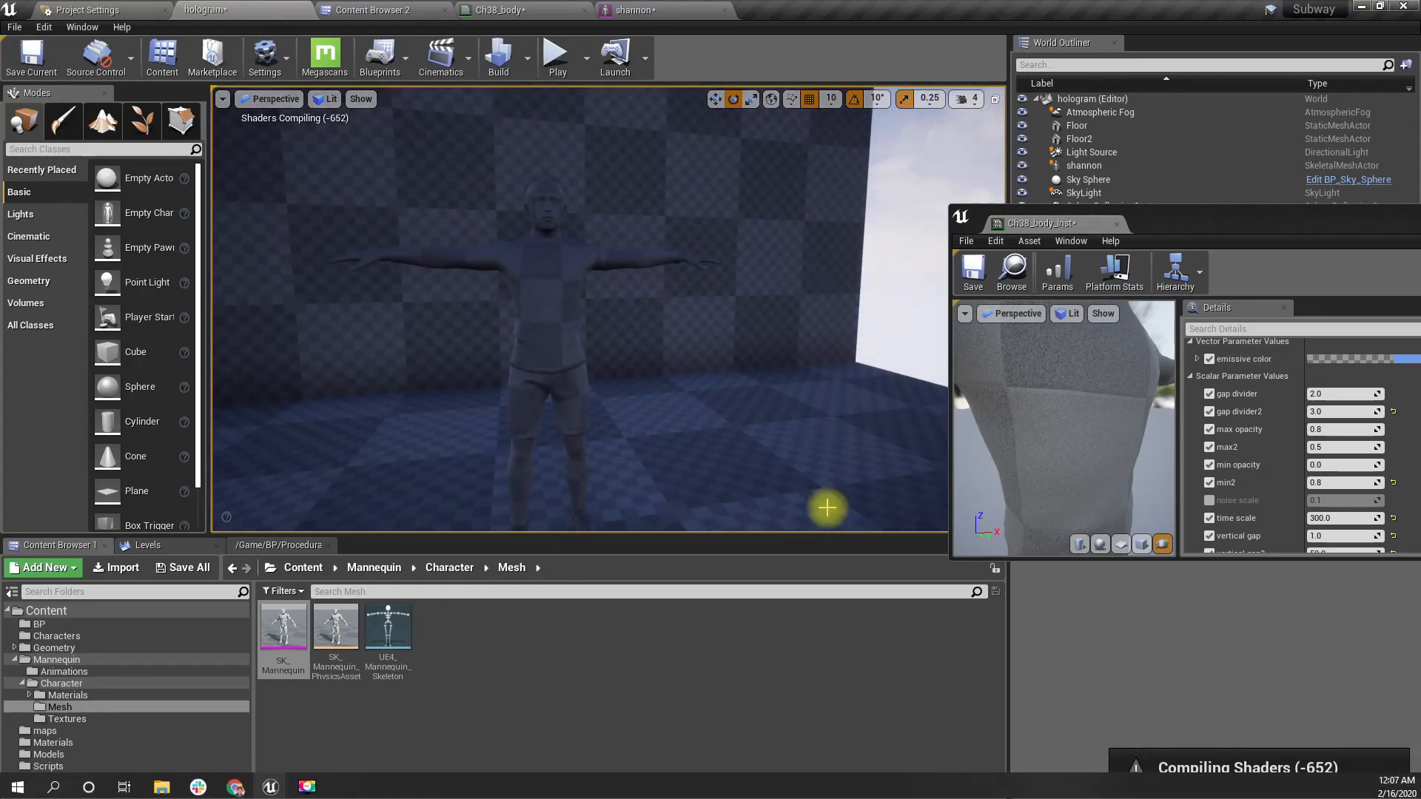
key(F11)
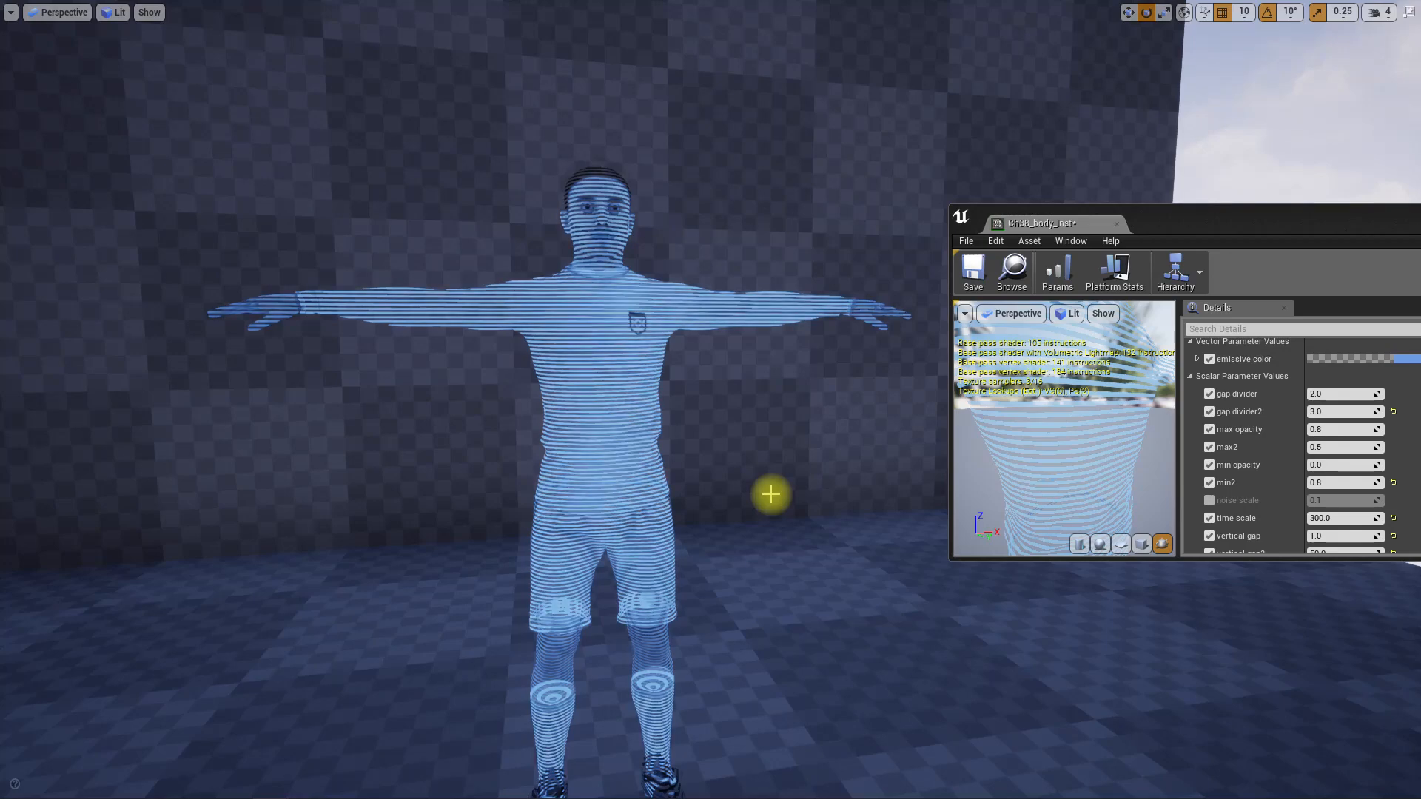
mouse_move(771, 495)
right_down()
mouse_move(792, 503)
mouse_move(755, 473)
right_up()
key(w)
scroll(773, 483, down, 3)
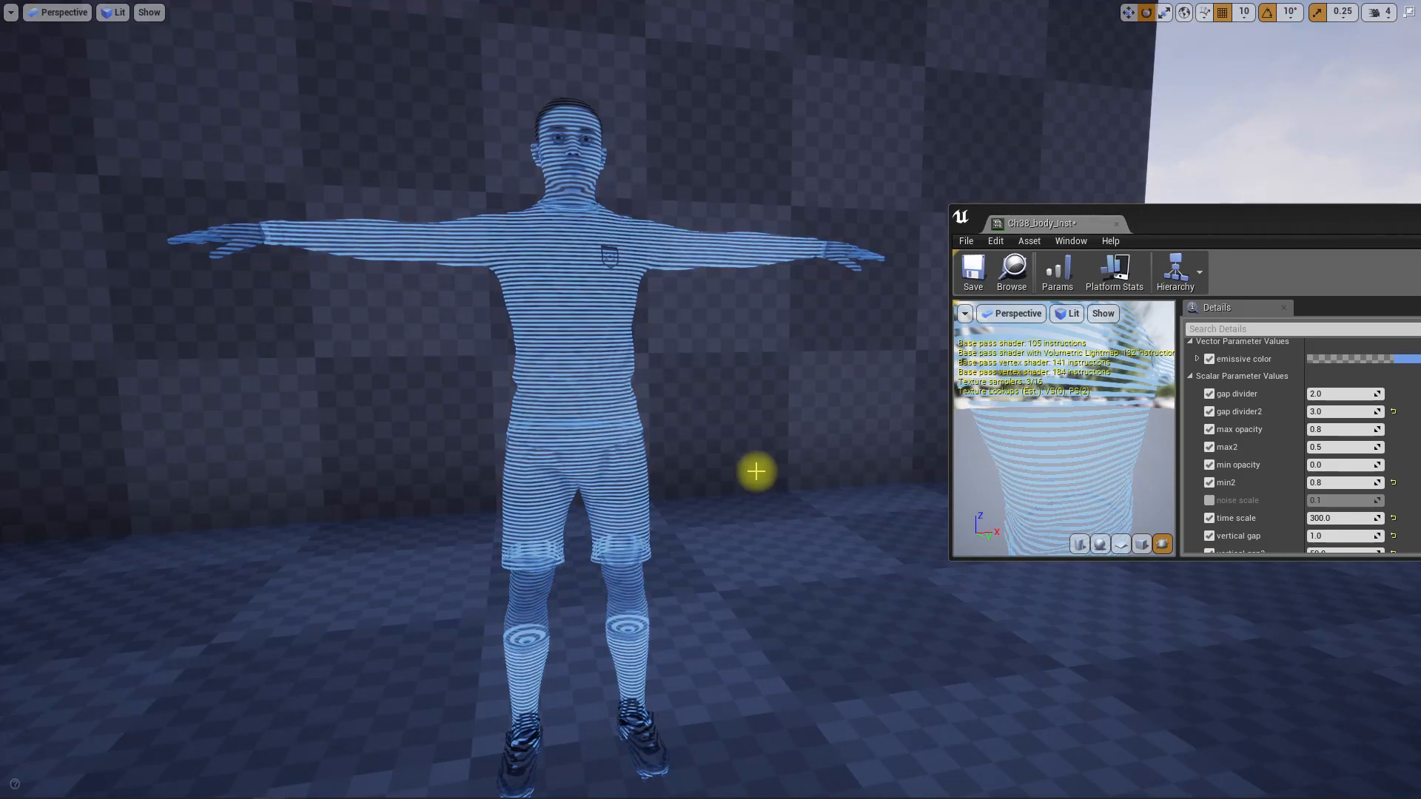
key(F11)
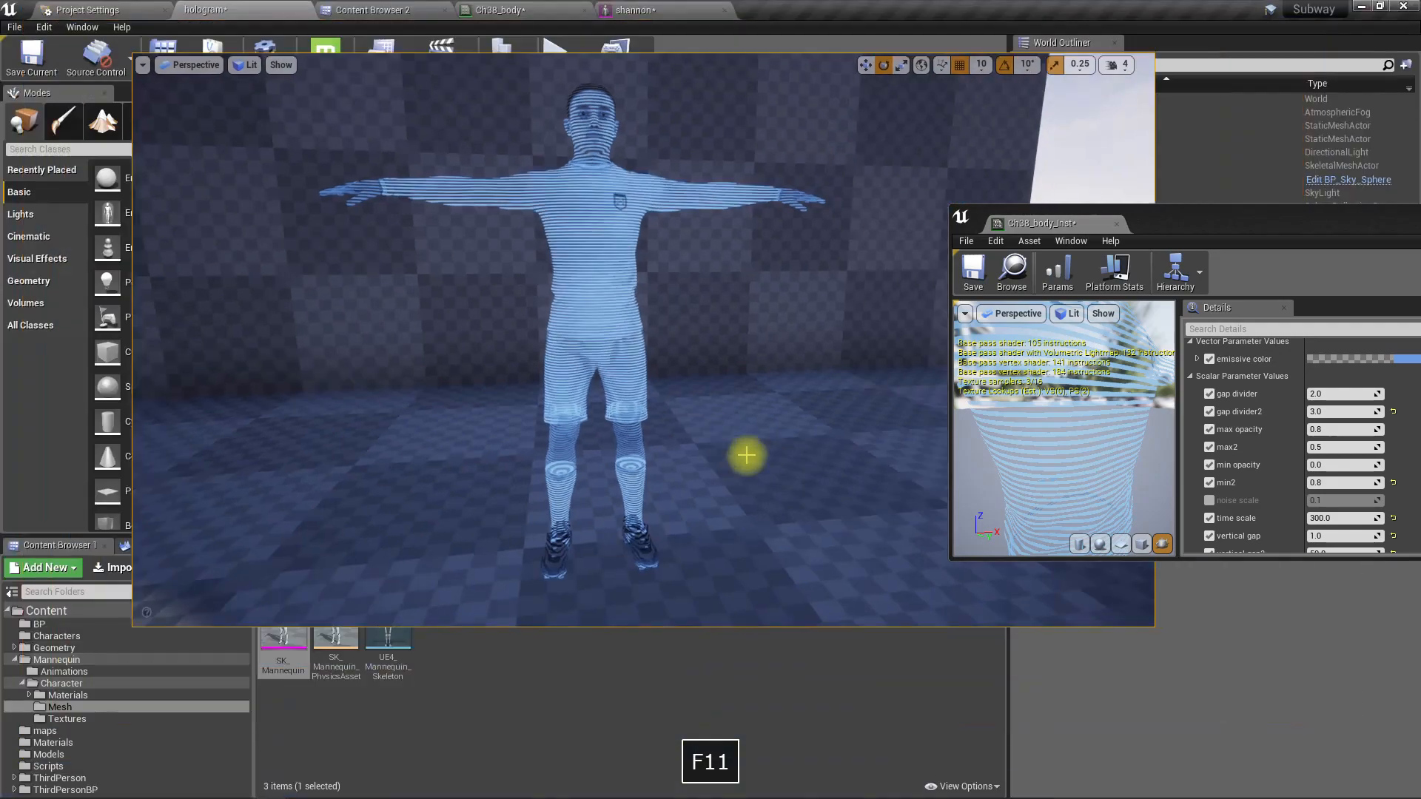
- Place the shannon_idle animation from the Characters folder in the hologram level and delete the T-posed shannon actor
drag(501, 263, 494, 285)
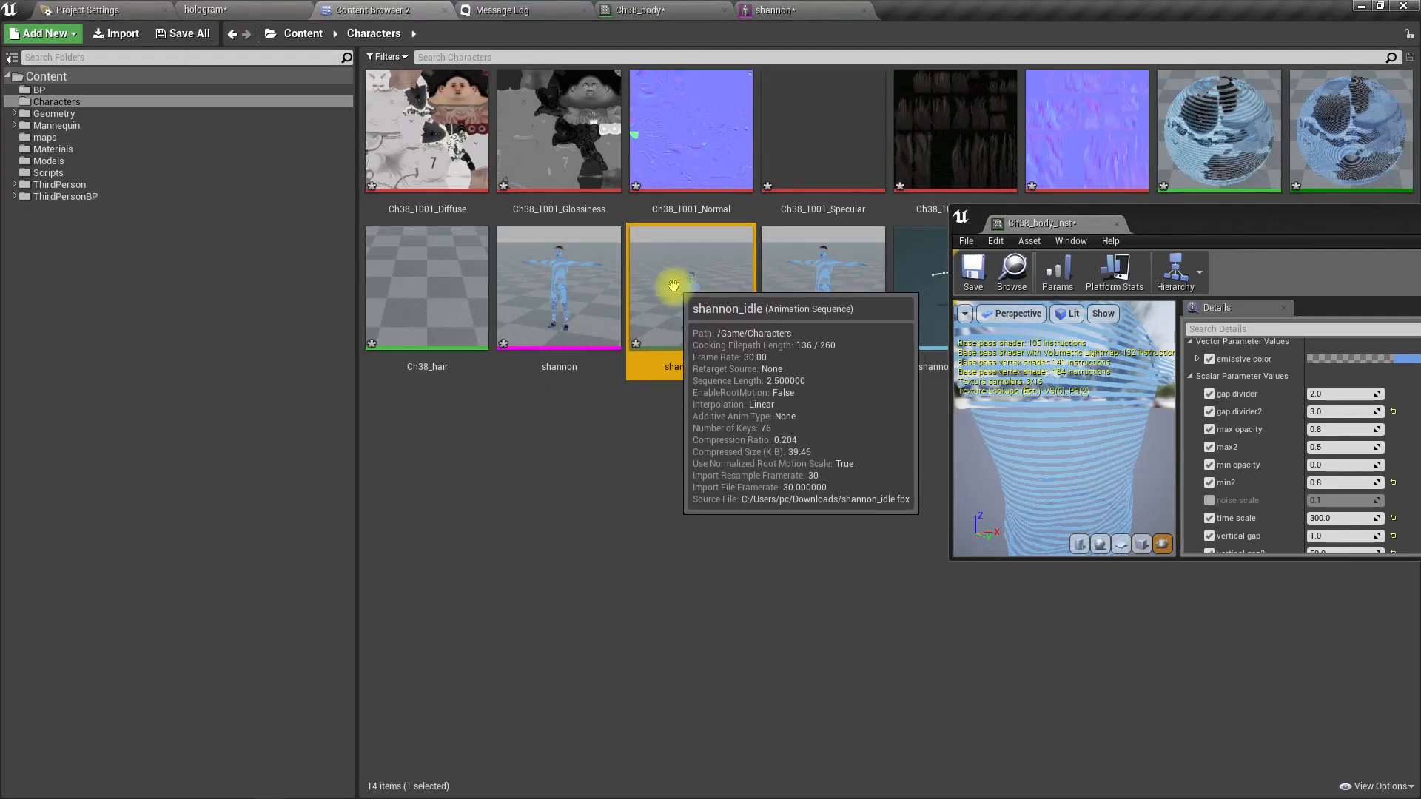
drag(673, 289, 620, 368)
drag(250, 6, 249, 7)
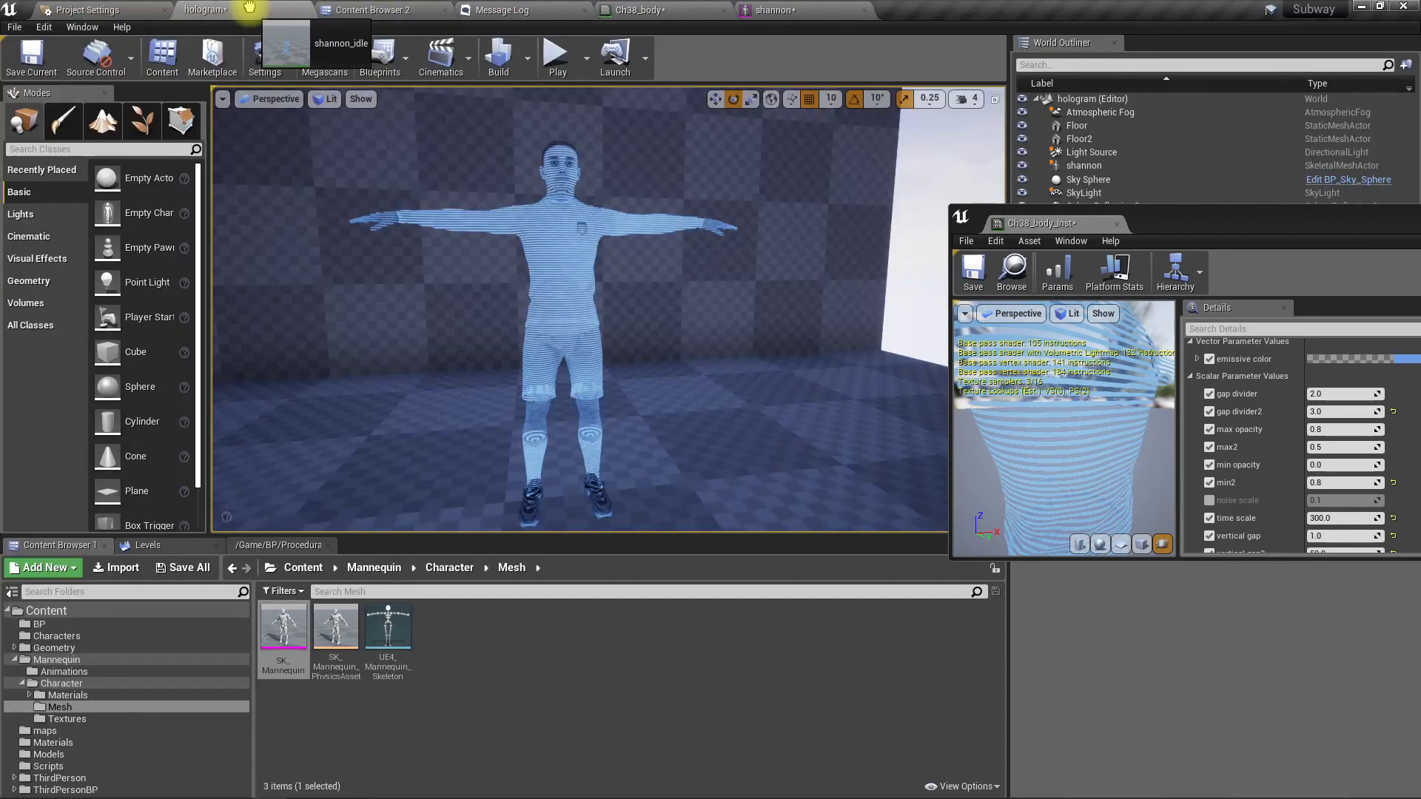
drag(346, 431, 342, 503)
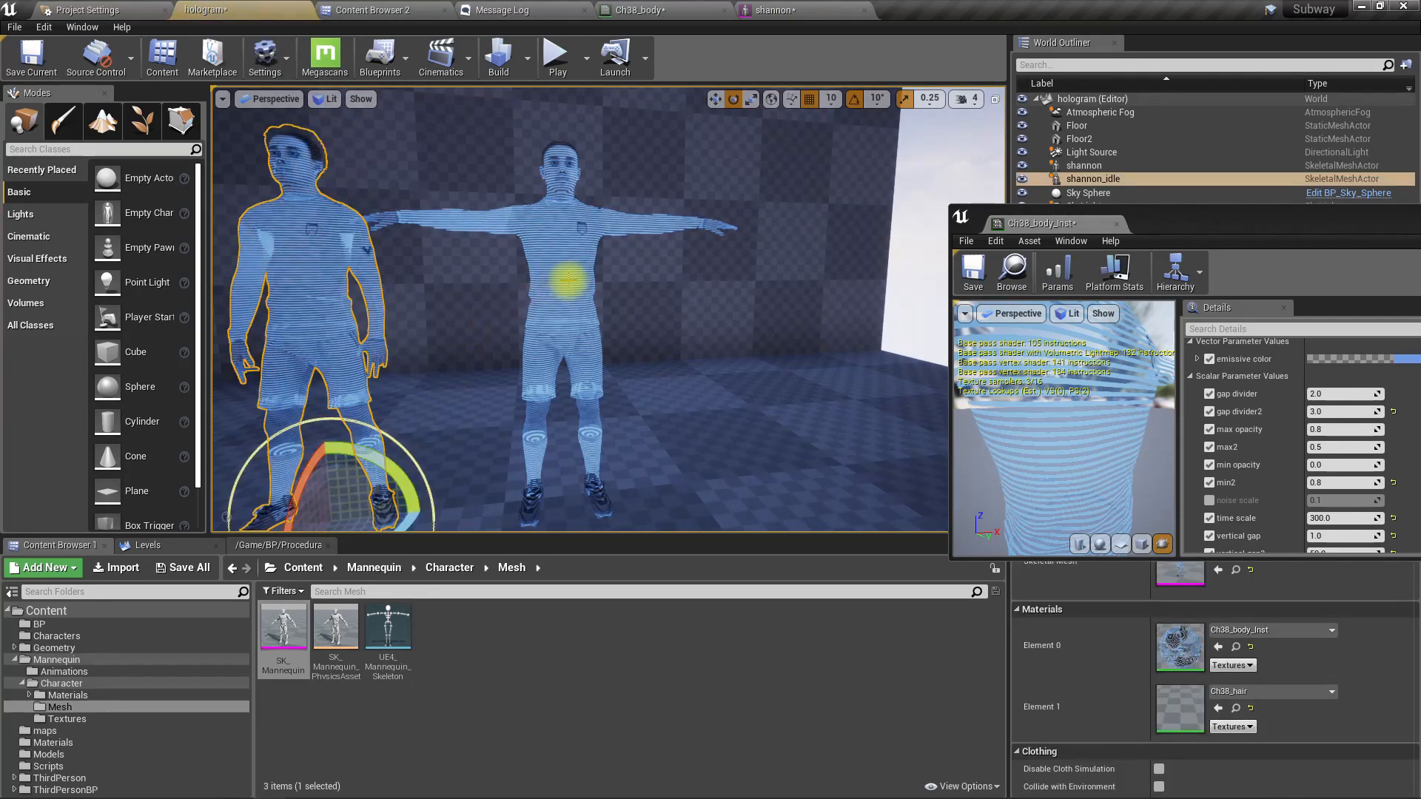
click(574, 266)
key(Delete)
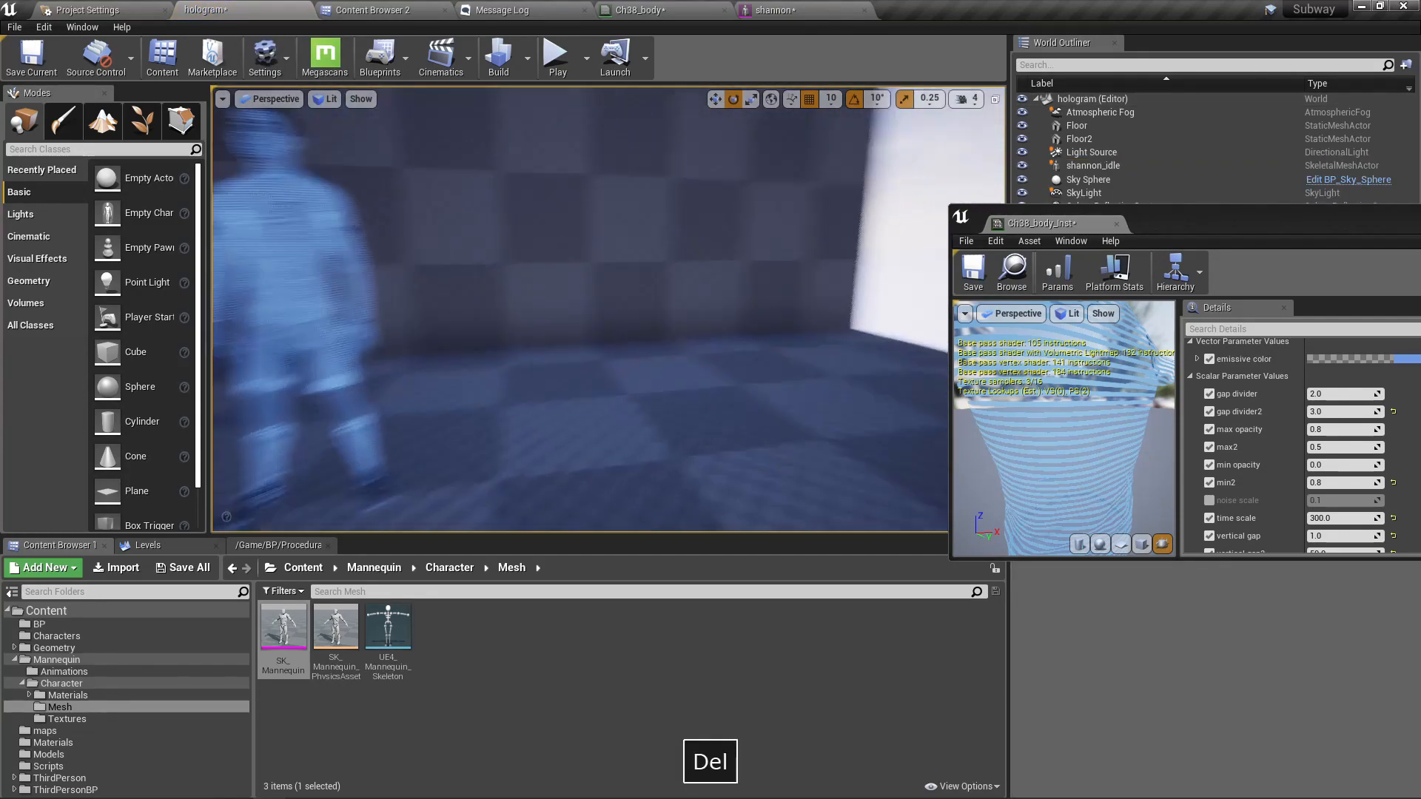
- Play the level full screen and examine the idle hologram's animated stripes from the front and sides
key(F11)
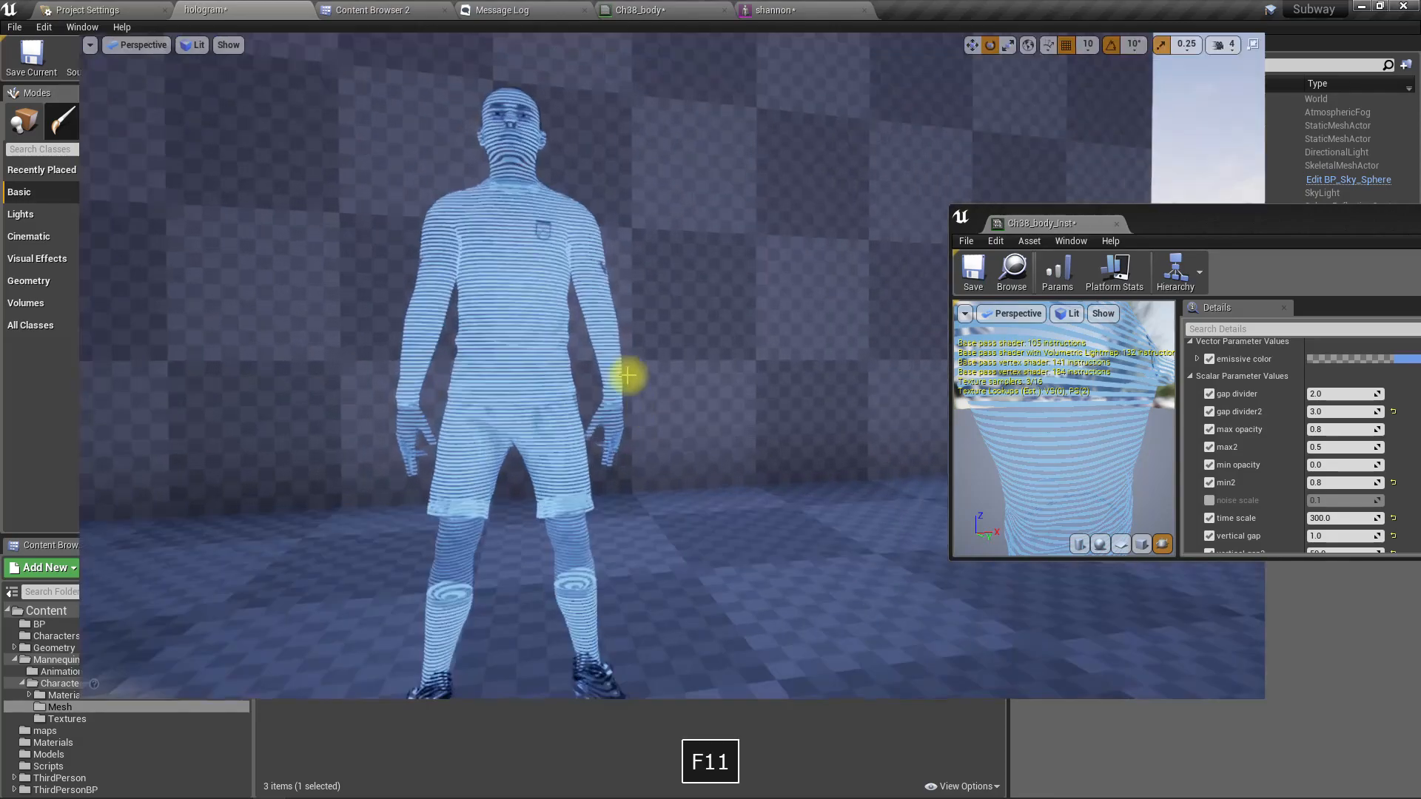
key(alt+p)
click(627, 375)
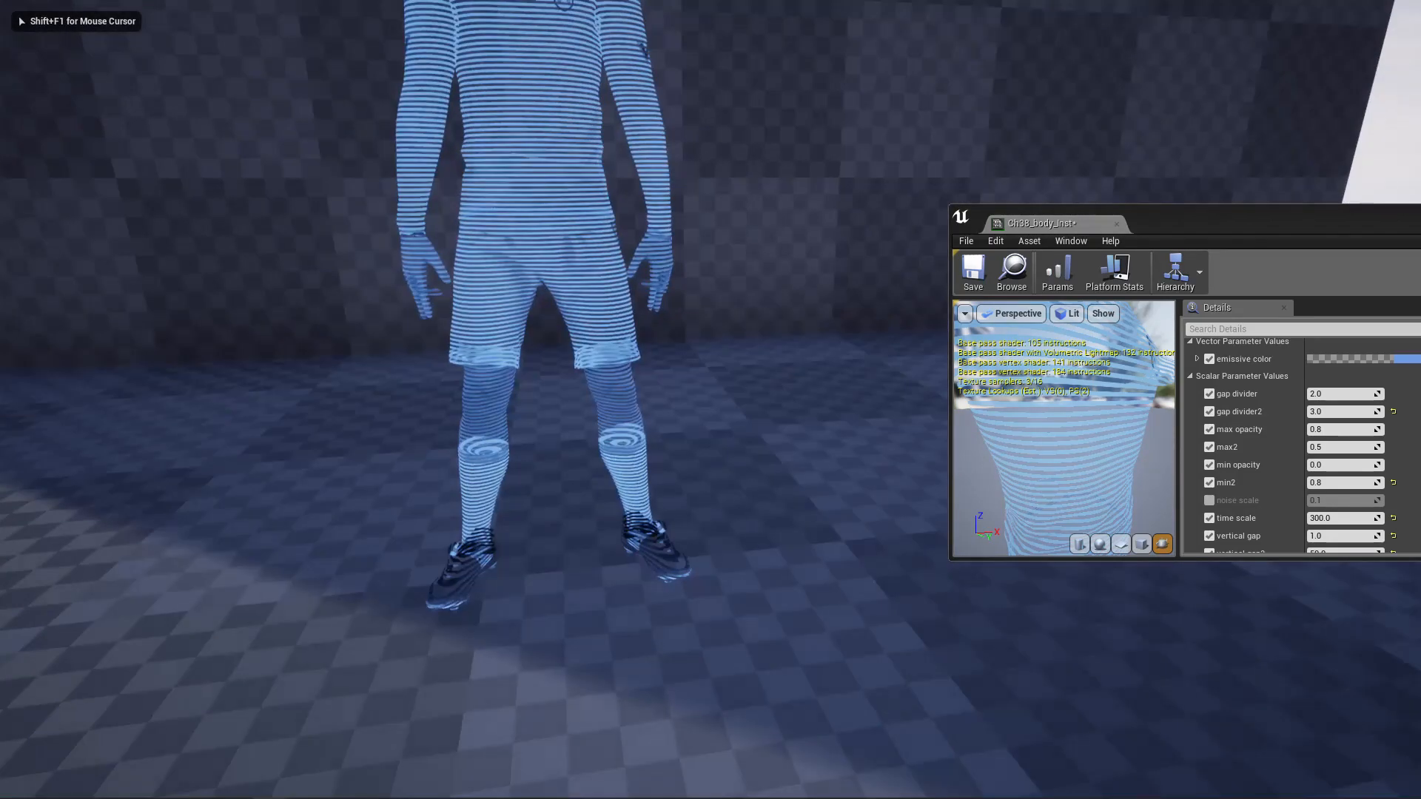
key(e)
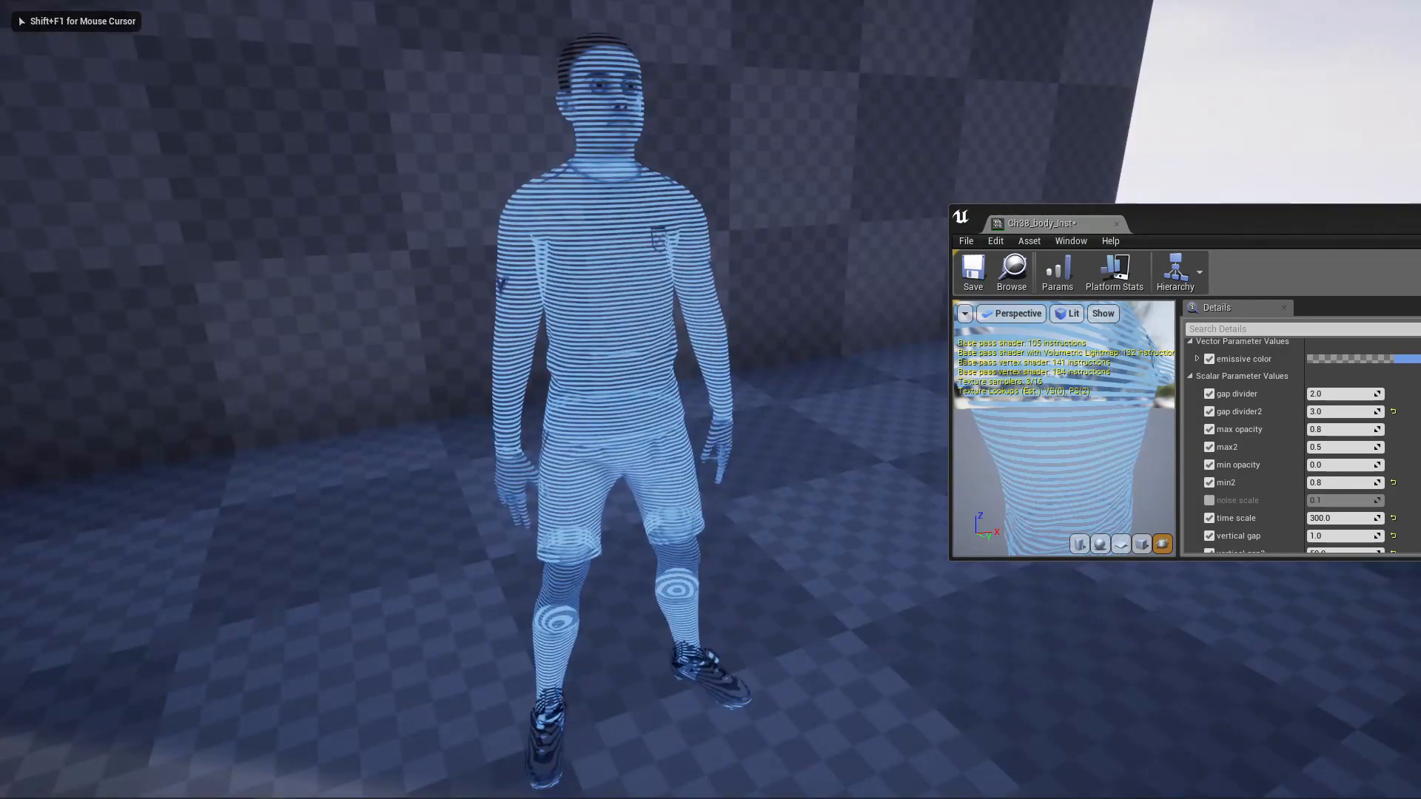
key(d)
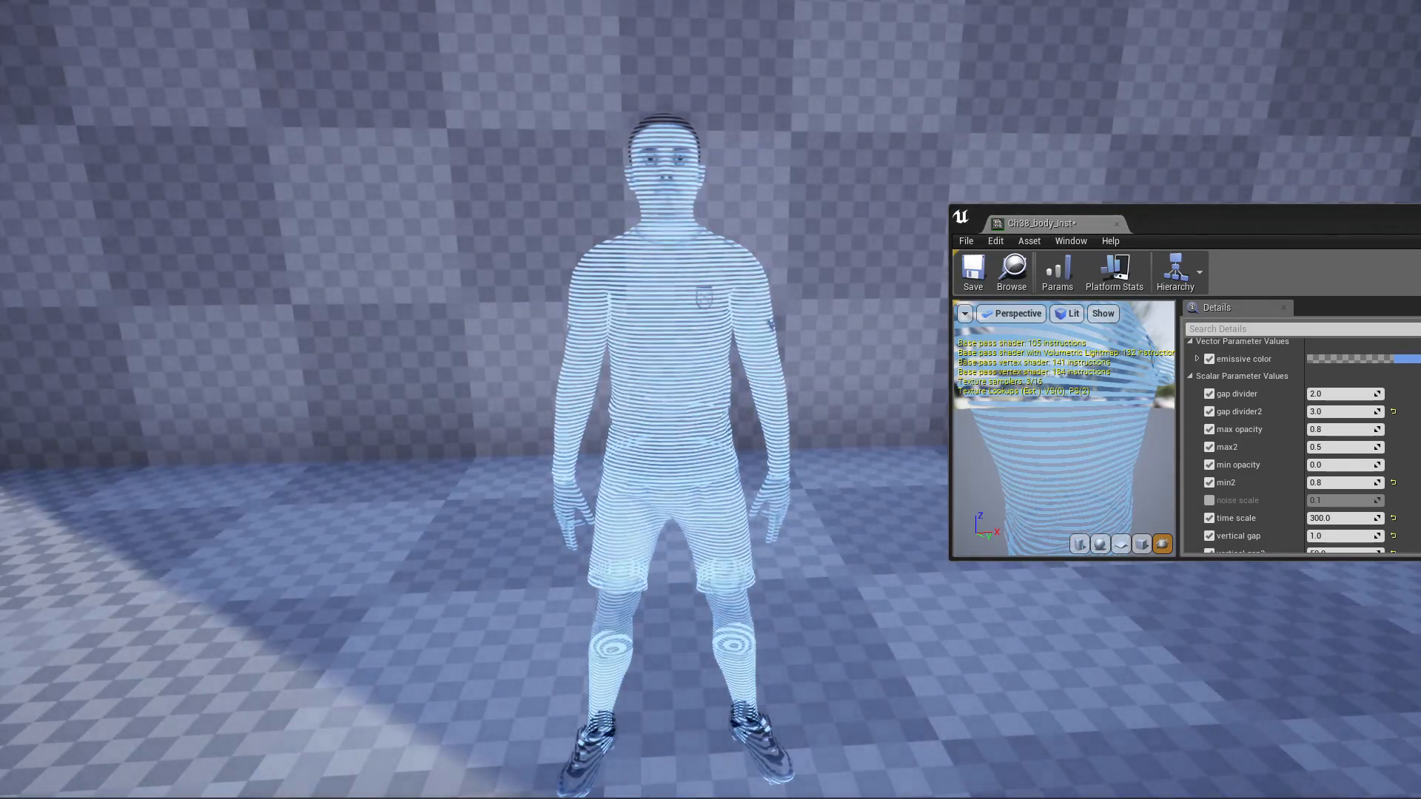
key(a)
key(s)
key(d)
key(w)
key(d)
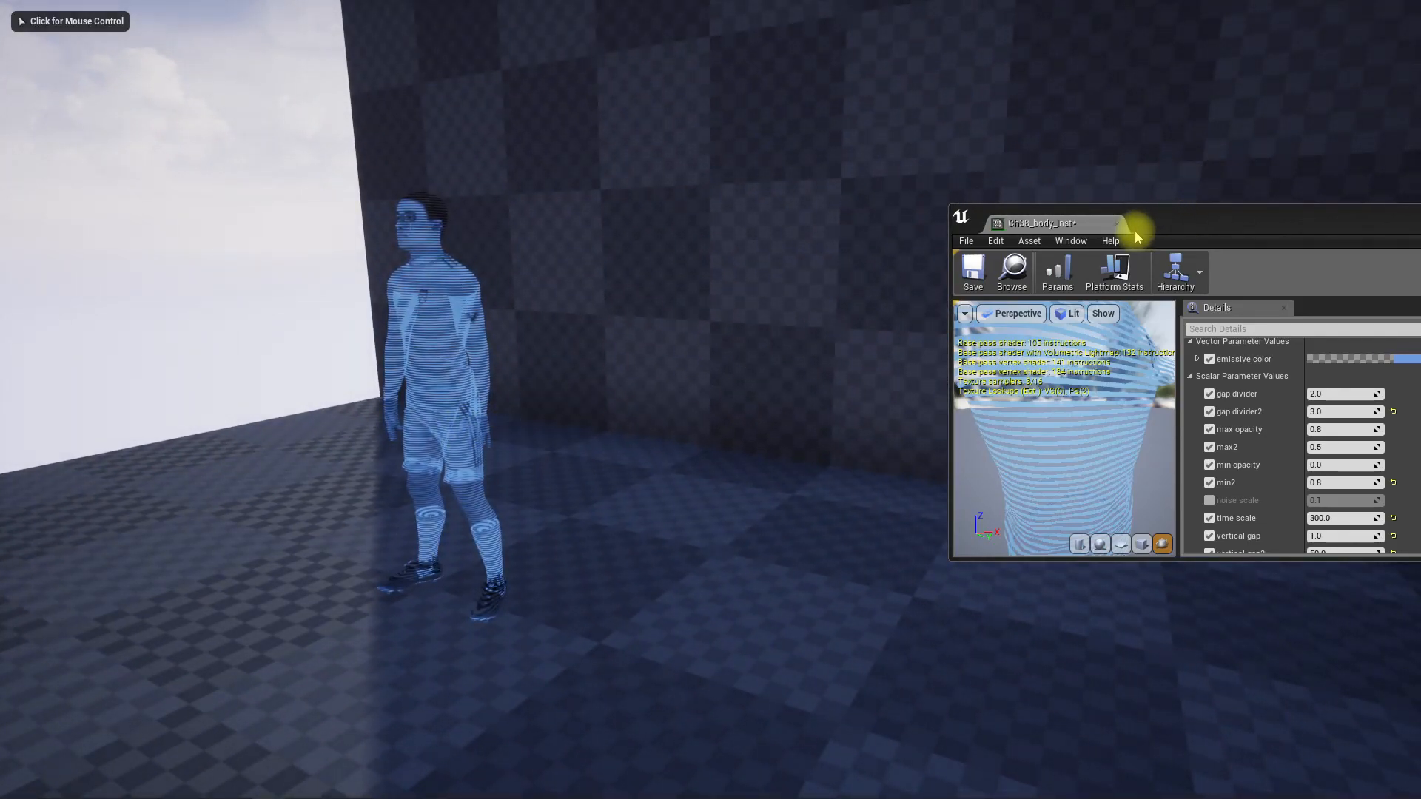
- Close the Ch38_body_Inst window and circle the idle character in play mode to examine the hologram near and far
click(1117, 224)
click(543, 463)
key(w)
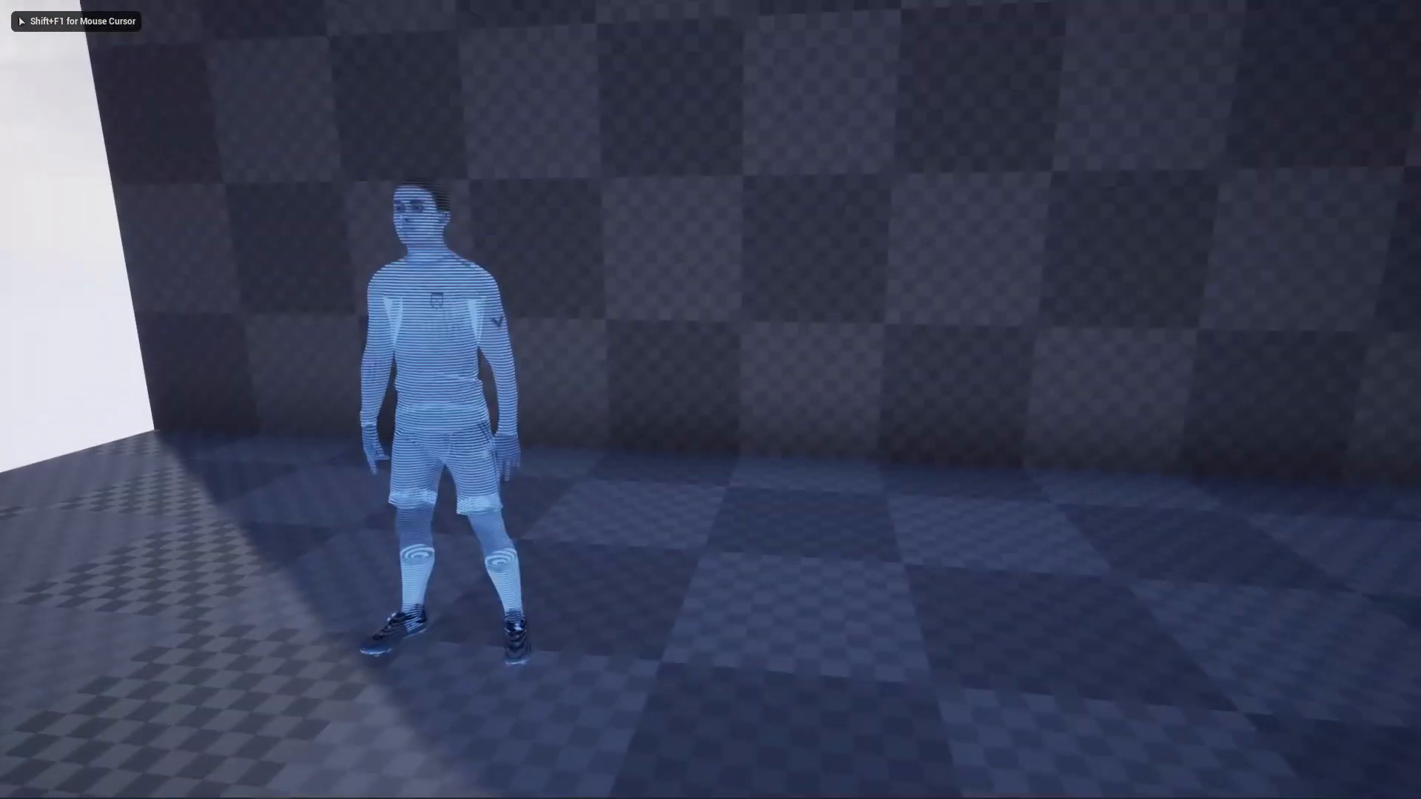
key(a)
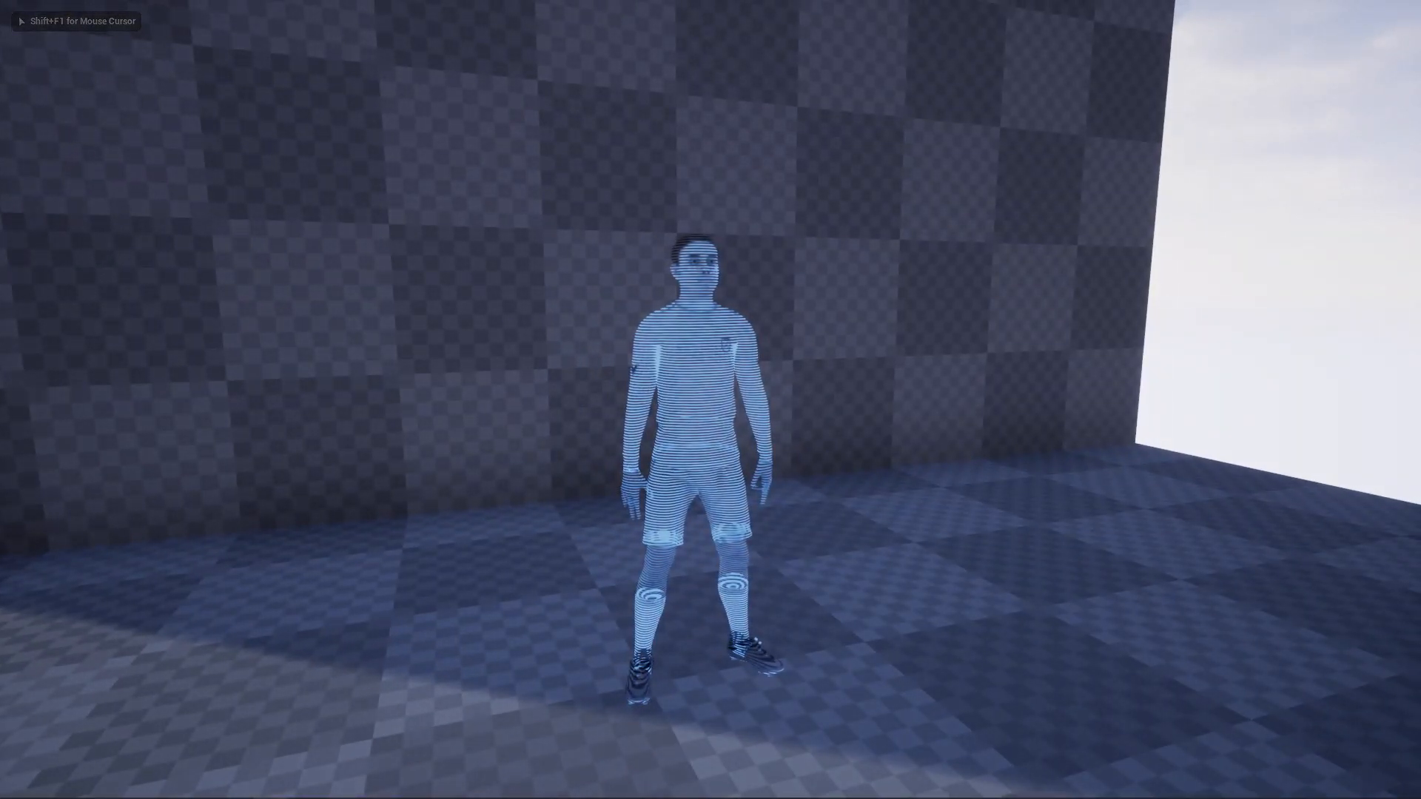
key(d)
key(w)
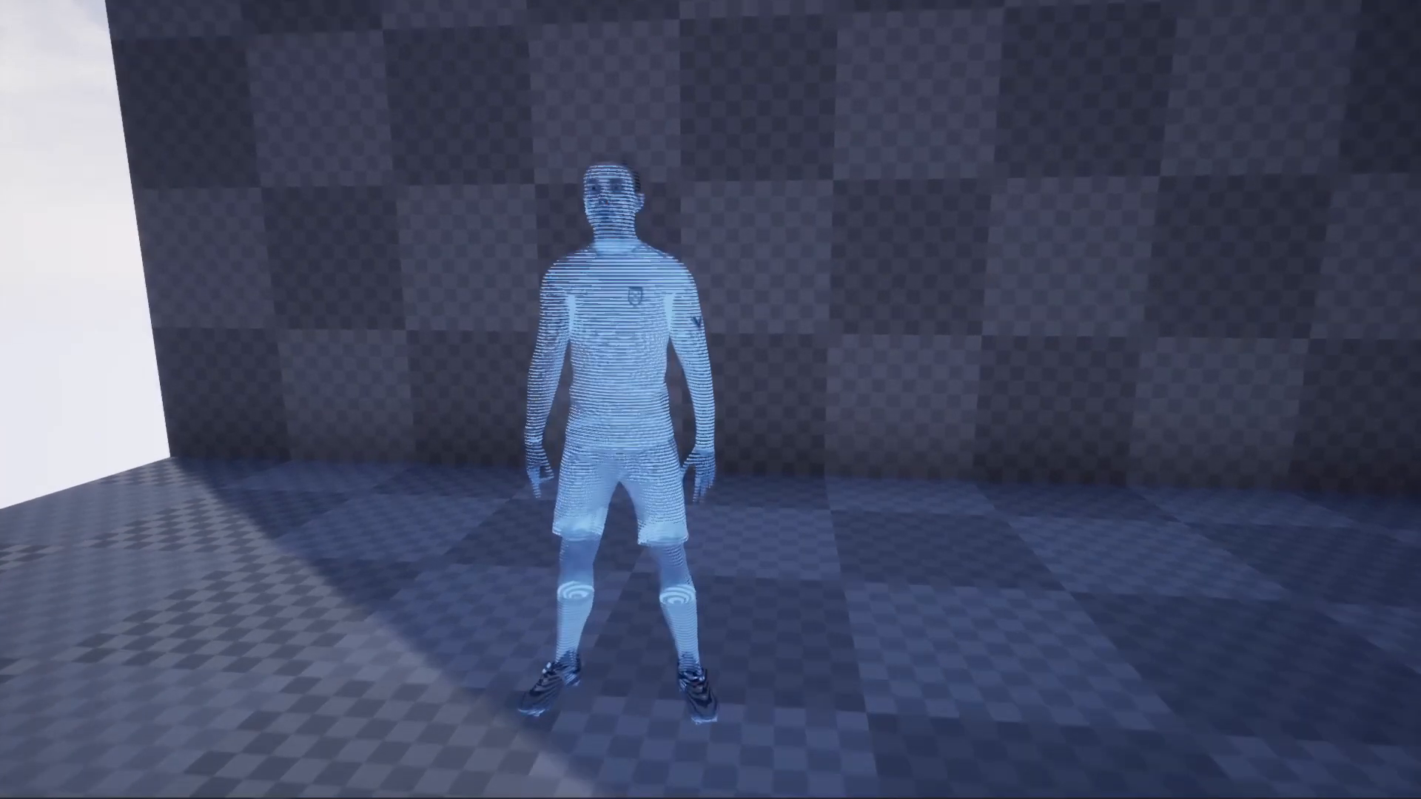
key(a)
key(d)
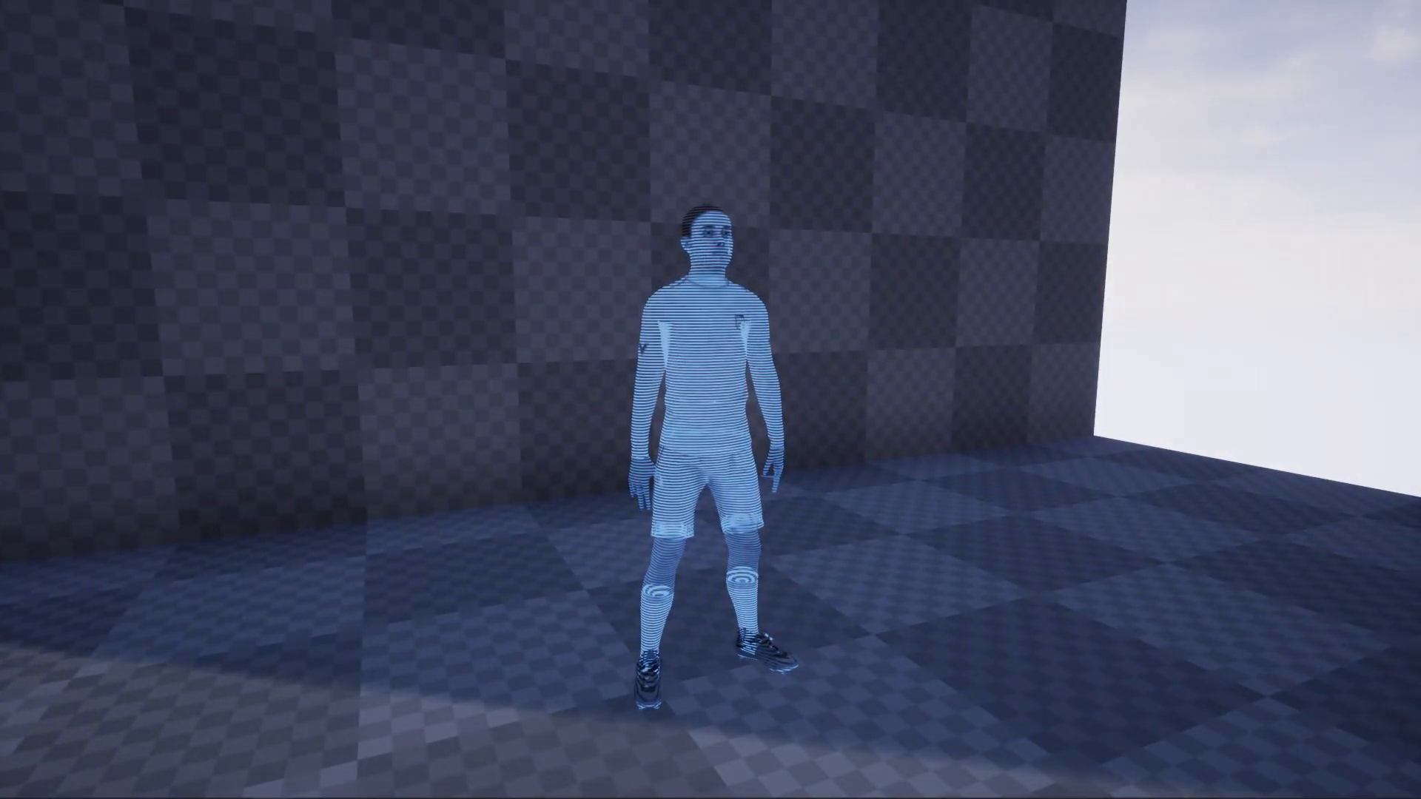
key(d)
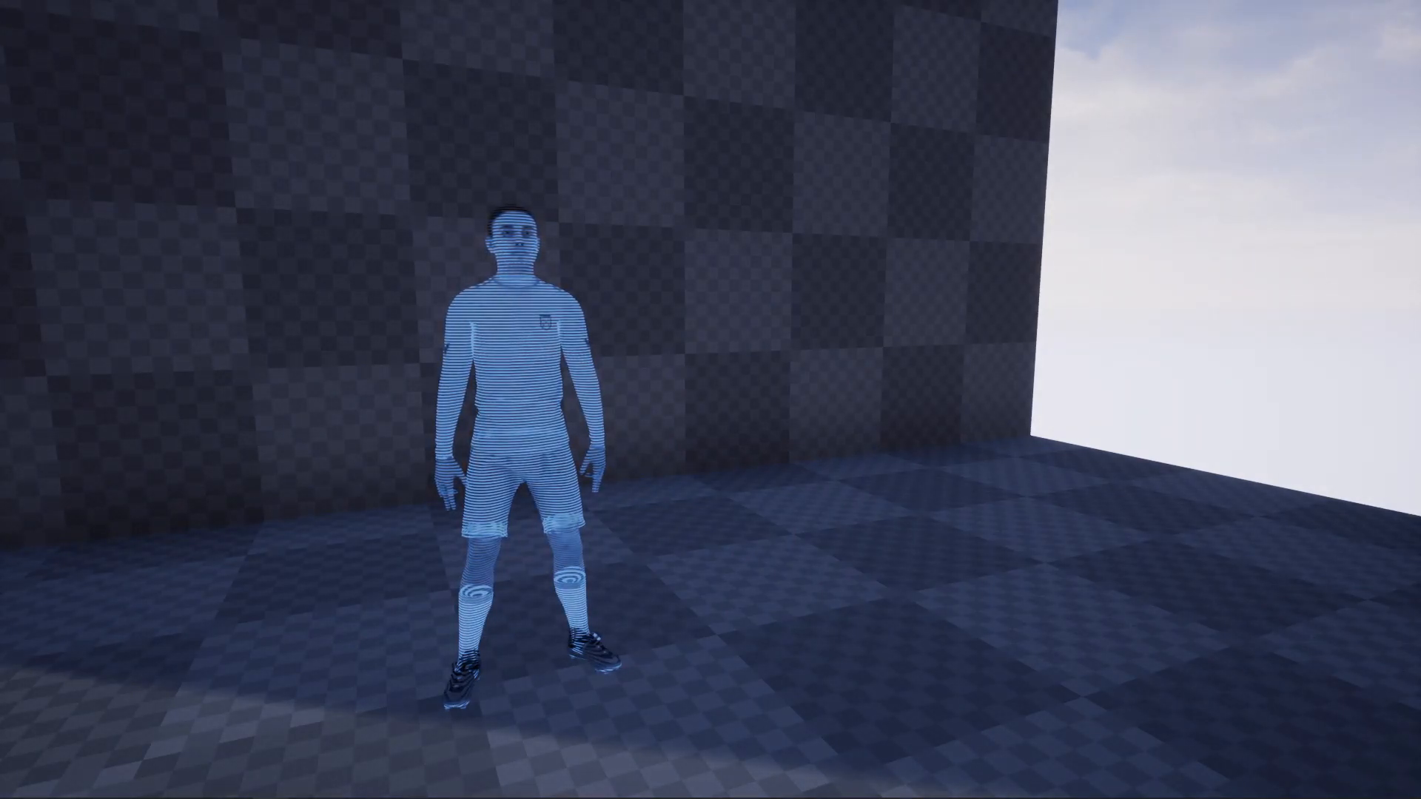
key(w)
key(d)
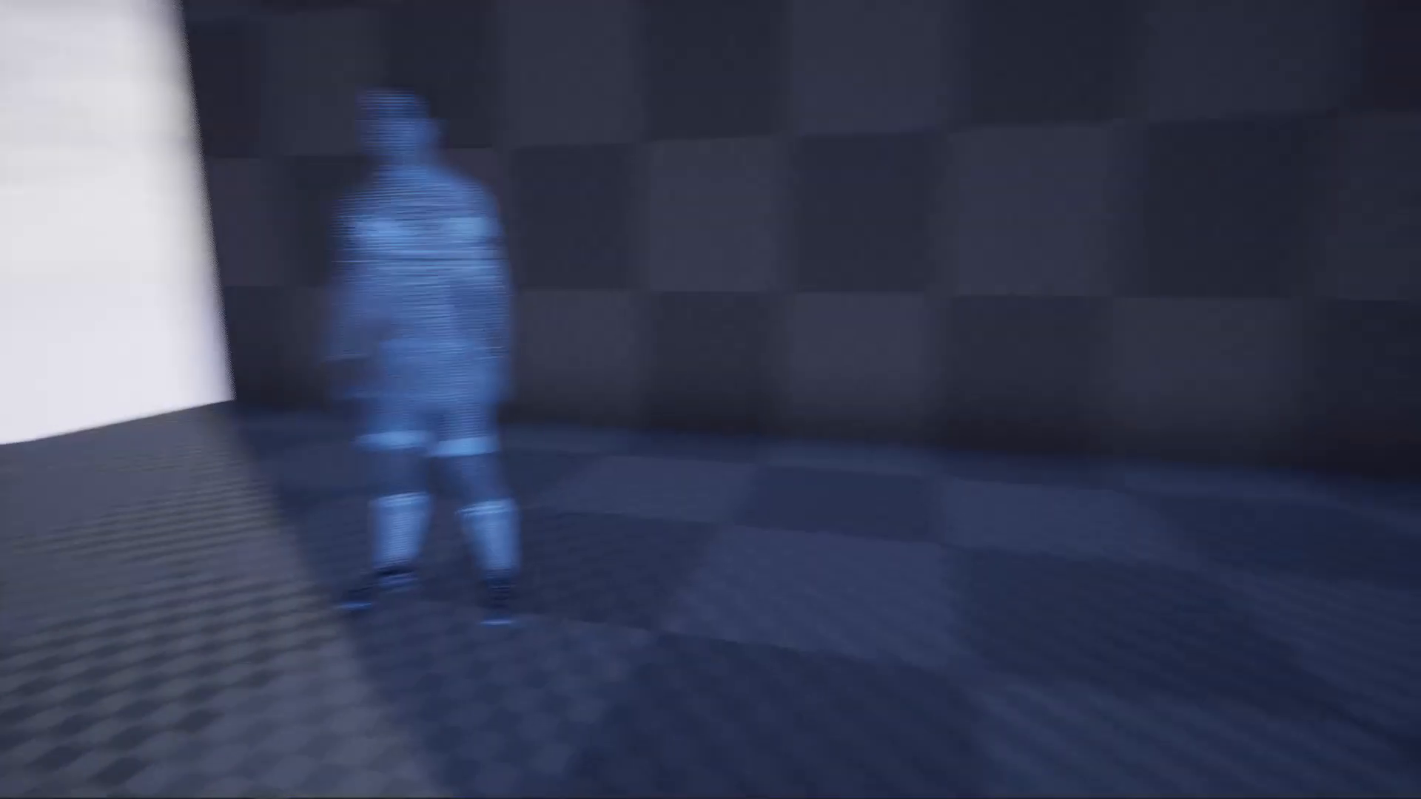
key(w)
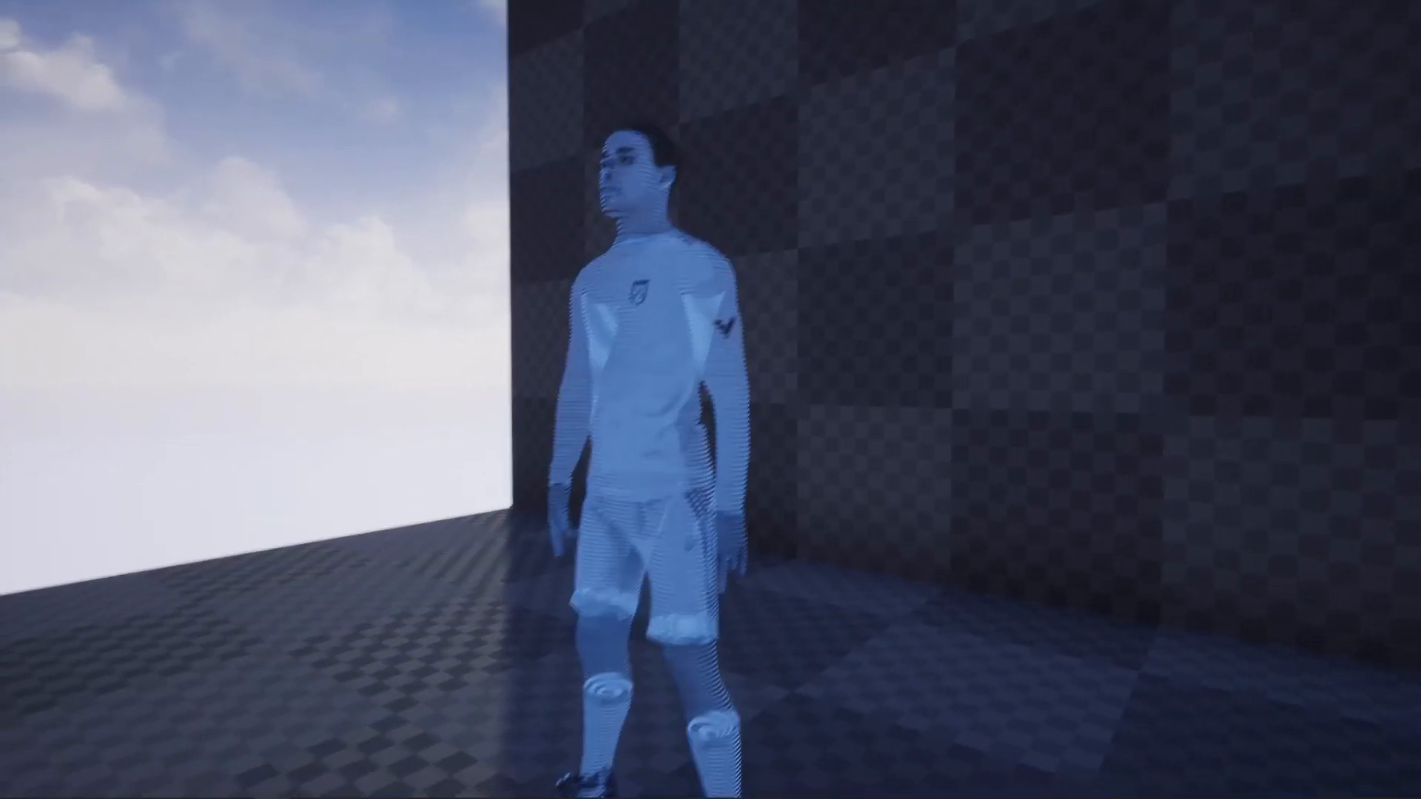
key(s)
key(a)
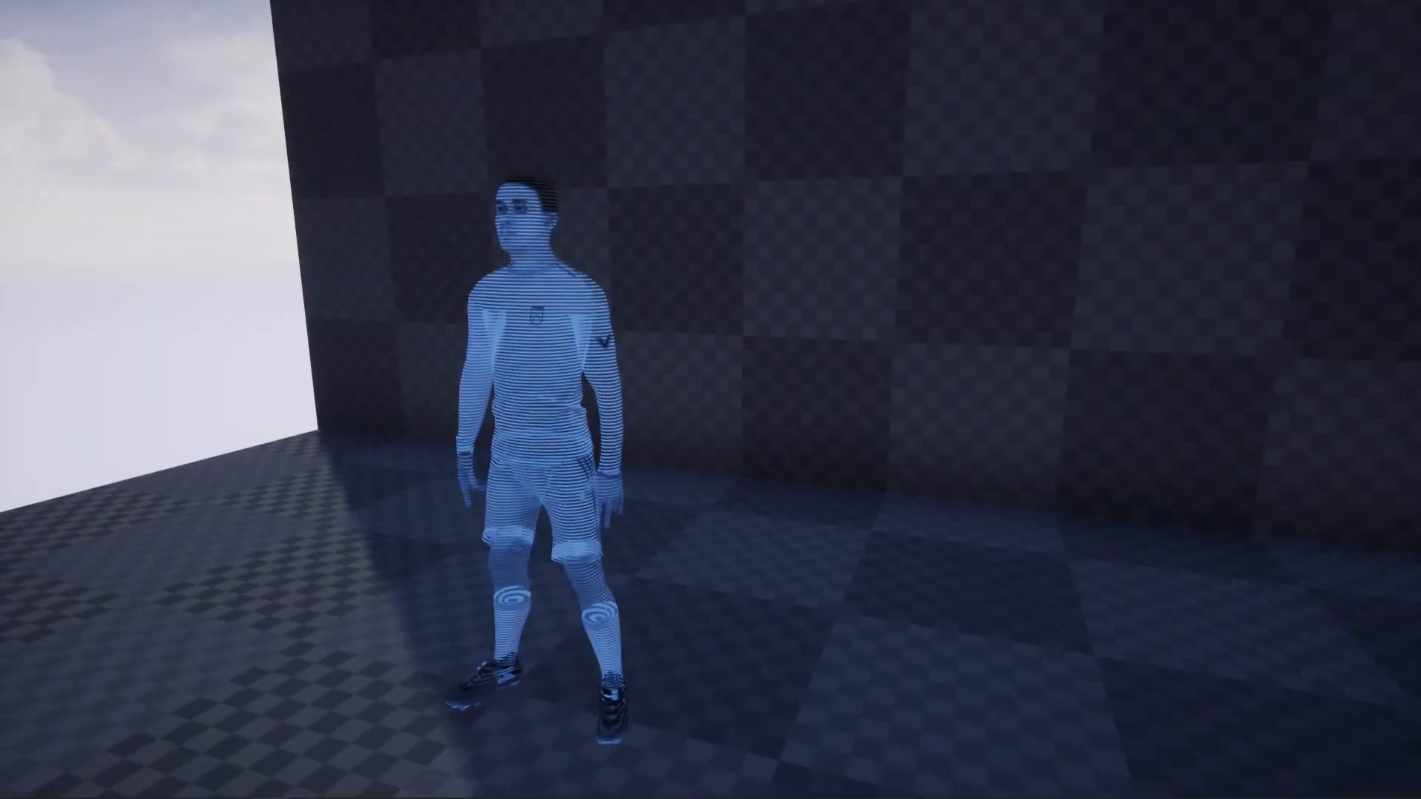
key(a)
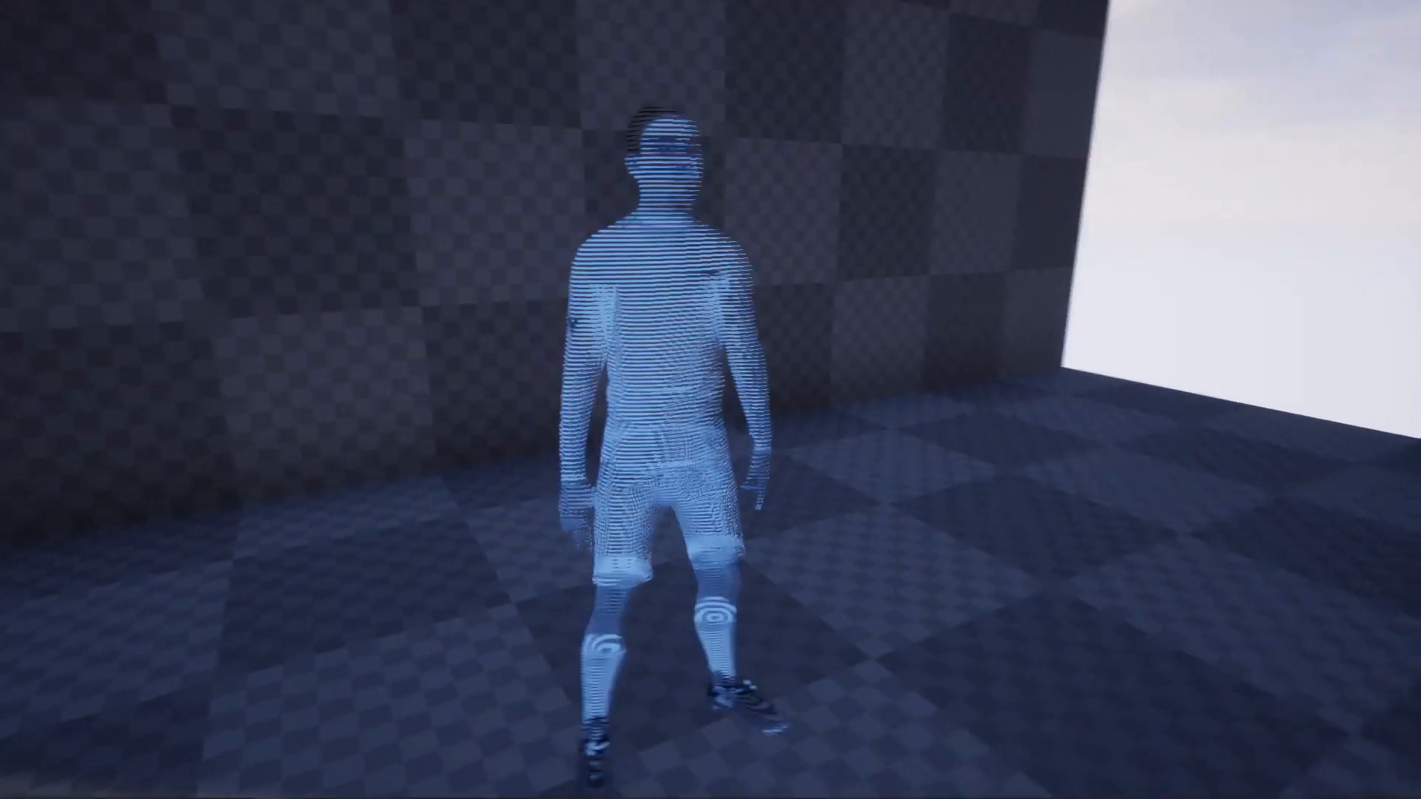
key(a)
key(d)
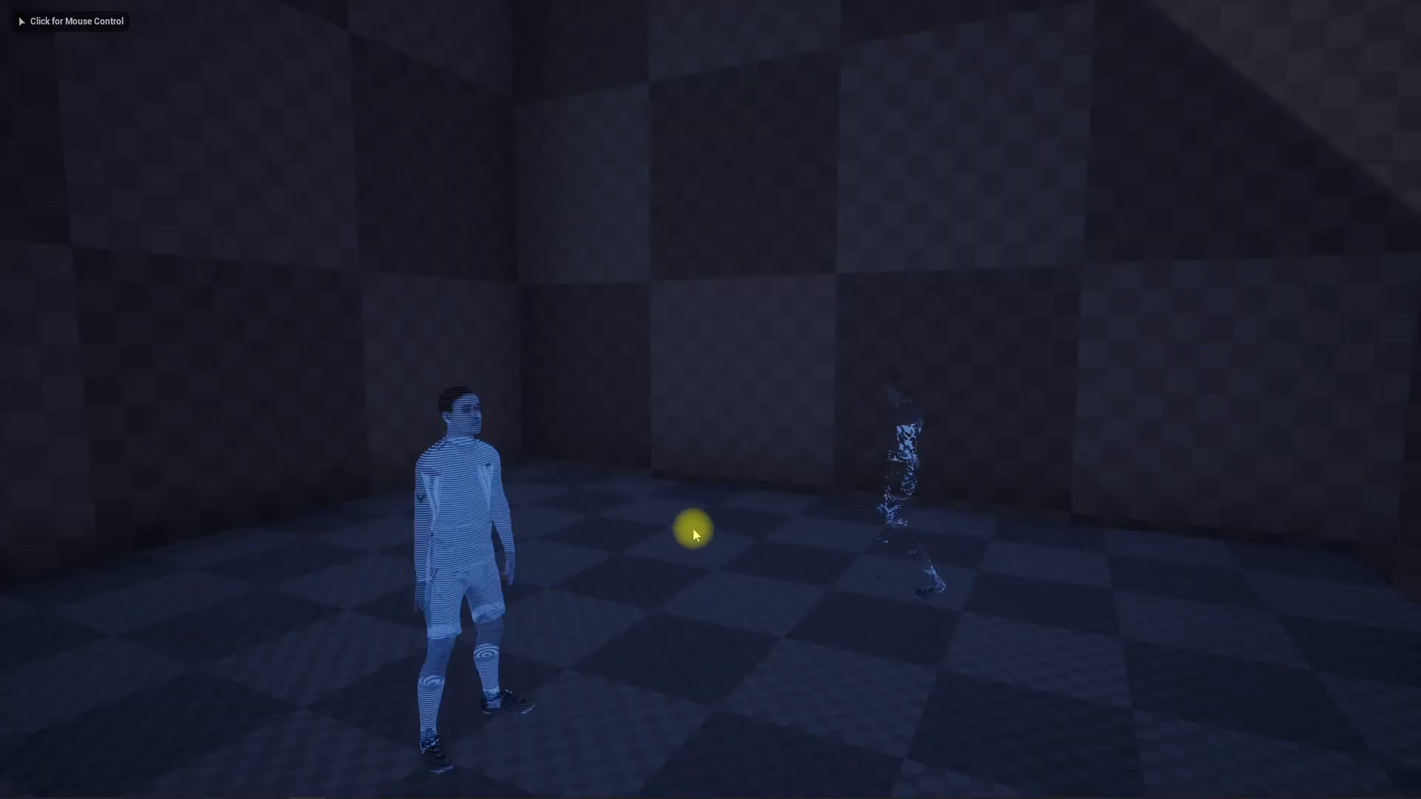
- Take control of the play view and examine the two animated hologram characters in the dark room from several angles
click(693, 529)
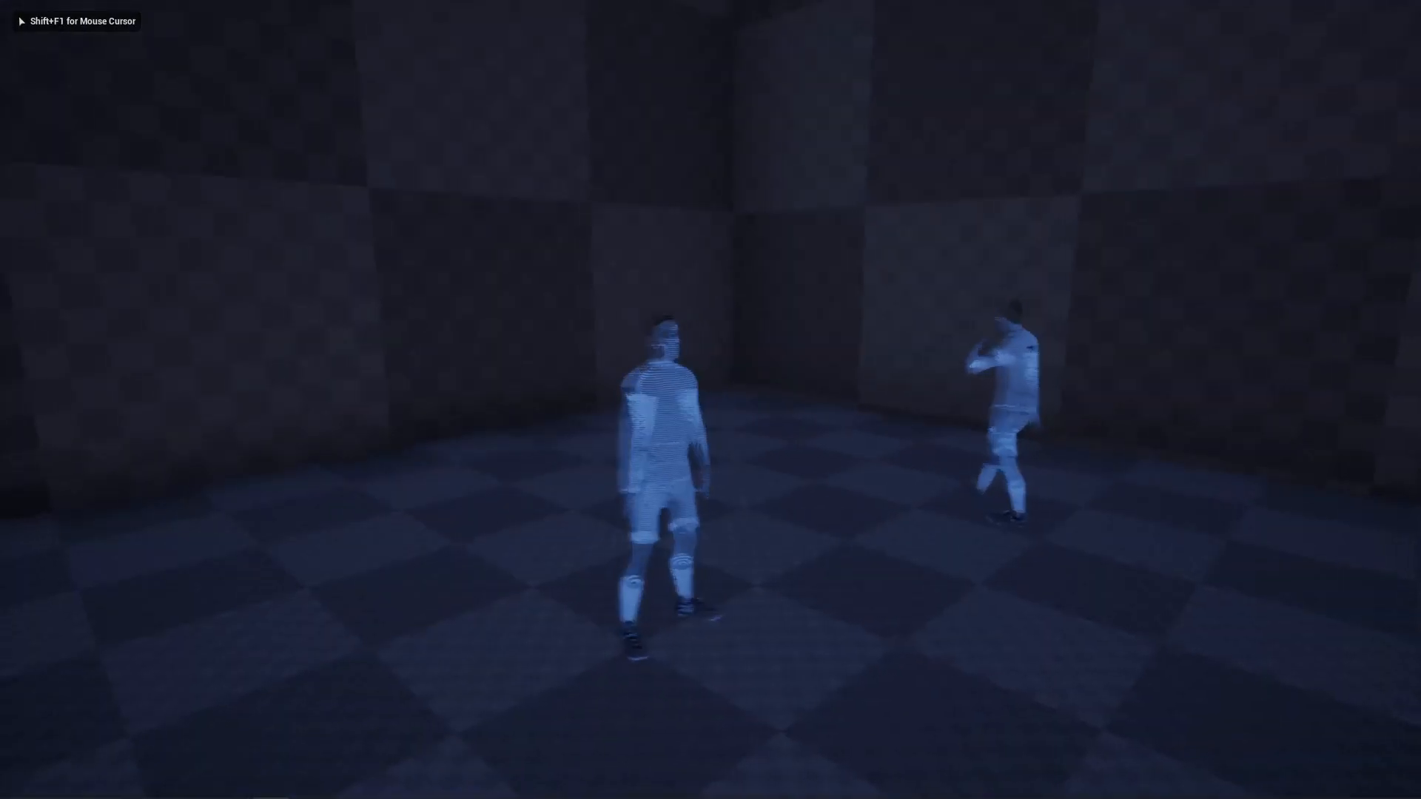
key(d)
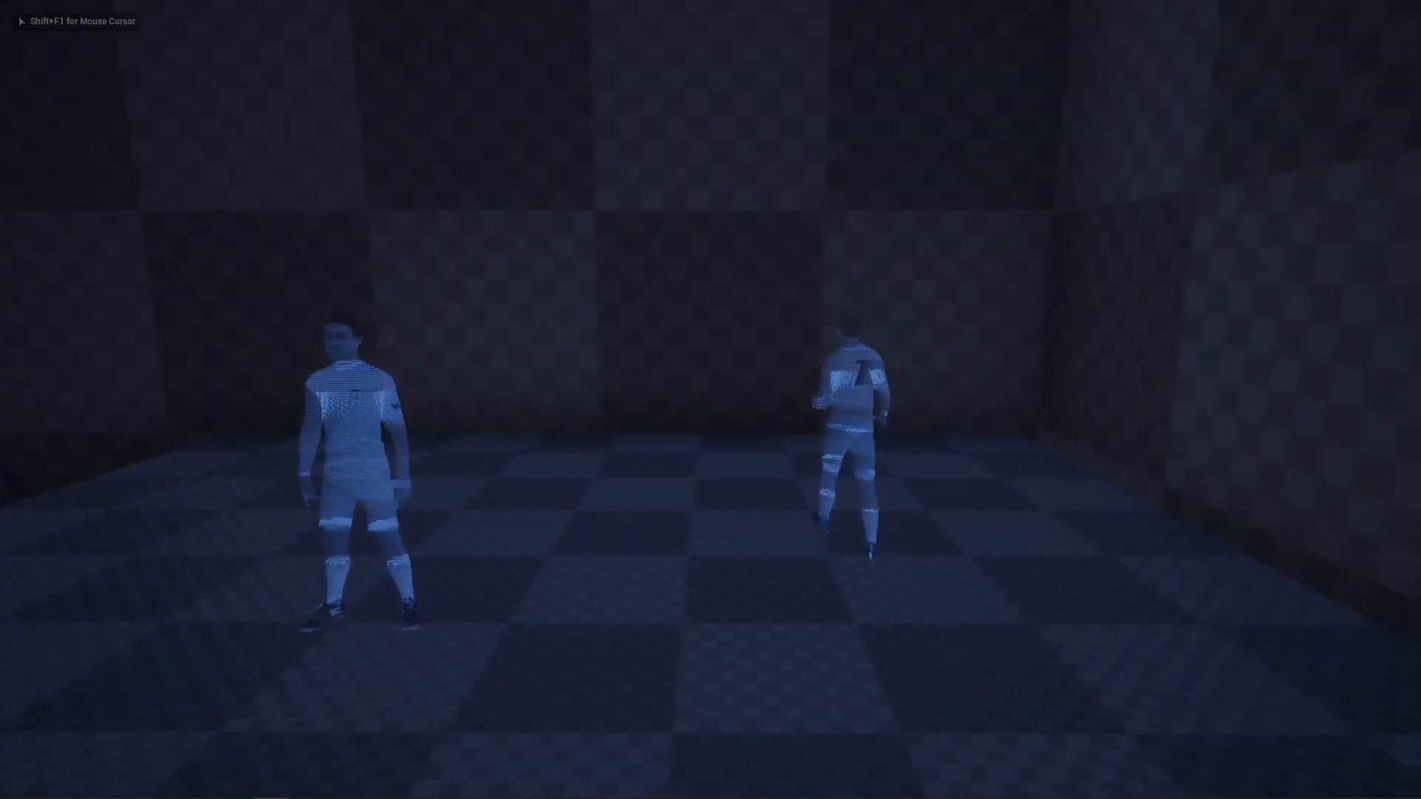
key(a)
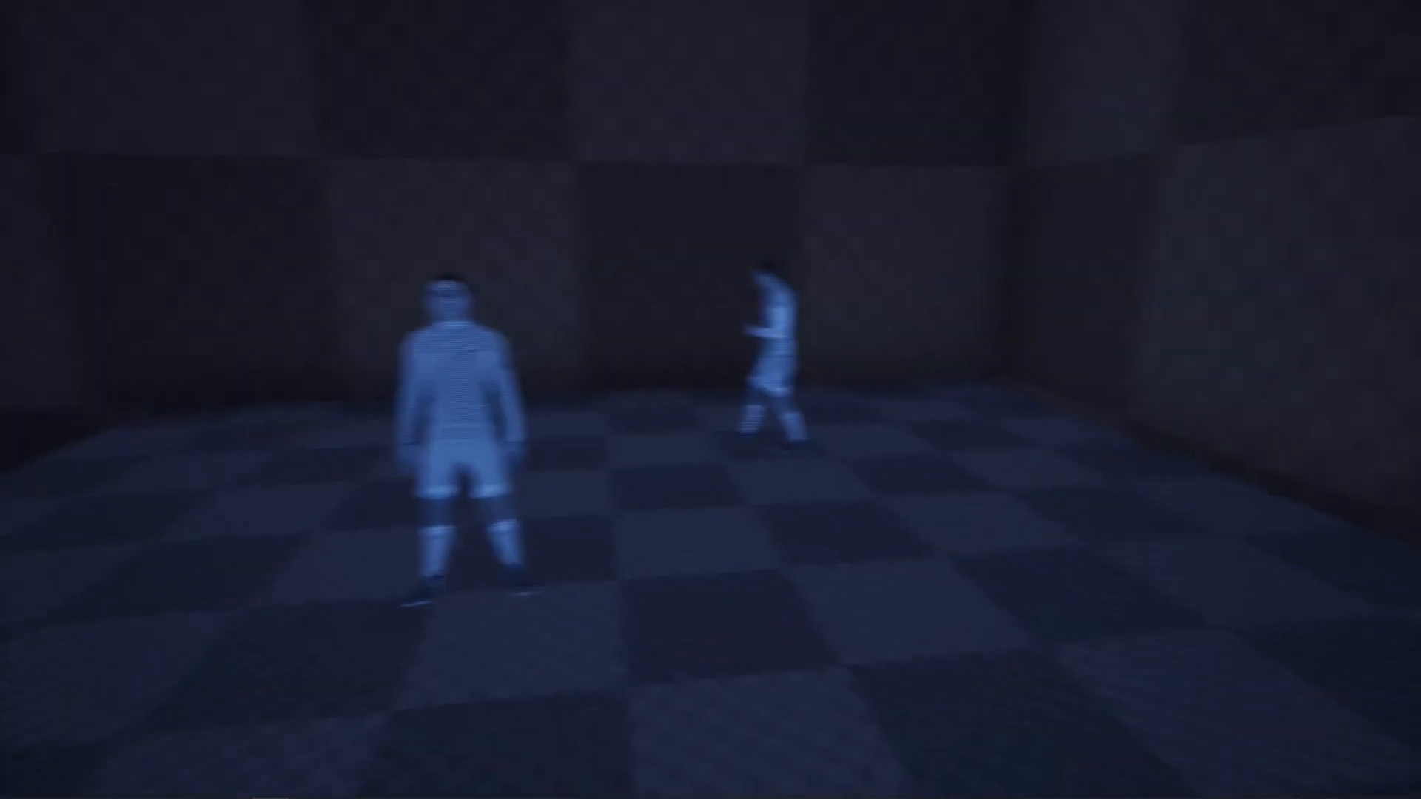
key(a)
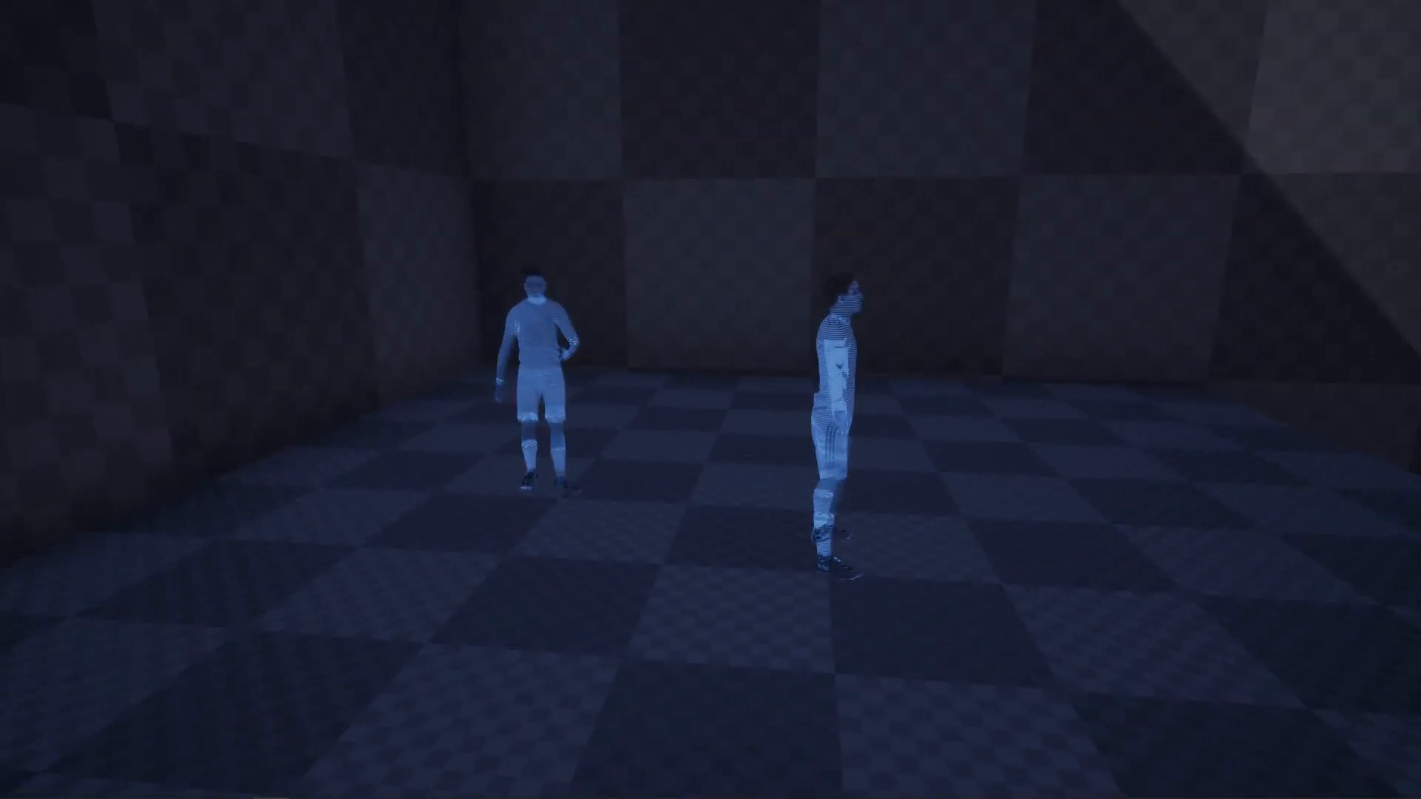
key(d)
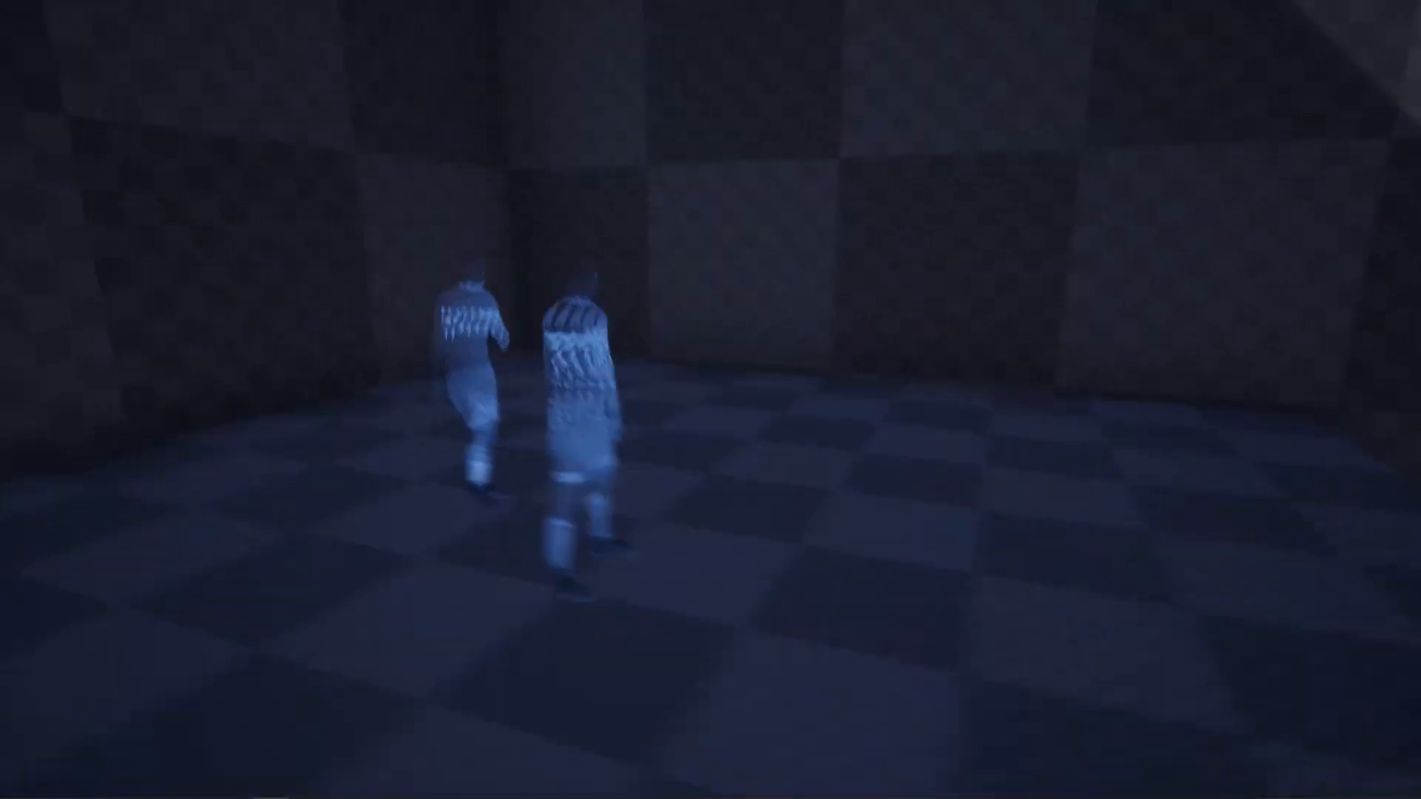
key(d)
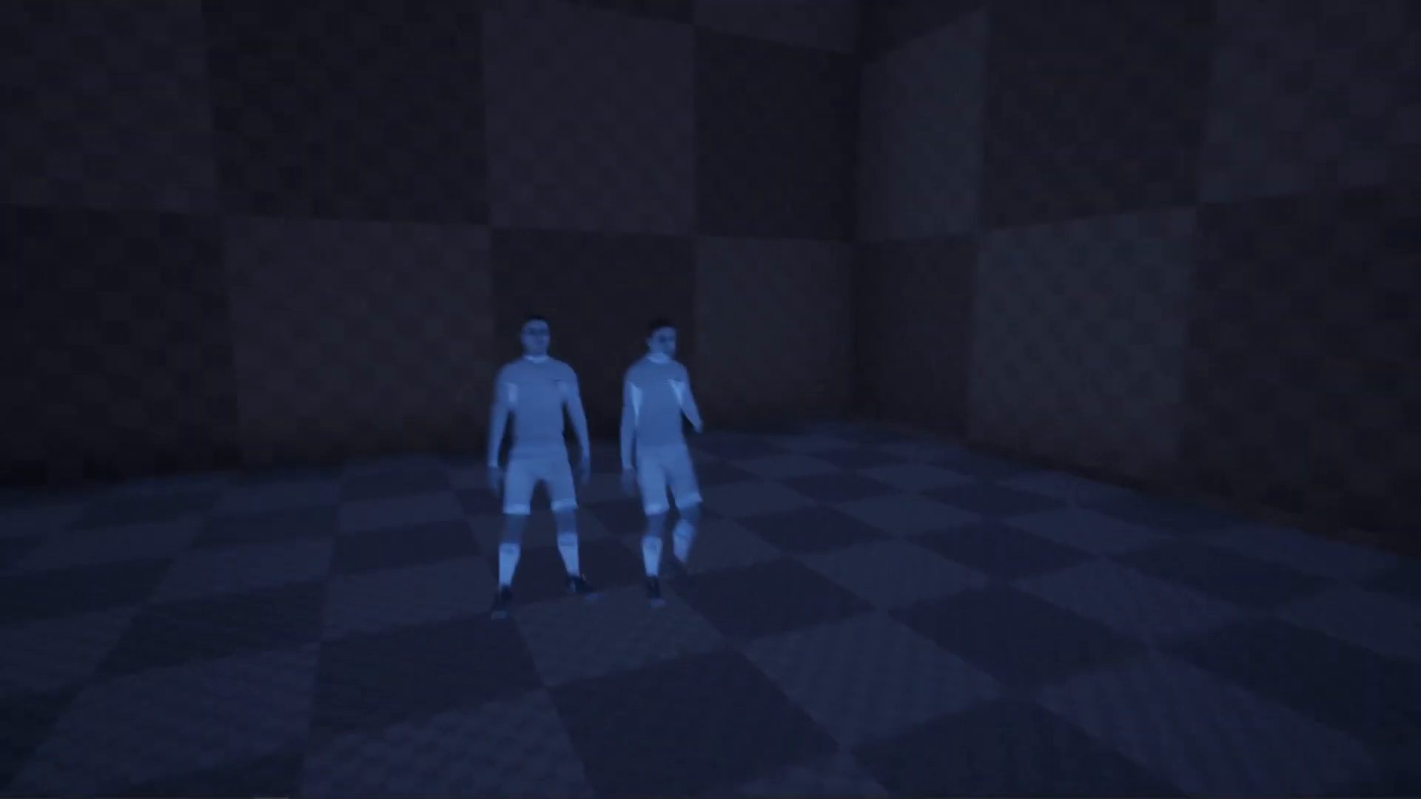
key(w)
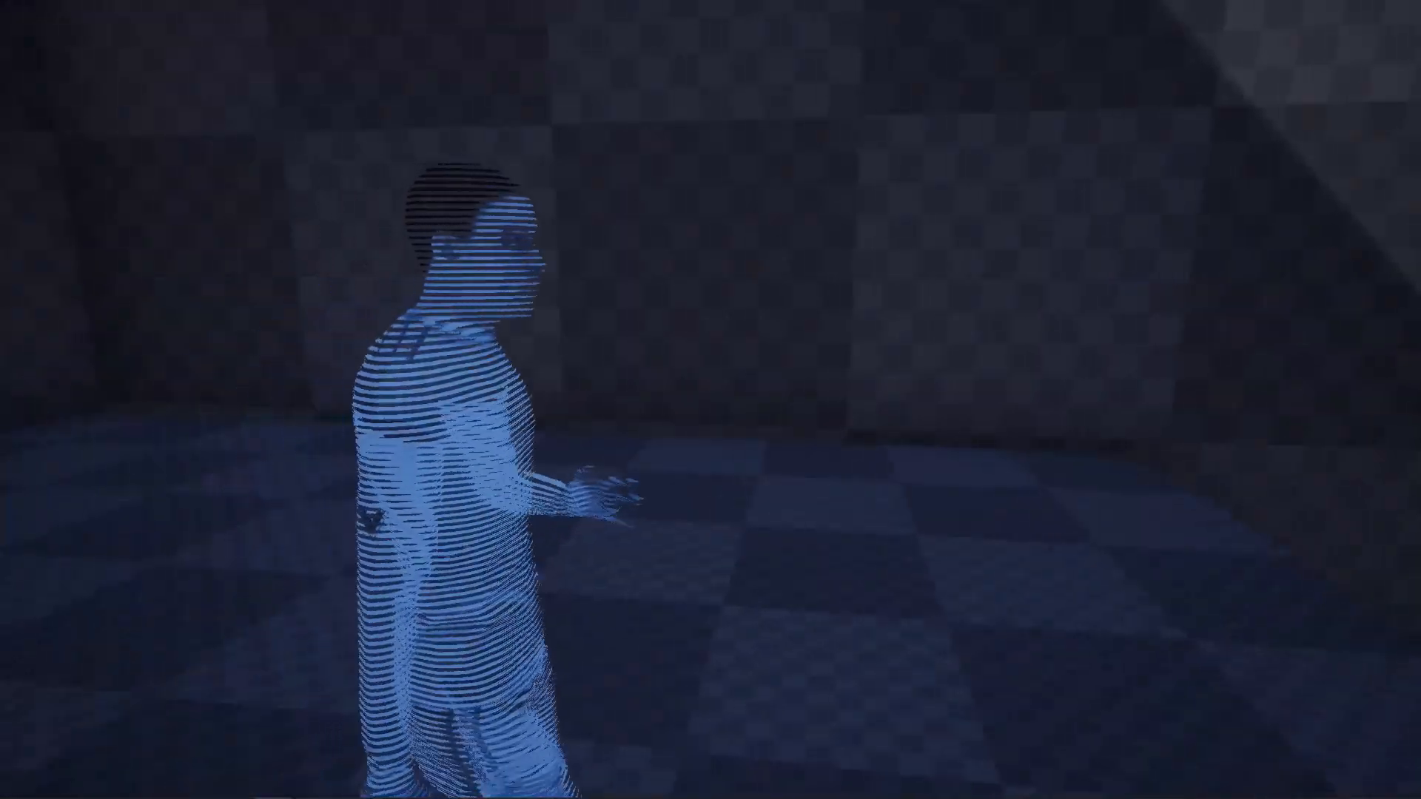
- Move sideways around the room to view both hologram characters together, and release control of the play view
key(a)
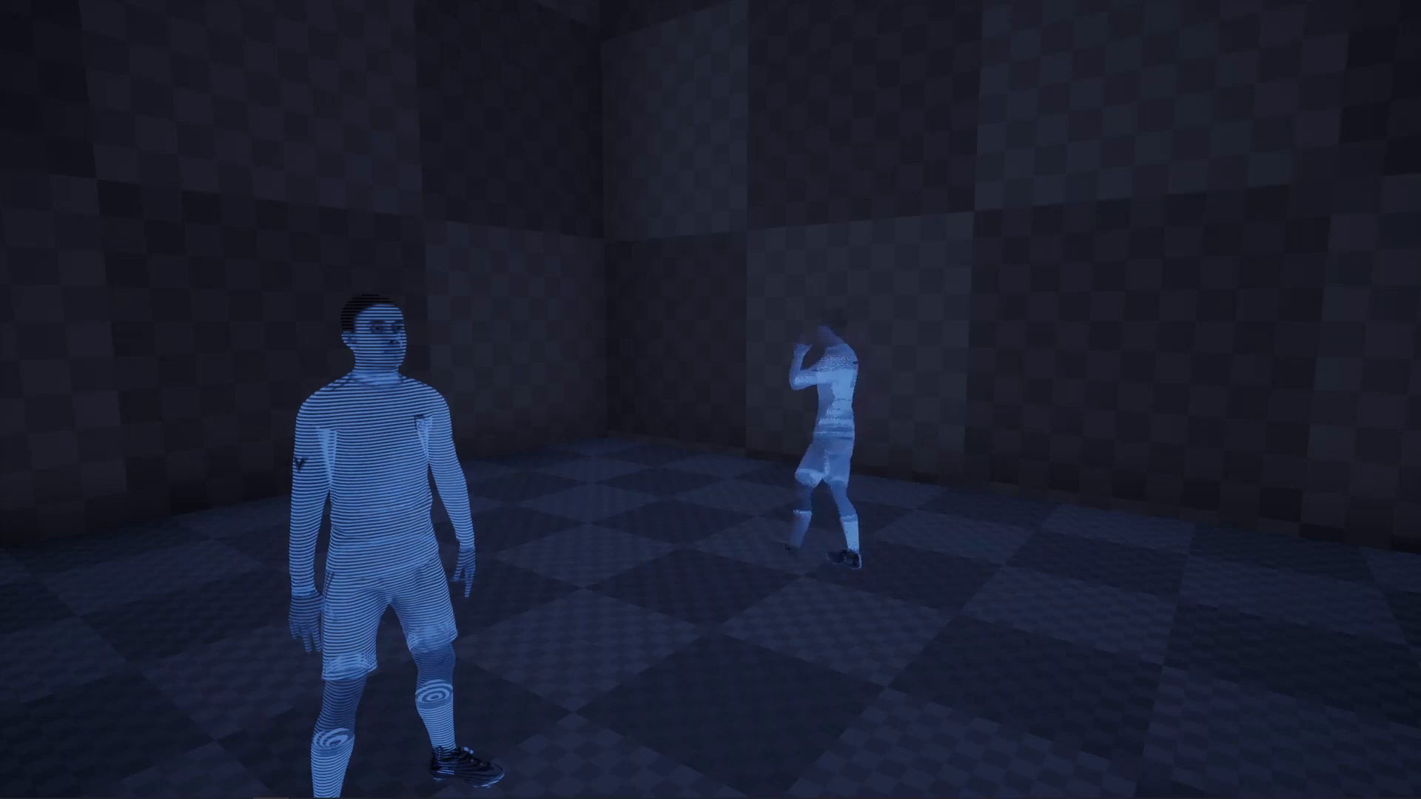
key(shift+F1)
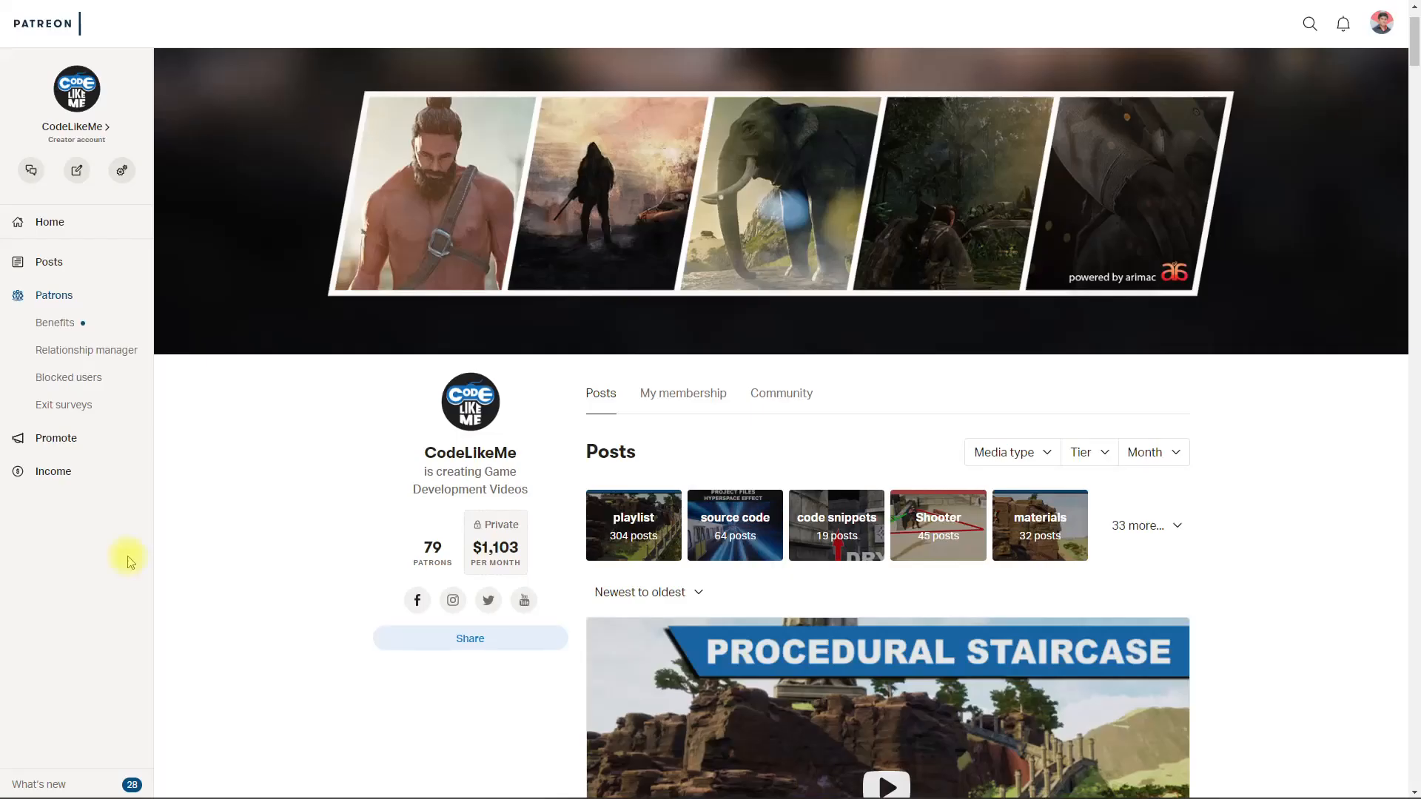
- Switch to the CodeLikeMe Patreon page in the browser and look through its recent tutorial and project file posts
scroll(492, 490, down, 3)
scroll(743, 494, down, 9)
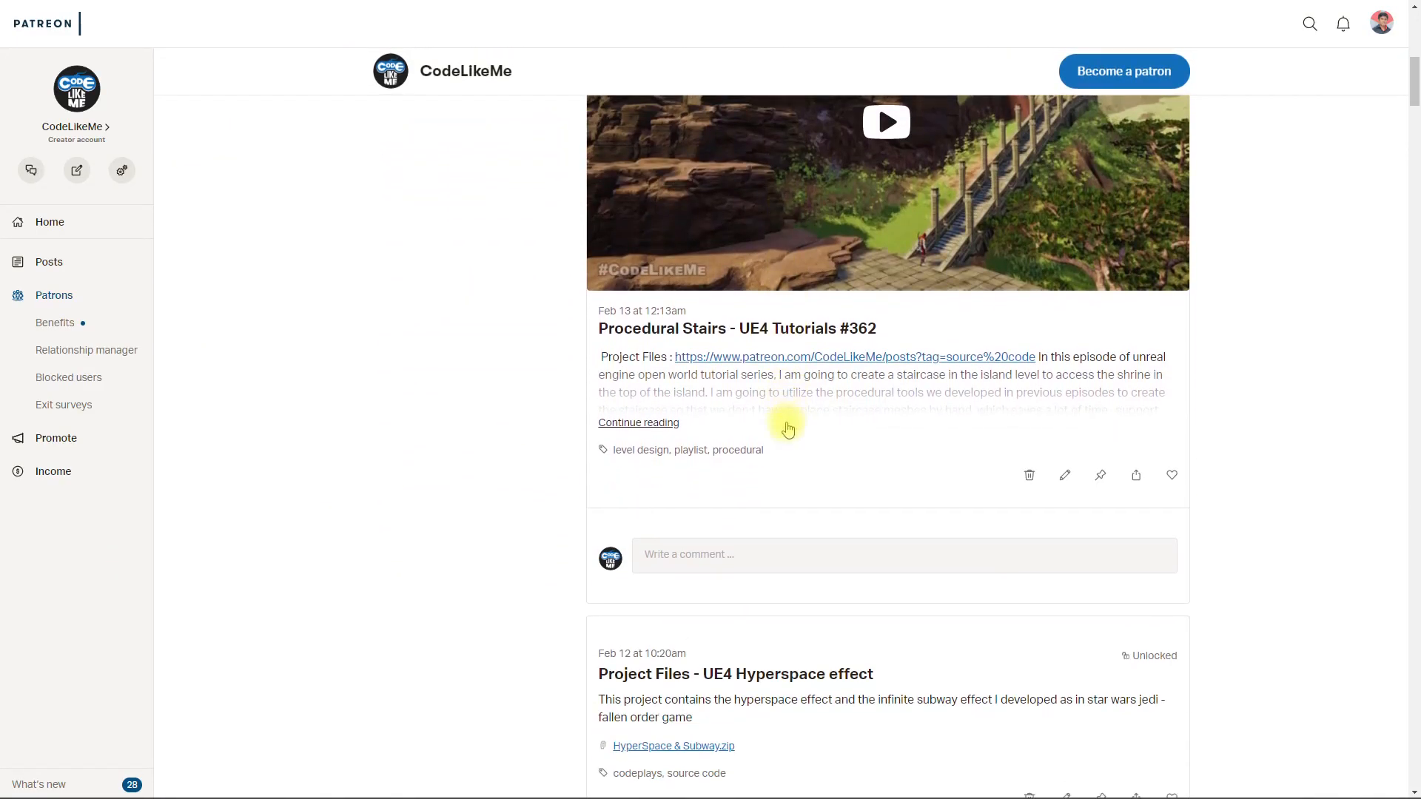
scroll(782, 428, up, 6)
scroll(782, 427, up, 3)
scroll(778, 419, down, 10)
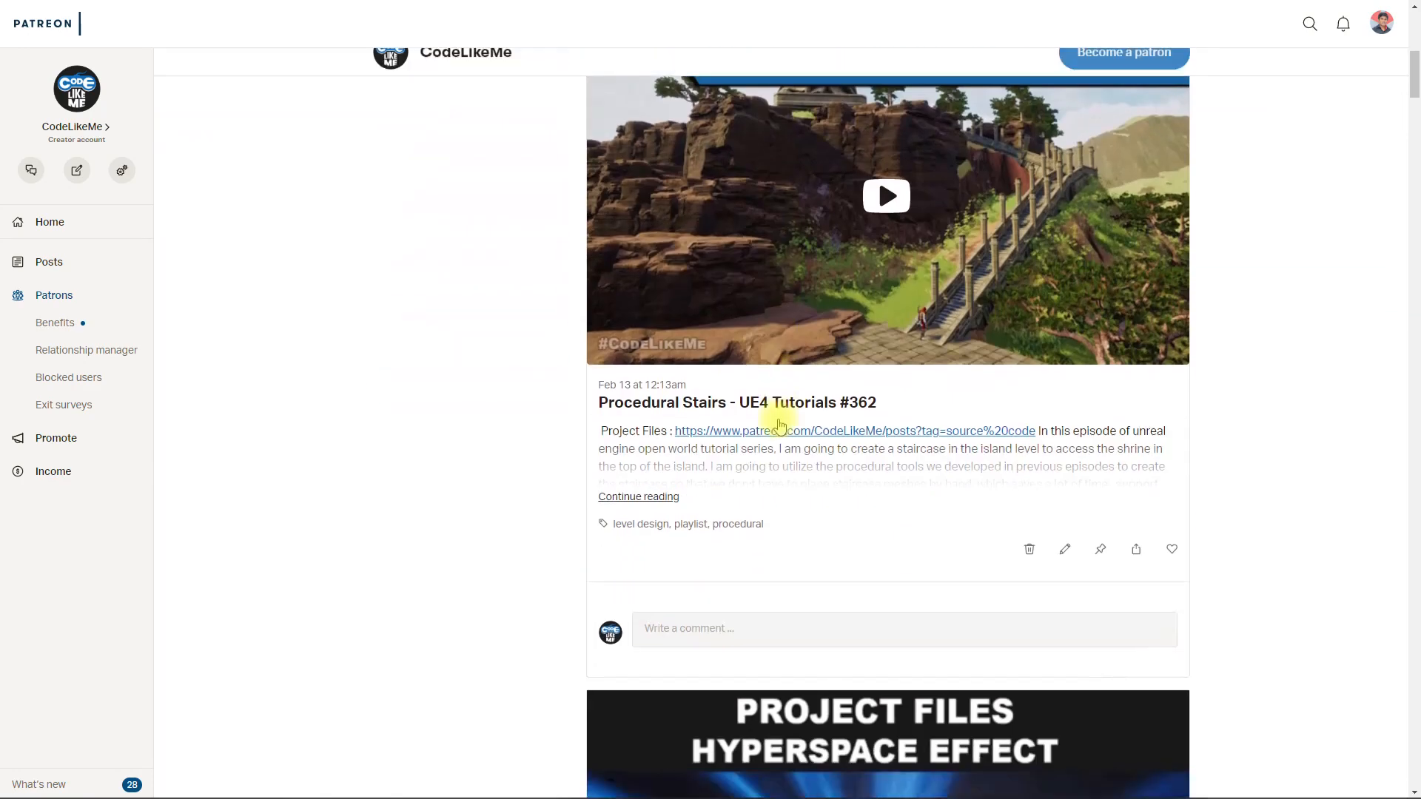
scroll(778, 419, down, 6)
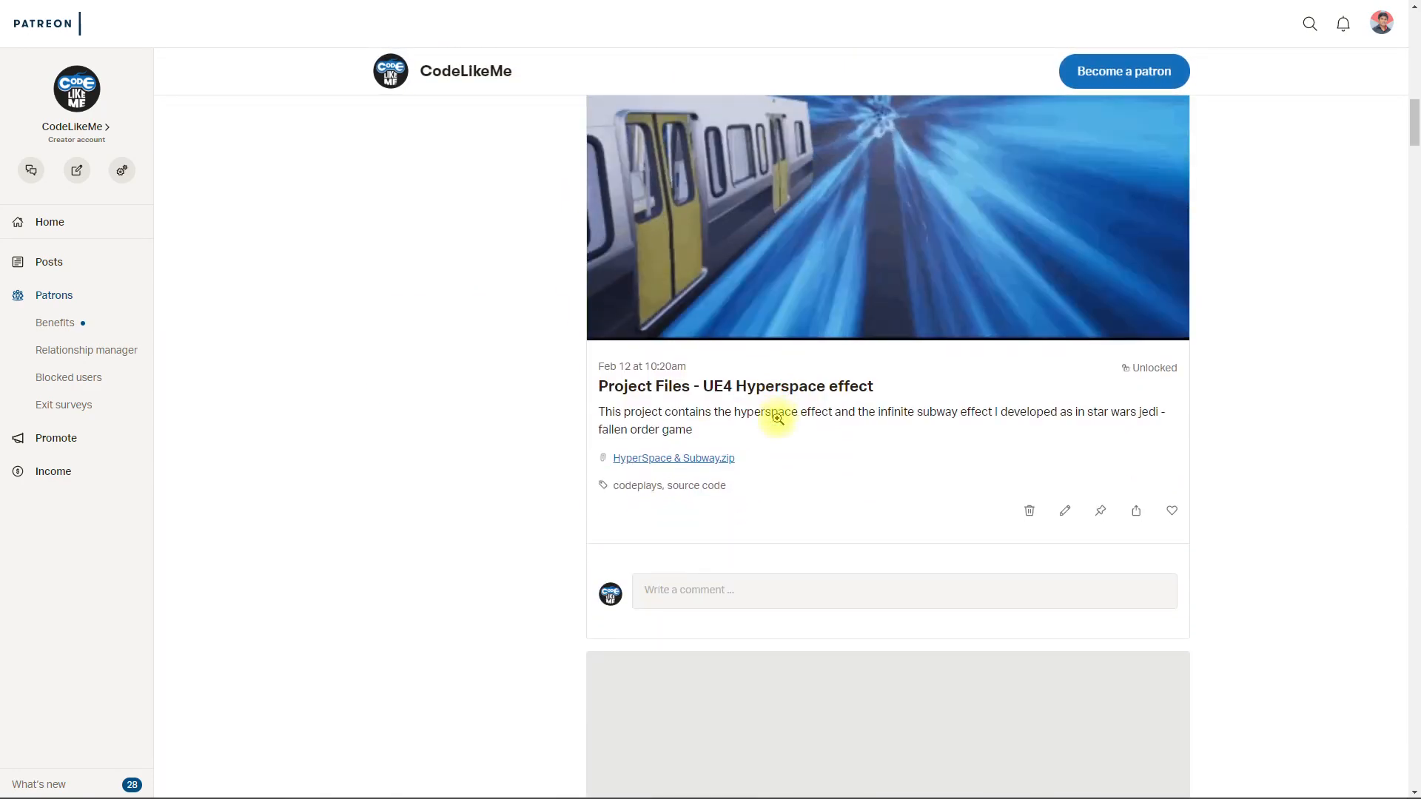
scroll(779, 420, down, 7)
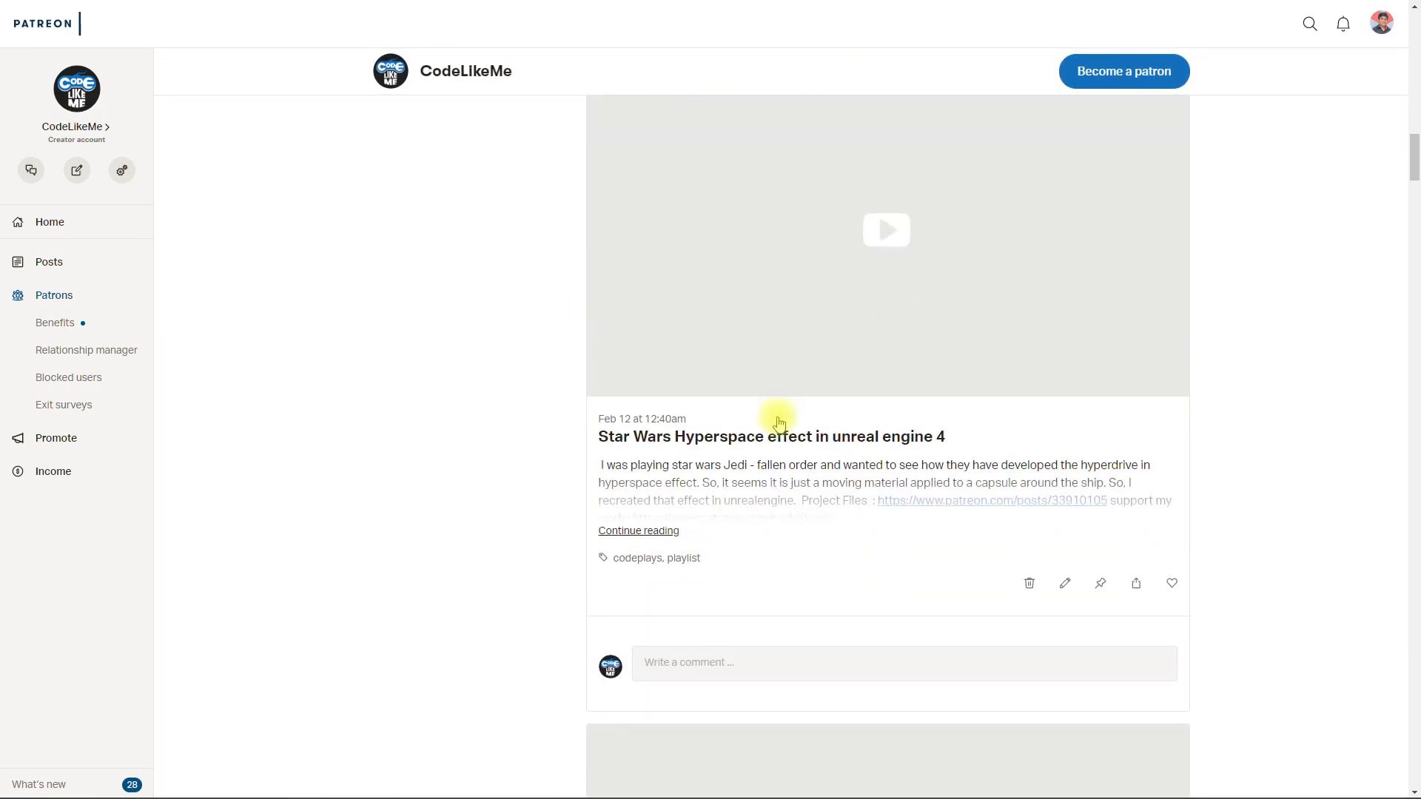
scroll(779, 422, up, 7)
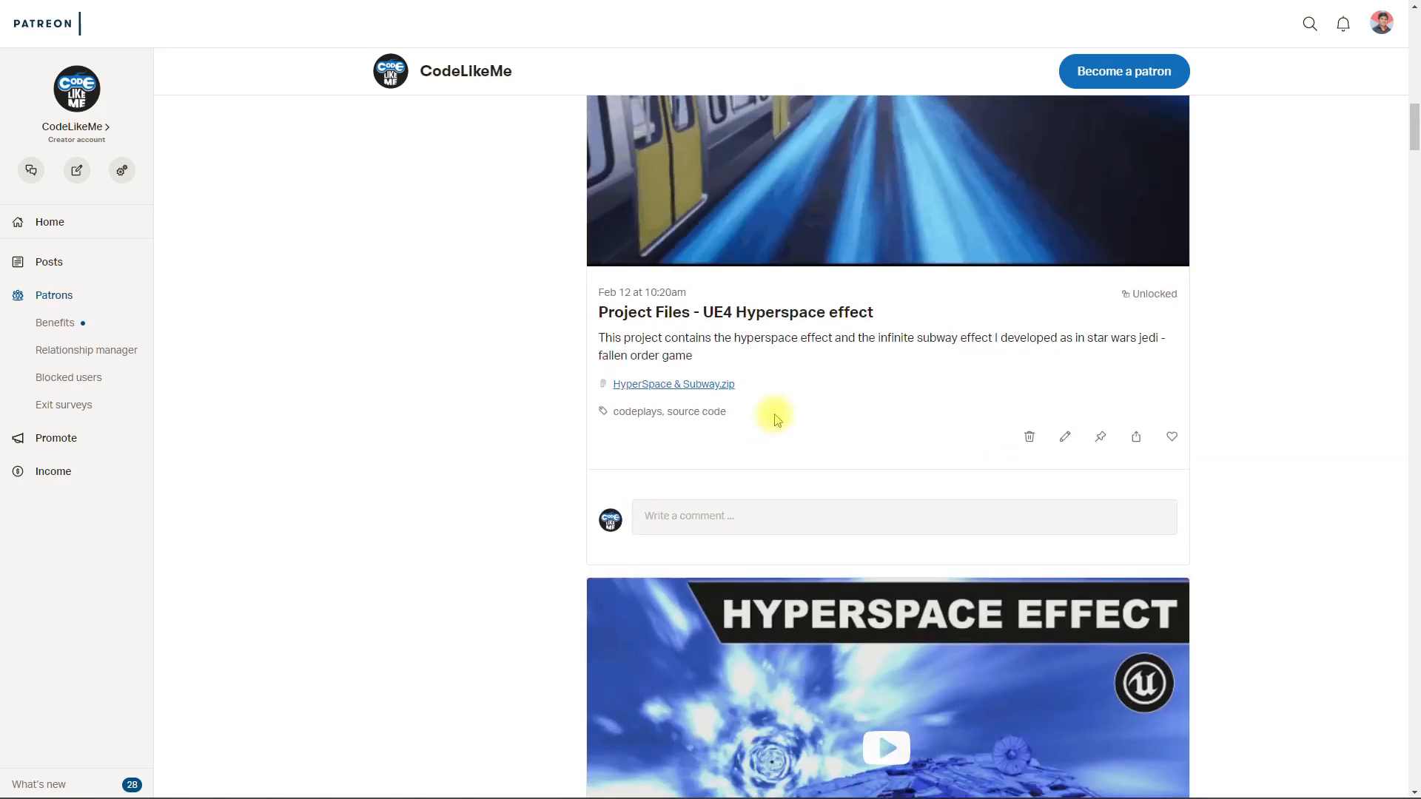
scroll(778, 419, down, 4)
scroll(778, 419, down, 13)
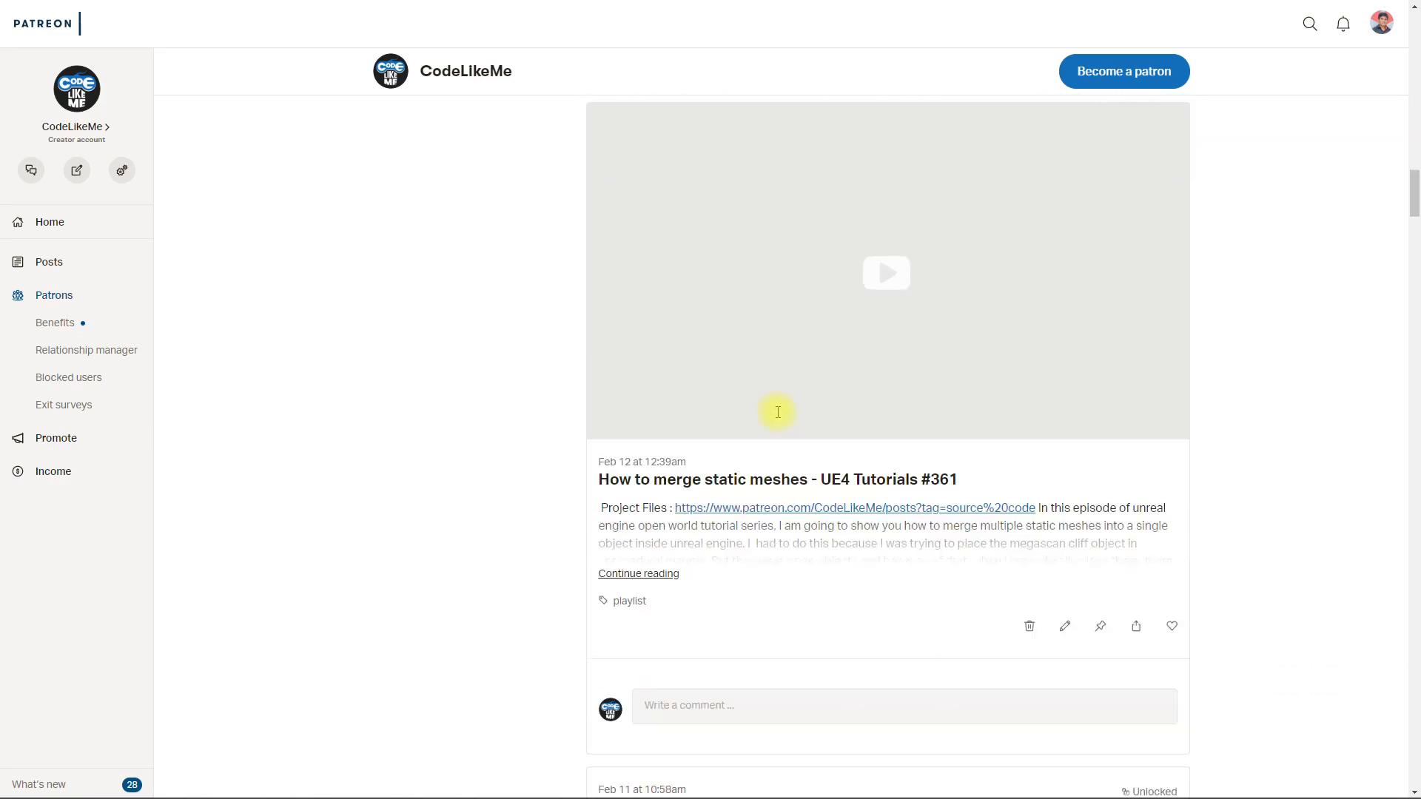